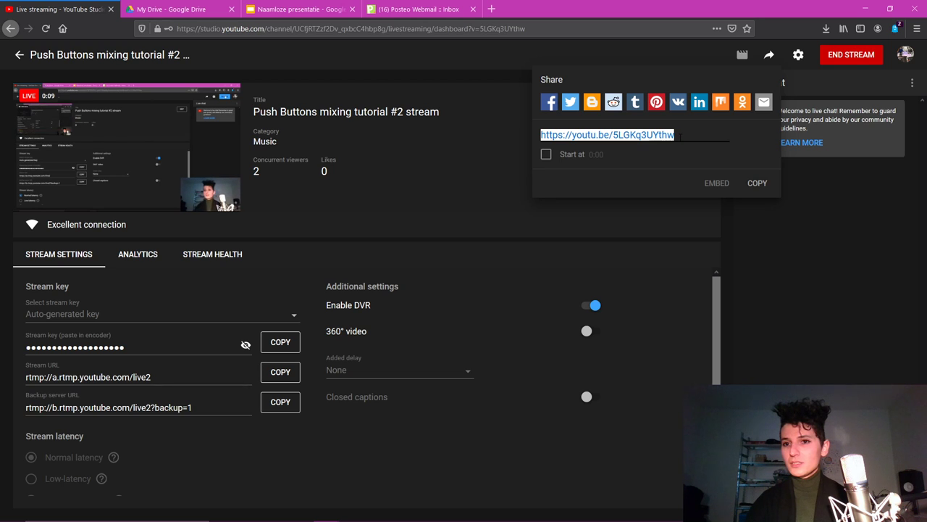
pyautogui.click(492, 8)
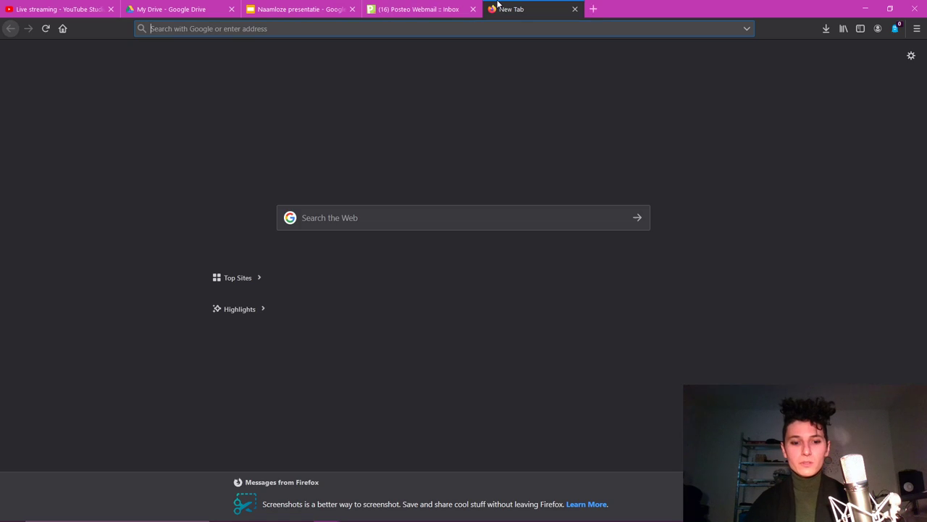
pyautogui.write('facebook.com')
pyautogui.press('Return')
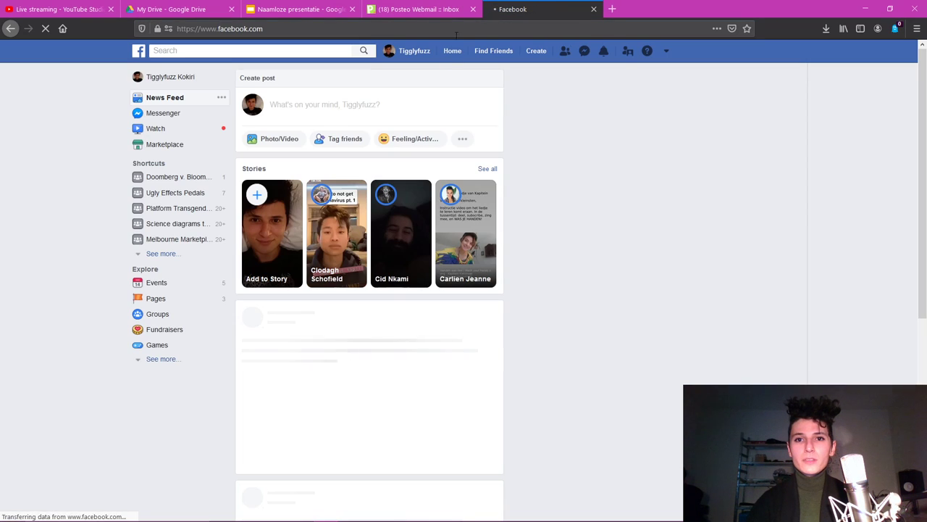
pyautogui.click(584, 53)
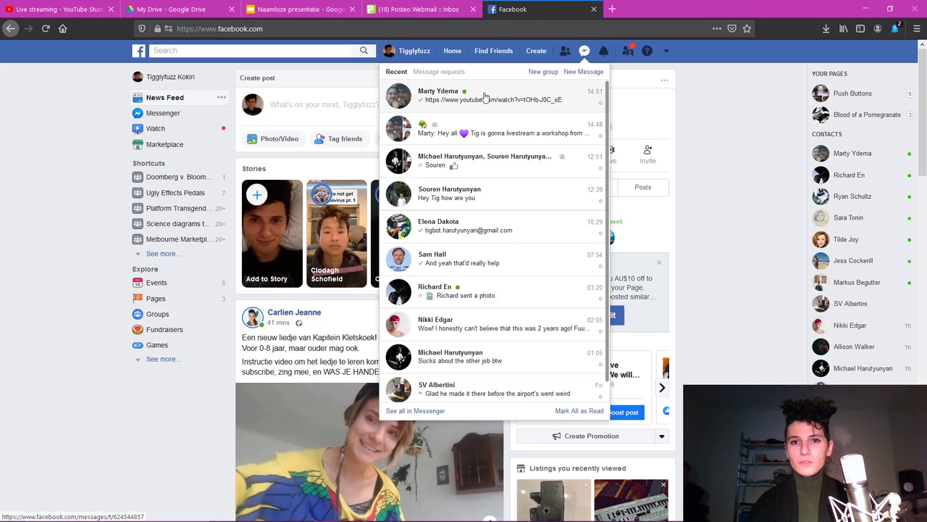
pyautogui.click(485, 96)
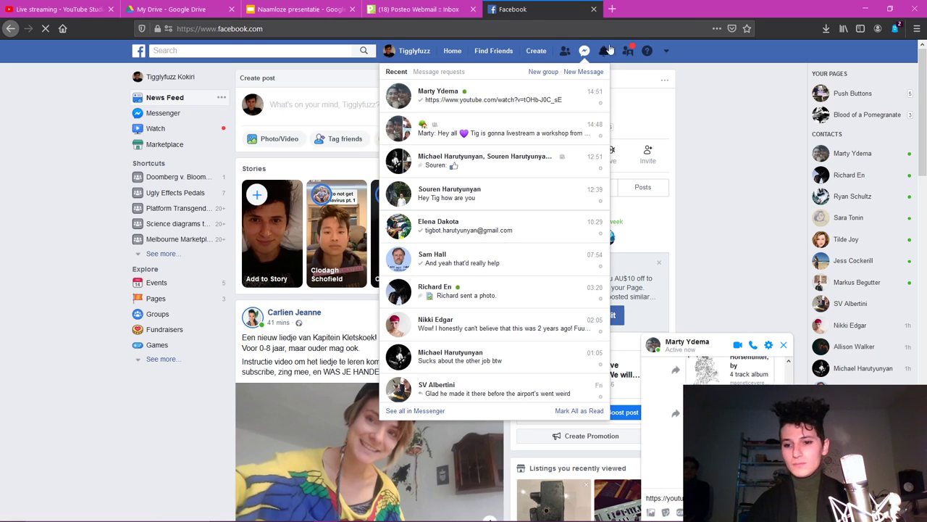
pyautogui.press('Return')
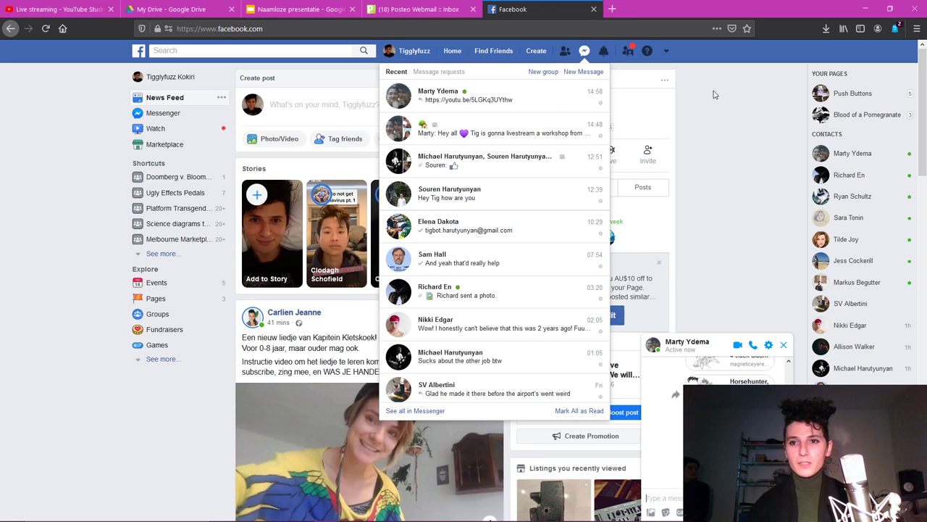
pyautogui.click(619, 67)
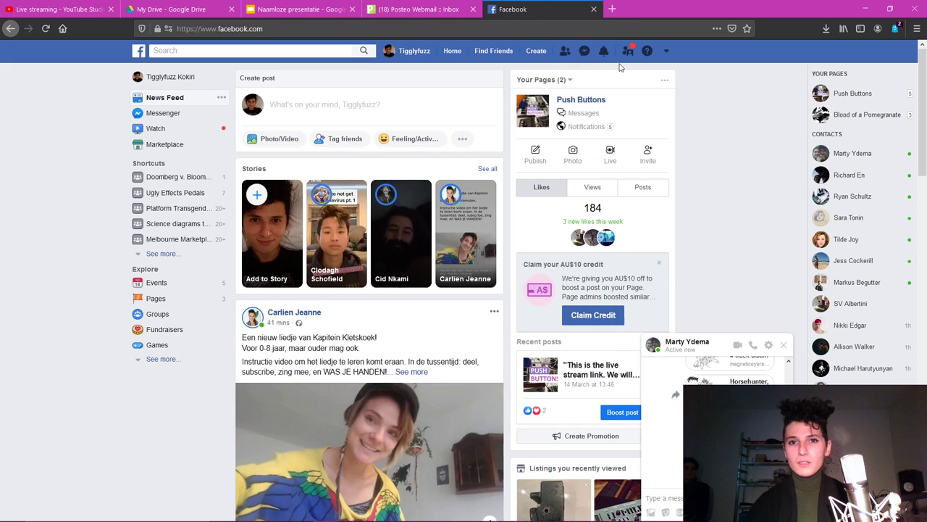
pyautogui.click(593, 9)
# Switch to Posteo webmail and read the newest inbox reply to "corona virus and the workshop".
pyautogui.click(418, 6)
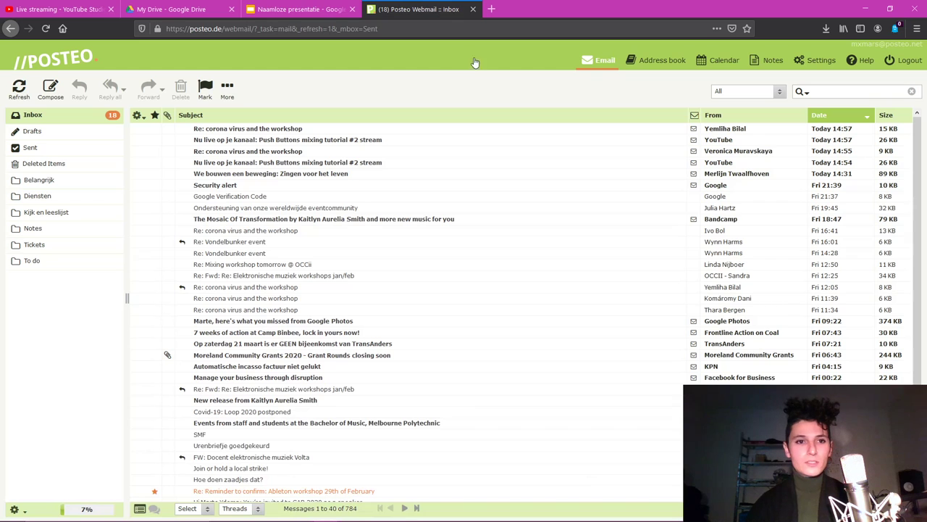
pyautogui.doubleClick(263, 131)
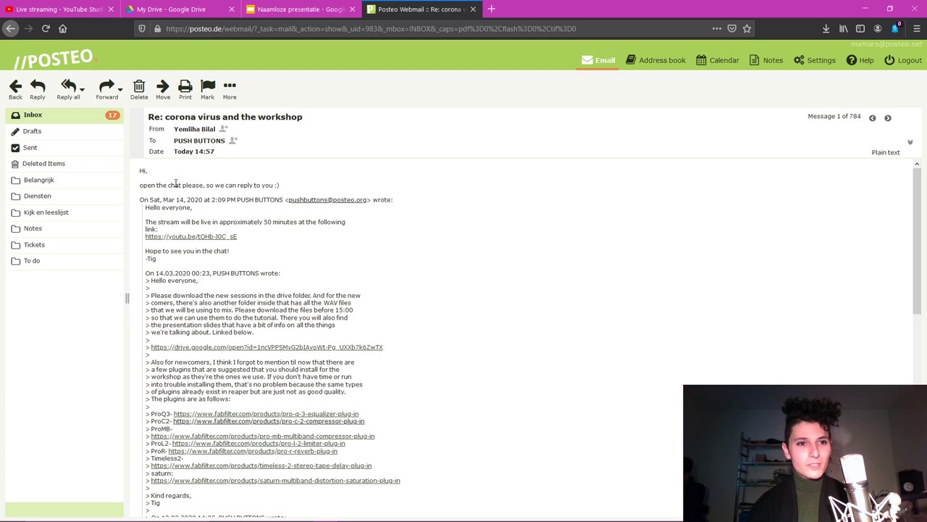
pyautogui.click(11, 29)
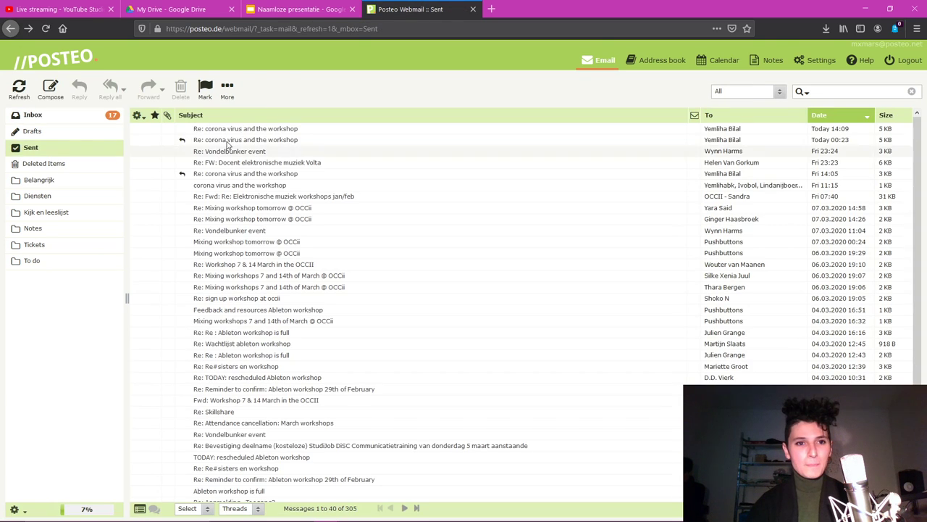
pyautogui.doubleClick(242, 128)
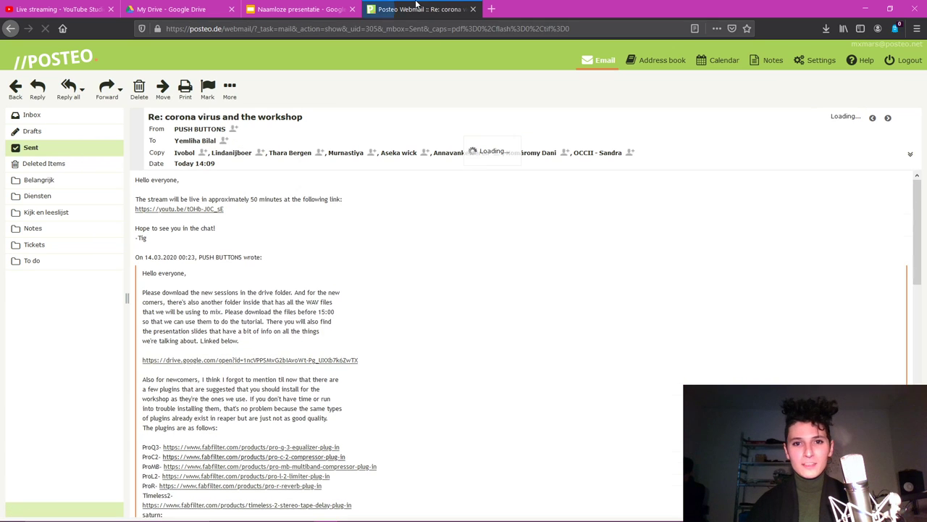
pyautogui.click(69, 88)
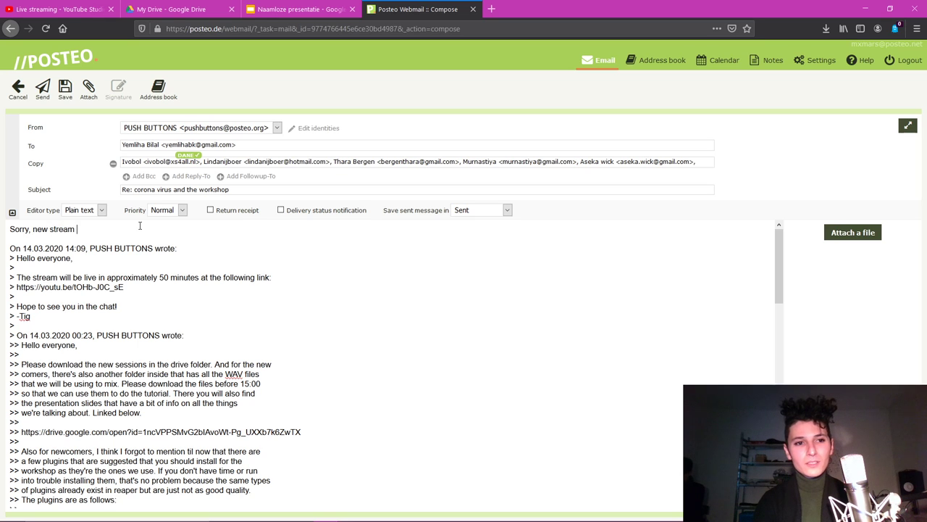
pyautogui.press('Return')
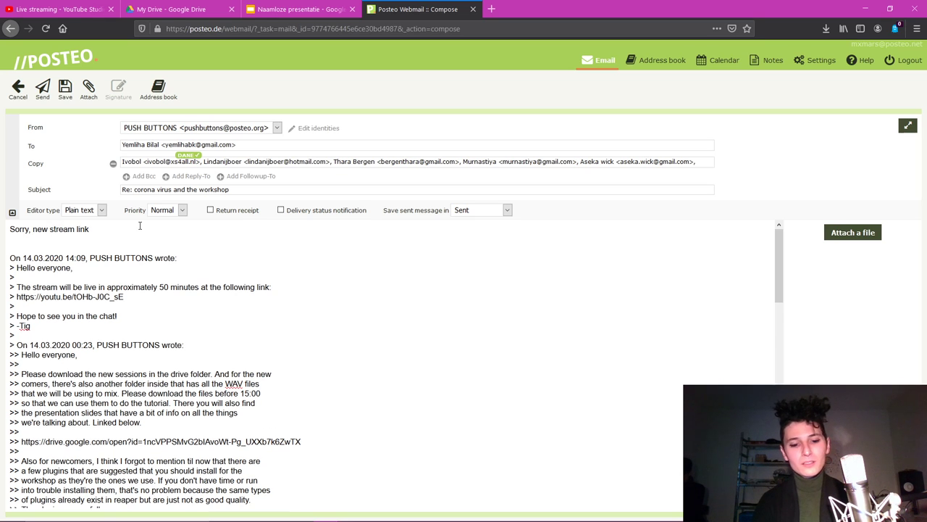
pyautogui.write('https://youtu.be/5LGKq3UYthw')
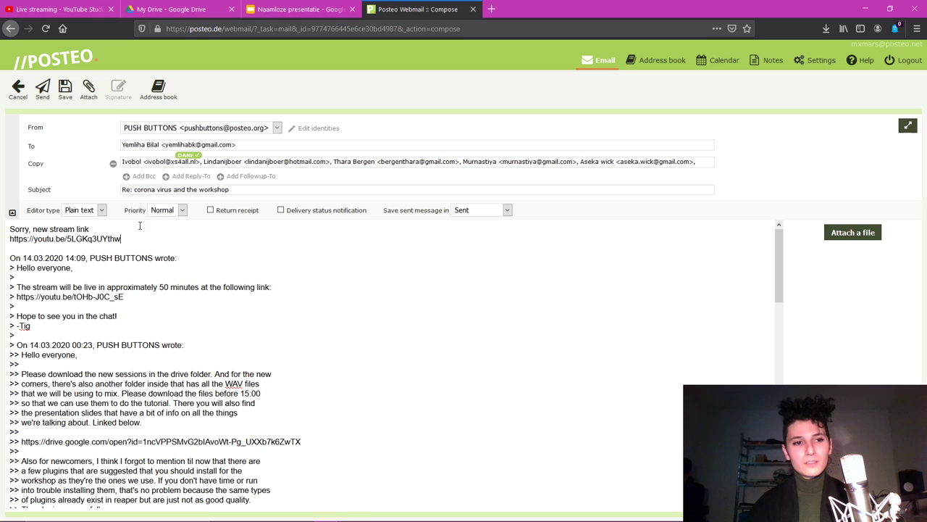
pyautogui.click(42, 88)
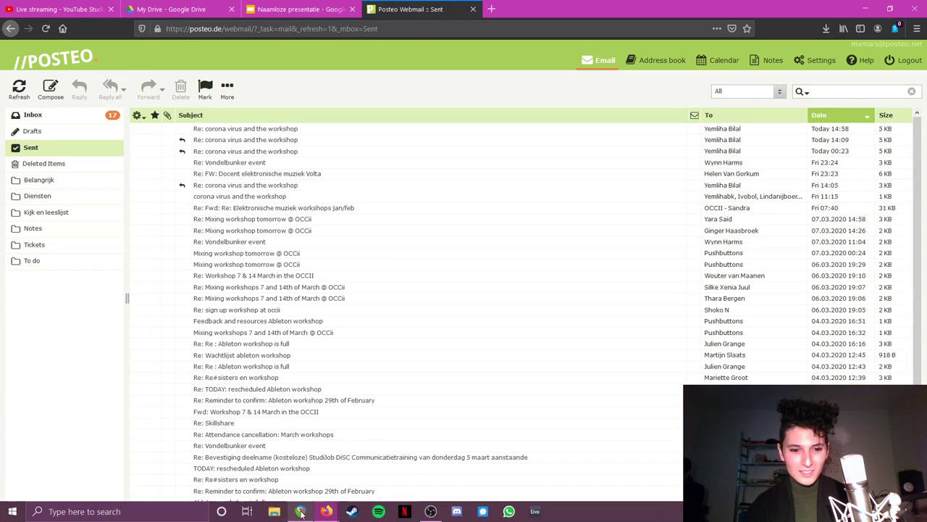
# Examine the pop-out live chat window's display modes, additional options and message field.
pyautogui.click(381, 452)
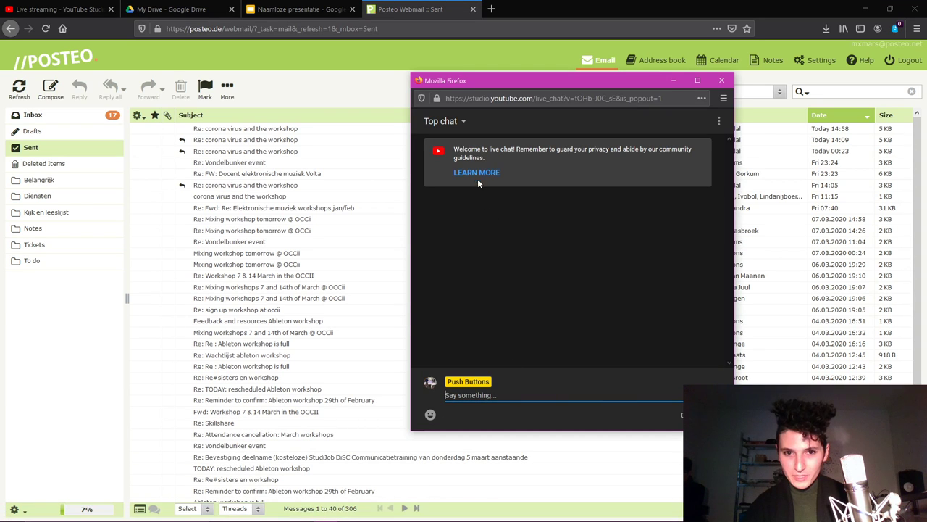
pyautogui.click(460, 123)
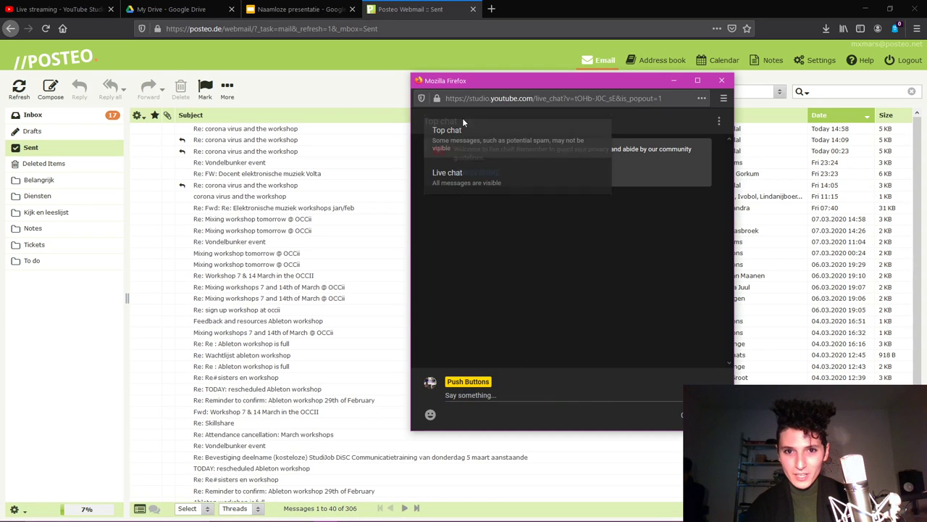
pyautogui.click(704, 125)
pyautogui.click(720, 122)
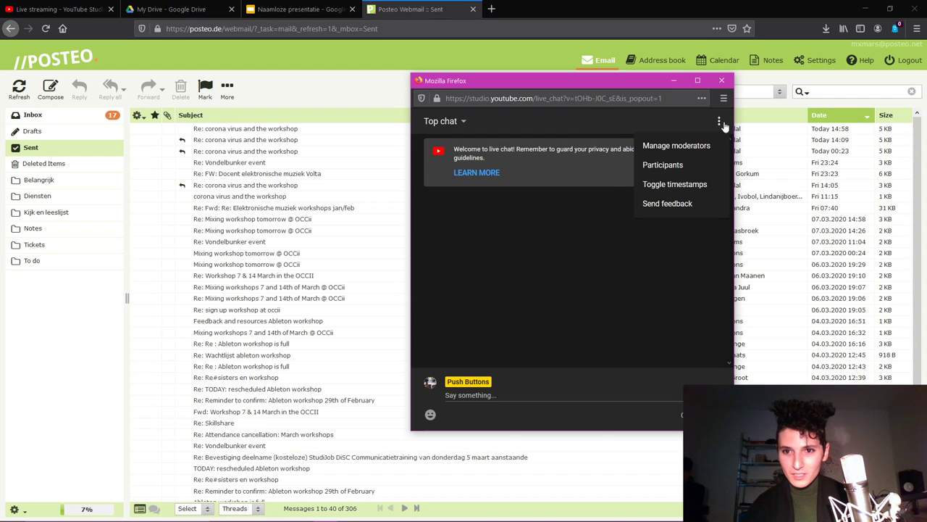
pyautogui.click(654, 283)
pyautogui.click(557, 396)
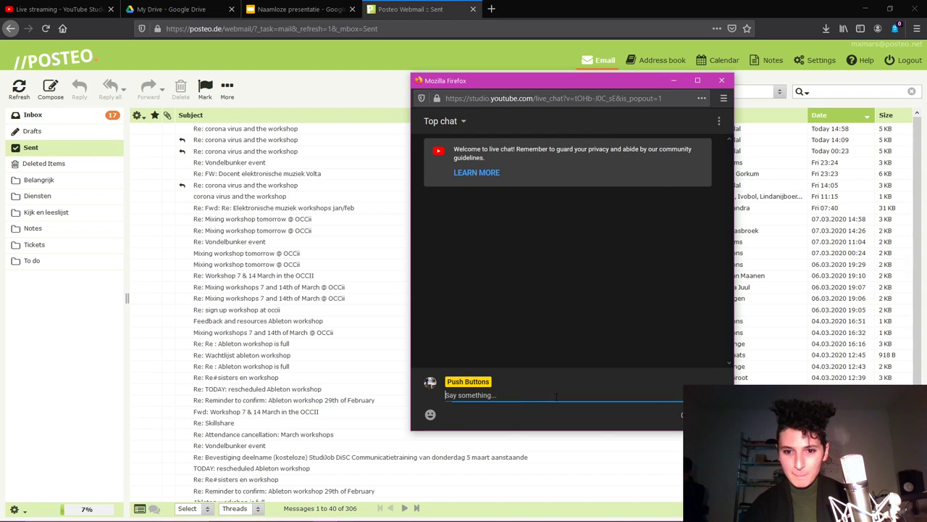
pyautogui.click(376, 189)
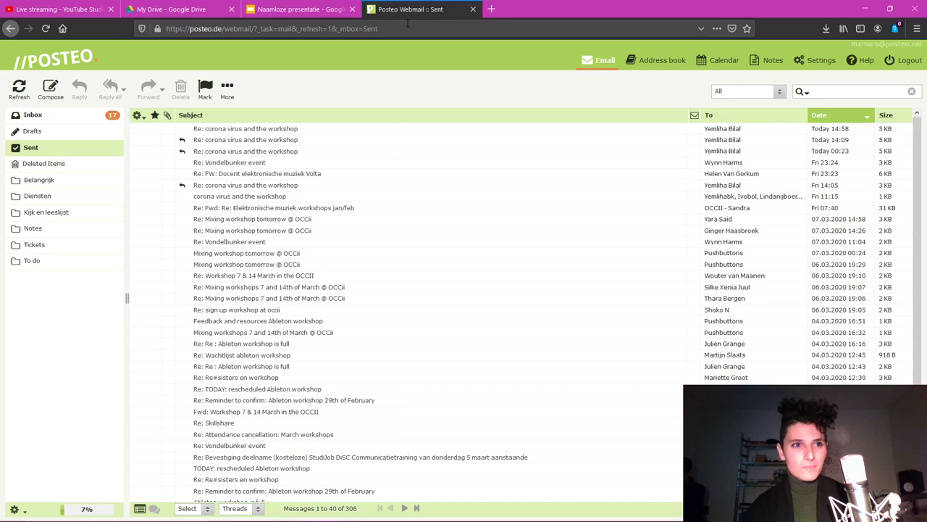
# Return to the YouTube Studio live streaming dashboard and dismiss the Share dialog.
pyautogui.click(116, 7)
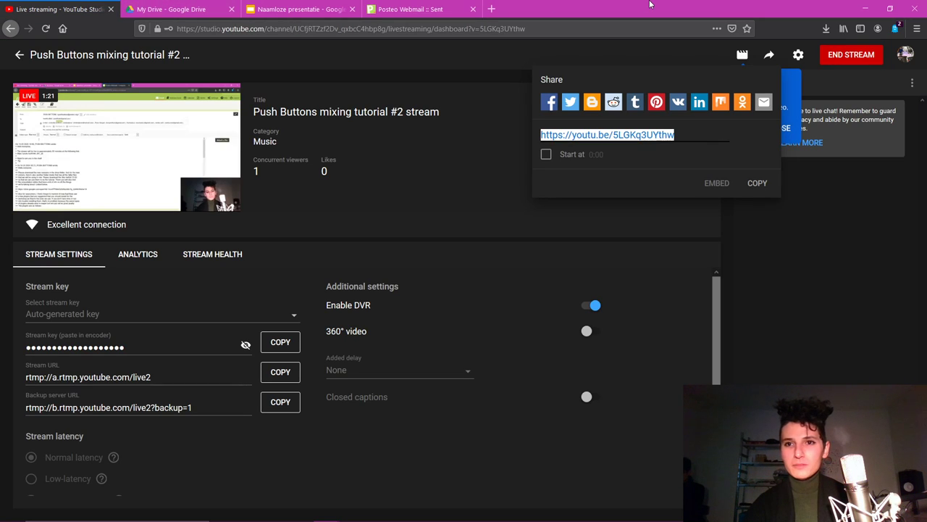
pyautogui.click(796, 250)
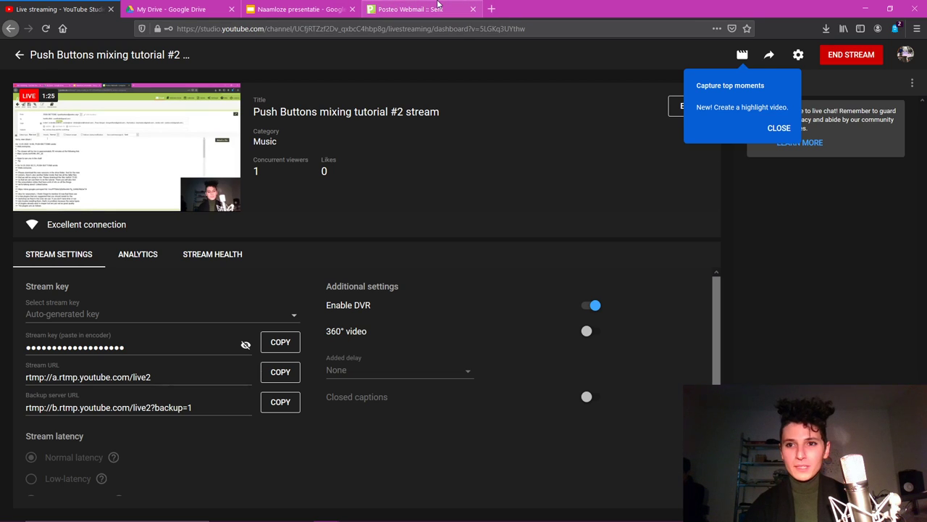
pyautogui.moveTo(407, 514)
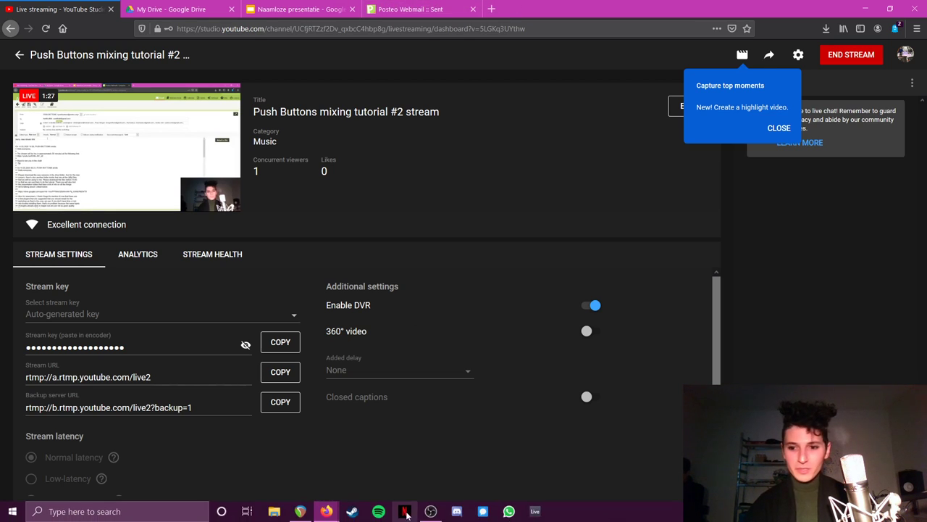
pyautogui.moveTo(327, 511)
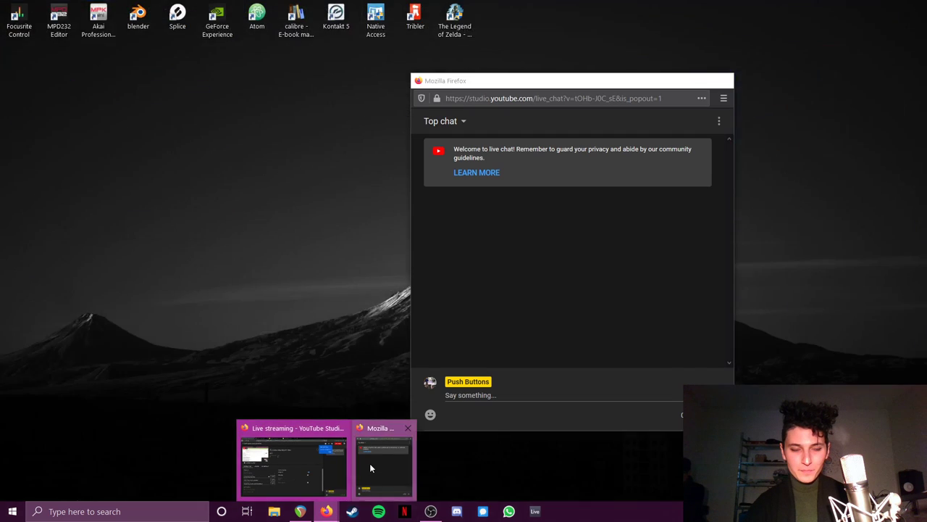
pyautogui.click(370, 463)
pyautogui.click(499, 6)
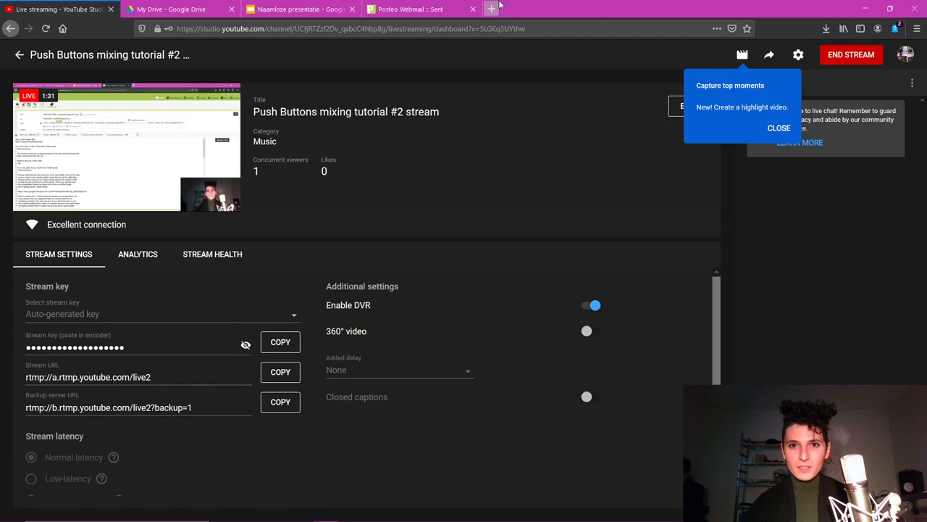
pyautogui.click(499, 6)
pyautogui.click(593, 9)
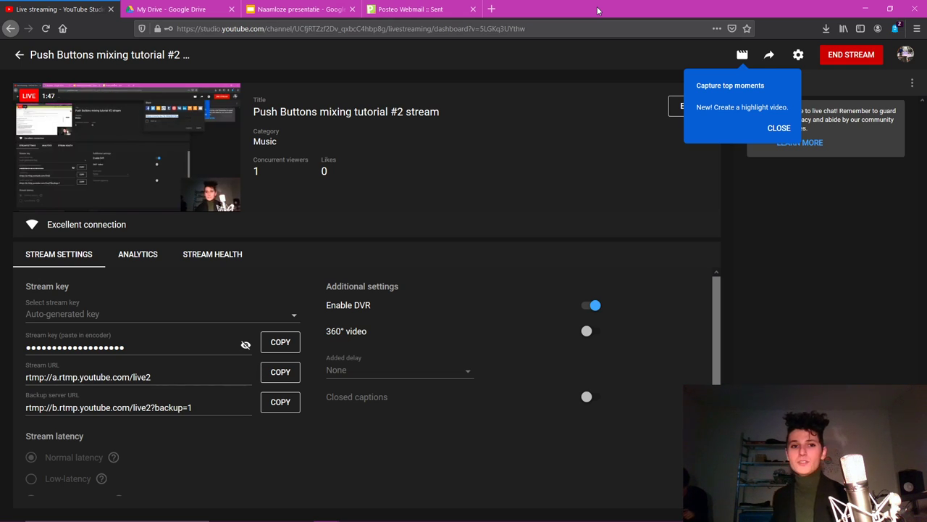
# Open facebook.com in a new tab, search for "push buttons", and open the Push Buttons page.
pyautogui.click(492, 8)
pyautogui.write('facebook.com/')
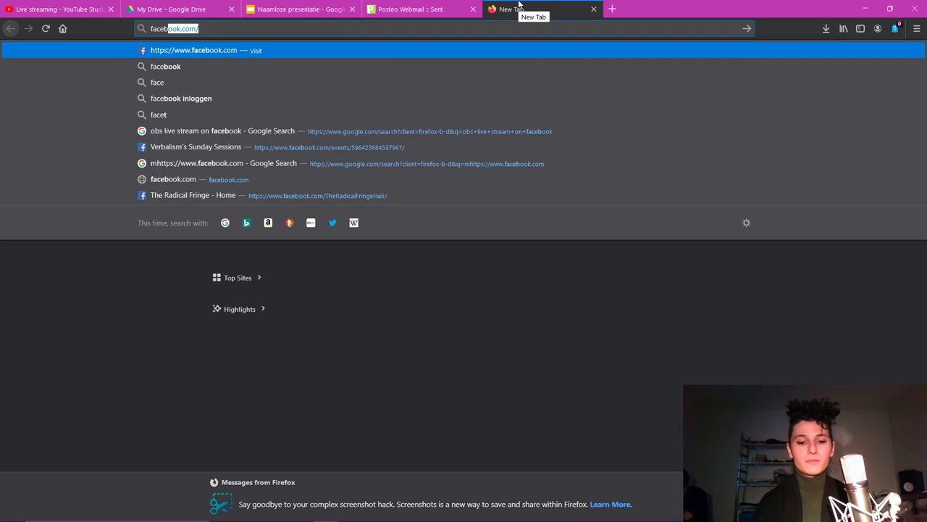
pyautogui.press('Return')
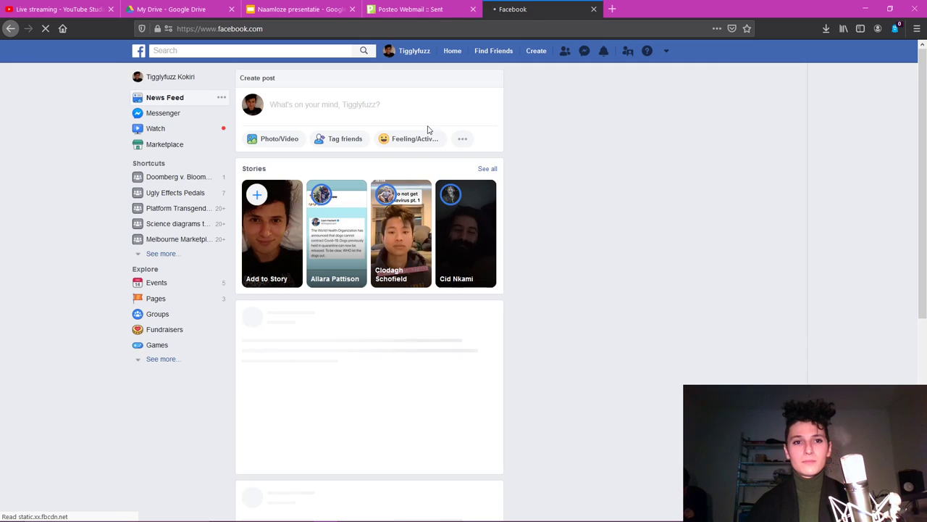
pyautogui.click(254, 52)
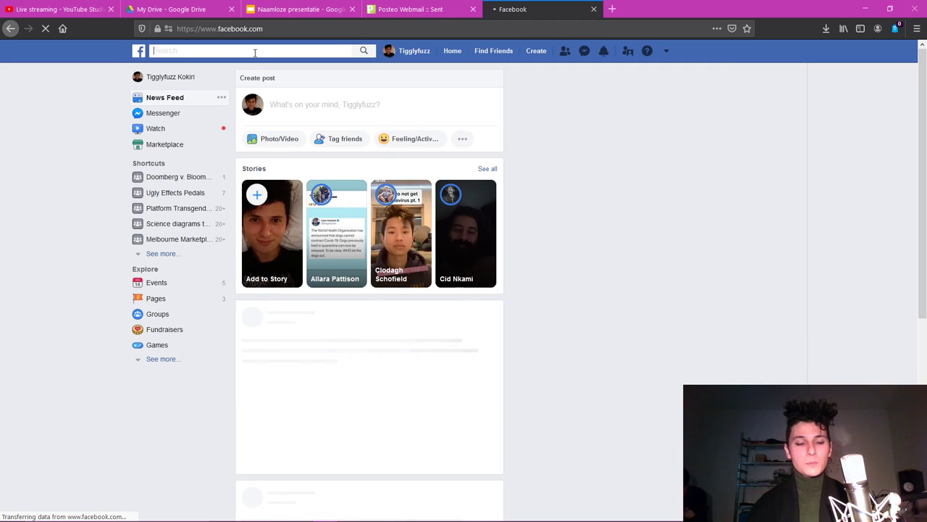
pyautogui.write('push')
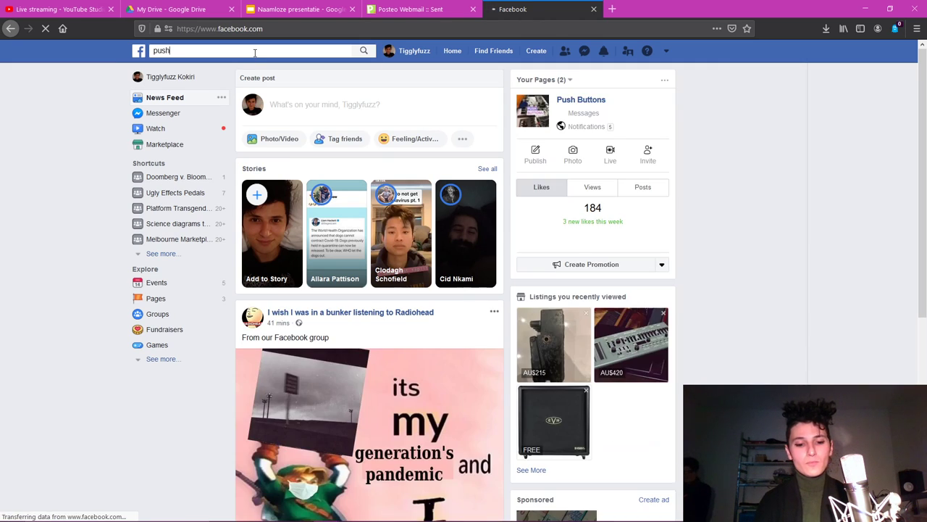
pyautogui.write(' buttons')
pyautogui.press('Return')
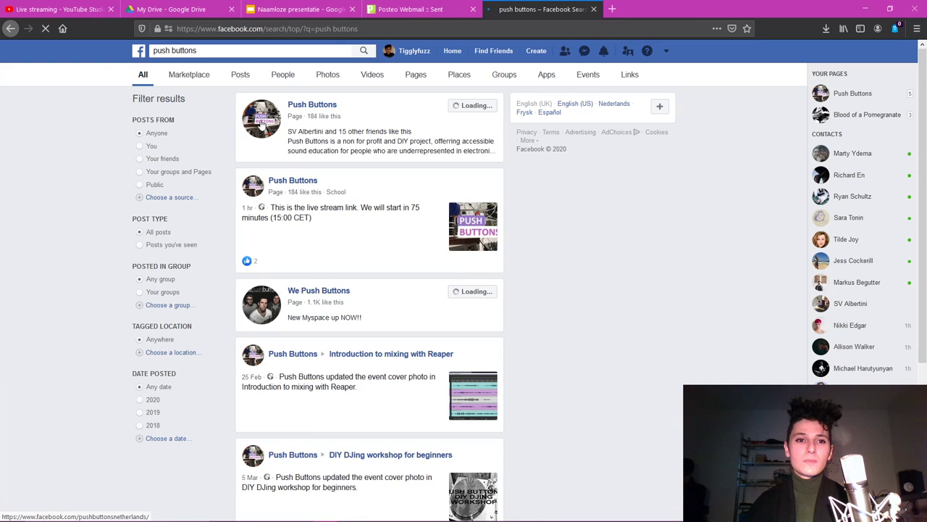
pyautogui.click(262, 124)
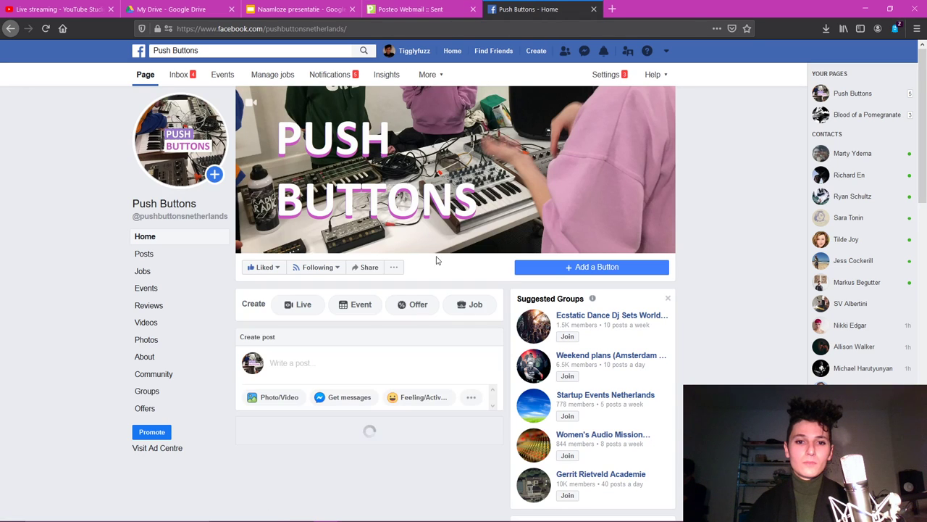
pyautogui.click(345, 369)
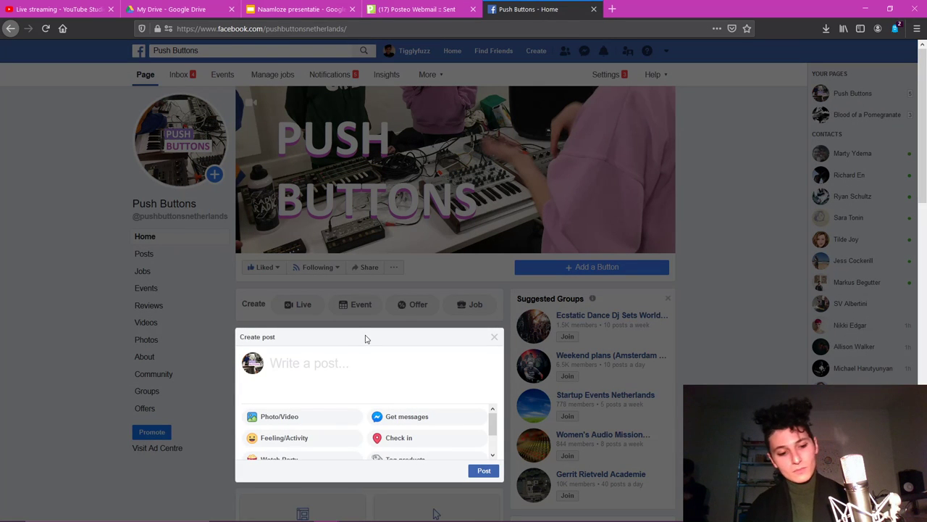
pyautogui.write('https://youtu.be/5LGKq3UYthw')
pyautogui.scroll(-2, 445, 242)
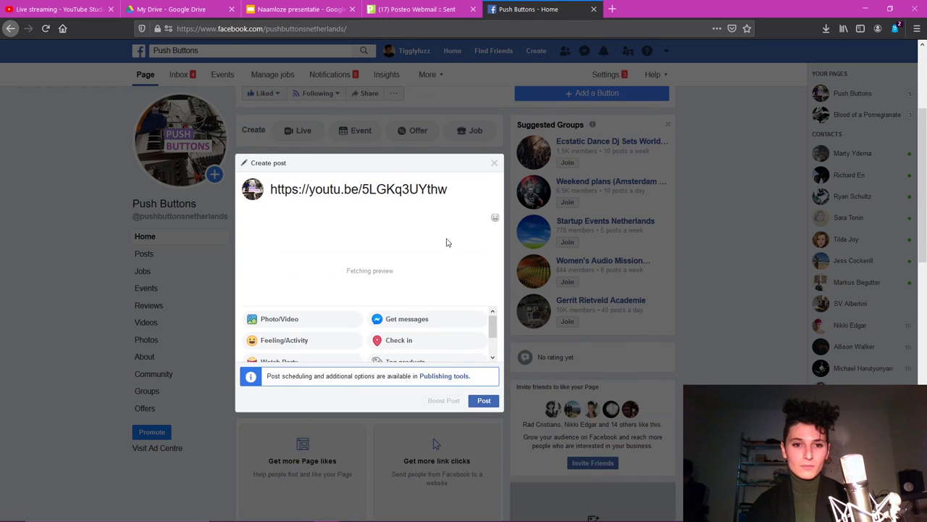
pyautogui.moveTo(459, 188); pyautogui.dragTo(272, 194)
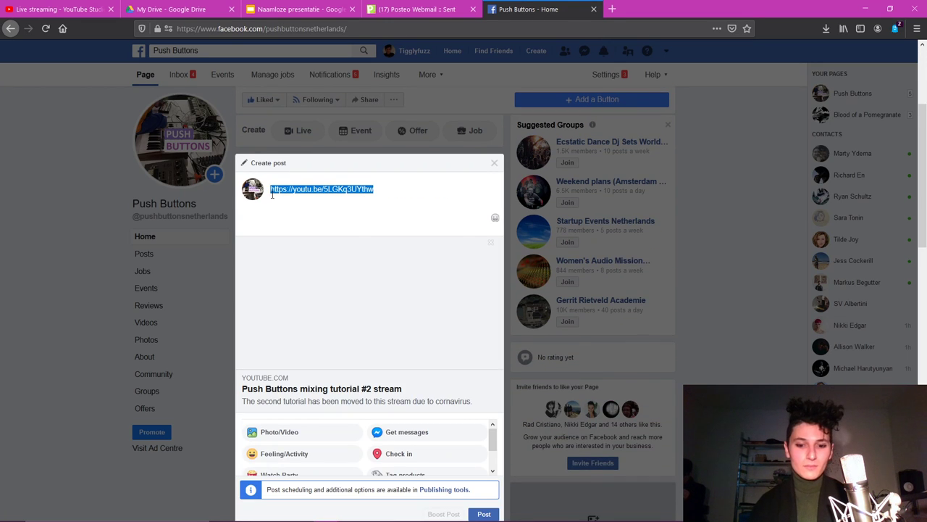
pyautogui.press('BackSpace')
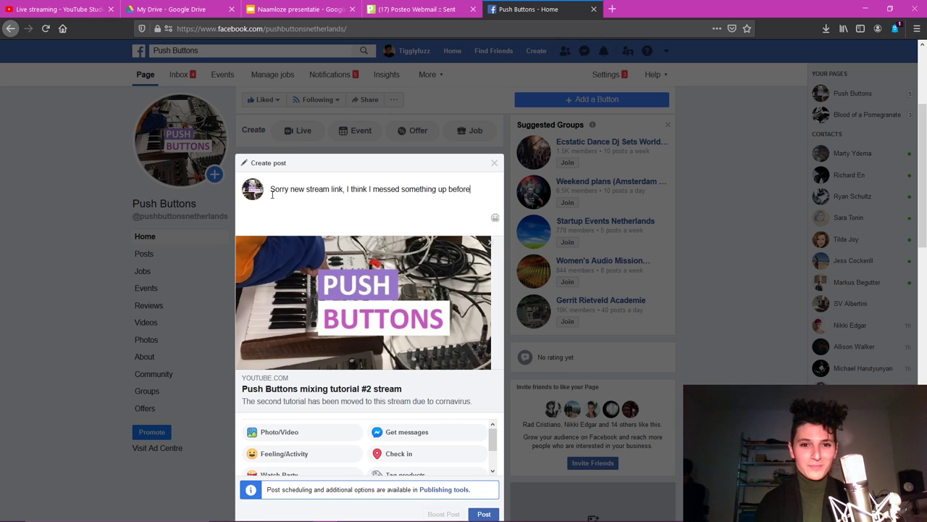
pyautogui.scroll(-2, 464, 394)
pyautogui.click(487, 340)
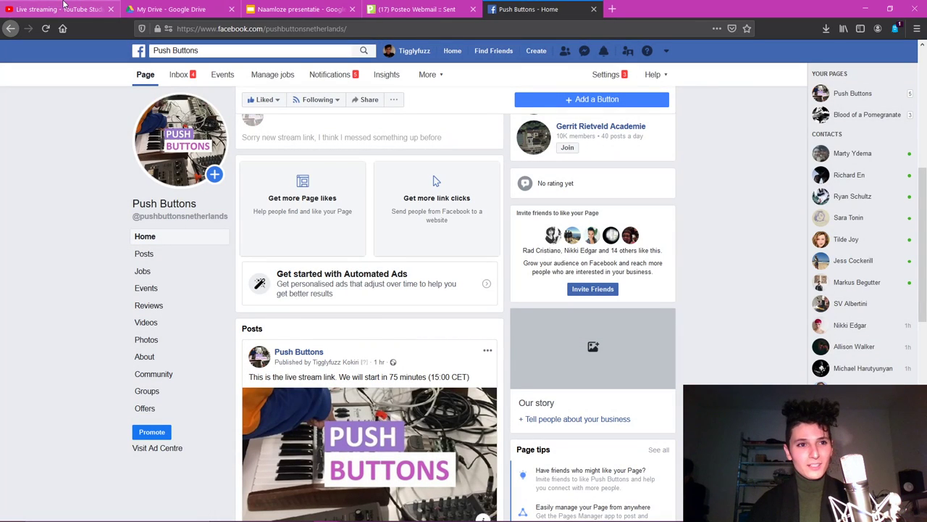
# Return to the YouTube Studio live streaming dashboard and close the previous stream's pop-out live chat window.
pyautogui.click(54, 8)
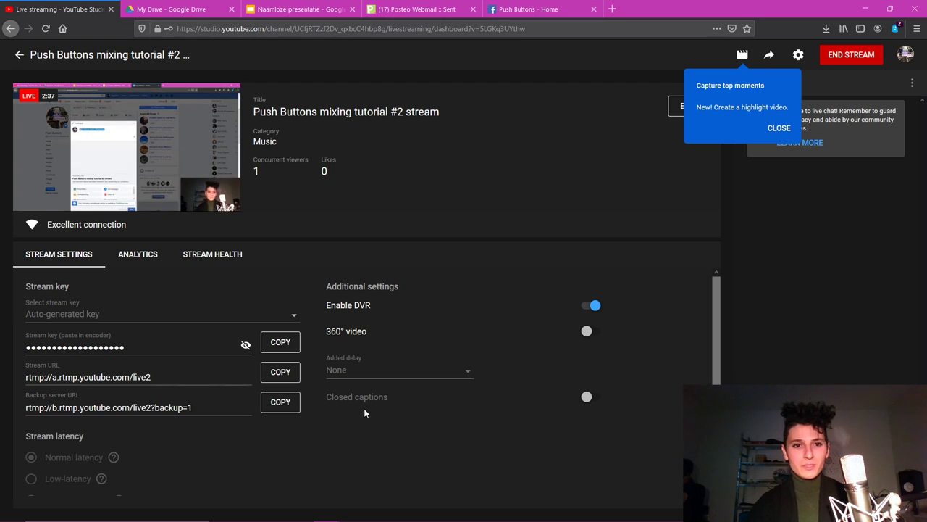
pyautogui.click(529, 9)
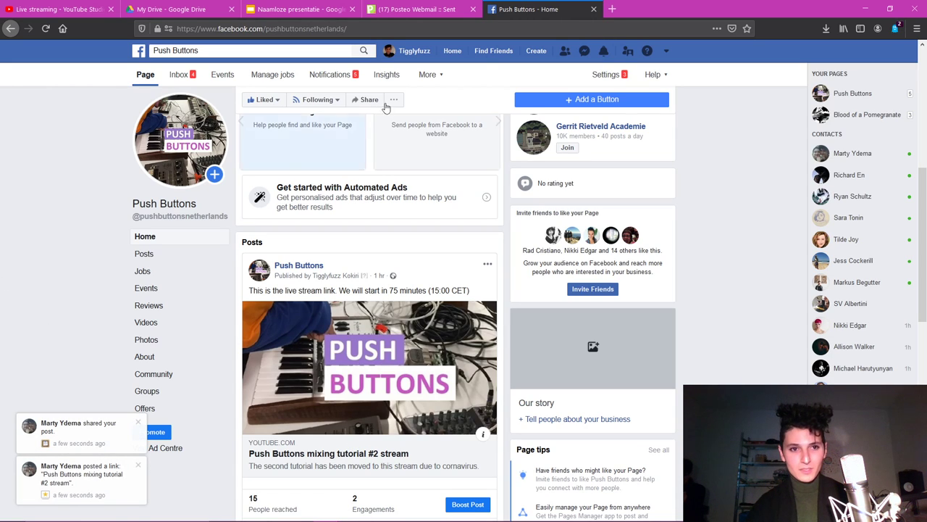
pyautogui.click(58, 9)
pyautogui.moveTo(326, 513)
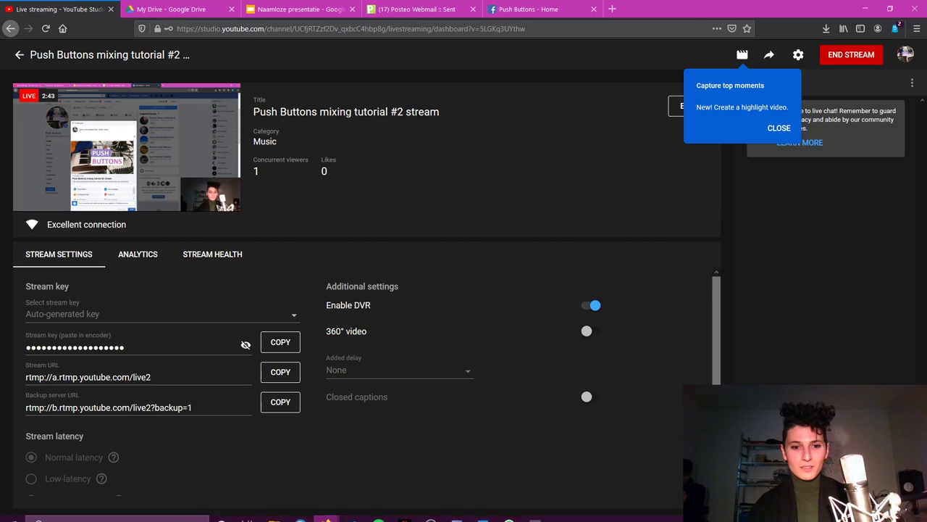
pyautogui.click(380, 466)
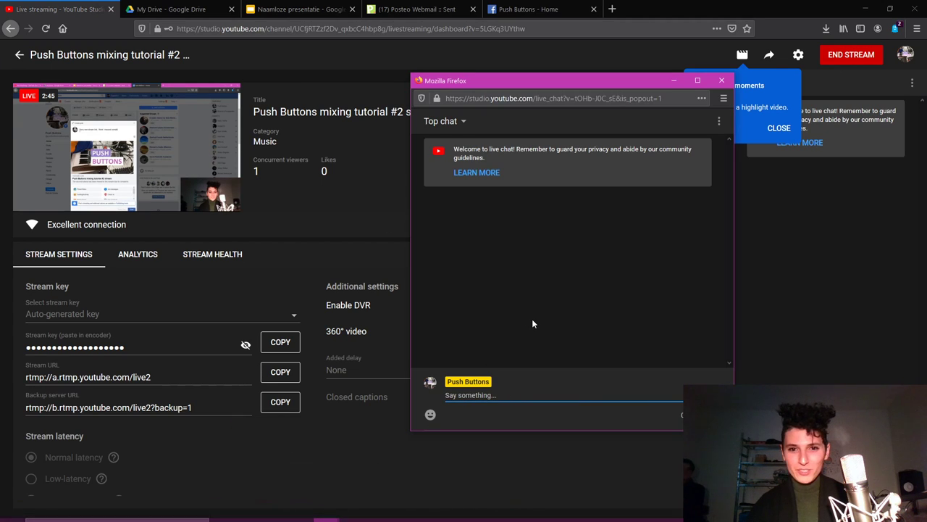
pyautogui.click(721, 80)
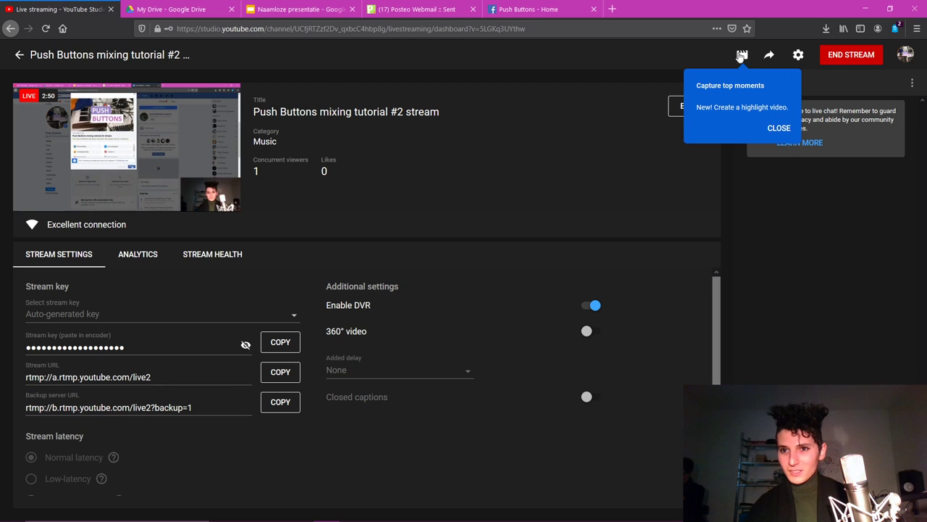
# Pop out the current stream's live chat and move its window toward the middle of the dashboard.
pyautogui.click(912, 83)
pyautogui.click(863, 130)
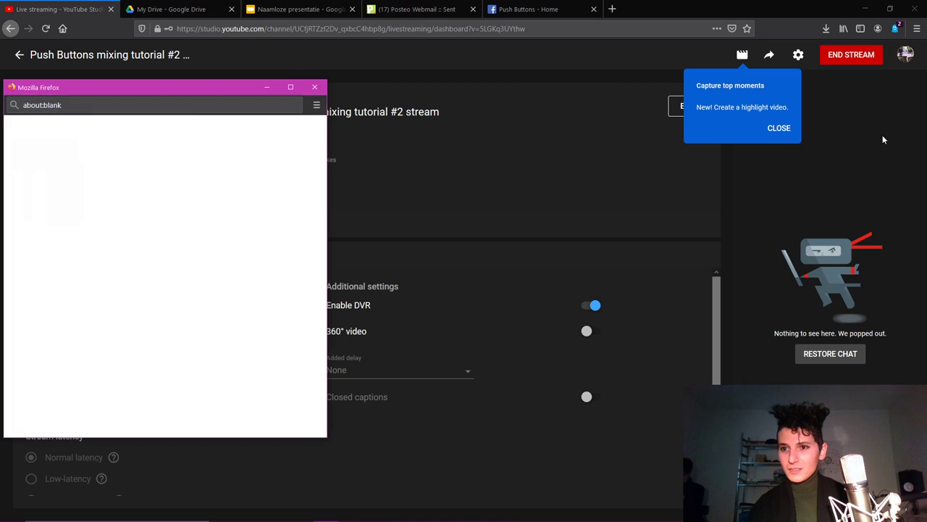
pyautogui.moveTo(198, 84); pyautogui.dragTo(438, 81)
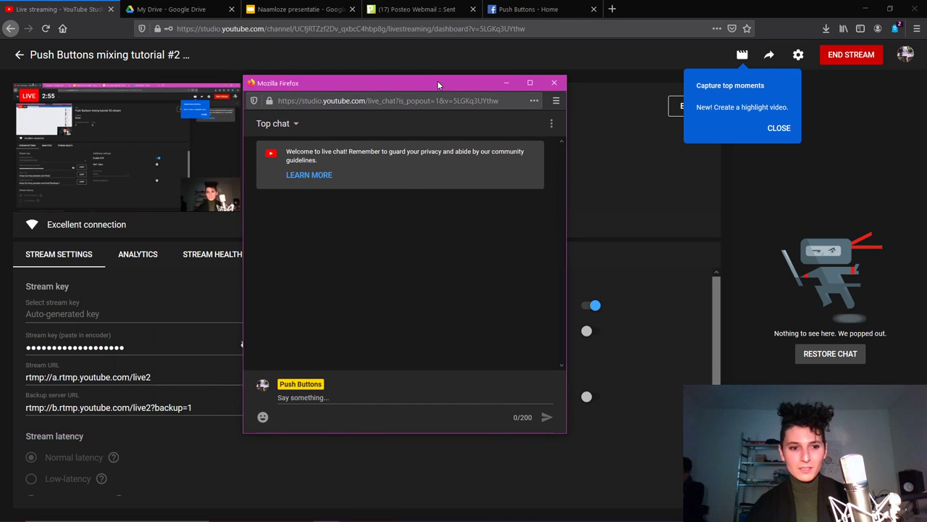
# Send the live chat message "Can people hear this?".
pyautogui.click(411, 399)
pyautogui.write('C')
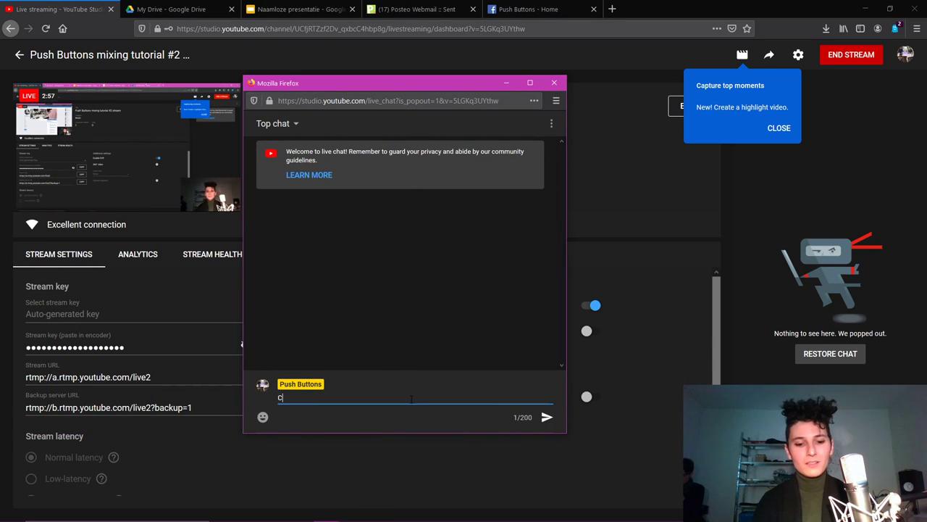
pyautogui.write('an people hear')
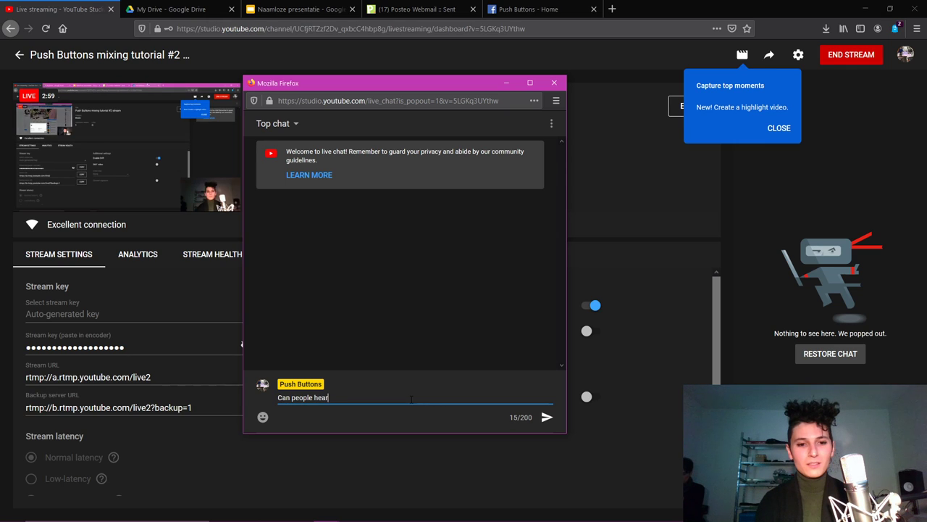
pyautogui.write(' this?')
pyautogui.press('Return')
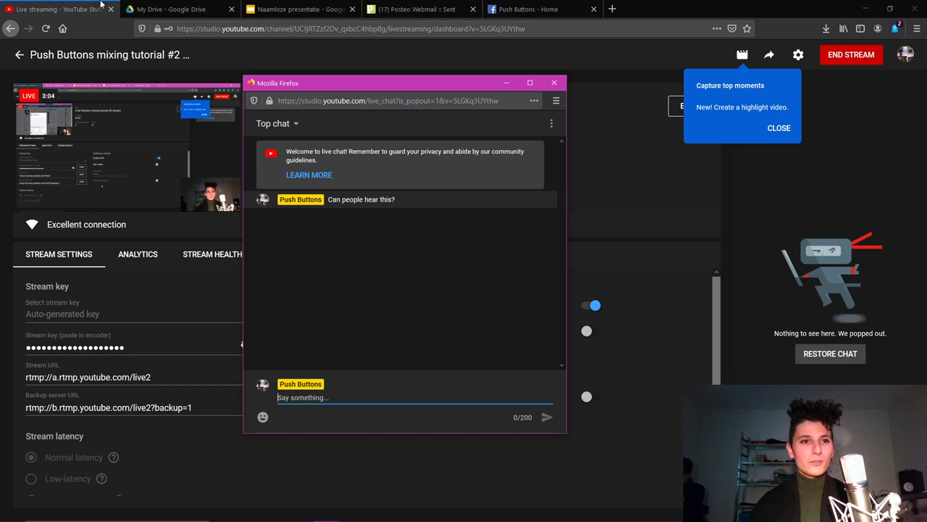
# Copy the stream's share link, open it in a new browser tab to check the public watch page, and close that tab.
pyautogui.click(75, 5)
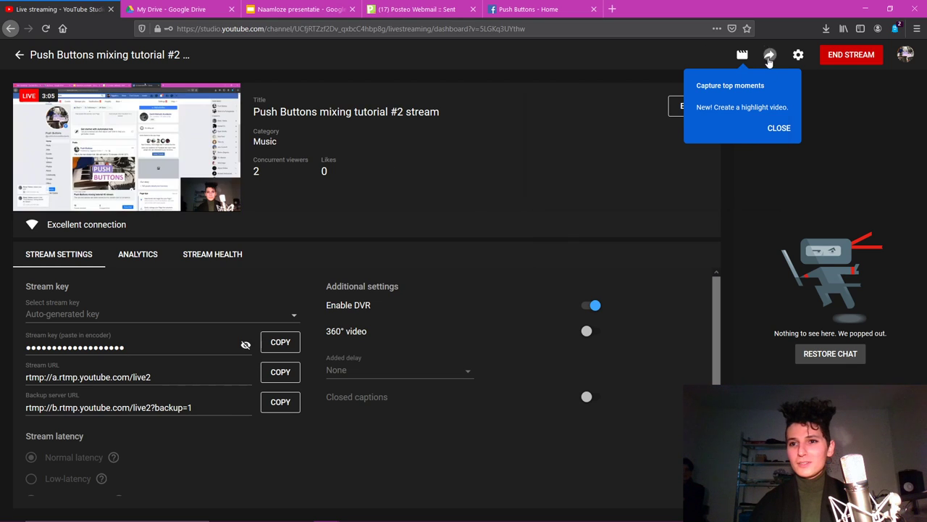
pyautogui.click(769, 55)
pyautogui.click(757, 184)
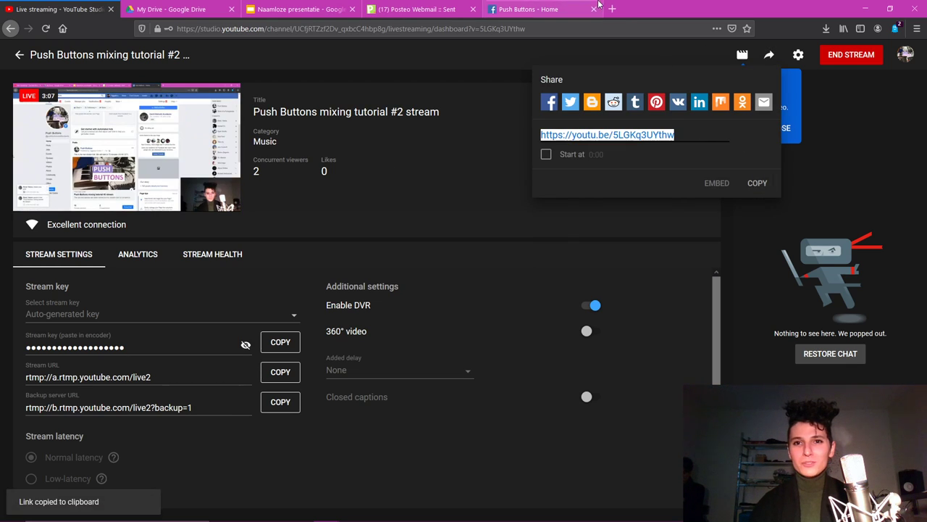
pyautogui.click(612, 8)
pyautogui.hotkey('ctrl', 'v')
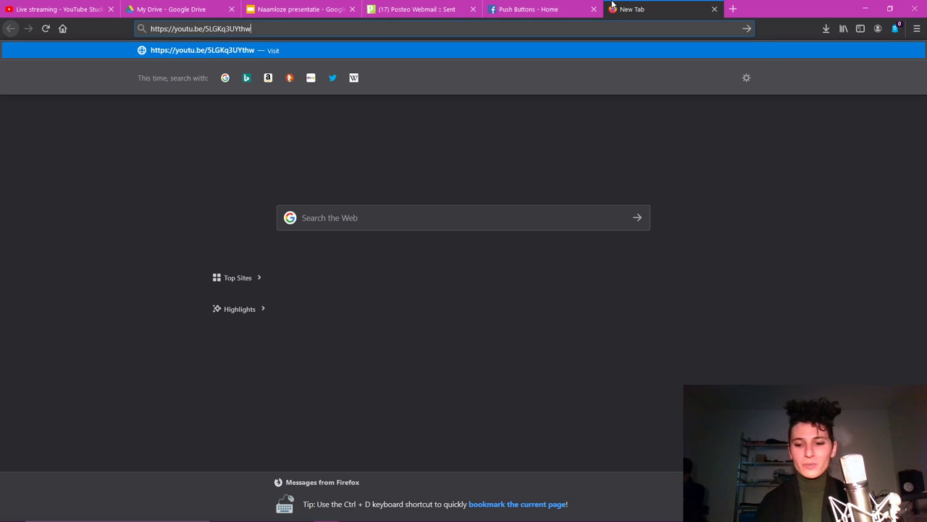
pyautogui.press('Return')
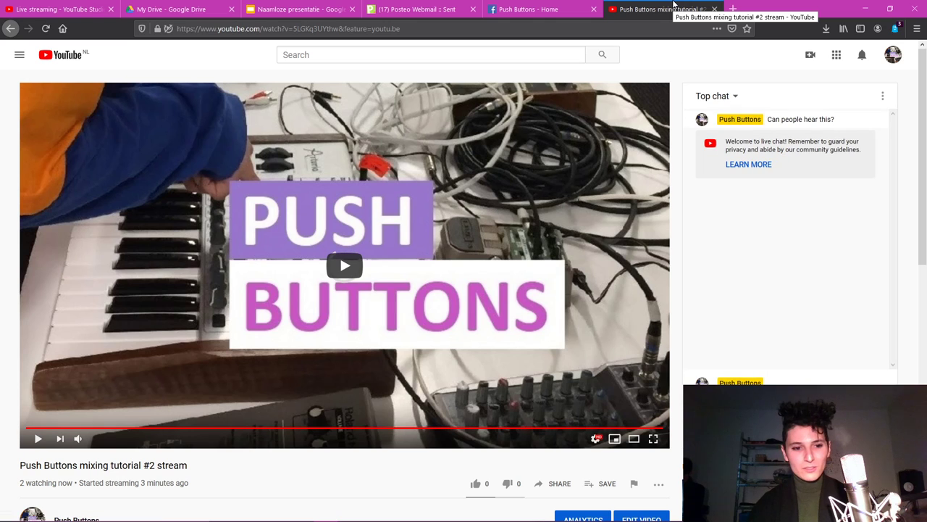
pyautogui.click(714, 8)
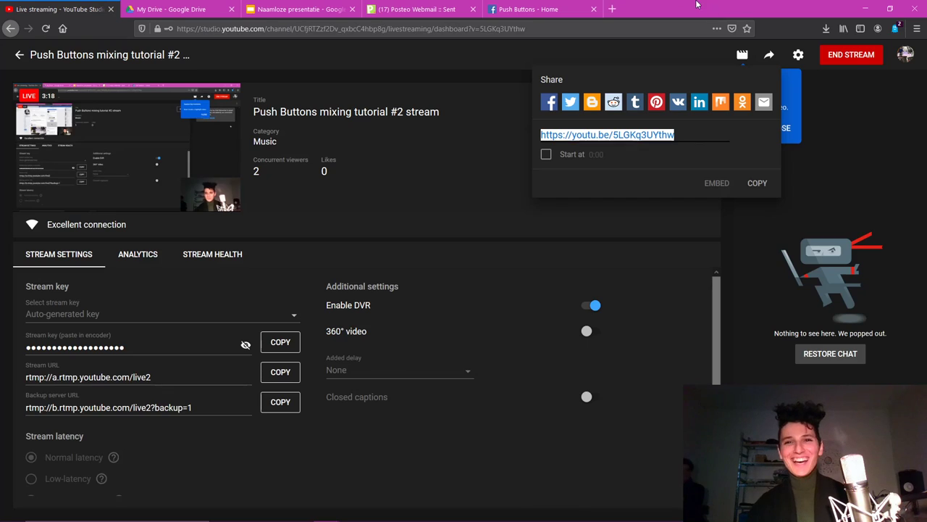
# Dismiss the Share dialog and the Capture top moments tip on the streaming dashboard.
pyautogui.click(2, 167)
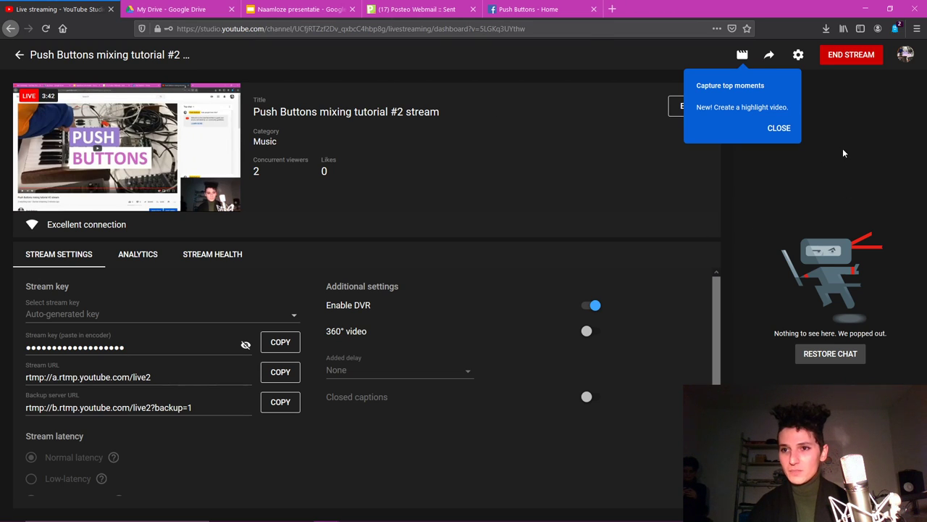
pyautogui.click(781, 129)
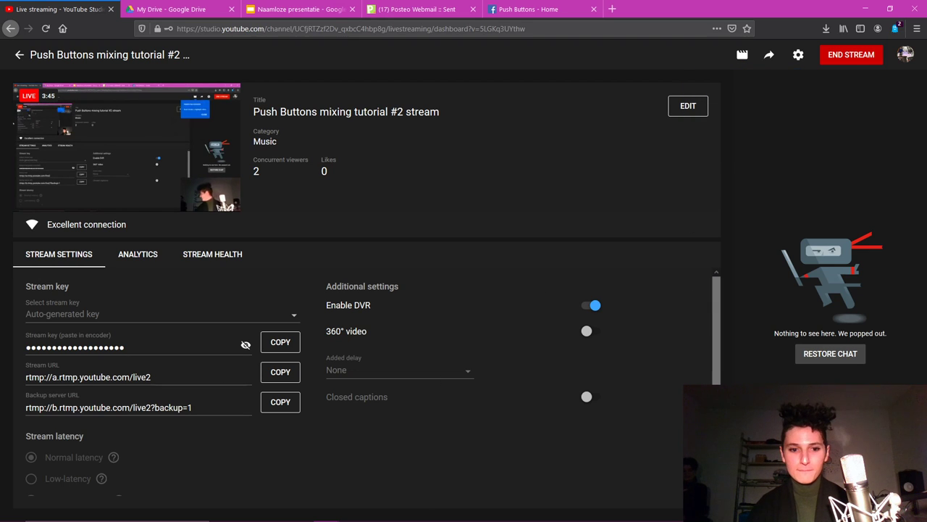
# Bring the pop-out live chat to the front and send the message "Did u hear me just say hello hello 123".
pyautogui.moveTo(332, 516)
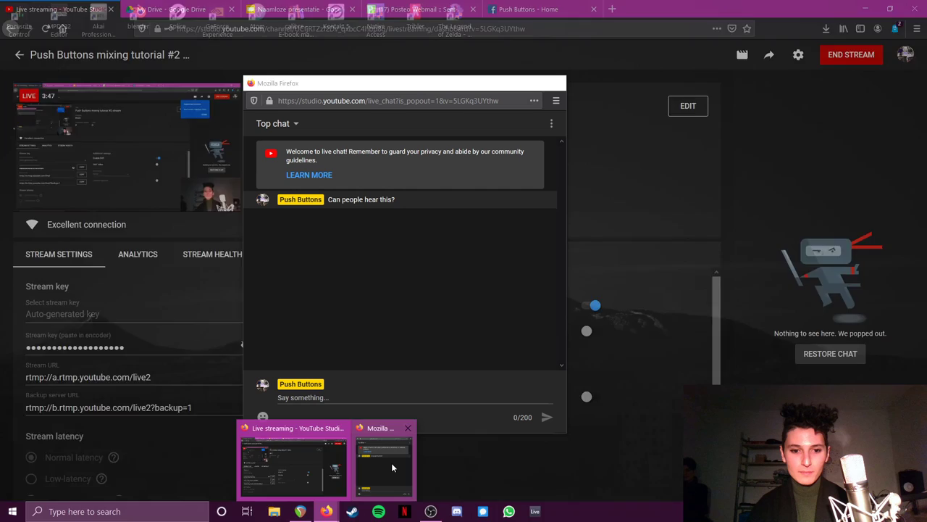
pyautogui.click(392, 462)
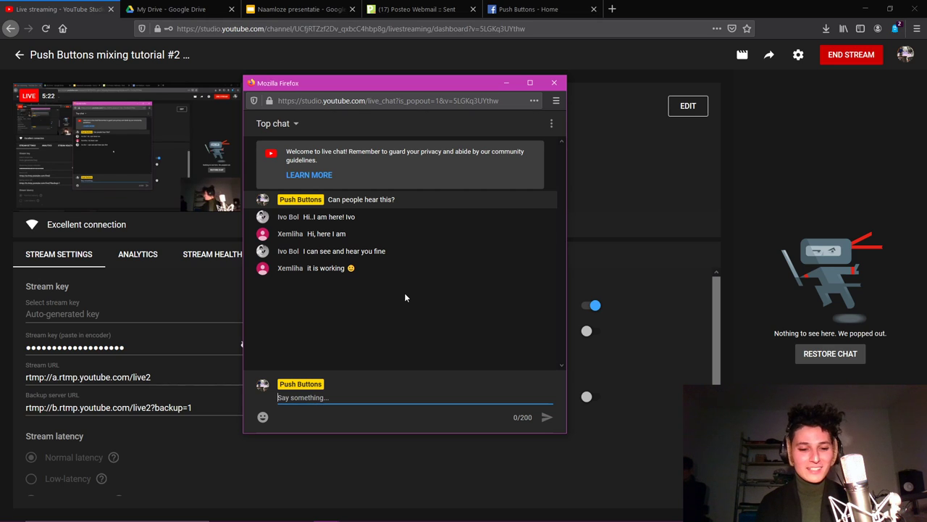
pyautogui.write('Did u hear')
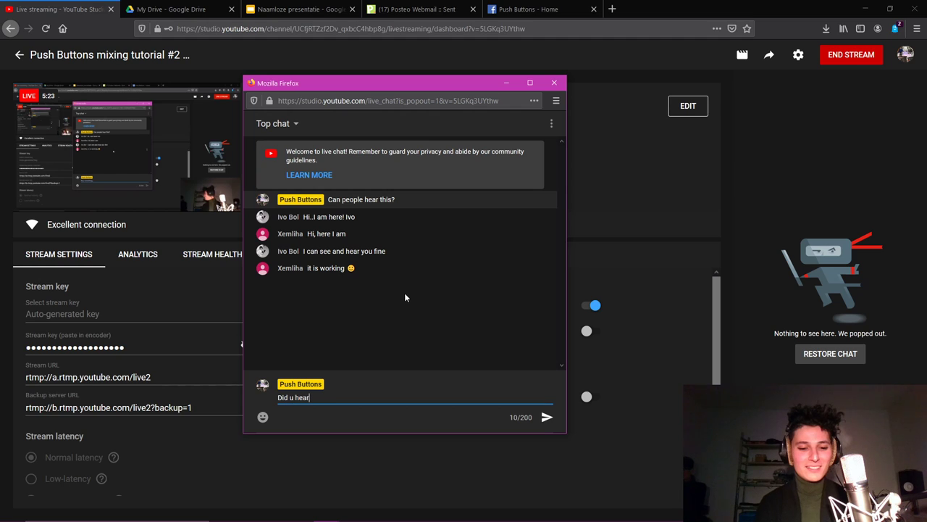
pyautogui.write(' me just say h')
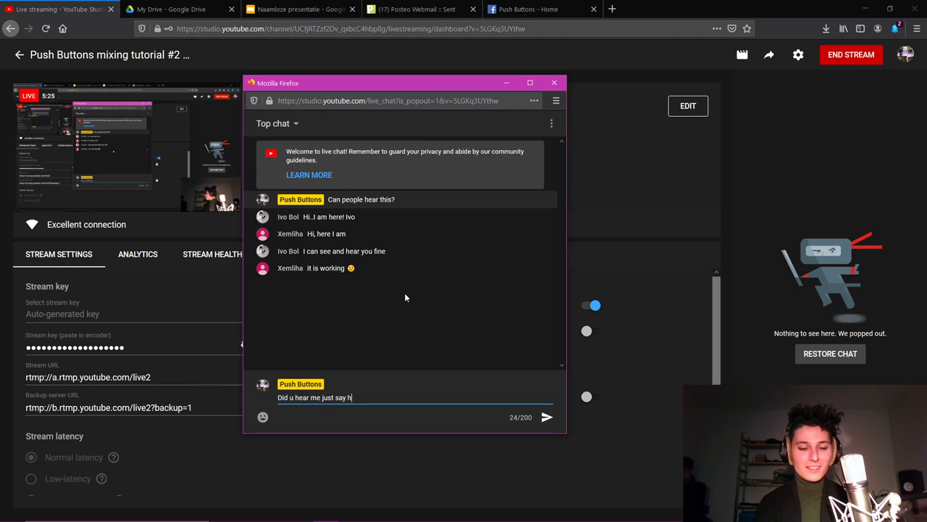
pyautogui.write('ello hello 123')
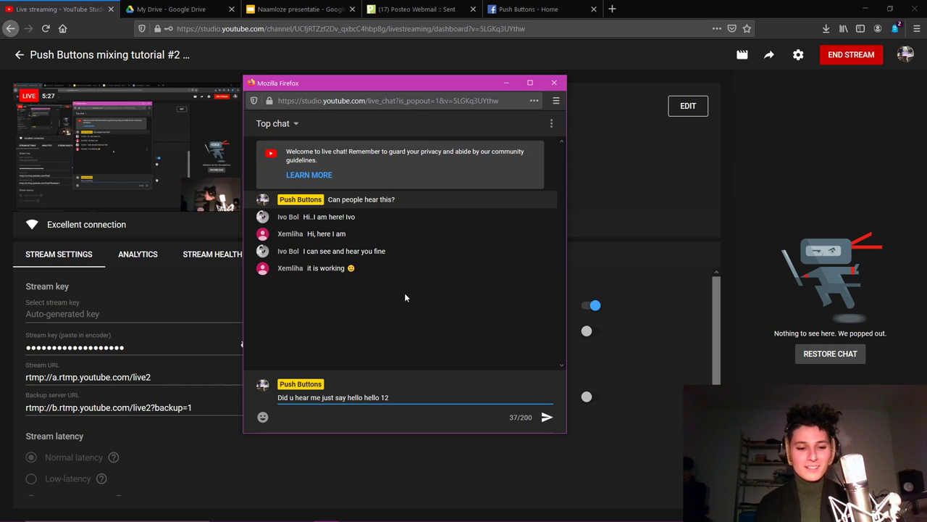
pyautogui.press('Return')
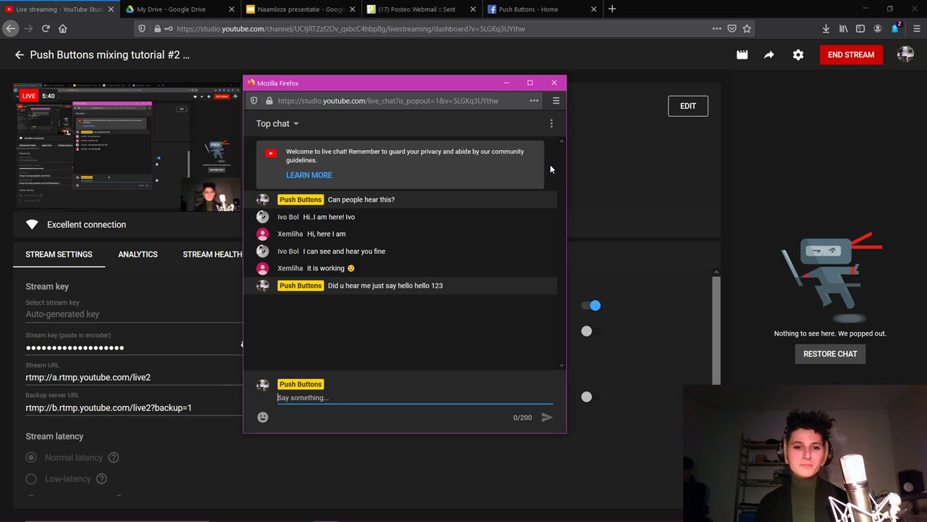
# Look over the slides in the Naamloze presentatie Google Slides deck and return to the YouTube Studio dashboard.
pyautogui.click(295, 9)
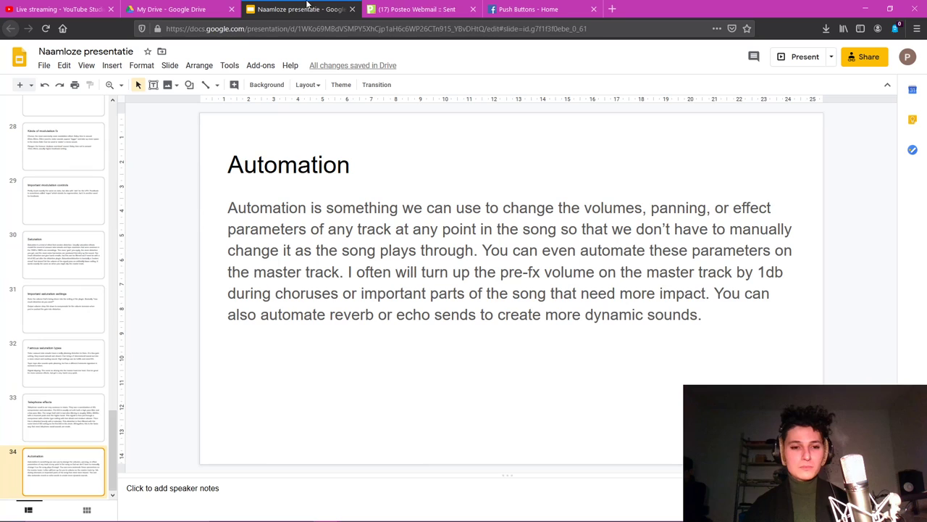
pyautogui.moveTo(118, 424); pyautogui.dragTo(115, 347)
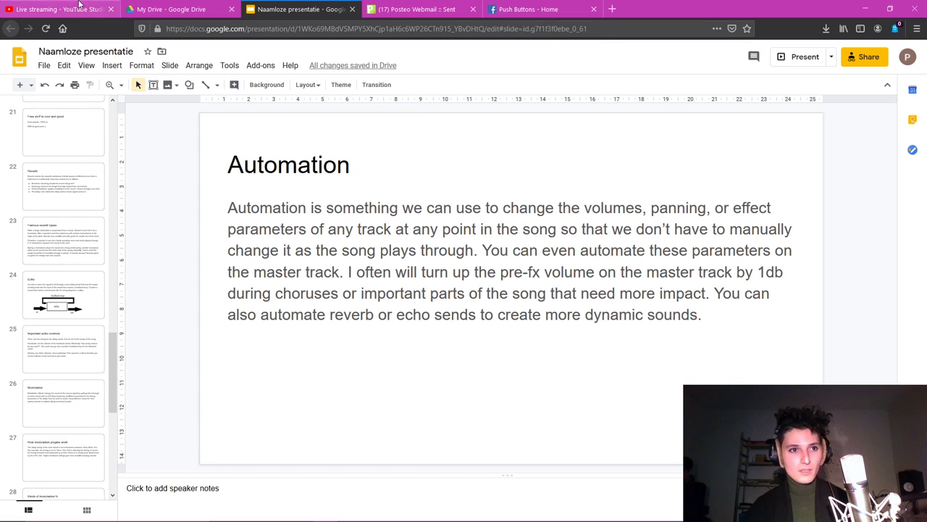
pyautogui.click(58, 9)
# Bring the pop-out live chat to the front and send the reply "Ok great thanks heaps".
pyautogui.moveTo(321, 511)
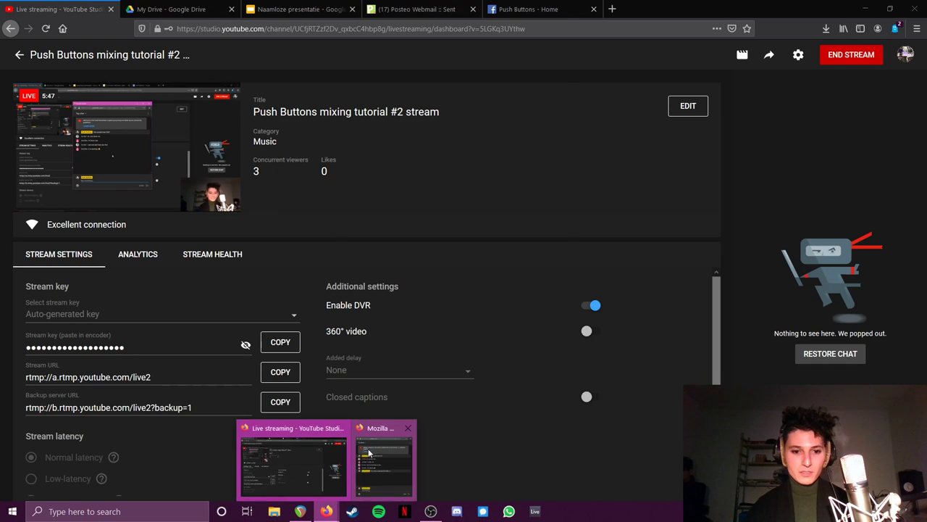
pyautogui.click(383, 458)
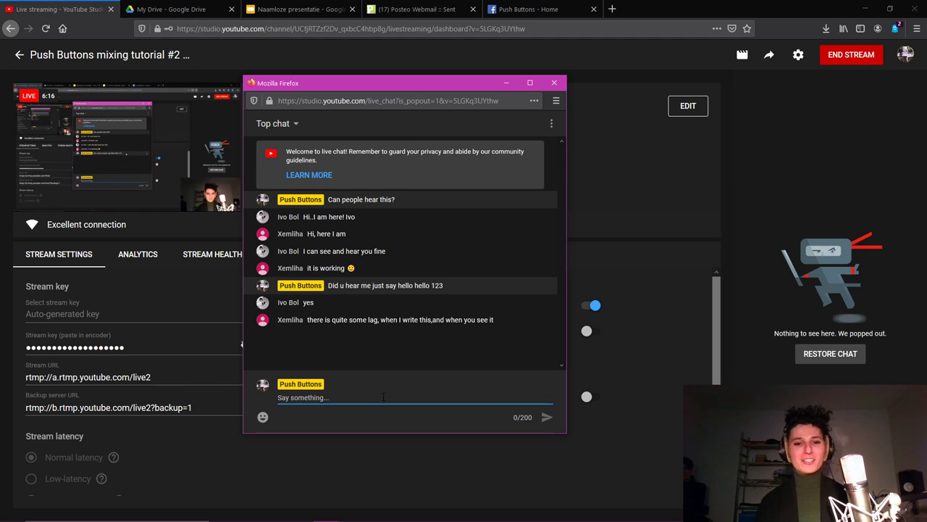
pyautogui.write('Ok')
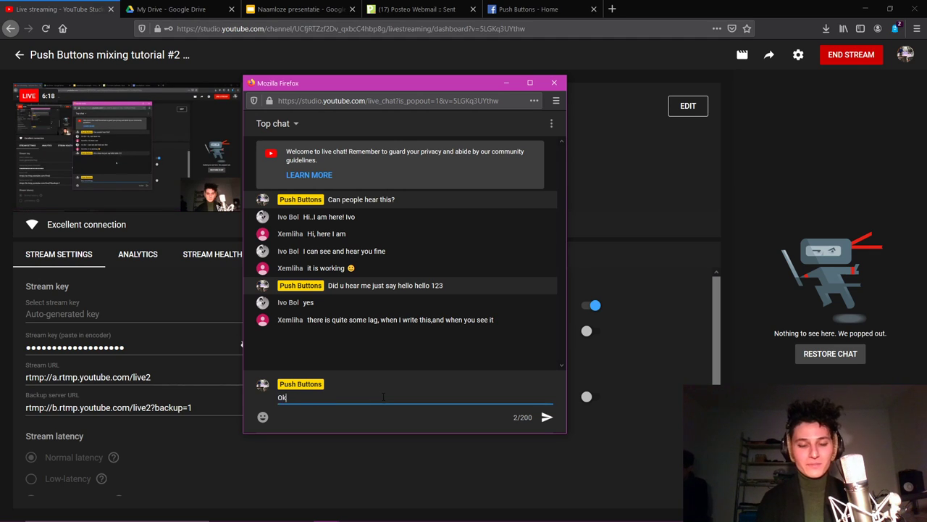
pyautogui.write(' great thanks heaps')
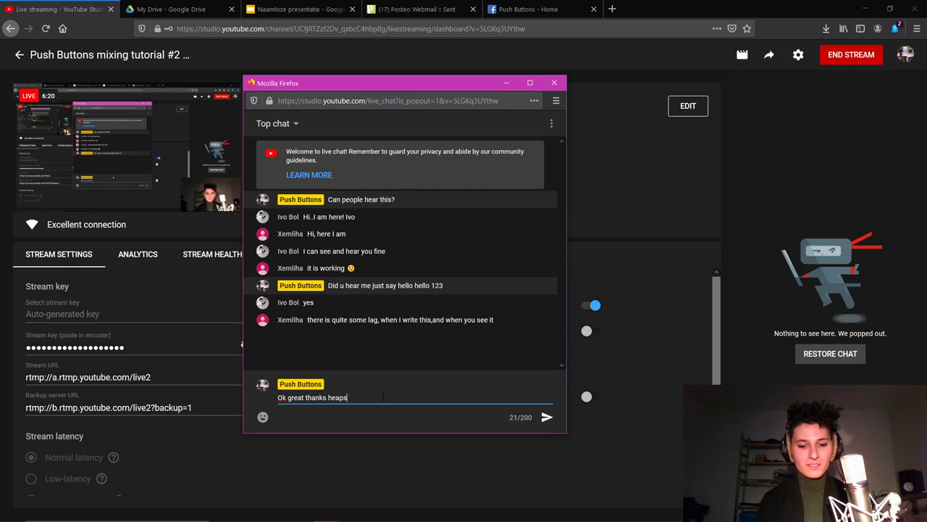
pyautogui.press('Return')
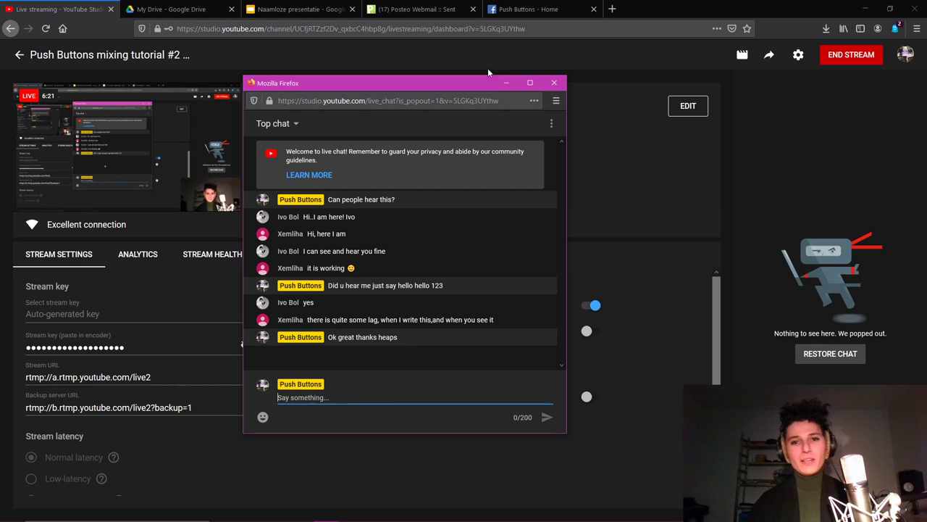
# Check the pop-out live chat for new replies and minimize it to return to the streaming dashboard.
pyautogui.click(507, 84)
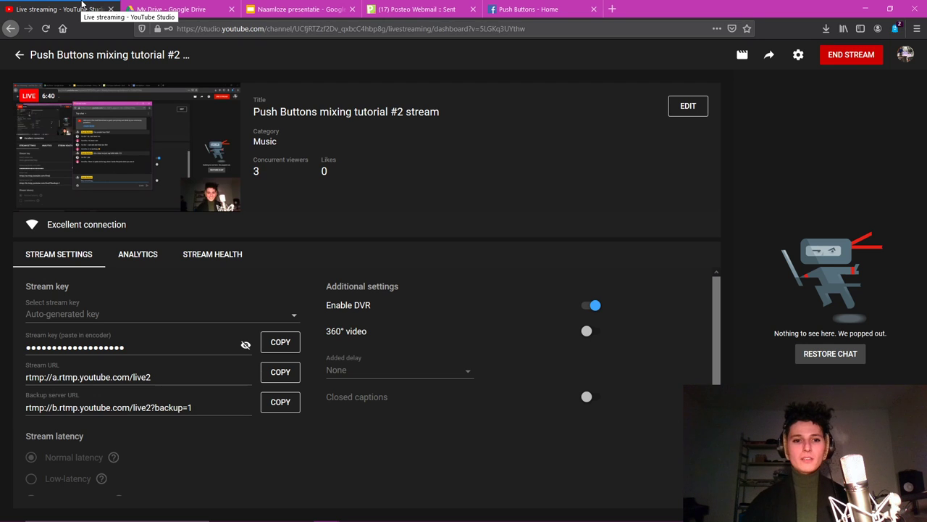
pyautogui.moveTo(386, 514)
pyautogui.moveTo(326, 512)
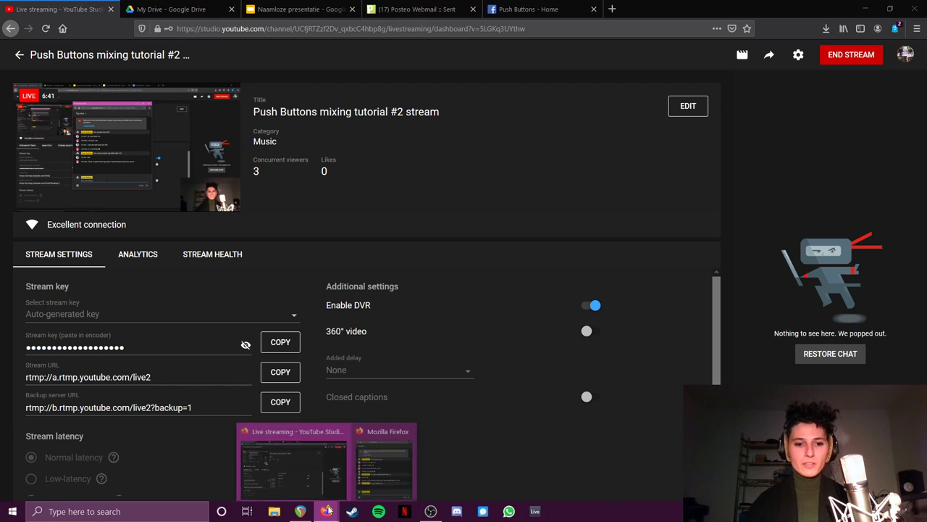
pyautogui.click(368, 451)
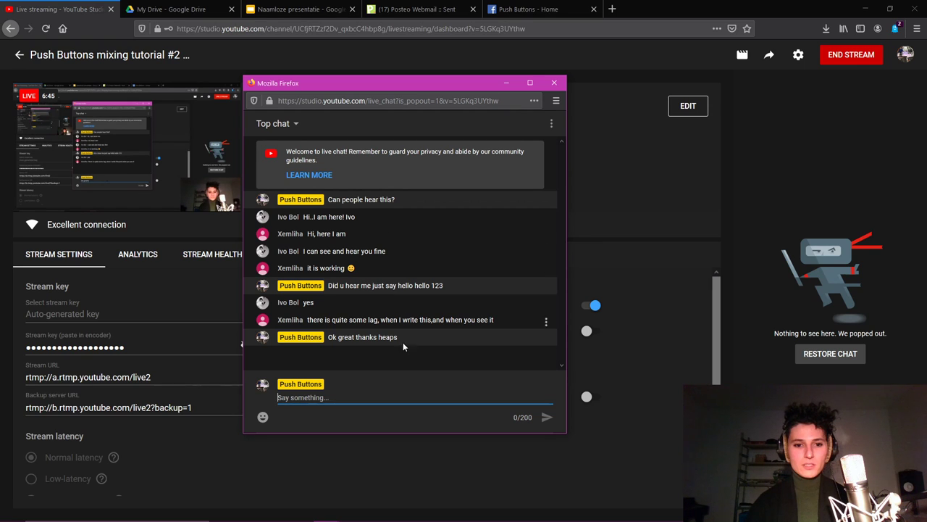
pyautogui.click(507, 83)
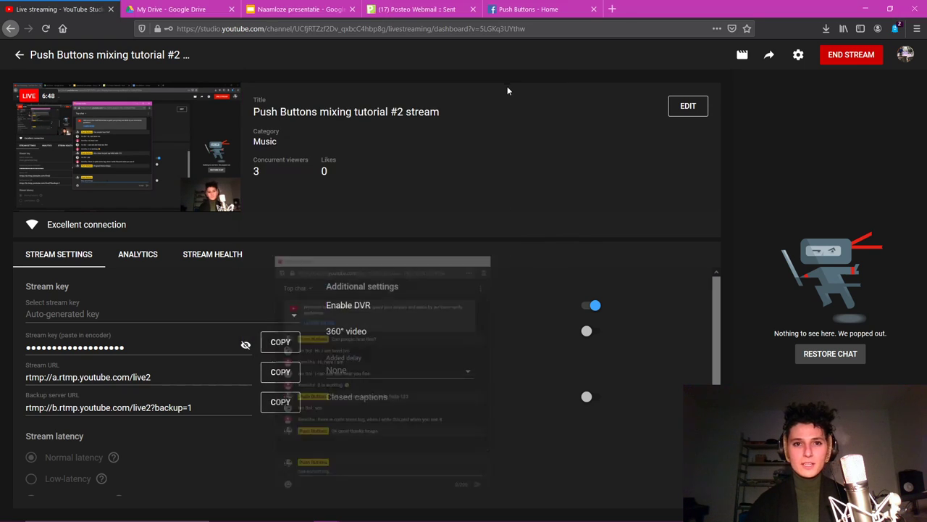
# Open the Naamloze presentatie deck and go through the slides from Mixbus processing to Reverb.
pyautogui.click(295, 7)
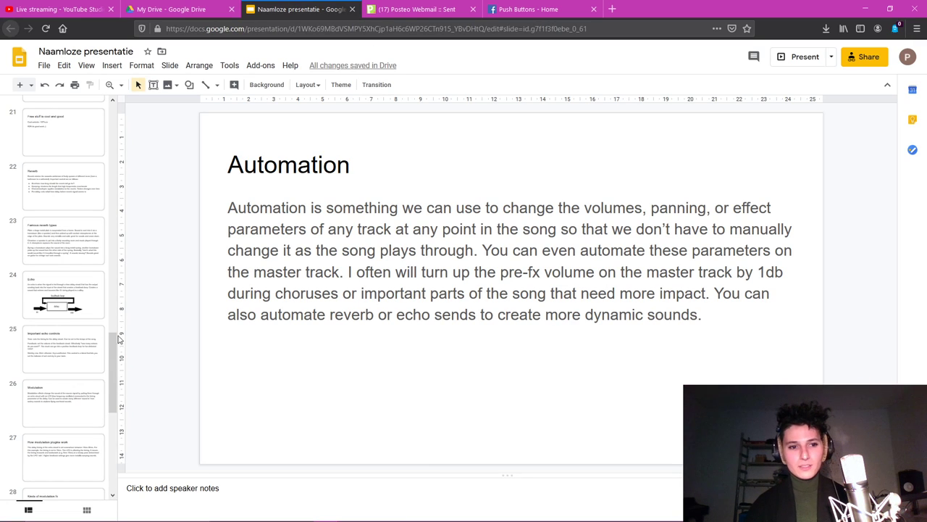
pyautogui.moveTo(119, 341); pyautogui.dragTo(114, 315)
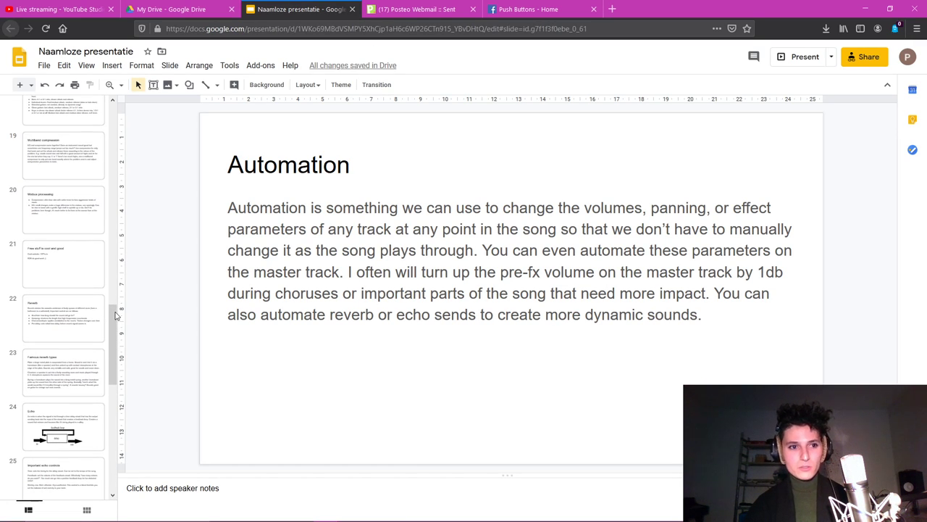
pyautogui.click(44, 224)
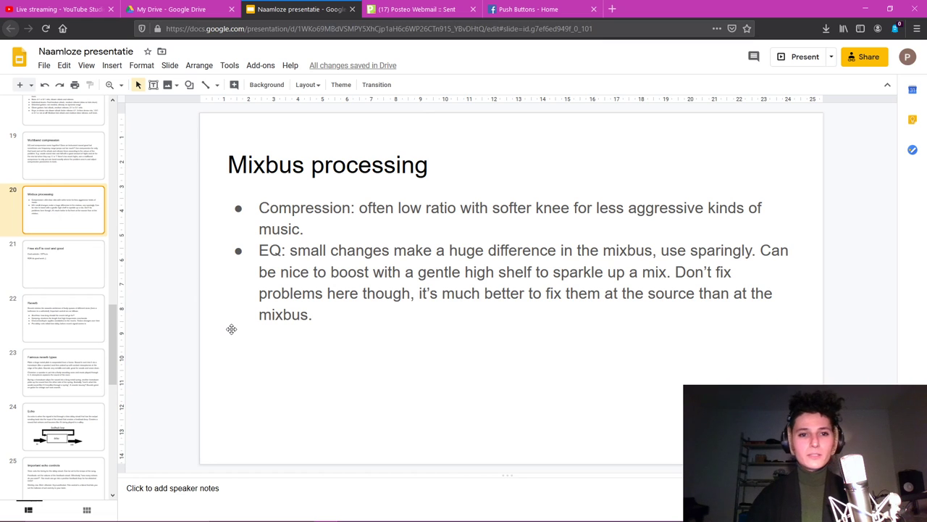
pyautogui.press('Up')
pyautogui.press('Down')
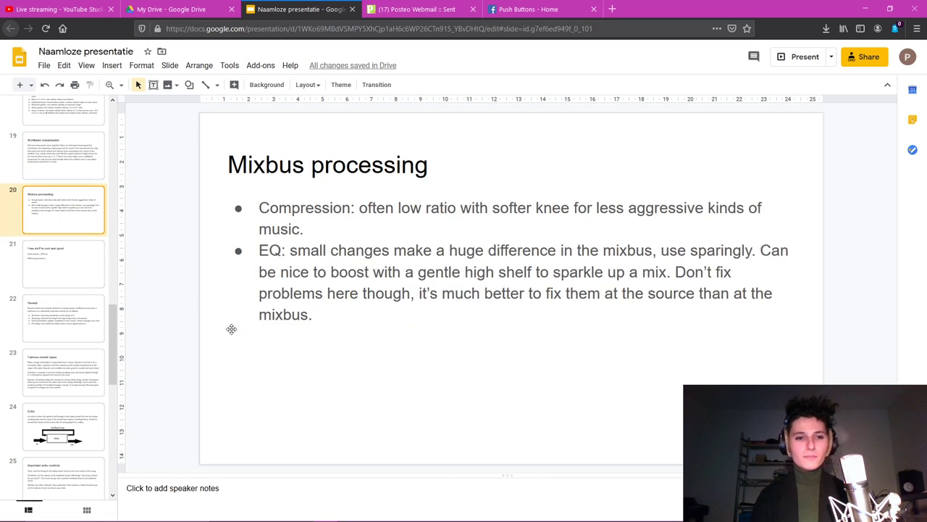
pyautogui.press('Down')
pyautogui.press('Down')
pyautogui.press('Up')
pyautogui.press('Down')
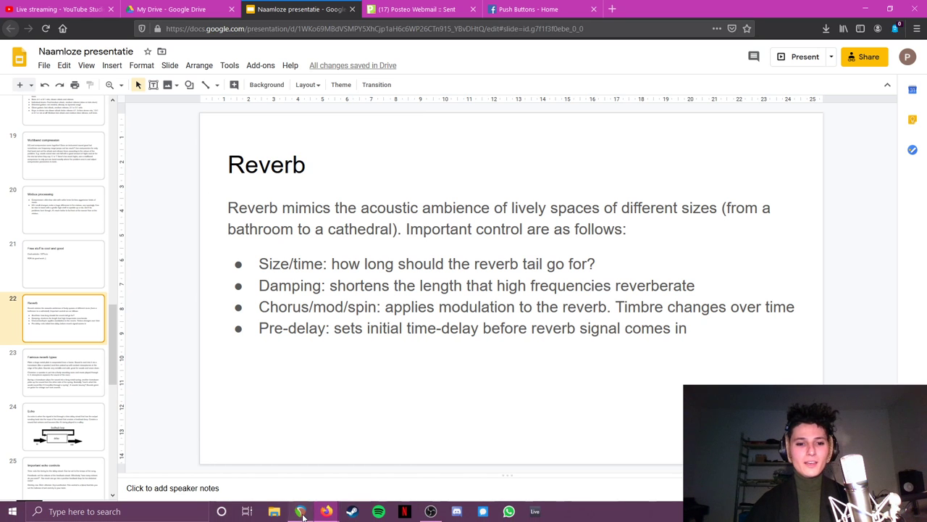
# Switch to the REAPER mixing session and look across all mixer channels from the VOX bus to the drum tracks.
pyautogui.click(300, 518)
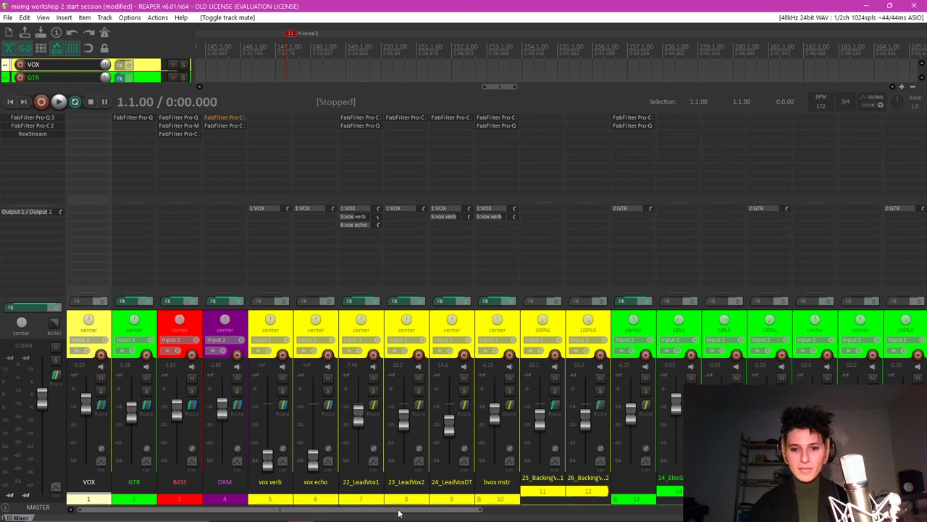
pyautogui.moveTo(398, 513); pyautogui.dragTo(377, 513)
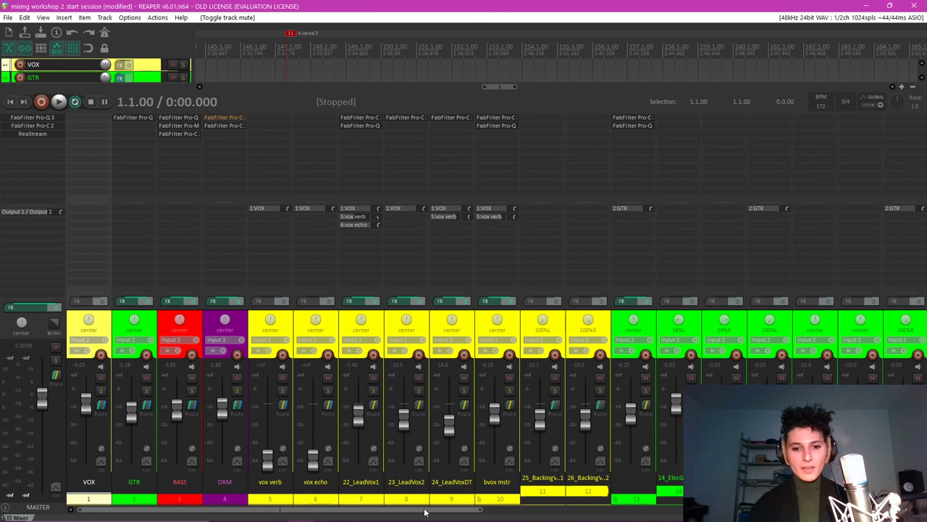
pyautogui.moveTo(425, 512); pyautogui.dragTo(797, 513)
pyautogui.click(318, 500)
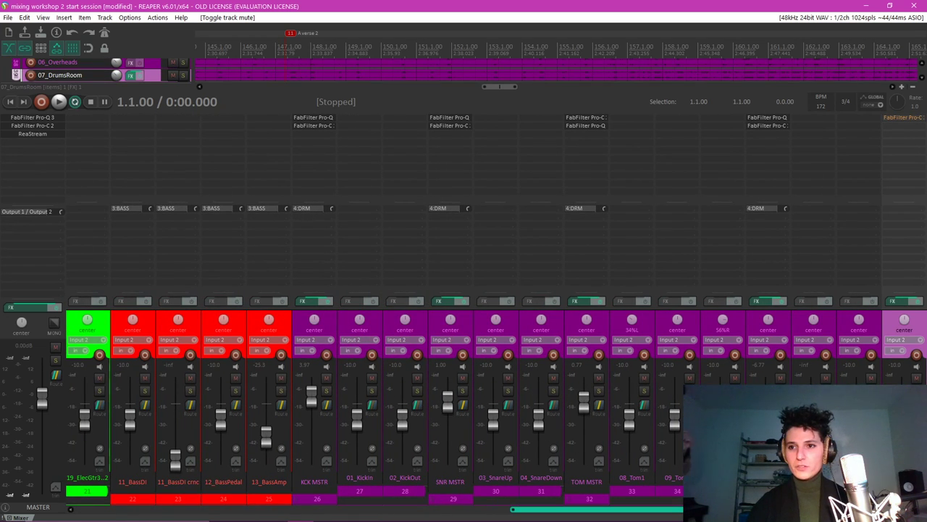
pyautogui.moveTo(797, 513); pyautogui.dragTo(346, 512)
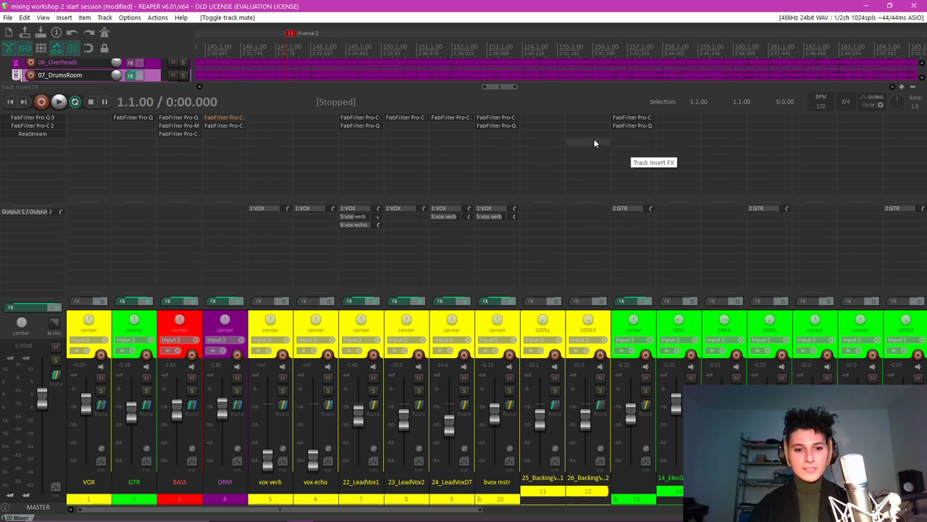
# Select the vox verb track in the mixer and return the timeline to the project start.
pyautogui.click(327, 322)
pyautogui.click(287, 321)
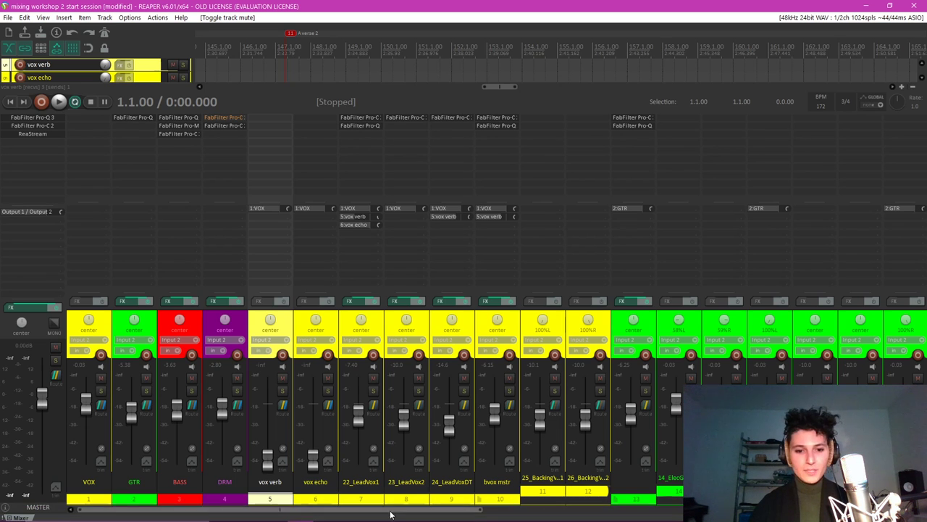
pyautogui.moveTo(390, 511); pyautogui.dragTo(366, 511)
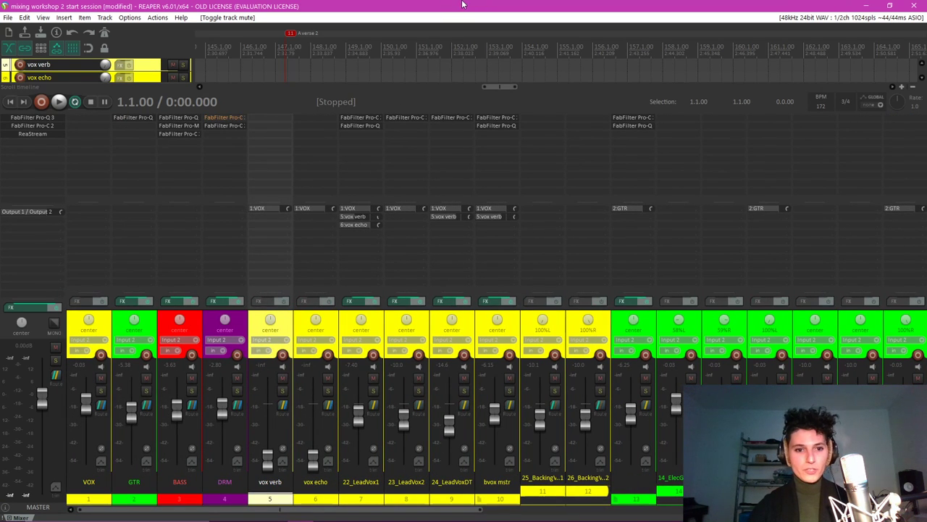
pyautogui.press('Home')
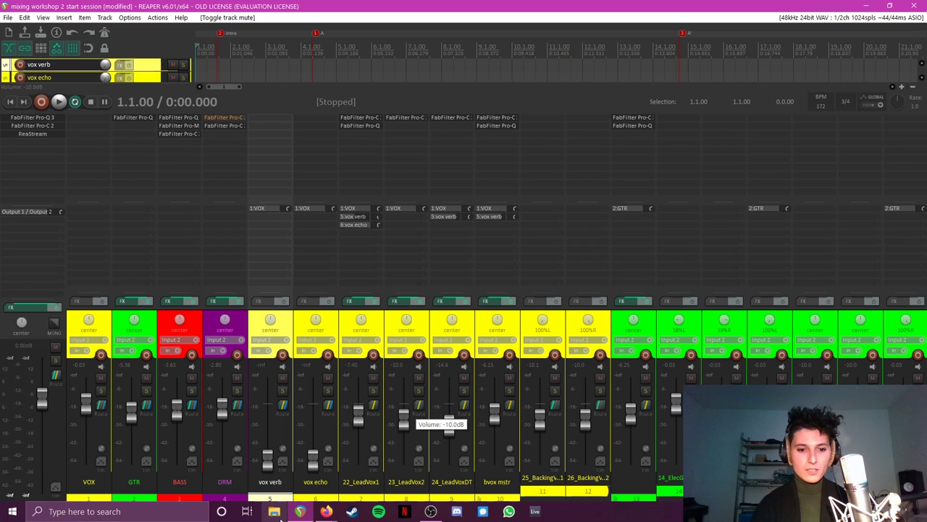
# Check the pop-out live chat for new messages and return to the REAPER session.
pyautogui.moveTo(327, 513)
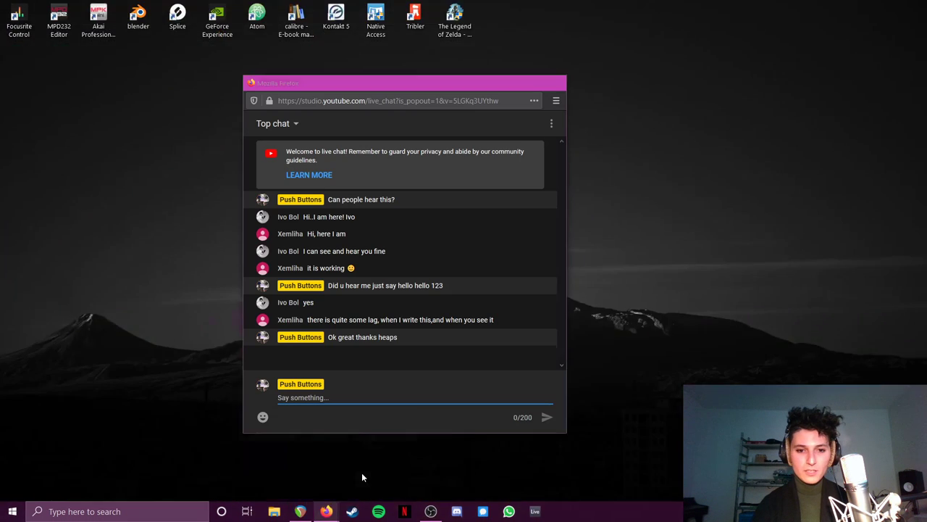
pyautogui.click(361, 472)
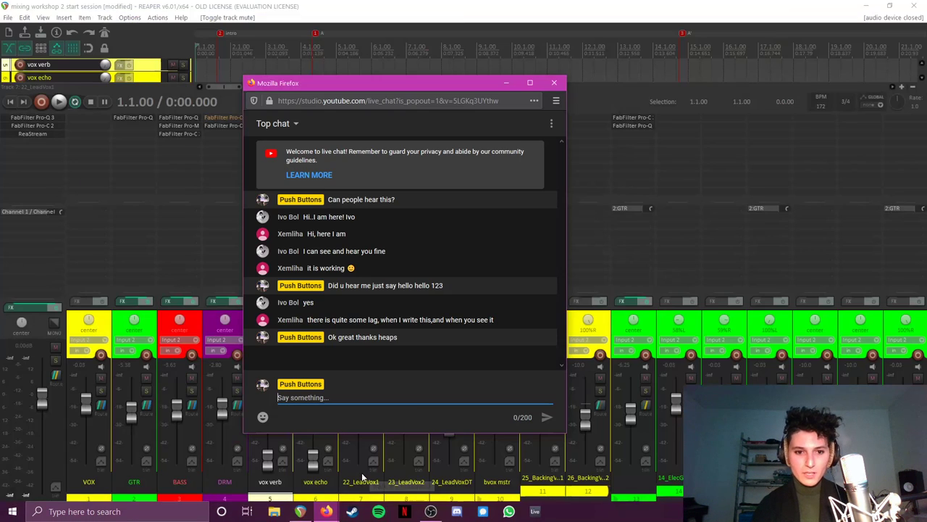
pyautogui.click(401, 5)
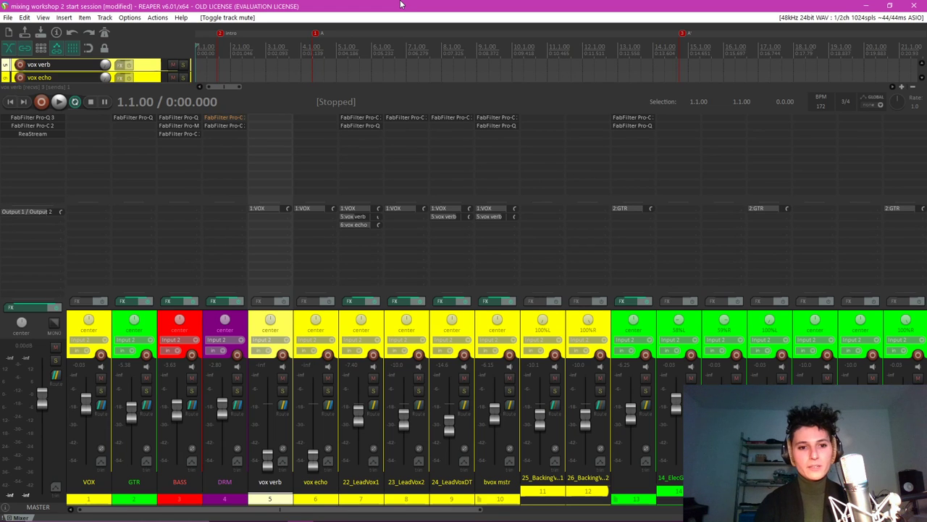
# Play the song from the start and open the FabFilter Pro-Q 3 equalizer on the CYMBALS folder track.
pyautogui.press('space')
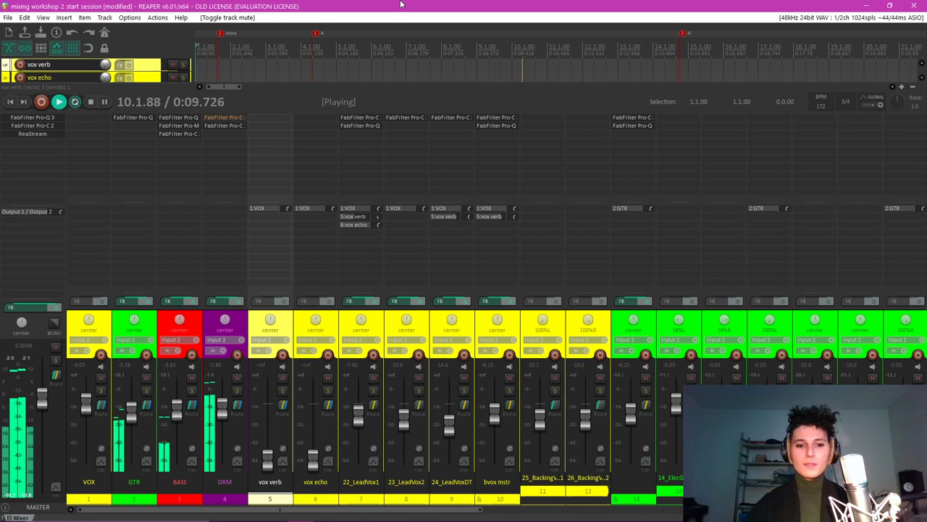
pyautogui.moveTo(283, 509); pyautogui.dragTo(718, 510)
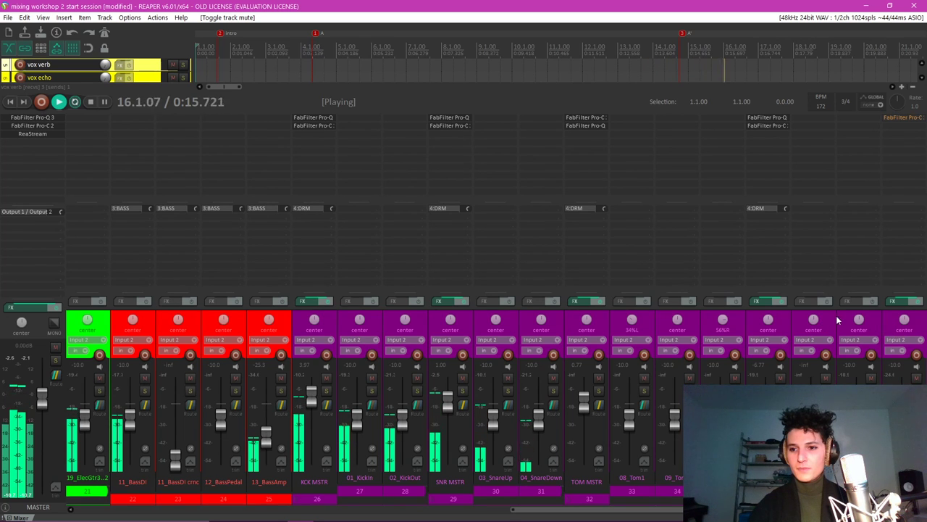
pyautogui.click(787, 315)
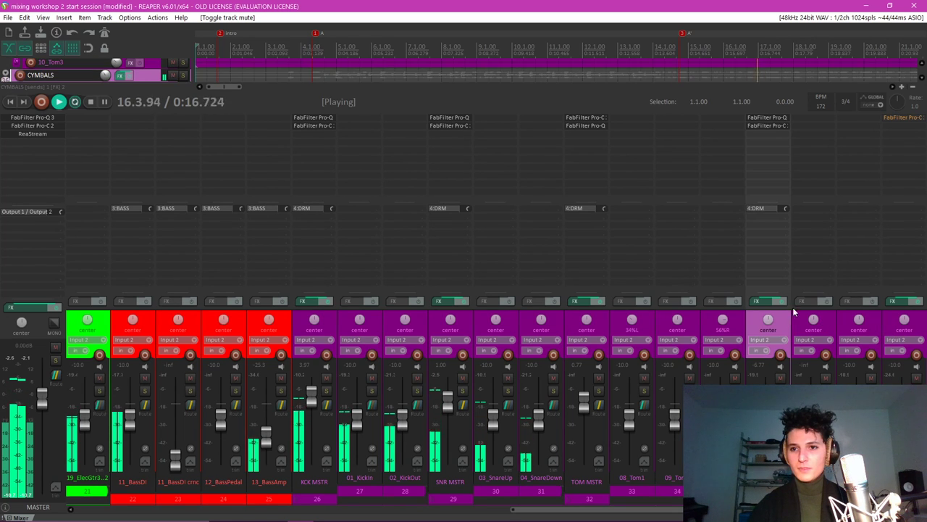
pyautogui.click(779, 121)
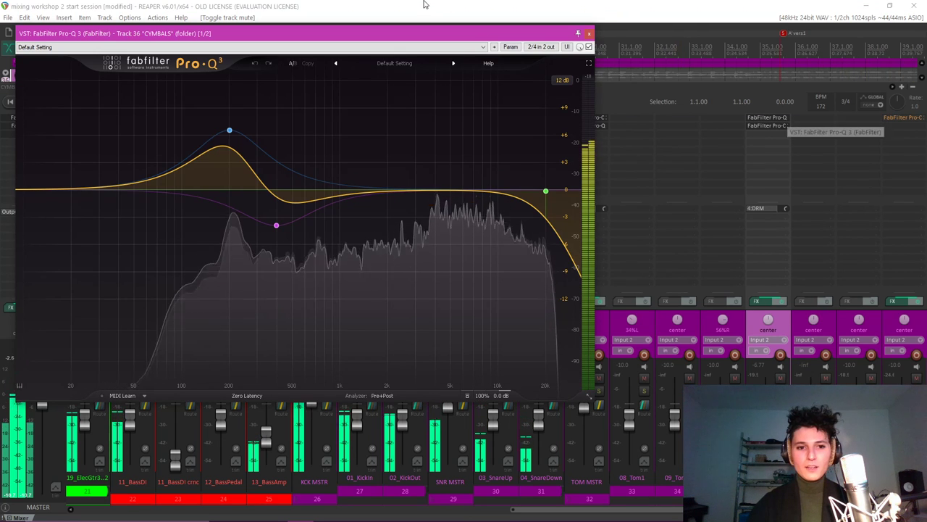
# Stop playback and select the low-frequency boost band in the CYMBALS equalizer to examine its settings.
pyautogui.click(756, 319)
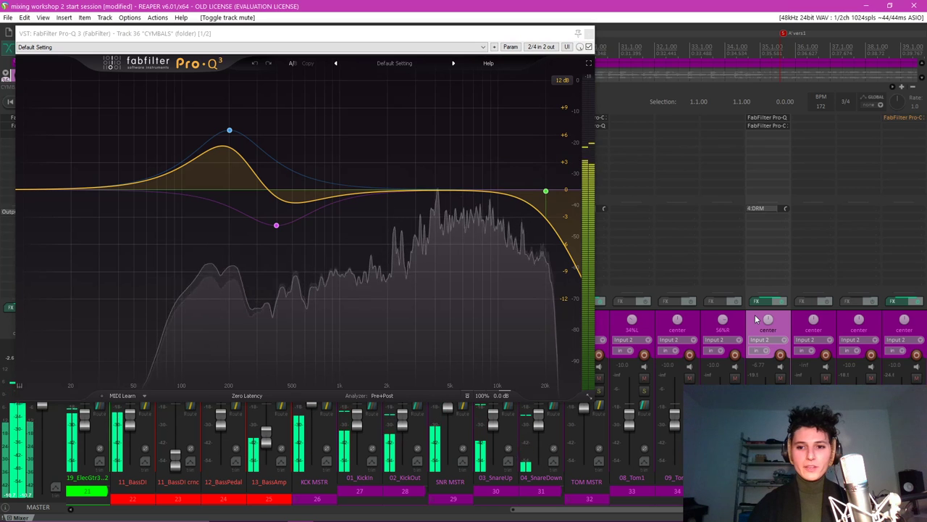
pyautogui.click(505, 4)
pyautogui.press('space')
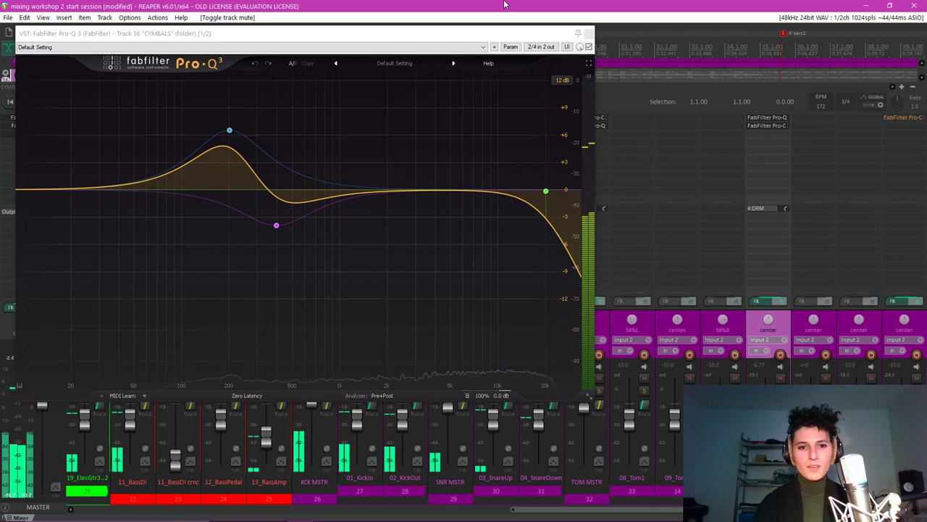
pyautogui.moveTo(231, 132)
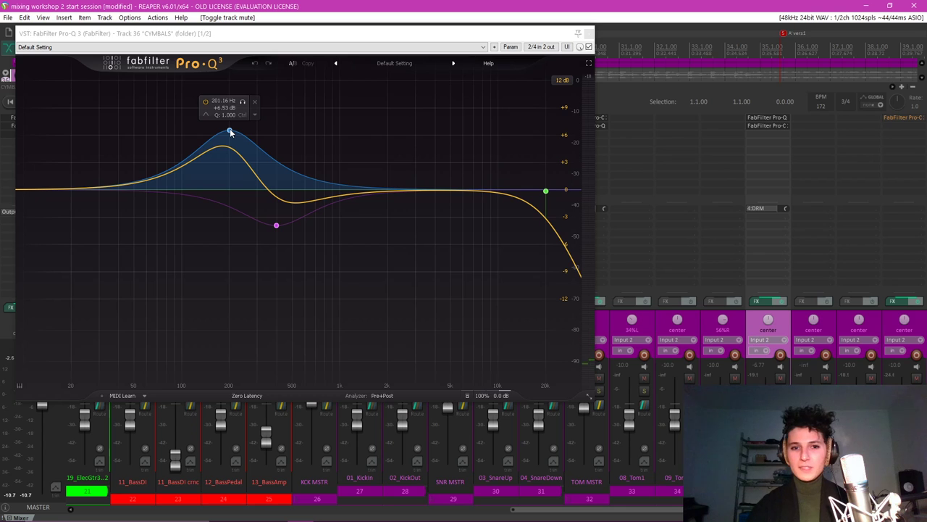
pyautogui.click(229, 131)
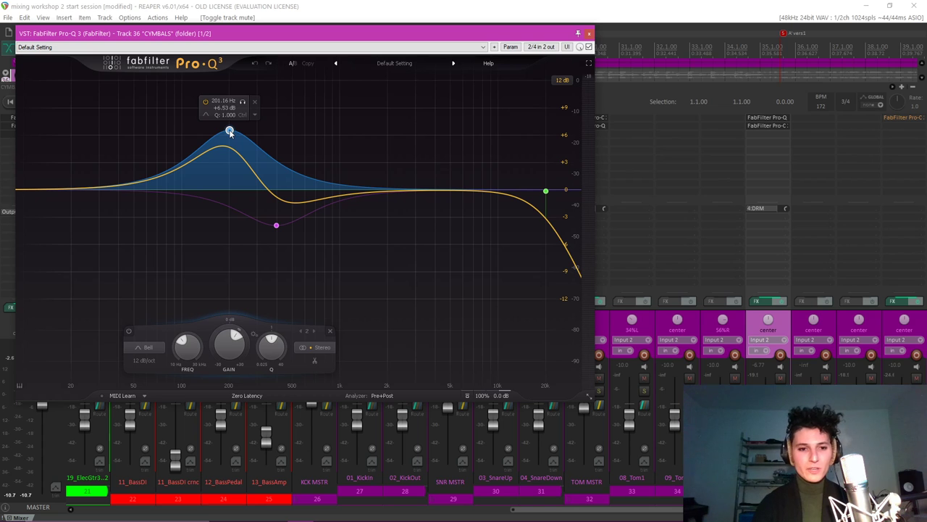
# Place the playback position at the A marker and play the CYMBALS track soloed with its equalizer in view.
pyautogui.moveTo(247, 33); pyautogui.dragTo(276, 125)
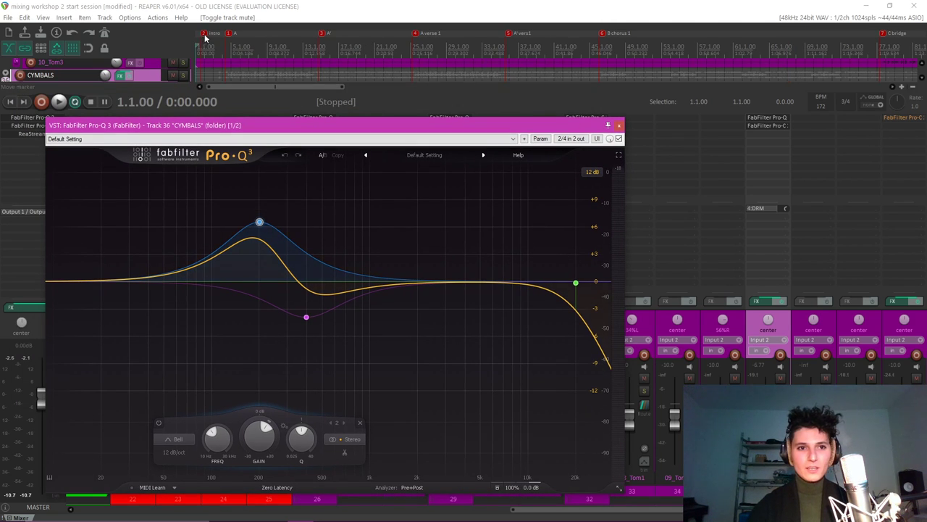
pyautogui.click(229, 36)
pyautogui.moveTo(275, 128); pyautogui.dragTo(252, 48)
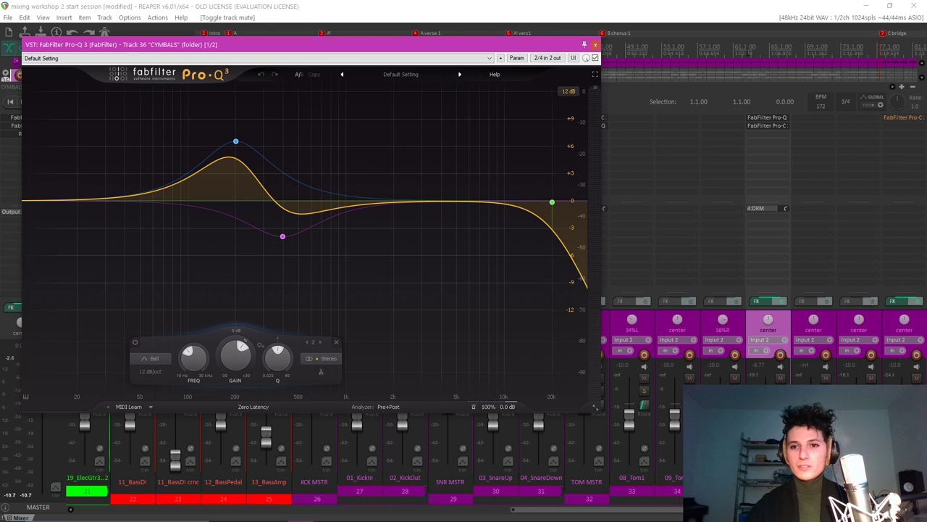
pyautogui.click(781, 354)
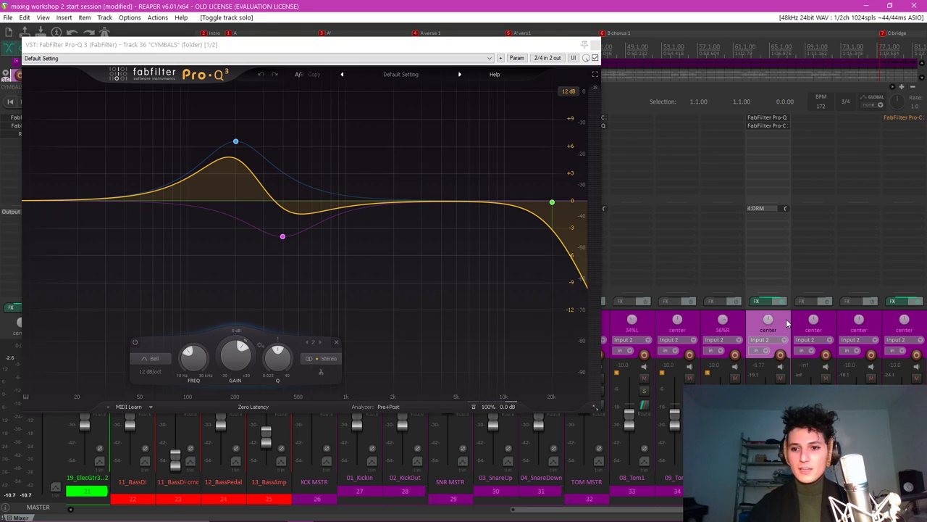
pyautogui.press('space')
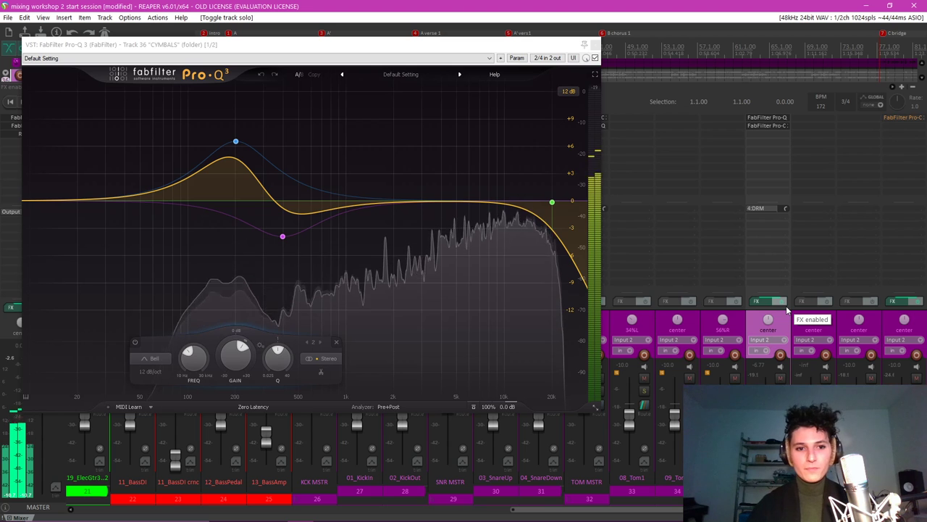
# Audition the low-frequency boost band in isolation, inspect the high-cut band, and close the CYMBALS equalizer.
pyautogui.click(249, 114)
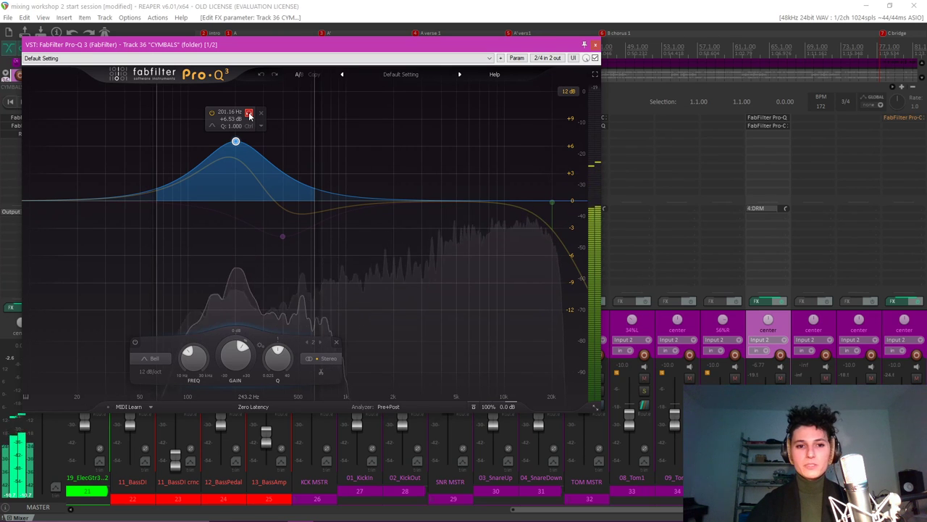
pyautogui.moveTo(249, 114); pyautogui.dragTo(249, 115)
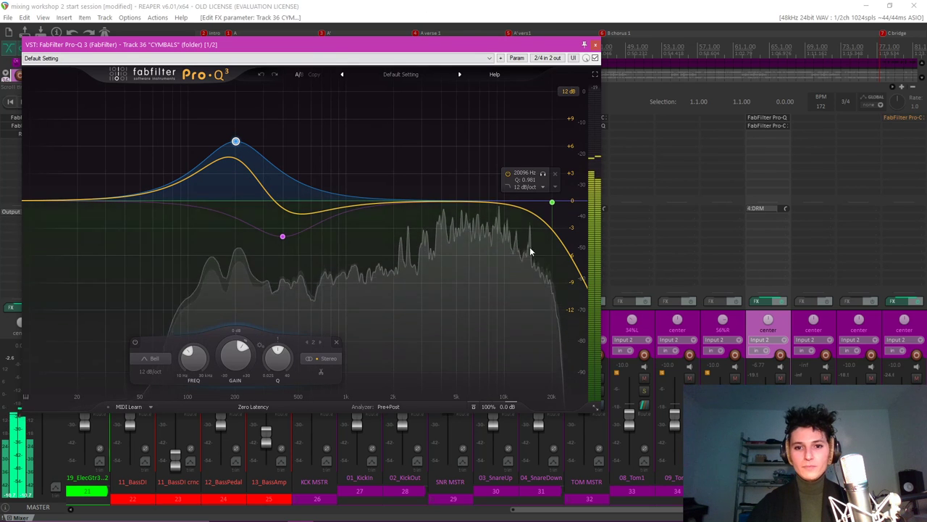
pyautogui.click(552, 203)
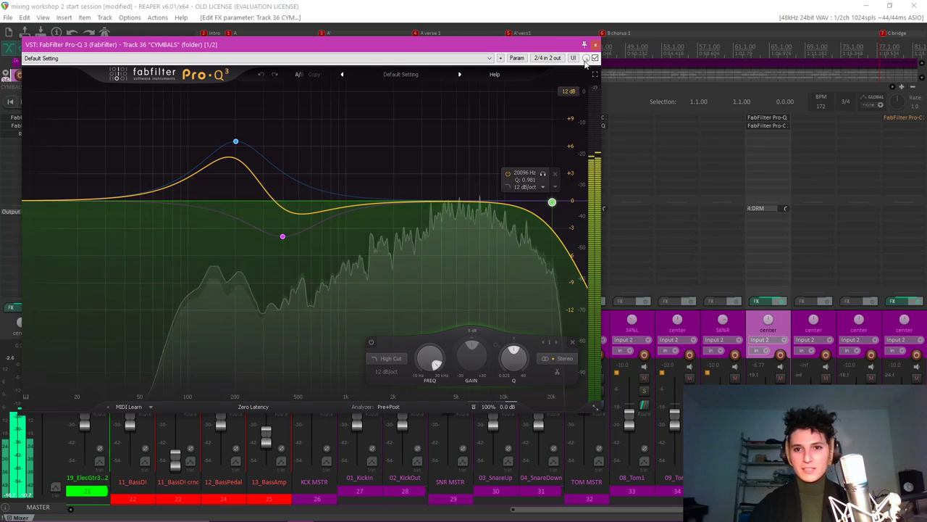
pyautogui.press('Escape')
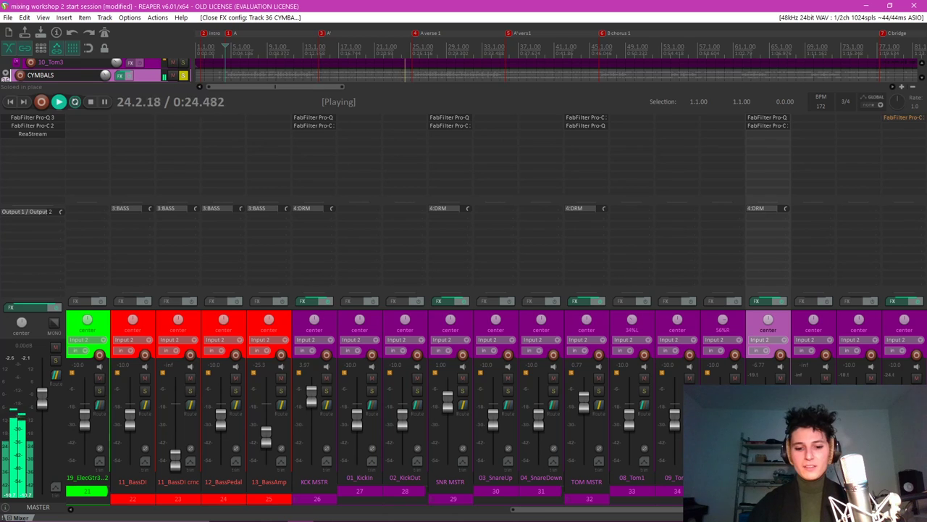
# Unsolo CYMBALS and examine its FabFilter Pro-C 2 compressor while the full mix plays.
pyautogui.press('space')
pyautogui.click(781, 377)
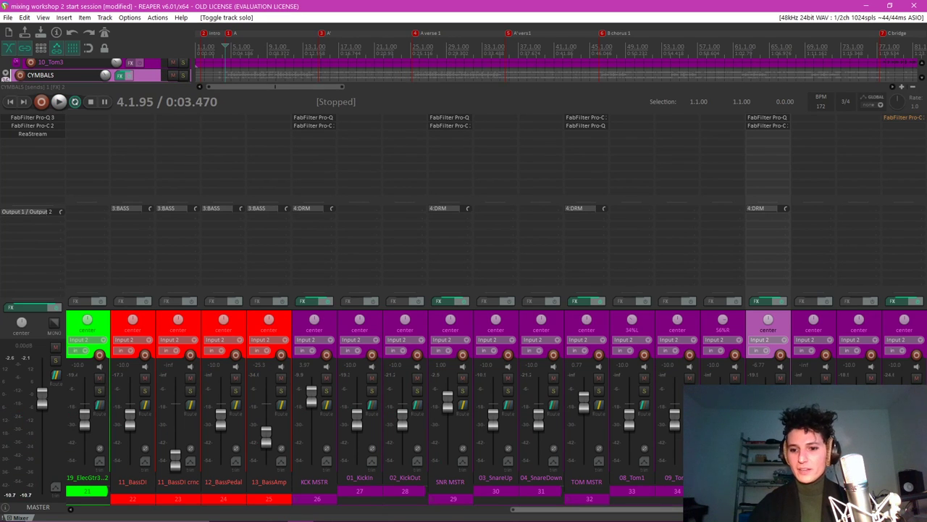
pyautogui.click(769, 125)
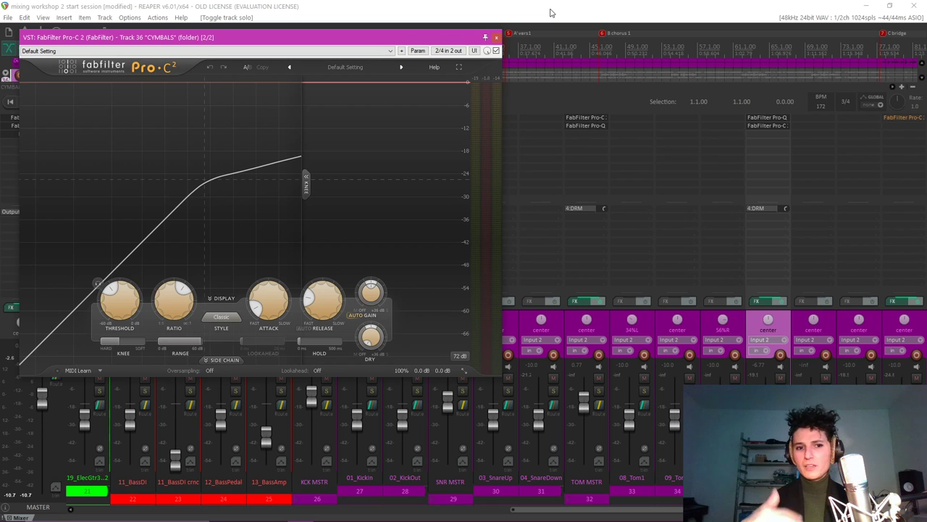
pyautogui.press('space')
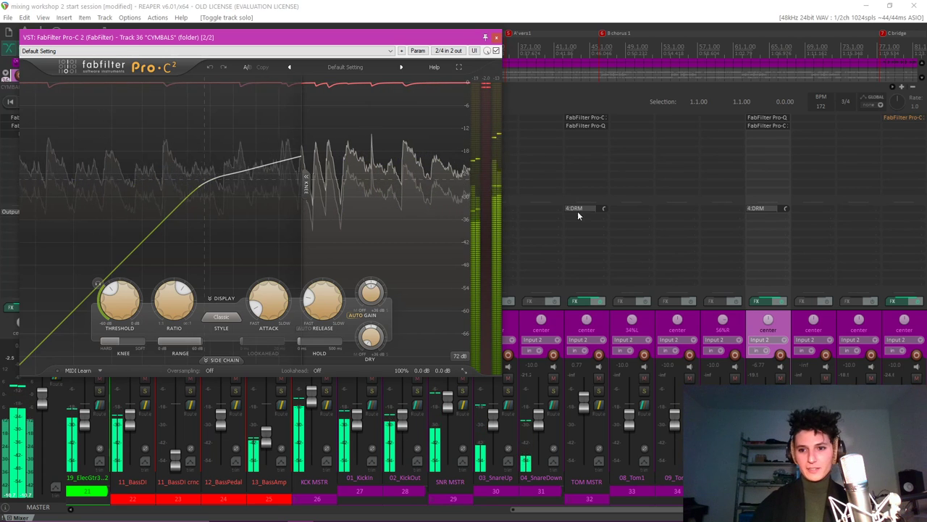
pyautogui.click(496, 37)
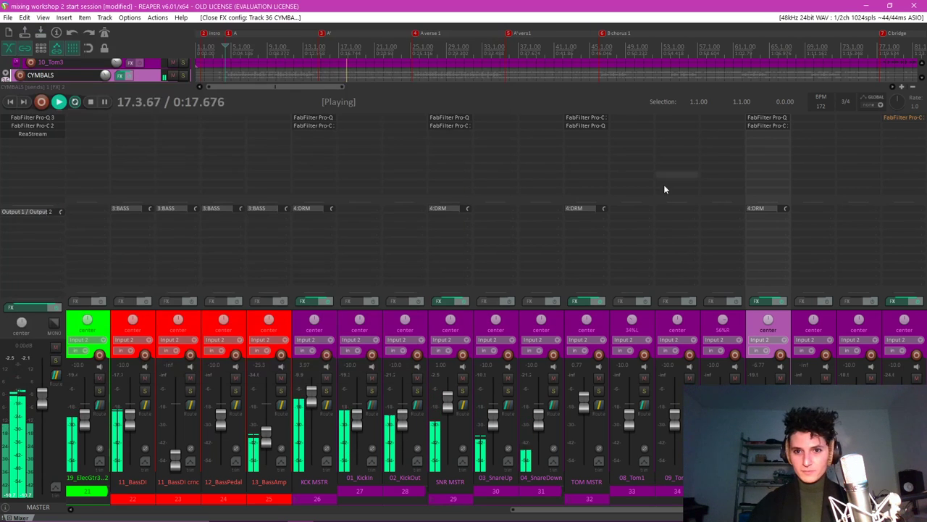
# Examine the FabFilter Pro-C 2 compressor on the SNR MSTR track while the full mix keeps playing.
pyautogui.click(468, 322)
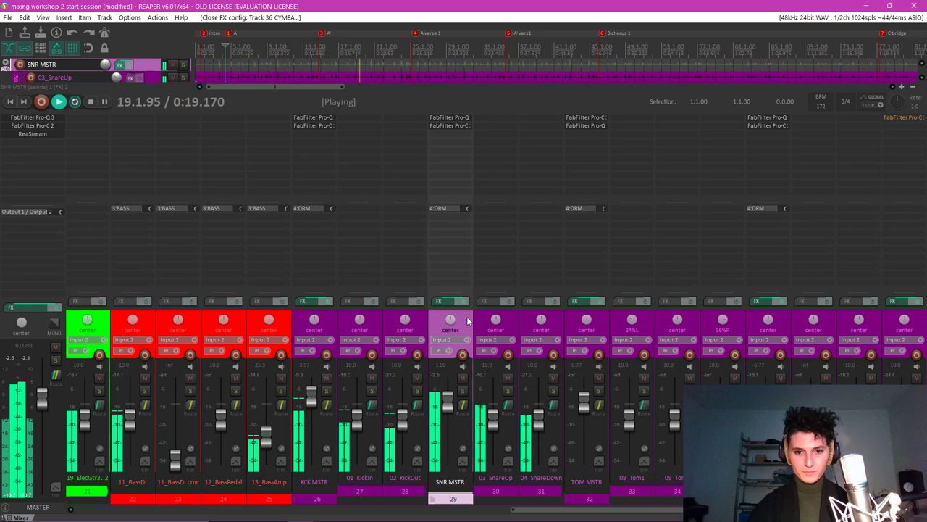
pyautogui.click(462, 126)
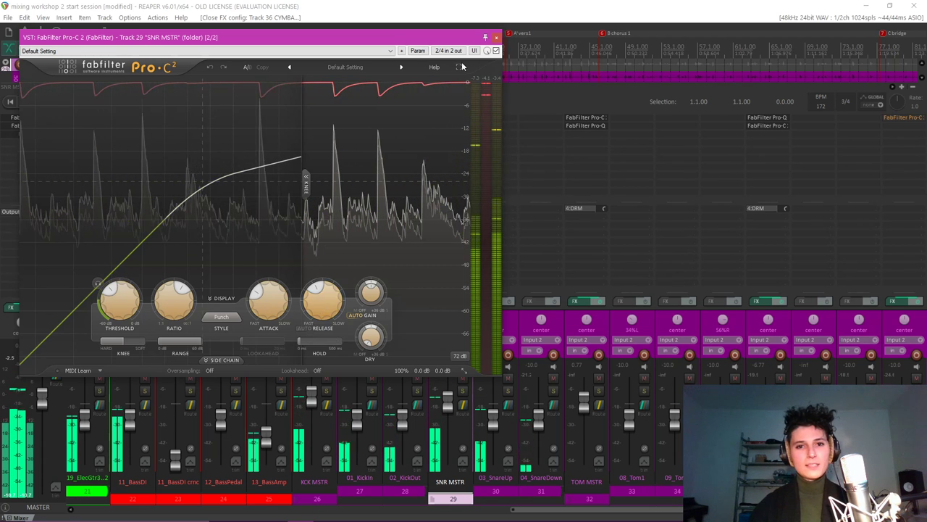
pyautogui.press('Escape')
# Compare the soloed SNR MSTR track with its Pro-C 2 compressor active and bypassed, finishing with playback stopped and the track unsoloed.
pyautogui.click(463, 391)
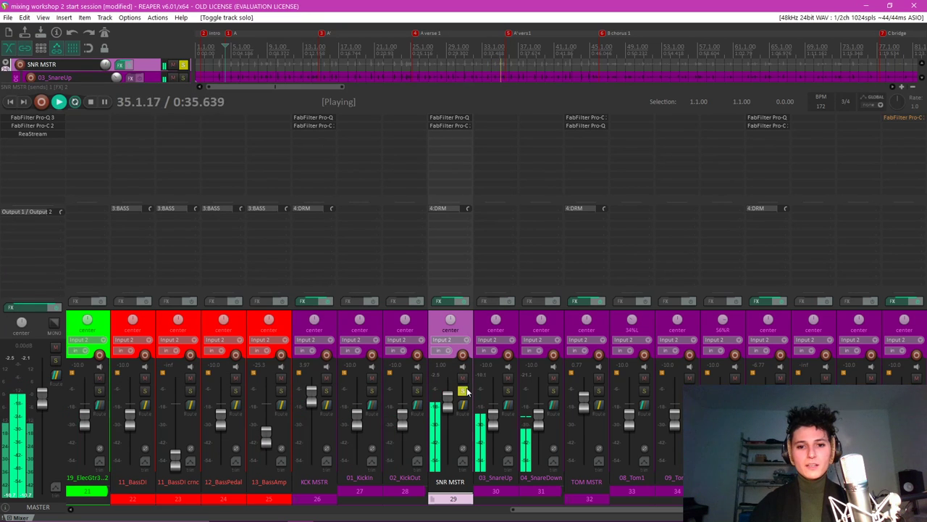
pyautogui.click(447, 125)
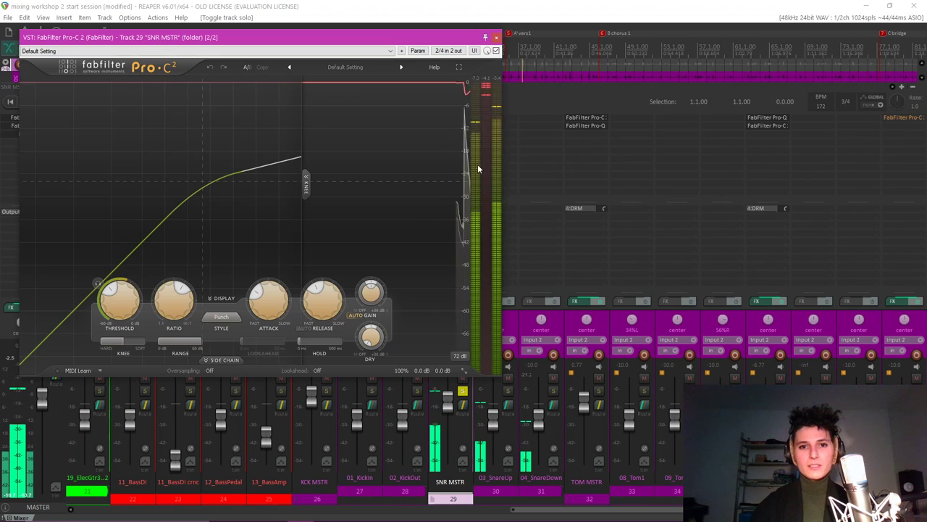
pyautogui.click(497, 50)
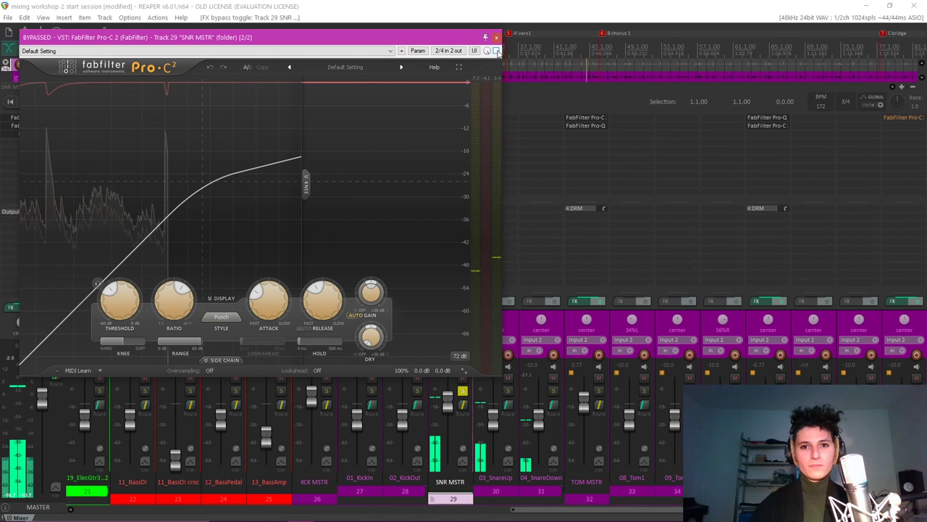
pyautogui.click(496, 51)
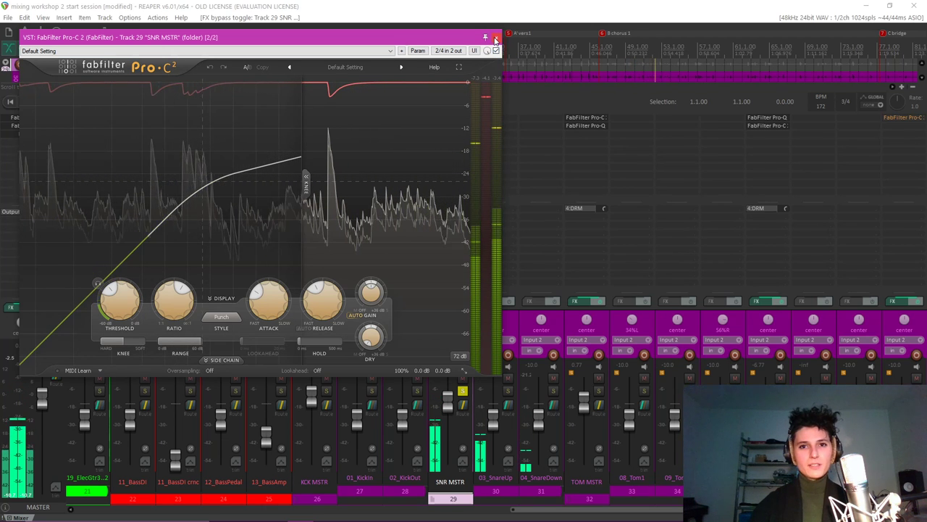
pyautogui.click(496, 37)
pyautogui.press('space')
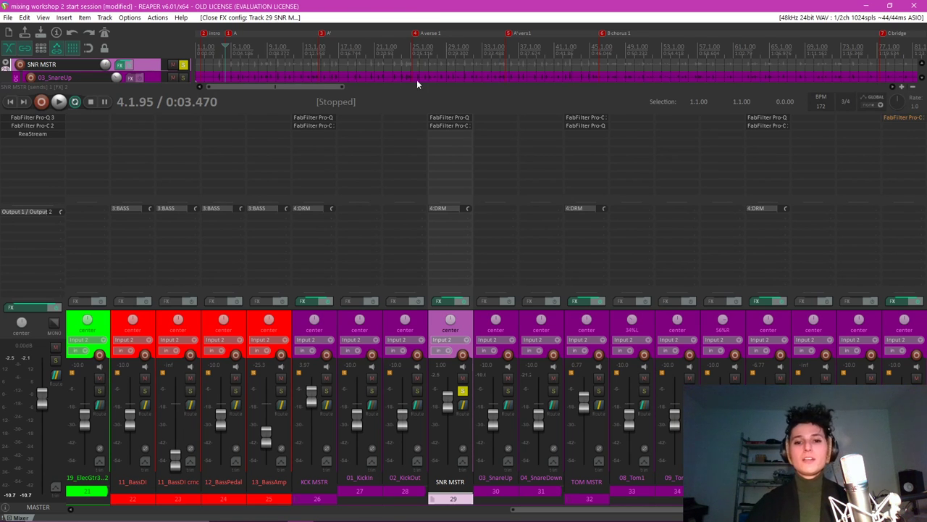
pyautogui.click(463, 390)
# Play KCK MSTR soloed and examine the threshold and attack settings of its Pro-C 2 compressor.
pyautogui.click(332, 321)
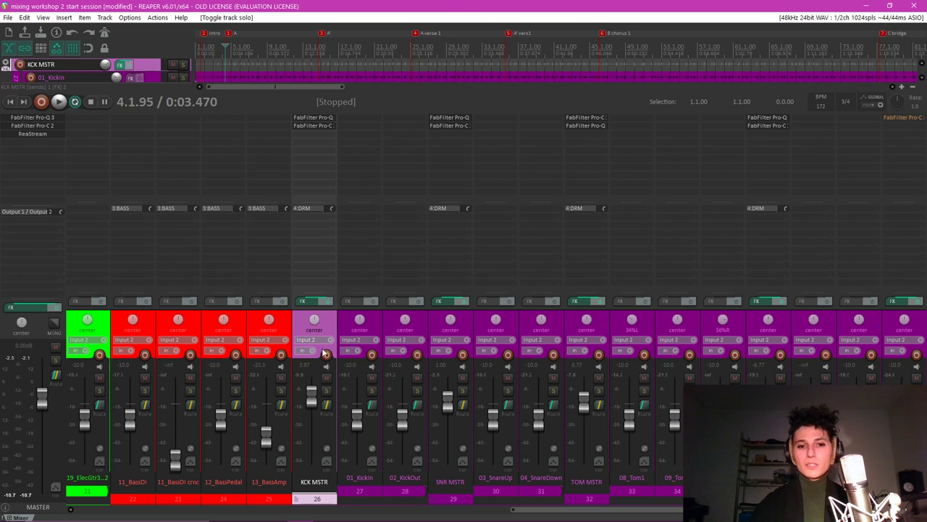
pyautogui.click(327, 391)
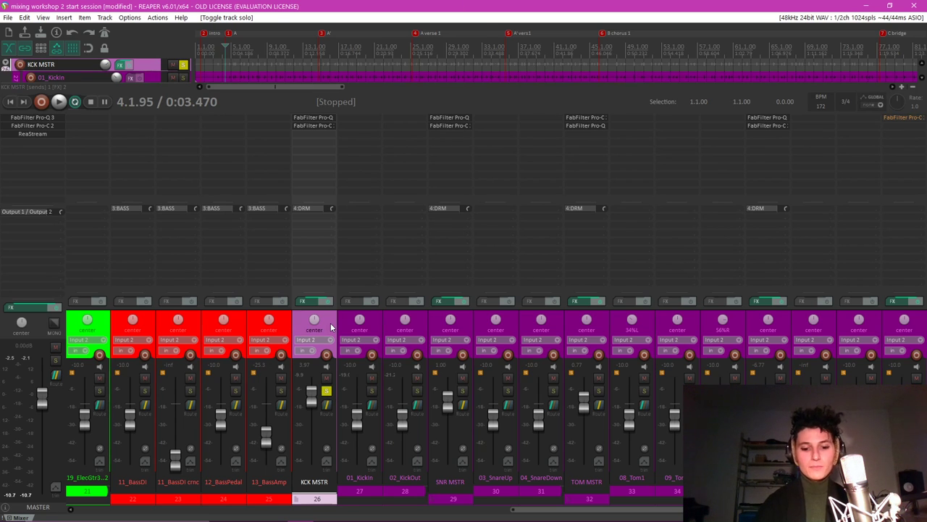
pyautogui.press('space')
pyautogui.click(331, 126)
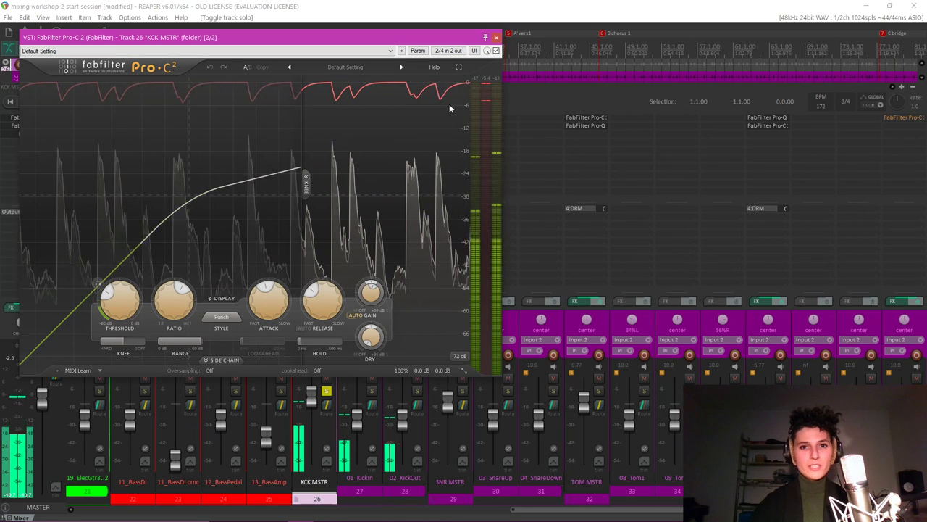
pyautogui.moveTo(121, 310)
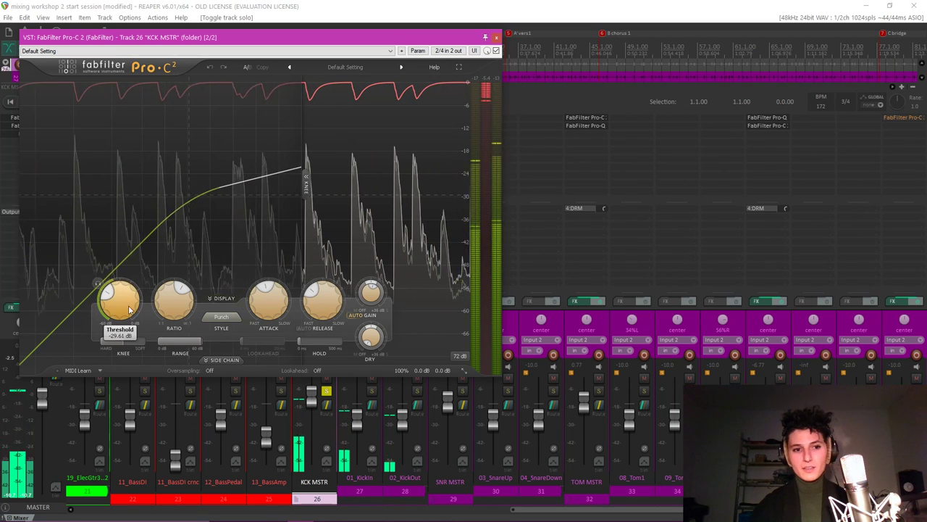
pyautogui.scroll(-2, 274, 313)
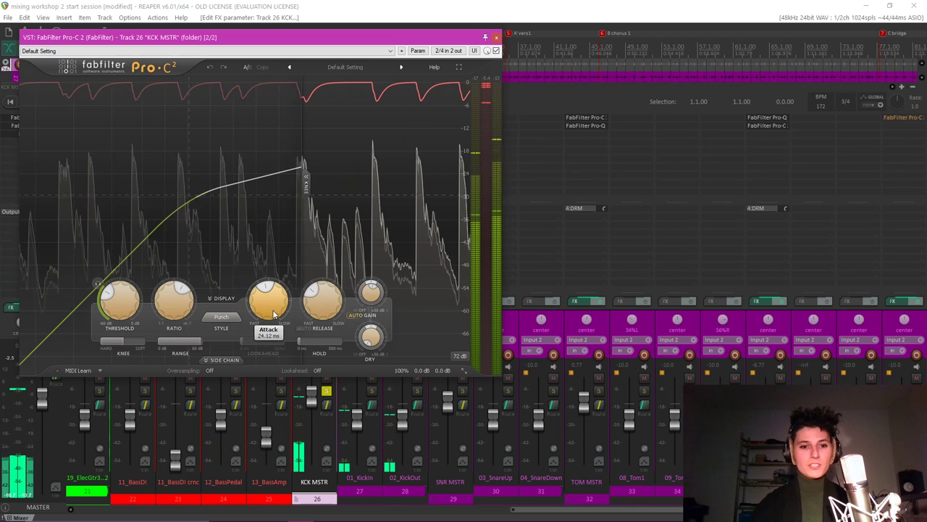
pyautogui.moveTo(317, 310)
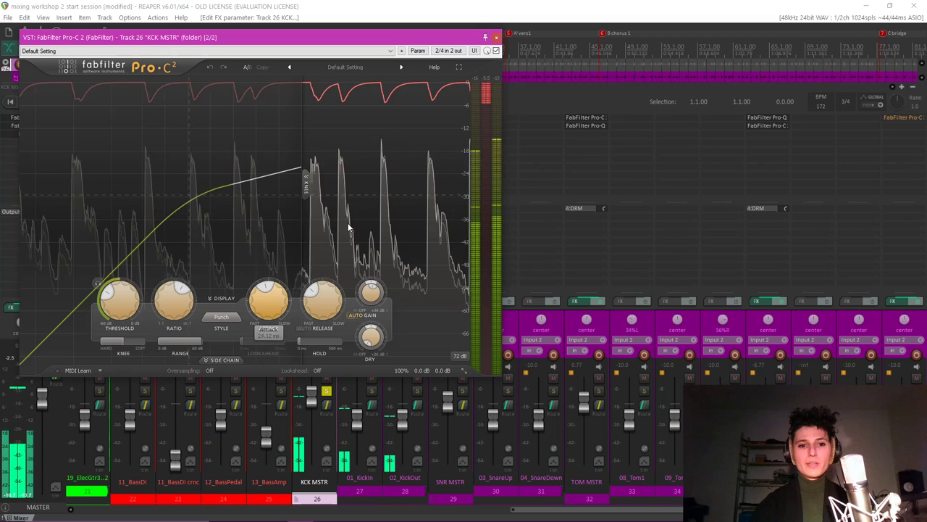
pyautogui.click(496, 37)
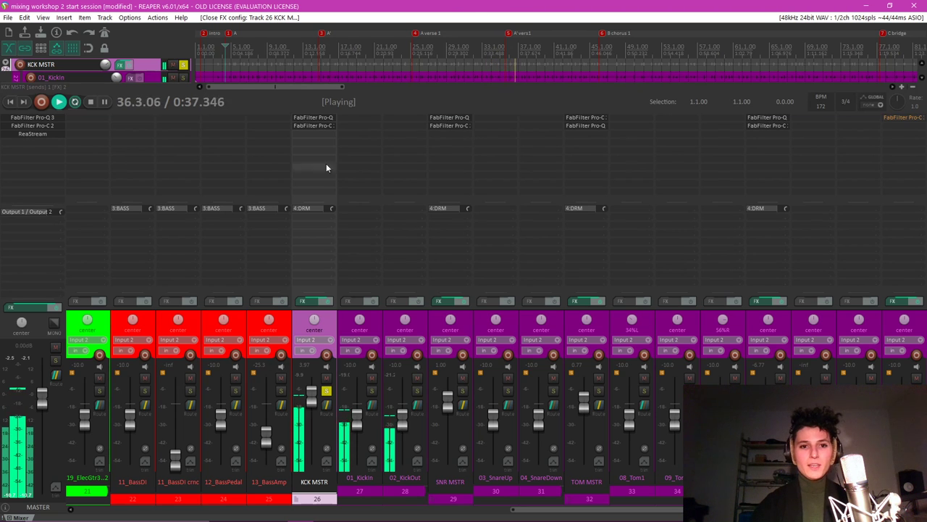
# Audition a much faster attack on the KCK MSTR compressor against the original slower attack, and unsolo the track.
pyautogui.doubleClick(322, 126)
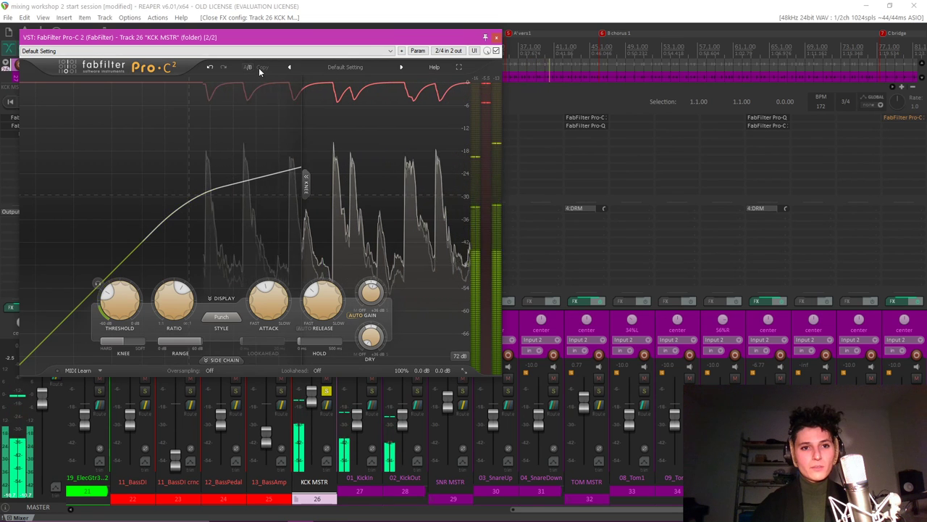
pyautogui.moveTo(269, 303); pyautogui.dragTo(273, 406)
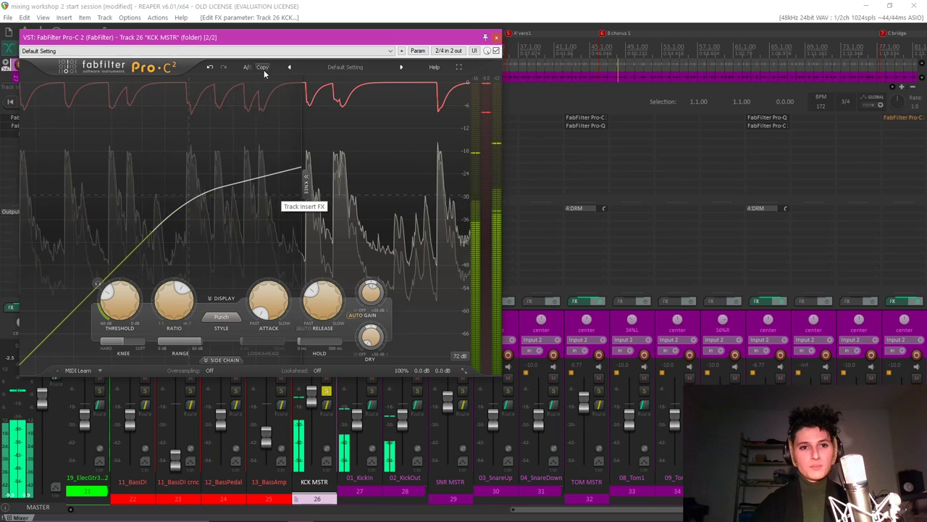
pyautogui.moveTo(264, 280); pyautogui.dragTo(285, 231)
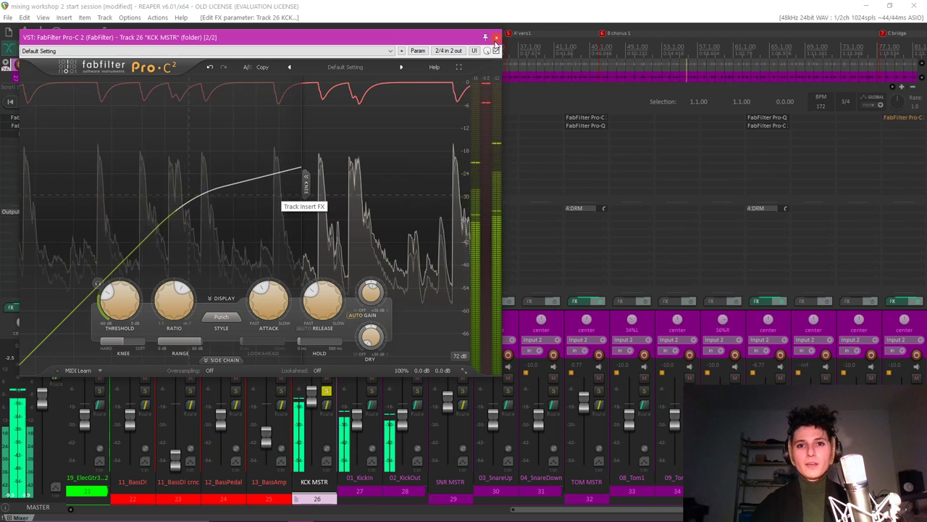
pyautogui.press('Escape')
pyautogui.click(326, 391)
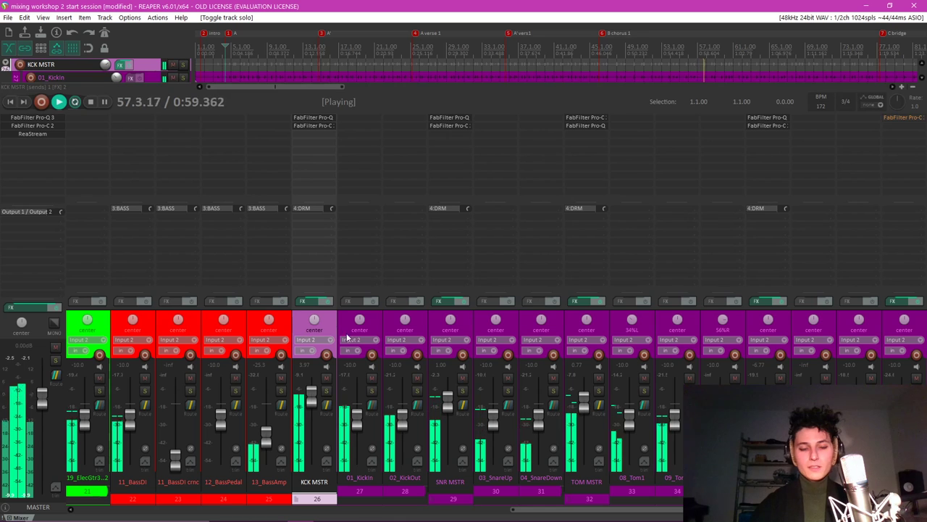
# Solo the DRM bus during playback and examine the attack, dry gain and wet gain of its Pro-C 2 compressor.
pyautogui.click(581, 502)
pyautogui.moveTo(583, 510); pyautogui.dragTo(170, 518)
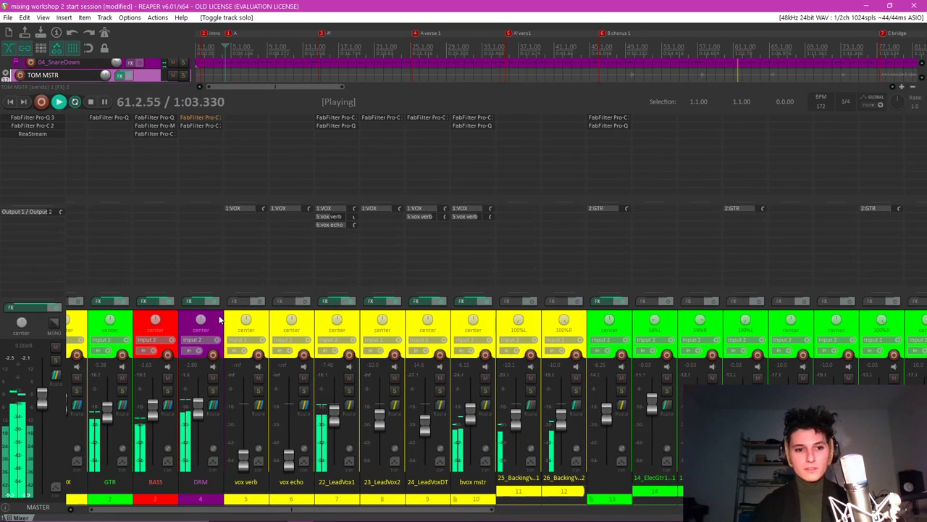
pyautogui.click(210, 391)
pyautogui.click(212, 391)
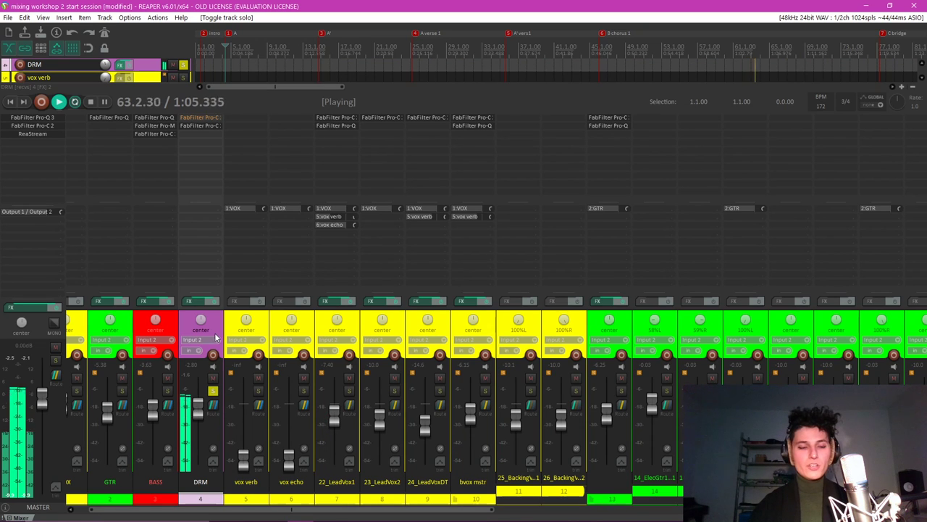
pyautogui.doubleClick(209, 125)
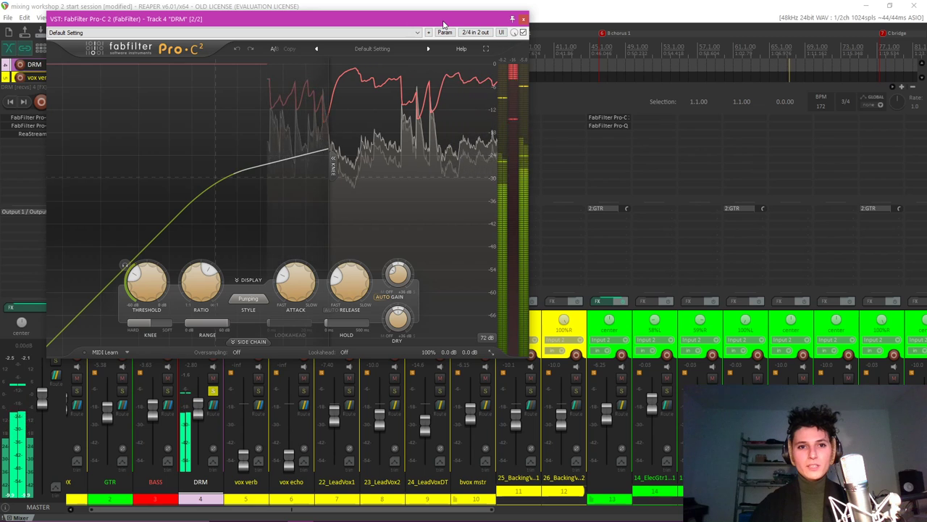
pyautogui.moveTo(303, 283)
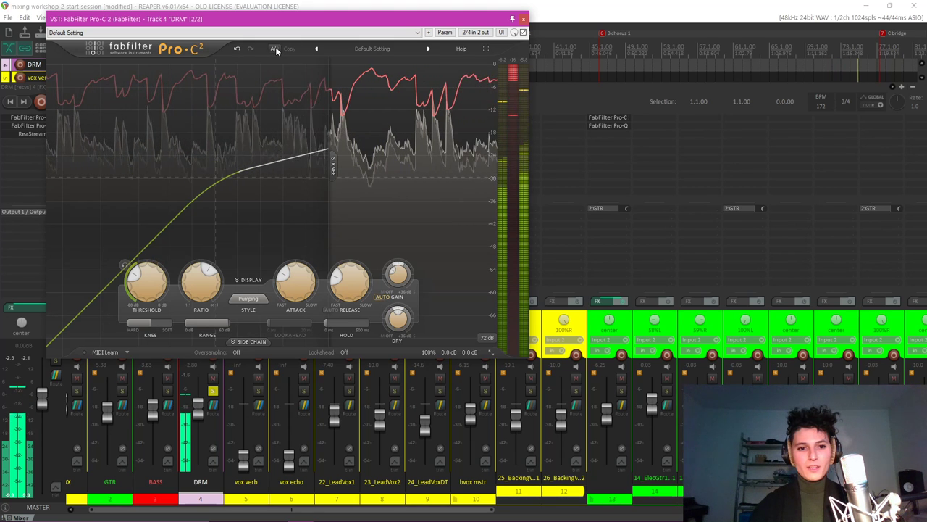
pyautogui.moveTo(399, 319)
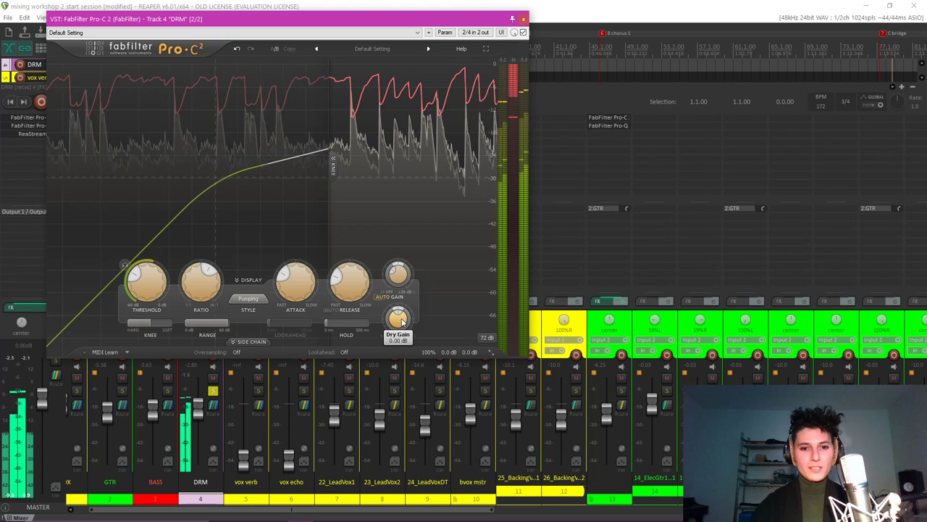
pyautogui.moveTo(398, 284)
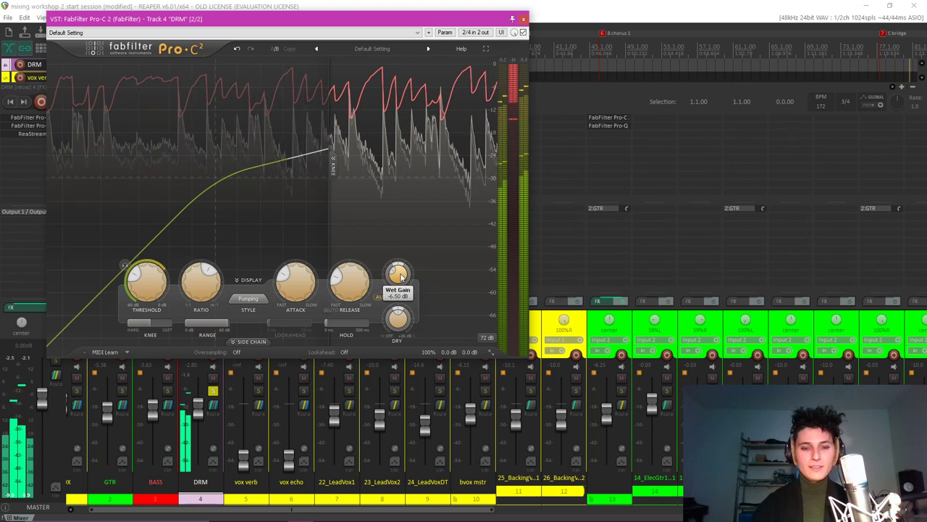
# Stop and restart playback of the soloed DRM bus, and lower the wet gain of its compressor below 0 dB.
pyautogui.press('space')
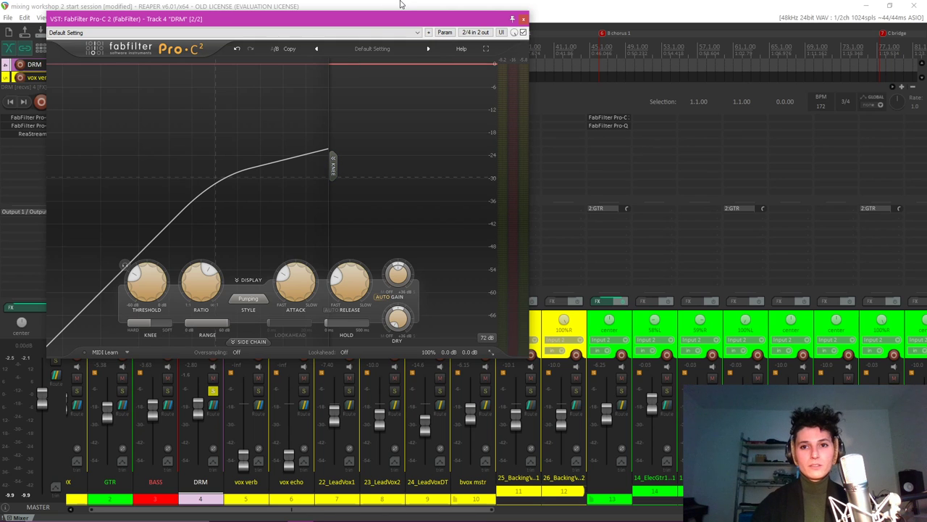
pyautogui.press('space')
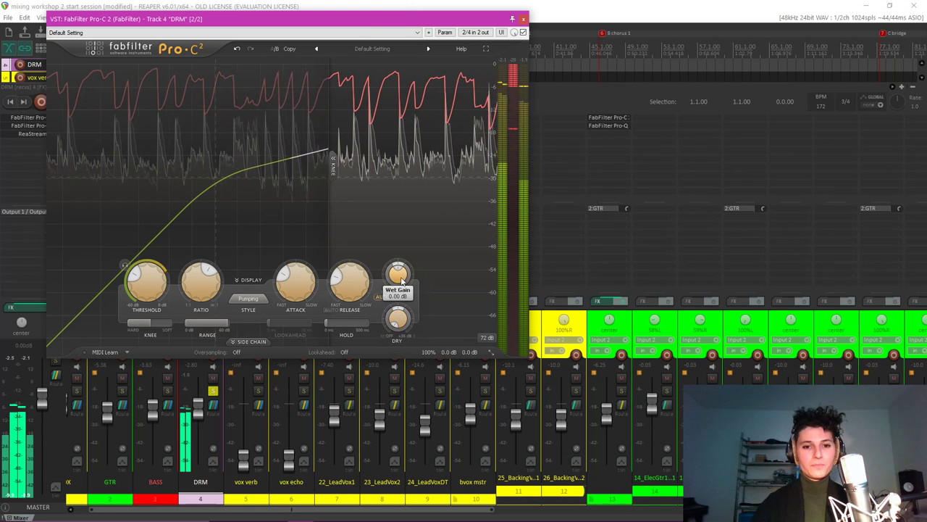
pyautogui.moveTo(399, 275)
pyautogui.mouseDown()
pyautogui.moveTo(402, 297)
pyautogui.moveTo(407, 272)
pyautogui.mouseUp()
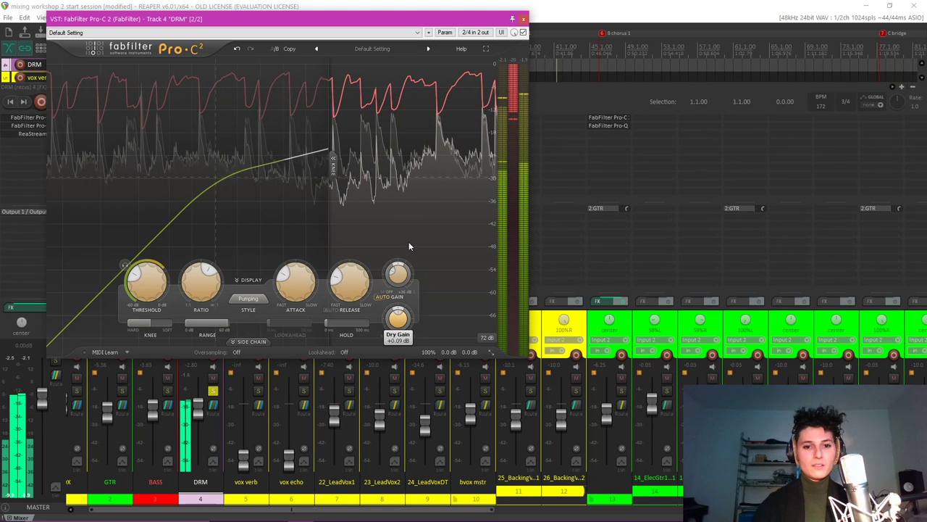
# Compare the soloed DRM bus with its Pro-C 2 compressor bypassed and active, and close the compressor.
pyautogui.click(523, 34)
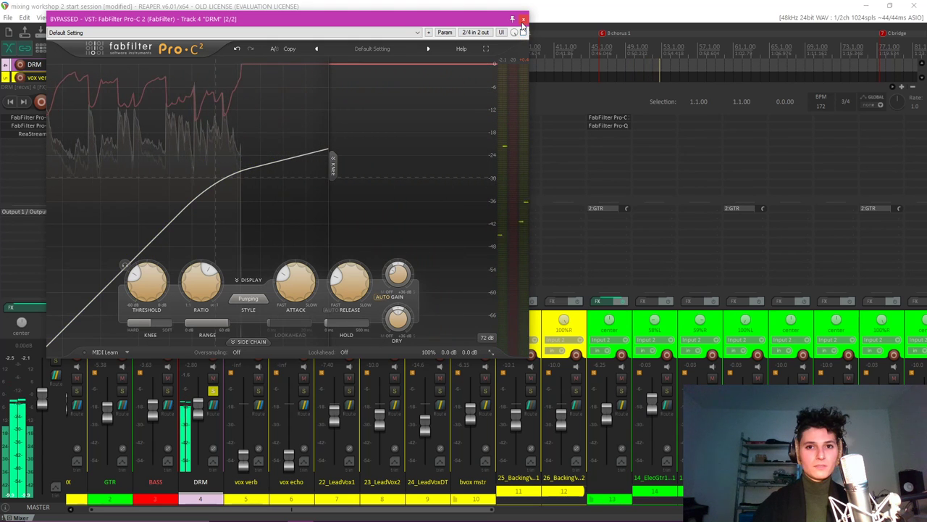
pyautogui.click(523, 33)
pyautogui.click(523, 19)
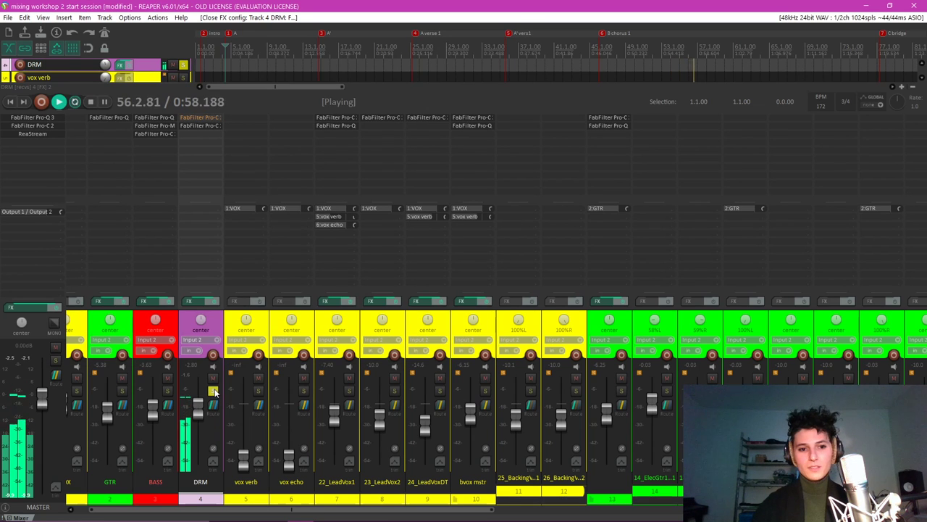
# Unsolo the DRM bus, compare the full mix with its Pro-C 2 compressor bypassed and active, and close the compressor.
pyautogui.click(214, 392)
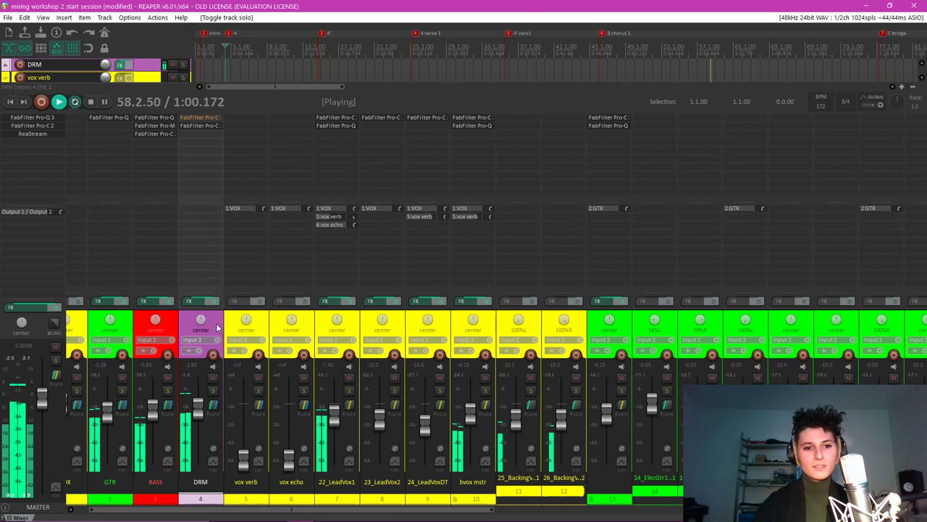
pyautogui.click(208, 123)
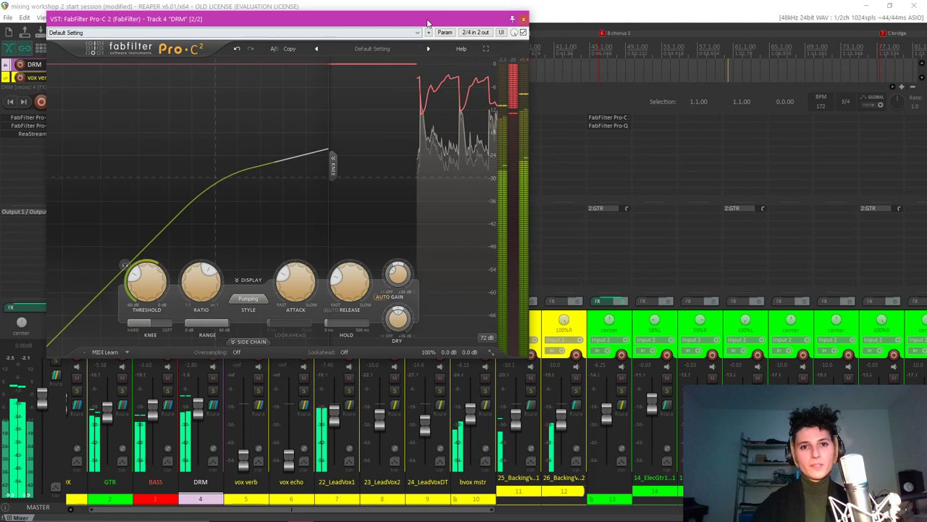
pyautogui.click(524, 33)
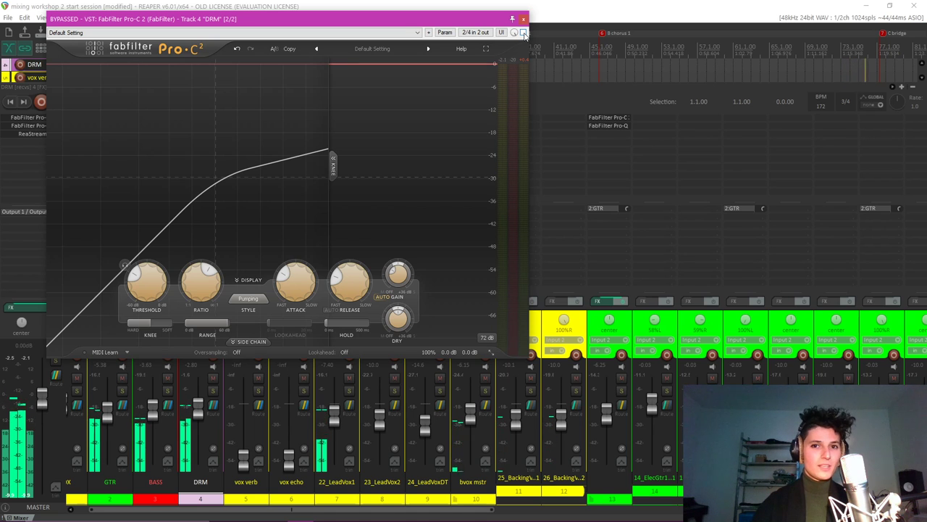
pyautogui.click(523, 33)
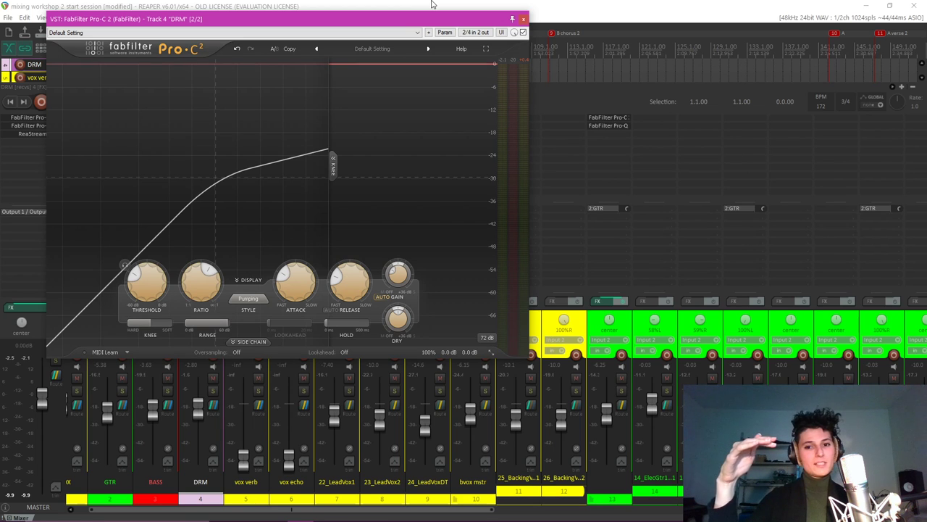
pyautogui.click(524, 21)
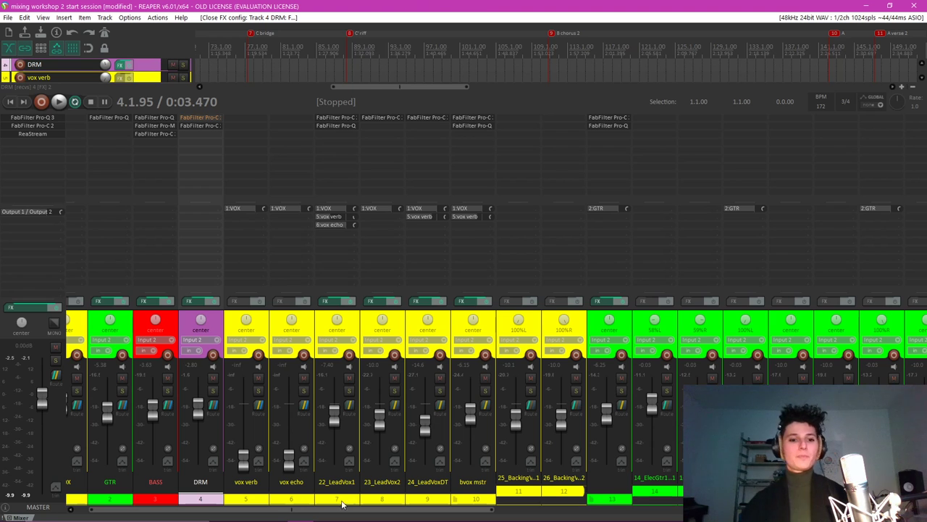
# Switch to the YouTube live chat in Firefox to read the viewers' messages, and return to REAPER.
pyautogui.moveTo(327, 511)
pyautogui.click(365, 472)
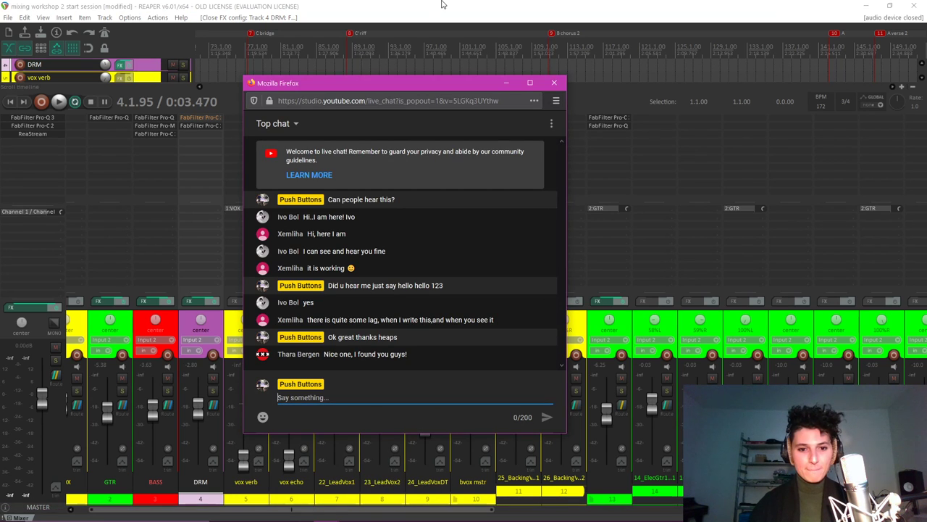
pyautogui.click(486, 4)
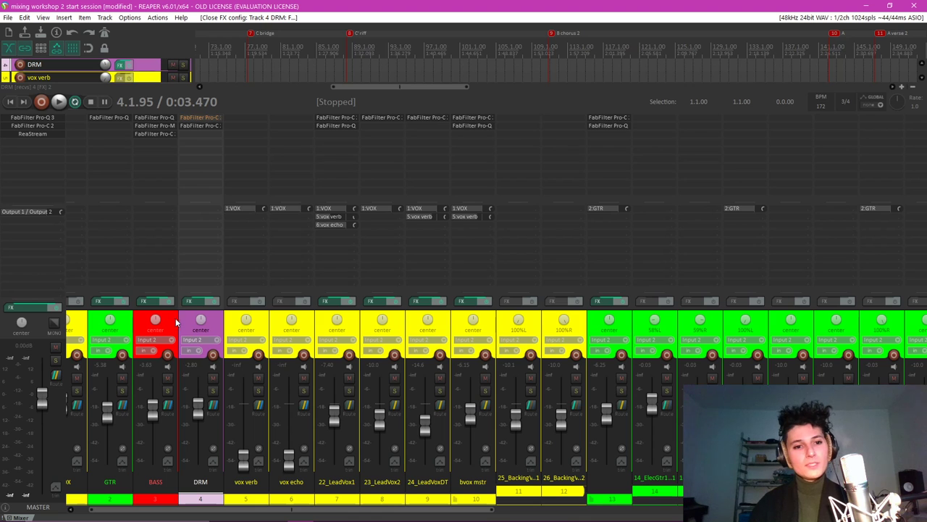
# Select the BASS bus, toggle its solo on and off, and audition a short passage of the full mix.
pyautogui.click(175, 321)
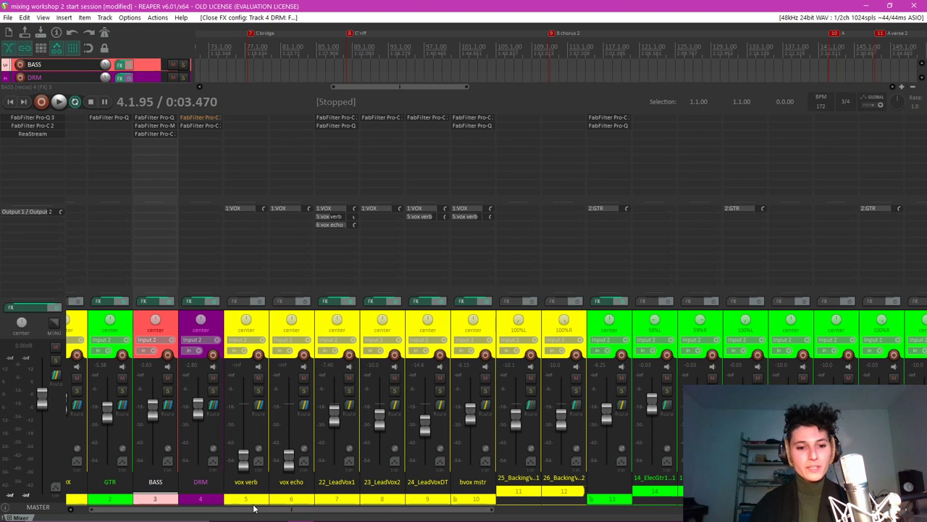
pyautogui.moveTo(254, 509); pyautogui.dragTo(229, 509)
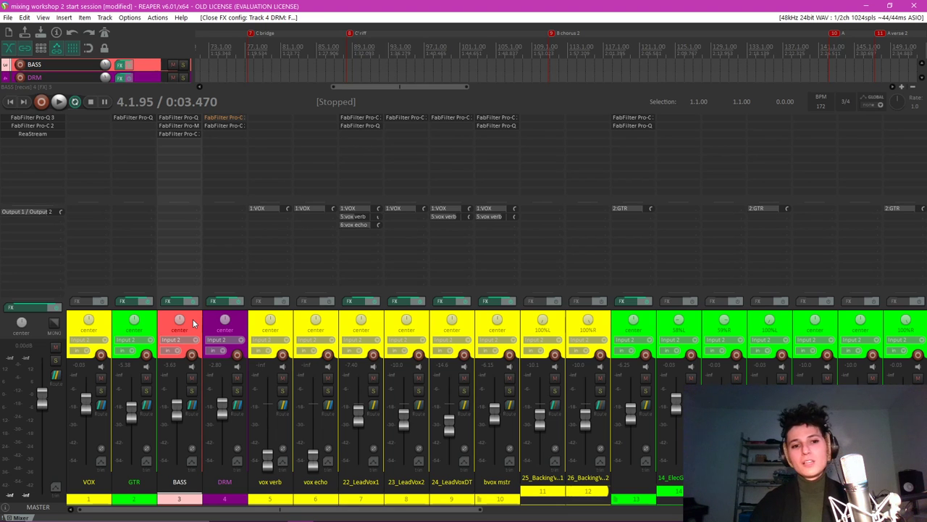
pyautogui.click(193, 392)
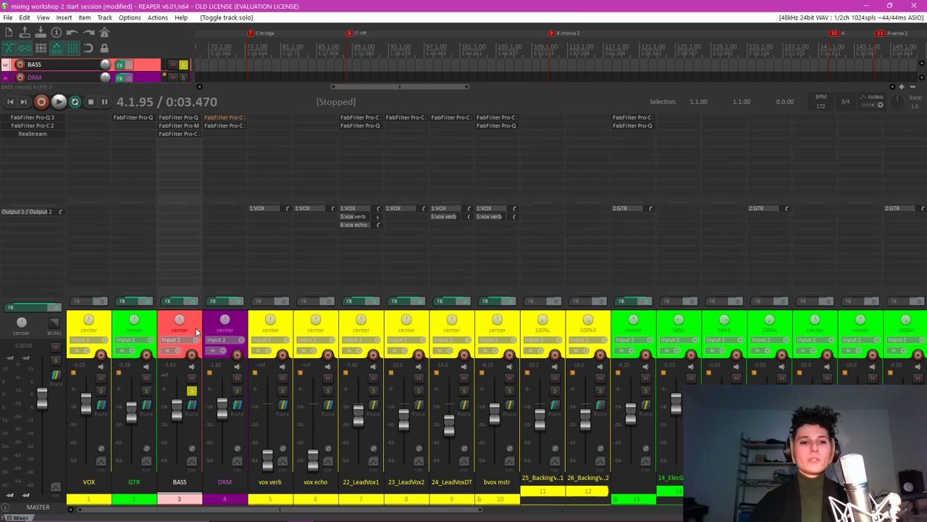
pyautogui.click(192, 391)
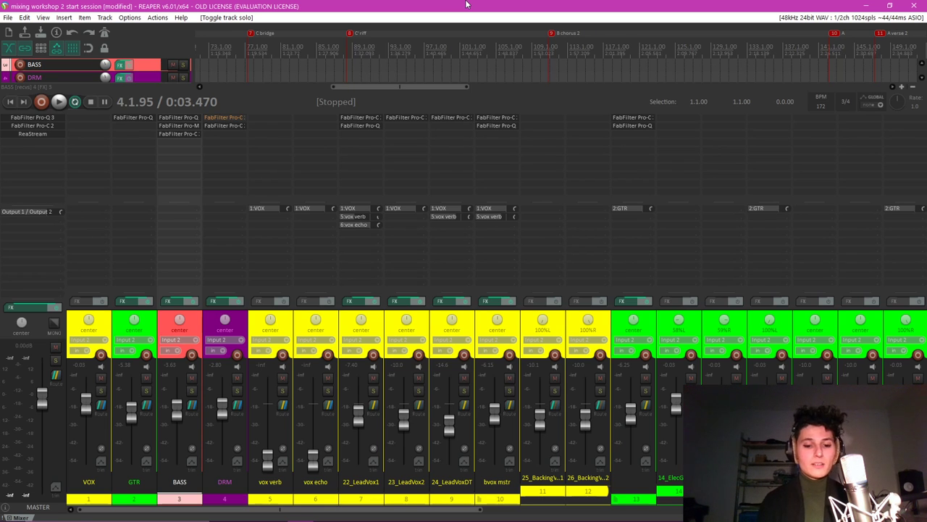
pyautogui.press('space')
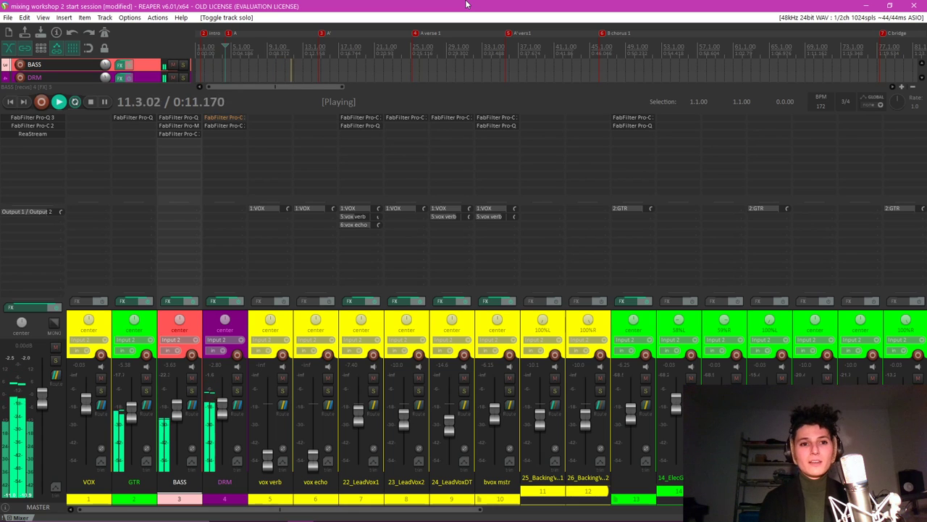
pyautogui.press('space')
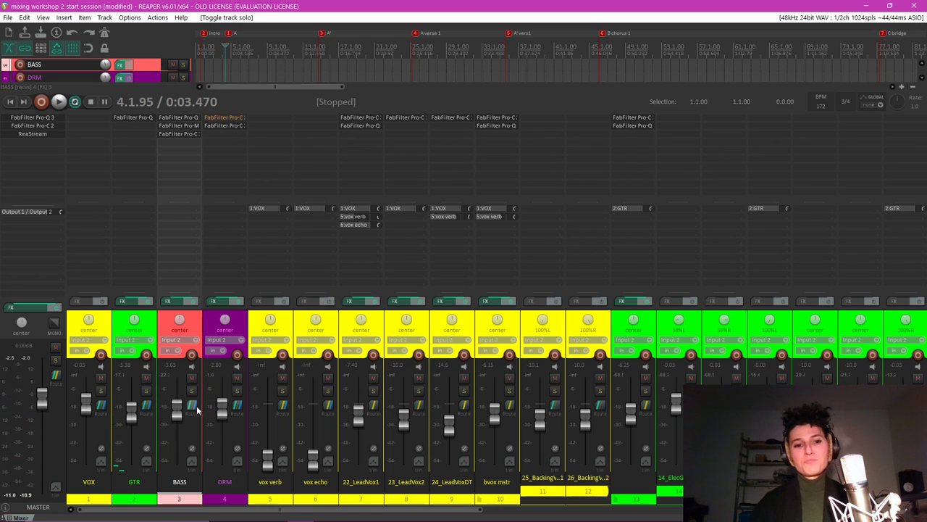
# Solo the BASS bus during playback, raise its volume to about 7.3 dB and examine its Pro-C 2 compressor.
pyautogui.click(191, 392)
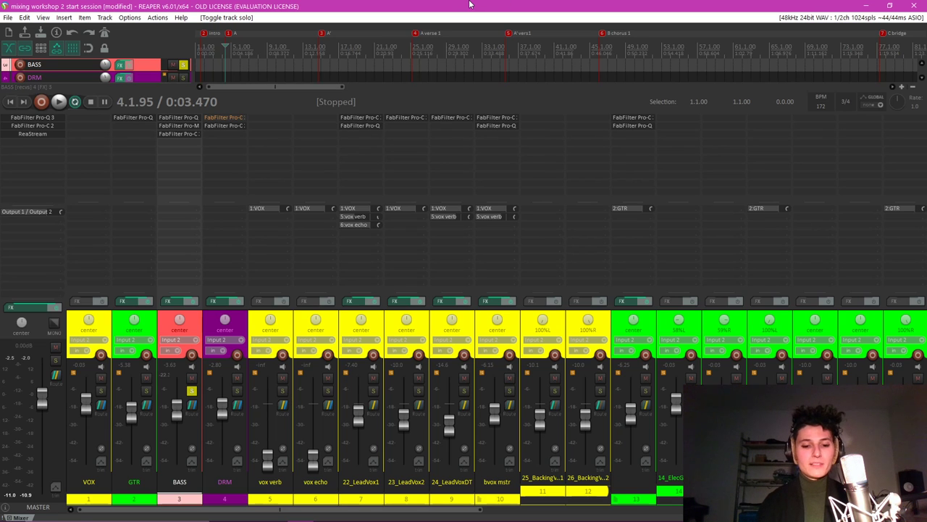
pyautogui.press('space')
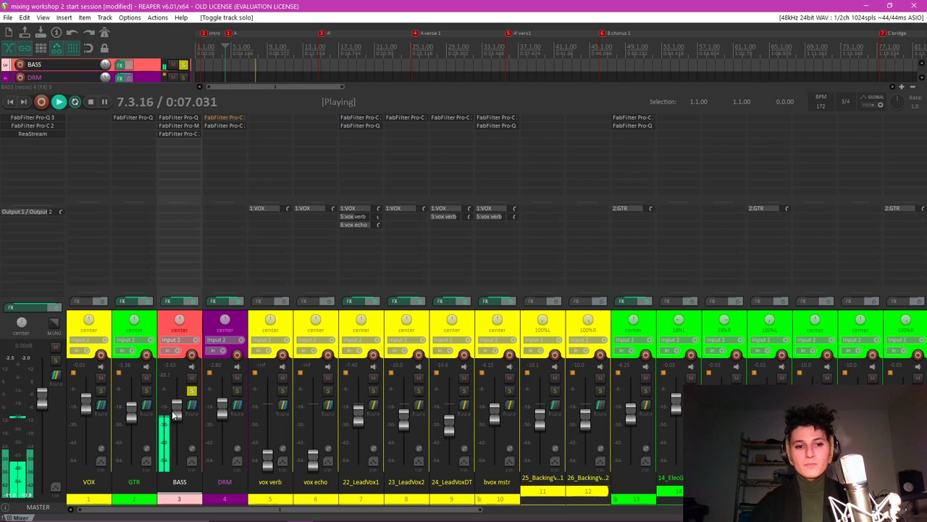
pyautogui.moveTo(174, 414); pyautogui.dragTo(177, 394)
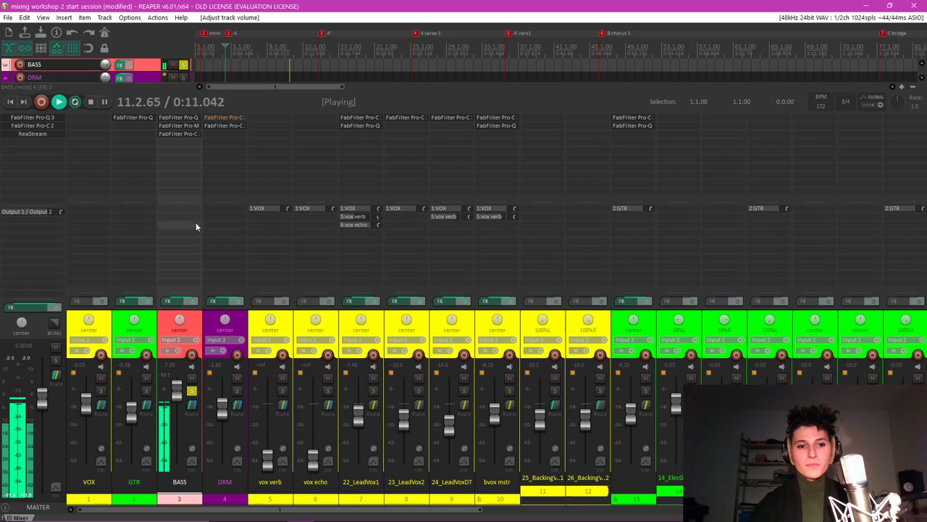
pyautogui.click(185, 133)
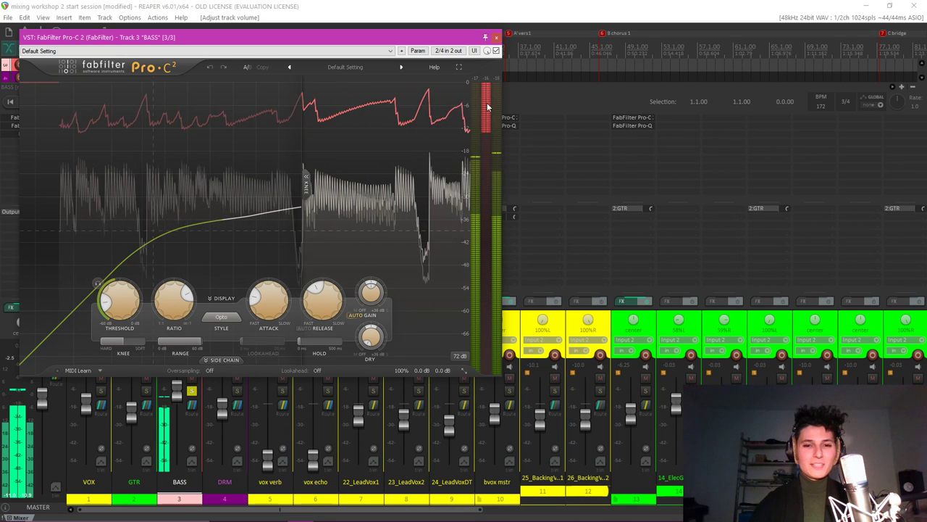
pyautogui.click(496, 37)
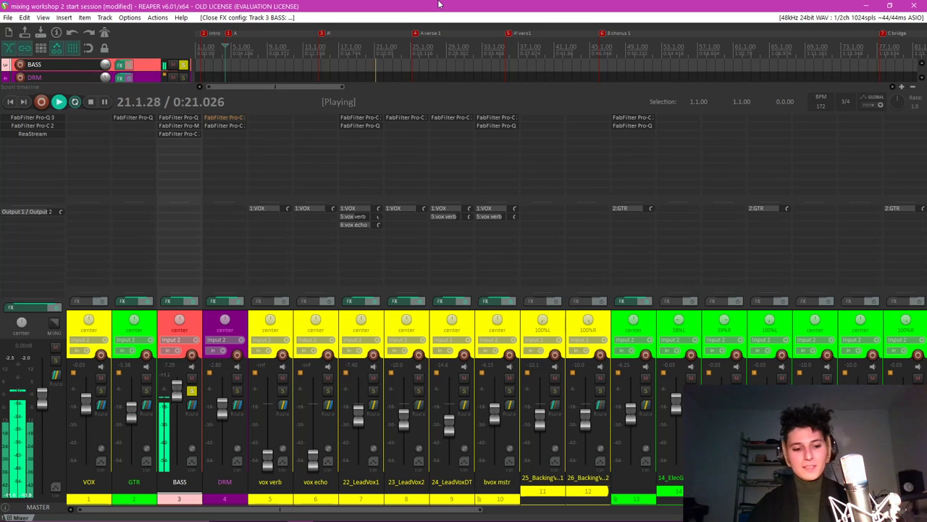
# Undo the BASS volume increase, unsolo the bus and stop playback.
pyautogui.hotkey('ctrl', 'z')
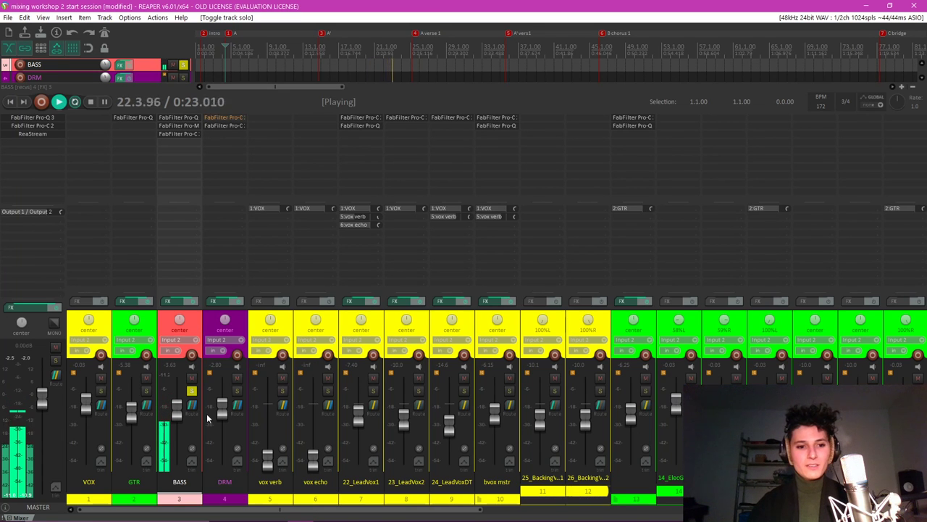
pyautogui.click(192, 391)
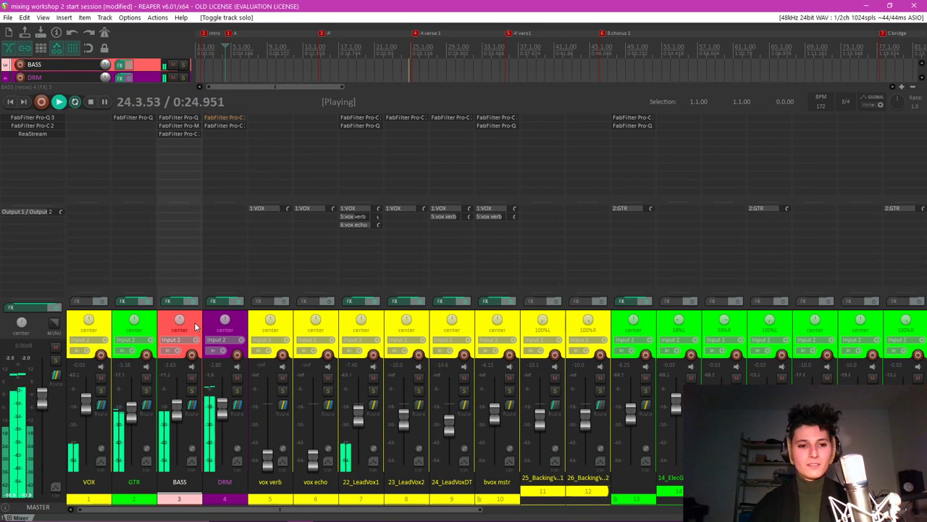
pyautogui.press('space')
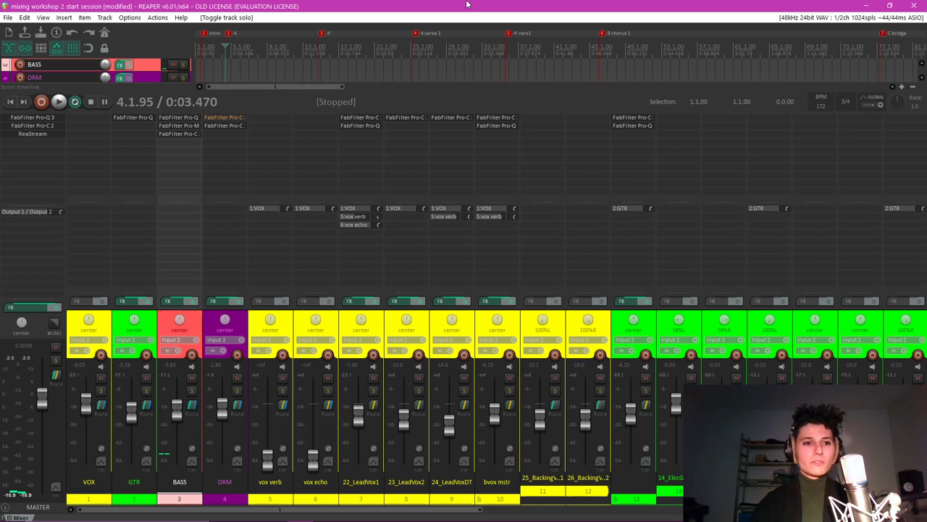
# Play the full mix and examine the low-mid cut and the midrange boosts in the GTR bus's Pro-Q 3 equalizer.
pyautogui.click(148, 119)
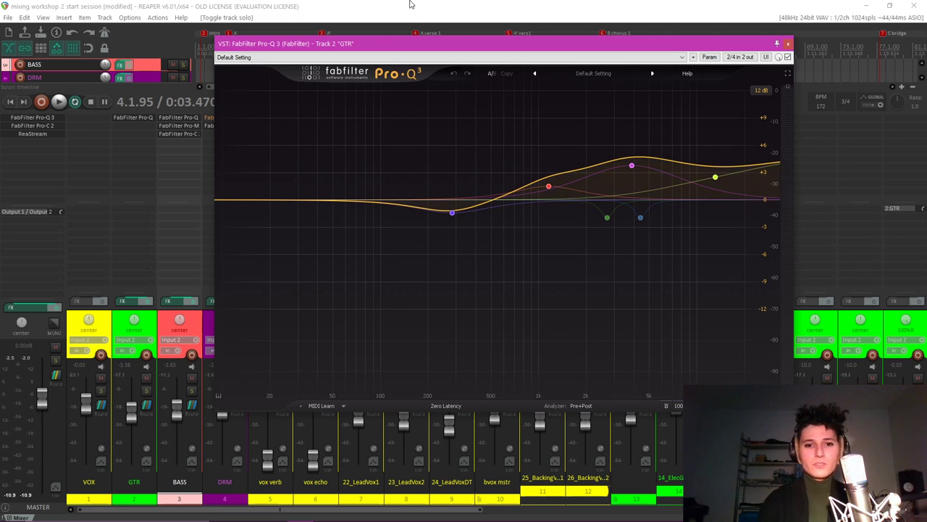
pyautogui.press('space')
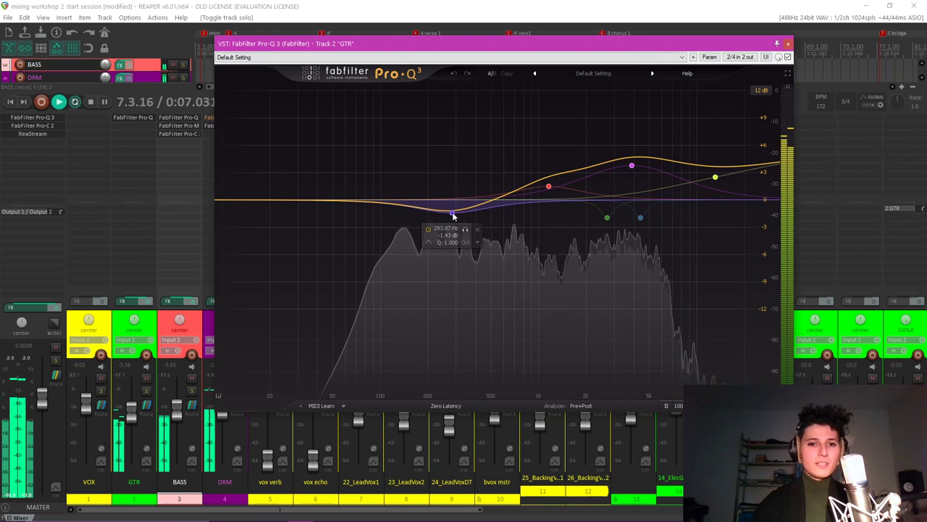
pyautogui.click(550, 189)
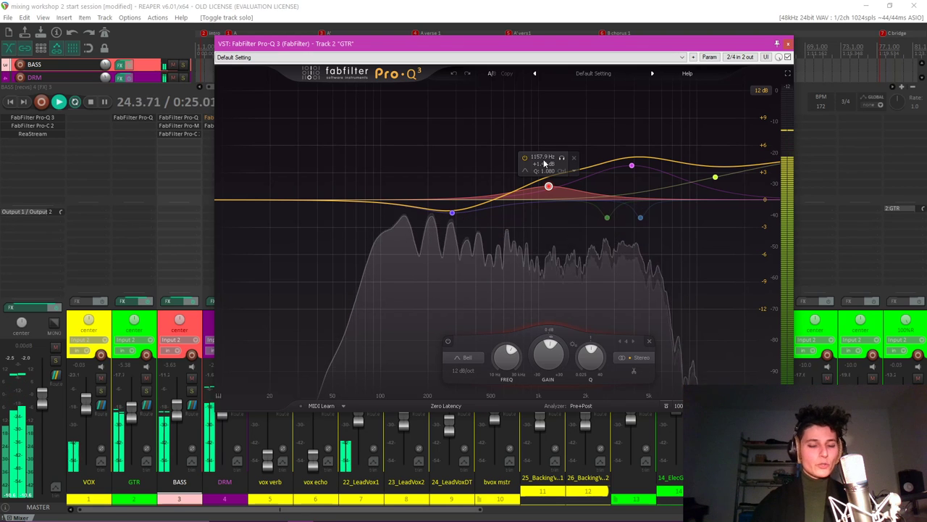
pyautogui.click(631, 167)
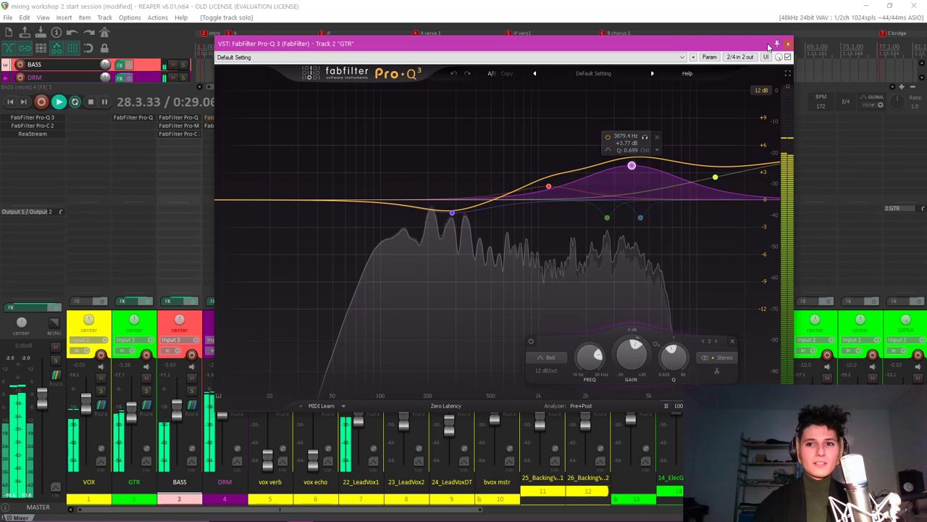
pyautogui.click(789, 43)
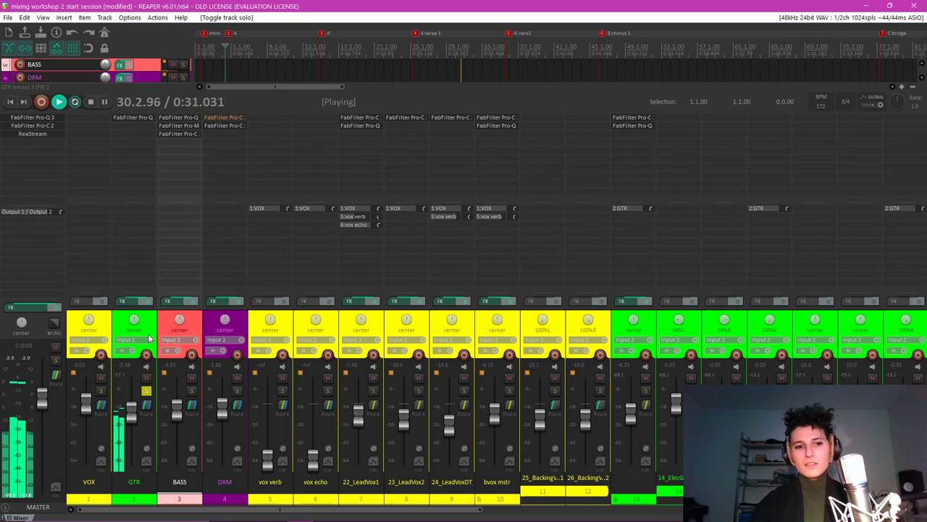
# Compare the soloed GTR bus with its Pro-Q 3 equalizer bypassed and active, stop playback and unsolo the bus.
pyautogui.click(154, 323)
pyautogui.click(134, 117)
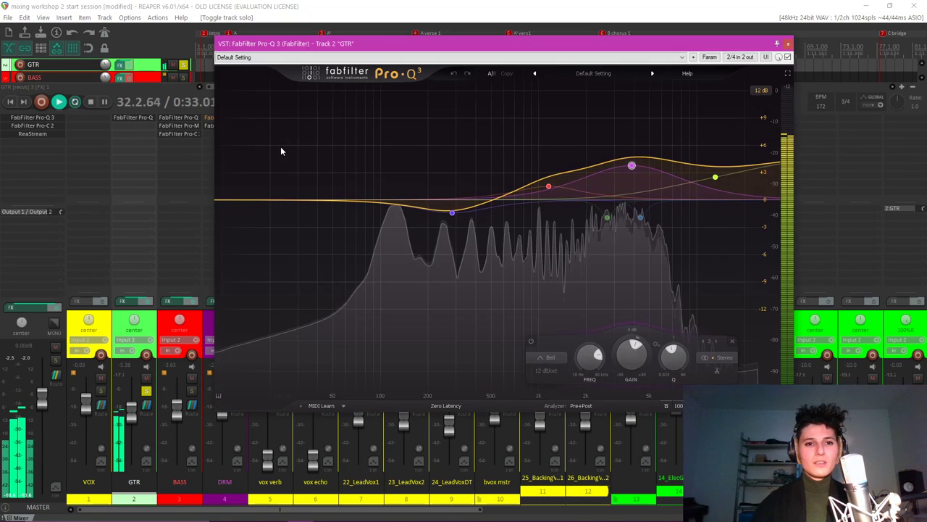
pyautogui.click(788, 57)
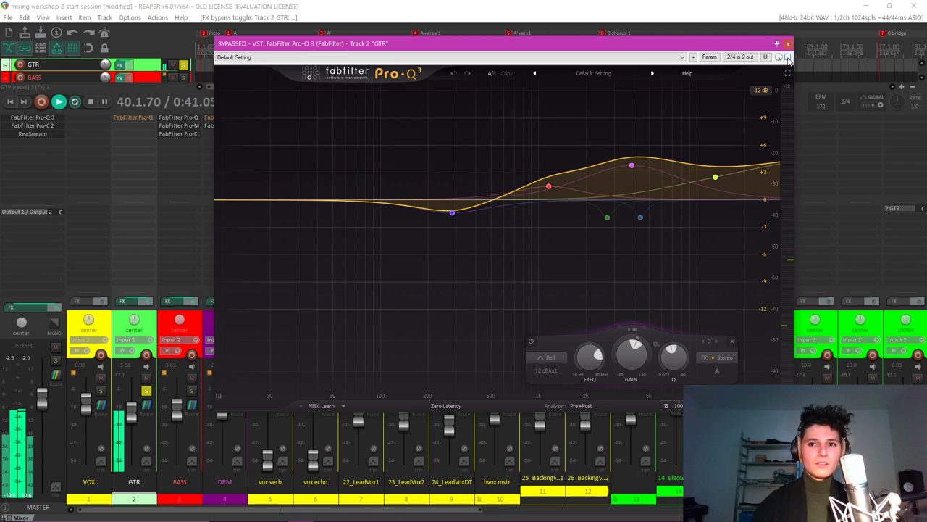
pyautogui.click(788, 58)
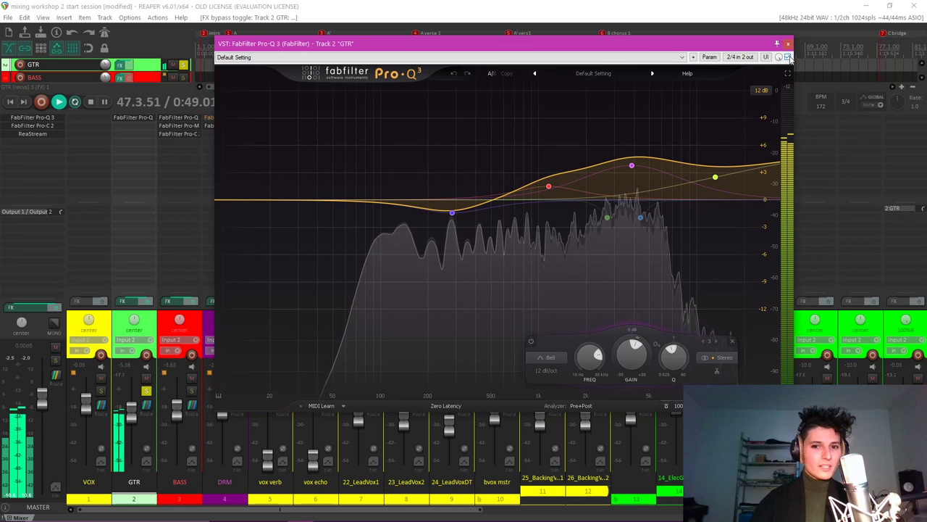
pyautogui.click(788, 44)
pyautogui.press('space')
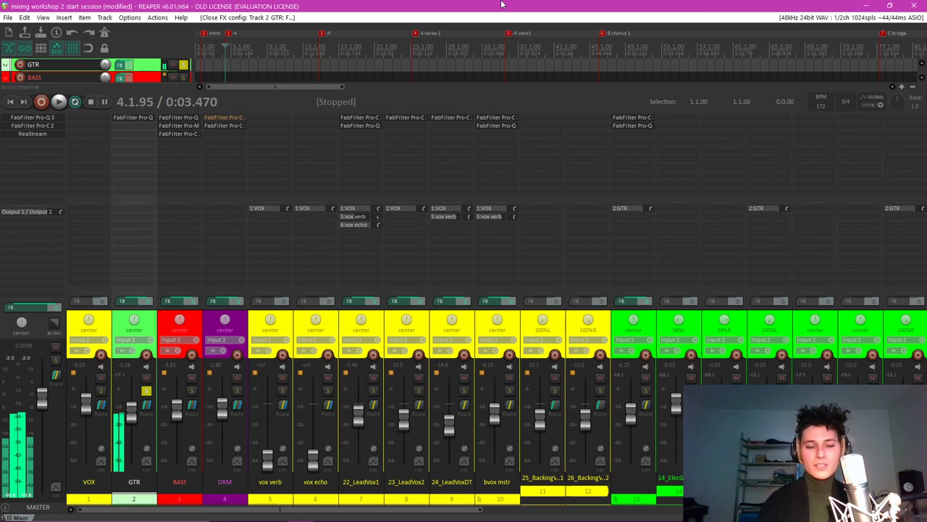
pyautogui.click(145, 367)
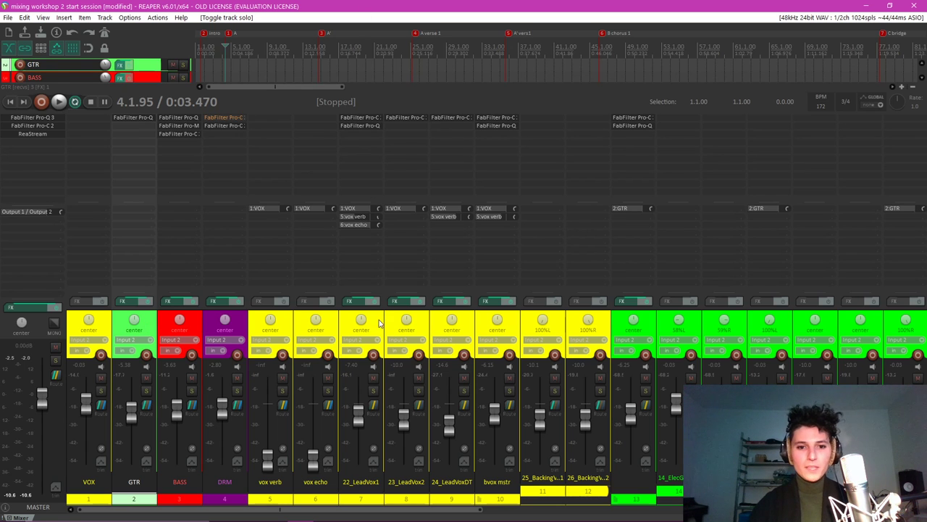
# Examine the Pro-C 2 compressor and the Pro-Q 3 equalizer on the 22_LeadVox1 track.
pyautogui.click(378, 323)
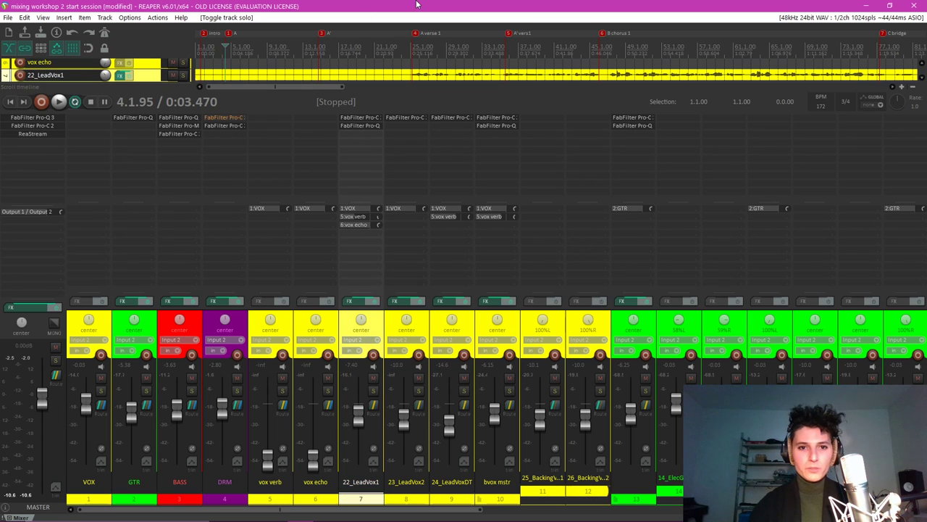
pyautogui.click(364, 118)
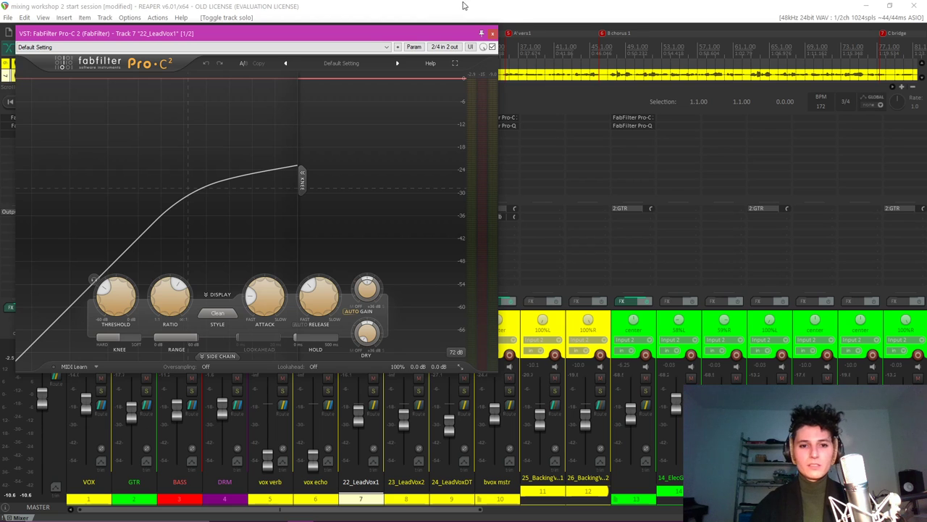
pyautogui.moveTo(406, 33); pyautogui.dragTo(531, 20)
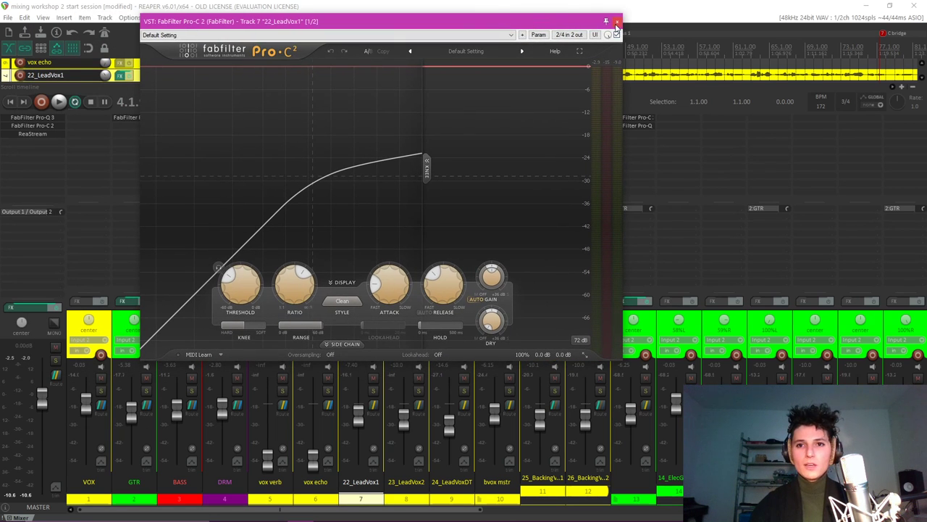
pyautogui.click(616, 26)
pyautogui.click(362, 122)
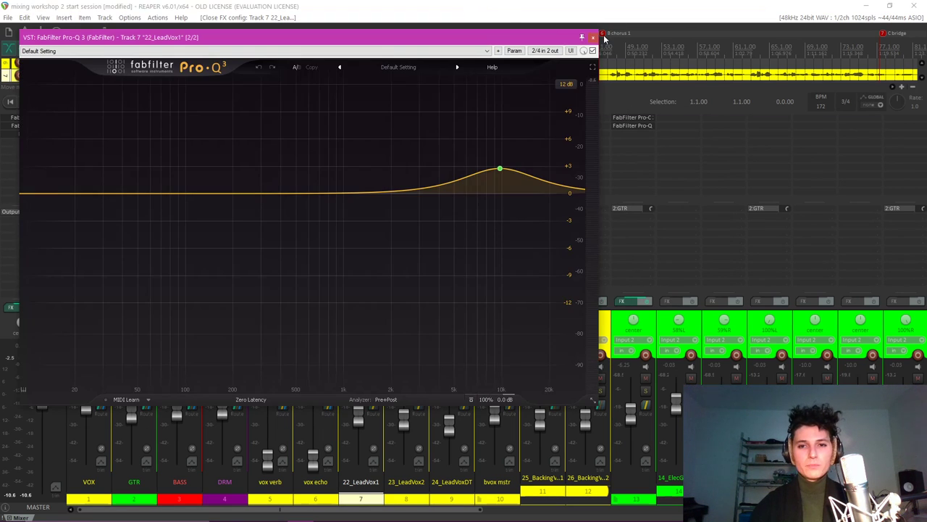
# Examine the high-frequency boost in the lead vocal's Pro-Q 3, recheck its Pro-C 2 compressor and close both plug-ins.
pyautogui.moveTo(498, 171)
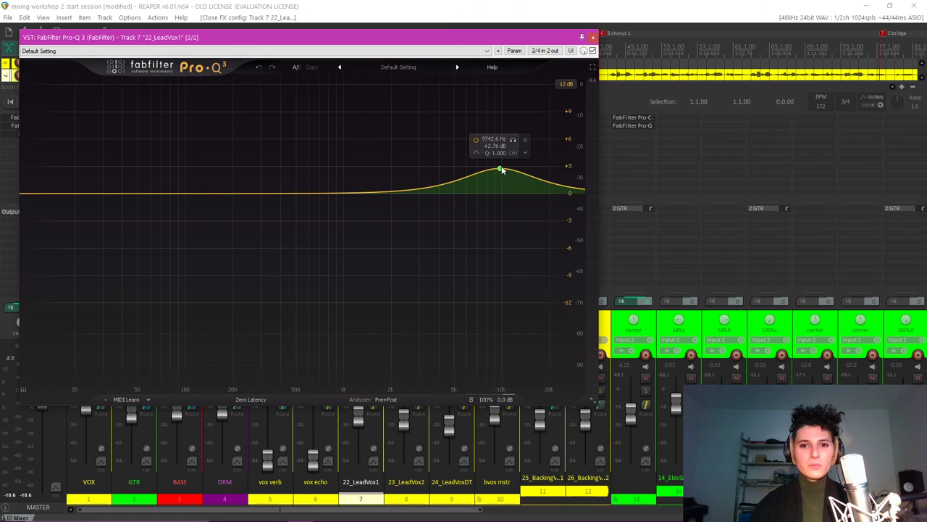
pyautogui.click(593, 37)
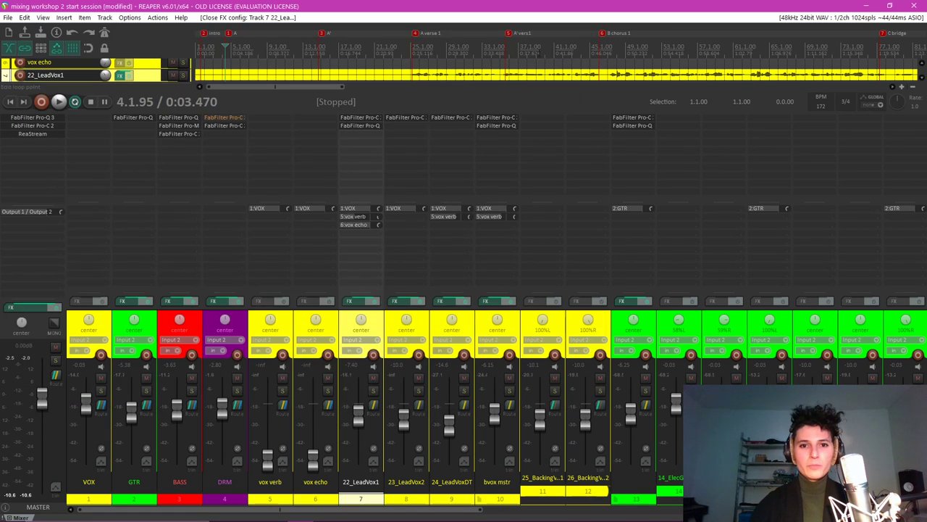
pyautogui.click(366, 118)
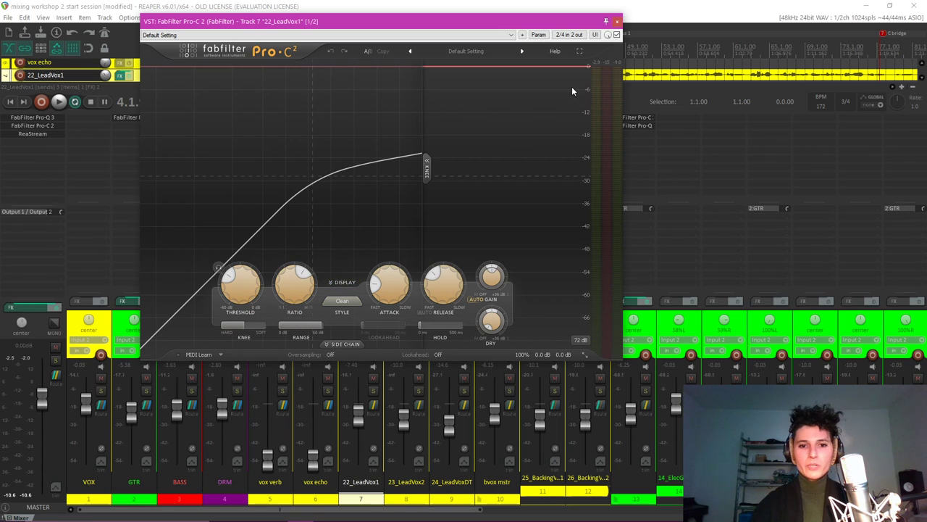
pyautogui.click(617, 21)
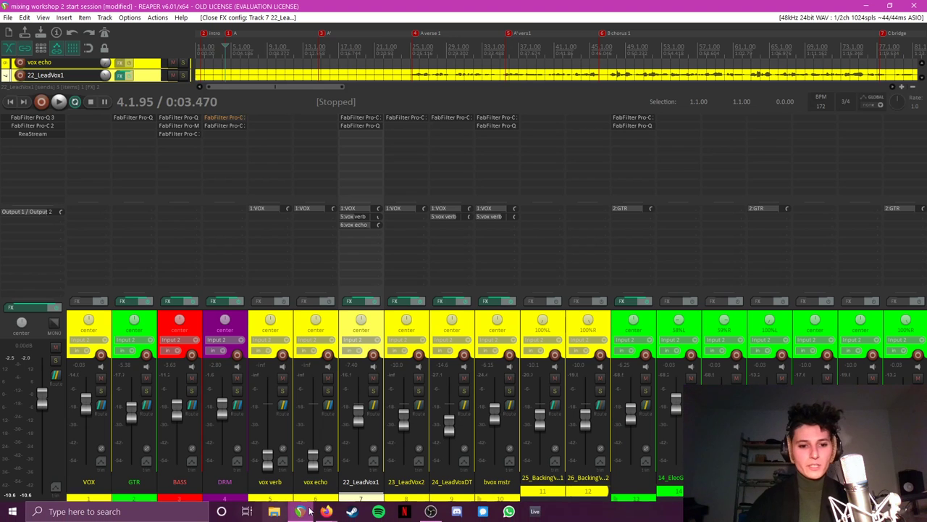
# Bring up the pop-out YouTube live chat in Firefox, read the latest viewer messages and minimize the chat.
pyautogui.moveTo(344, 501)
pyautogui.click(371, 471)
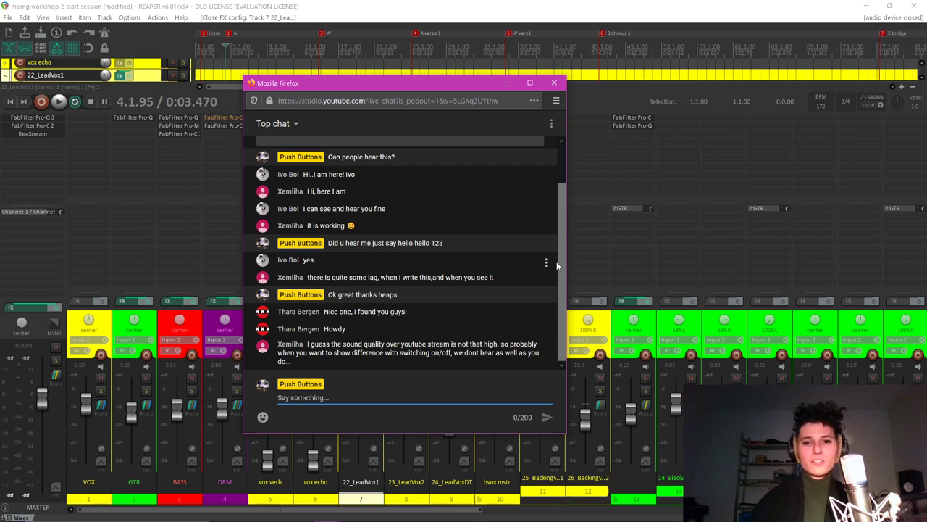
pyautogui.moveTo(561, 256); pyautogui.dragTo(556, 307)
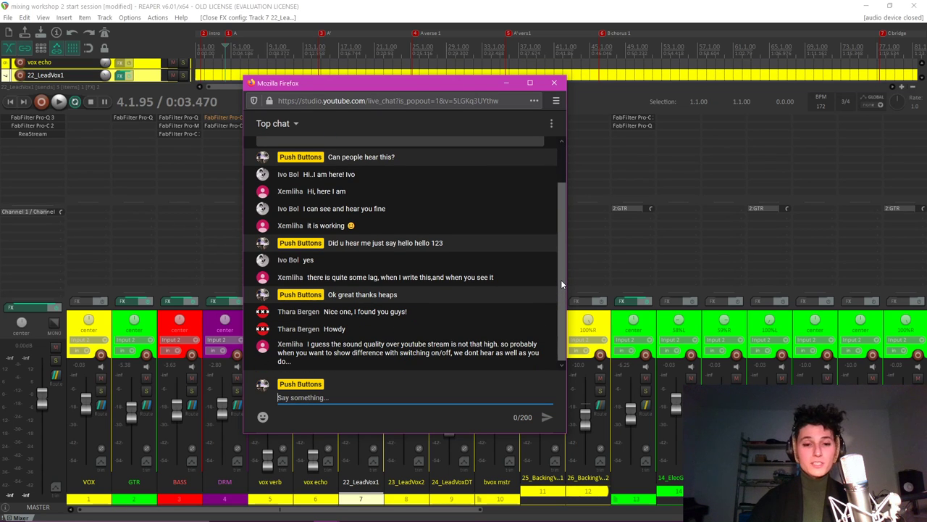
pyautogui.click(507, 84)
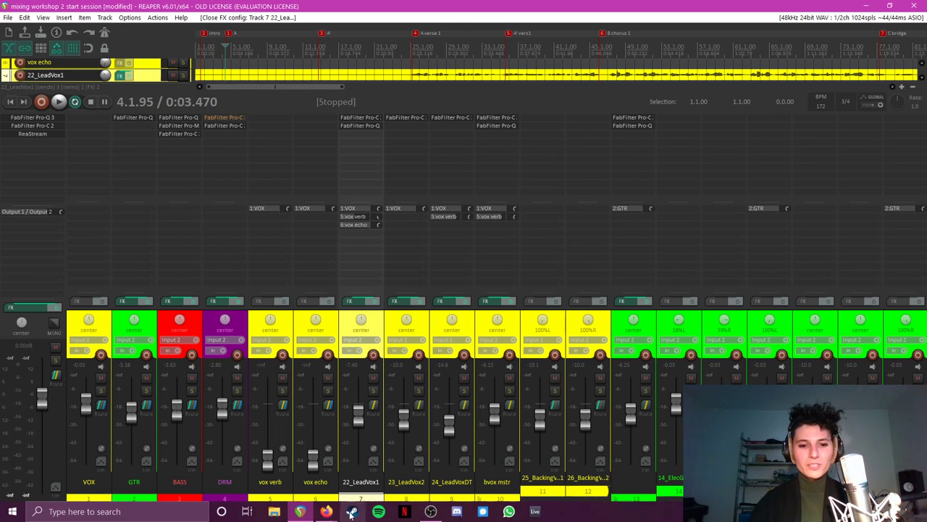
# Switch to Firefox, check the YouTube stream dashboard and show the Reverb slide of the Google Slides presentation.
pyautogui.click(326, 511)
pyautogui.click(345, 497)
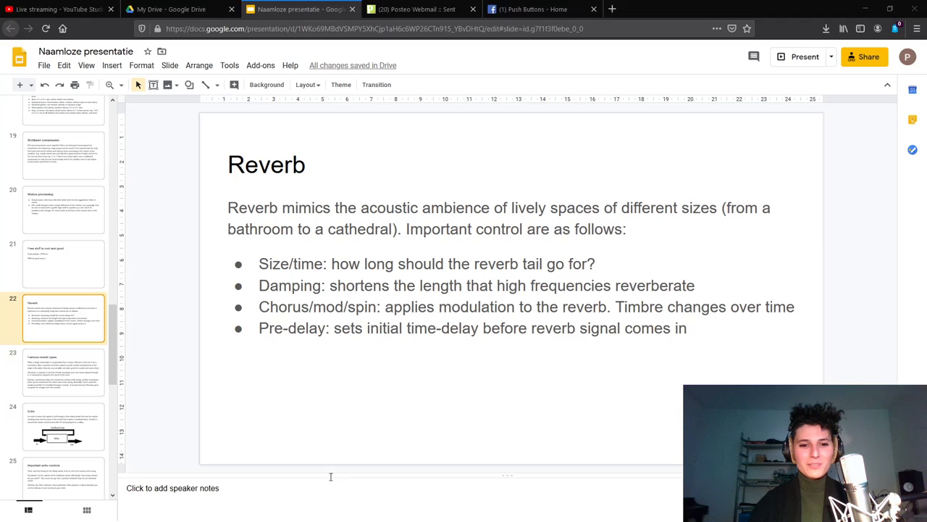
pyautogui.click(47, 8)
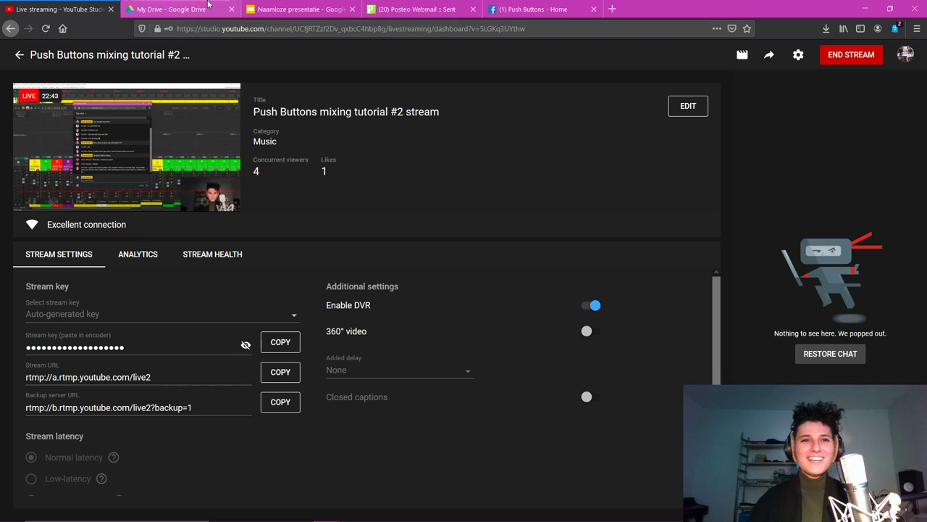
pyautogui.click(297, 9)
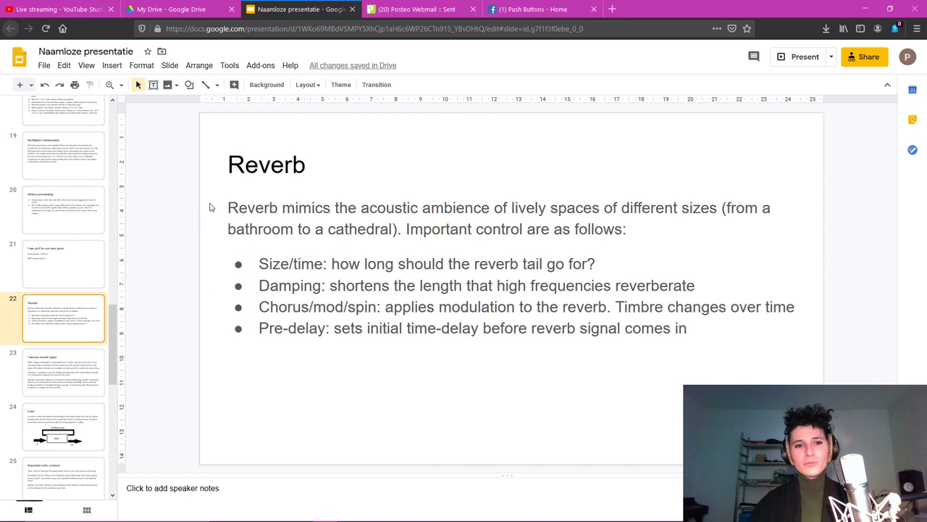
pyautogui.scroll(1, 113, 325)
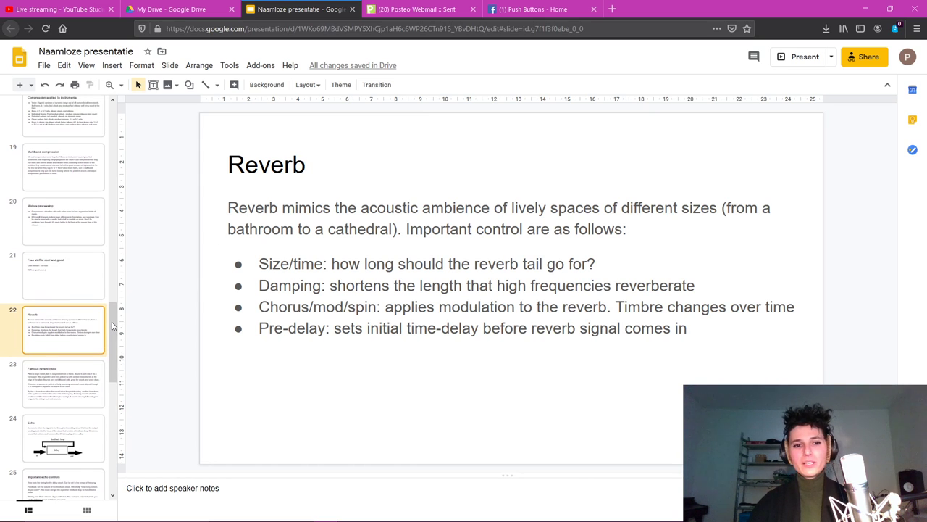
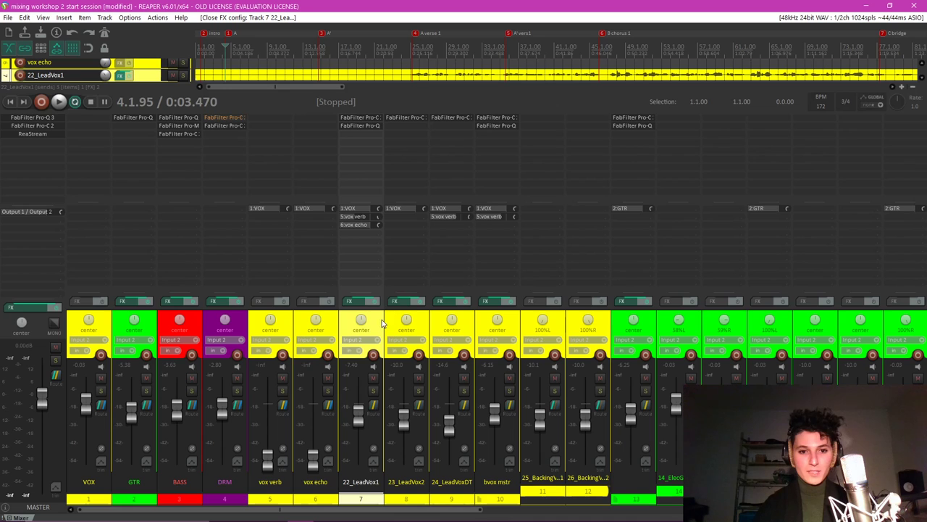
# Solo the 22_LeadVox1 track and place the edit cursor at the A verse 1 marker.
pyautogui.click(374, 392)
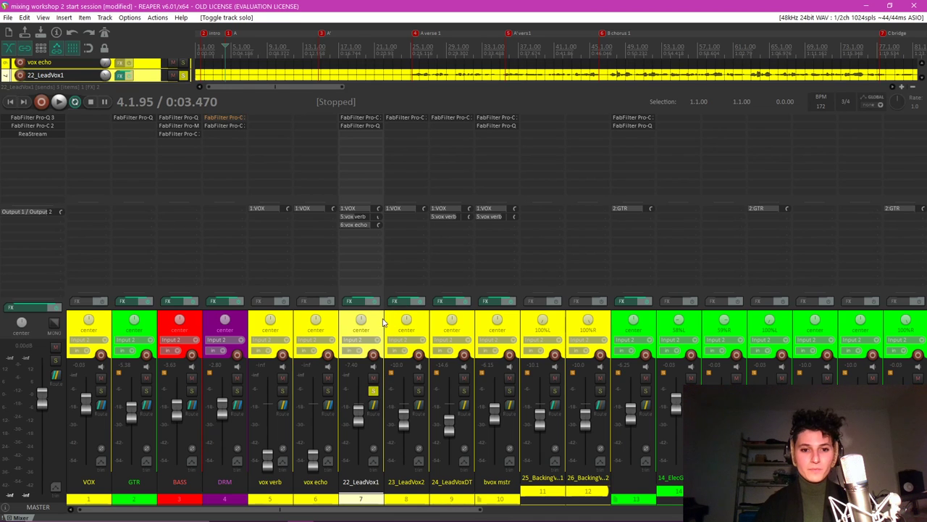
pyautogui.click(415, 37)
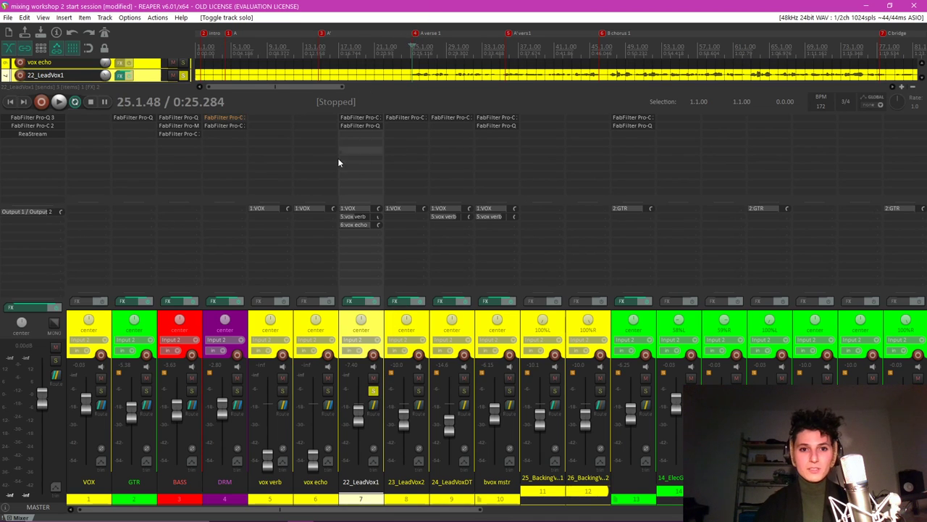
# Add the stereo FabFilter Pro-R reverb as a third effect on the 22_LeadVox1 track.
pyautogui.doubleClick(355, 145)
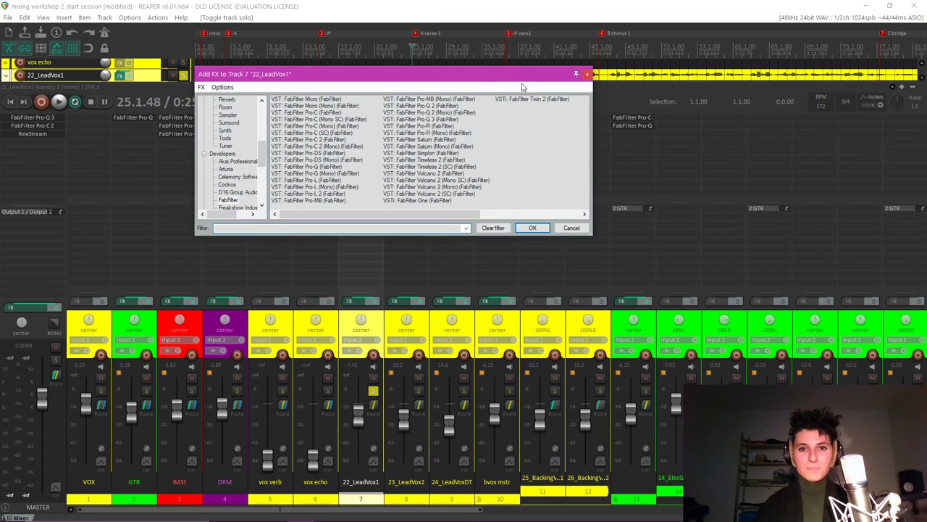
pyautogui.moveTo(442, 78); pyautogui.dragTo(671, 144)
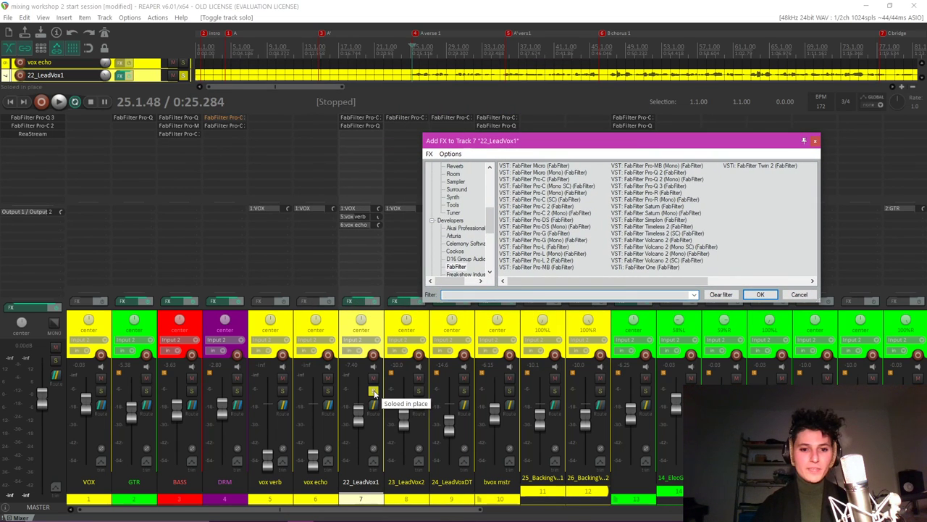
pyautogui.click(376, 327)
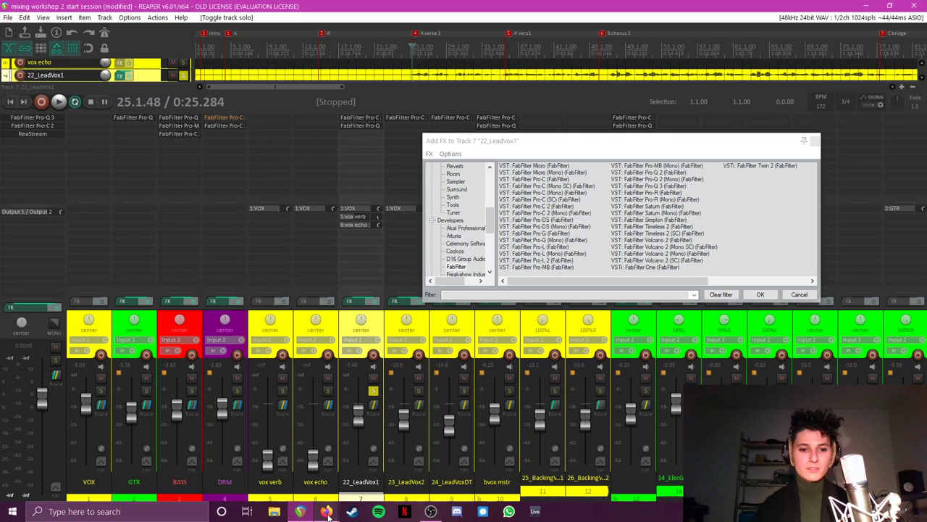
pyautogui.moveTo(326, 511)
pyautogui.moveTo(366, 491)
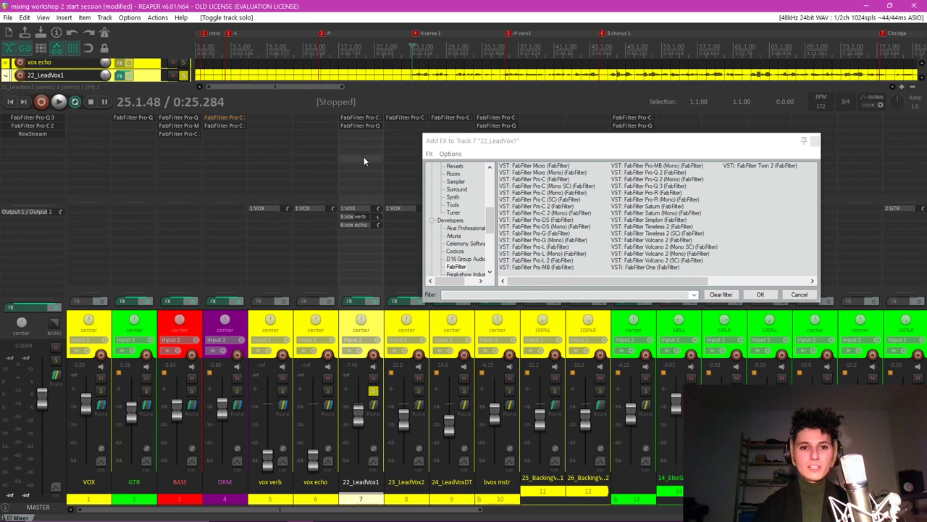
pyautogui.click(655, 193)
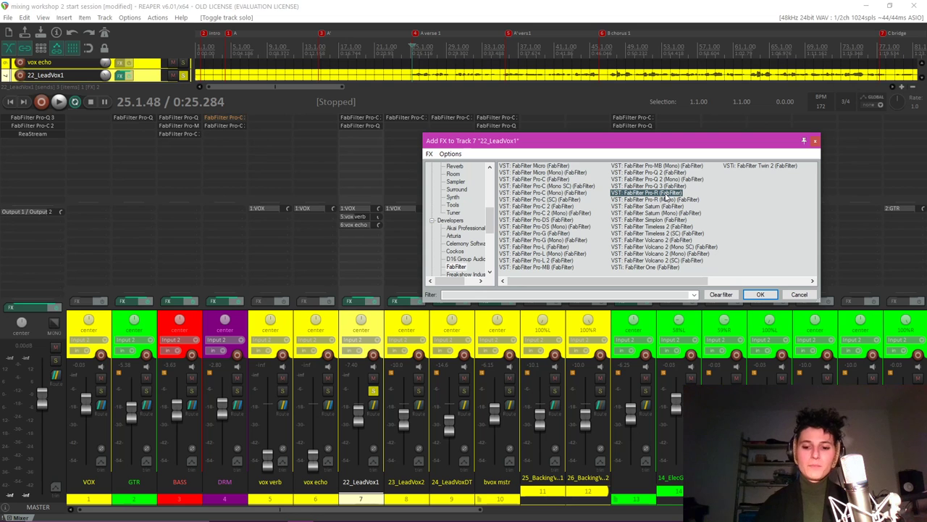
pyautogui.doubleClick(665, 194)
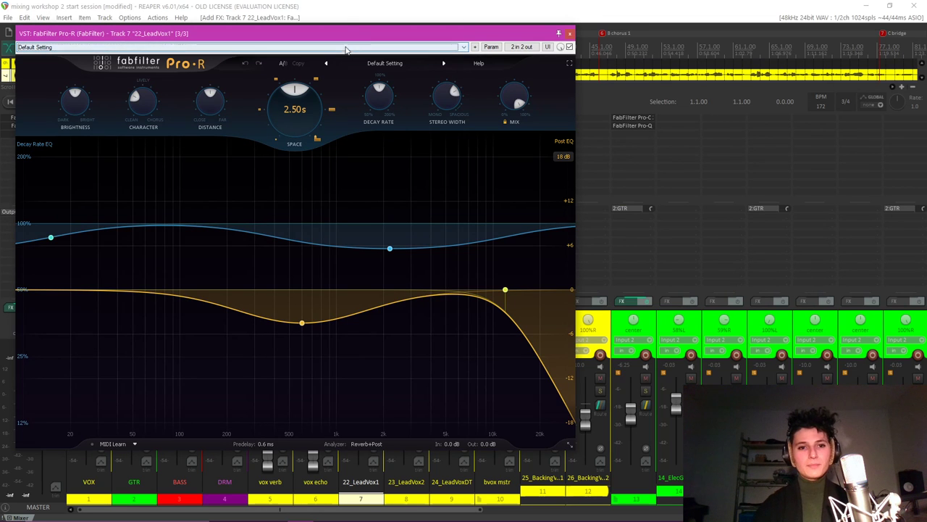
pyautogui.moveTo(337, 33); pyautogui.dragTo(433, 66)
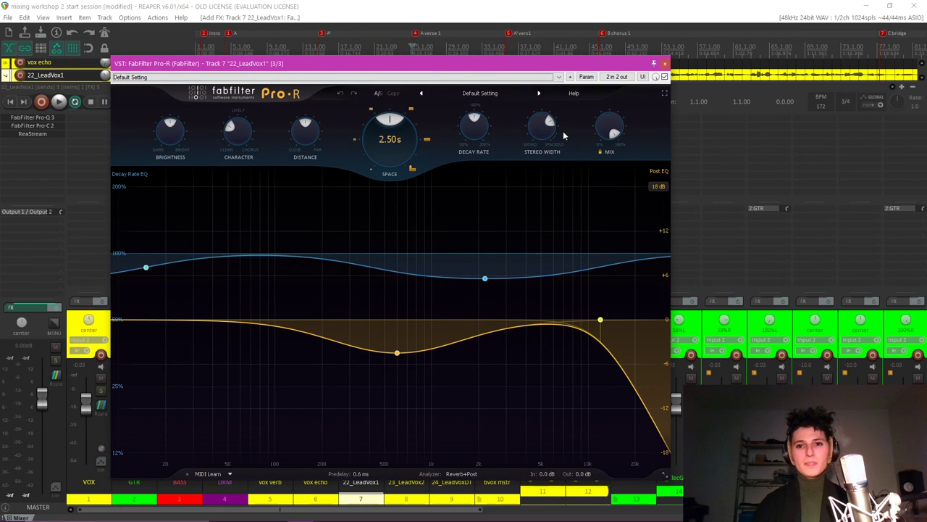
# Set Pro-R's Mix to about the halfway position and start playback of the soloed vocal.
pyautogui.moveTo(610, 128); pyautogui.dragTo(623, 269)
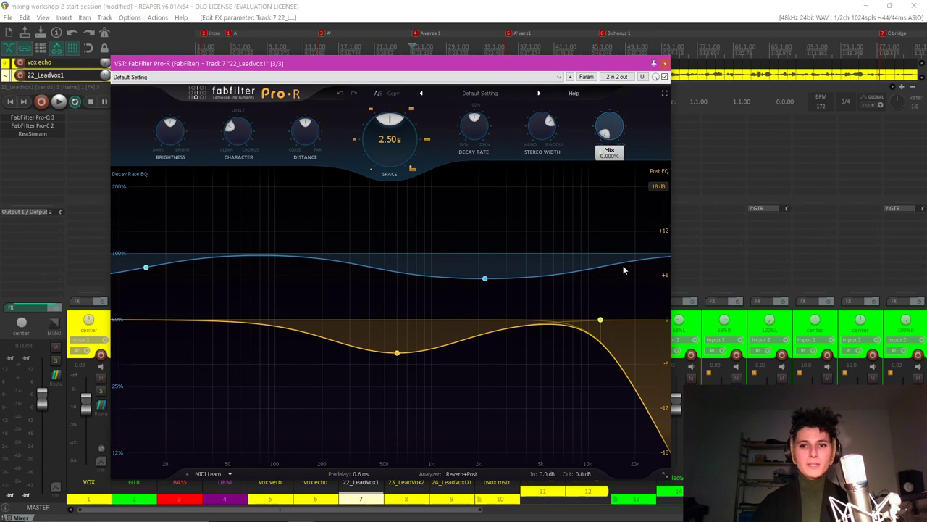
pyautogui.moveTo(610, 127); pyautogui.dragTo(608, 159)
pyautogui.moveTo(526, 68)
pyautogui.mouseDown()
pyautogui.moveTo(622, 61)
pyautogui.moveTo(634, 220)
pyautogui.moveTo(533, 54)
pyautogui.mouseUp()
pyautogui.press('space')
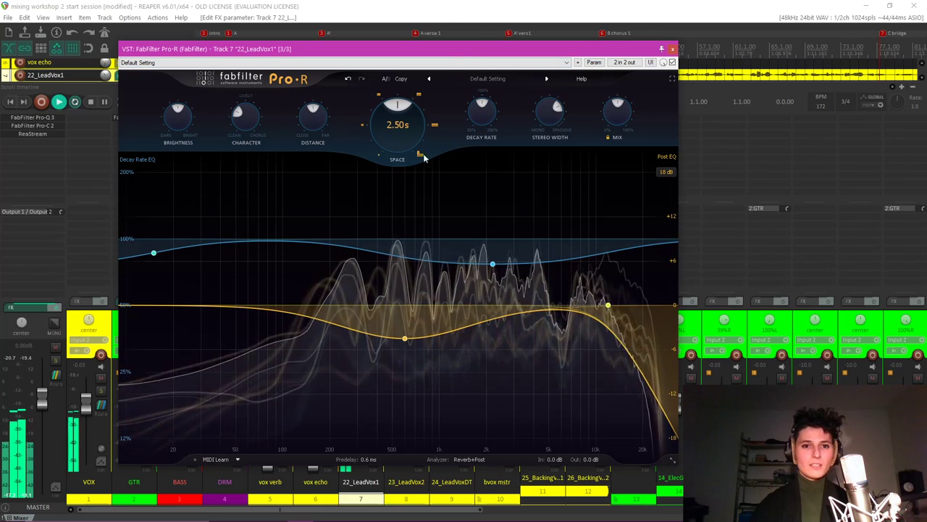
# Sweep Pro-R's Space setting between 0.20 s and 10 s to demonstrate its range, ending at 0.20 s.
pyautogui.moveTo(397, 123); pyautogui.dragTo(403, 226)
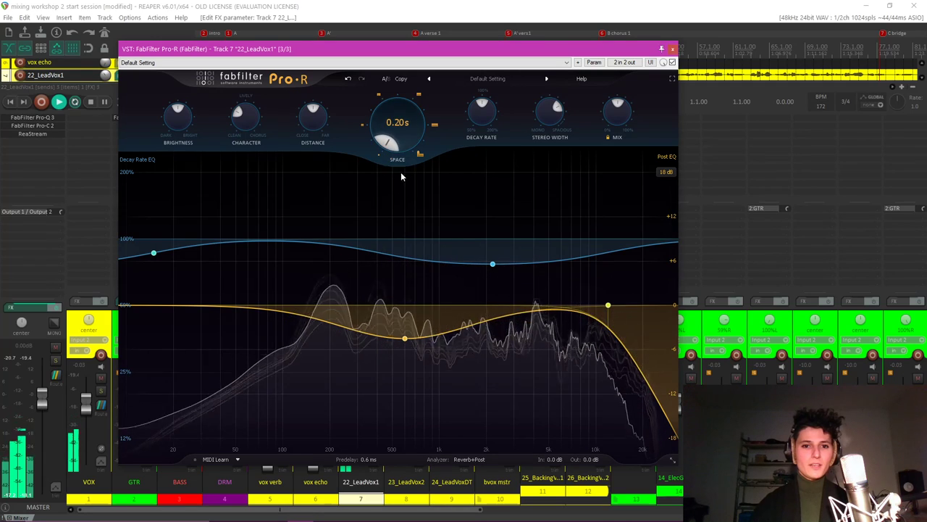
pyautogui.scroll(1, 403, 151)
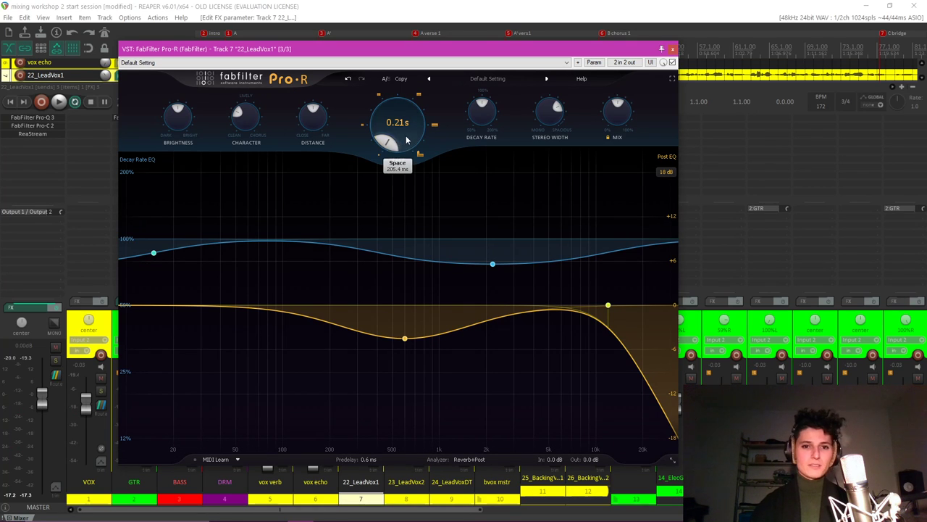
pyautogui.moveTo(406, 139)
pyautogui.mouseDown()
pyautogui.moveTo(406, 109)
pyautogui.moveTo(402, 198)
pyautogui.moveTo(410, 38)
pyautogui.moveTo(401, 148)
pyautogui.moveTo(397, 138)
pyautogui.mouseUp()
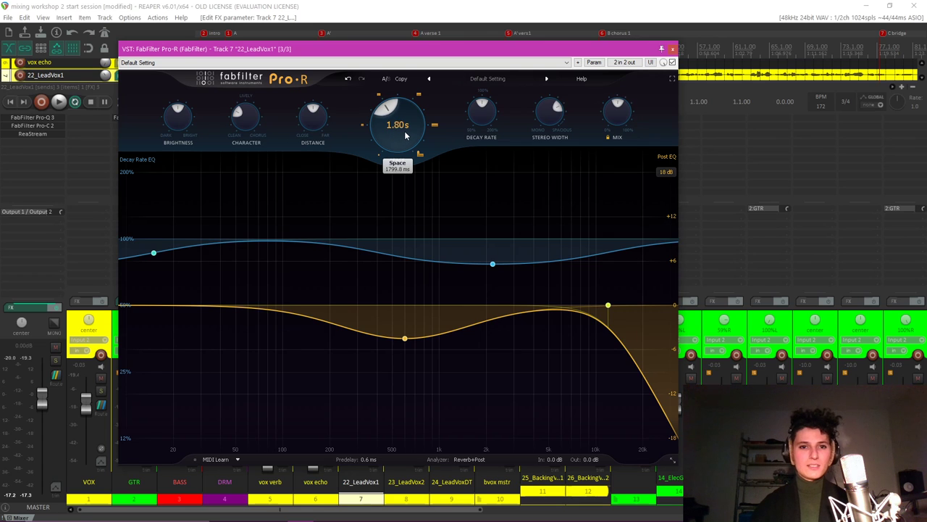
pyautogui.moveTo(406, 135); pyautogui.dragTo(403, 212)
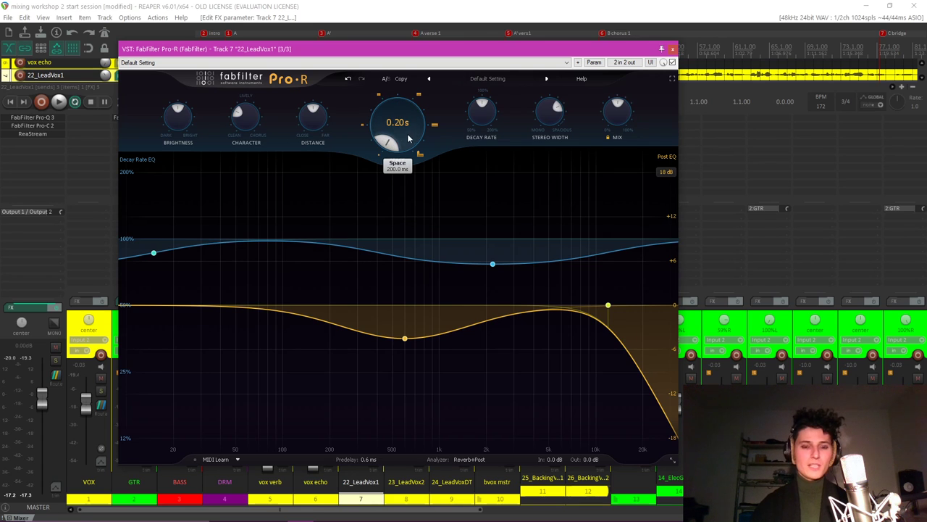
pyautogui.scroll(10, 410, 140)
pyautogui.scroll(-3, 397, 141)
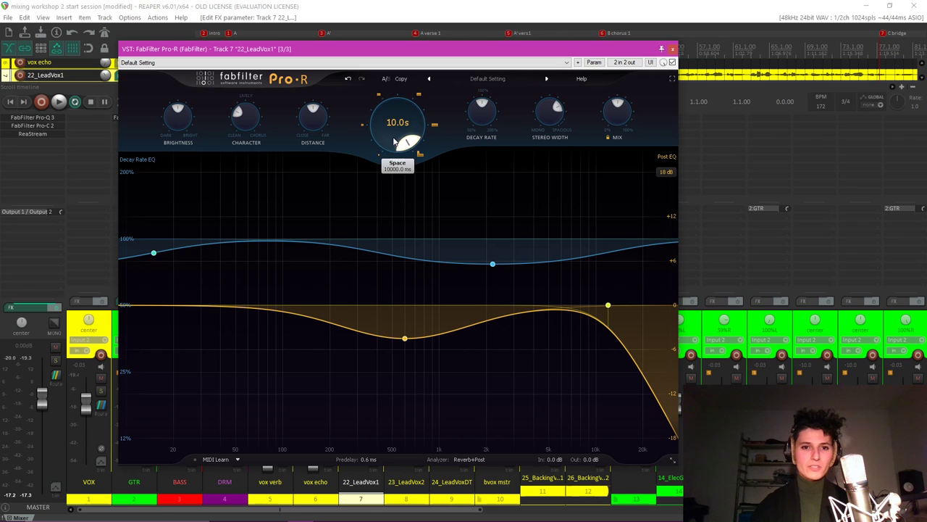
pyautogui.moveTo(406, 137); pyautogui.dragTo(406, 318)
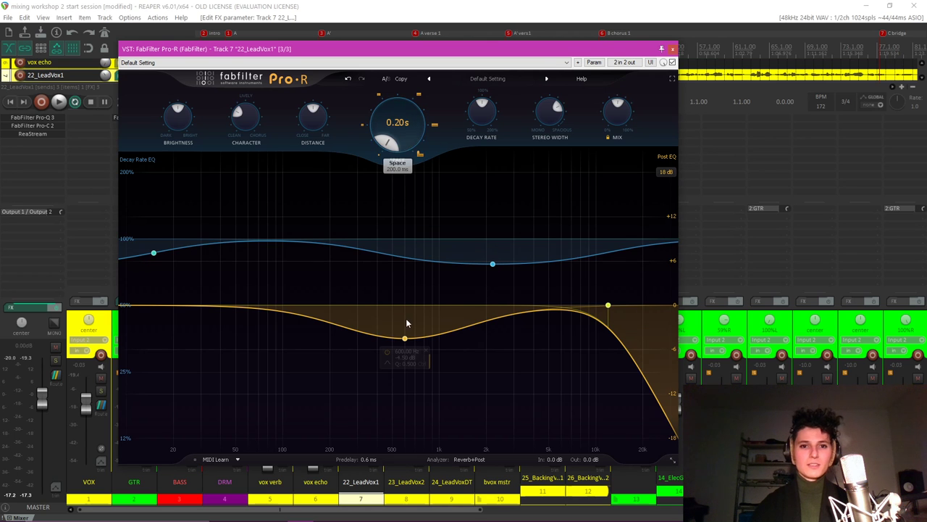
# Play the soloed vocal while raising Pro-R's Space to 2.85 s and 10 s, then settle on 2.24 s.
pyautogui.press('space')
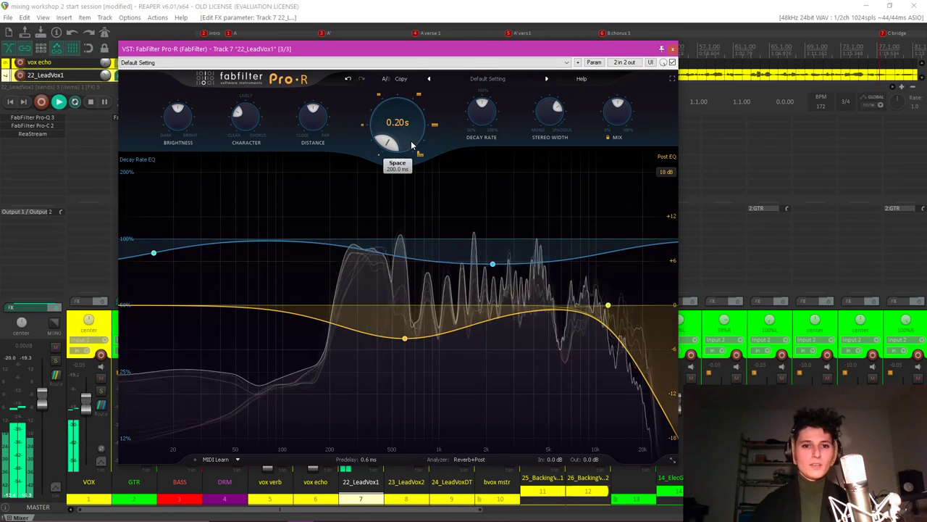
pyautogui.moveTo(412, 145); pyautogui.dragTo(413, 62)
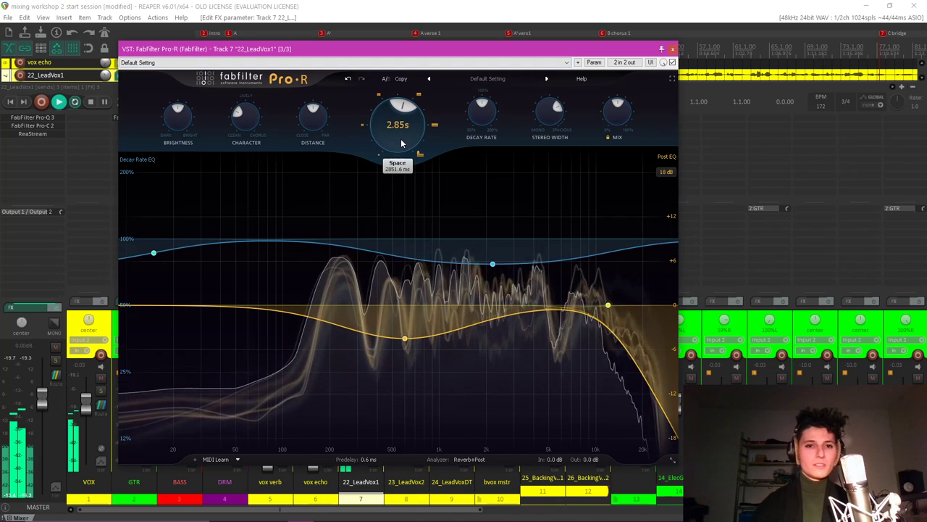
pyautogui.moveTo(402, 124); pyautogui.dragTo(416, 61)
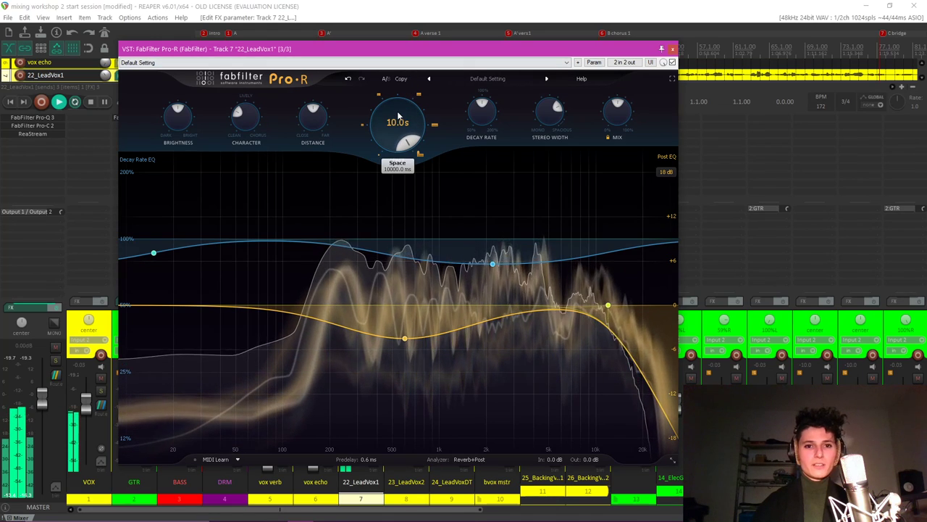
pyautogui.moveTo(401, 107); pyautogui.dragTo(394, 185)
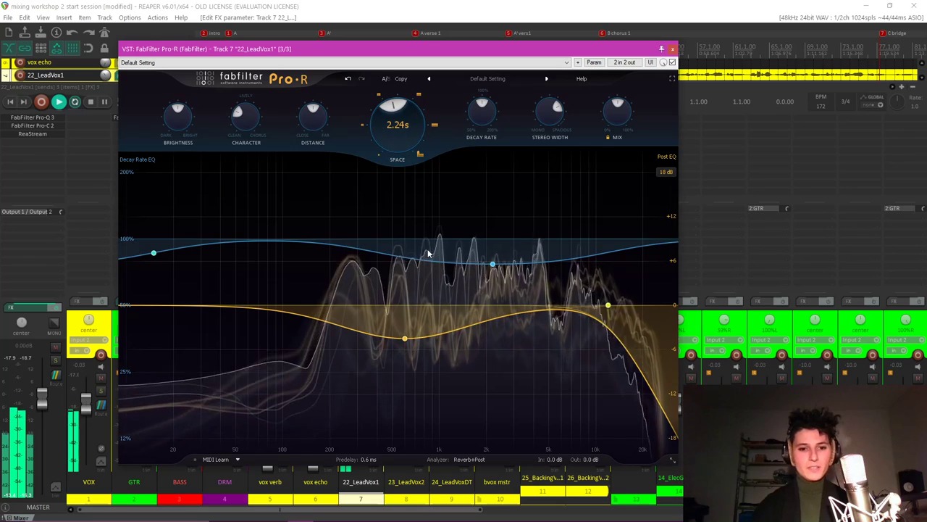
# Set Pro-R's predelay to 198 ms on the lead vocal.
pyautogui.moveTo(371, 457)
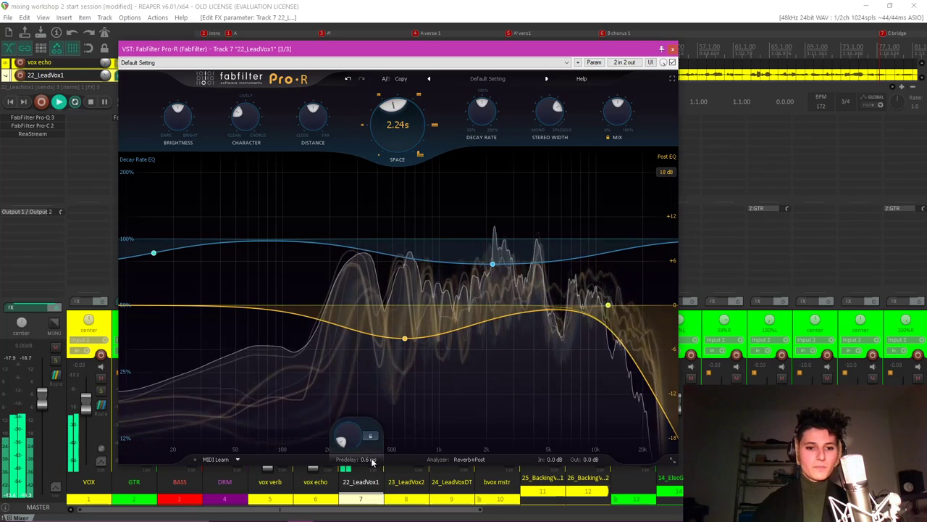
pyautogui.moveTo(371, 458); pyautogui.dragTo(373, 341)
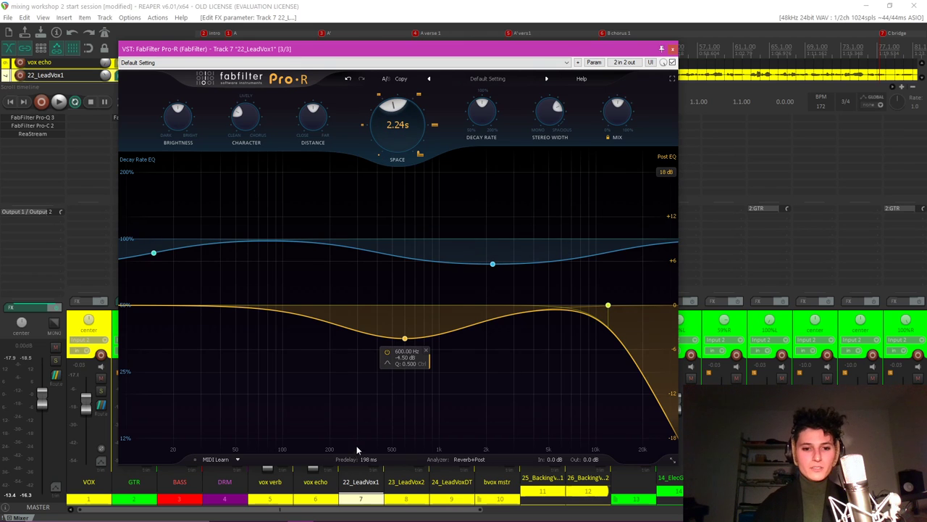
# Play the soloed lead vocal while lowering Pro-R's predelay to 0 ms, raising it to 84 ms and settling at 45 ms.
pyautogui.moveTo(366, 458)
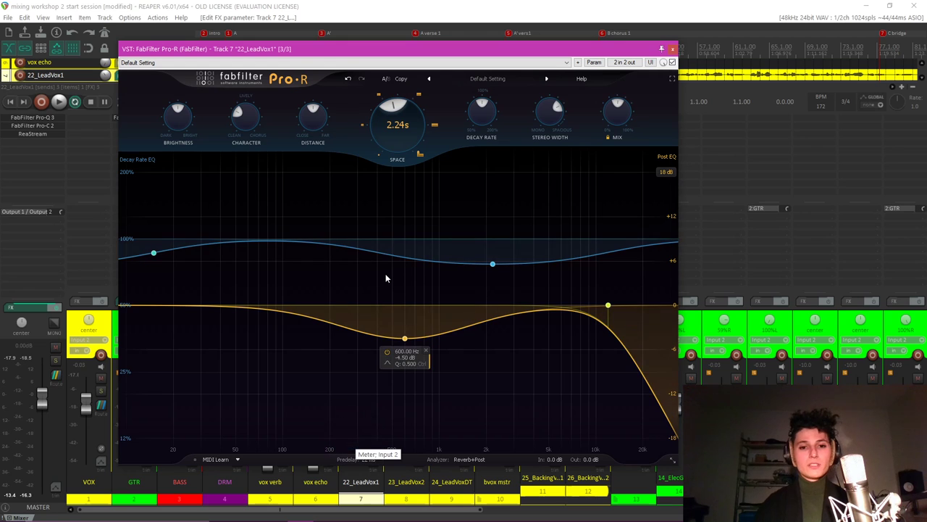
pyautogui.press('space')
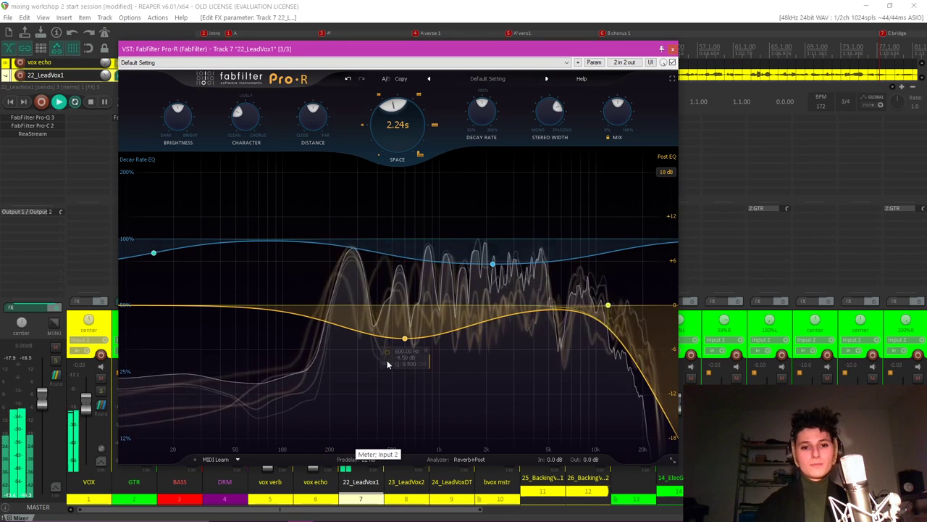
pyautogui.moveTo(350, 442)
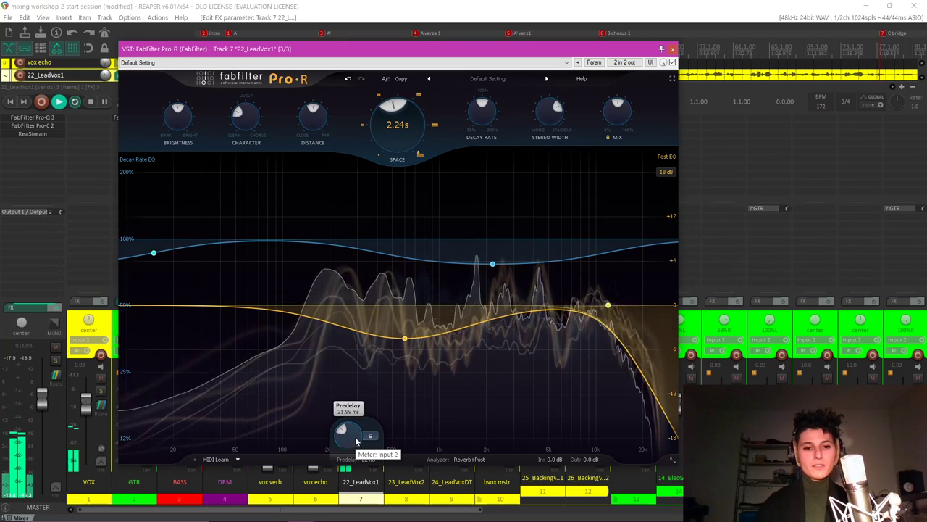
pyautogui.moveTo(355, 436); pyautogui.dragTo(356, 520)
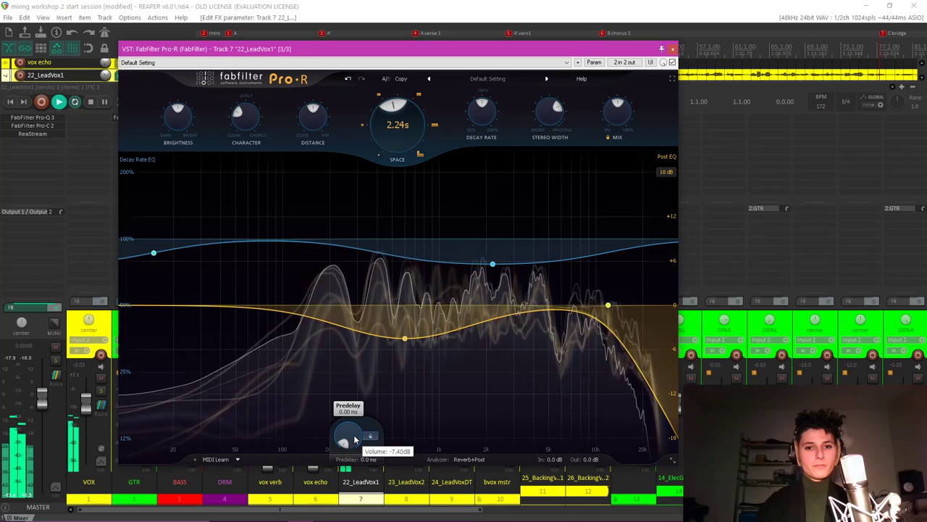
pyautogui.moveTo(354, 439); pyautogui.dragTo(351, 356)
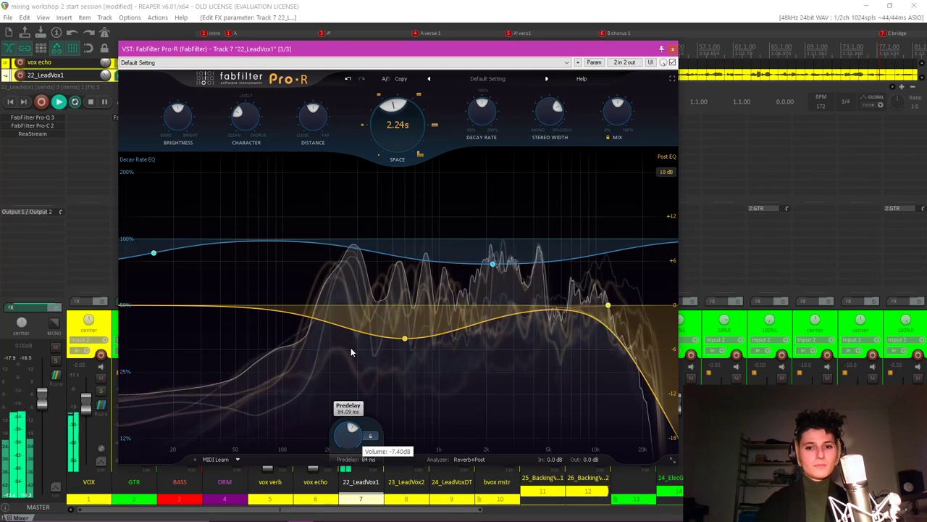
pyautogui.moveTo(349, 353); pyautogui.dragTo(350, 365)
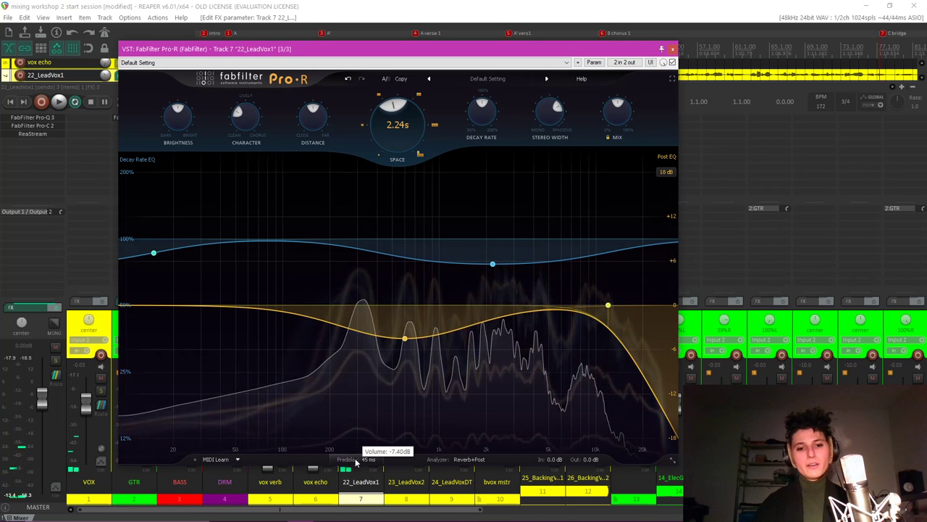
# Fine-tune Pro-R's predelay on the lead vocal to about 35 ms.
pyautogui.scroll(-2, 350, 450)
pyautogui.moveTo(350, 450); pyautogui.dragTo(350, 443)
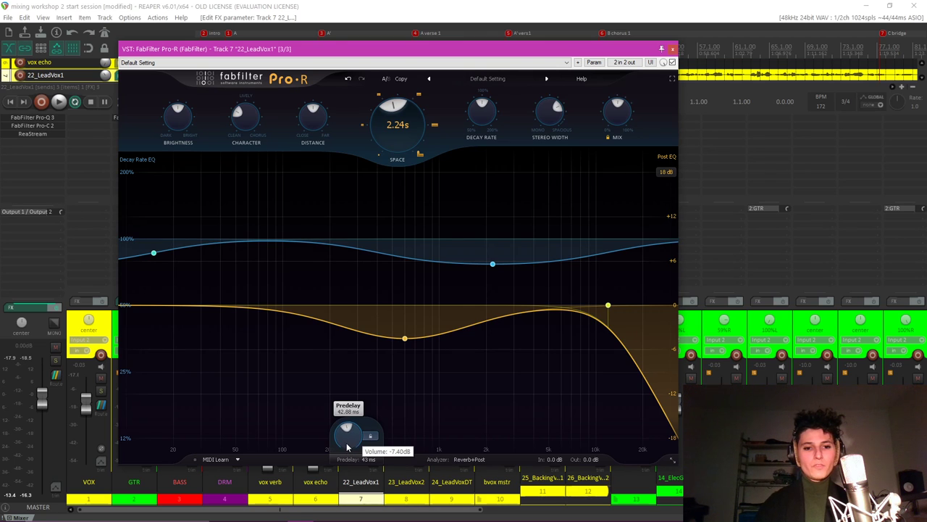
pyautogui.moveTo(350, 426); pyautogui.dragTo(346, 414)
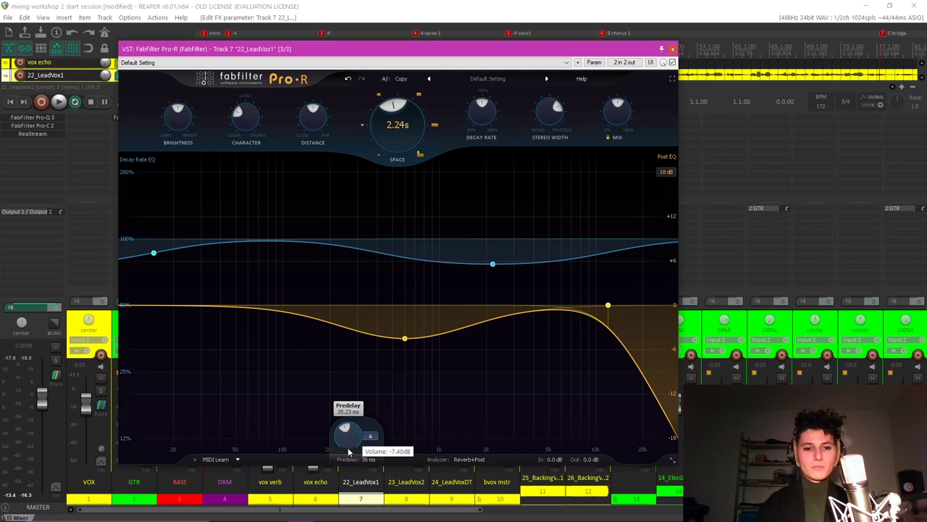
# Close the lead vocal's Pro-R window and remove the plugin from the 22_LeadVox1 track.
pyautogui.moveTo(504, 51); pyautogui.dragTo(508, 36)
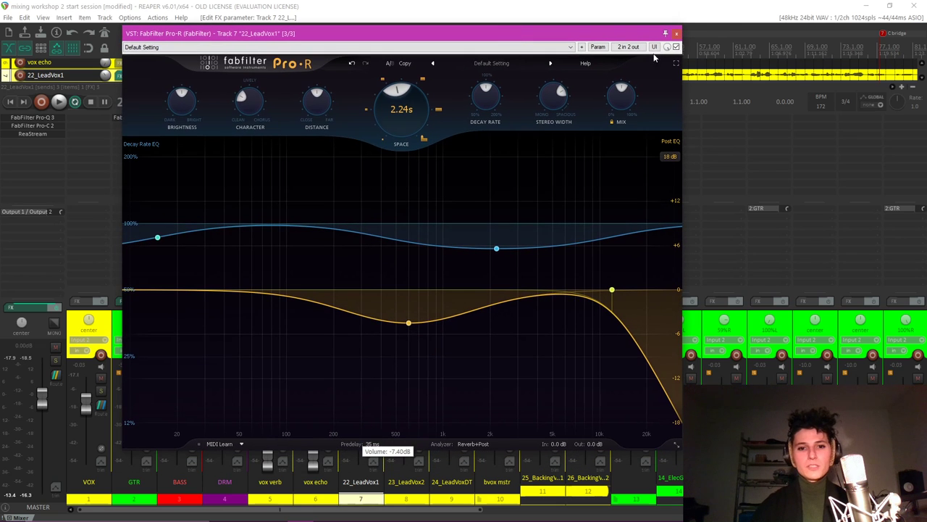
pyautogui.click(675, 34)
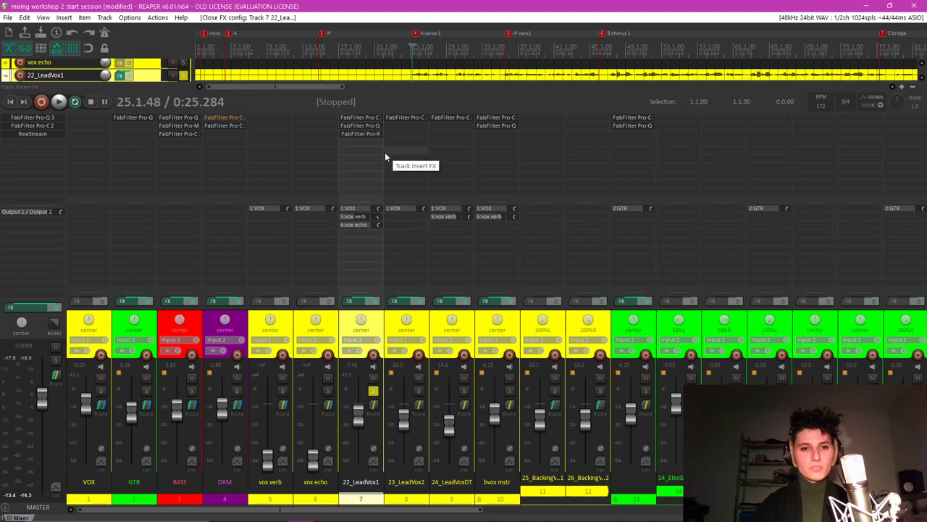
pyautogui.keyDown('alt'); pyautogui.click(362, 134); pyautogui.keyUp('alt')
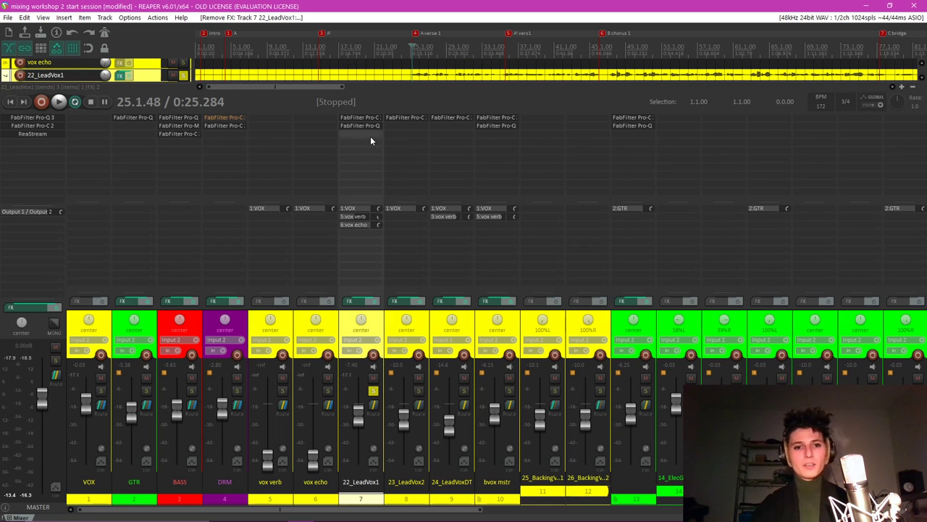
# Insert FabFilter Pro-R on the vox verb track with its Mix at 100%, and close the plugin window.
pyautogui.click(289, 324)
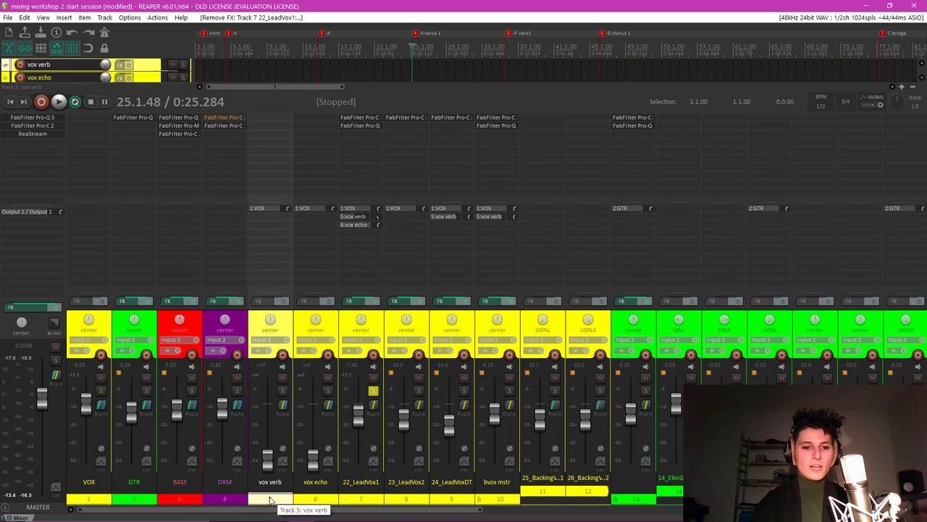
pyautogui.click(276, 120)
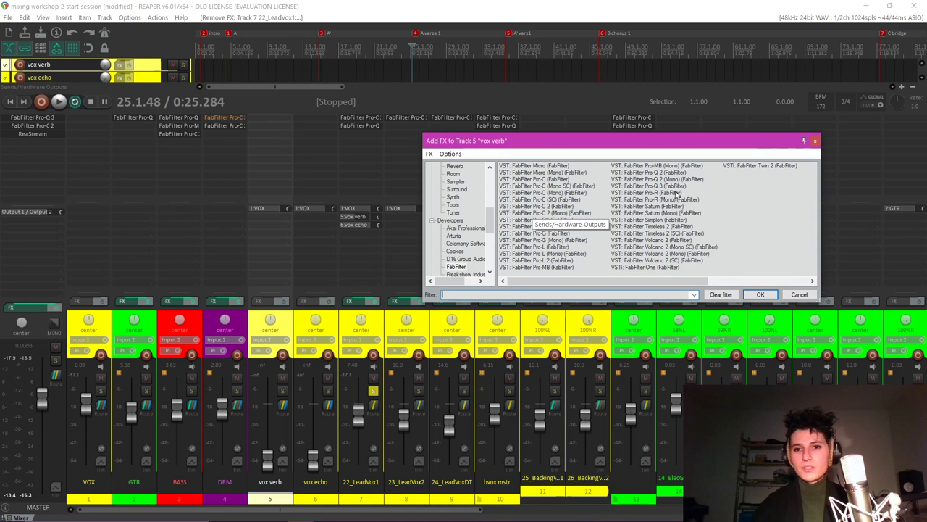
pyautogui.doubleClick(652, 193)
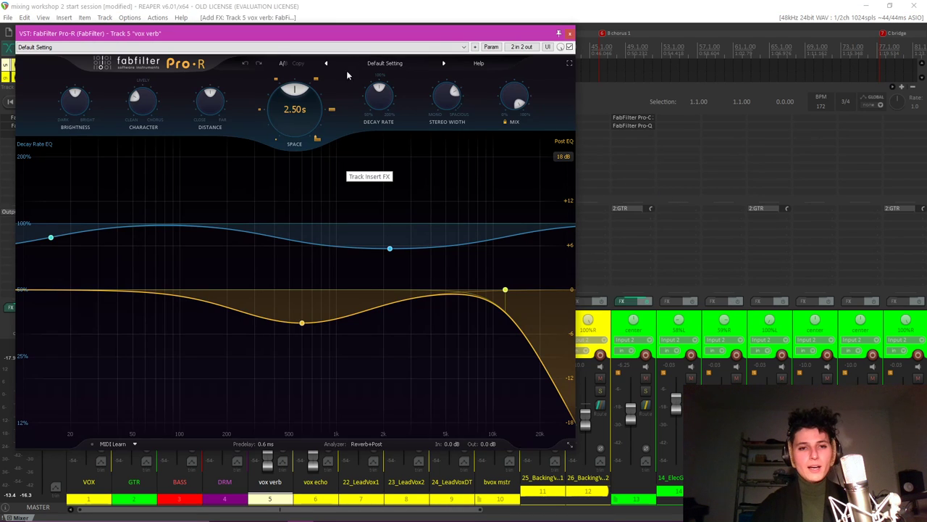
pyautogui.moveTo(426, 41); pyautogui.dragTo(797, 34)
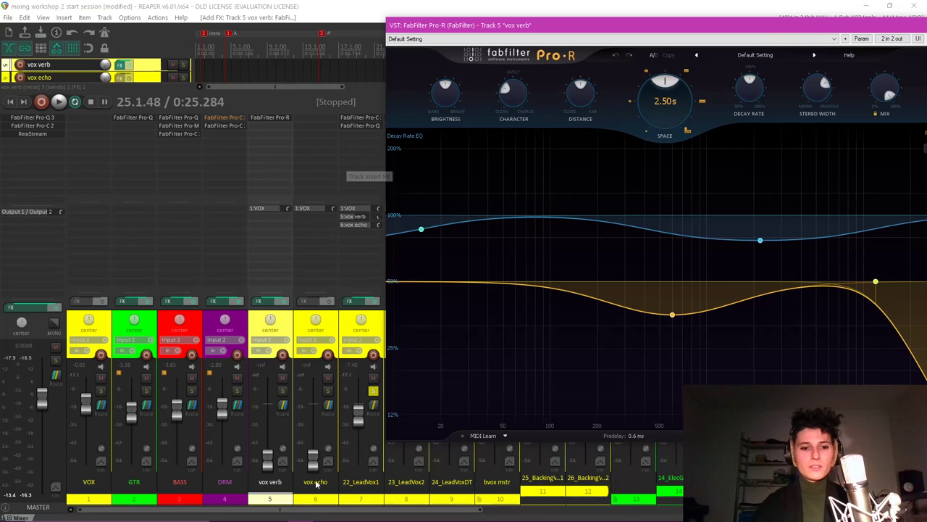
pyautogui.click(277, 499)
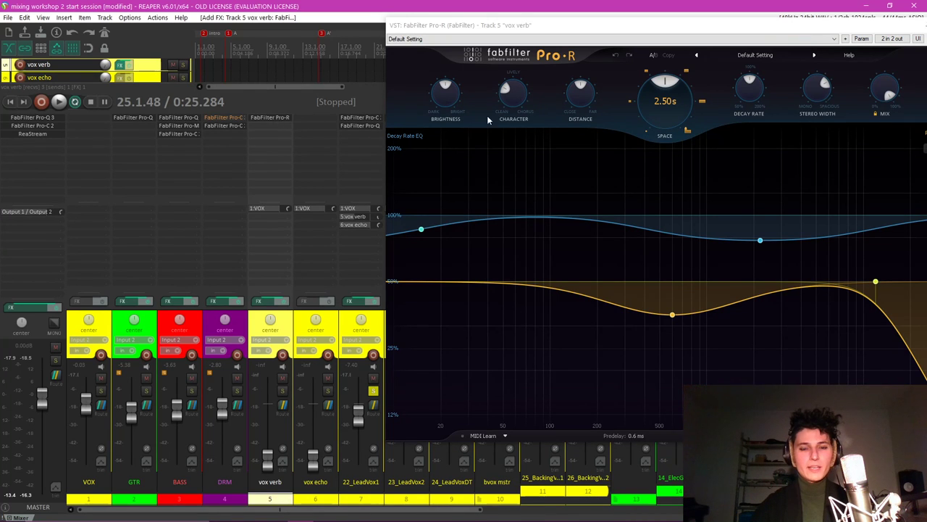
pyautogui.moveTo(492, 24); pyautogui.dragTo(169, 13)
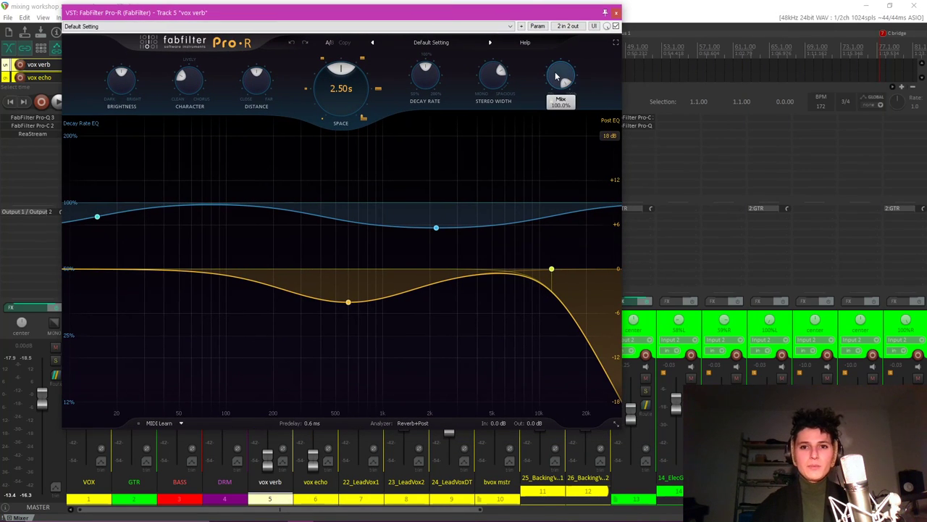
pyautogui.scroll(-6, 346, 123)
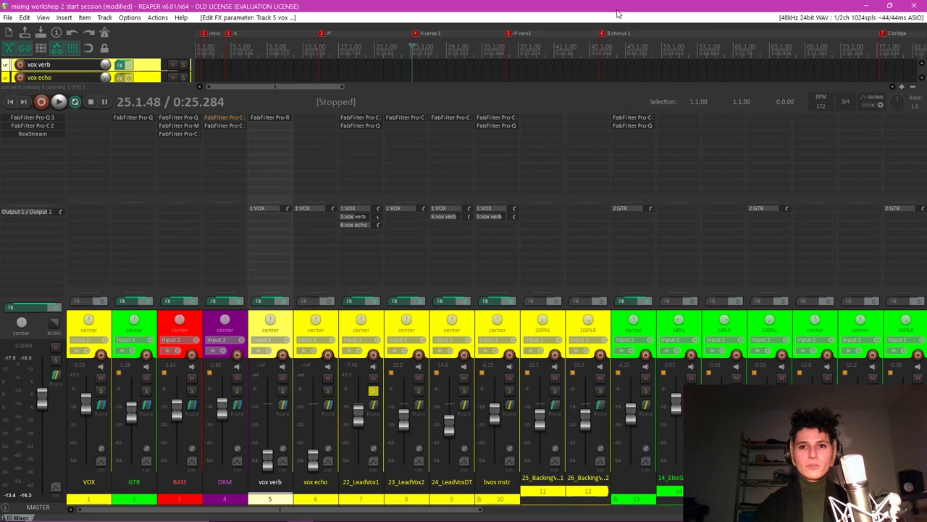
pyautogui.click(616, 12)
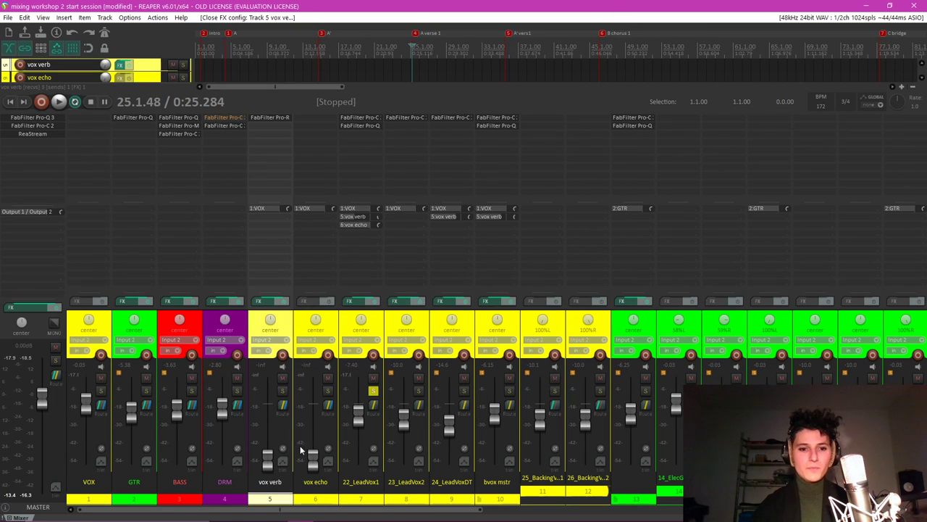
# Set the vox verb fader and the 22_LeadVox1 send to vox verb both to 0.00 dB.
pyautogui.moveTo(267, 465); pyautogui.dragTo(268, 410)
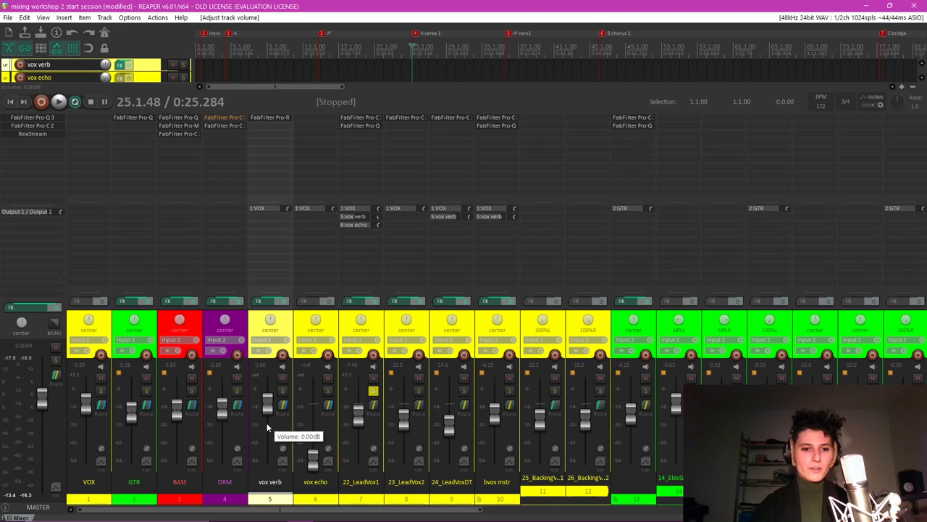
pyautogui.moveTo(272, 410)
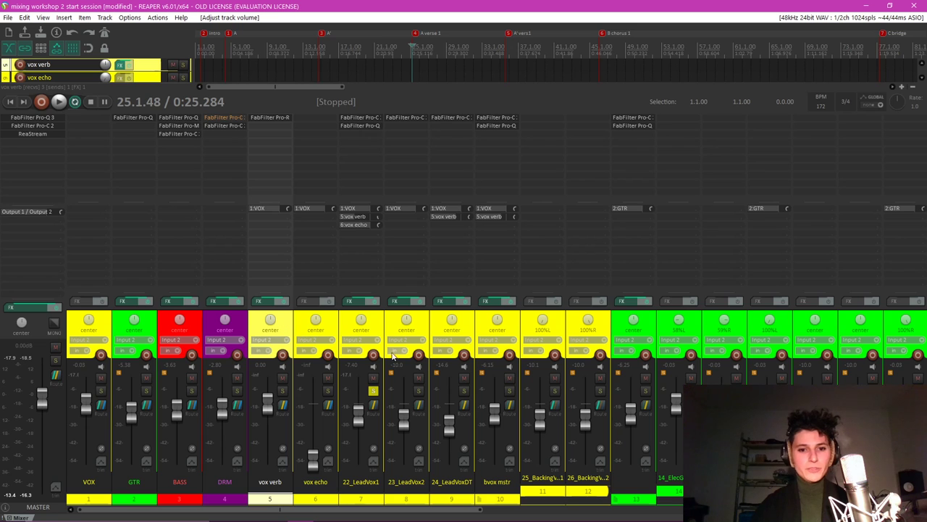
pyautogui.click(375, 324)
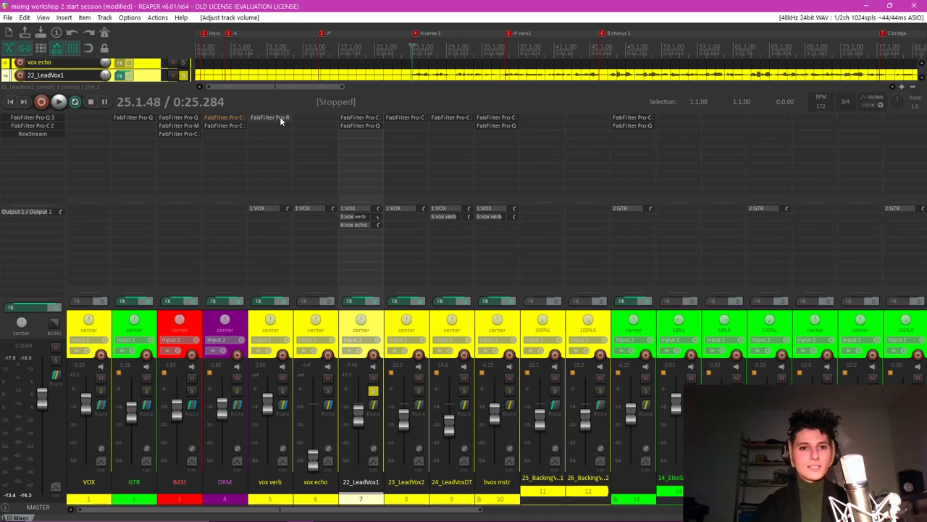
pyautogui.doubleClick(378, 216)
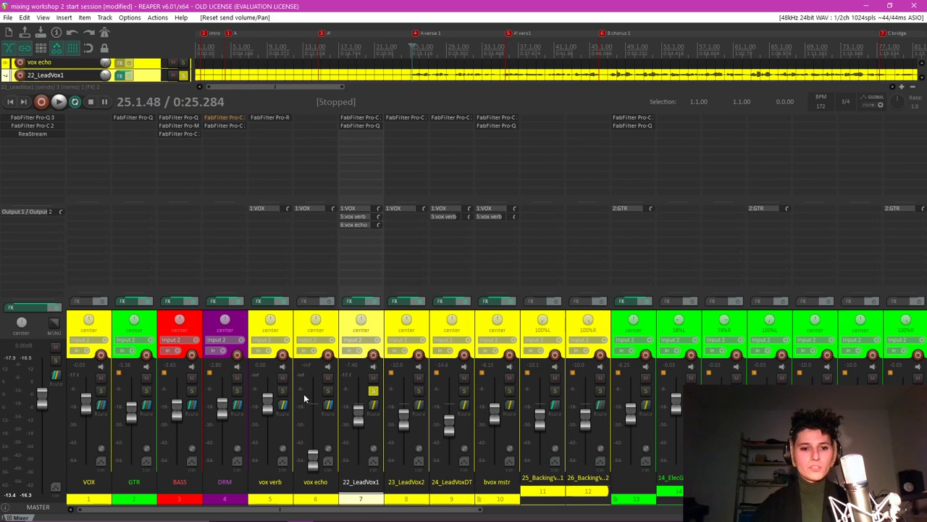
# Play the soloed vocal and shorten Space to about 1.59 s in the vox verb track's Pro-R.
pyautogui.press('space')
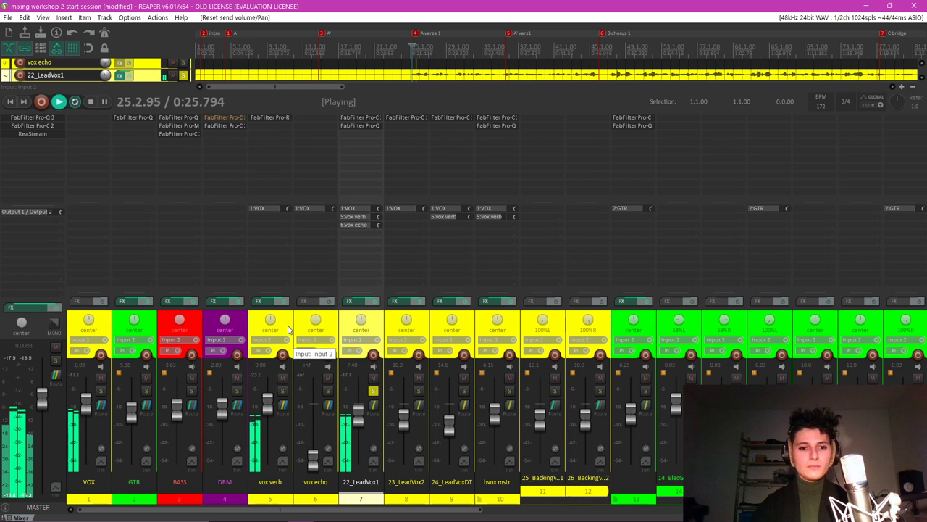
pyautogui.click(276, 125)
pyautogui.click(278, 118)
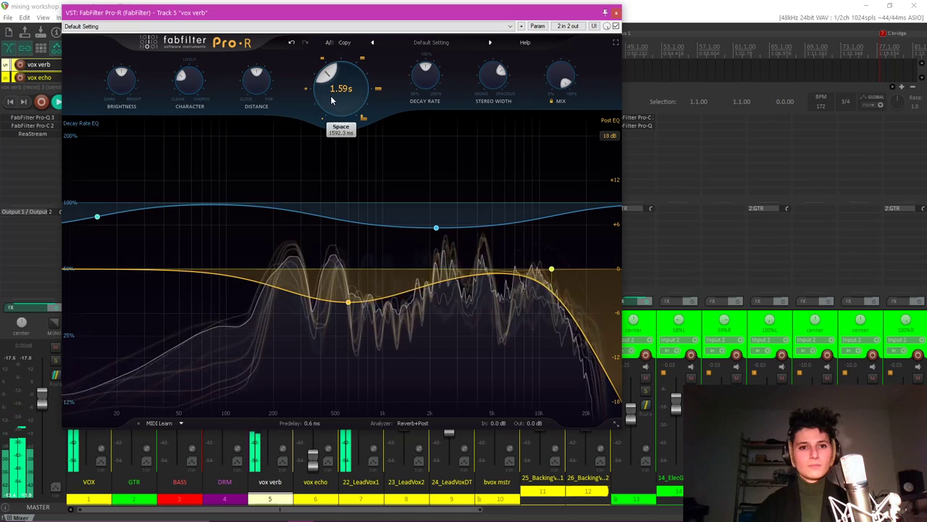
pyautogui.moveTo(313, 425); pyautogui.dragTo(313, 391)
# Audition the vox verb track on its own, return the solo to 22_LeadVox1 and stop playback.
pyautogui.press('Escape')
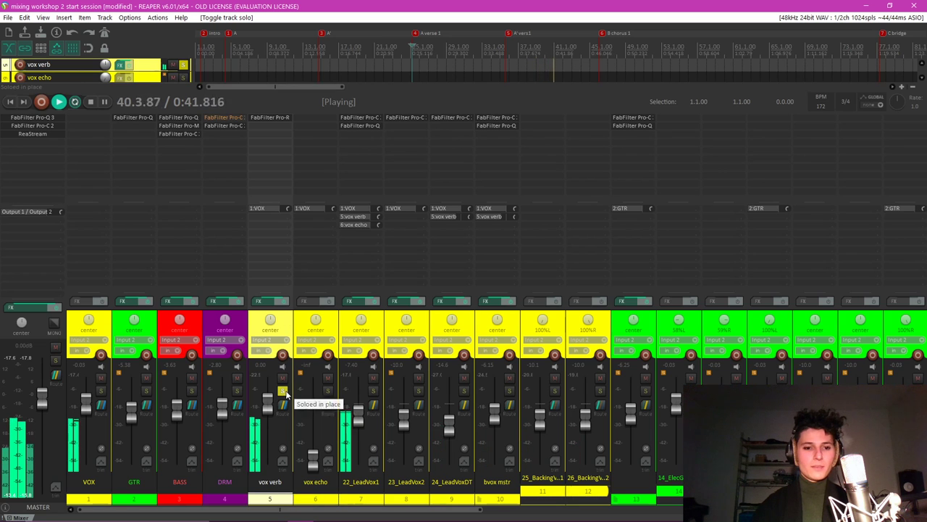
pyautogui.click(373, 392)
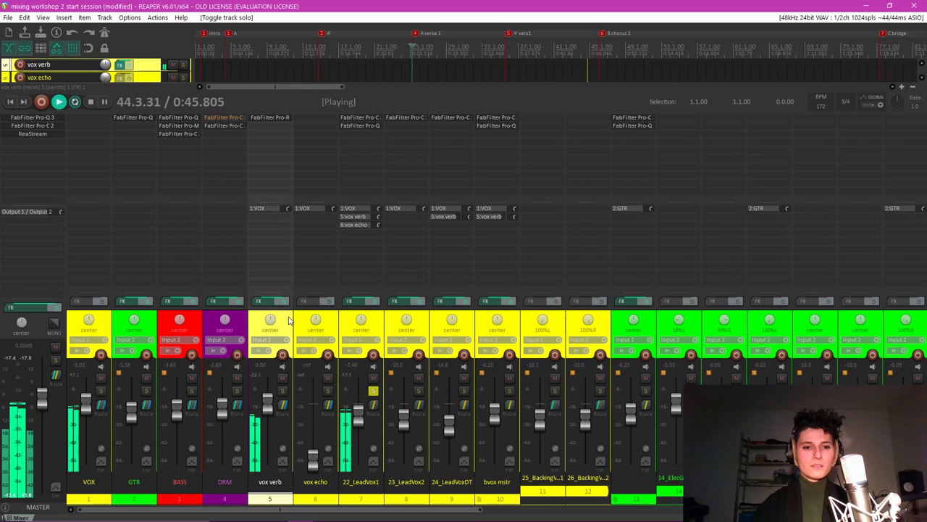
pyautogui.press('space')
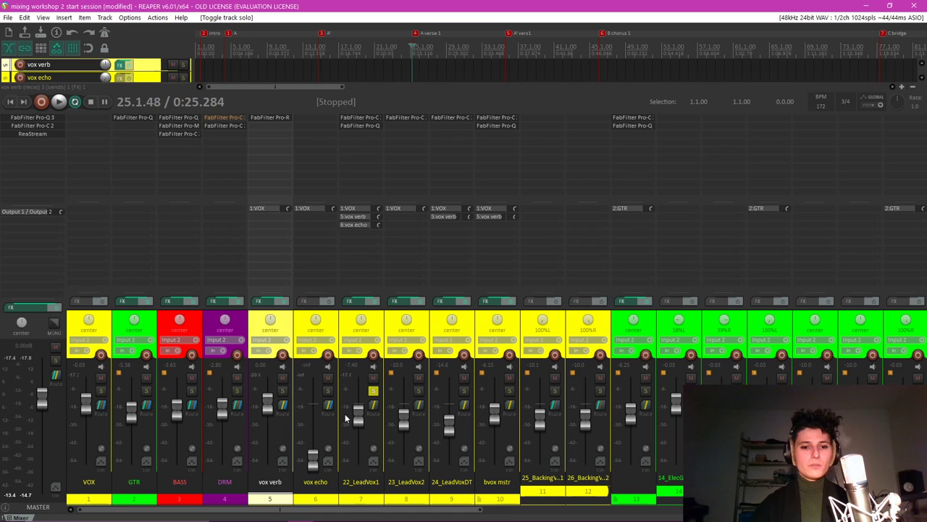
pyautogui.moveTo(357, 418)
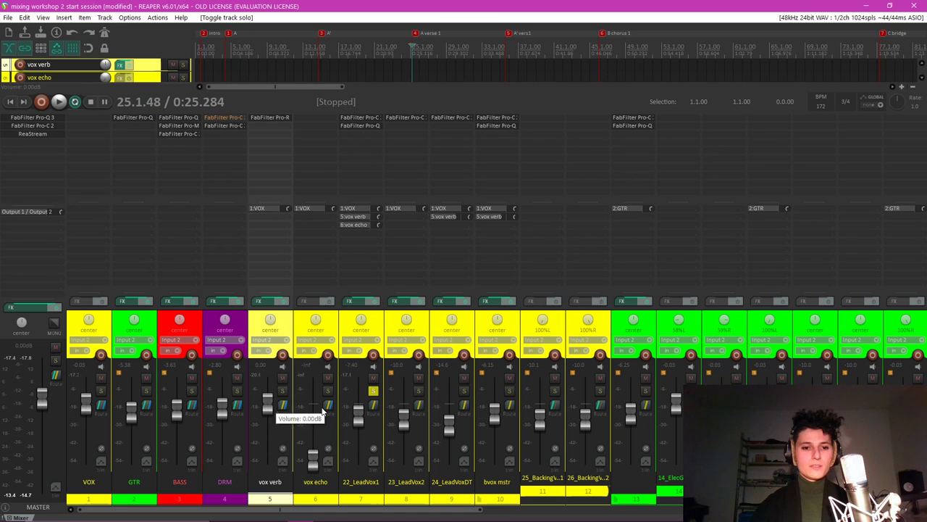
pyautogui.click(355, 353)
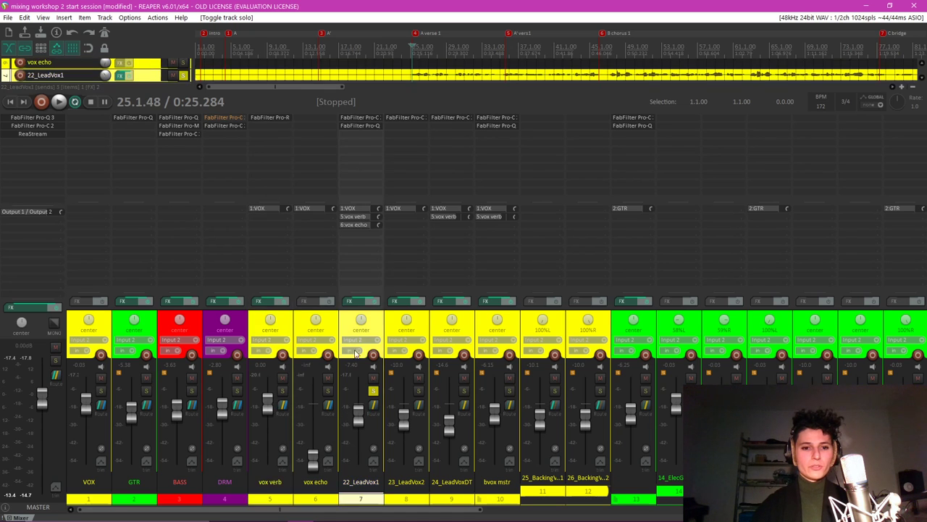
pyautogui.click(281, 321)
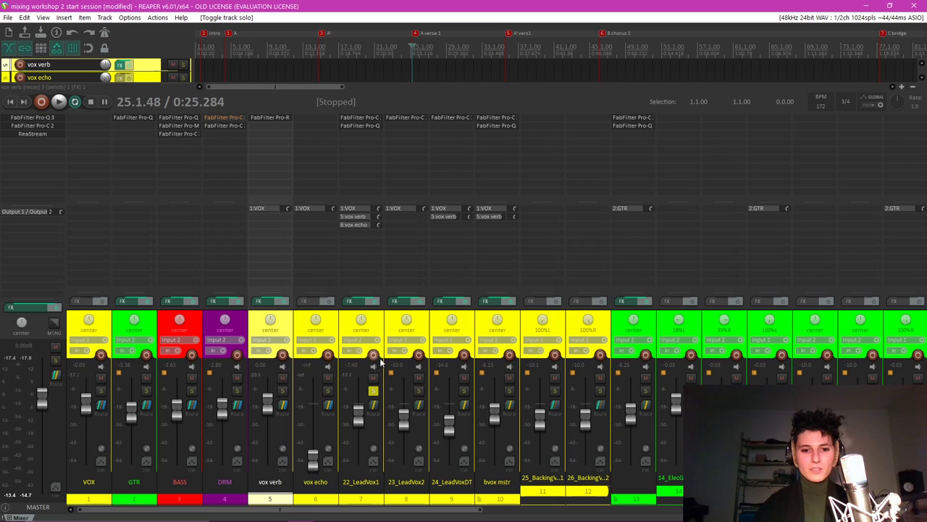
# Lower the 22_LeadVox1 send to vox verb to -inf dB and unsolo the lead vocal.
pyautogui.click(373, 328)
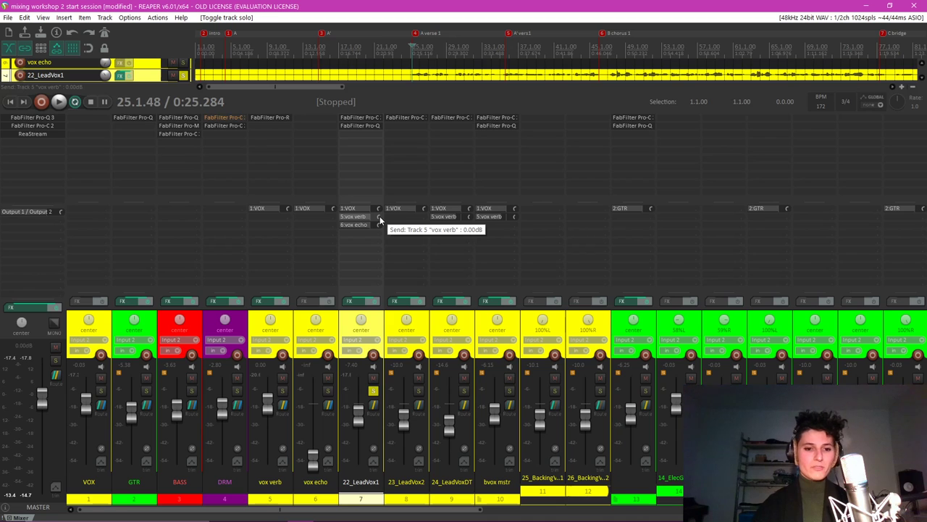
pyautogui.moveTo(380, 216); pyautogui.dragTo(380, 236)
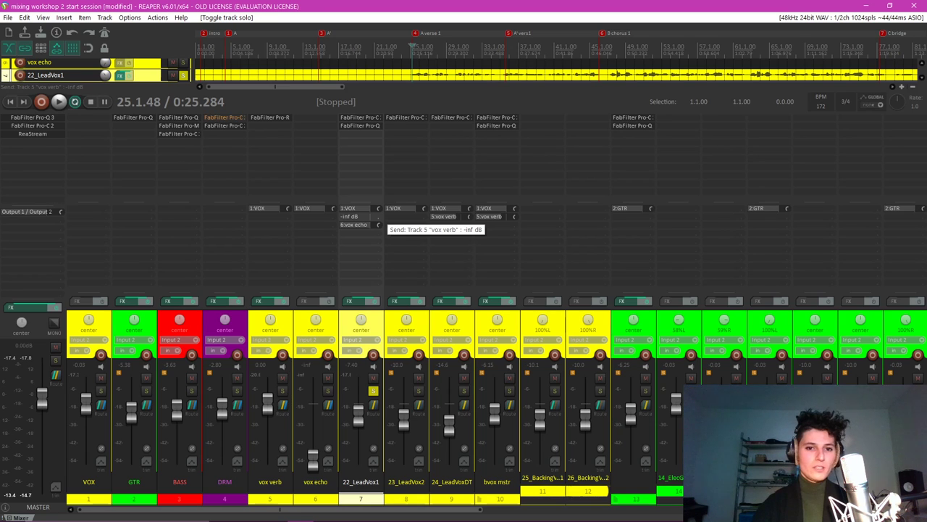
pyautogui.moveTo(380, 236); pyautogui.dragTo(380, 216)
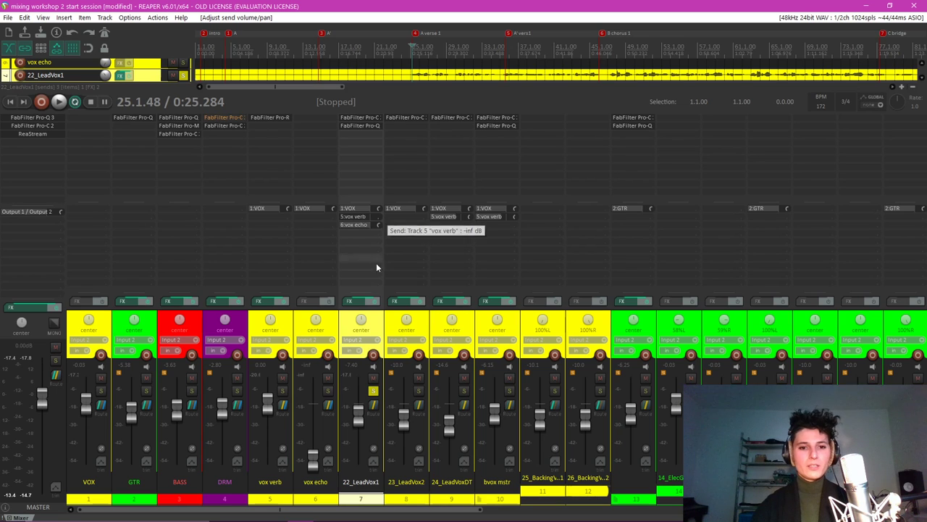
pyautogui.click(374, 392)
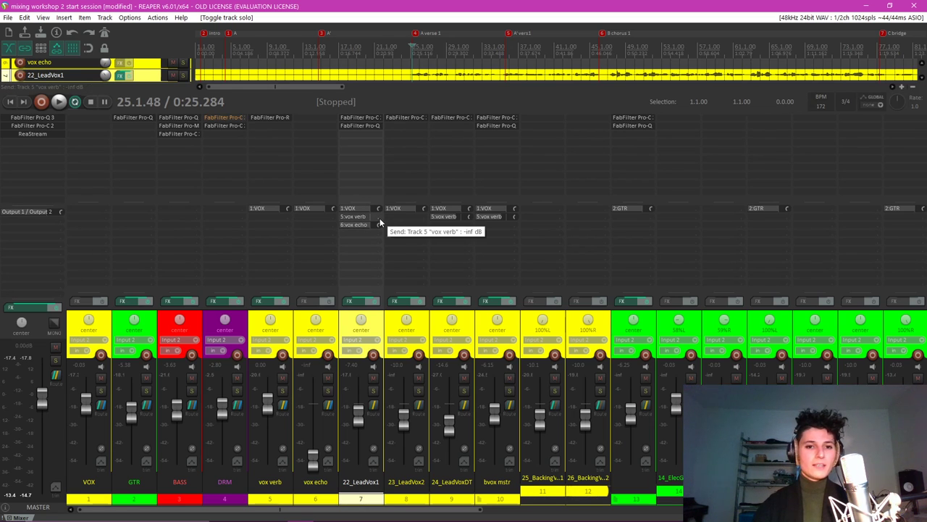
# Raise the 22_LeadVox1 send to vox verb to about -6 dB during full-mix playback and listen again from B chorus.
pyautogui.press('space')
pyautogui.moveTo(380, 219); pyautogui.dragTo(401, 218)
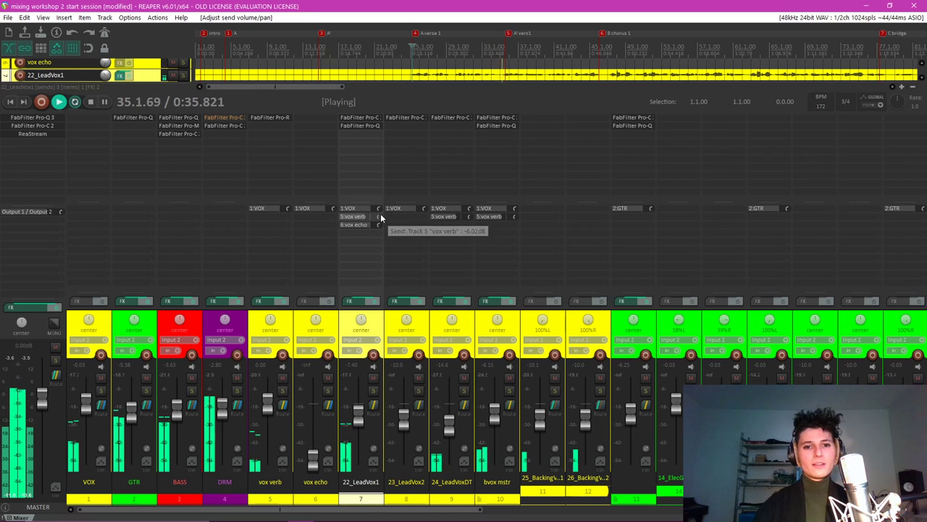
pyautogui.moveTo(379, 217); pyautogui.dragTo(379, 216)
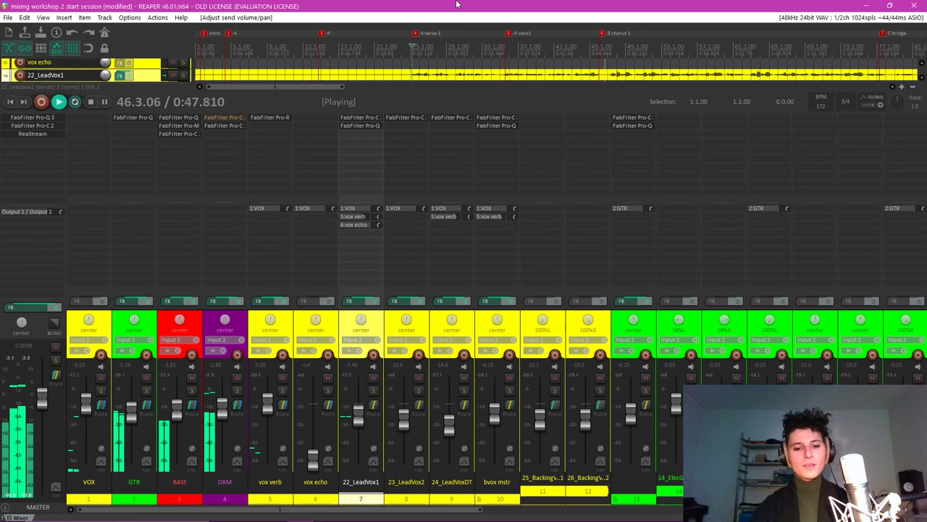
pyautogui.press('space')
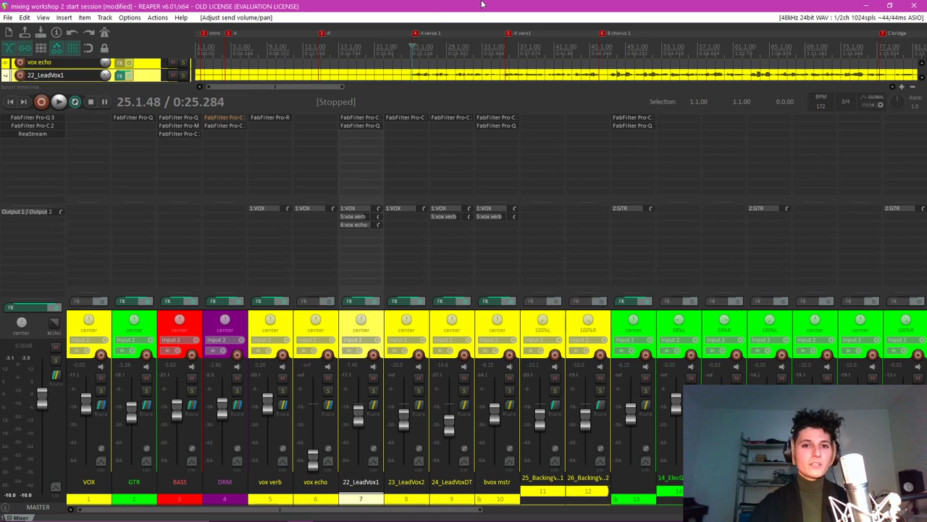
pyautogui.press('space')
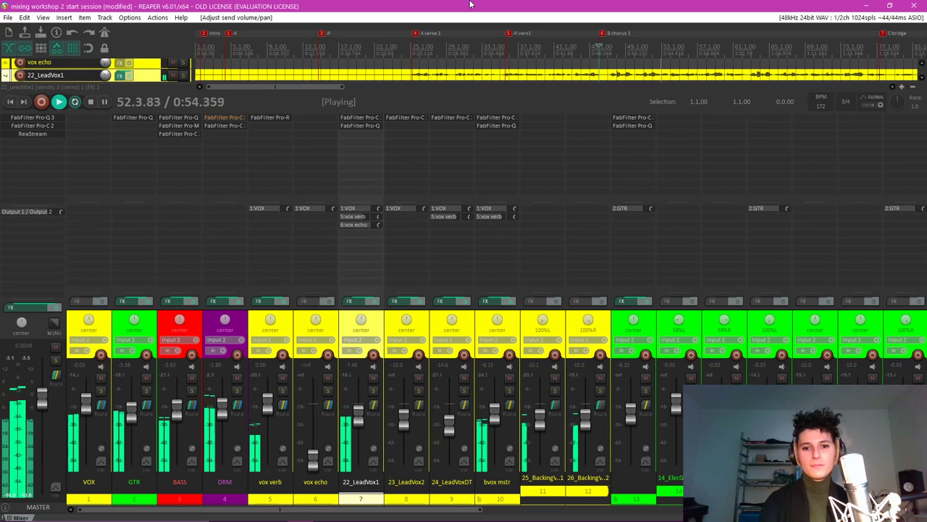
pyautogui.press('space')
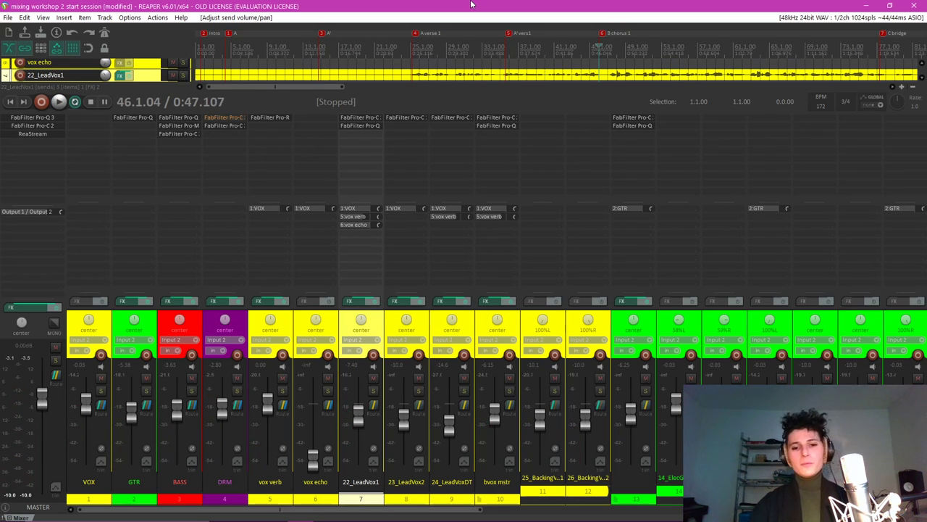
# Check the live stream's chat in the Firefox pop-out window and return to the REAPER mixer.
pyautogui.moveTo(326, 516)
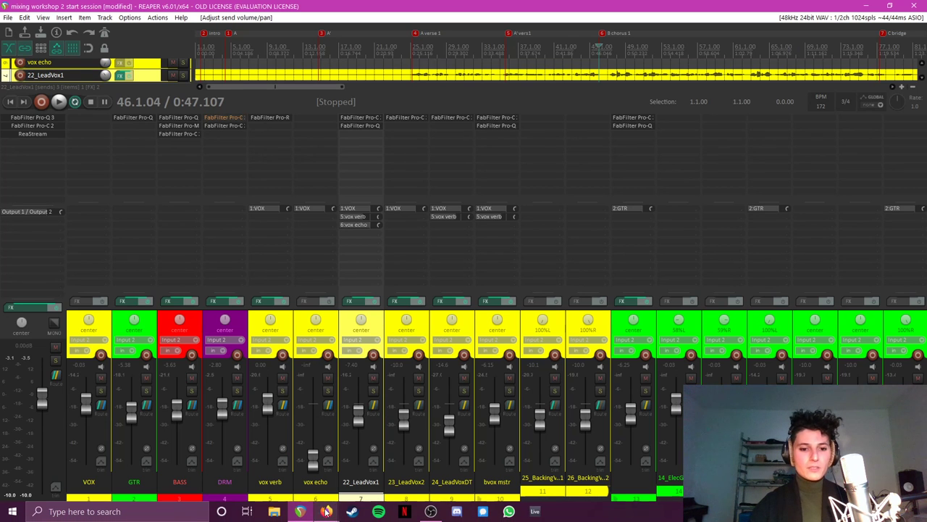
pyautogui.click(376, 472)
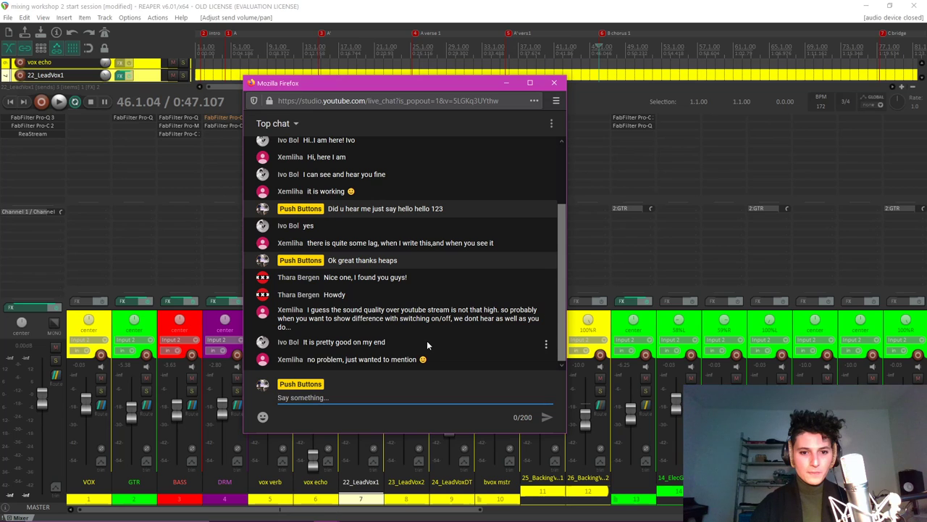
pyautogui.click(491, 4)
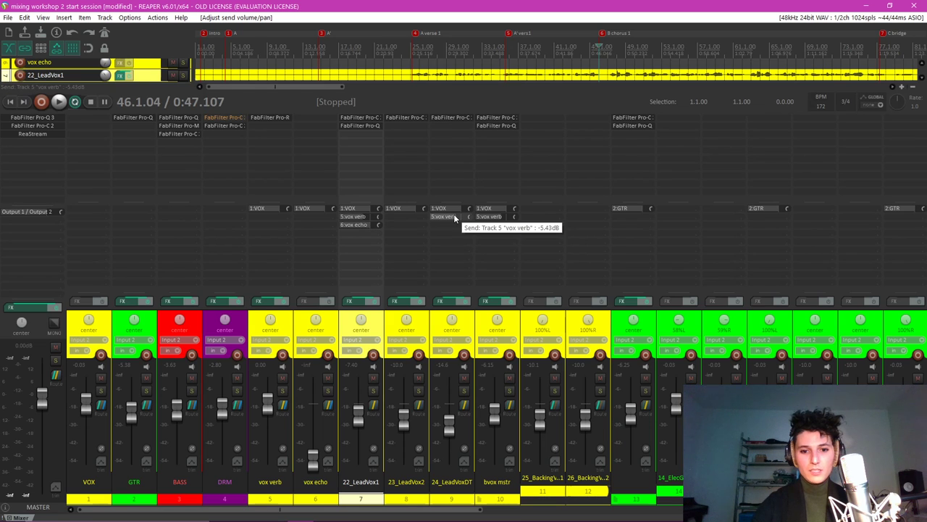
# Select 24_LeadVoxDT and play the full mix from the A' verse to hear its reverb send.
pyautogui.click(467, 316)
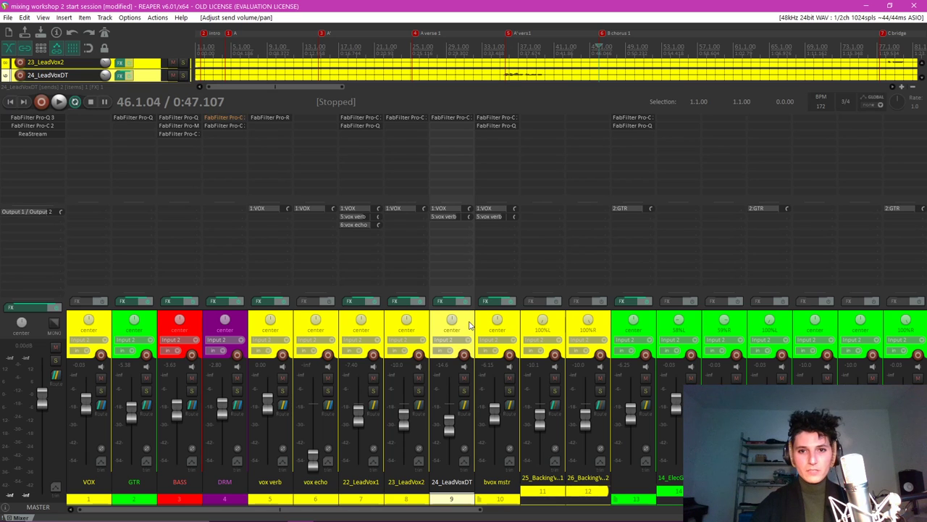
pyautogui.click(505, 45)
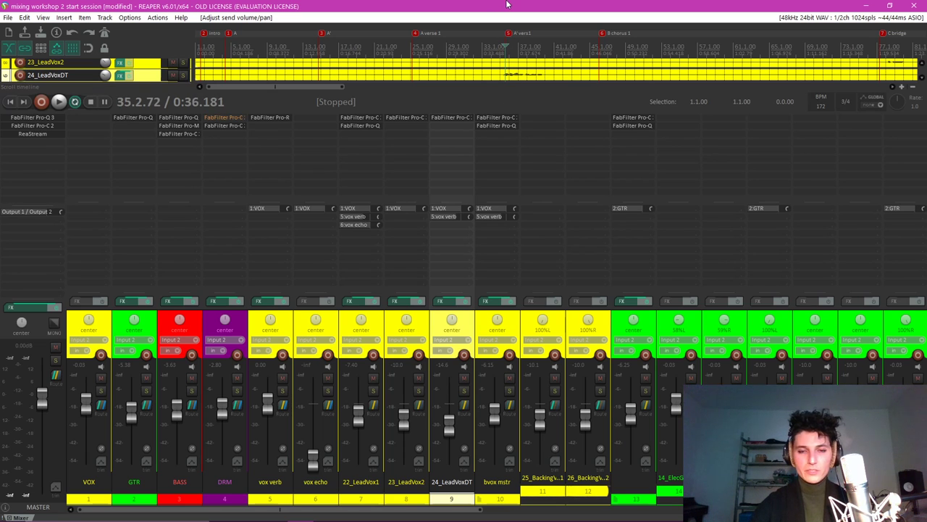
pyautogui.press('space')
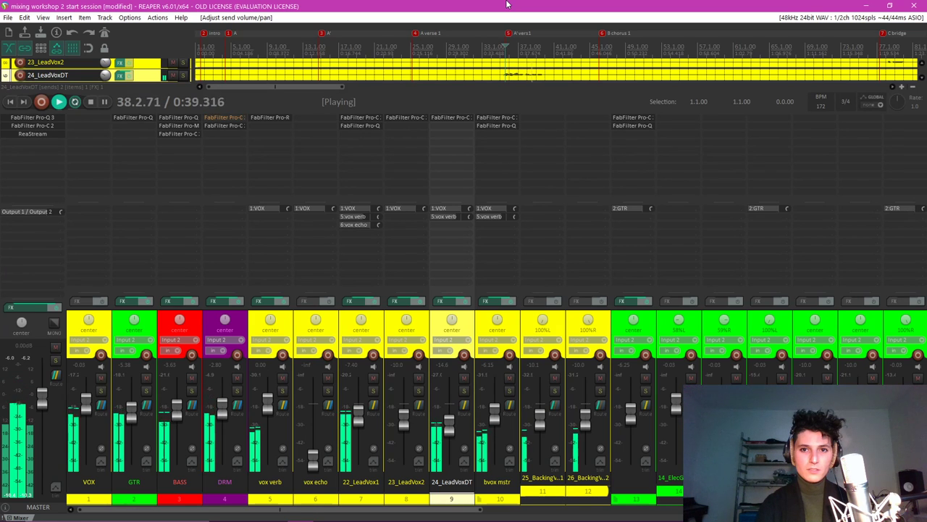
pyautogui.press('space')
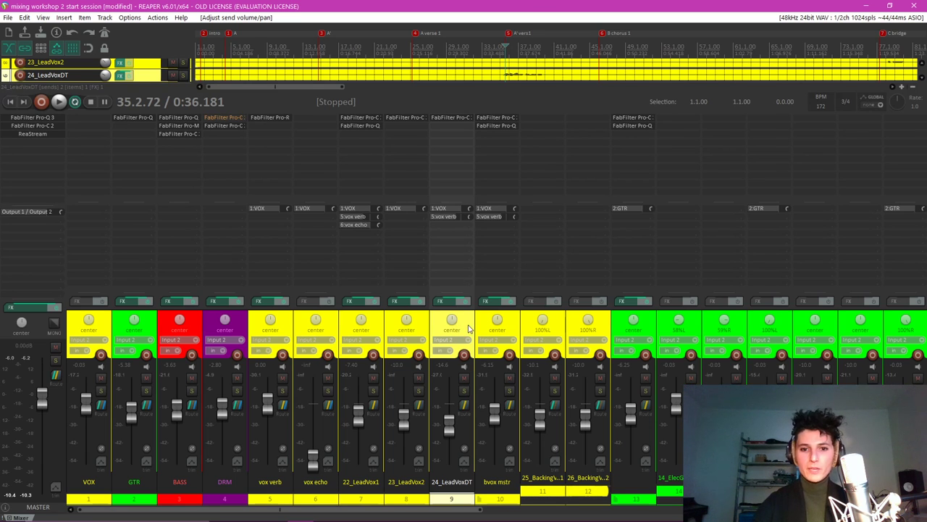
# Solo the bvox mstr track and play the backing vocals with their reverb from the A' verse.
pyautogui.click(506, 268)
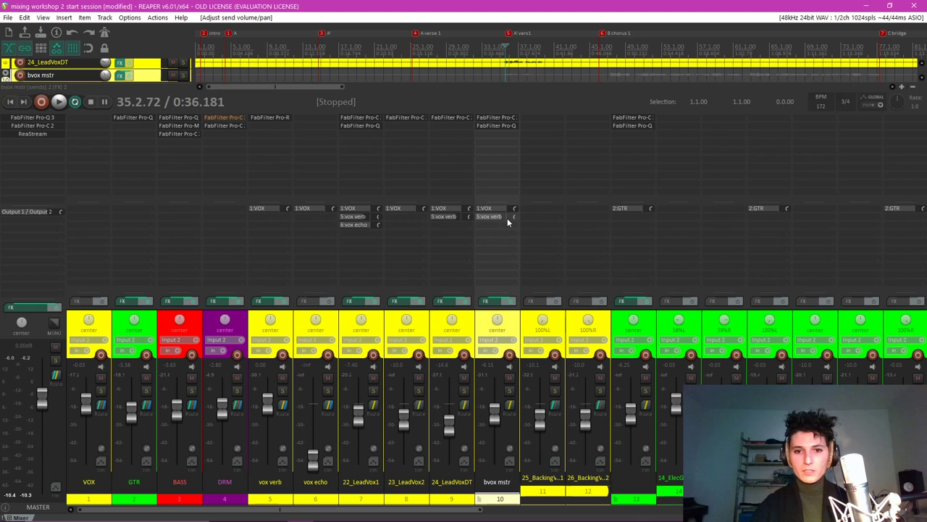
pyautogui.click(509, 391)
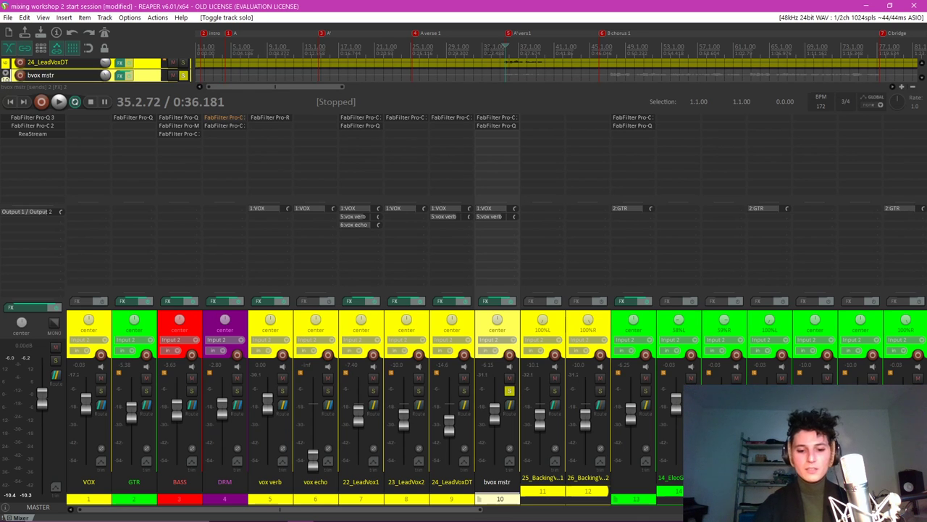
pyautogui.press('space')
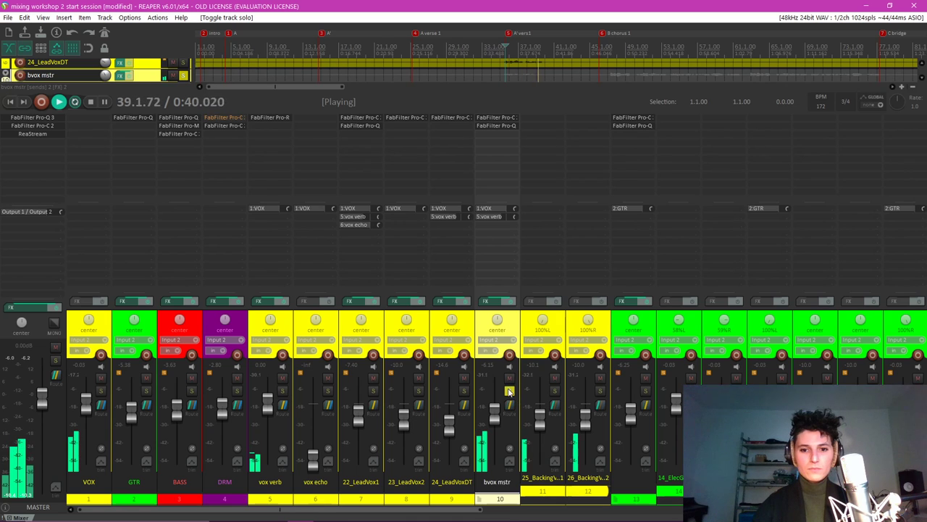
pyautogui.press('space')
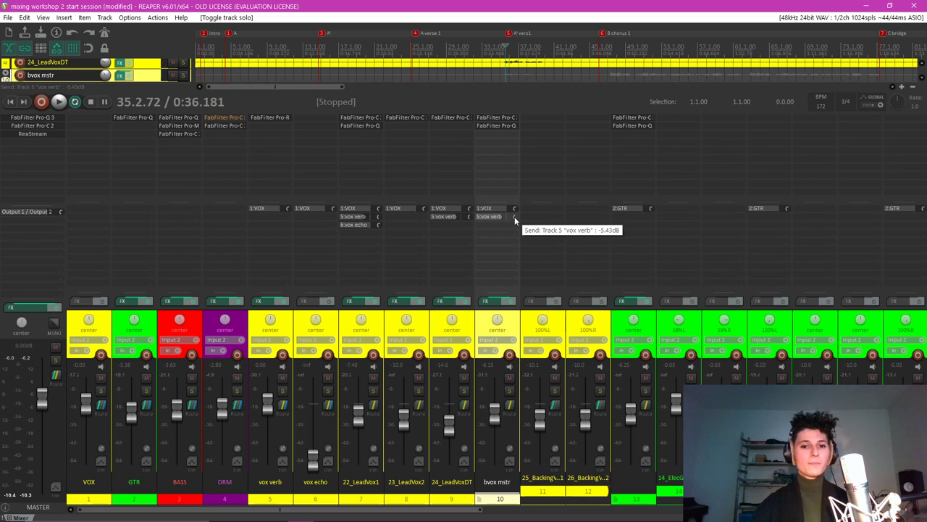
# Solo bvox mstr again and audition it with its send to vox verb raised to +4.62 dB.
pyautogui.click(510, 391)
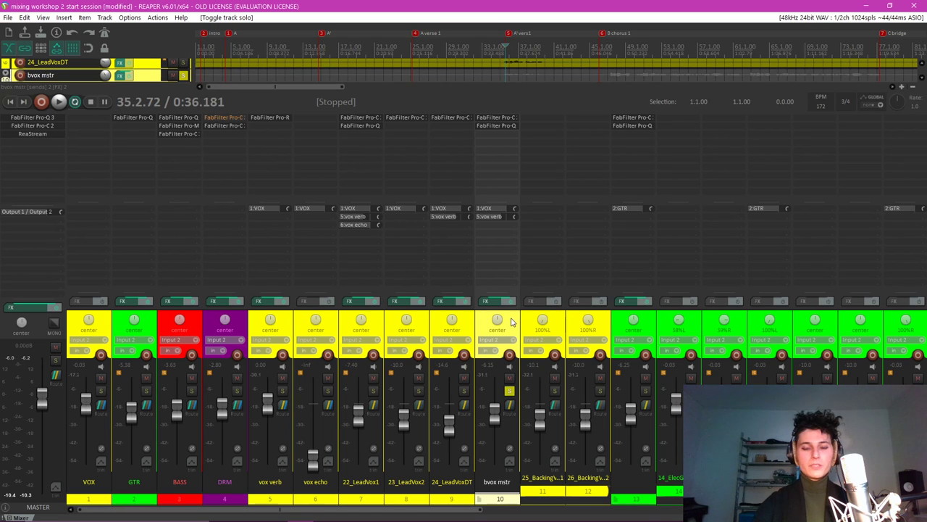
pyautogui.press('space')
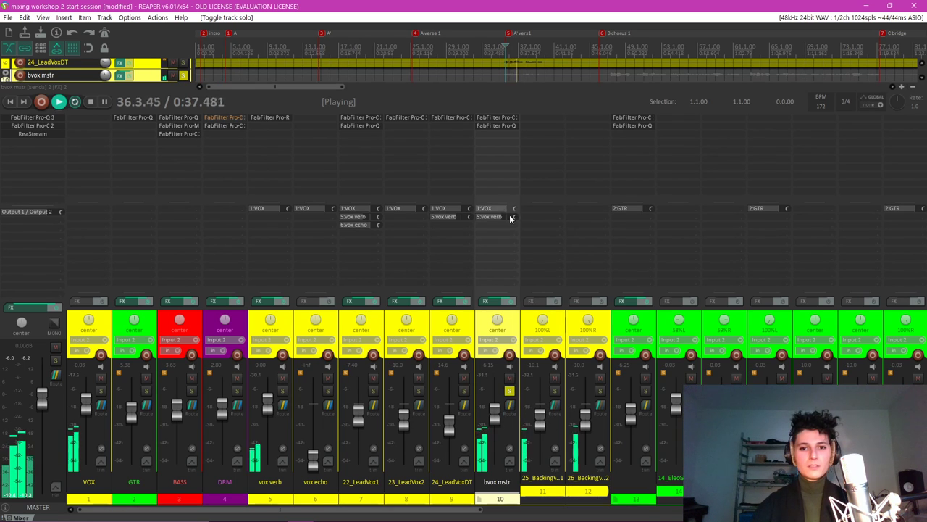
pyautogui.moveTo(514, 216)
pyautogui.scroll(5, 514, 216)
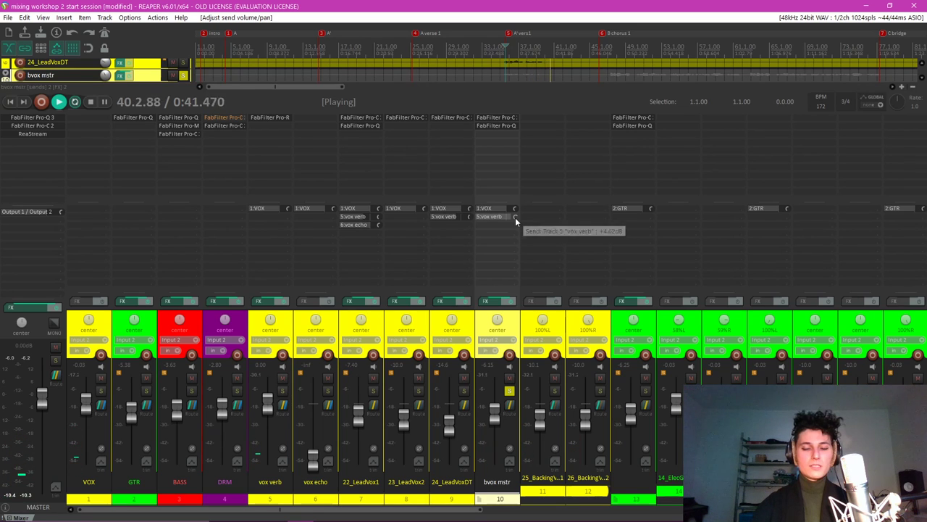
pyautogui.press('space')
pyautogui.press('space')
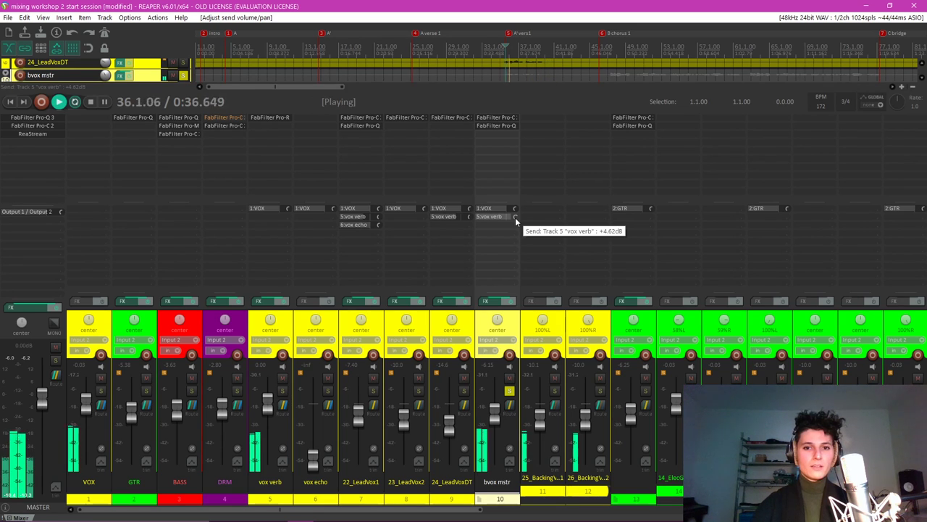
pyautogui.press('space')
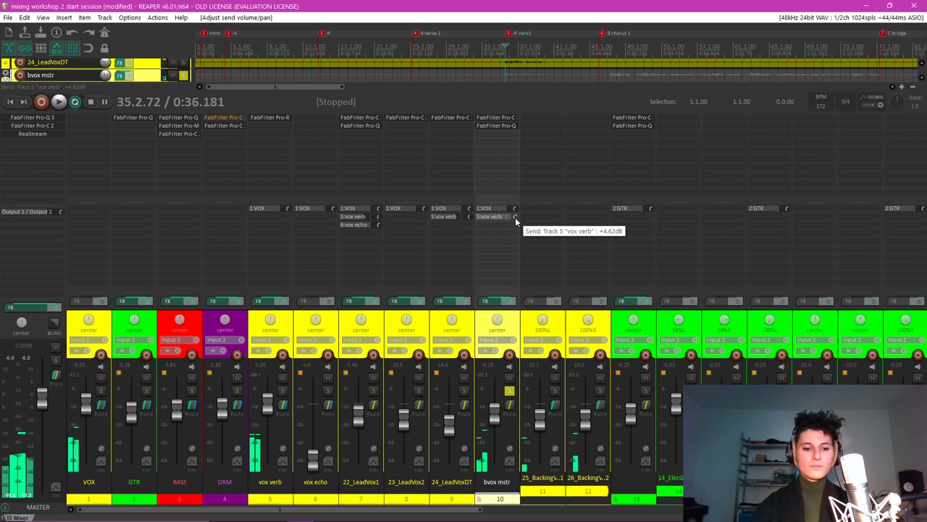
# Lower the bvox mstr send to vox verb and unsolo the track.
pyautogui.scroll(-10, 515, 217)
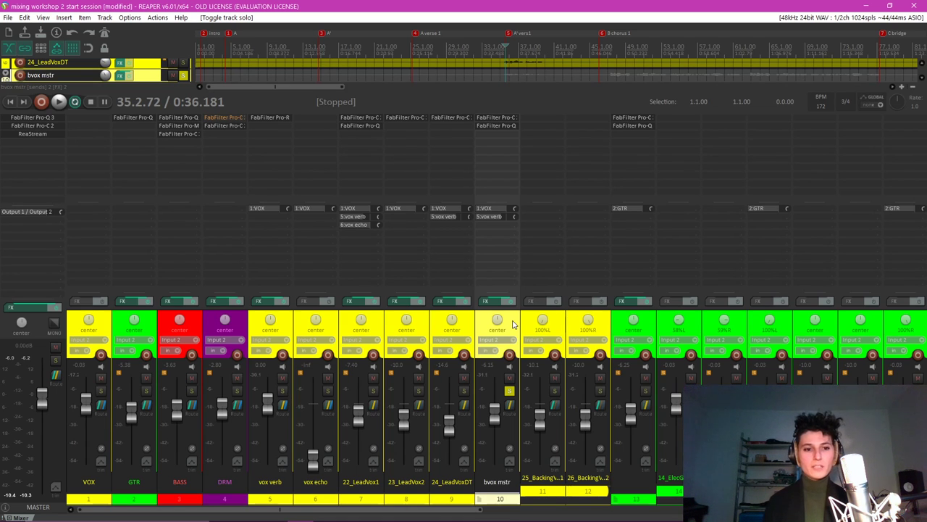
pyautogui.click(509, 392)
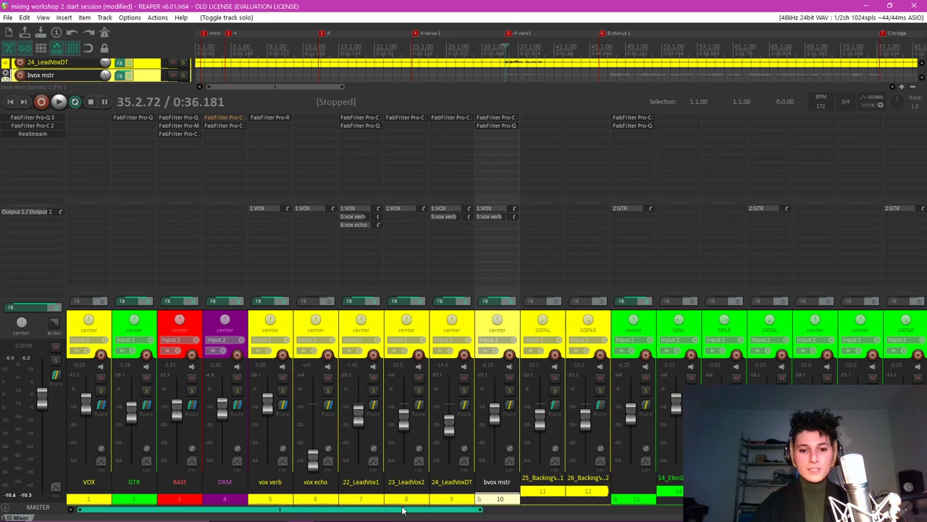
# Select the SNR MSTR track and play the full mix from the start of the song to hear the snare.
pyautogui.moveTo(404, 511); pyautogui.dragTo(835, 512)
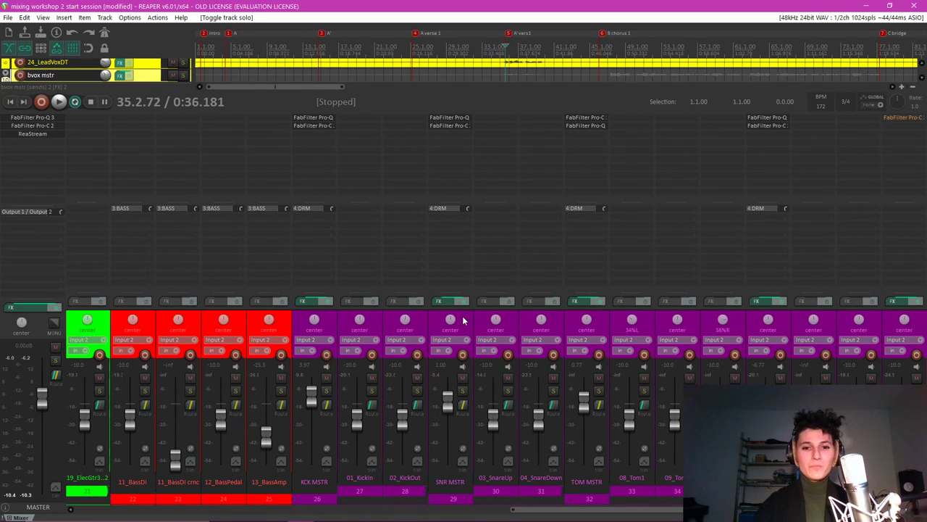
pyautogui.click(462, 320)
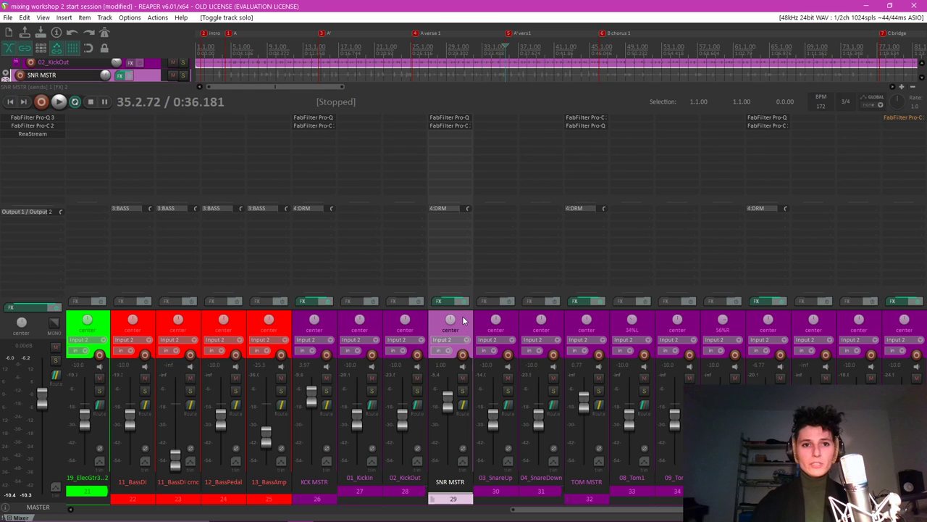
pyautogui.click(205, 38)
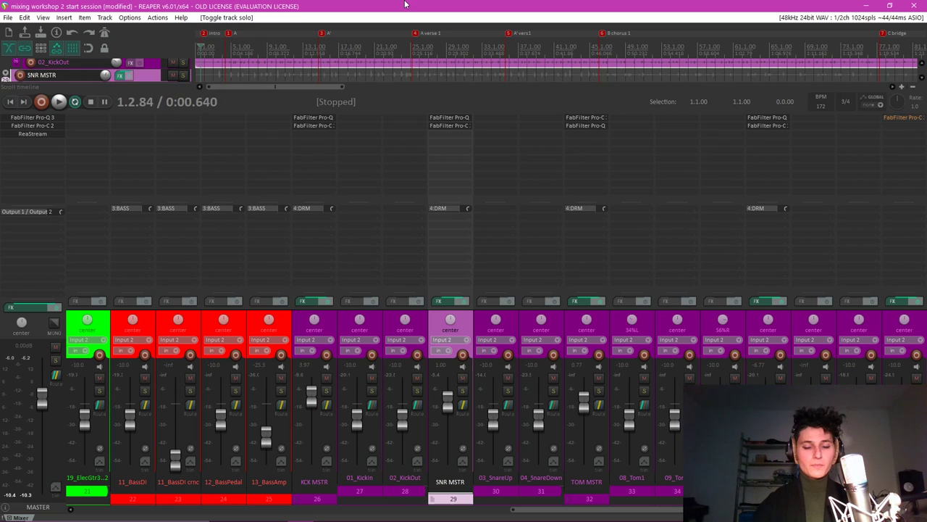
pyautogui.press('space')
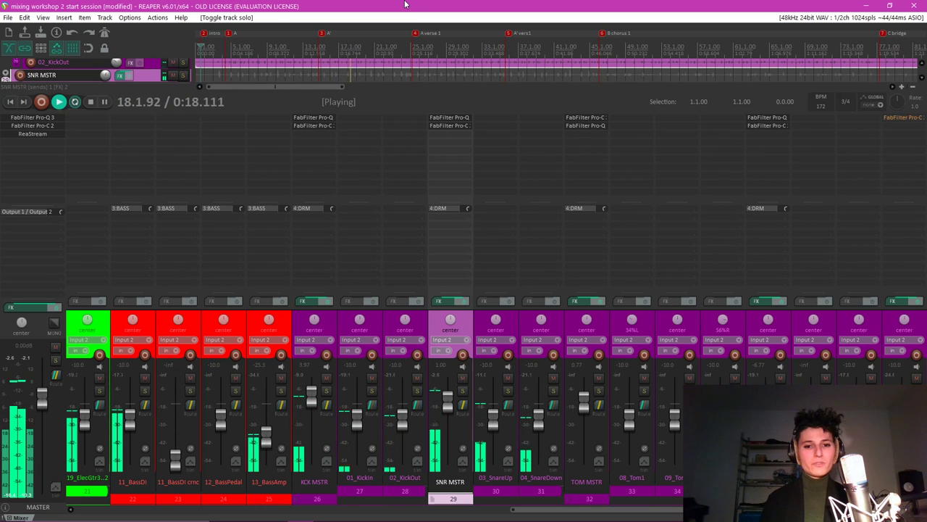
pyautogui.press('space')
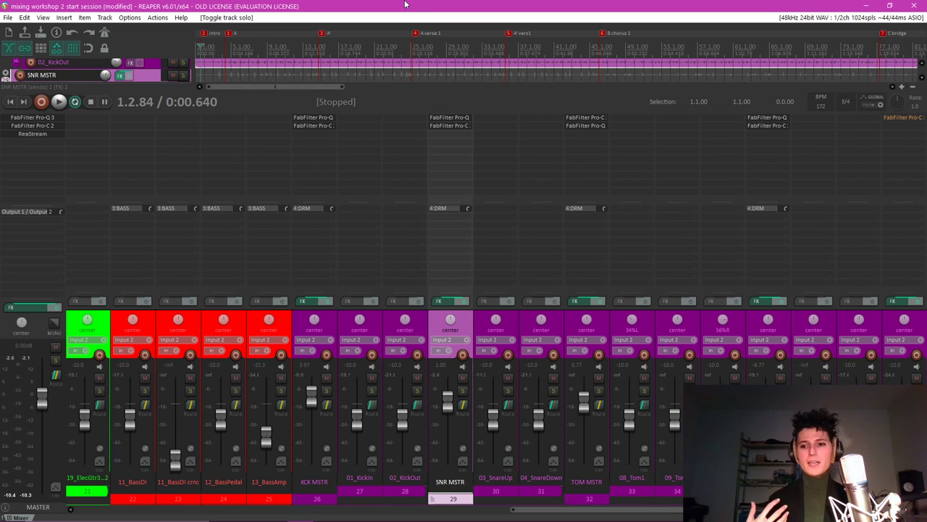
# Solo 07_DrumsRoom, play it from the start of the song, stop and unsolo it.
pyautogui.click(923, 332)
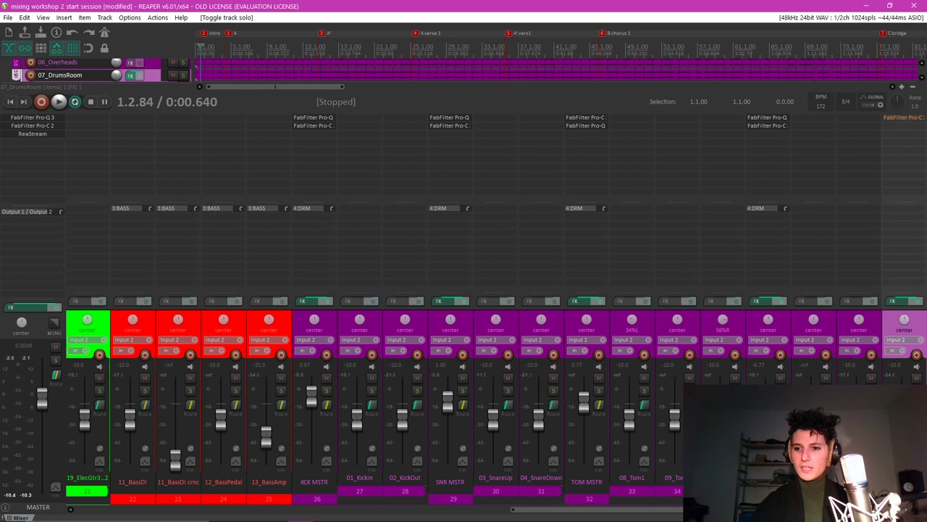
pyautogui.press('s')
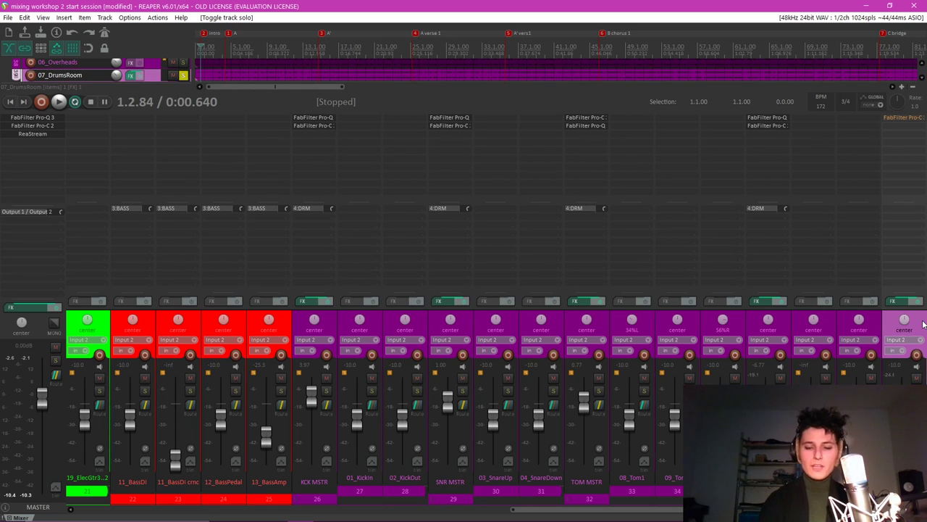
pyautogui.press('space')
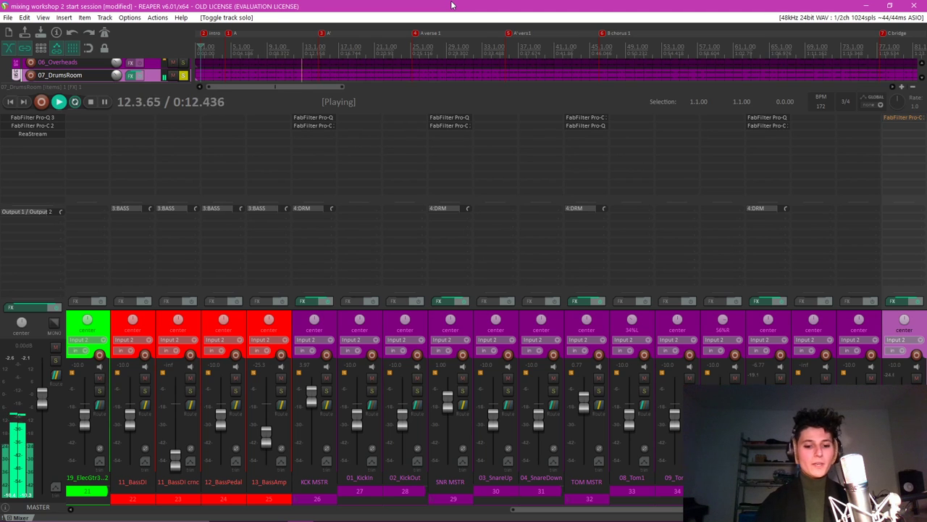
pyautogui.press('space')
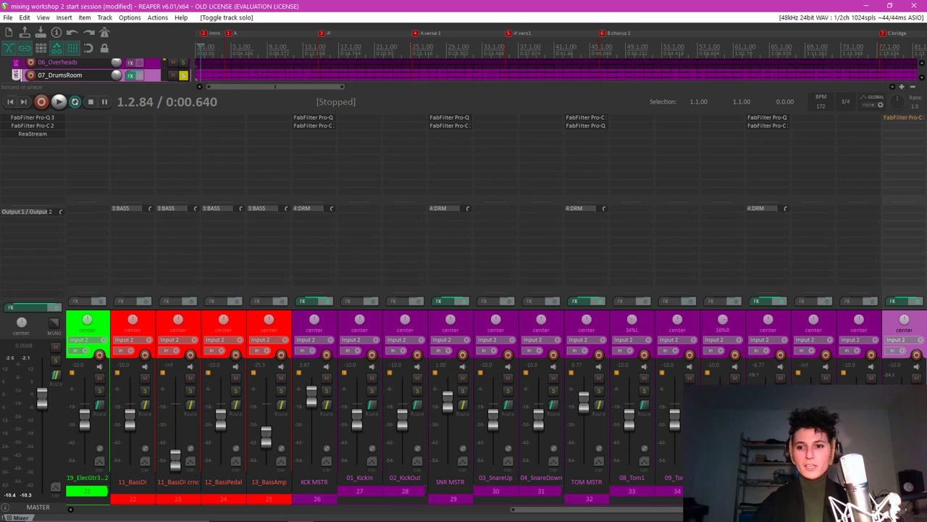
pyautogui.click(914, 355)
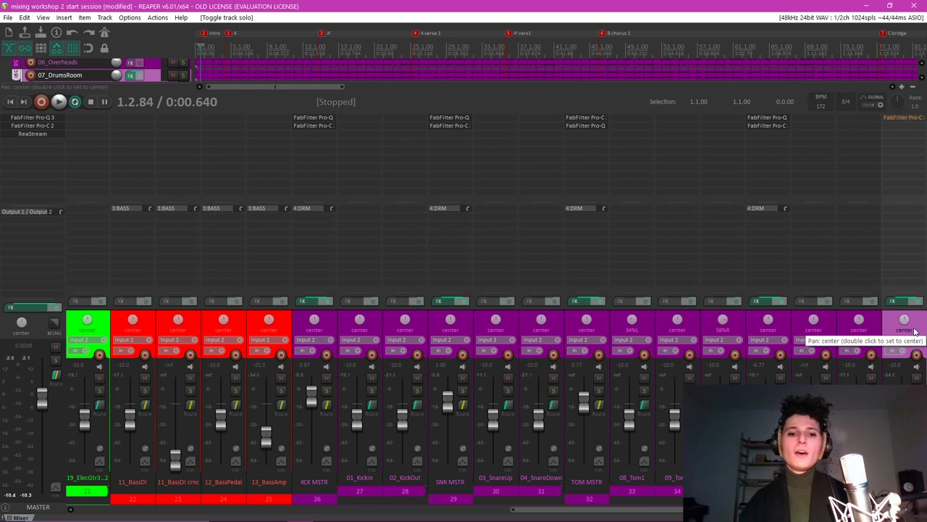
# Add the FabFilter Pro-R reverb to the SNR MSTR track and close its plug-in window.
pyautogui.click(458, 339)
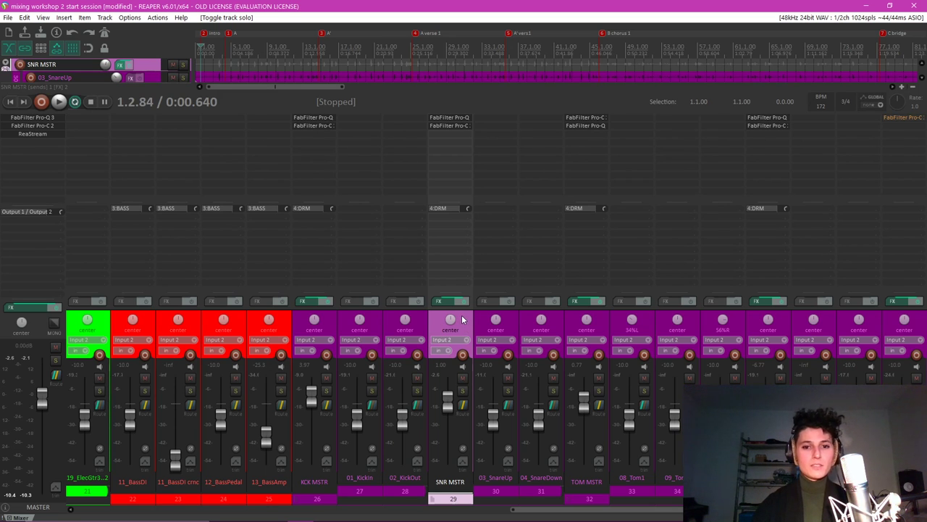
pyautogui.doubleClick(456, 134)
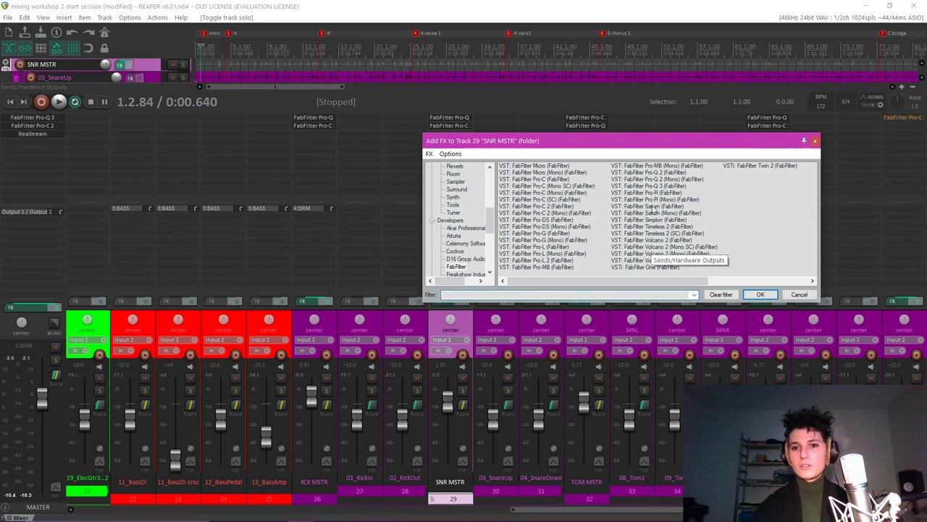
pyautogui.doubleClick(652, 193)
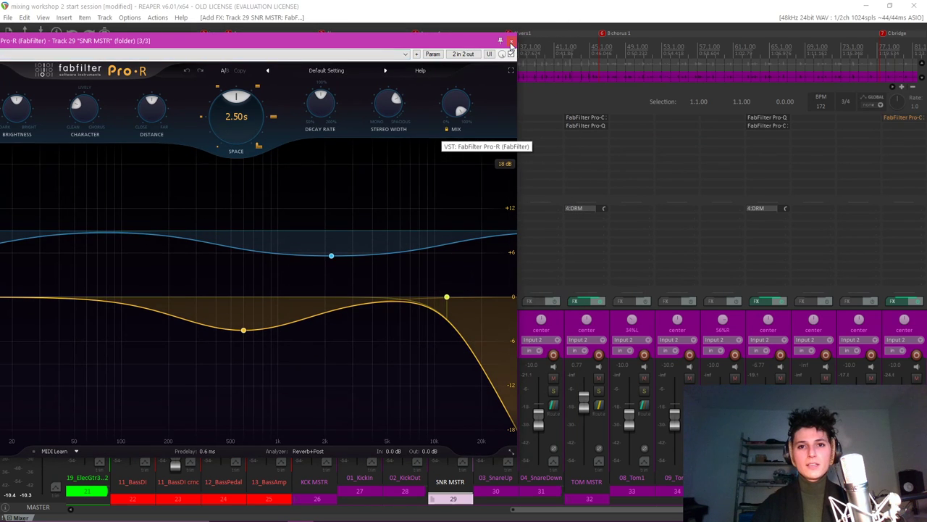
pyautogui.click(513, 45)
# Solo SNR MSTR, reopen its FabFilter Pro-R and lower the reverb's Mix to about 50%.
pyautogui.click(462, 391)
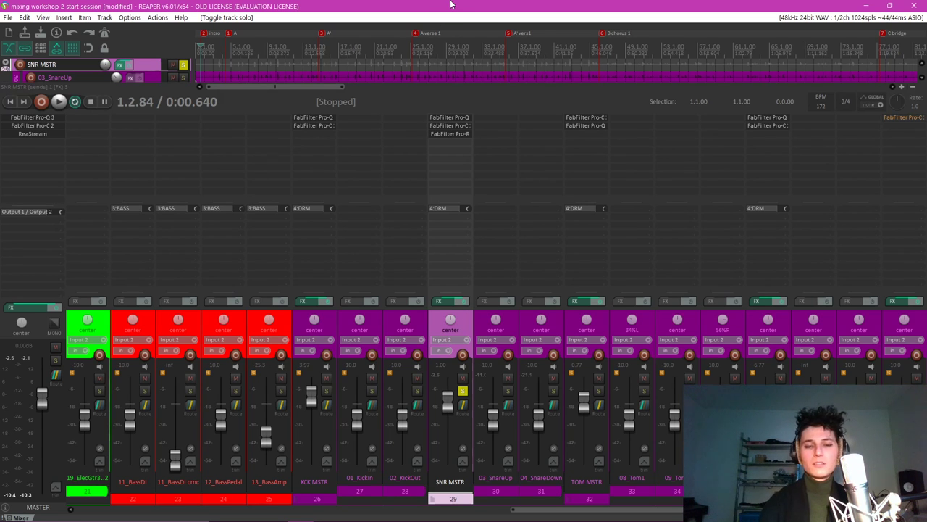
pyautogui.click(450, 134)
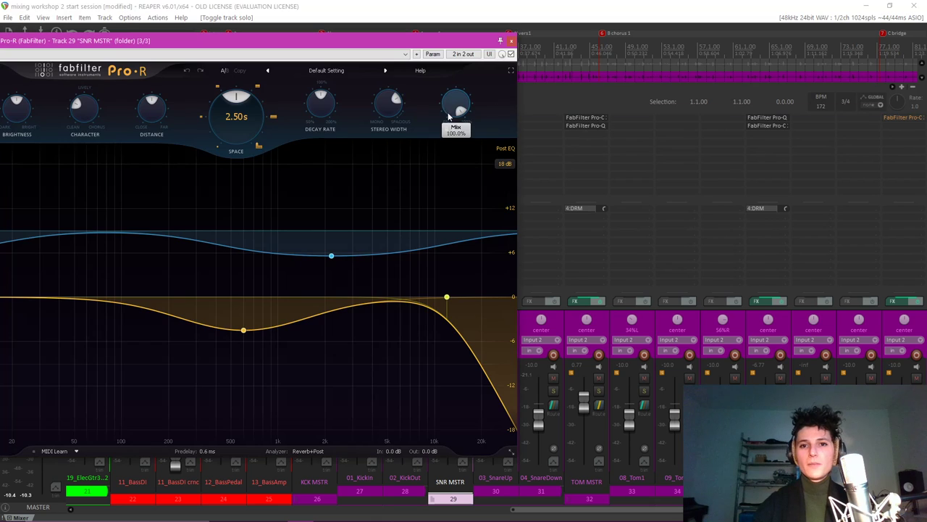
pyautogui.moveTo(452, 107); pyautogui.dragTo(449, 174)
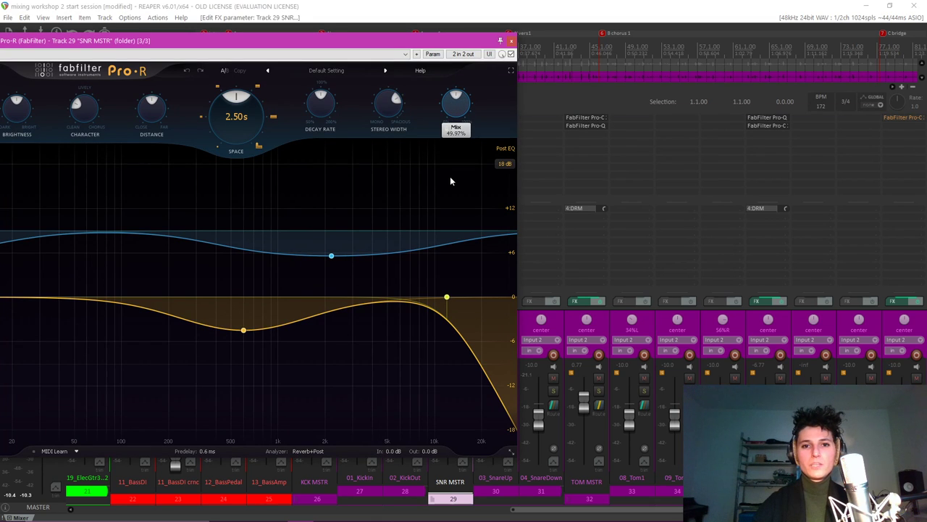
pyautogui.moveTo(398, 44); pyautogui.dragTo(562, 27)
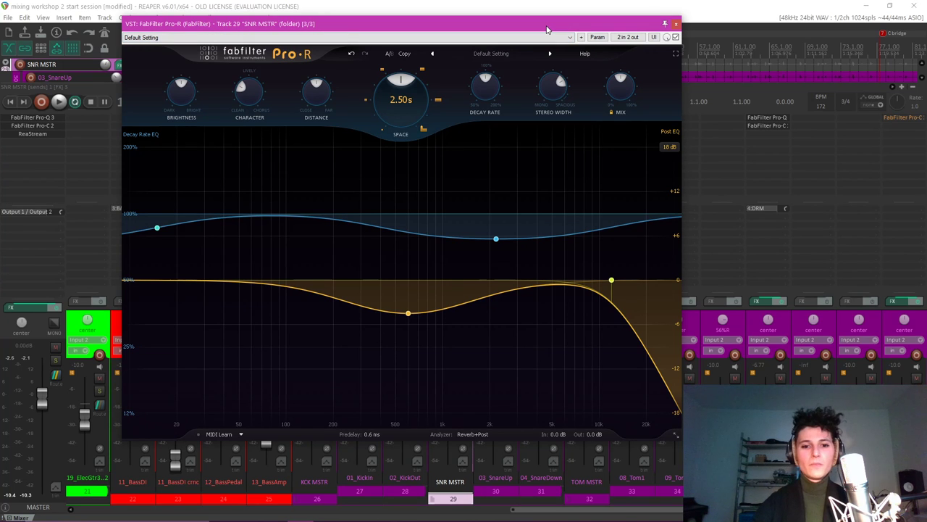
# Play the soloed snare, shorten Pro-R's Space to 0.85 s, raise its Brightness to 100% and stop playback.
pyautogui.press('space')
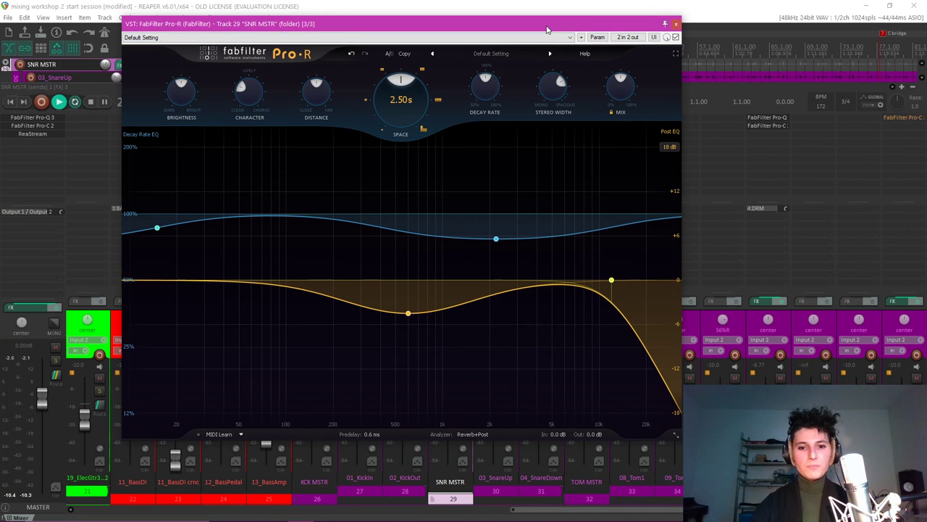
pyautogui.moveTo(402, 98)
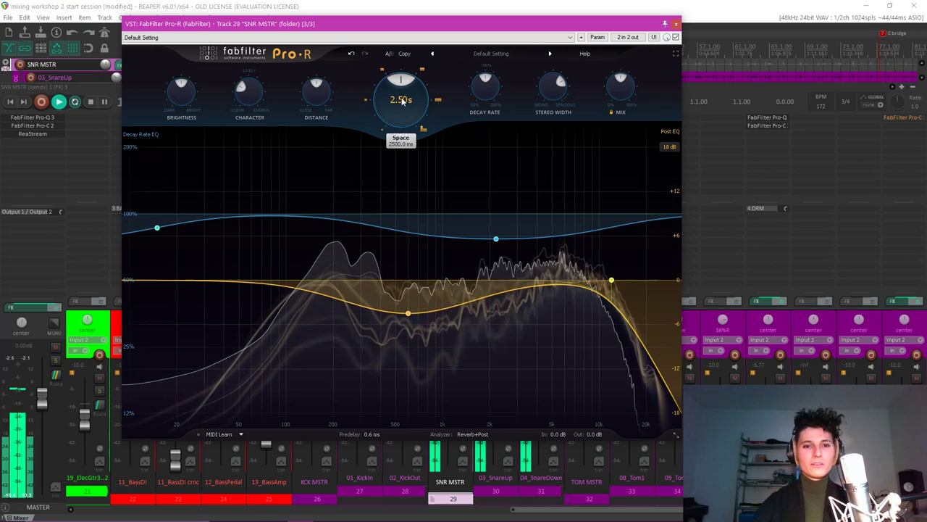
pyautogui.moveTo(402, 101); pyautogui.dragTo(399, 150)
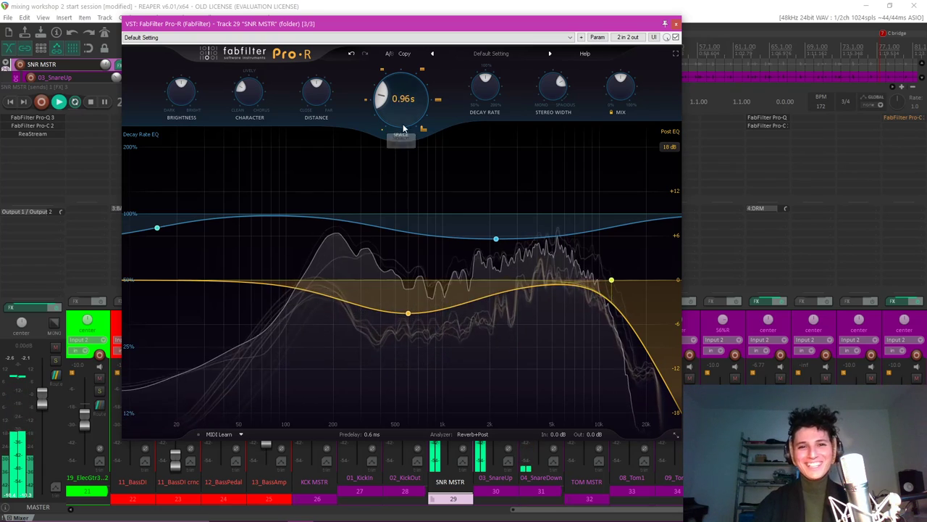
pyautogui.moveTo(403, 109); pyautogui.dragTo(400, 118)
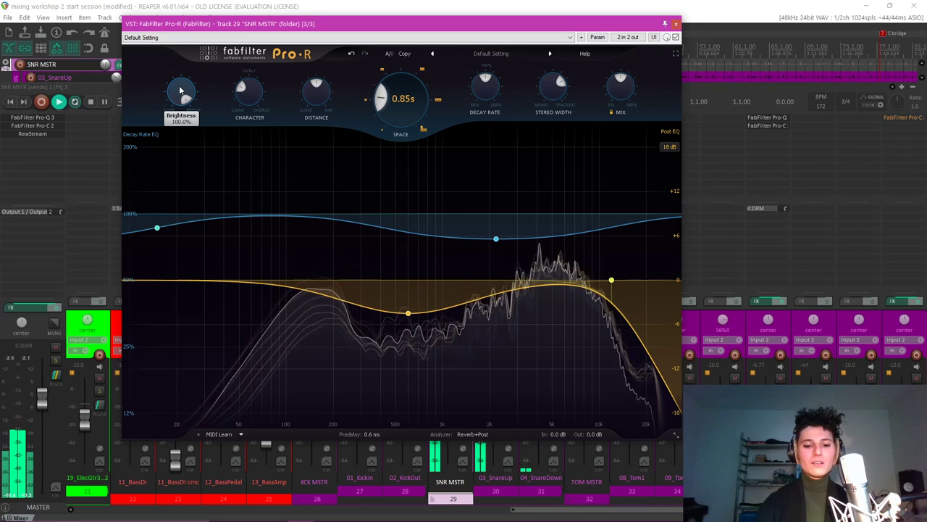
pyautogui.press('space')
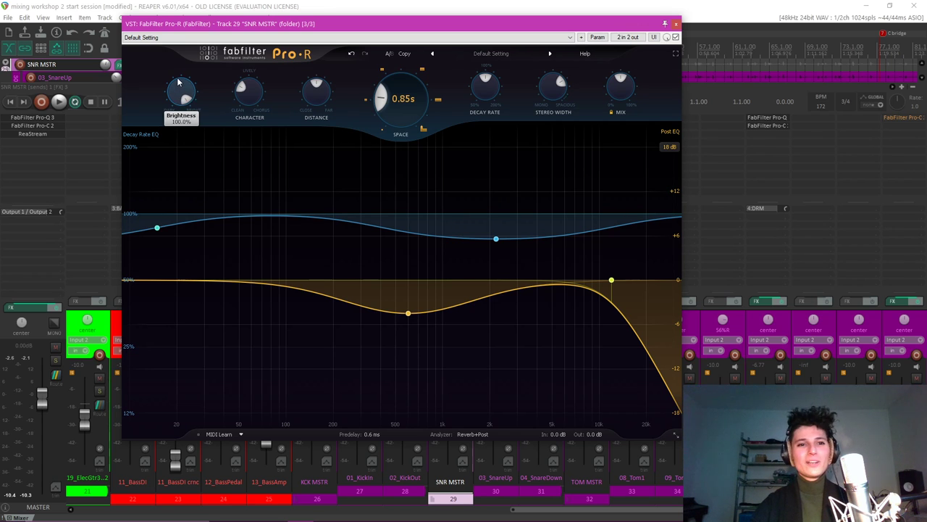
pyautogui.moveTo(180, 92)
pyautogui.mouseDown()
pyautogui.moveTo(181, 151)
pyautogui.moveTo(174, 95)
pyautogui.mouseUp()
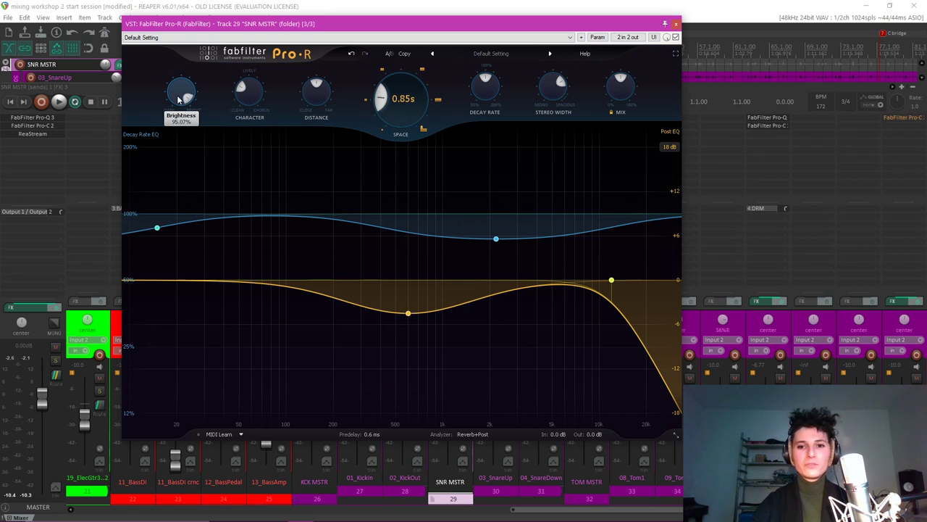
pyautogui.moveTo(136, 174); pyautogui.dragTo(503, 166)
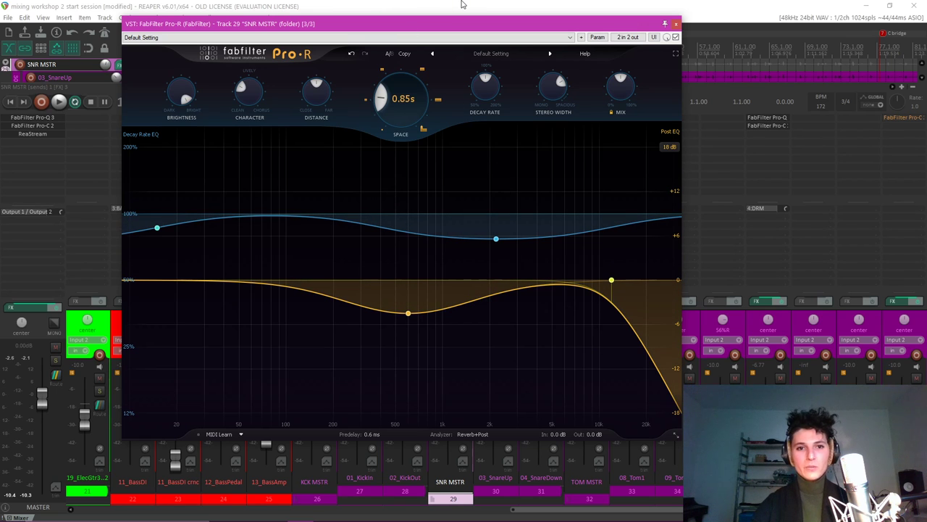
pyautogui.moveTo(150, 177); pyautogui.dragTo(657, 330)
pyautogui.click(372, 171)
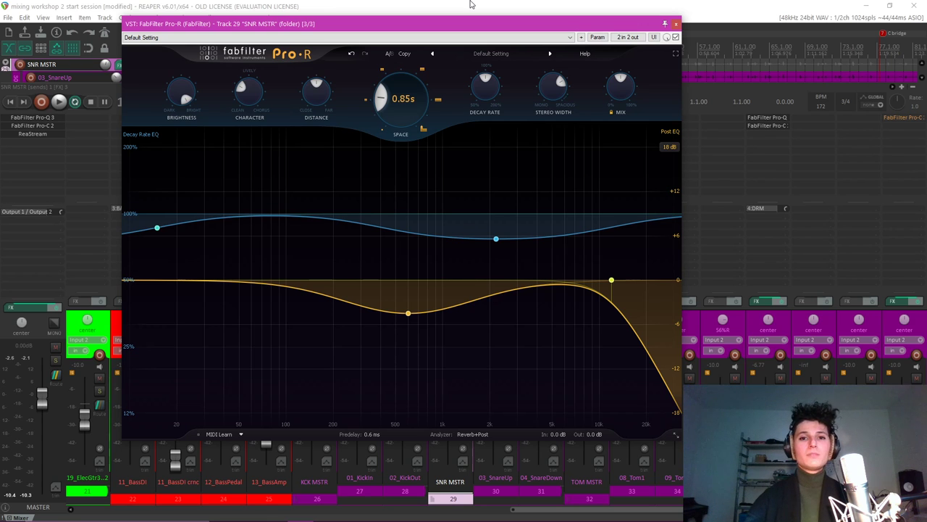
pyautogui.moveTo(482, 231)
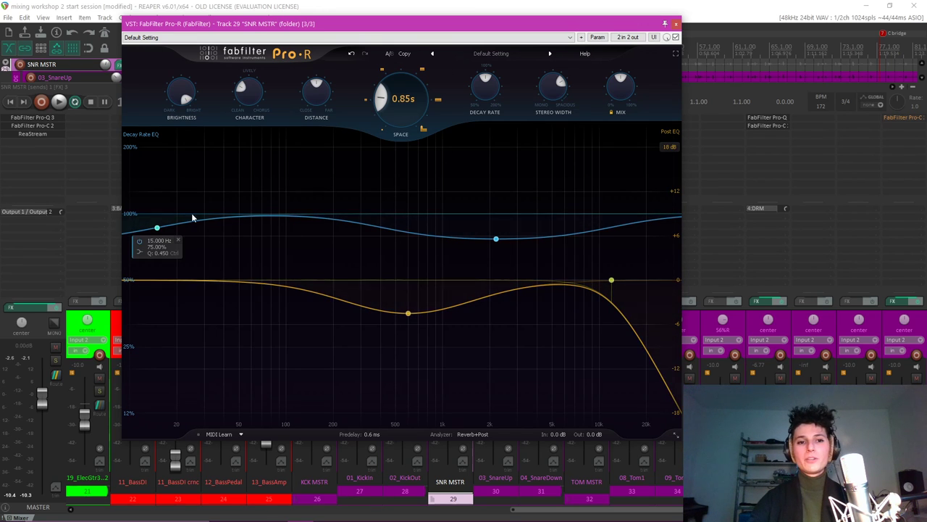
pyautogui.moveTo(468, 250)
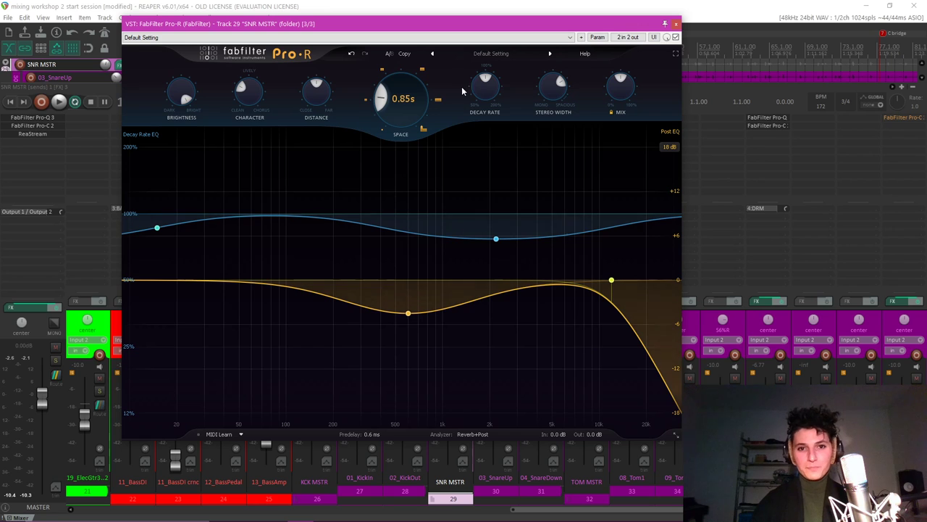
pyautogui.moveTo(393, 106)
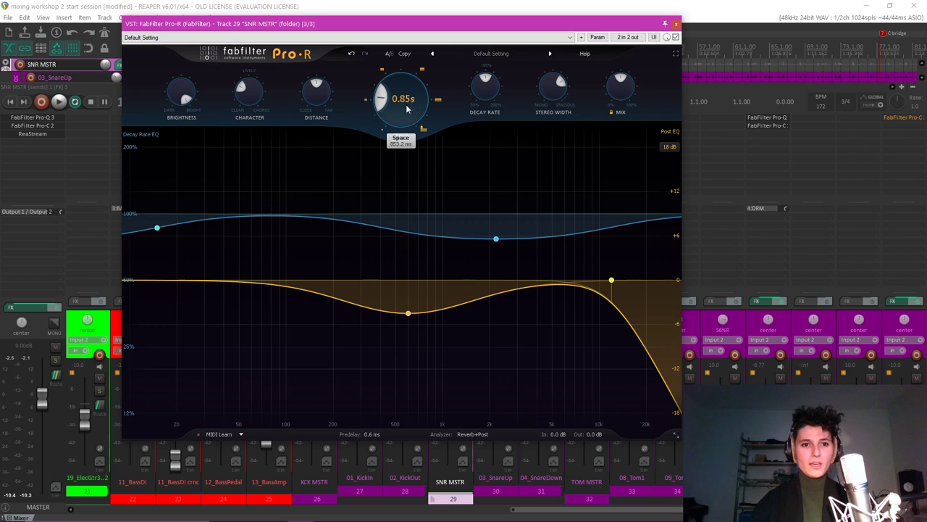
# Move the Pro-R window clear of the snare channel, set its Mix to 0% and unsolo SNR MSTR.
pyautogui.moveTo(613, 30); pyautogui.dragTo(318, 39)
pyautogui.moveTo(325, 95); pyautogui.dragTo(327, 227)
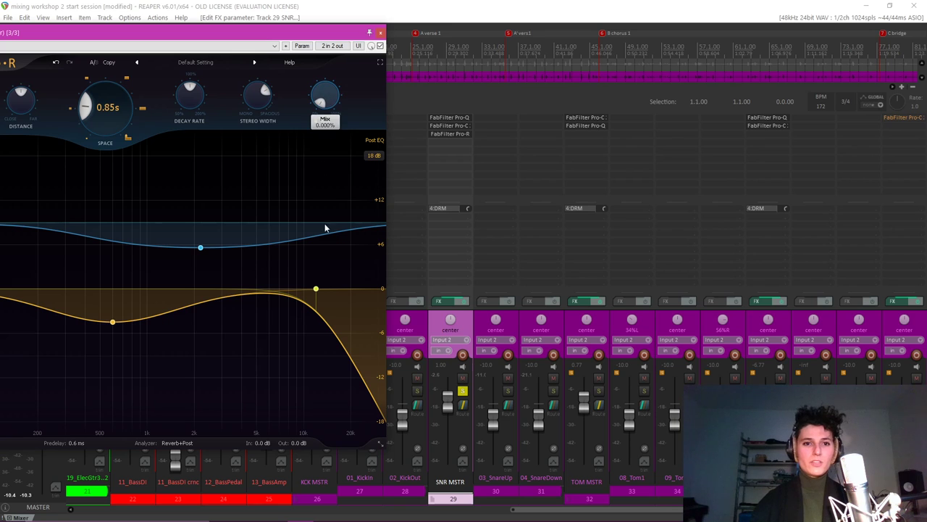
pyautogui.click(462, 391)
# Raise the snare reverb's Mix from zero during full-mix playback, settle it at about 31%, close Pro-R and stop.
pyautogui.moveTo(336, 96)
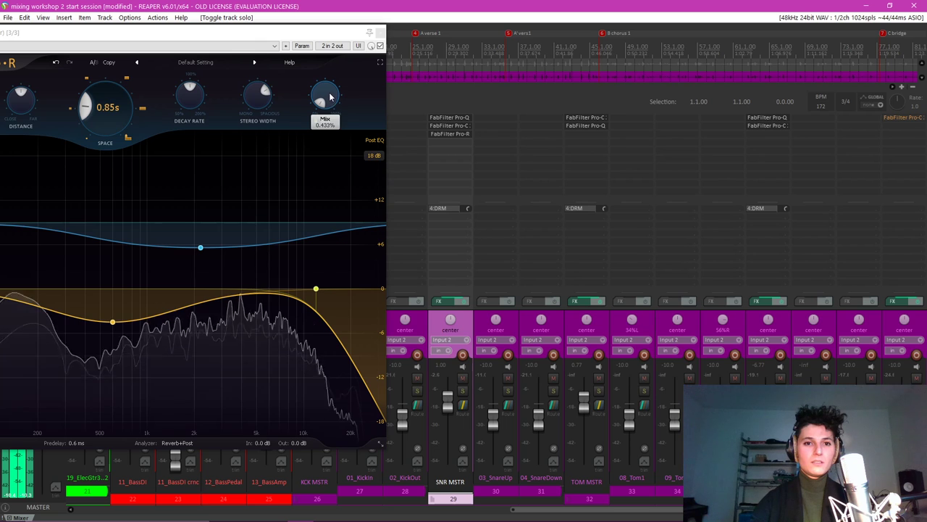
pyautogui.moveTo(334, 102); pyautogui.dragTo(332, 29)
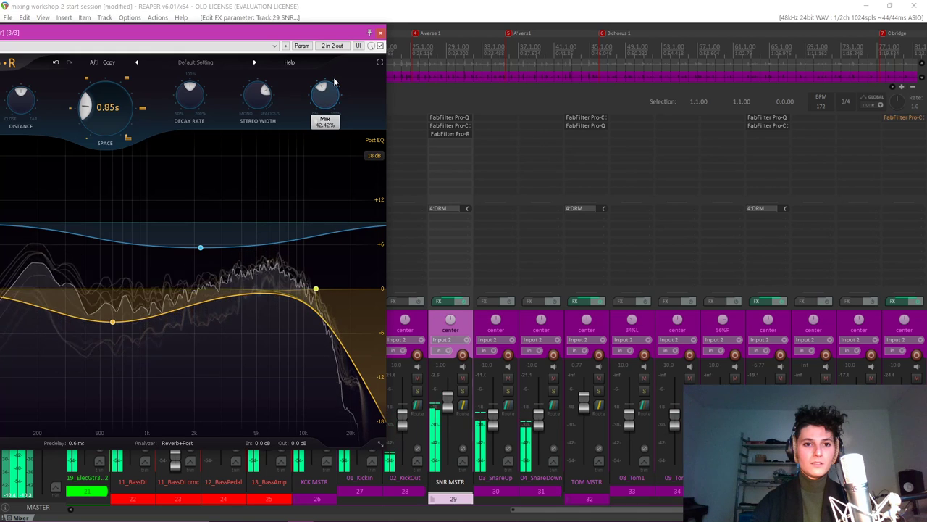
pyautogui.moveTo(333, 81); pyautogui.dragTo(330, 90)
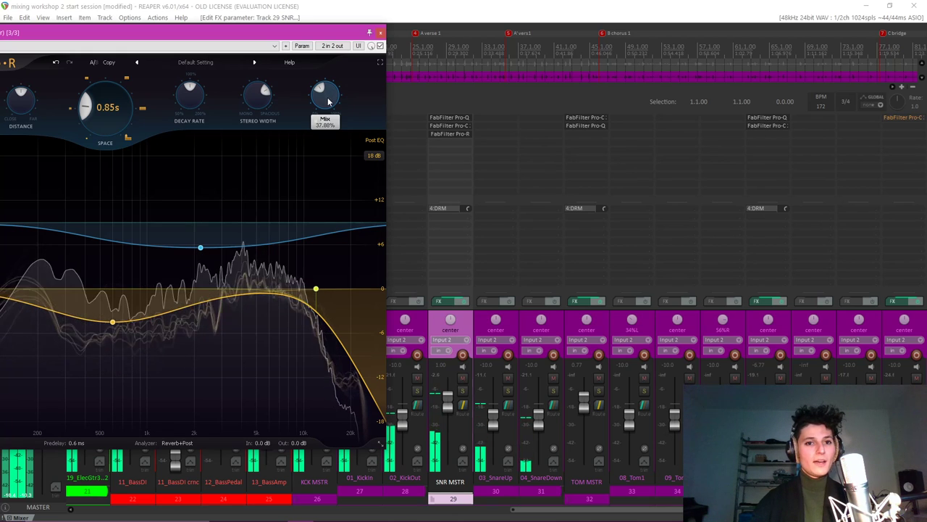
pyautogui.moveTo(327, 97); pyautogui.dragTo(326, 117)
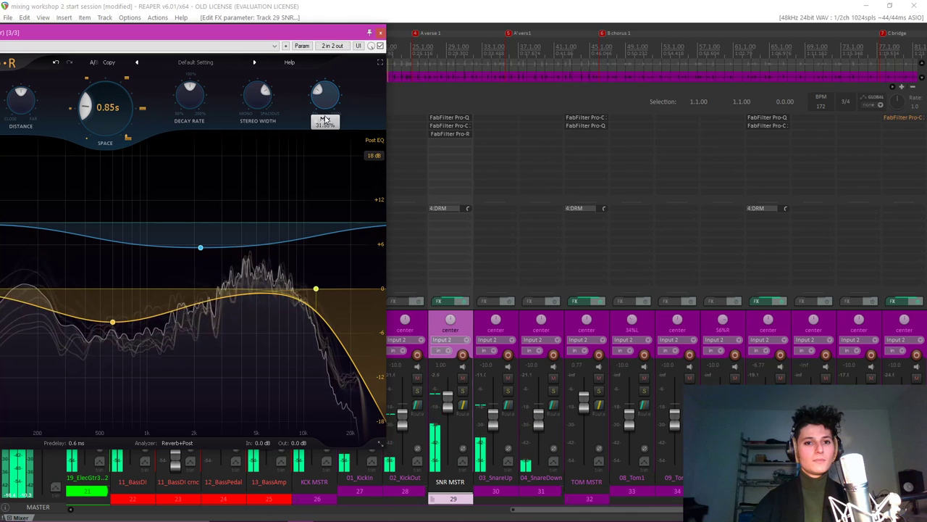
pyautogui.click(381, 32)
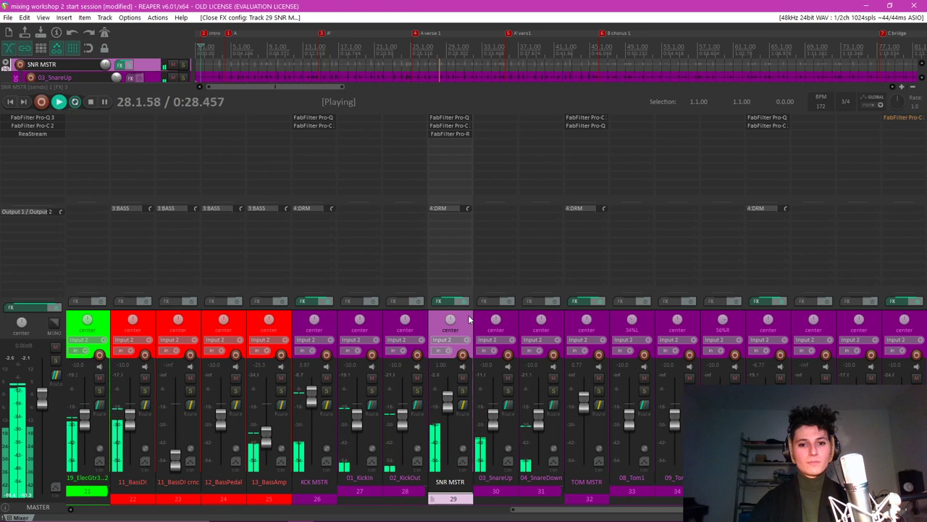
pyautogui.press('space')
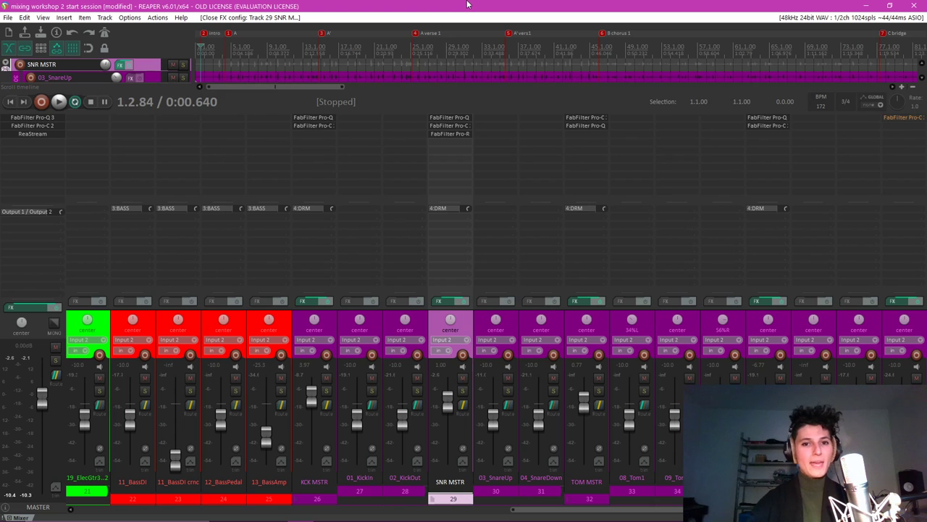
# Switch to the YouTube live chat window in Firefox, read the viewers' messages about reverb on guitar and bass, and minimize it.
pyautogui.moveTo(614, 519)
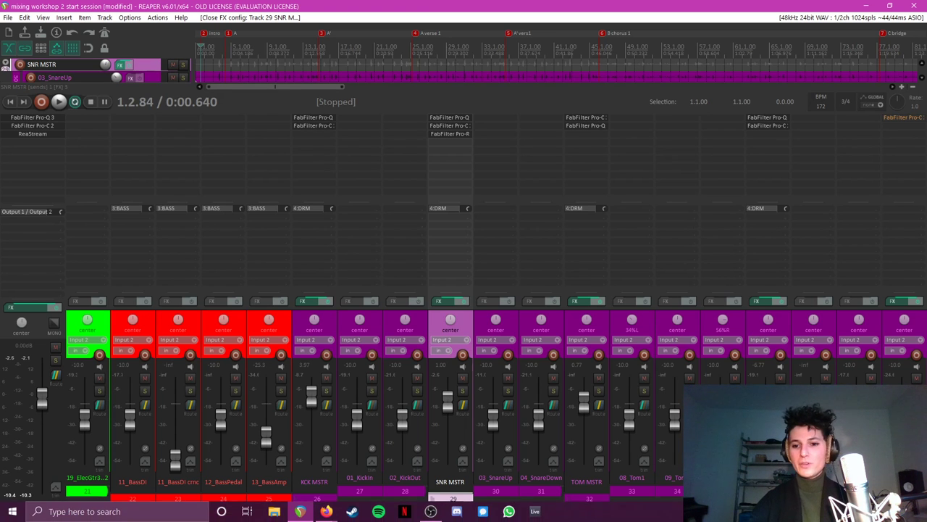
pyautogui.hscroll(-10, 400, 341)
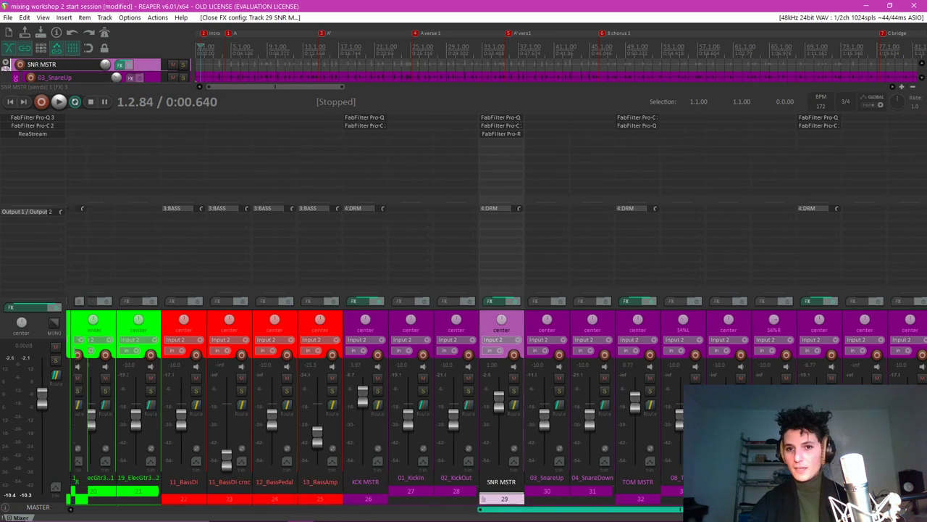
pyautogui.click(395, 323)
pyautogui.moveTo(363, 519)
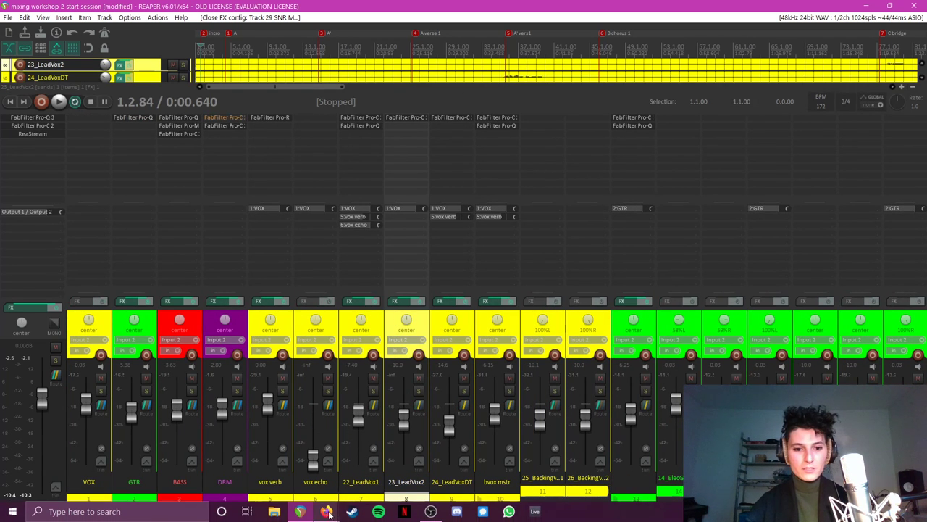
pyautogui.moveTo(326, 519)
pyautogui.click(388, 457)
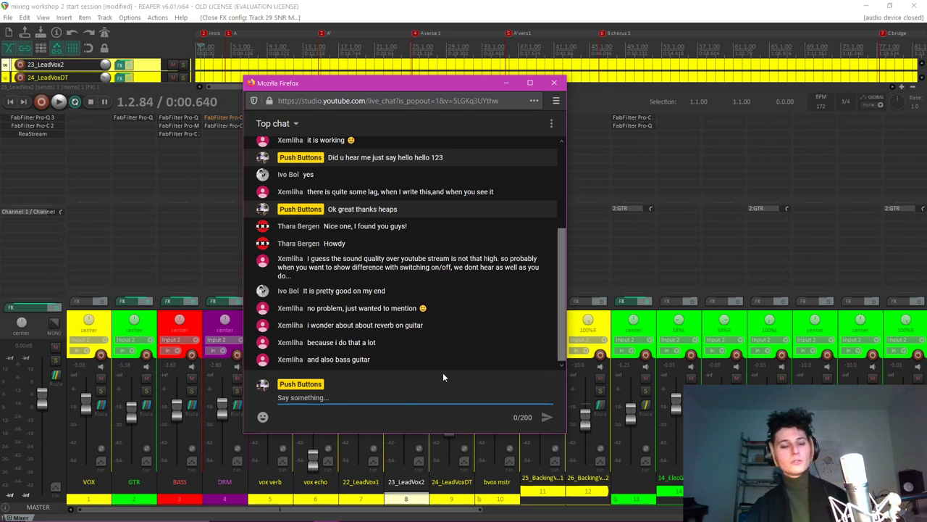
pyautogui.click(508, 84)
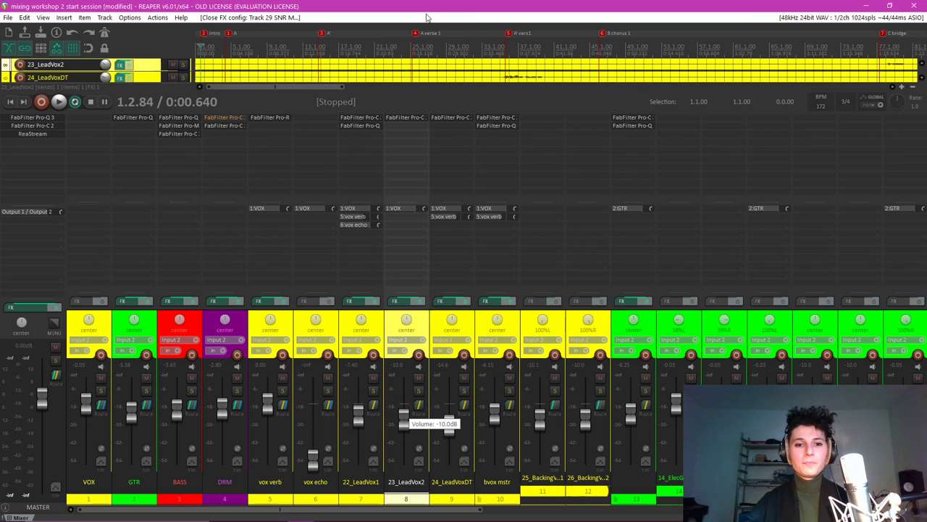
pyautogui.click(148, 322)
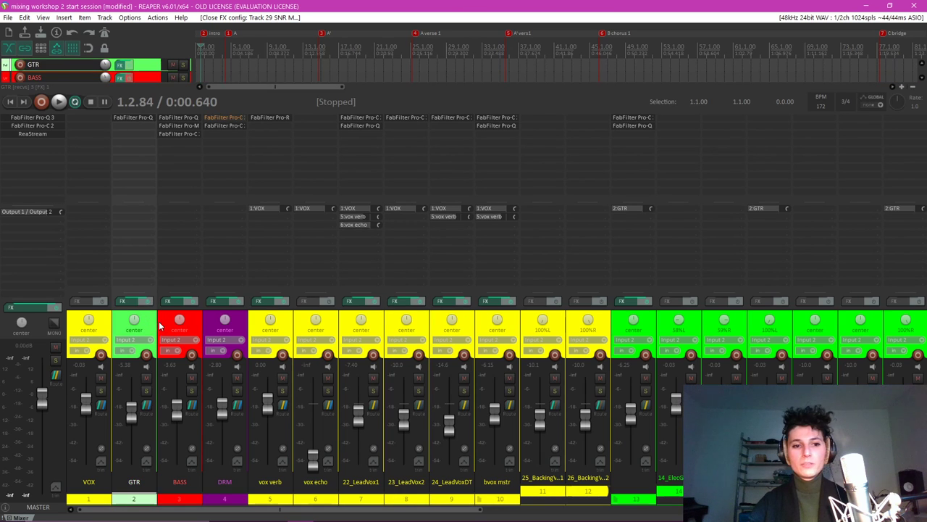
pyautogui.click(161, 325)
pyautogui.click(149, 323)
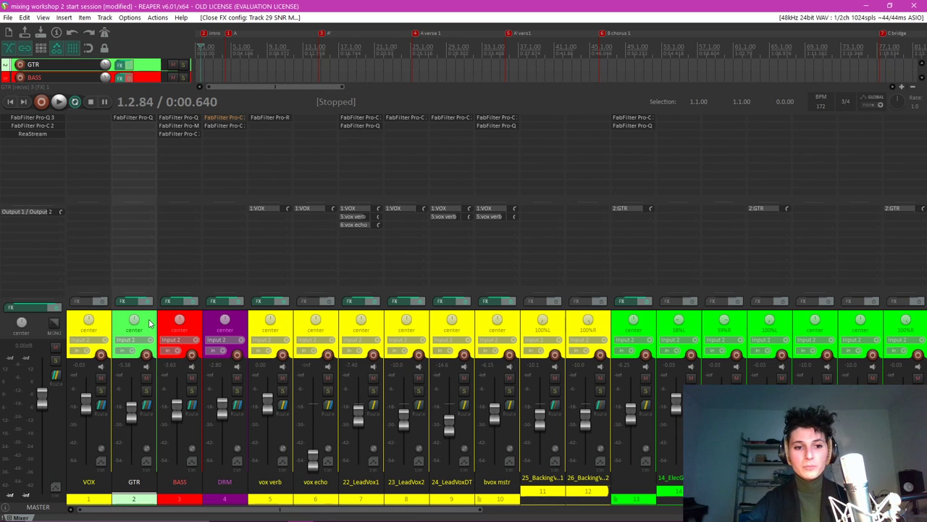
pyautogui.click(162, 321)
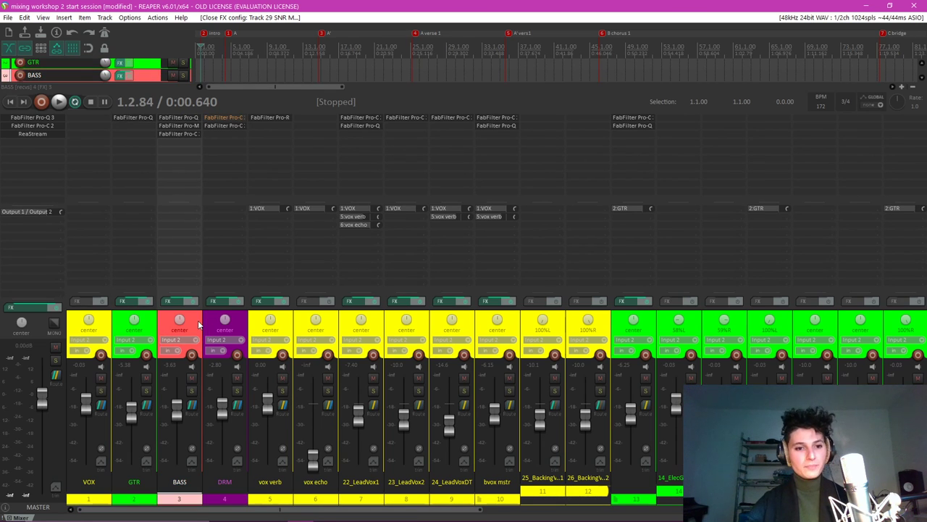
pyautogui.hscroll(-1, 330, 512)
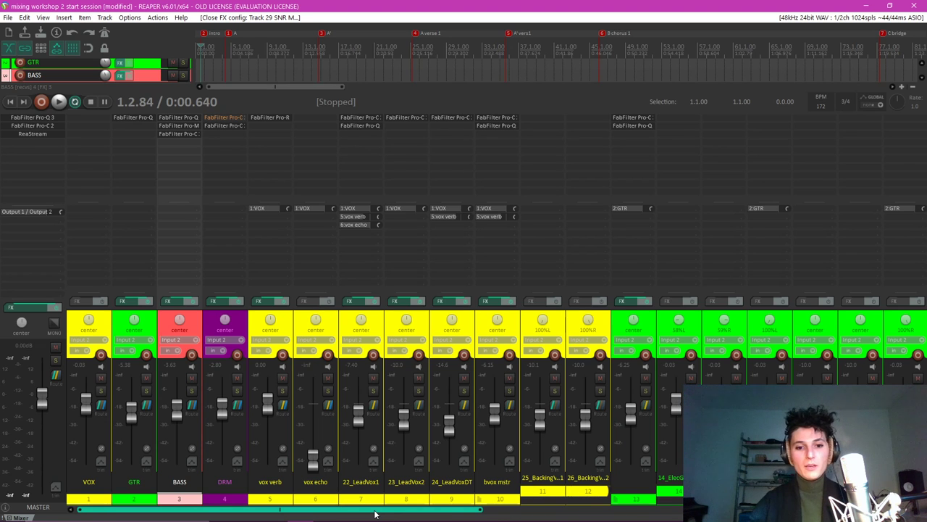
pyautogui.moveTo(375, 514); pyautogui.dragTo(413, 510)
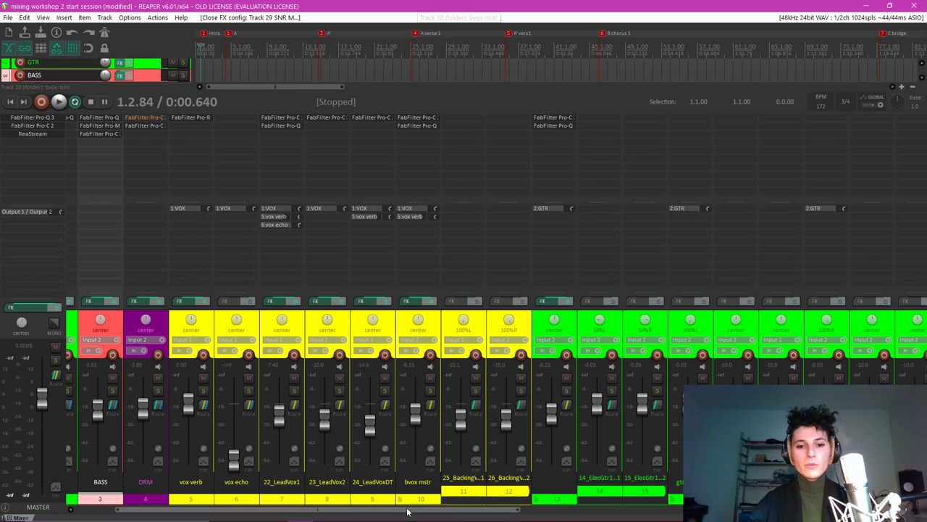
# Switch to the Google Slides presentation in Firefox and show slide 23, "Famous reverb types".
pyautogui.moveTo(326, 513)
pyautogui.click(286, 457)
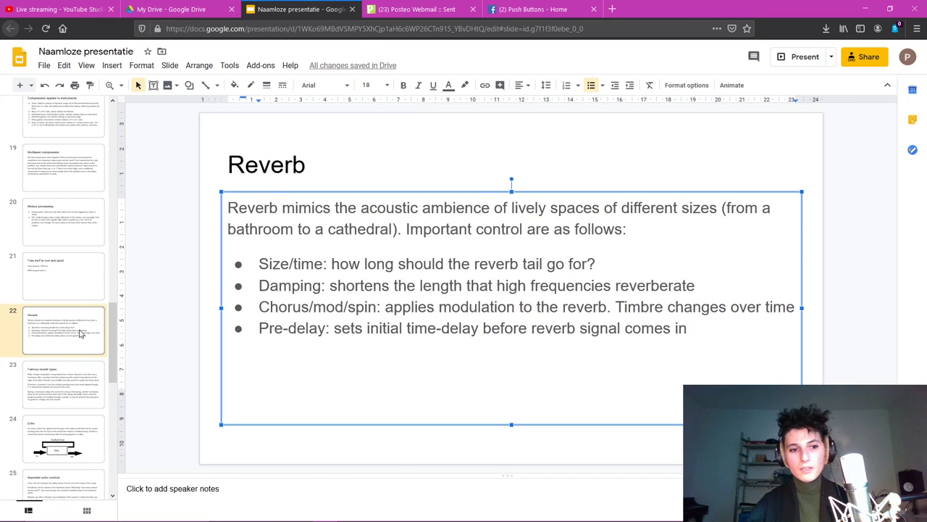
pyautogui.click(68, 370)
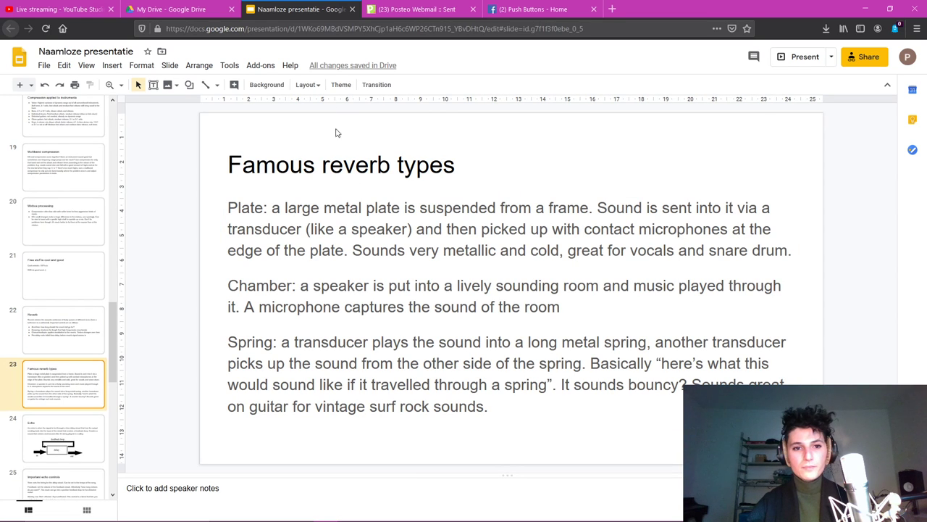
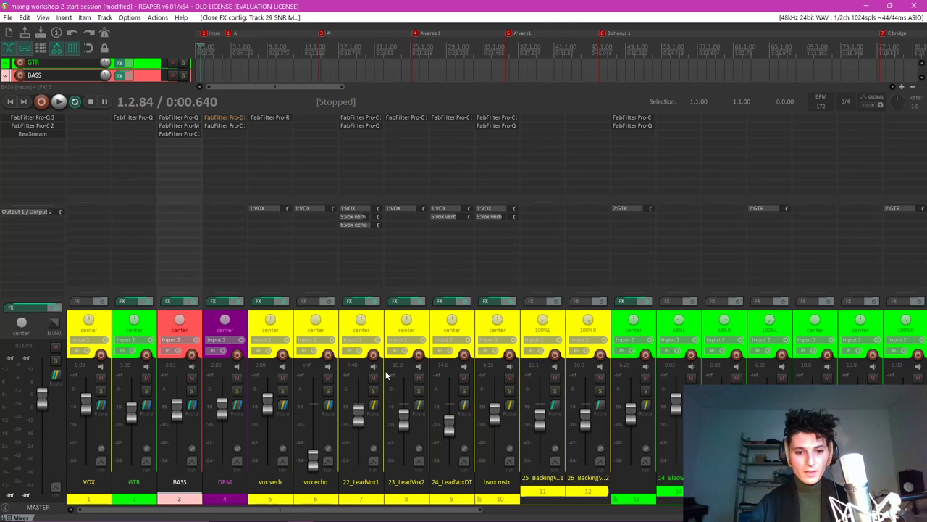
# Back in REAPER, solo 22_LeadVox1, mute the vox verb track and place the edit cursor at the "B chorus 1" marker.
pyautogui.click(373, 390)
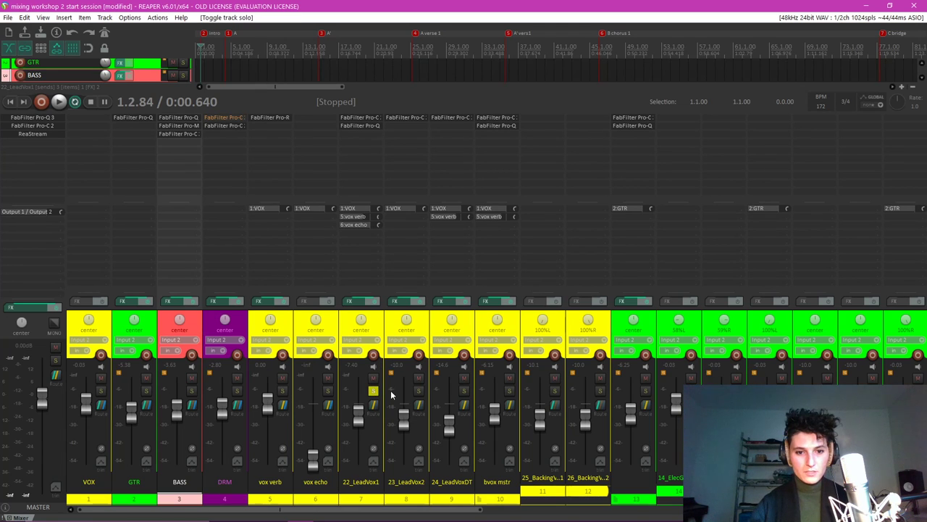
pyautogui.click(281, 376)
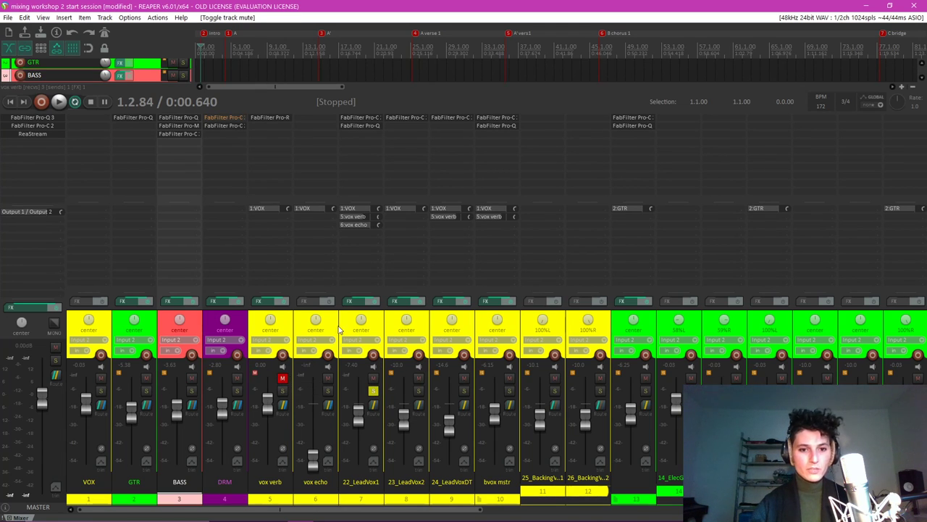
pyautogui.click(343, 324)
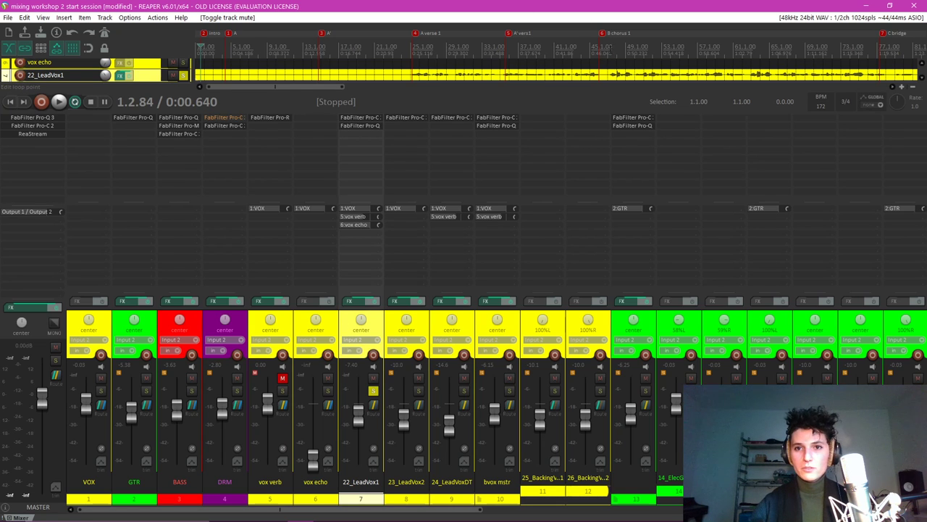
pyautogui.click(604, 36)
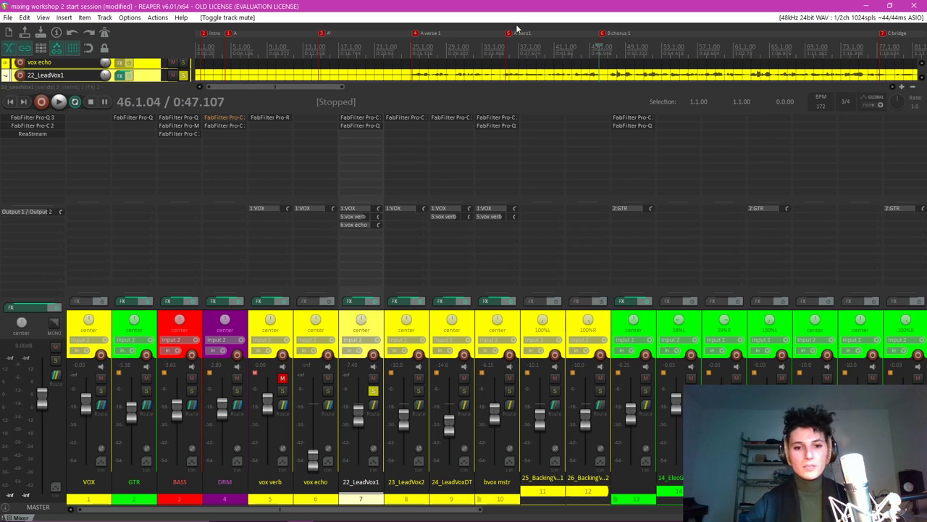
# Insert FabFilter Timeless 2 on the 22_LeadVox1 track and move its window toward the middle of the screen.
pyautogui.doubleClick(365, 144)
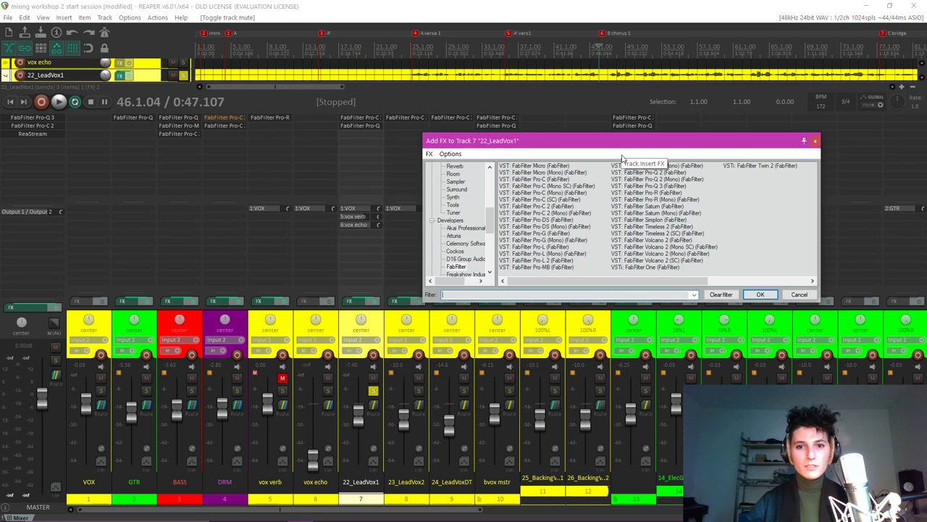
pyautogui.click(662, 228)
pyautogui.doubleClick(662, 226)
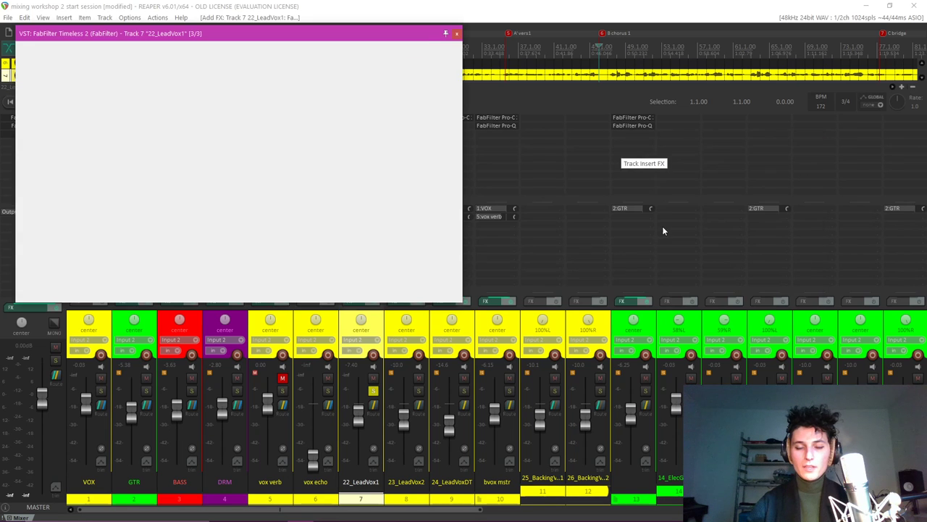
pyautogui.moveTo(346, 30); pyautogui.dragTo(488, 31)
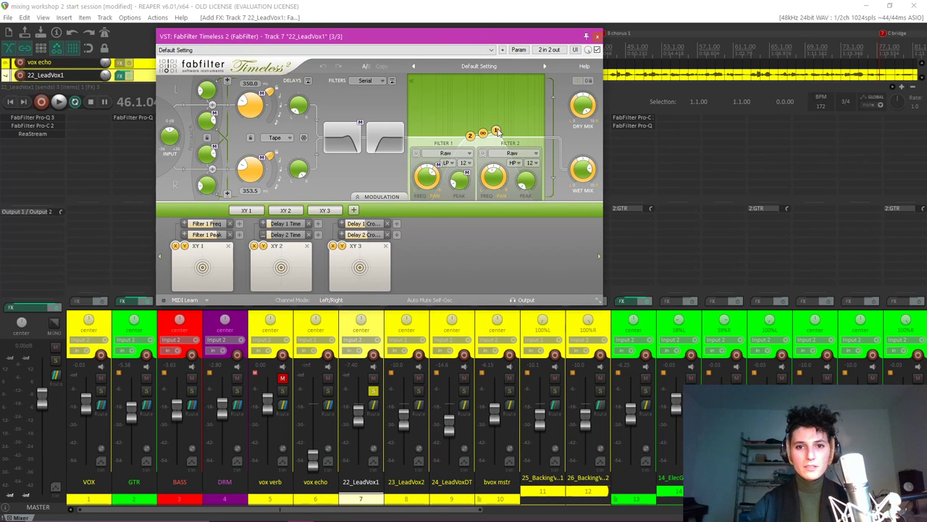
# Open Timeless 2's low-pass to the highest frequency and its high-pass to the lowest, and reposition the plug-in window.
pyautogui.moveTo(495, 132); pyautogui.dragTo(542, 136)
pyautogui.moveTo(469, 134); pyautogui.dragTo(397, 139)
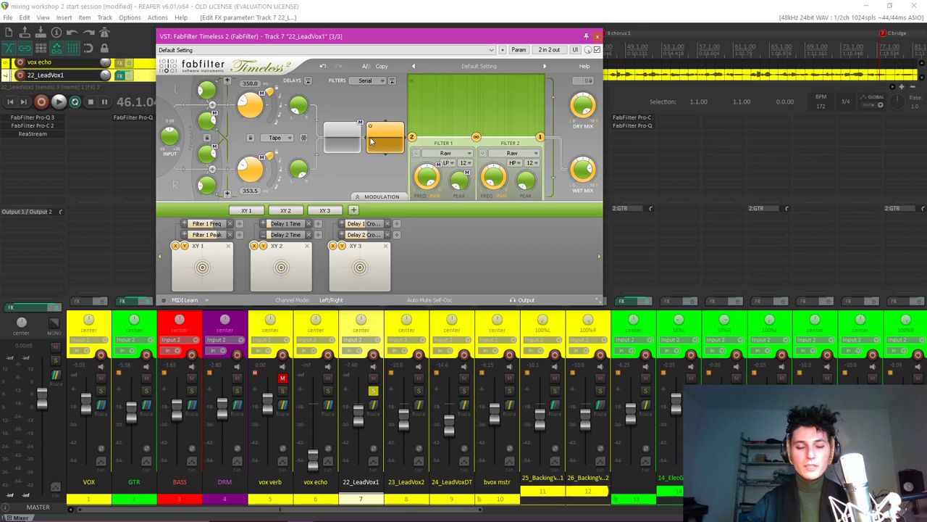
pyautogui.moveTo(393, 40); pyautogui.dragTo(424, 80)
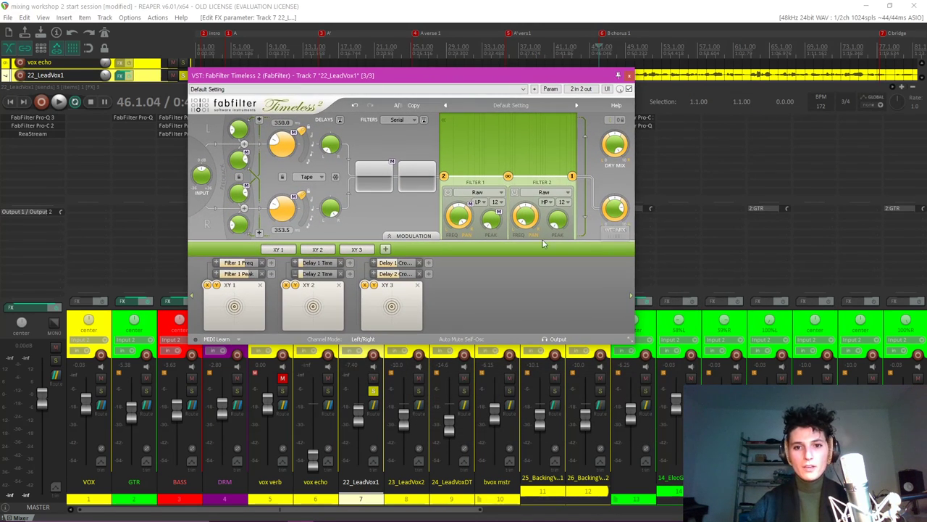
# Demonstrate a resonant low-pass peak with Filter 1, and return the filter to its fully open position.
pyautogui.moveTo(571, 177); pyautogui.dragTo(519, 152)
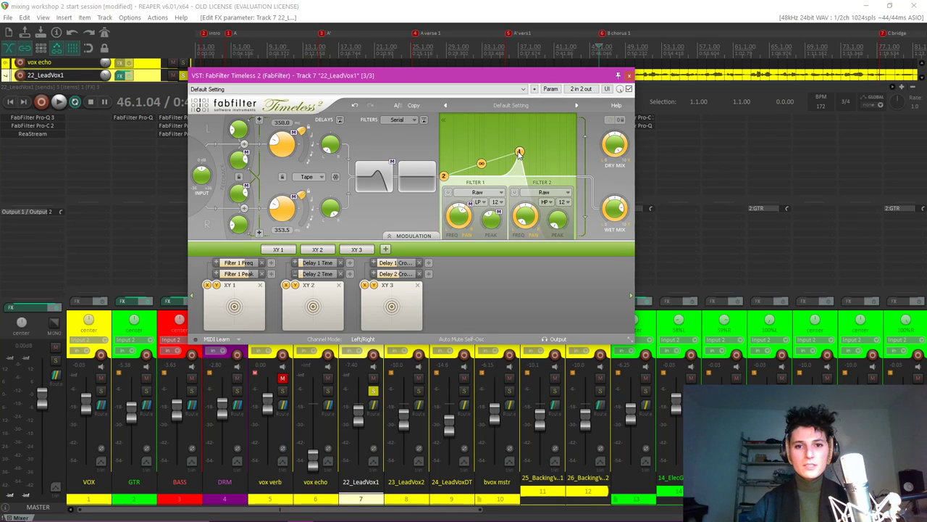
pyautogui.moveTo(443, 176)
pyautogui.mouseDown()
pyautogui.moveTo(476, 163)
pyautogui.moveTo(438, 184)
pyautogui.mouseUp()
pyautogui.moveTo(520, 151)
pyautogui.mouseDown()
pyautogui.moveTo(549, 229)
pyautogui.moveTo(572, 177)
pyautogui.mouseUp()
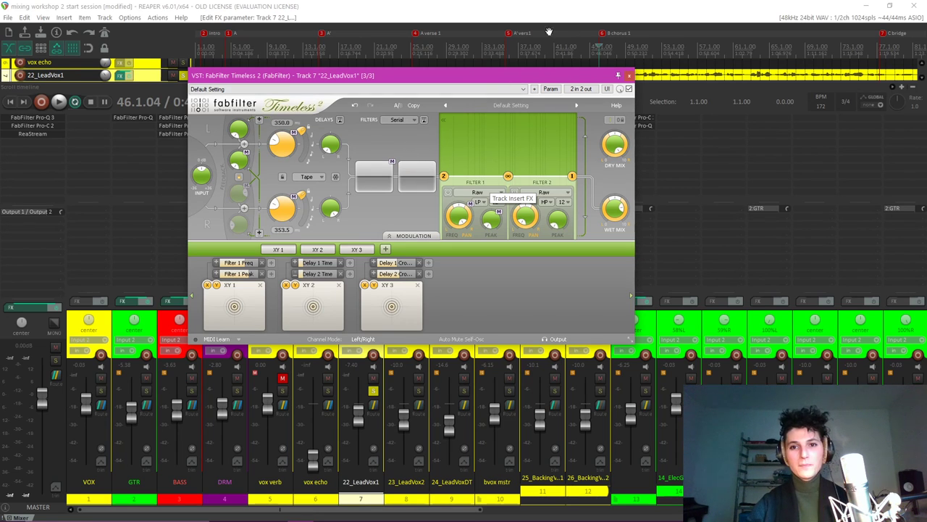
# Play the soloed lead vocal through the delay from the chorus marker and stop playback.
pyautogui.press('space')
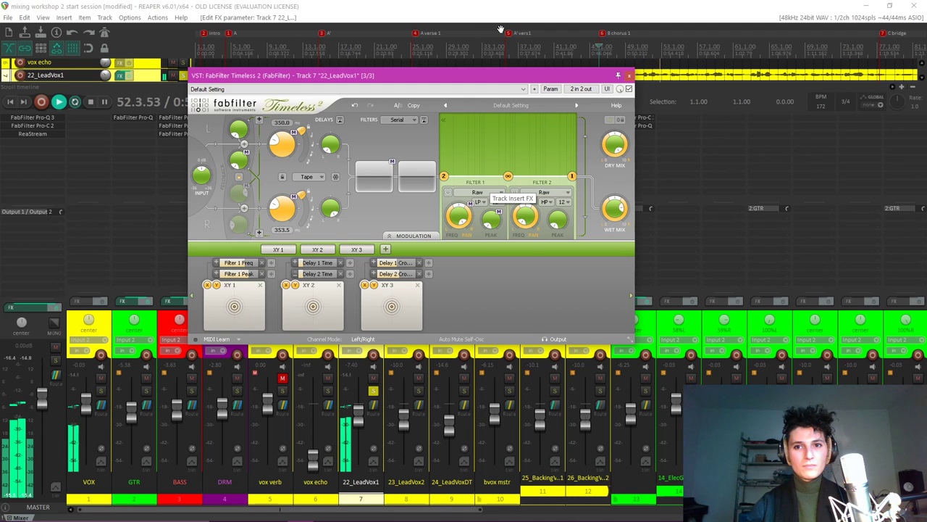
pyautogui.press('space')
pyautogui.press('space')
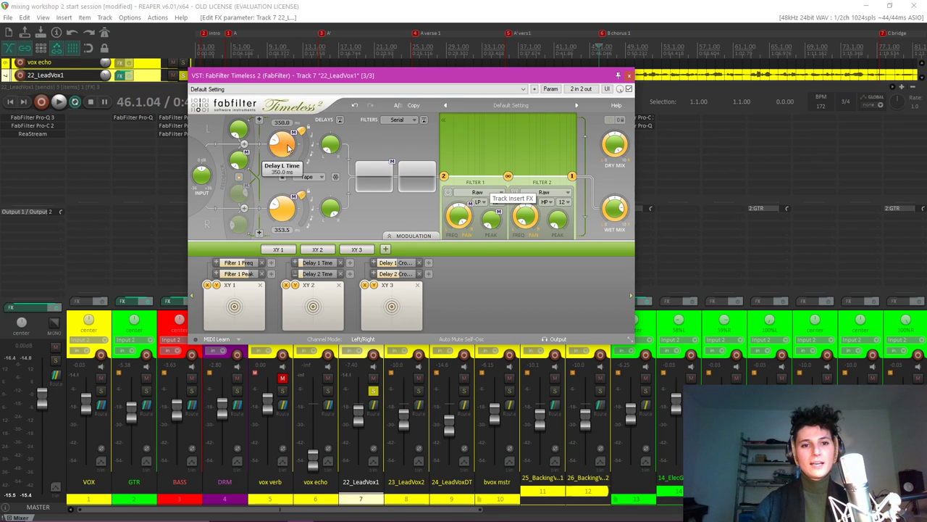
# Link the left and right delay times in Timeless 2 and set the delay time to 288.1 ms.
pyautogui.click(283, 177)
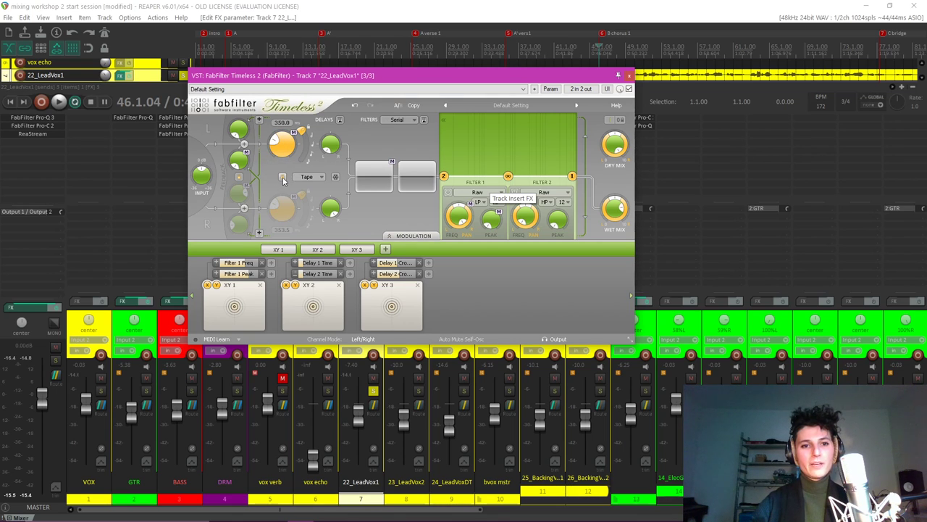
pyautogui.click(282, 177)
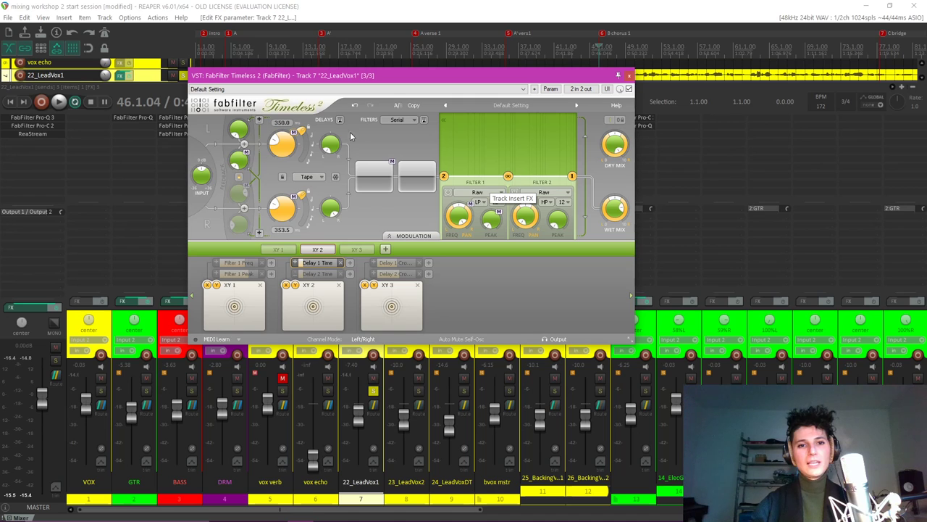
pyautogui.click(282, 176)
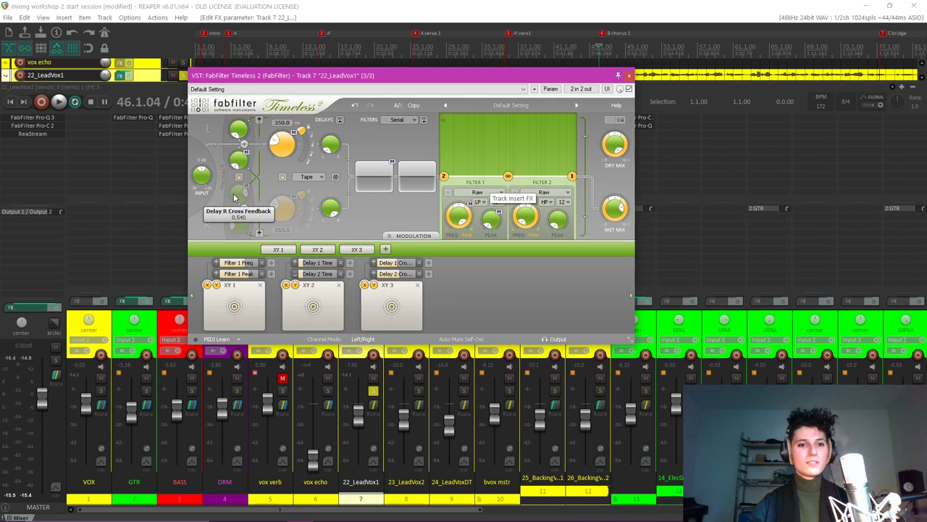
pyautogui.scroll(2, 286, 152)
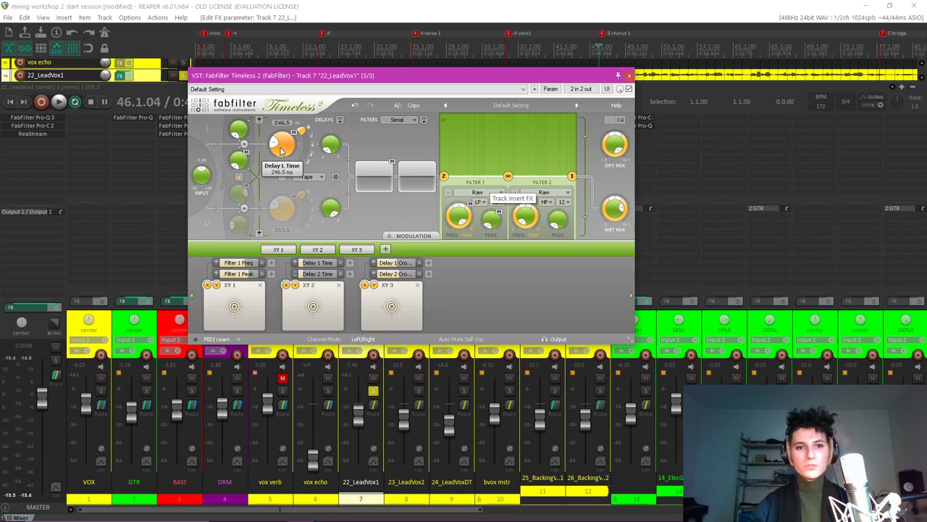
pyautogui.moveTo(288, 150); pyautogui.dragTo(289, 142)
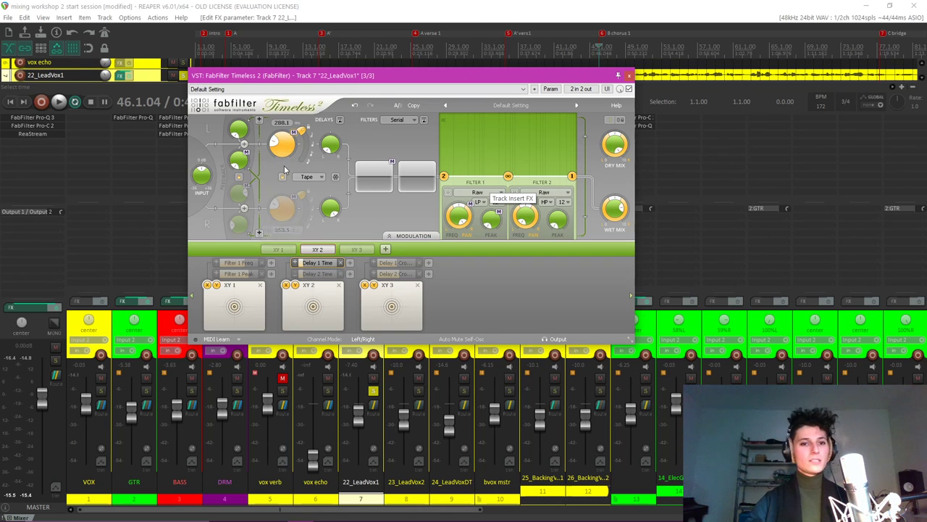
# Raise the linked delay time to 1715.6 ms, audition the long echo on the vocal and stop playback.
pyautogui.moveTo(286, 153)
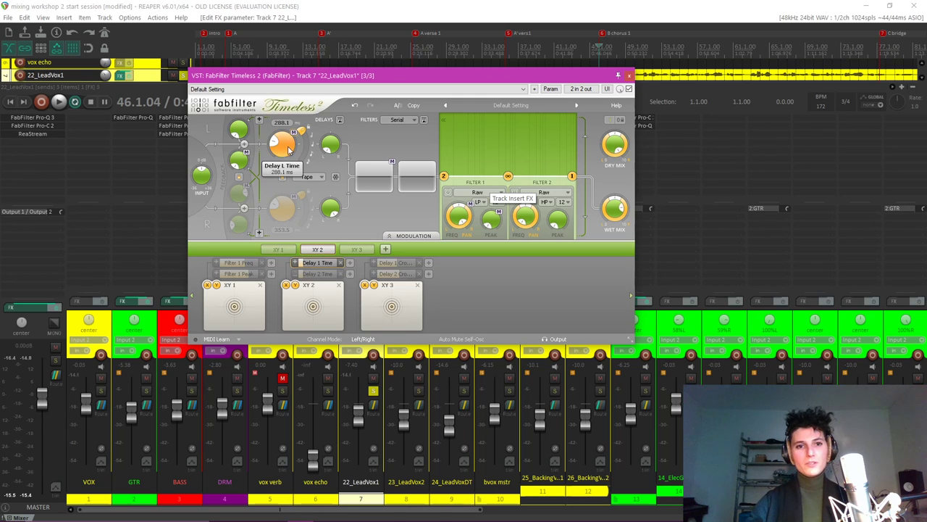
pyautogui.moveTo(293, 135); pyautogui.dragTo(295, 89)
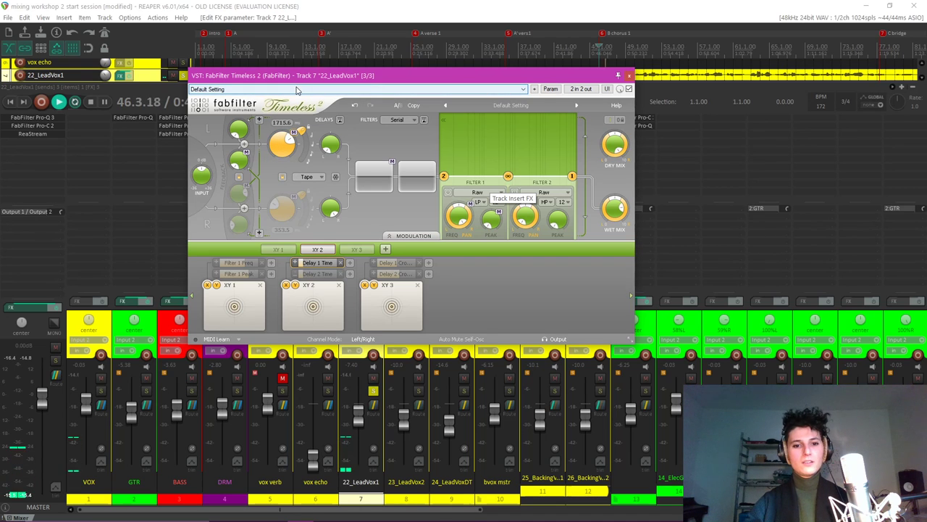
pyautogui.press('space')
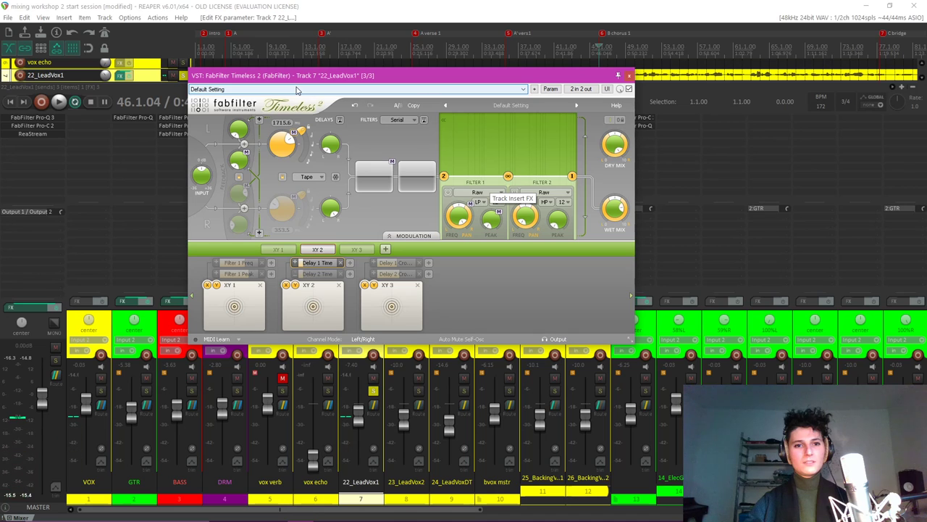
# Shorten the linked delay time to 32.8 ms, audition the lead vocal, stop playback and shift the Timeless 2 window slightly.
pyautogui.moveTo(288, 142)
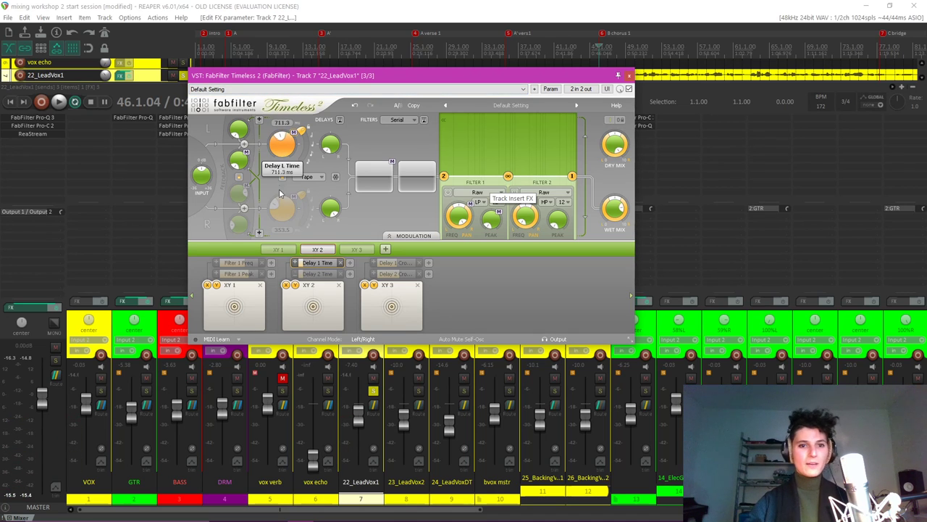
pyautogui.moveTo(280, 191); pyautogui.dragTo(276, 246)
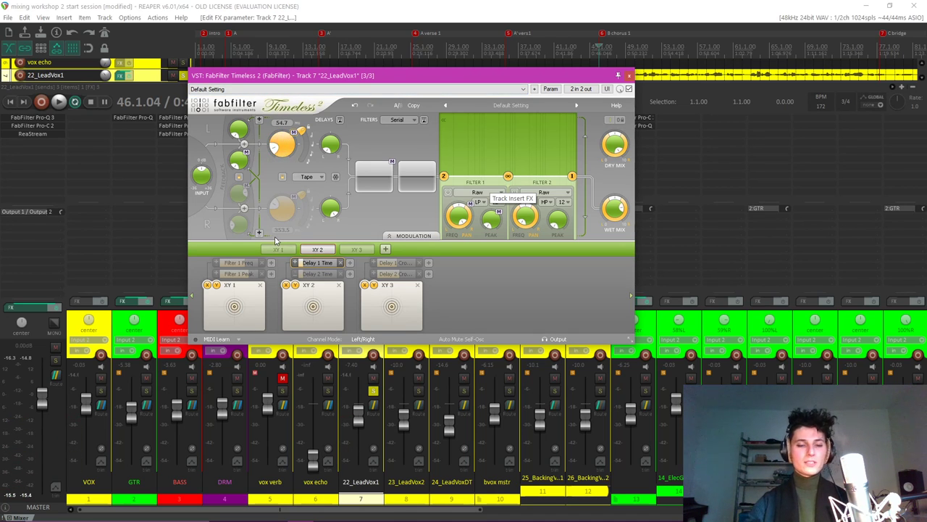
pyautogui.moveTo(286, 150)
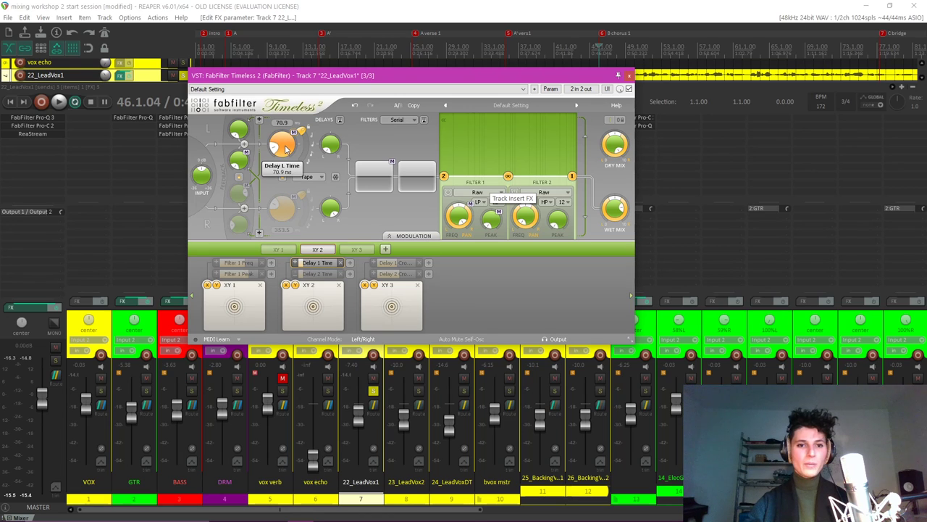
pyautogui.press('space')
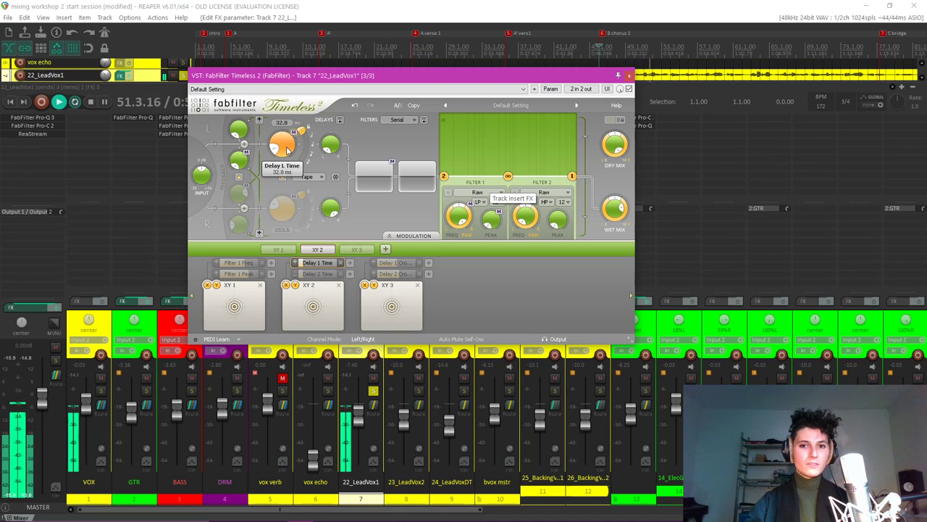
pyautogui.press('space')
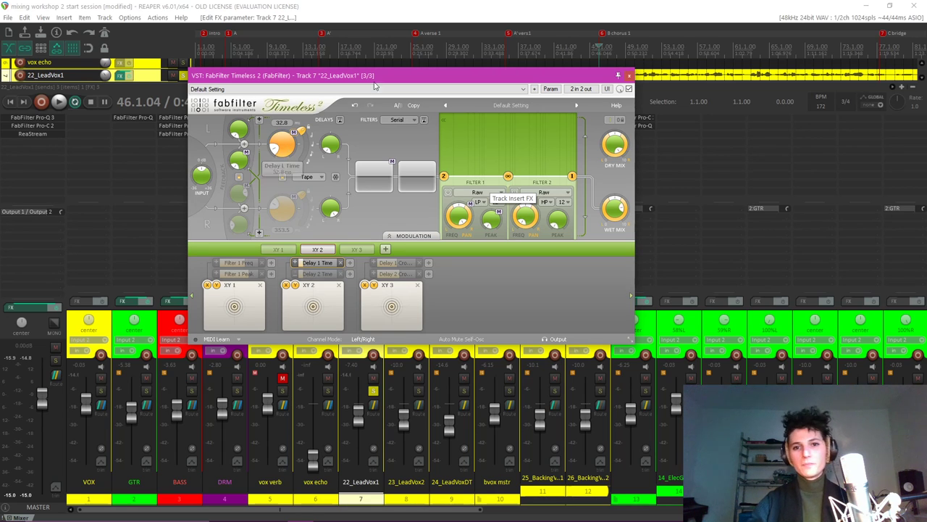
pyautogui.moveTo(414, 75); pyautogui.dragTo(401, 66)
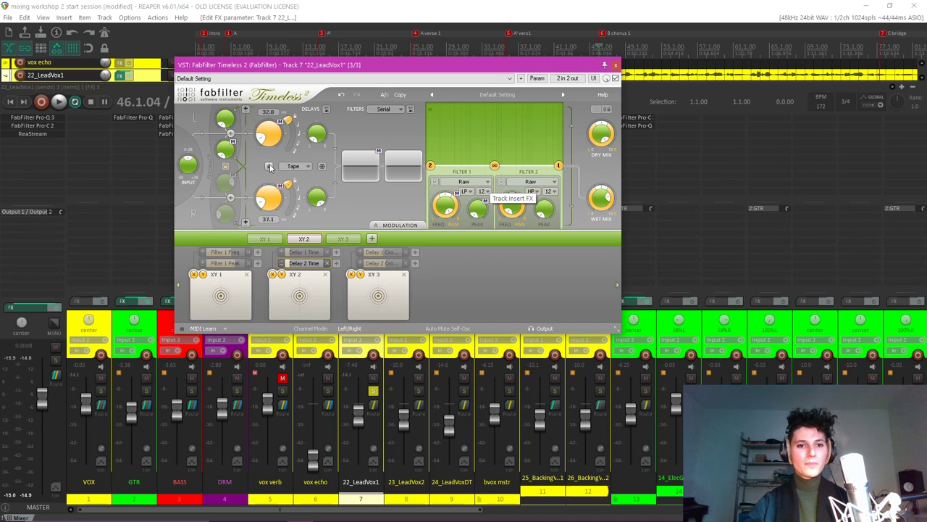
# Play the soloed lead vocal while toggling the left/right delay time link in Timeless 2 to compare mono and stereo delay, and stop playback.
pyautogui.click(268, 167)
pyautogui.press('space')
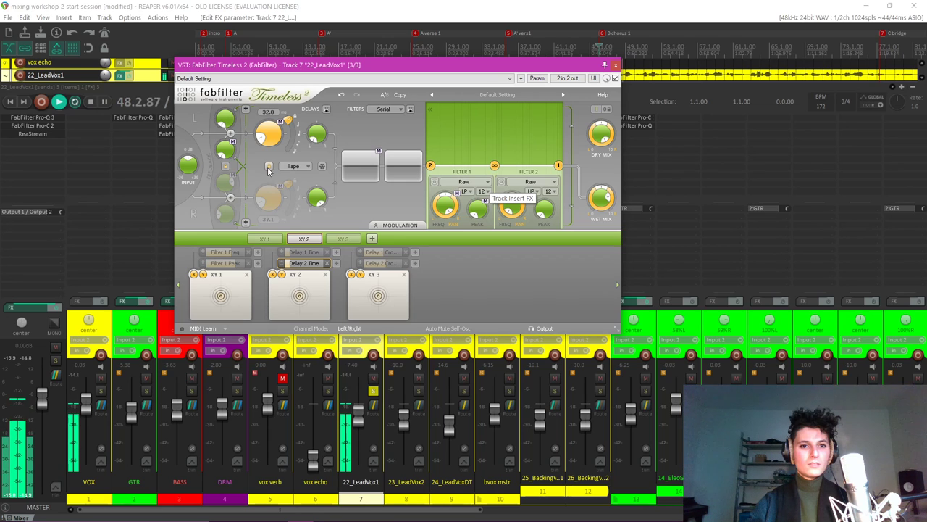
pyautogui.click(269, 167)
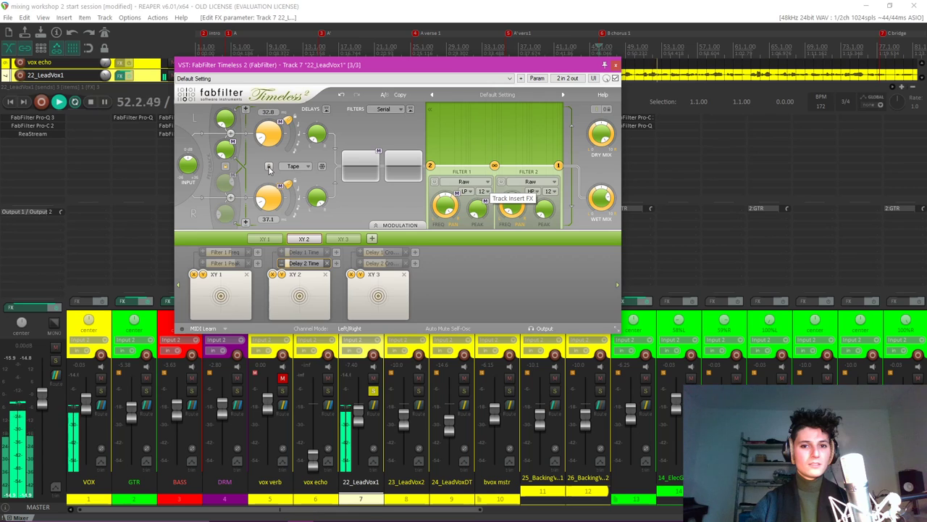
pyautogui.click(269, 167)
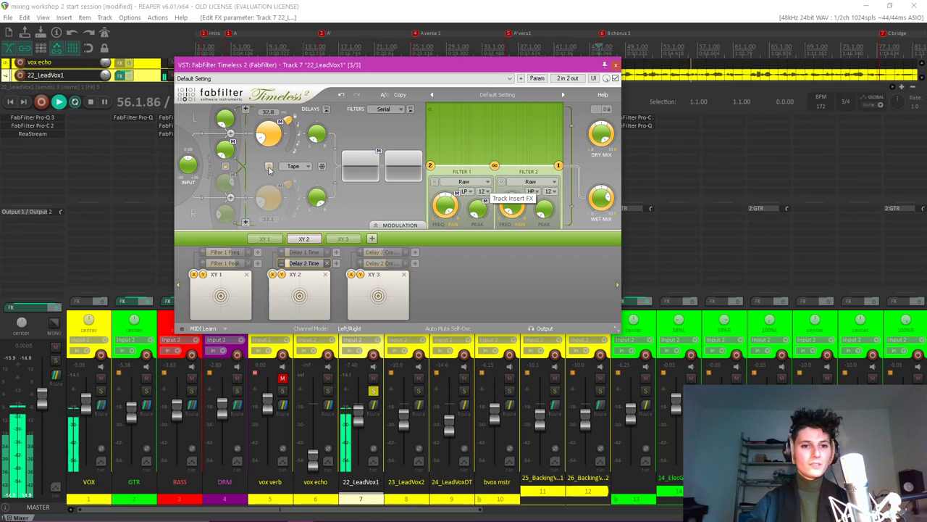
pyautogui.click(269, 168)
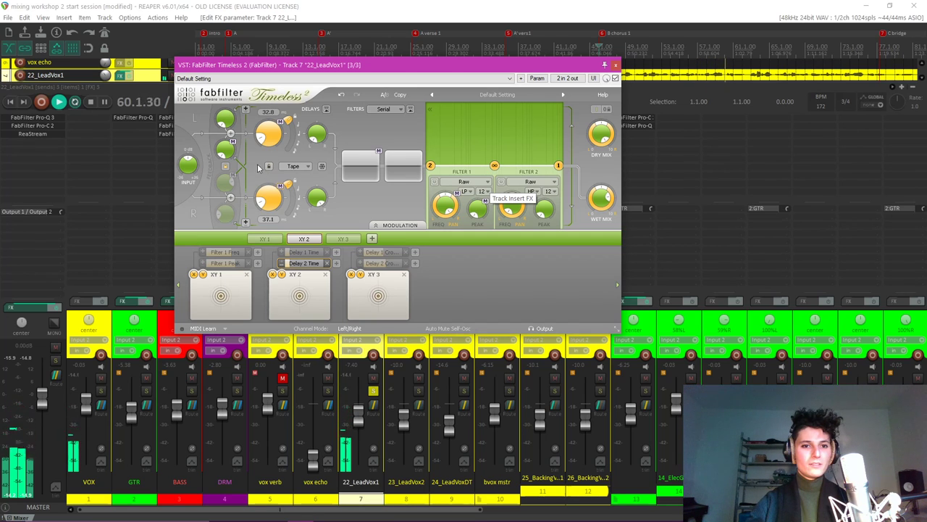
pyautogui.press('space')
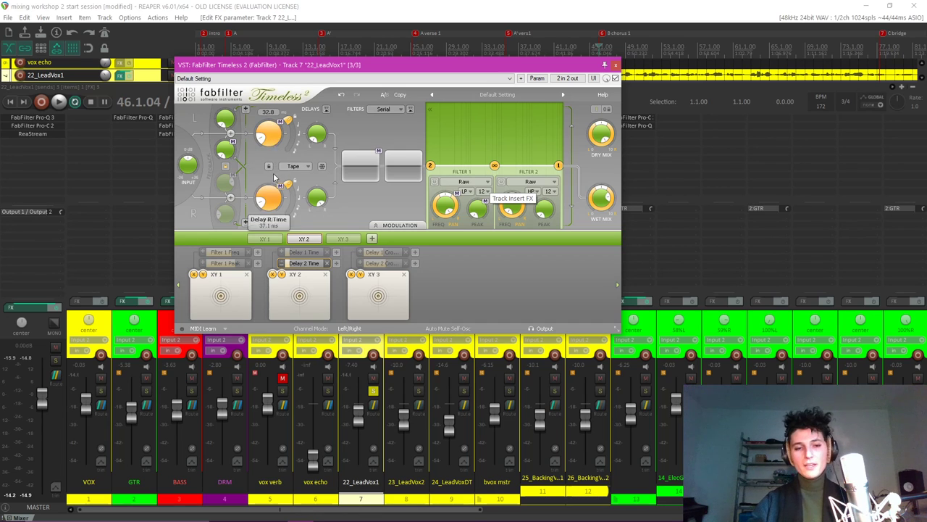
# Link the Timeless 2 delay times at 319.4 ms and sweep the left delay feedback up and back down while auditioning the lead vocal.
pyautogui.click(269, 167)
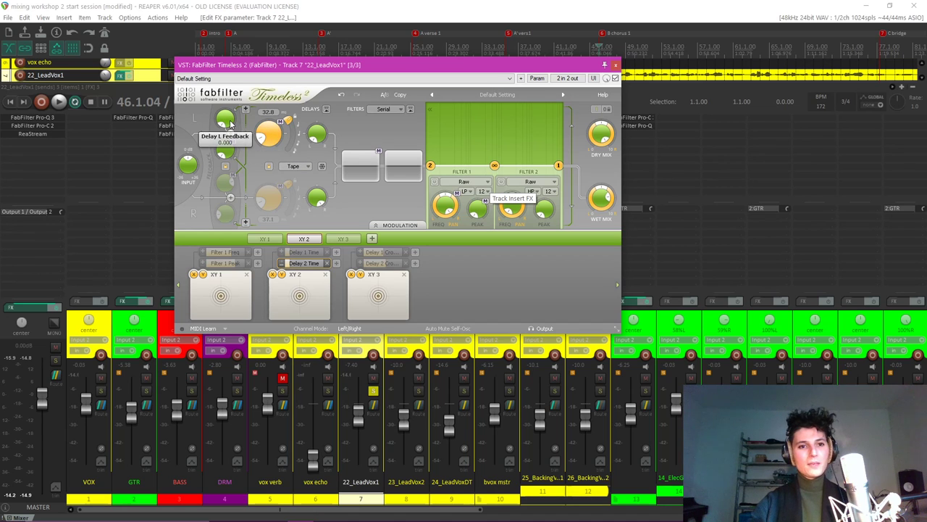
pyautogui.moveTo(275, 142)
pyautogui.mouseDown()
pyautogui.moveTo(279, 84)
pyautogui.moveTo(269, 143)
pyautogui.mouseUp()
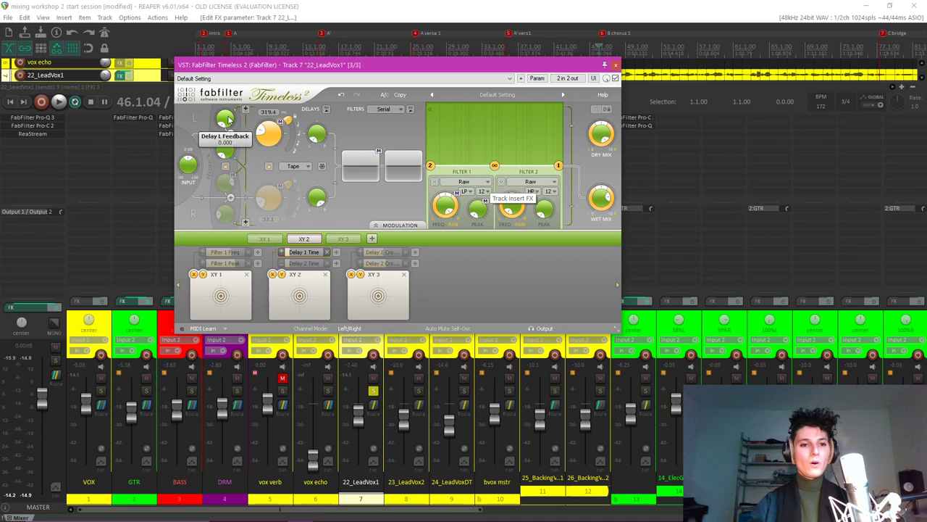
pyautogui.scroll(3, 226, 118)
pyautogui.press('space')
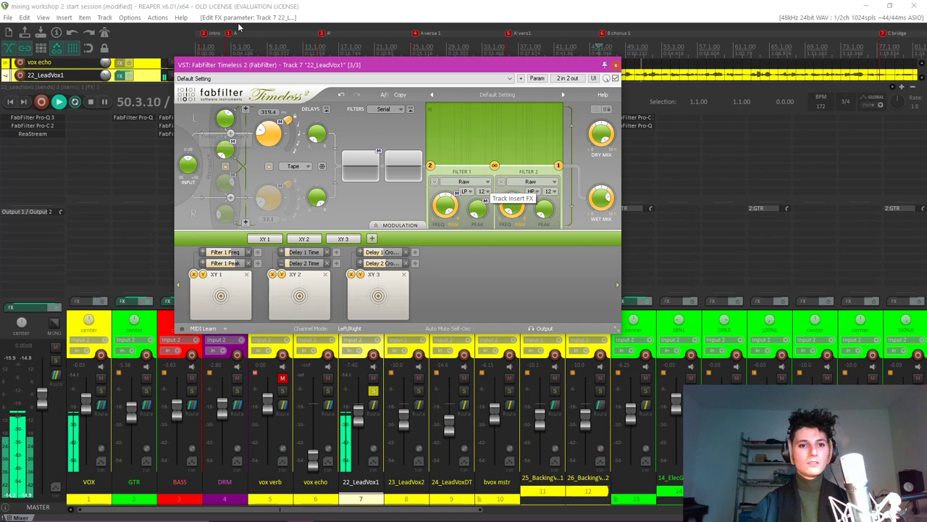
pyautogui.moveTo(225, 124); pyautogui.dragTo(232, 69)
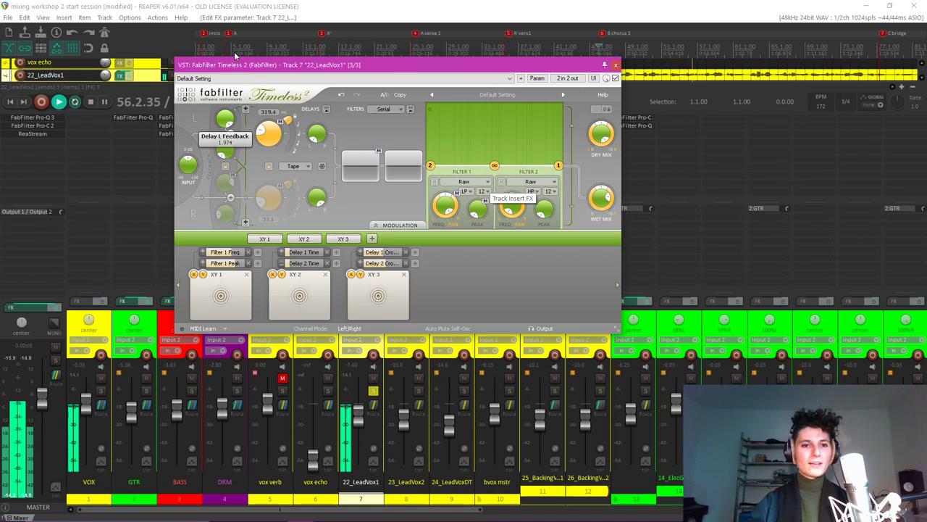
pyautogui.moveTo(234, 55); pyautogui.dragTo(227, 223)
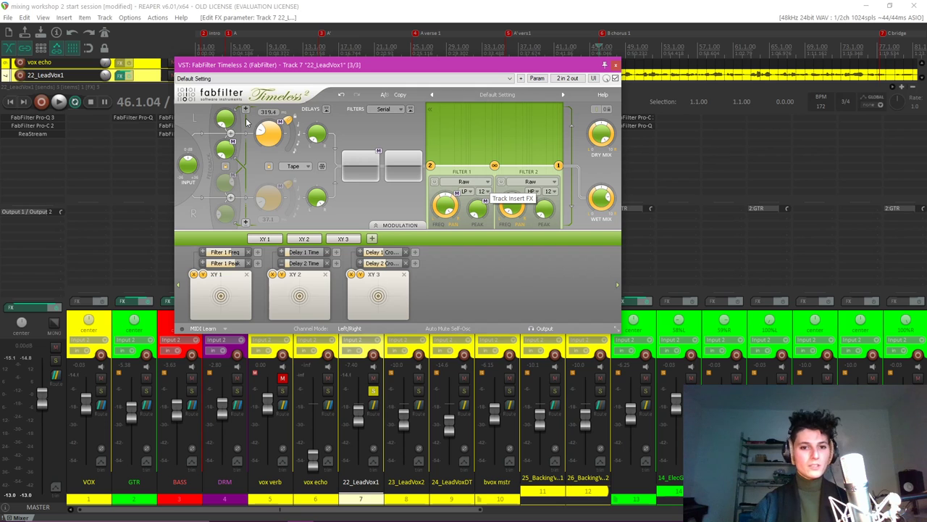
# Switch to the Google Slides presentation in Firefox, examine the Echo slide's feedback loop diagram, and return to REAPER.
pyautogui.moveTo(326, 511)
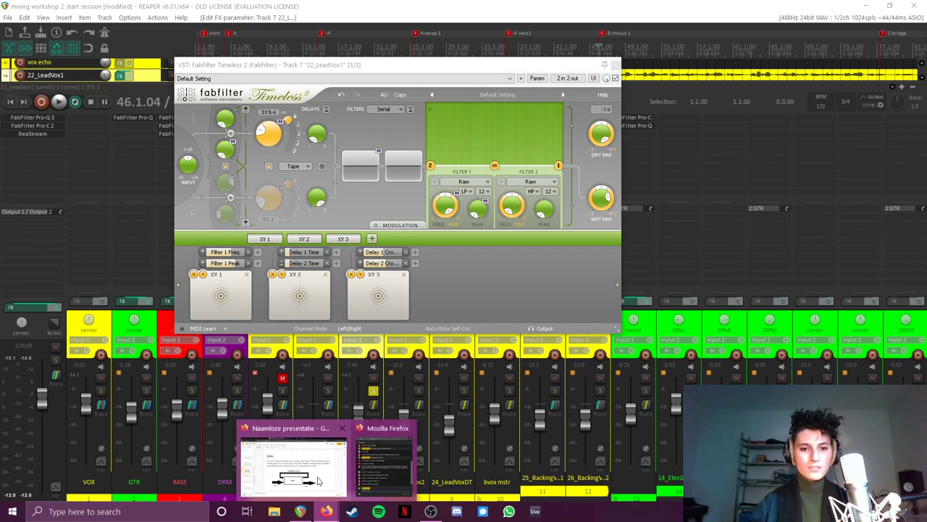
pyautogui.click(349, 382)
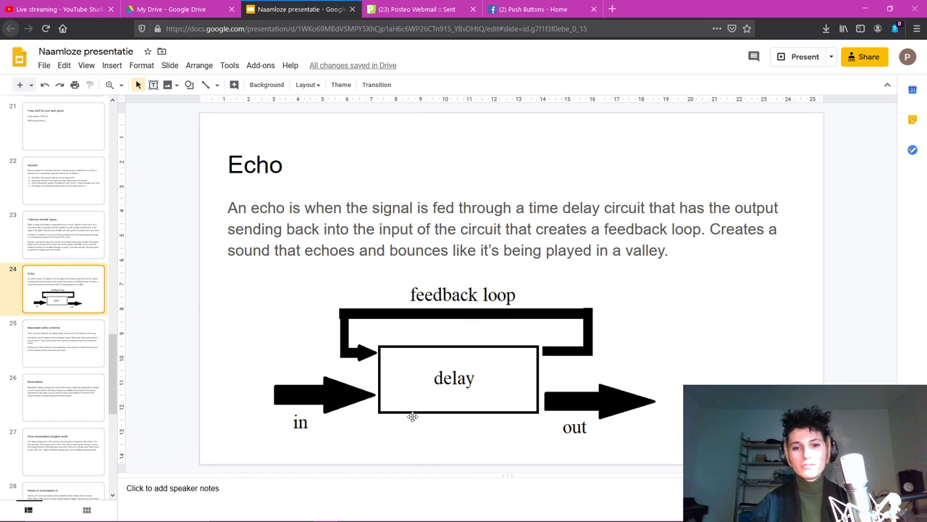
pyautogui.click(327, 511)
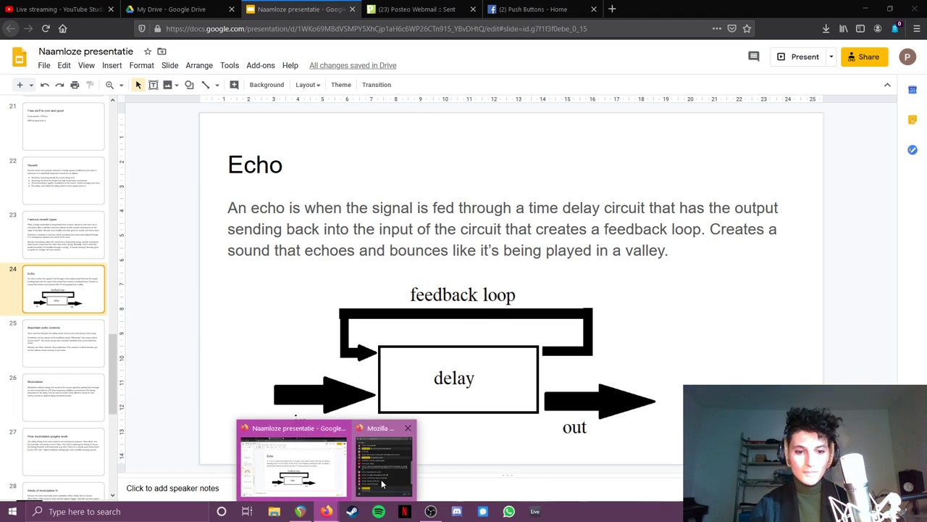
pyautogui.click(430, 510)
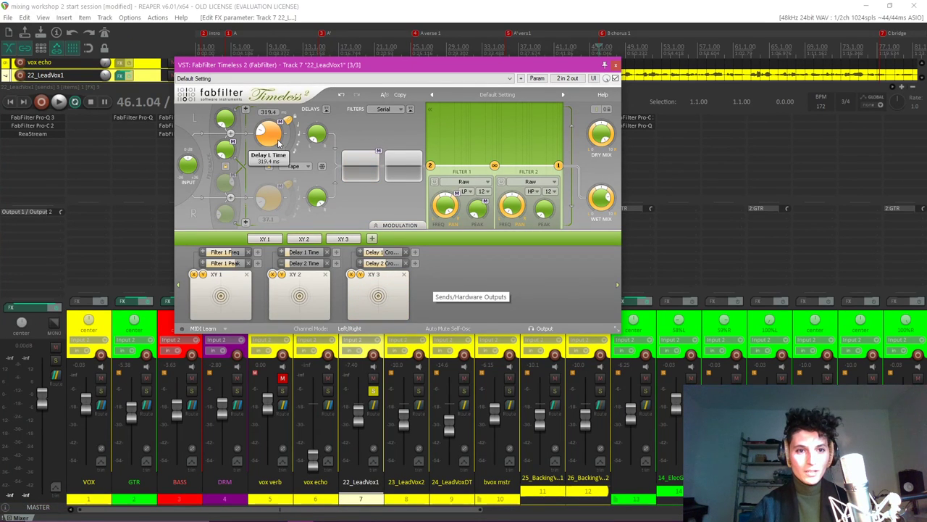
# Set the left delay time to 35.1 ms, unlink the channels, and set the right delay time to 58.9 ms.
pyautogui.moveTo(271, 136); pyautogui.dragTo(272, 164)
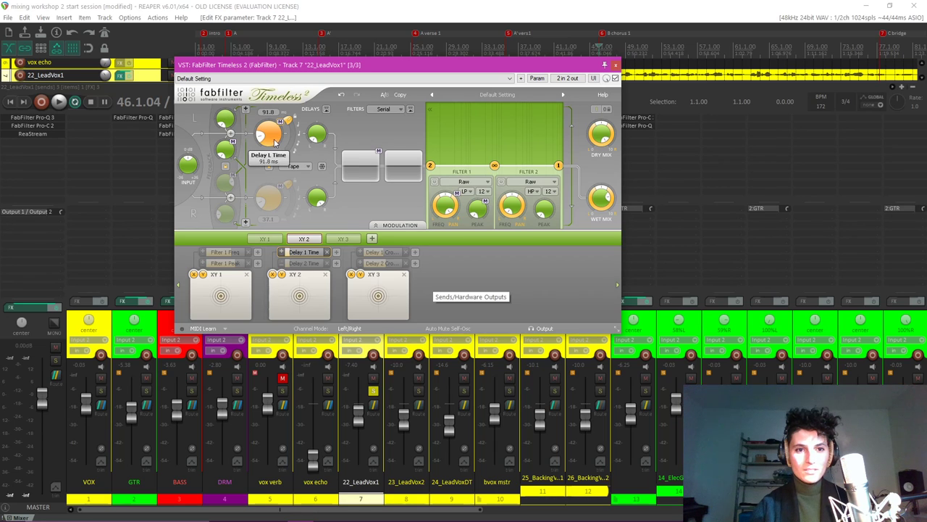
pyautogui.moveTo(276, 152); pyautogui.dragTo(276, 154)
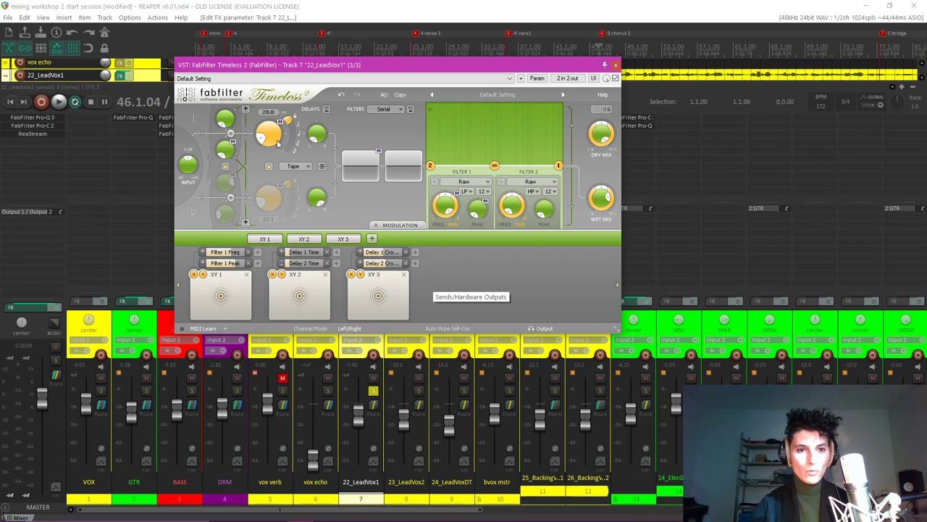
pyautogui.moveTo(277, 143); pyautogui.dragTo(275, 140)
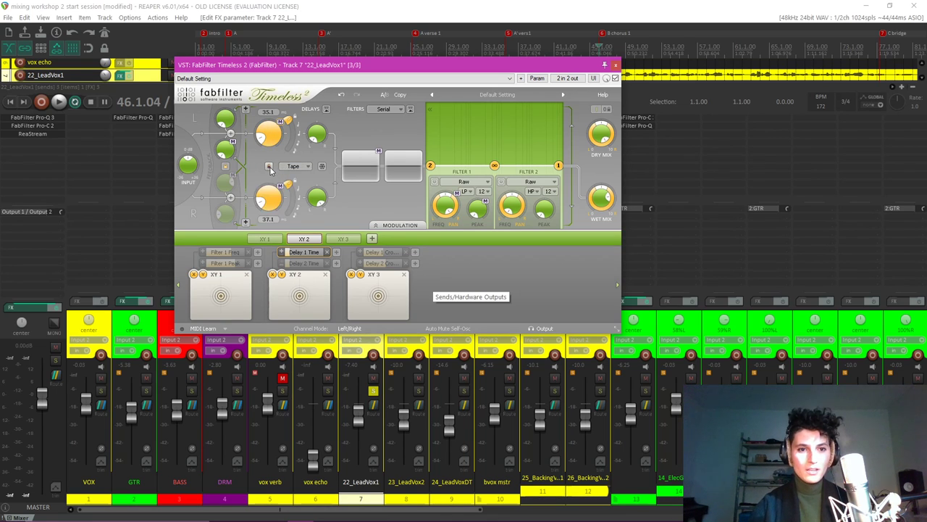
pyautogui.click(273, 203)
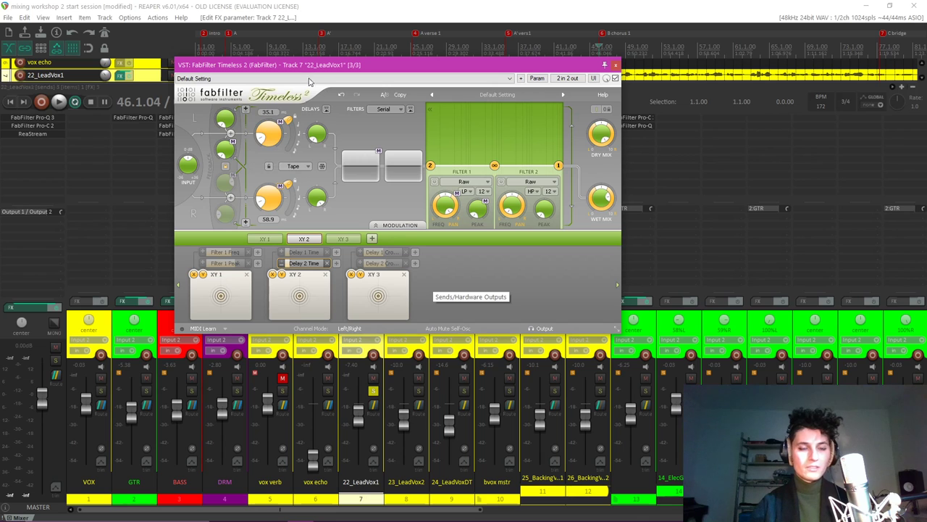
# Play the lead vocal, close the Timeless 2 window, compare the sound with the delay bypassed and re-enabled, and stop playback.
pyautogui.press('space')
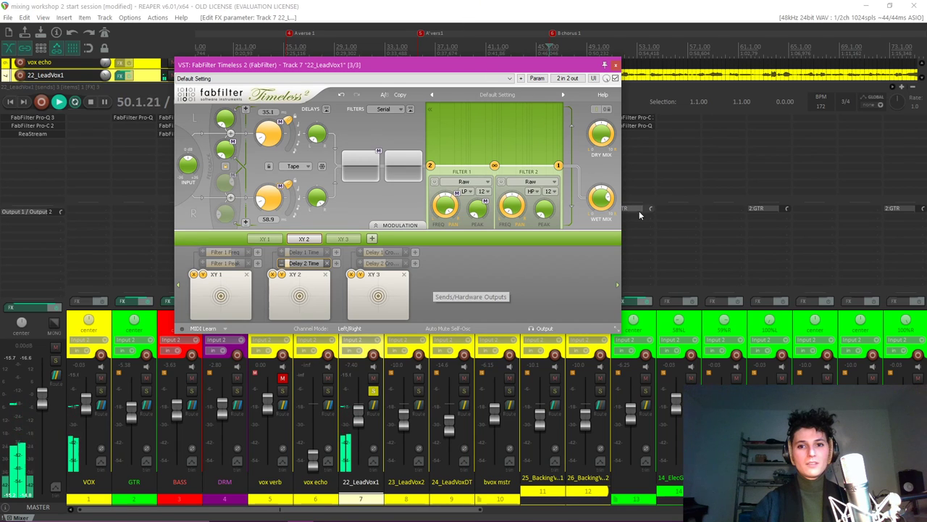
pyautogui.moveTo(604, 139)
pyautogui.moveTo(600, 201)
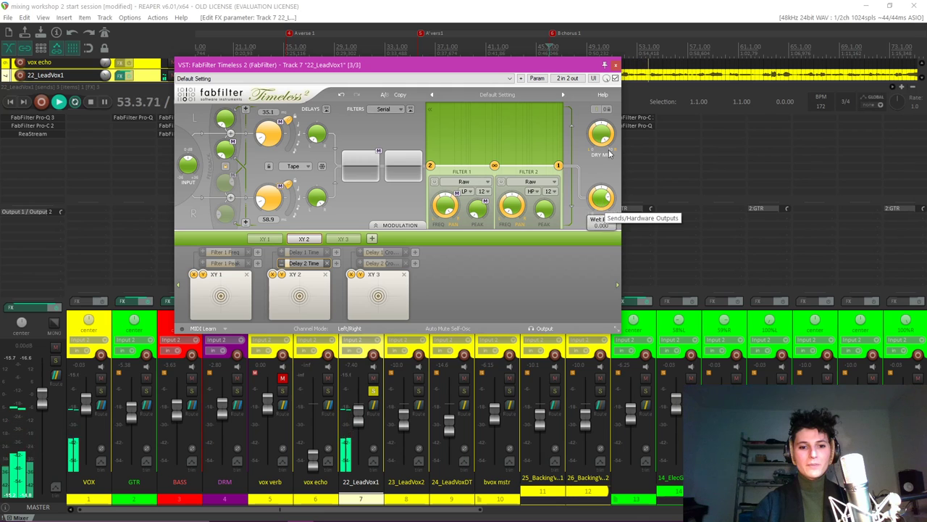
pyautogui.click(615, 64)
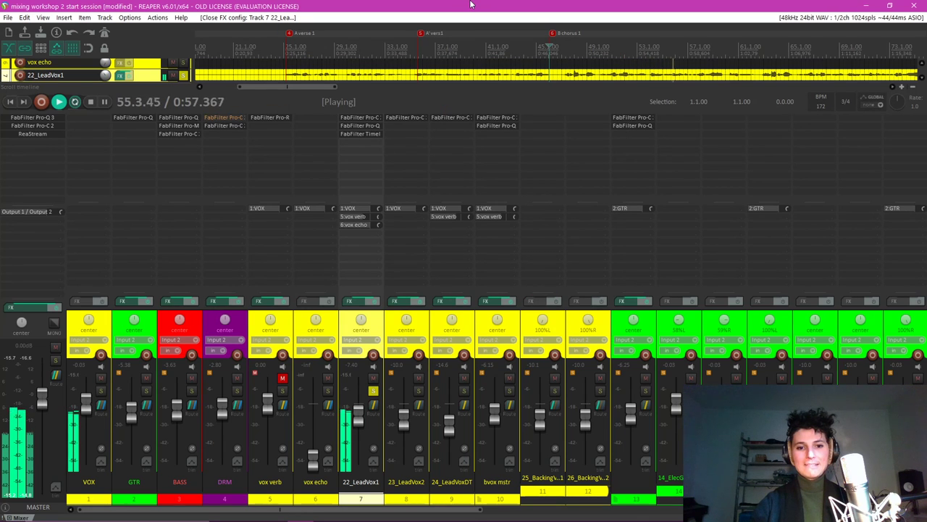
pyautogui.keyDown('ctrl'); pyautogui.click(362, 134); pyautogui.keyUp('ctrl')
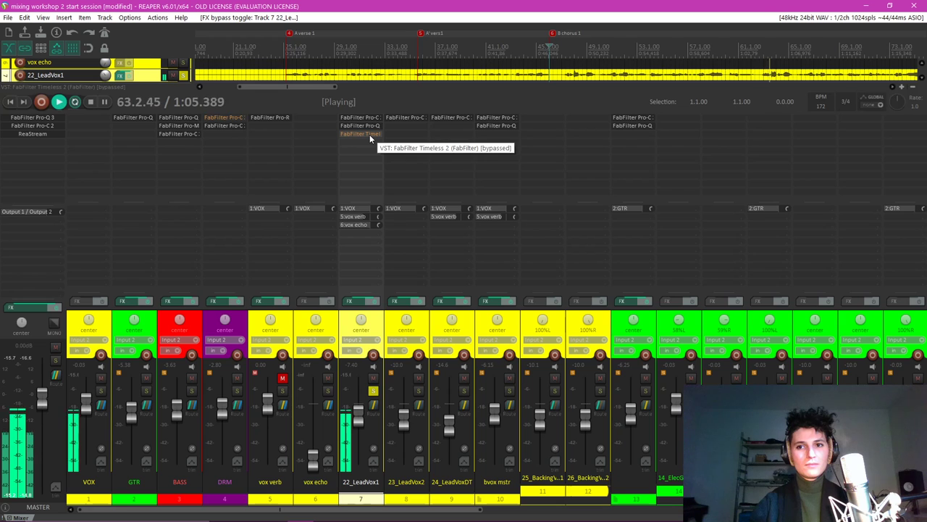
pyautogui.keyDown('ctrl'); pyautogui.click(369, 134); pyautogui.keyUp('ctrl')
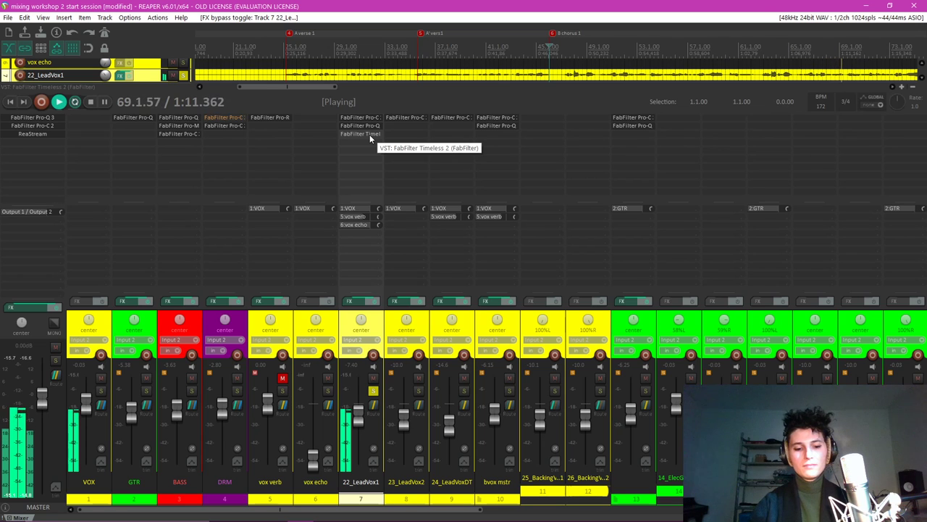
pyautogui.press('space')
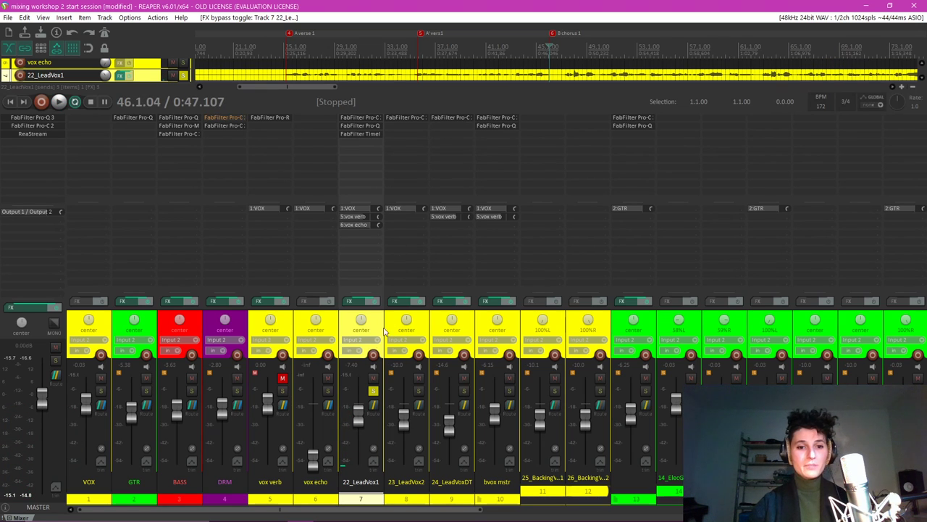
# Unsolo 22_LeadVox1, unmute the vox verb track, and audition the full mix from the chorus.
pyautogui.click(373, 391)
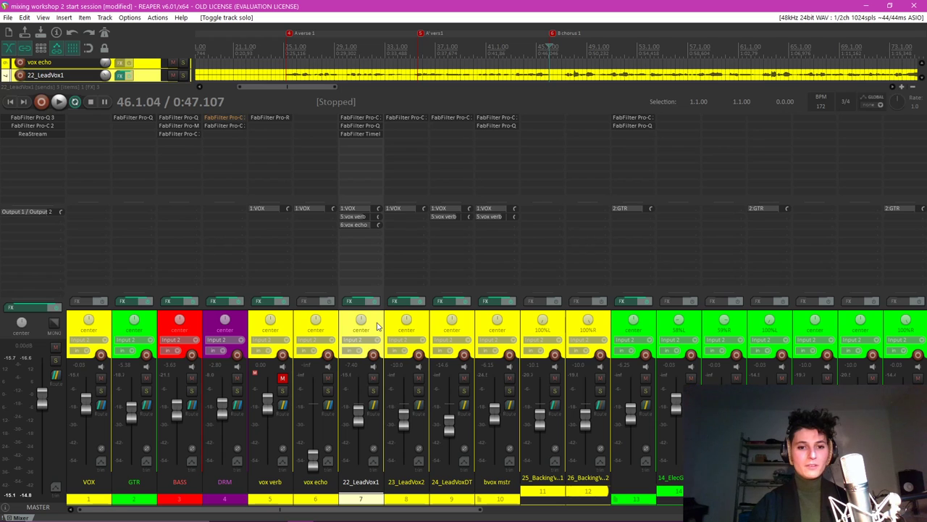
pyautogui.click(283, 377)
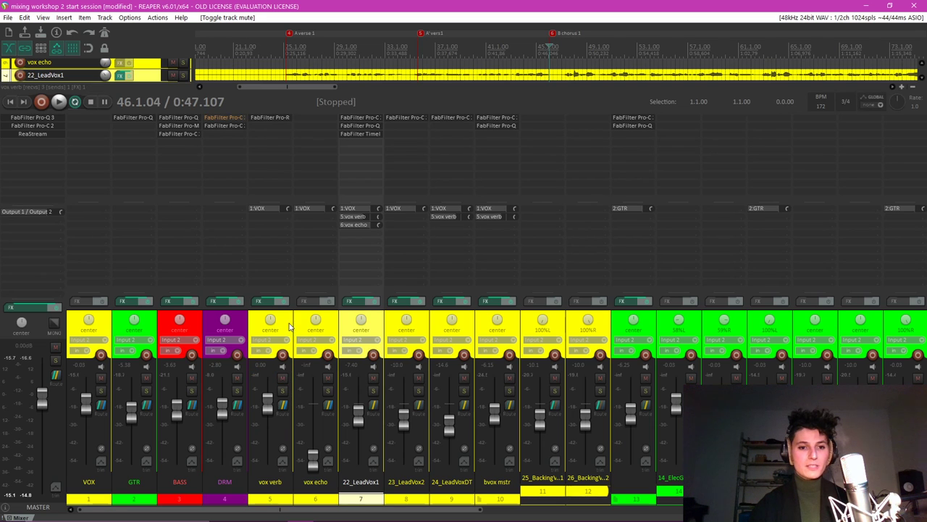
pyautogui.press('space')
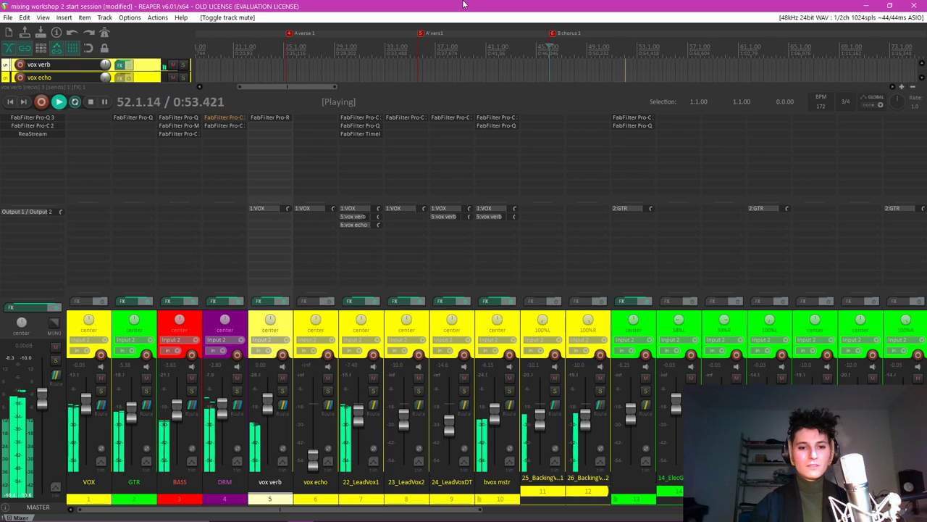
pyautogui.click(375, 323)
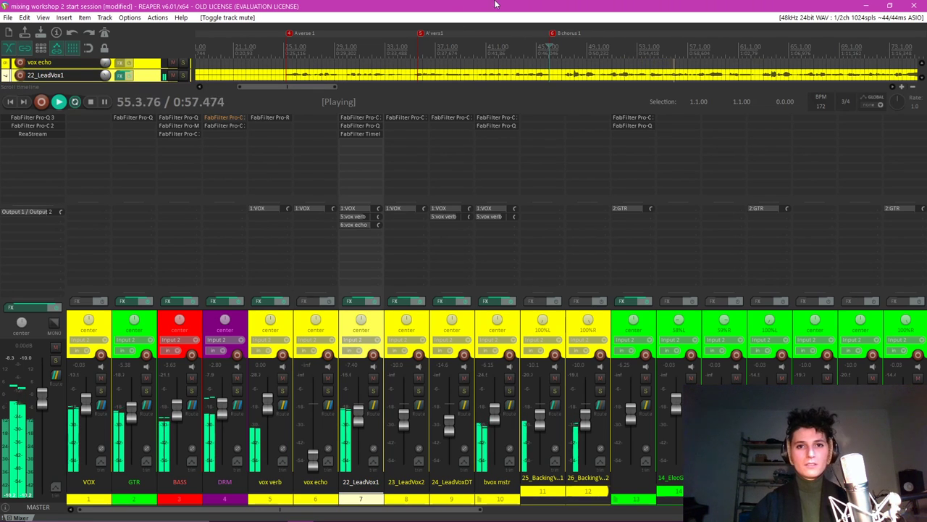
pyautogui.press('space')
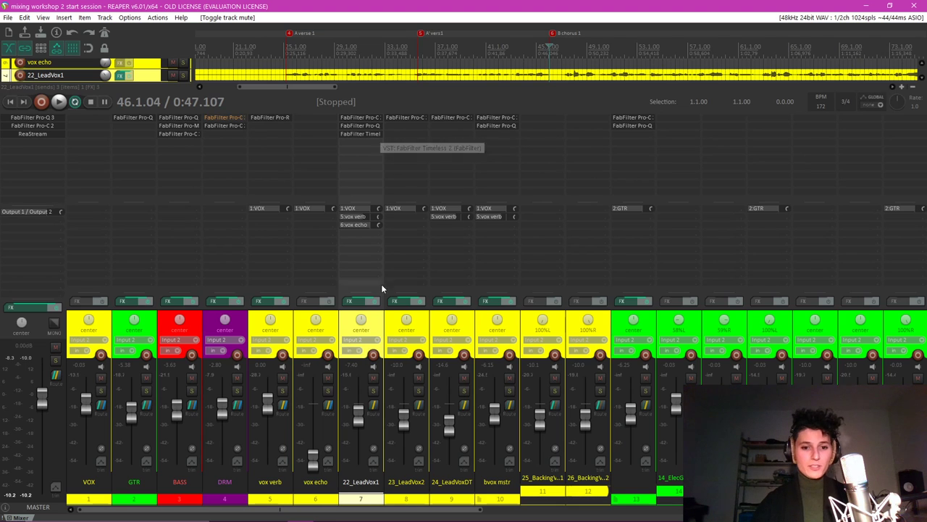
# Reset the vox echo track's volume to 0.00 dB and open the plug-in browser for adding an effect to it.
pyautogui.click(337, 324)
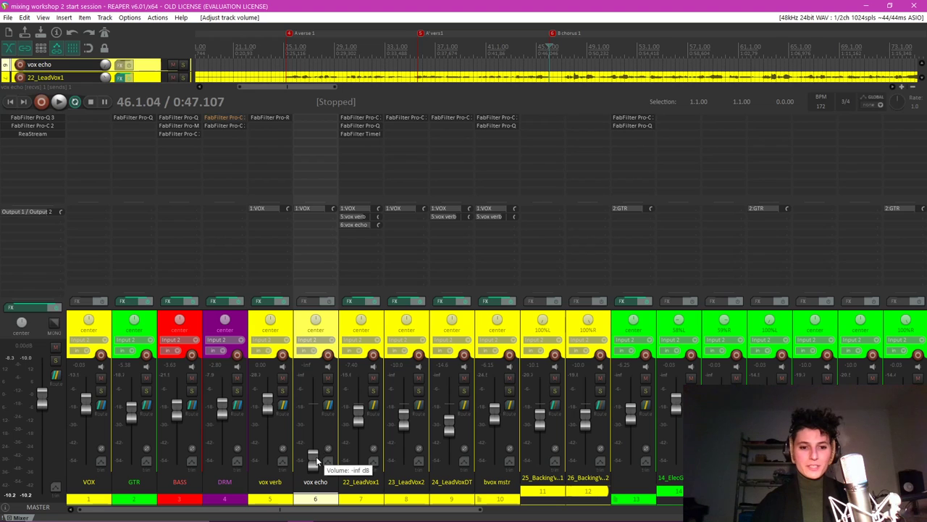
pyautogui.doubleClick(314, 456)
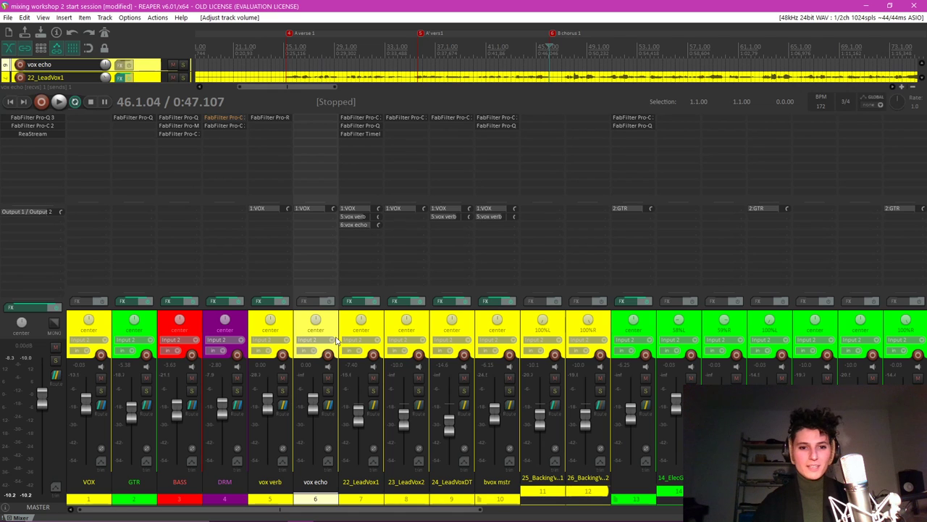
pyautogui.doubleClick(327, 127)
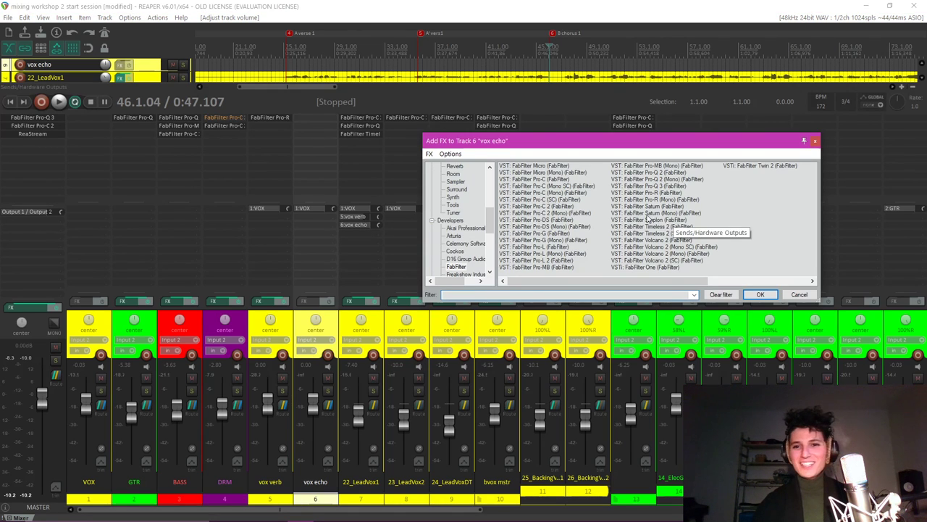
# Add FabFilter Timeless 2 to the vox echo track and open its low-pass and high-pass filters to the spectrum's extremes.
pyautogui.doubleClick(670, 227)
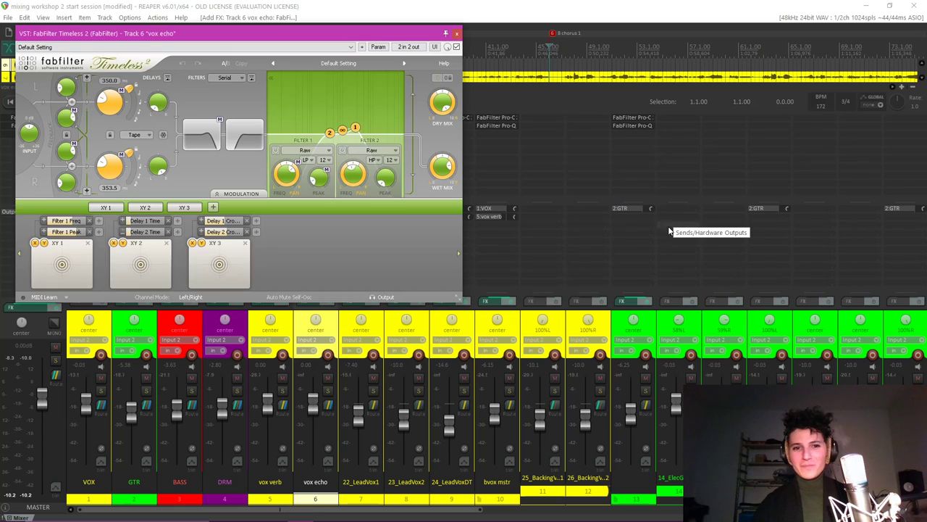
pyautogui.moveTo(355, 127); pyautogui.dragTo(399, 133)
pyautogui.moveTo(331, 135); pyautogui.dragTo(271, 135)
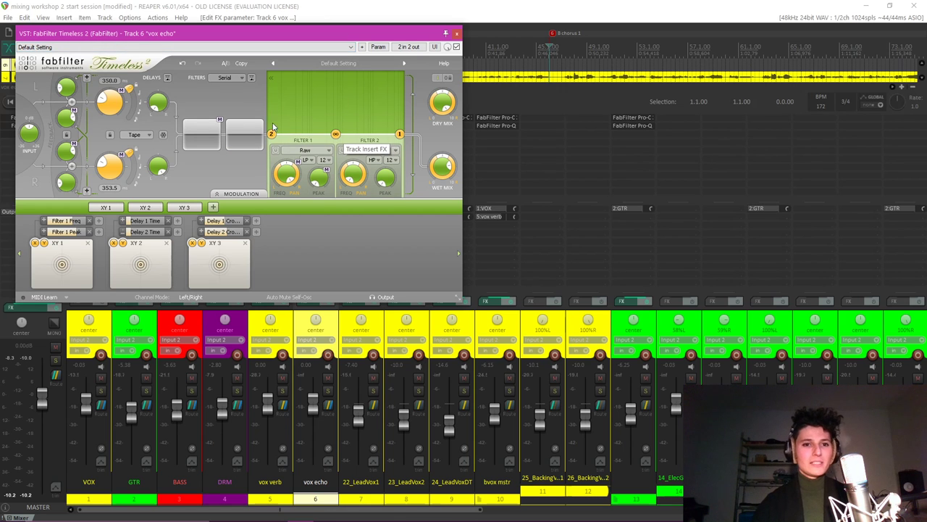
# Move the Timeless 2 window clear of the mixer sends and adjust the vox echo send on 22_LeadVox1.
pyautogui.moveTo(273, 36); pyautogui.dragTo(437, 37)
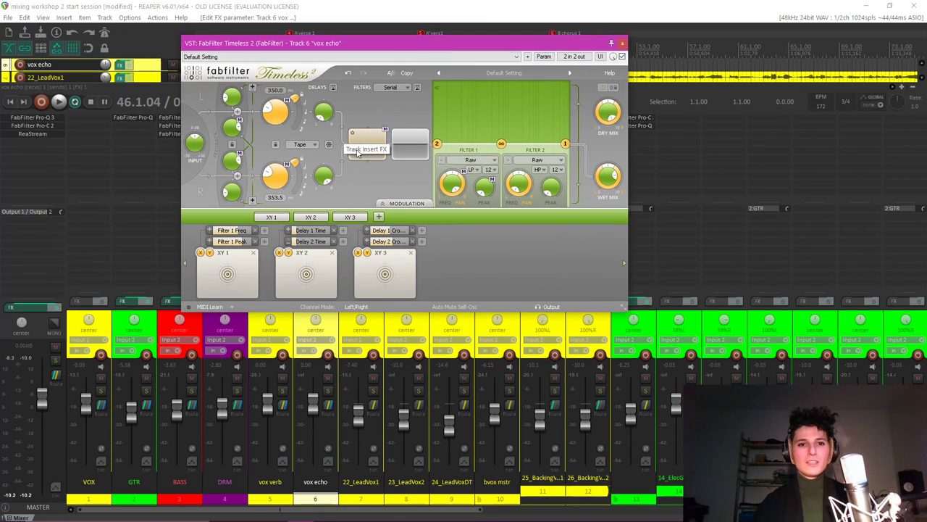
pyautogui.moveTo(369, 37); pyautogui.dragTo(464, 171)
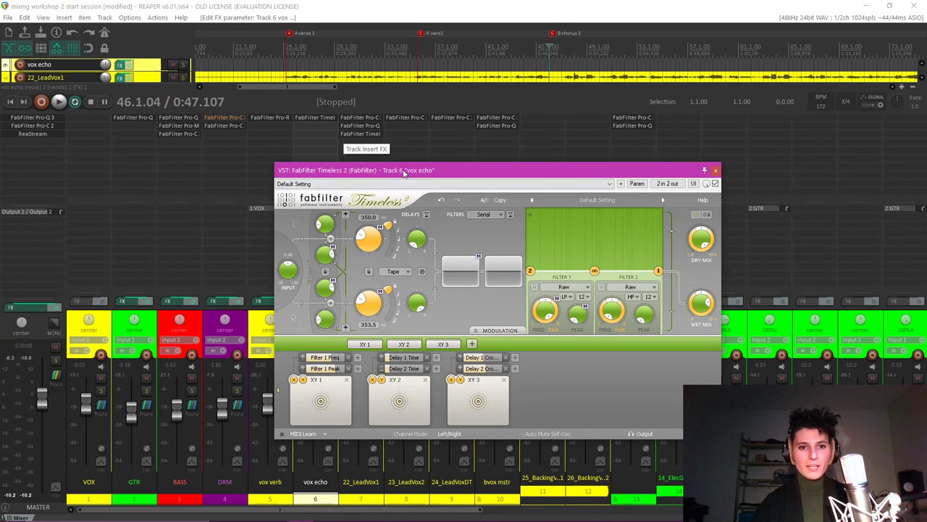
pyautogui.moveTo(404, 173); pyautogui.dragTo(529, 129)
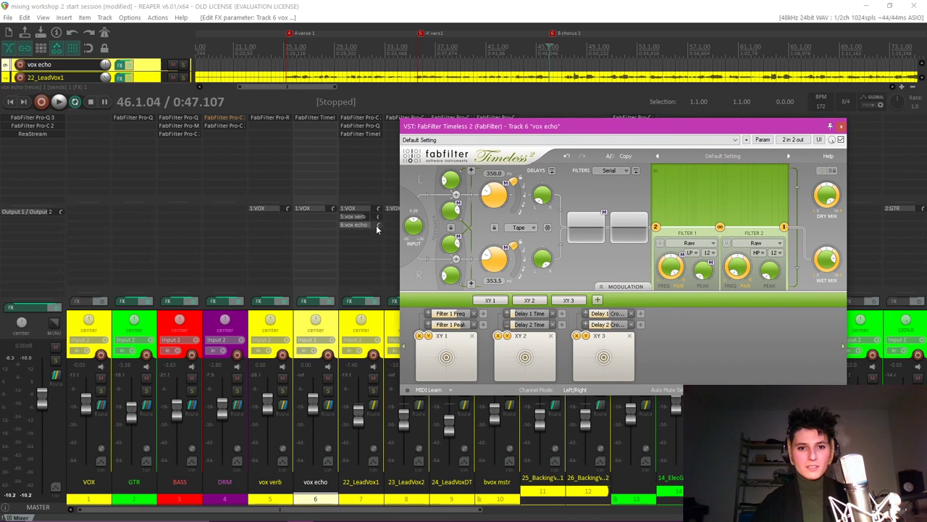
pyautogui.moveTo(379, 223); pyautogui.dragTo(378, 223)
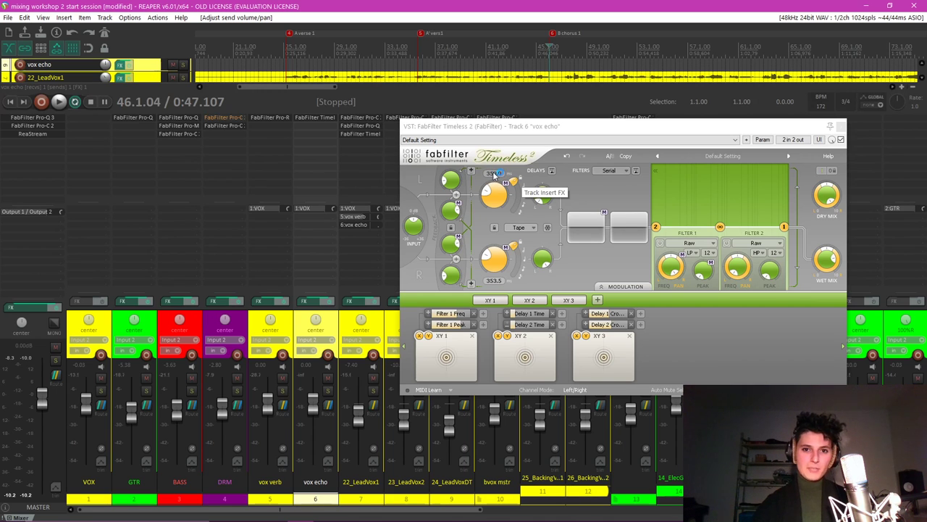
# Switch to Firefox to read the live chat messages and return to the REAPER session.
pyautogui.click(326, 511)
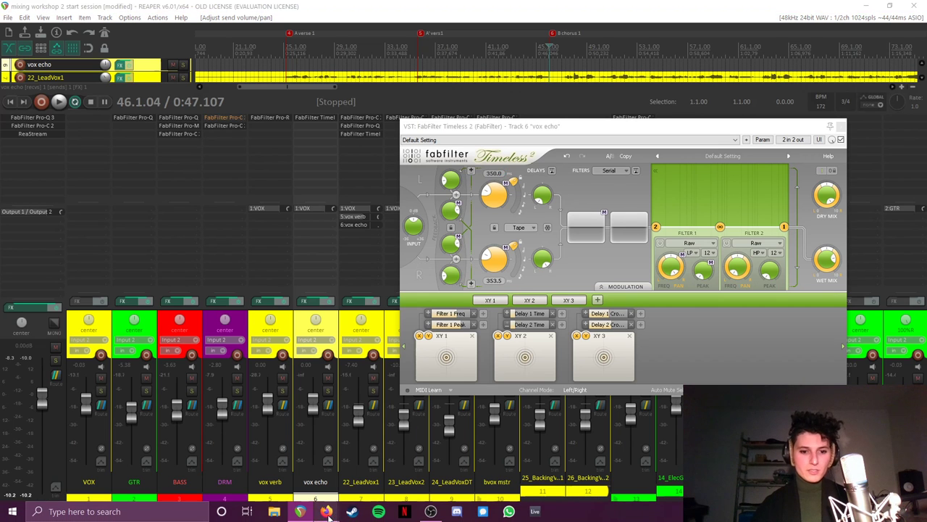
pyautogui.click(382, 438)
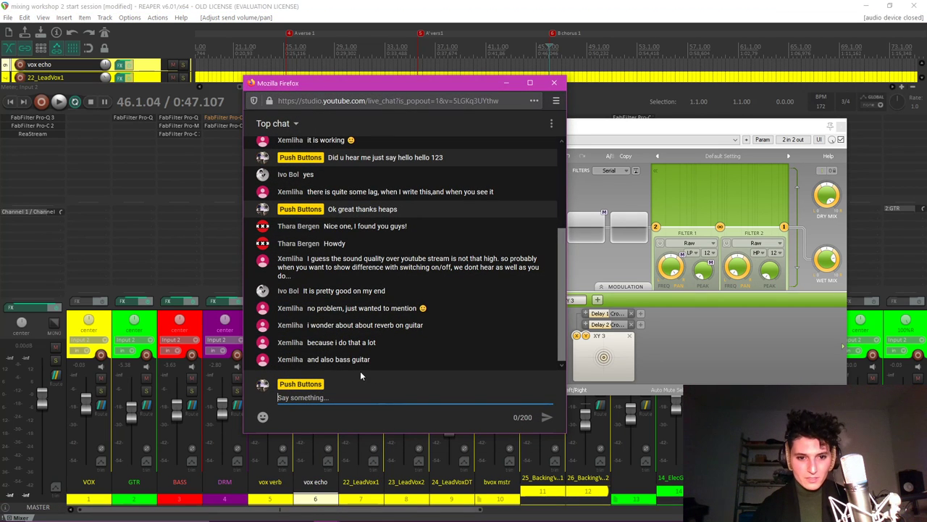
pyautogui.hotkey('alt', 'Tab')
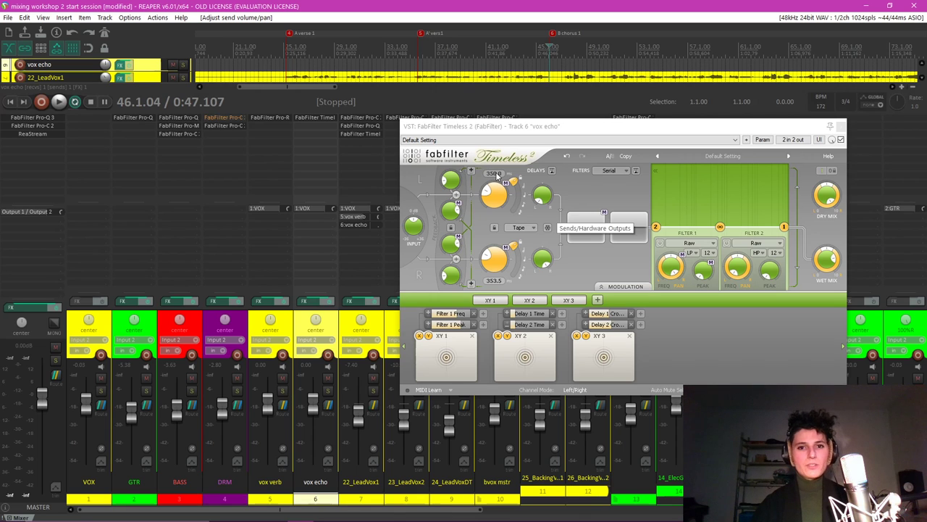
# Try out tap tempo on the left delay time while playback is stopped.
pyautogui.click(497, 175)
pyautogui.scroll(2, 497, 176)
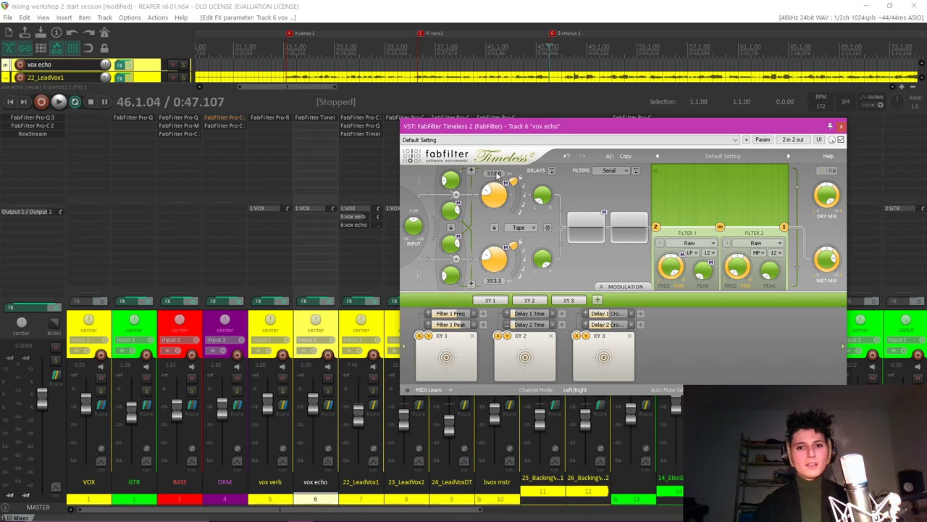
pyautogui.click(495, 175)
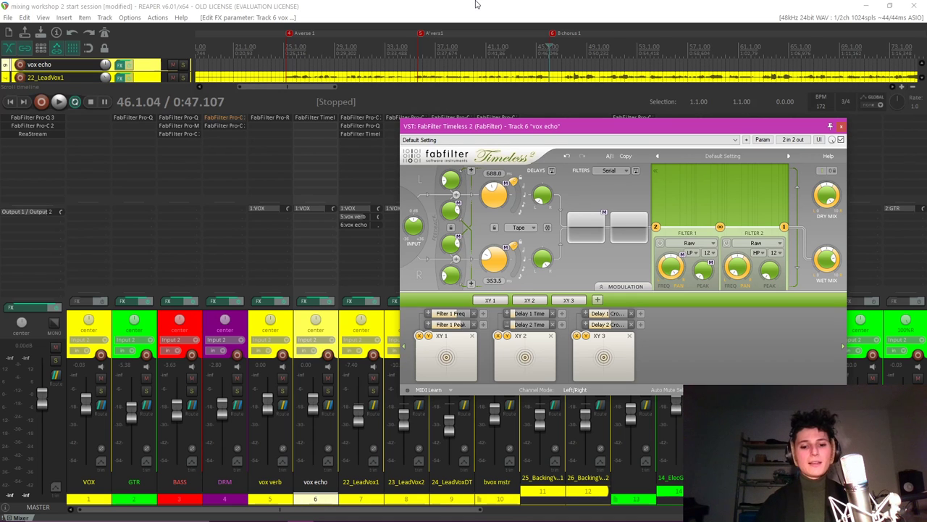
# Play the chorus and tap the left delay time in tempo to 333 ms.
pyautogui.press('space')
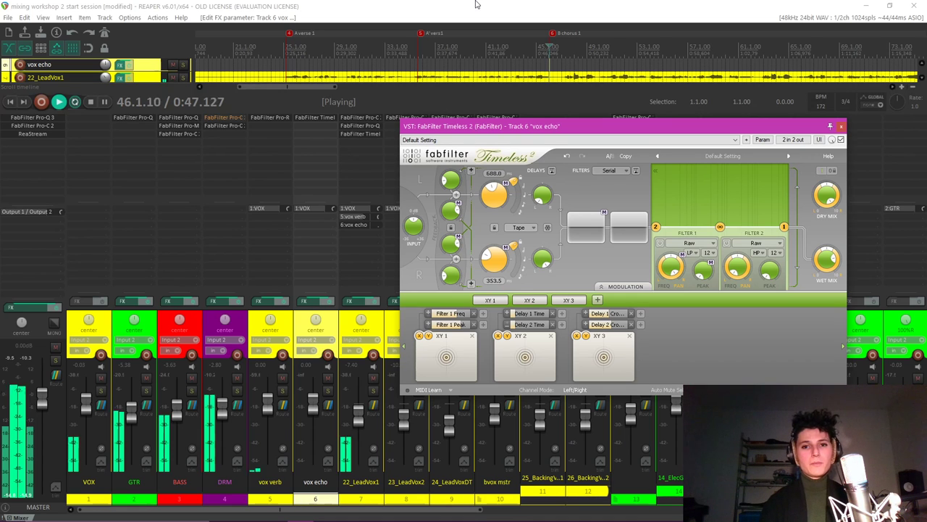
pyautogui.click(495, 175)
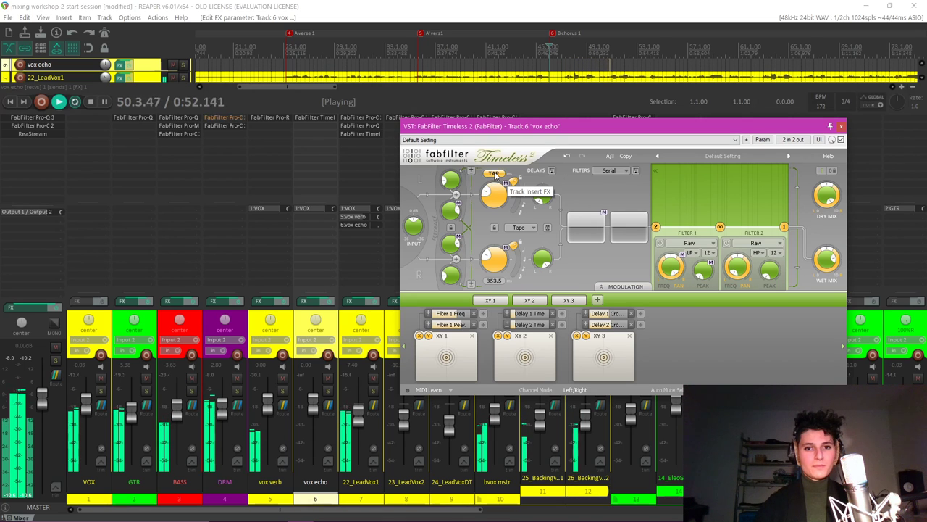
pyautogui.click(494, 174)
pyautogui.click(495, 174)
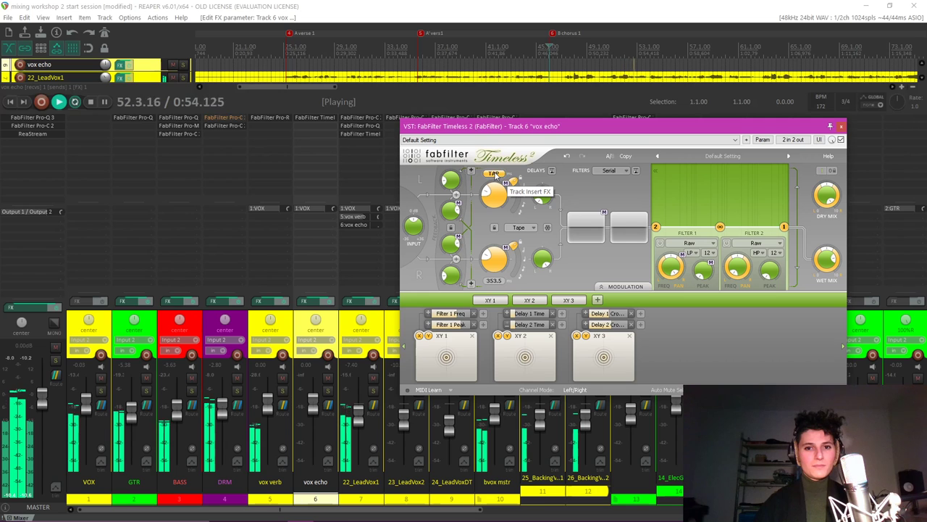
pyautogui.click(494, 174)
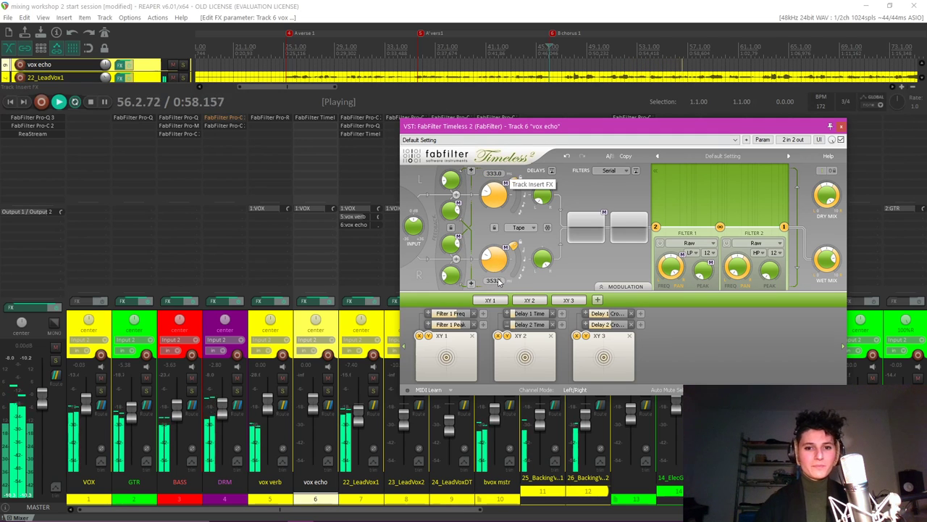
# Tap the right delay time in tempo to 345 ms during playback and stop the song.
pyautogui.click(497, 281)
pyautogui.click(497, 281)
pyautogui.click(497, 281)
pyautogui.click(497, 281)
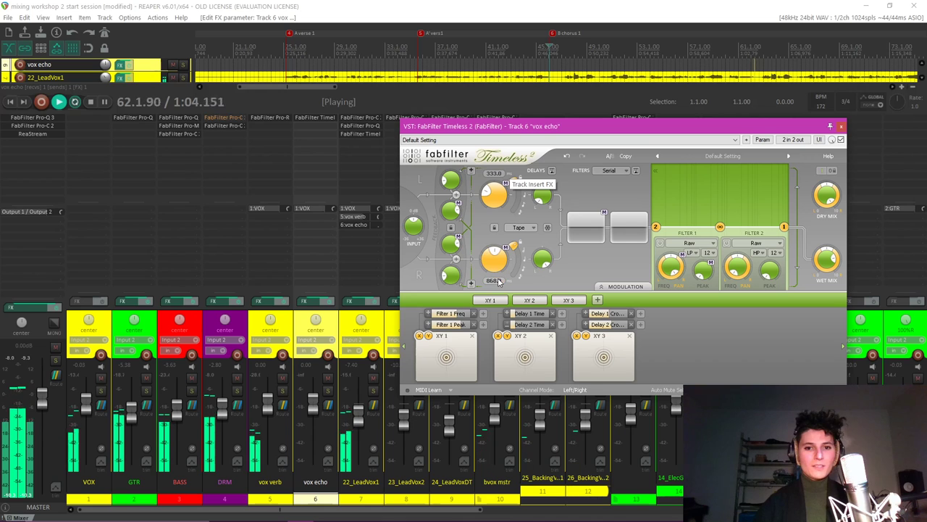
pyautogui.click(497, 281)
pyautogui.click(497, 281)
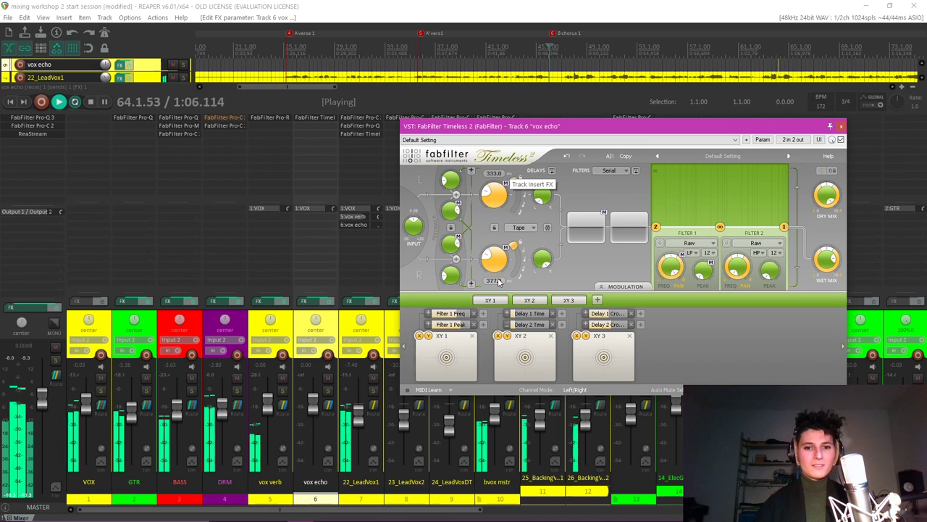
pyautogui.click(497, 281)
pyautogui.click(497, 281)
pyautogui.click(497, 281)
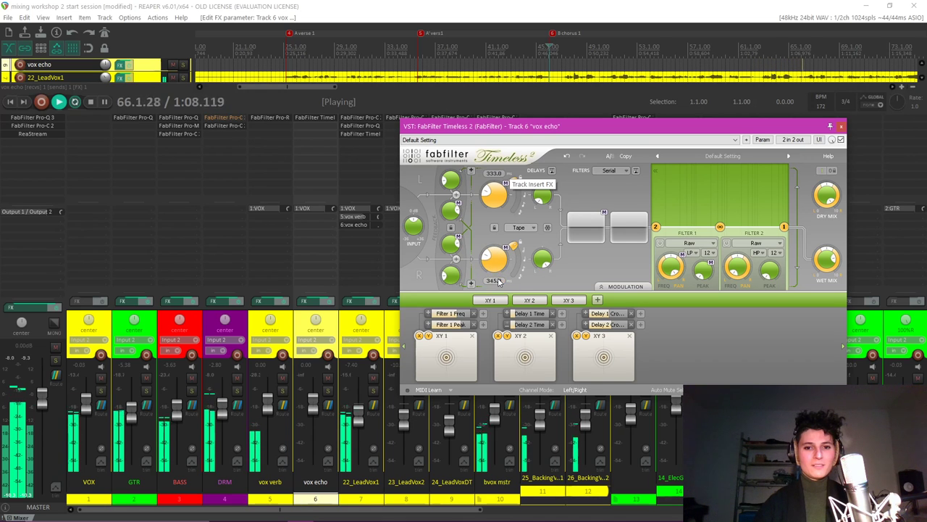
pyautogui.press('space')
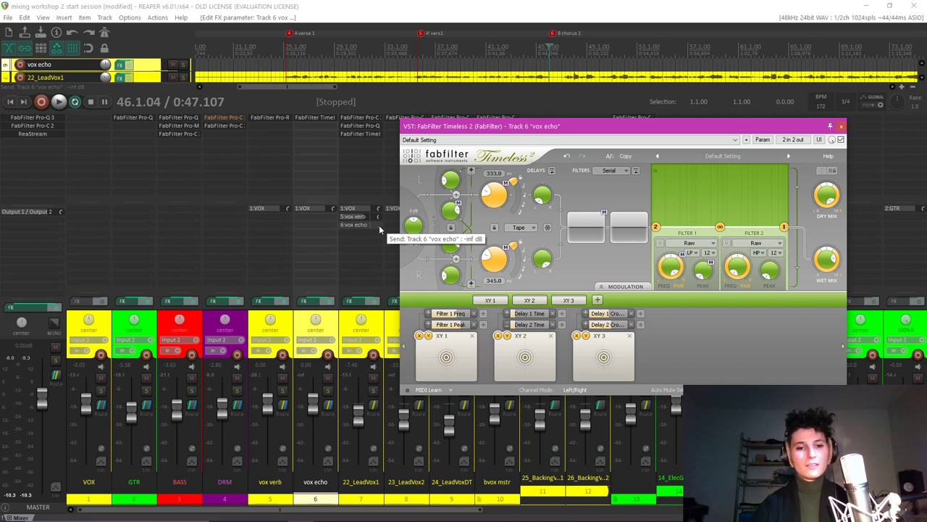
# During playback, raise 22_LeadVox1's vox echo send to about -0.26 dB and set the delay's dry level to -INF dB.
pyautogui.press('space')
pyautogui.moveTo(379, 224)
pyautogui.mouseDown()
pyautogui.moveTo(379, 192)
pyautogui.moveTo(380, 229)
pyautogui.mouseUp()
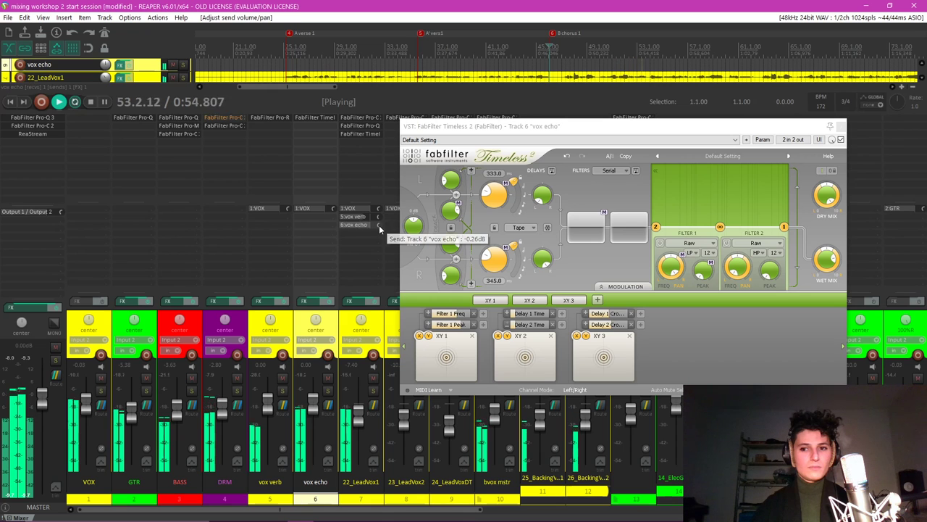
pyautogui.click(827, 196)
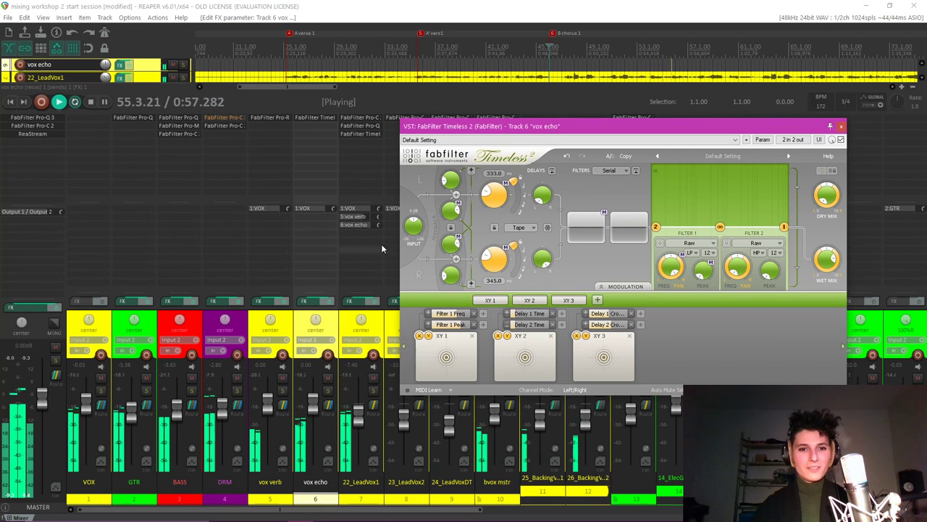
pyautogui.moveTo(380, 226); pyautogui.dragTo(380, 224)
pyautogui.press('space')
pyautogui.moveTo(831, 197)
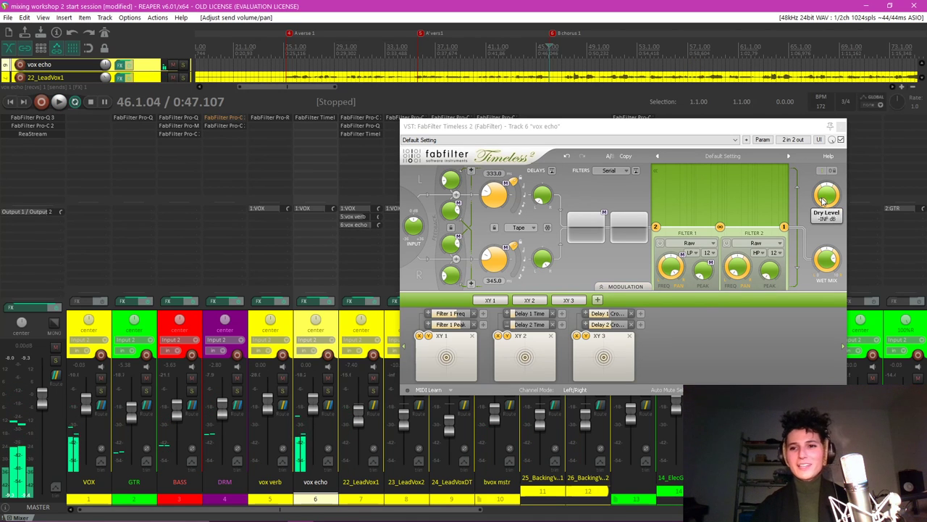
pyautogui.click(831, 197)
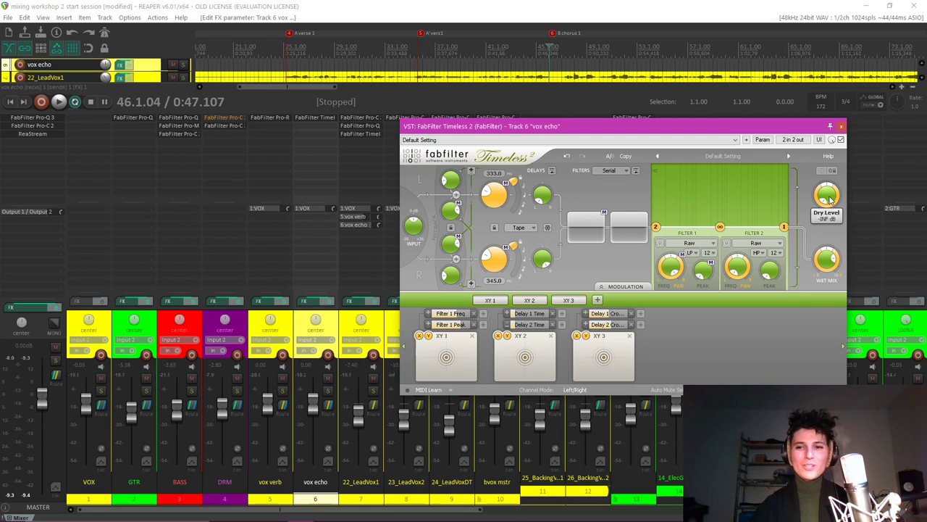
pyautogui.moveTo(824, 268)
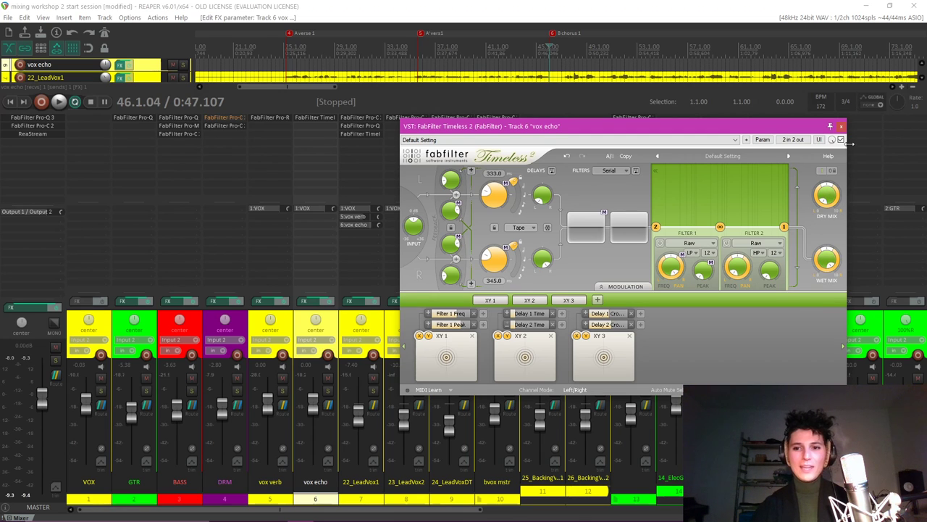
pyautogui.moveTo(830, 250)
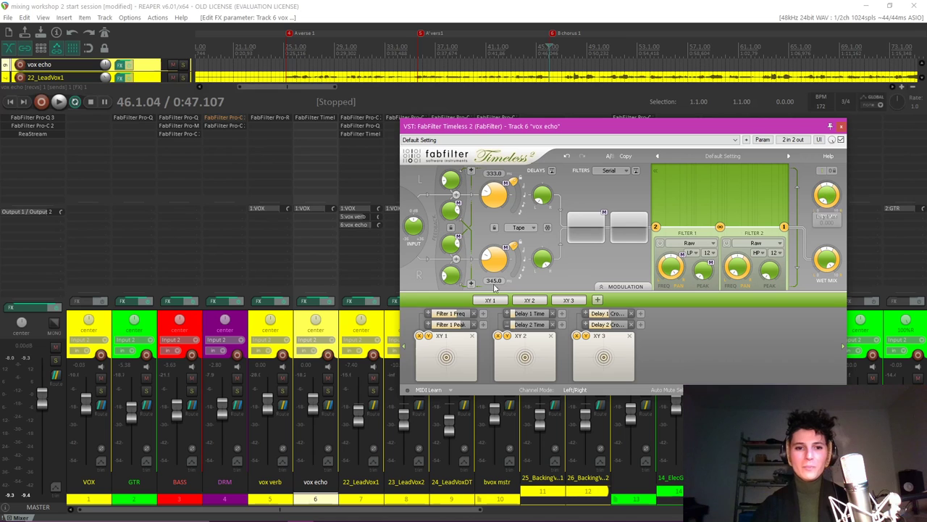
# Readjust the vox echo send on 22_LeadVox1 during playback and solo the track to hear its echo.
pyautogui.click(314, 328)
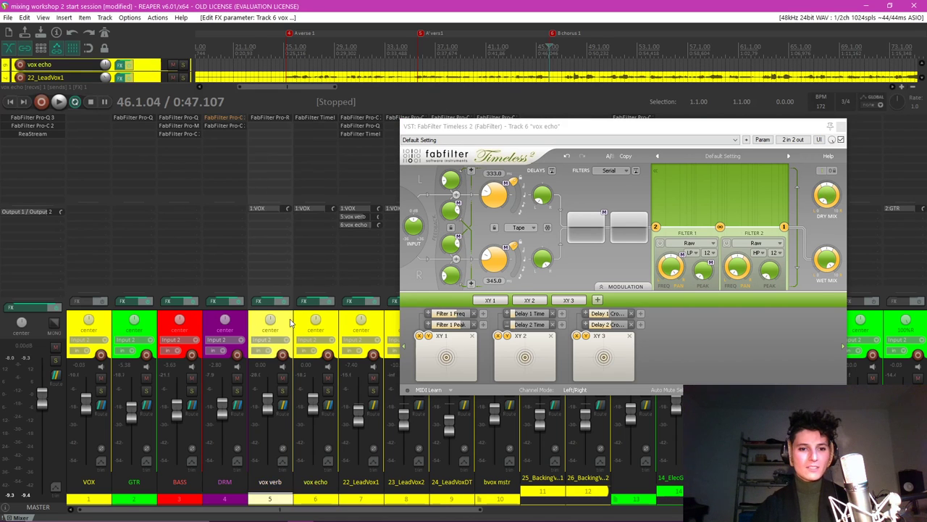
pyautogui.click(292, 327)
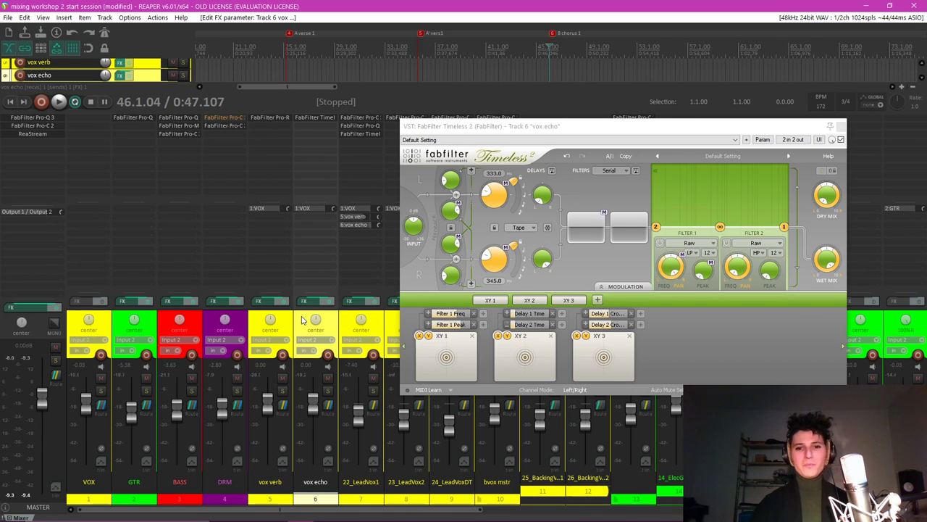
pyautogui.click(348, 326)
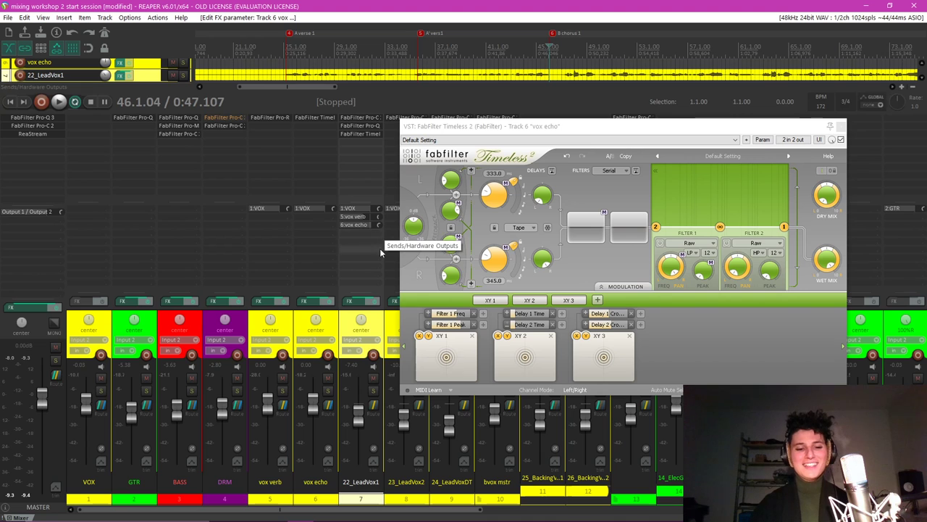
pyautogui.press('space')
pyautogui.moveTo(379, 224)
pyautogui.mouseDown()
pyautogui.moveTo(381, 234)
pyautogui.moveTo(380, 224)
pyautogui.mouseUp()
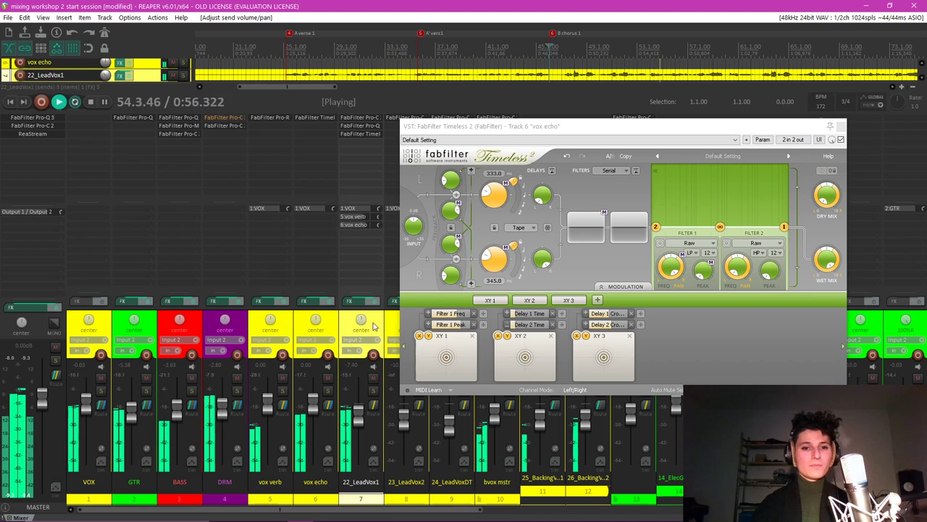
pyautogui.click(373, 390)
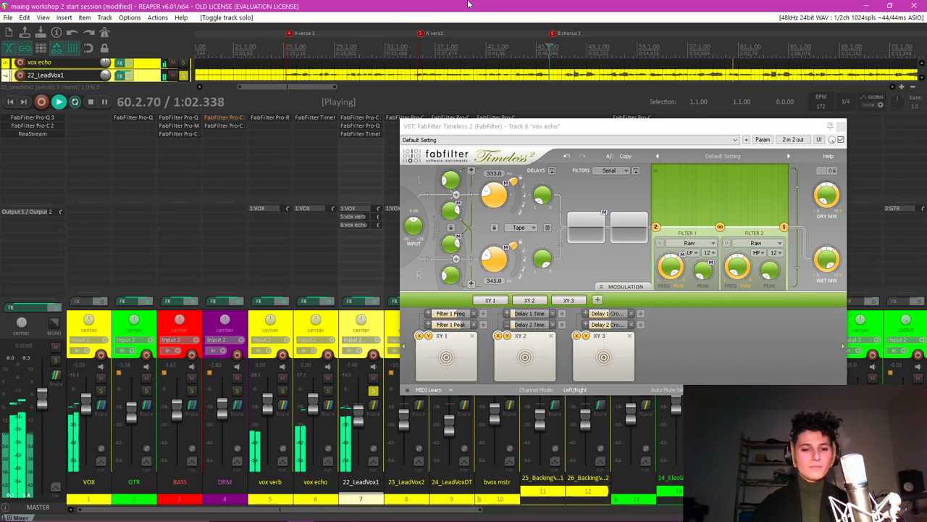
pyautogui.press('space')
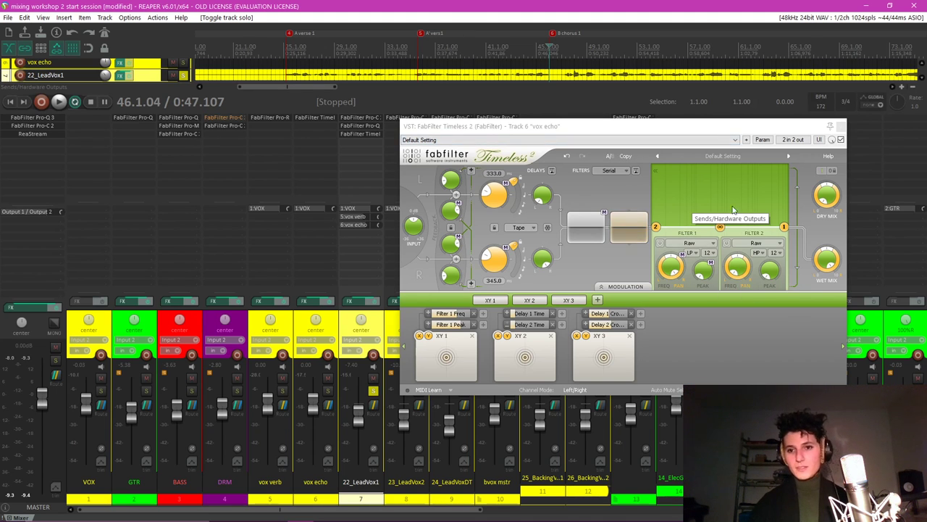
# Recentre the Timeless 2 window and switch to Firefox to view the presentation's Echo slide in Google Slides.
pyautogui.moveTo(706, 131); pyautogui.dragTo(584, 113)
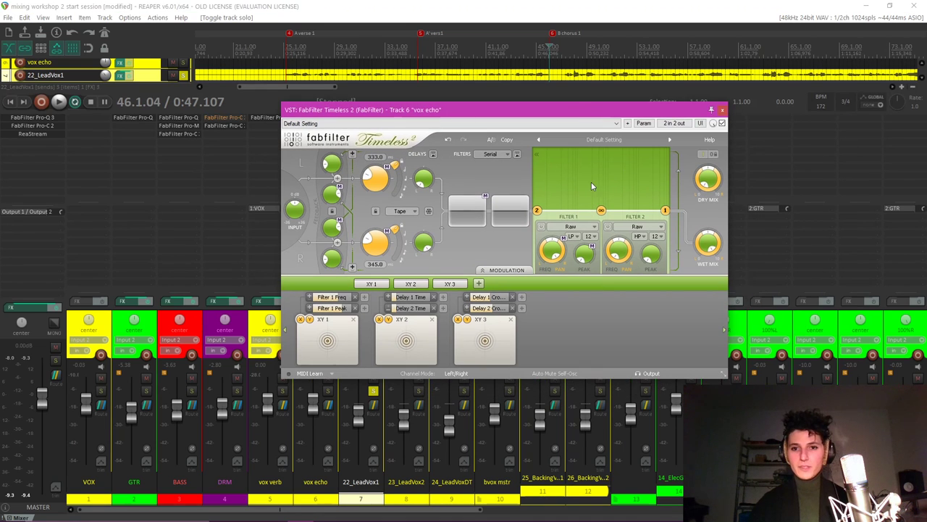
pyautogui.click(665, 211)
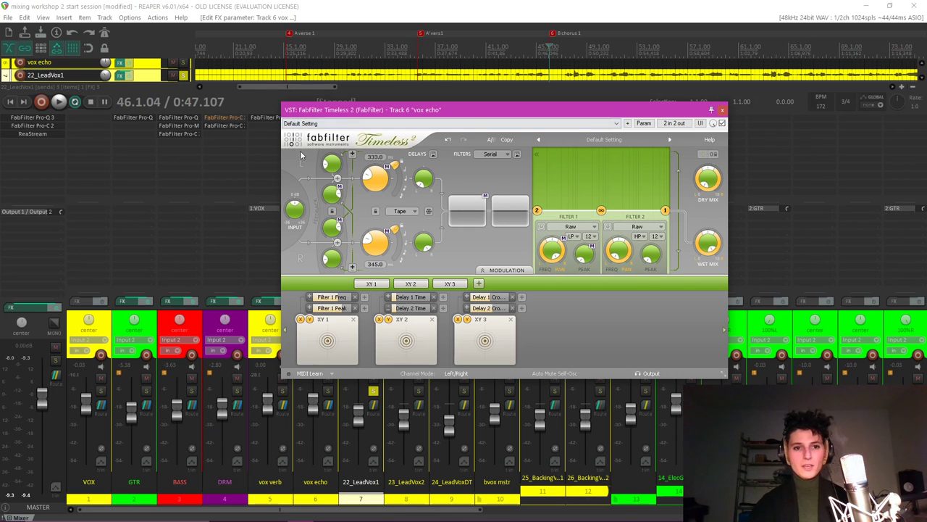
pyautogui.moveTo(337, 178)
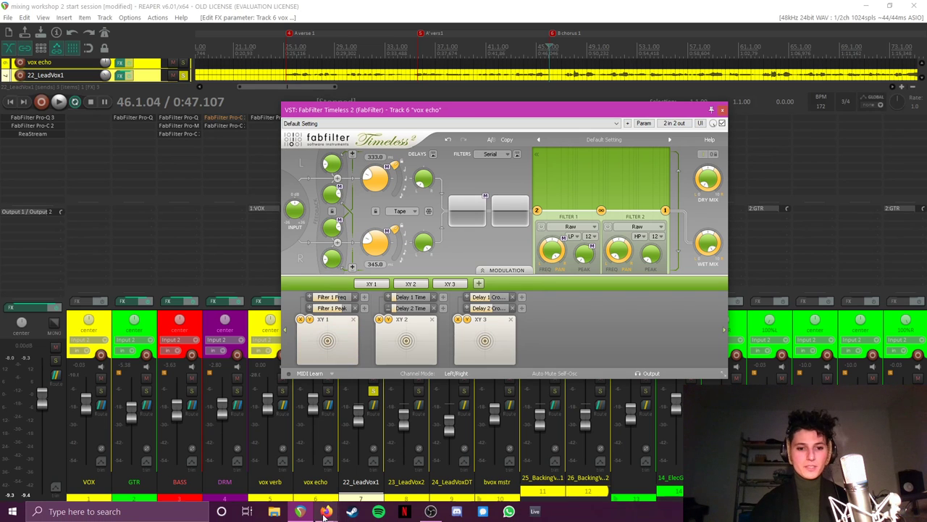
pyautogui.click(327, 511)
pyautogui.click(308, 479)
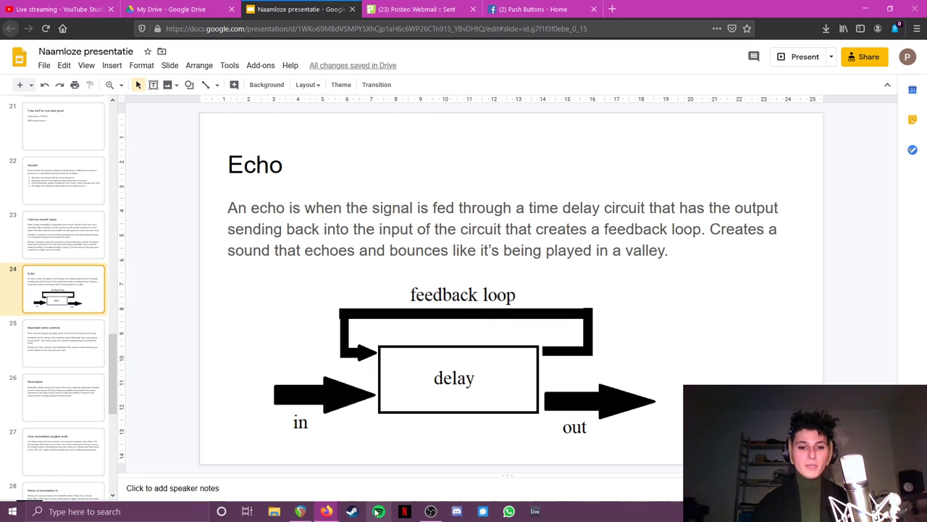
# Switch back to REAPER and lower Filter 1's low-pass cutoff with a raised peak in Timeless 2 on vox echo.
pyautogui.click(310, 513)
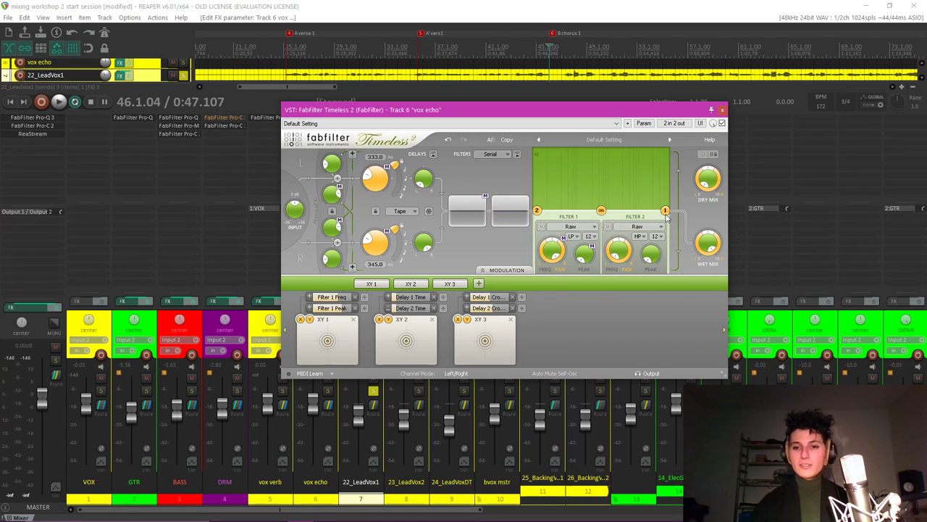
pyautogui.moveTo(667, 214); pyautogui.dragTo(619, 187)
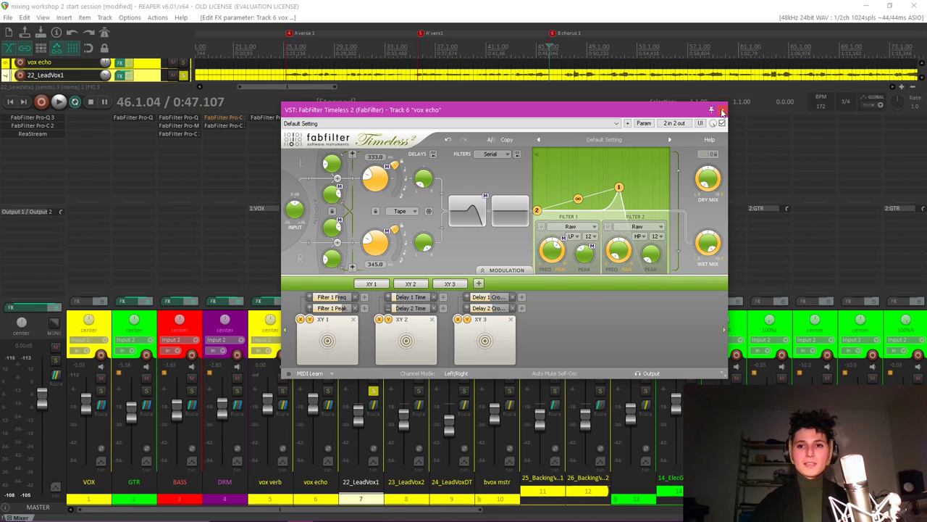
# Close the Timeless 2 window and solo the vox echo track instead of 22_LeadVox1.
pyautogui.click(722, 111)
pyautogui.click(327, 392)
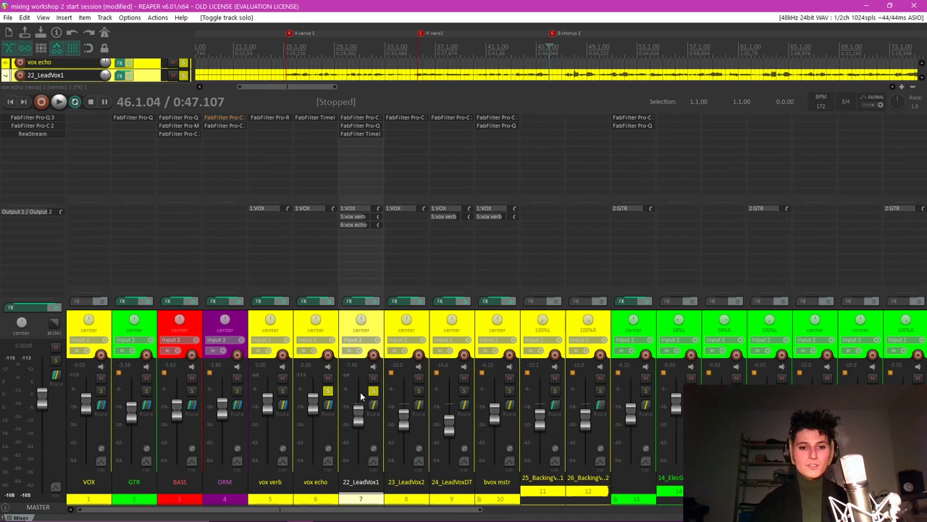
pyautogui.click(337, 330)
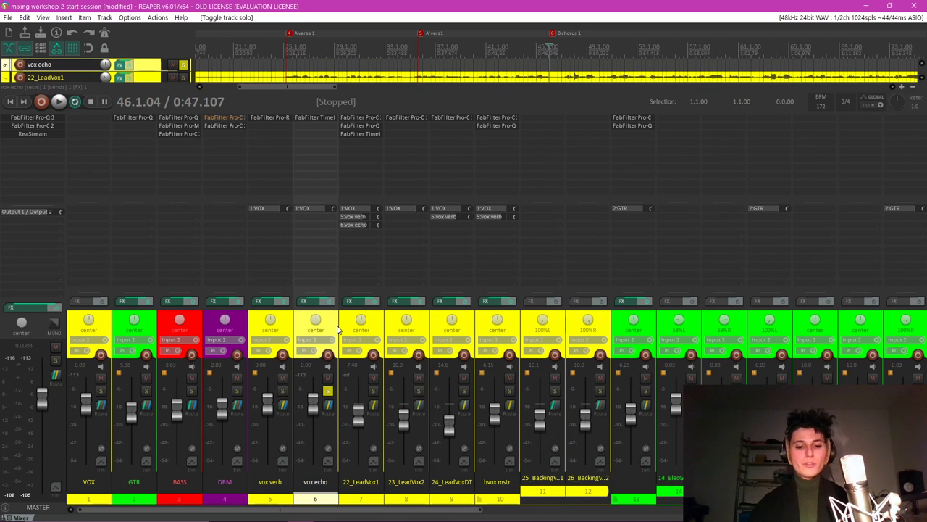
# During playback, reopen Timeless 2 on vox echo and reset Filter 1 to fully open with no peak, and stop the song.
pyautogui.press('space')
pyautogui.click(305, 116)
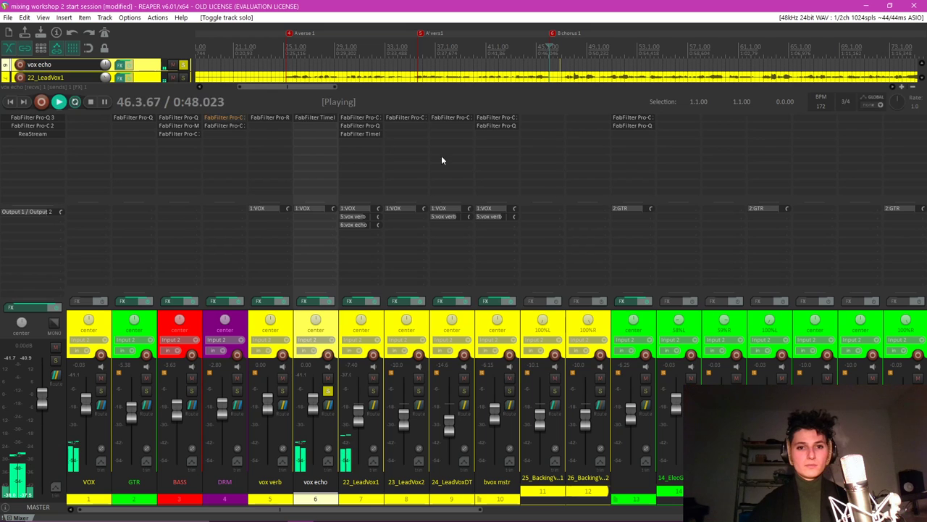
pyautogui.moveTo(619, 188); pyautogui.dragTo(670, 251)
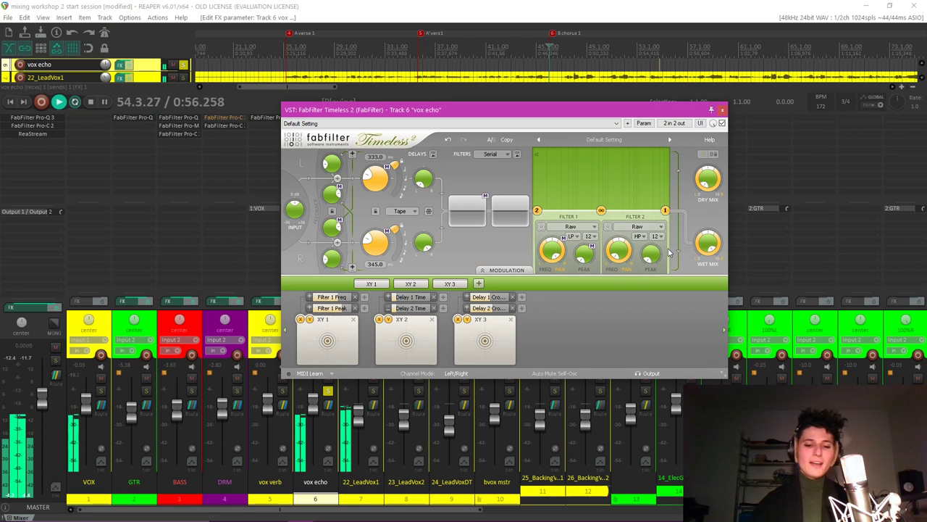
pyautogui.press('space')
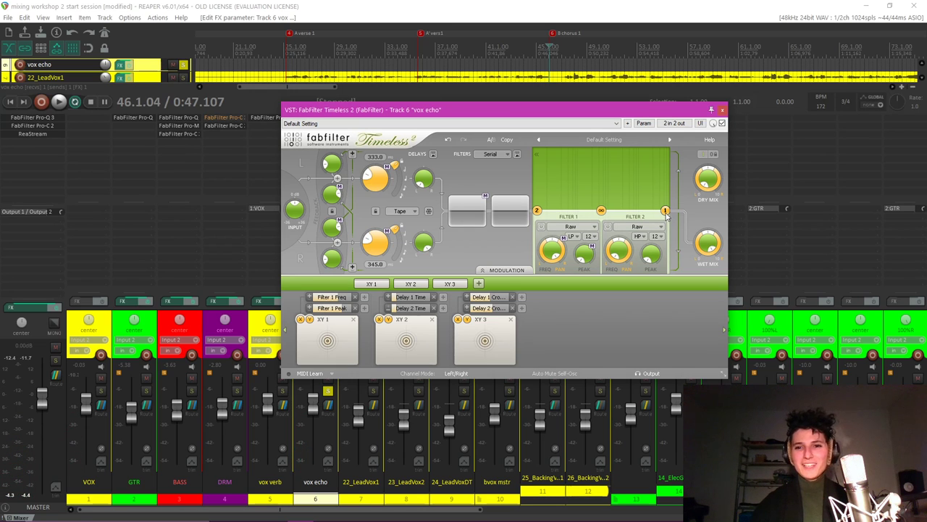
# Lower Filter 1's low-pass cutoff again and start playback with 22_LeadVox1 soloed instead of vox echo.
pyautogui.moveTo(666, 214); pyautogui.dragTo(628, 198)
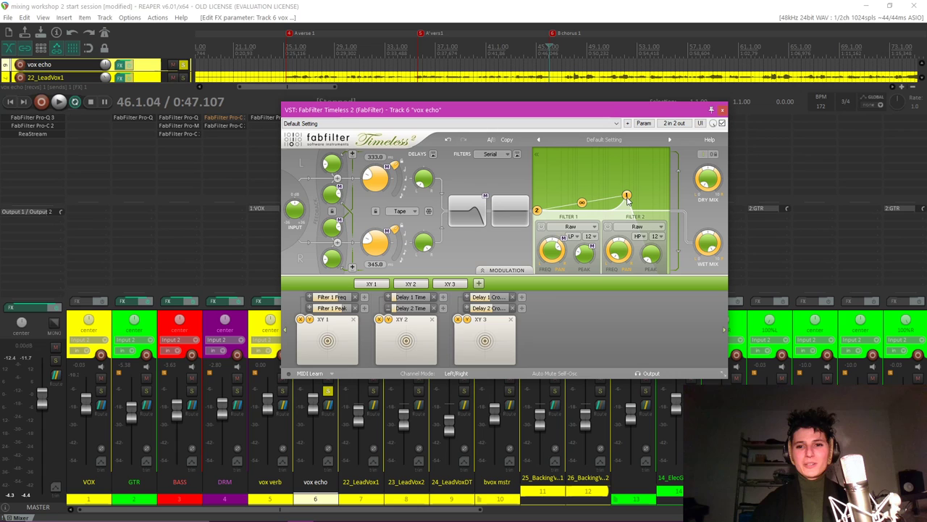
pyautogui.click(373, 391)
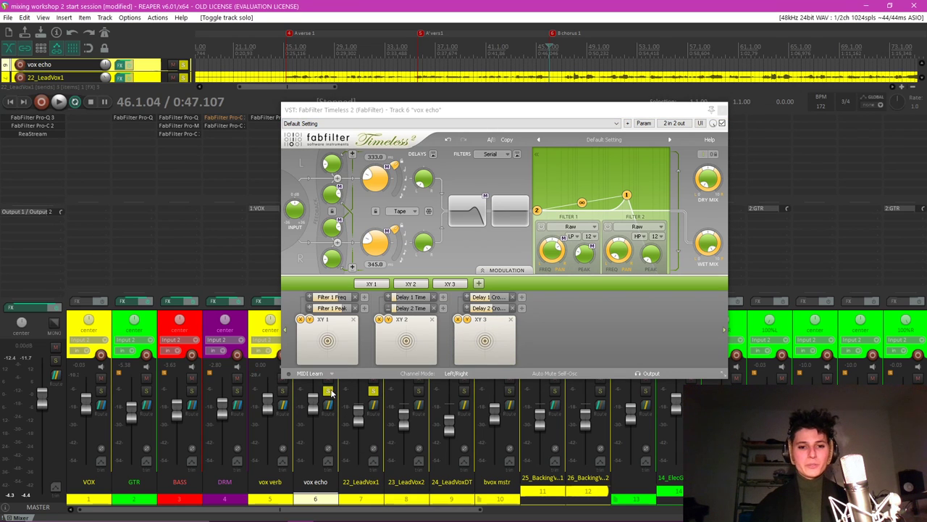
pyautogui.press('space')
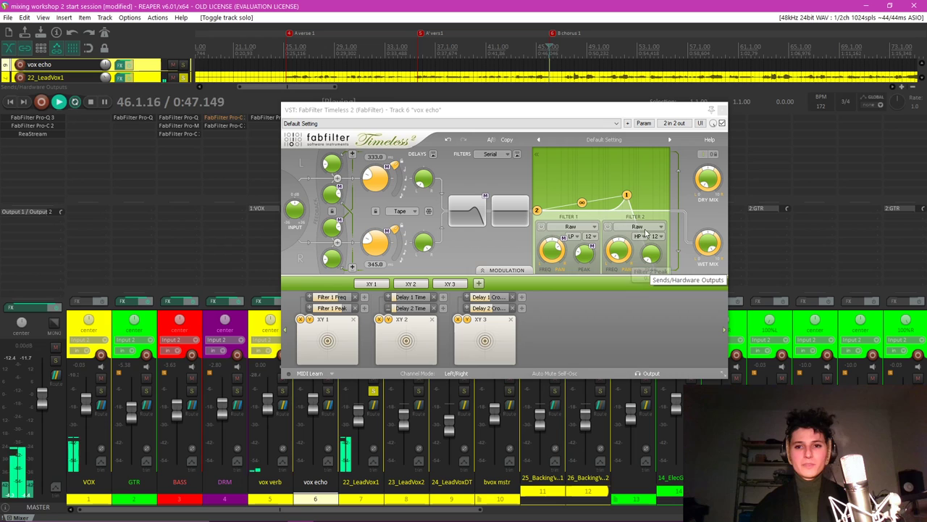
# During playback, raise Filter 2's high-pass cutoff and flatten both filter peaks into a narrow band, and close Timeless 2.
pyautogui.click(627, 196)
pyautogui.moveTo(537, 210); pyautogui.dragTo(628, 205)
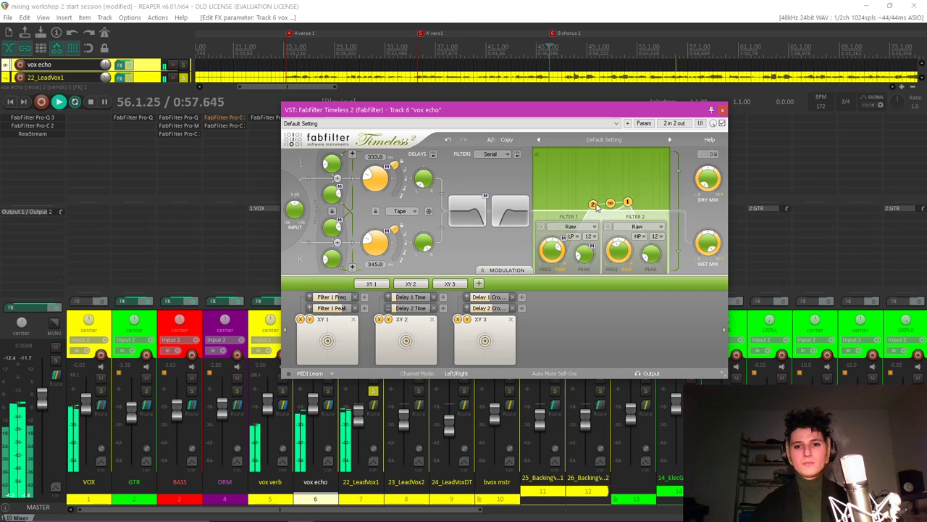
pyautogui.moveTo(592, 204); pyautogui.dragTo(596, 227)
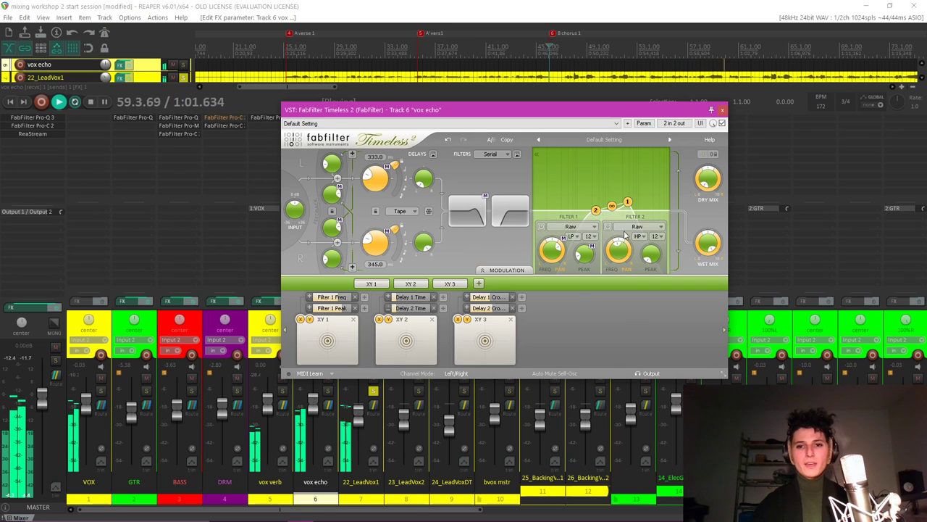
pyautogui.moveTo(633, 206); pyautogui.dragTo(635, 211)
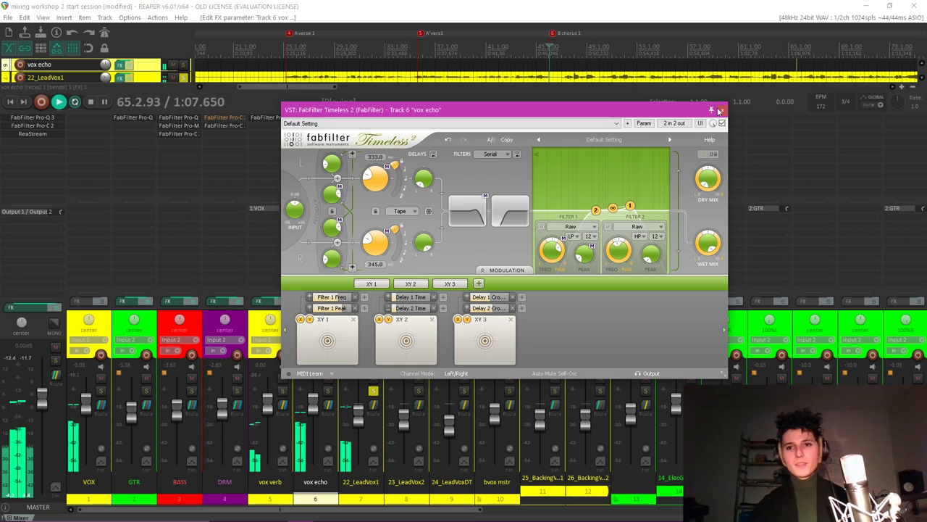
pyautogui.click(722, 110)
pyautogui.press('space')
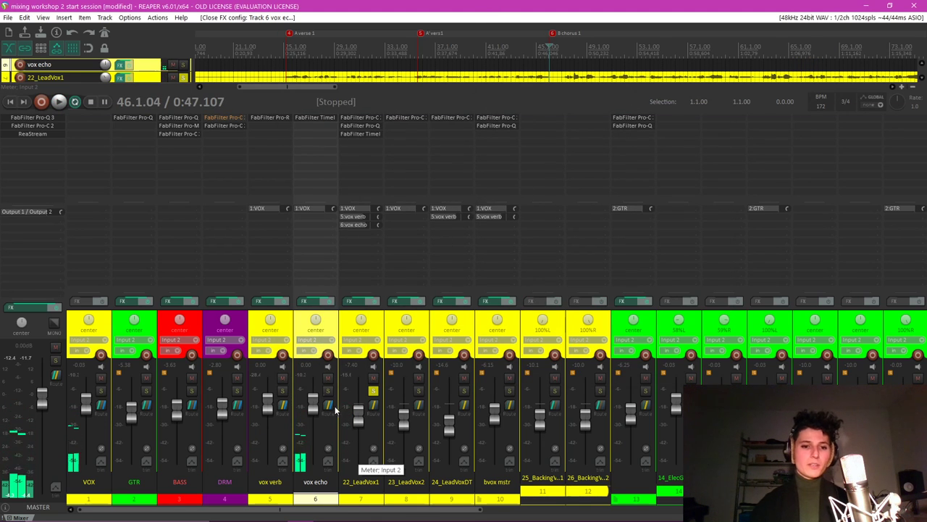
# Unsolo 22_LeadVox1 and play a passage of the full mix to hear the filtered vocal echo.
pyautogui.click(374, 390)
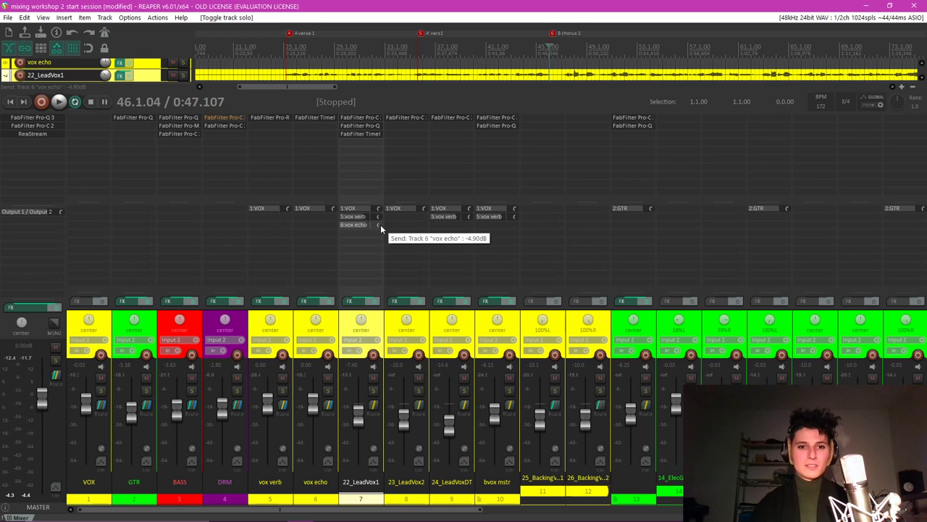
pyautogui.press('space')
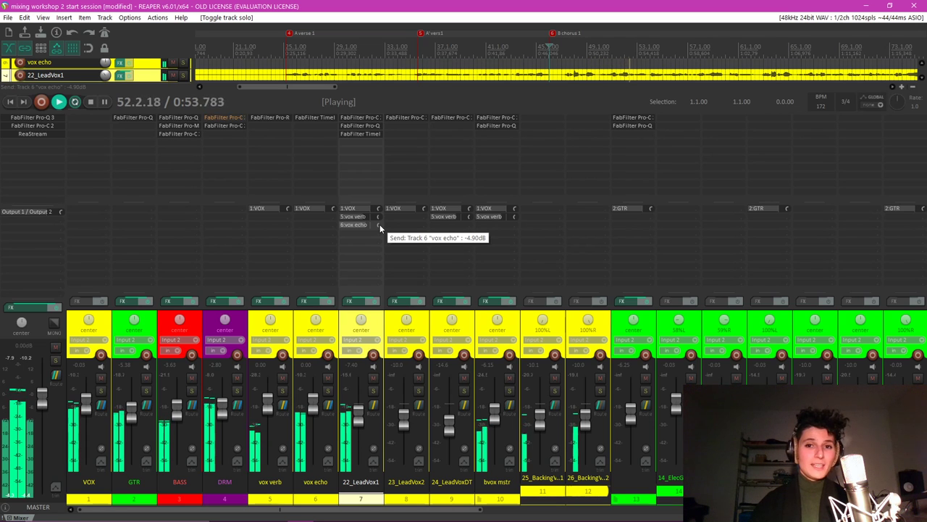
pyautogui.press('space')
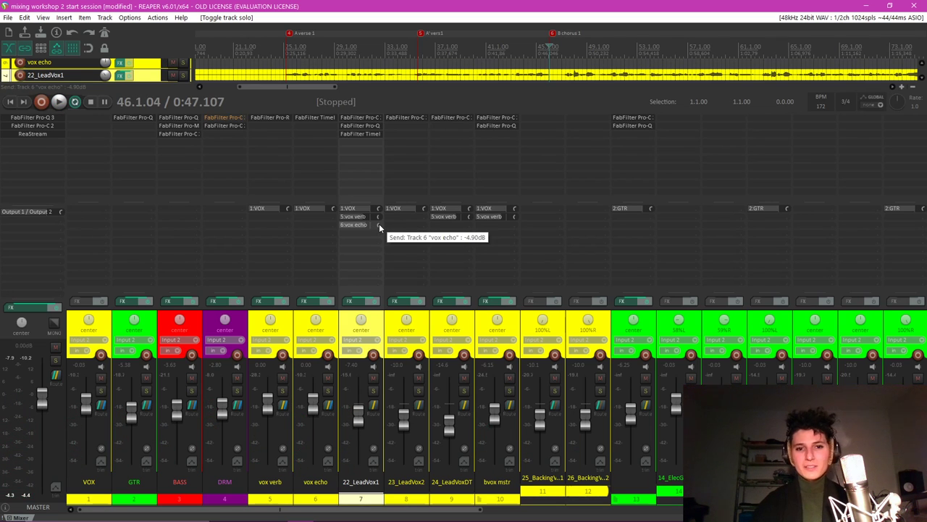
# Turn 22_LeadVox1's vox echo send down to -inf dB and bring it up to a subtle level during playback.
pyautogui.moveTo(379, 223); pyautogui.dragTo(379, 229)
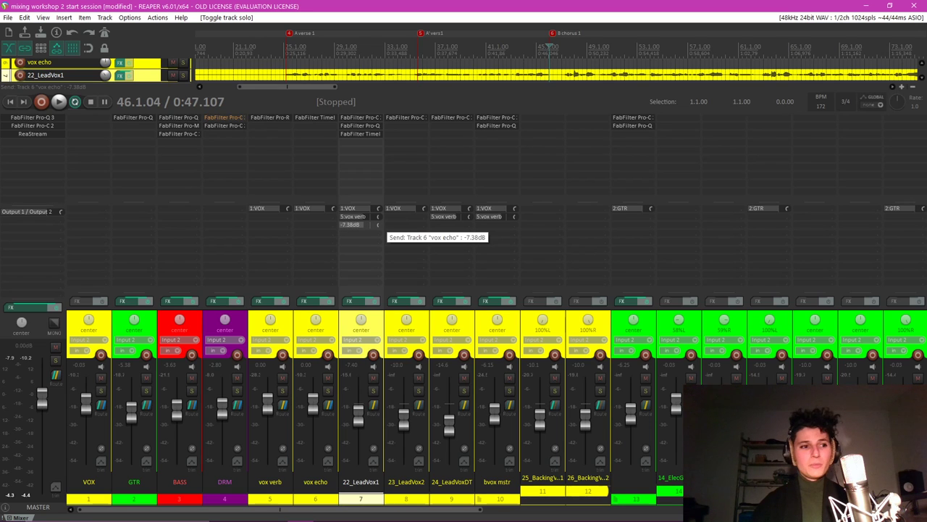
pyautogui.moveTo(379, 229); pyautogui.dragTo(378, 239)
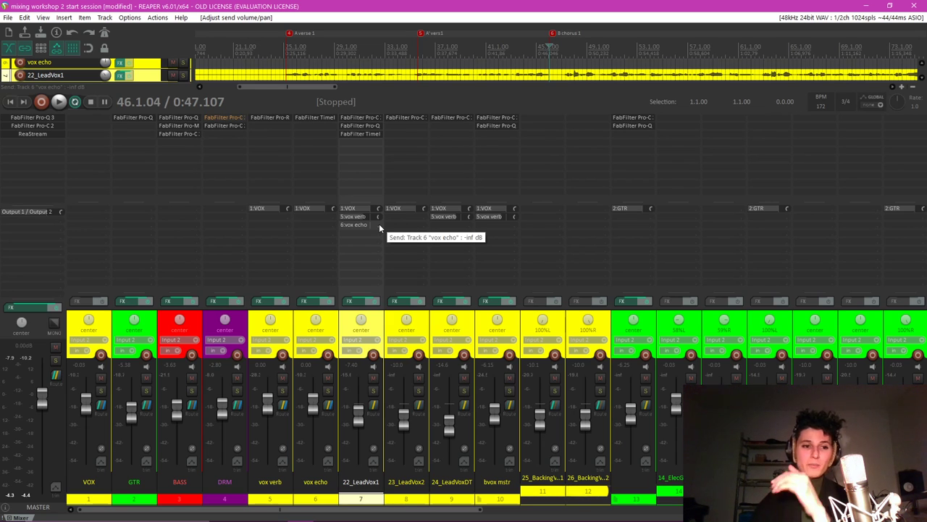
pyautogui.press('space')
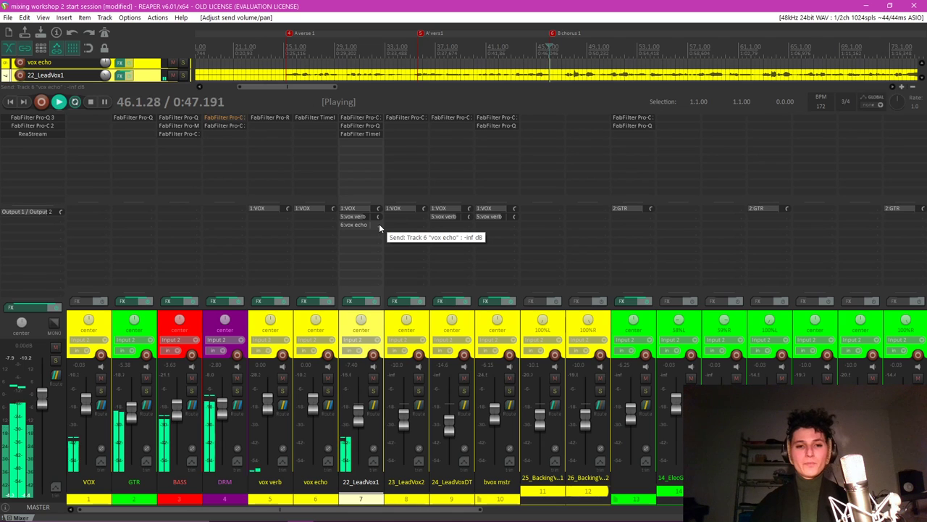
pyautogui.moveTo(379, 223)
pyautogui.mouseDown()
pyautogui.moveTo(379, 211)
pyautogui.moveTo(379, 223)
pyautogui.mouseUp()
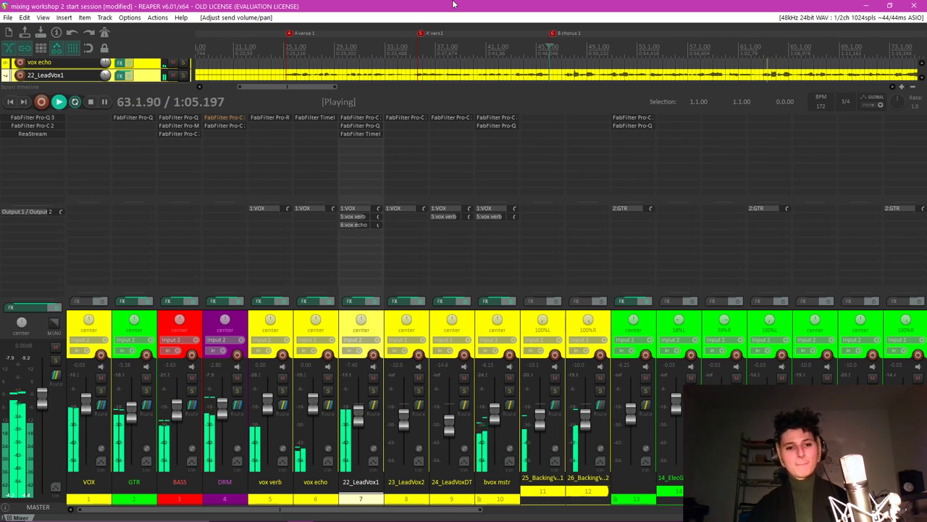
pyautogui.press('space')
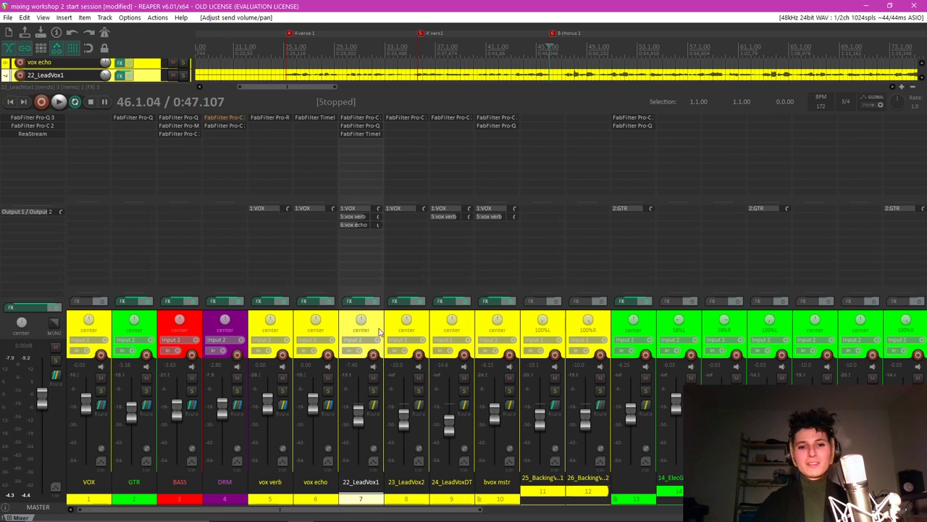
# Switch to Firefox and bring up the YouTube live chat window to read the viewers' messages.
pyautogui.moveTo(415, 515); pyautogui.dragTo(388, 507)
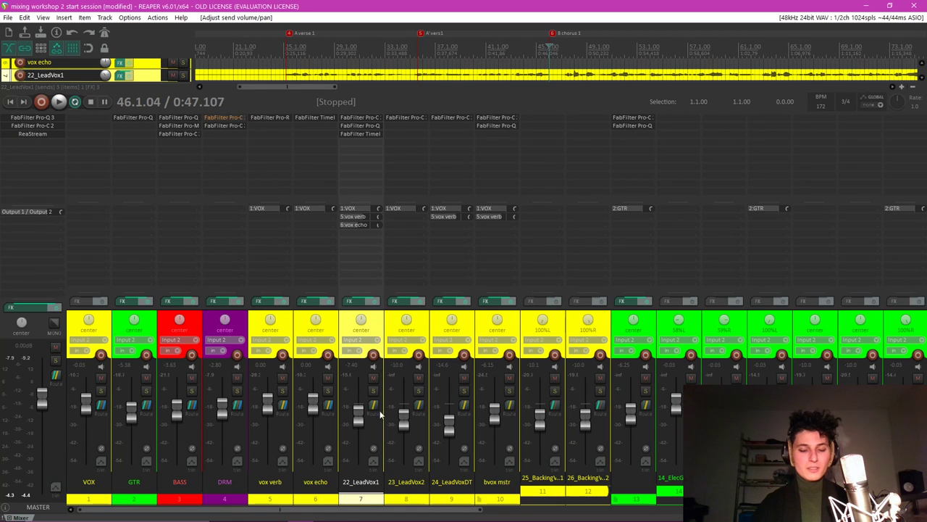
pyautogui.moveTo(351, 516)
pyautogui.click(330, 478)
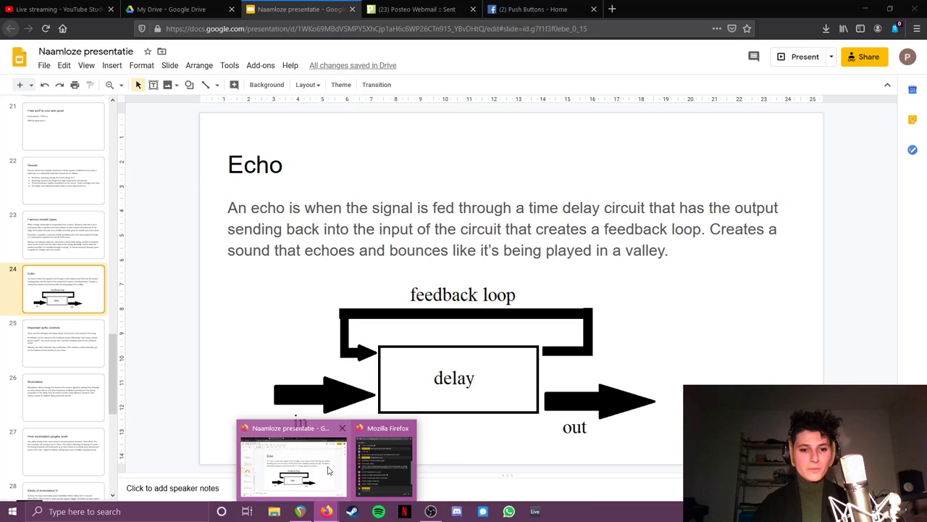
pyautogui.click(384, 460)
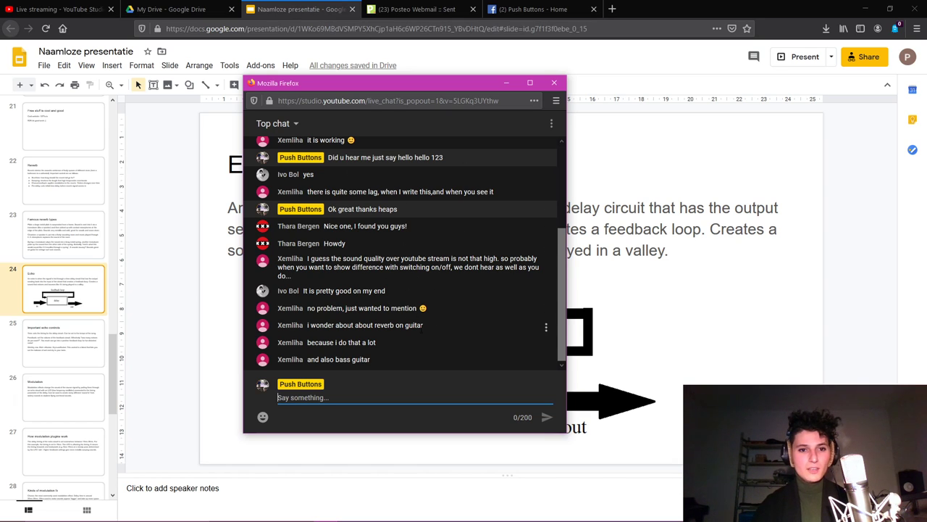
# Return to the presentation and view the Important echo controls slide and the Modulation slide.
pyautogui.click(305, 4)
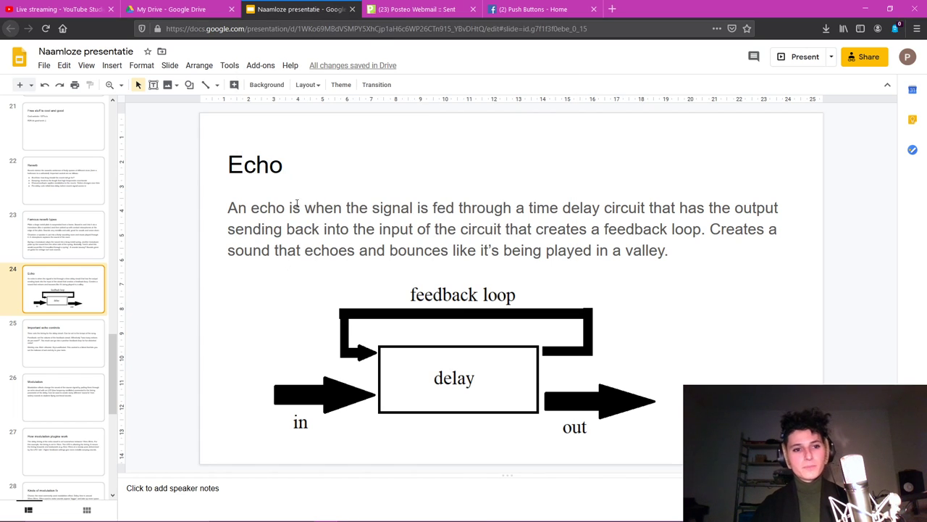
pyautogui.click(82, 340)
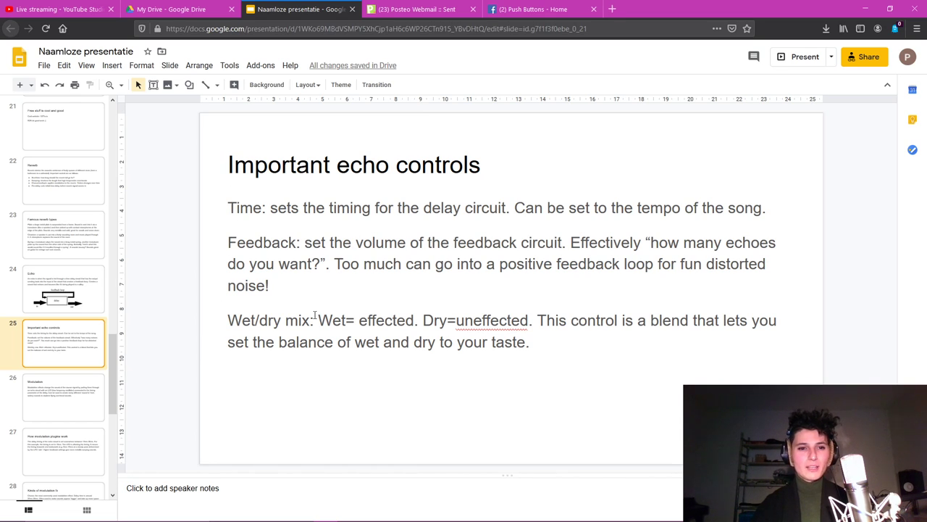
pyautogui.click(51, 397)
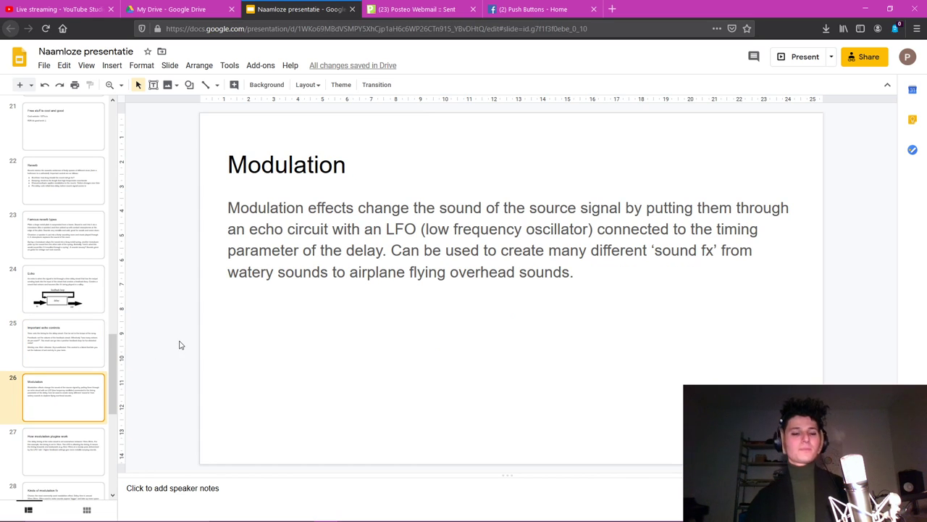
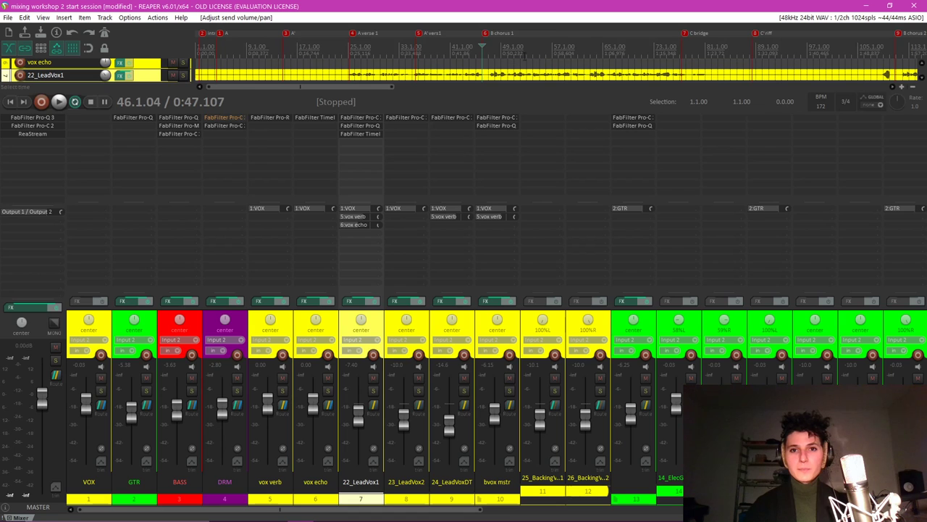
# In REAPER, move the playhead to bar 228 just after the D vox marker and solo 22_LeadVox1.
pyautogui.scroll(-2, 768, 33)
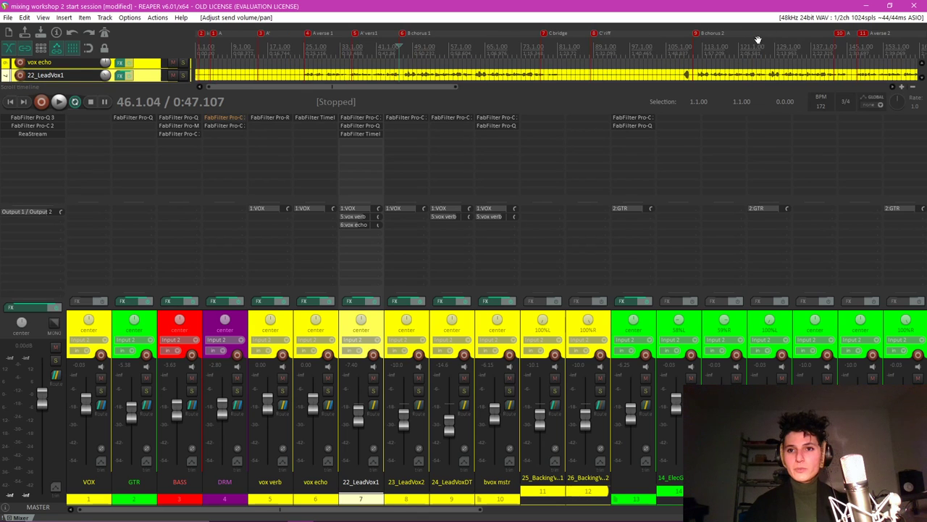
pyautogui.click(866, 34)
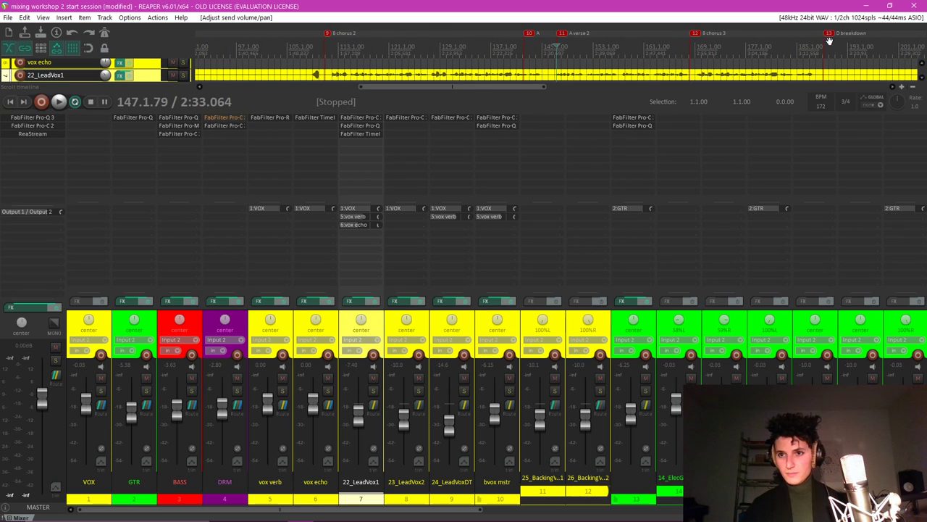
pyautogui.click(830, 34)
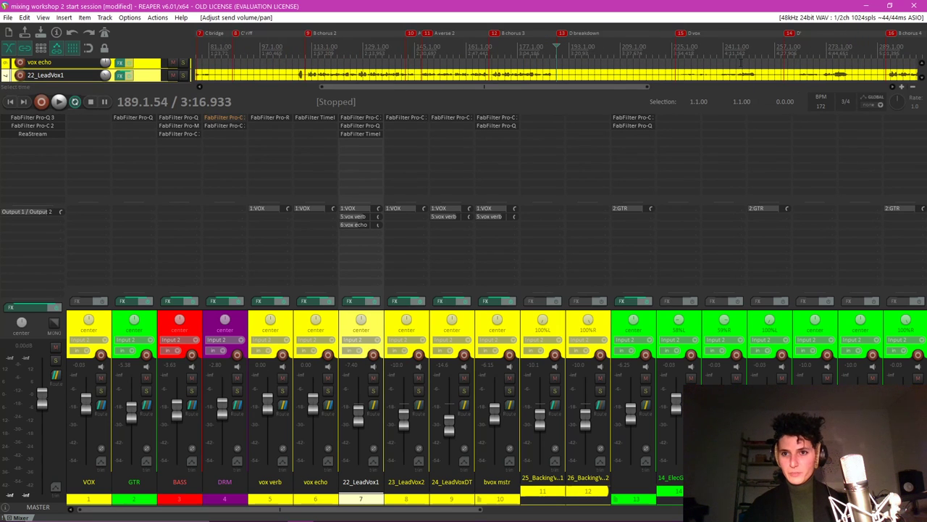
pyautogui.click(681, 34)
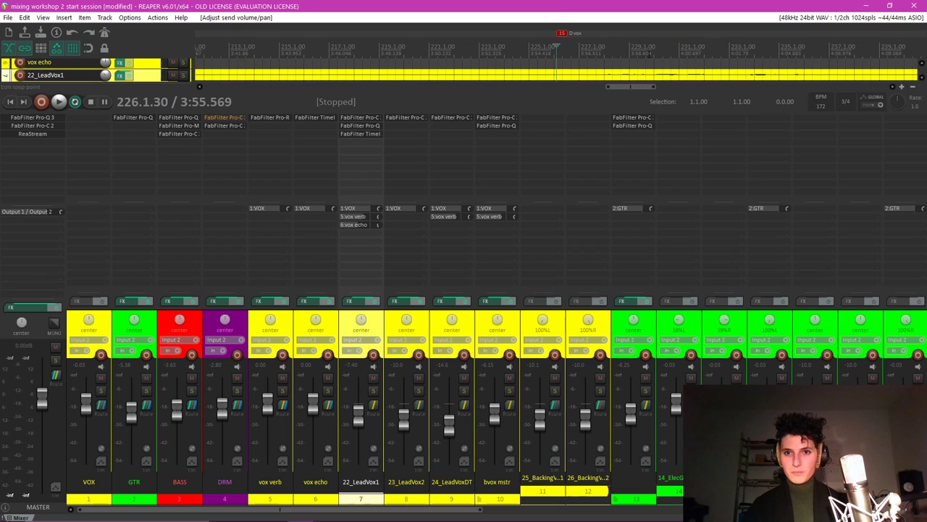
pyautogui.click(607, 48)
pyautogui.click(604, 48)
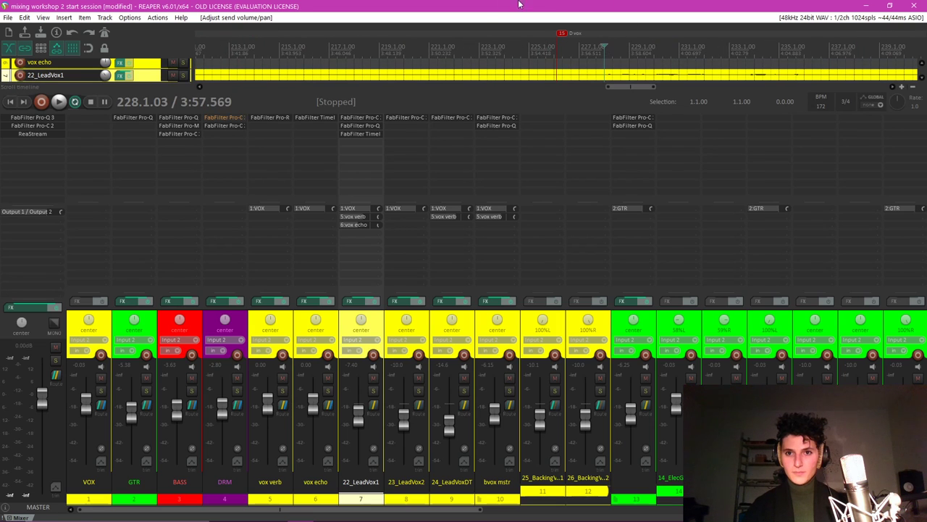
pyautogui.click(374, 392)
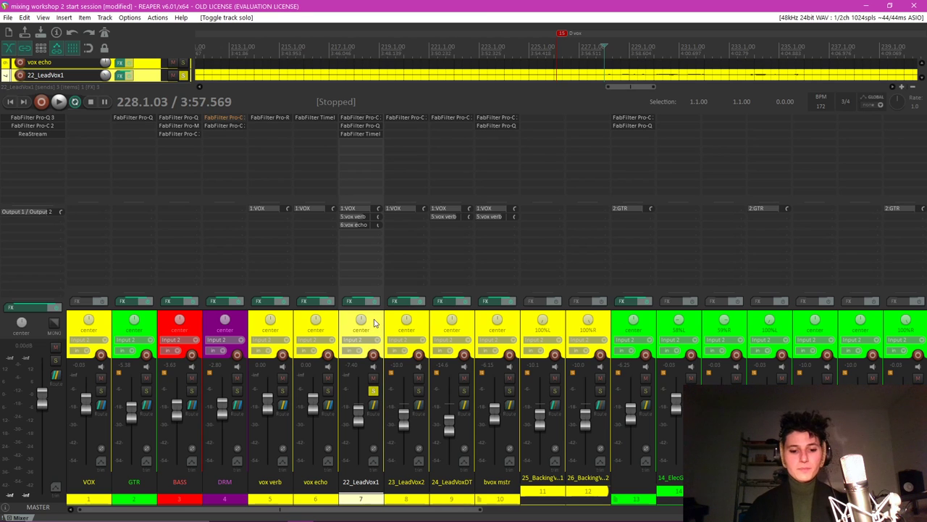
# Play back the soloed lead vocal and mute the vox echo and vox verb tracks.
pyautogui.press('space')
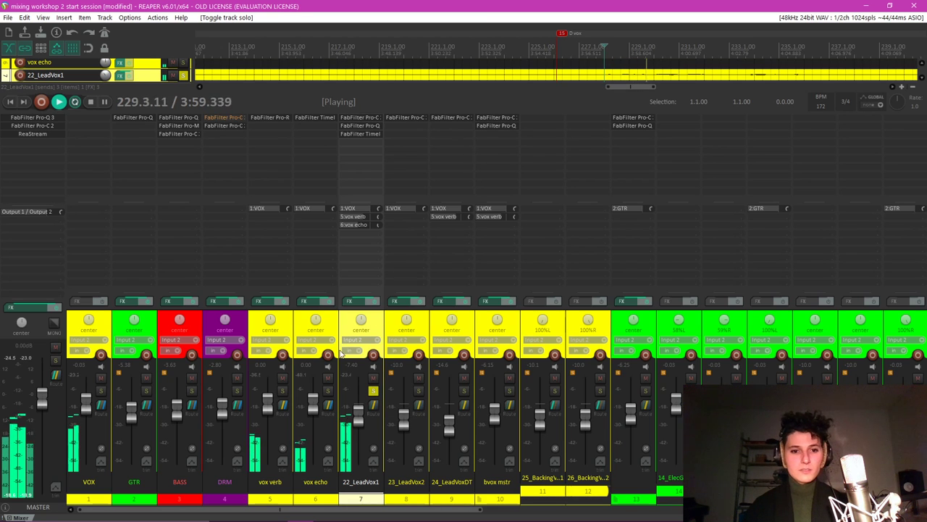
pyautogui.click(327, 378)
pyautogui.click(282, 378)
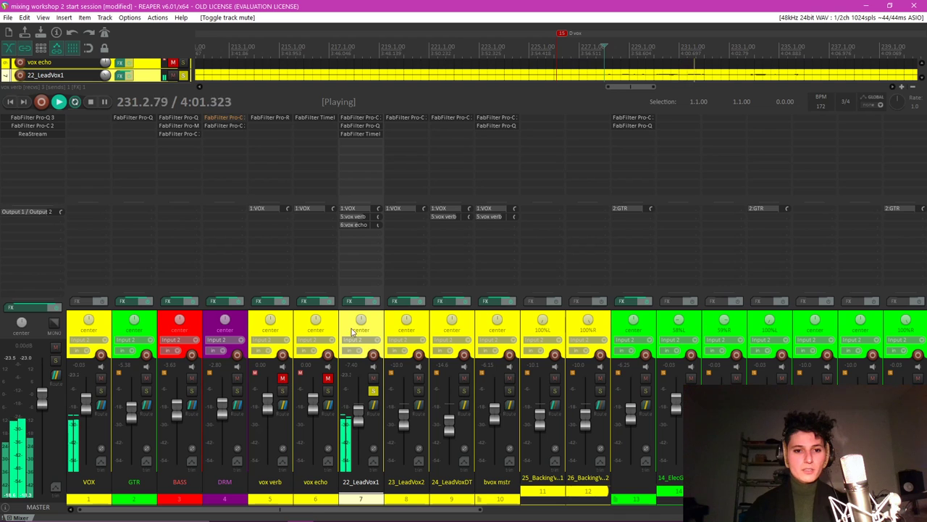
# Add a second FabFilter Timeless 2 insert to 22_LeadVox1 and position its window over the mixer.
pyautogui.doubleClick(366, 148)
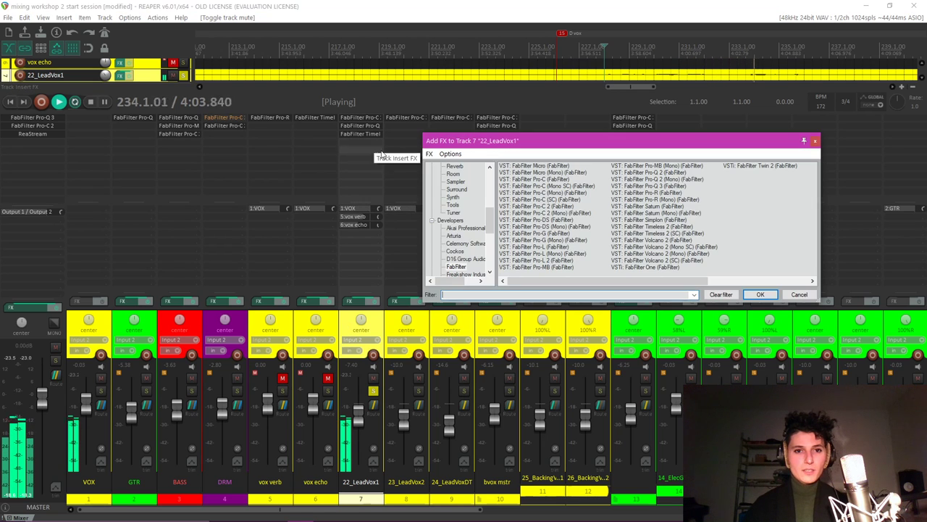
pyautogui.click(671, 227)
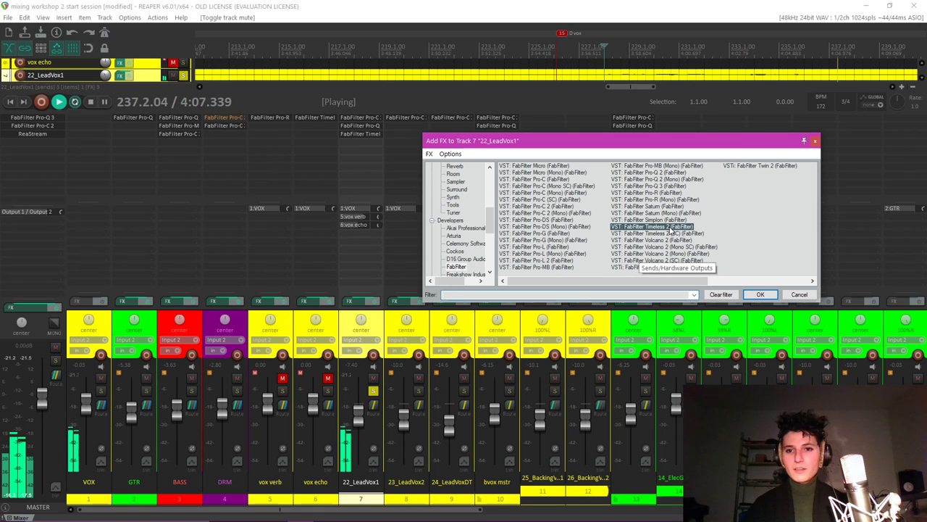
pyautogui.doubleClick(670, 227)
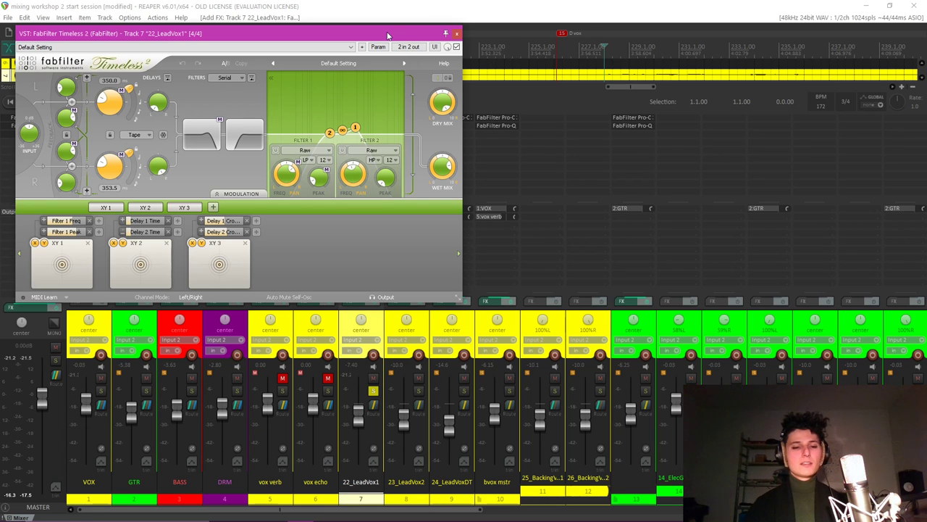
pyautogui.moveTo(388, 34); pyautogui.dragTo(477, 65)
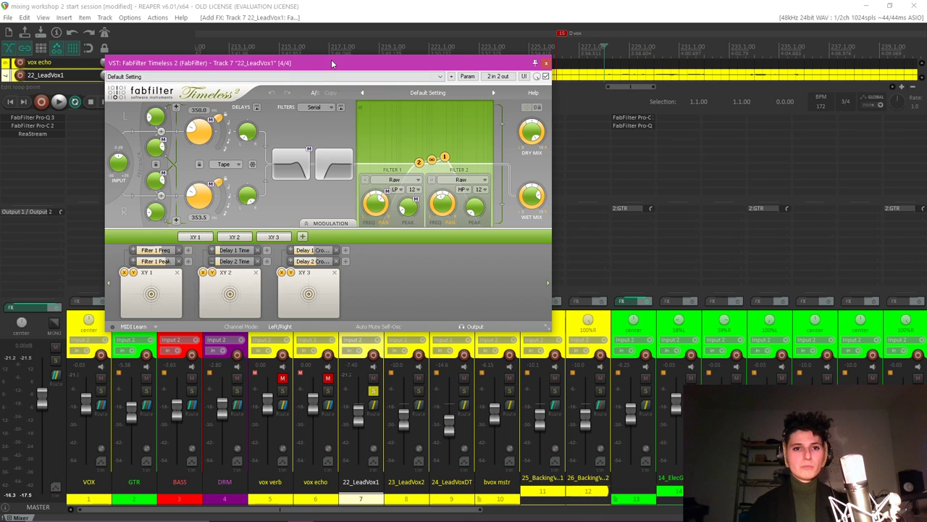
pyautogui.moveTo(332, 63); pyautogui.dragTo(384, 64)
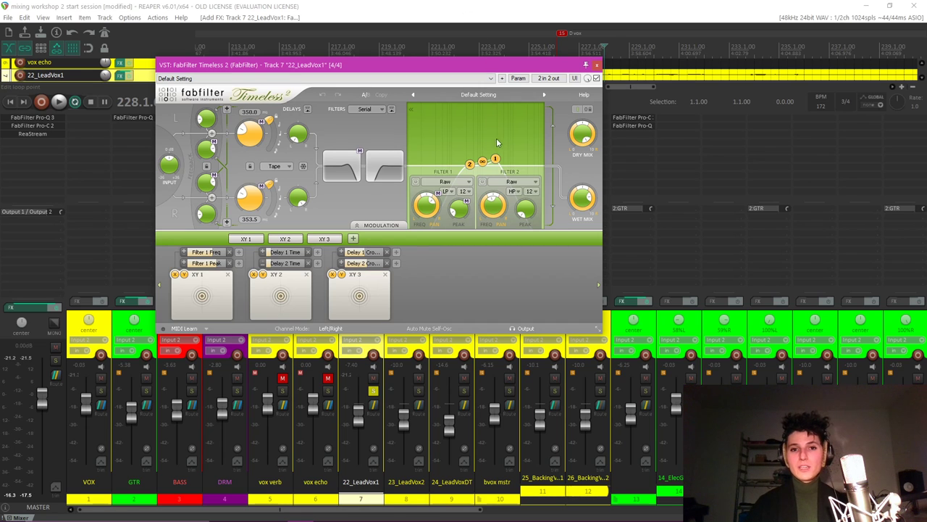
# Open both Timeless 2 filters to the full frequency range and link the left and right delay channels.
pyautogui.moveTo(496, 159); pyautogui.dragTo(539, 165)
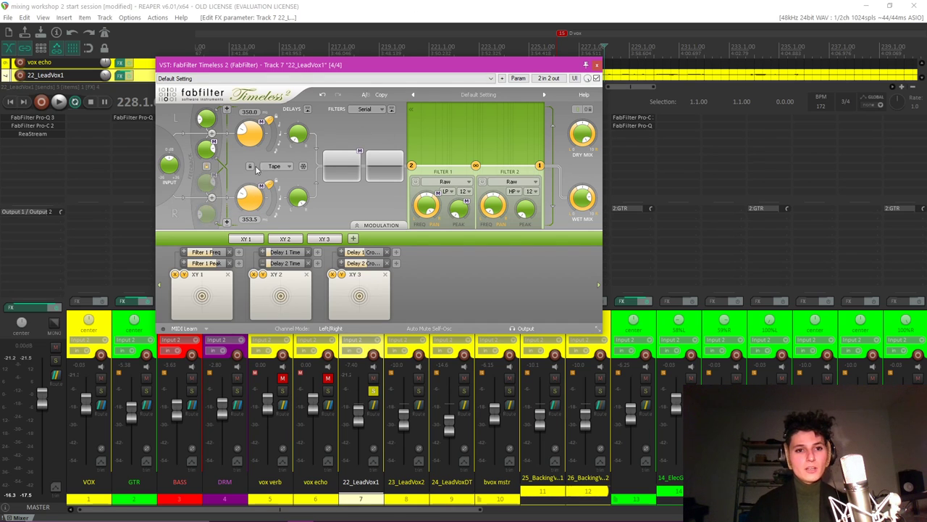
pyautogui.click(207, 167)
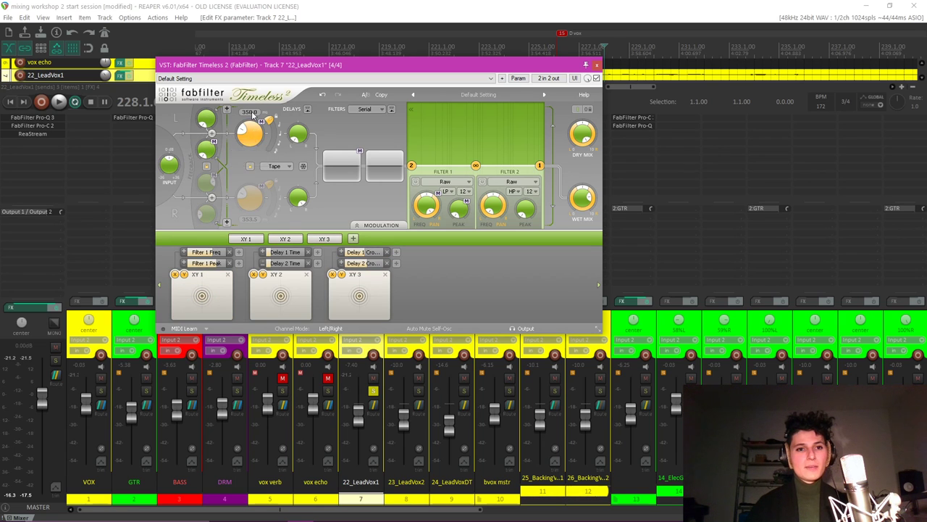
# Set the left delay time to 30 ms.
pyautogui.doubleClick(250, 138)
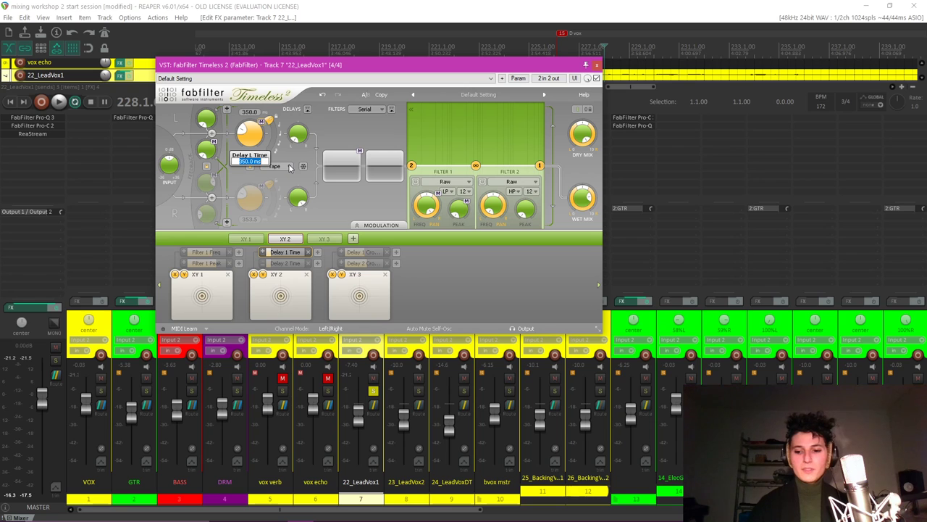
pyautogui.write('20')
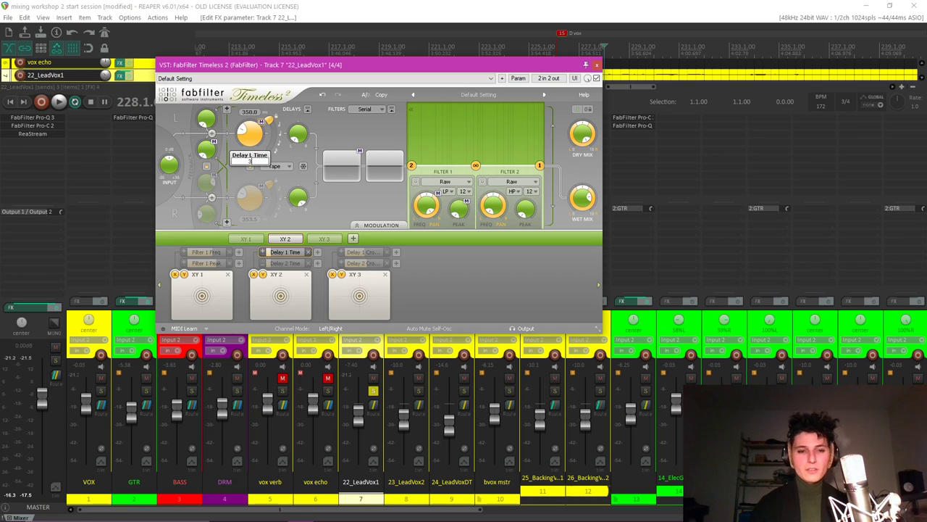
pyautogui.press('Return')
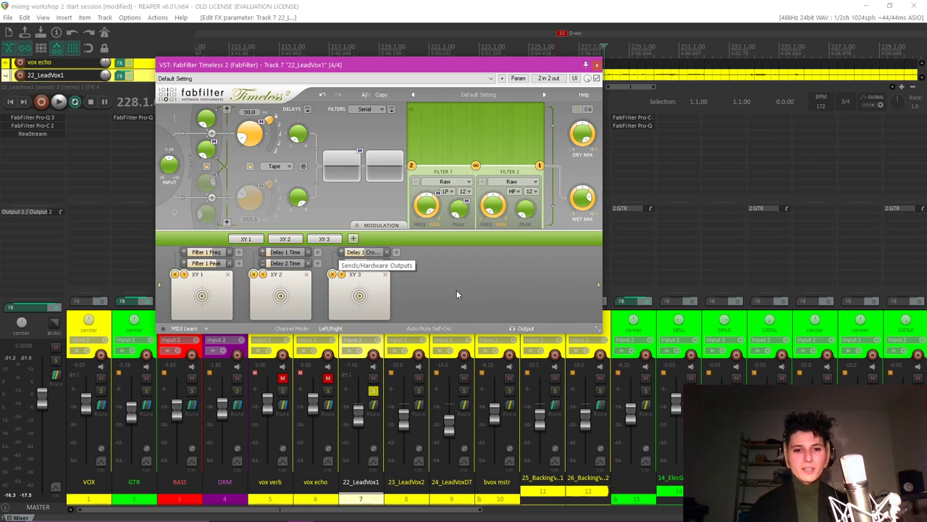
# Add a new XLFO modulation source and assign it to the left delay time.
pyautogui.moveTo(424, 67); pyautogui.dragTo(699, 132)
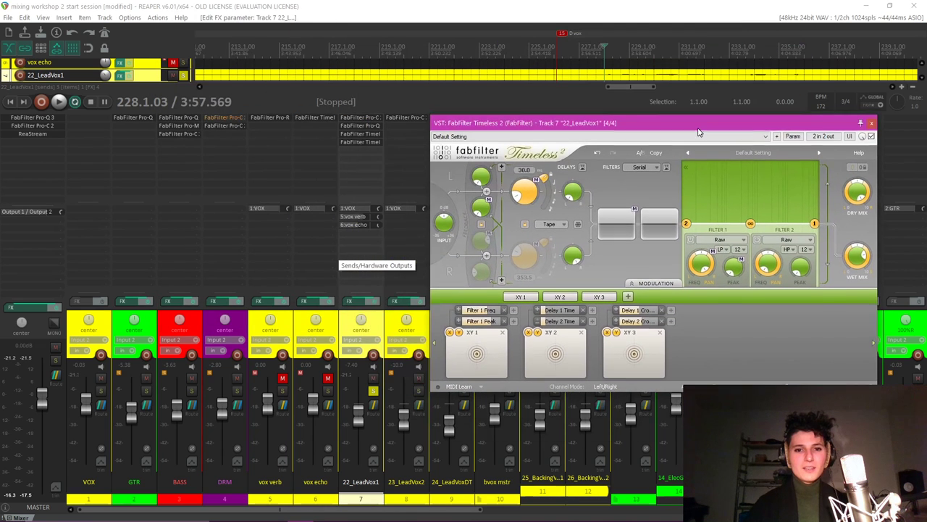
pyautogui.click(628, 296)
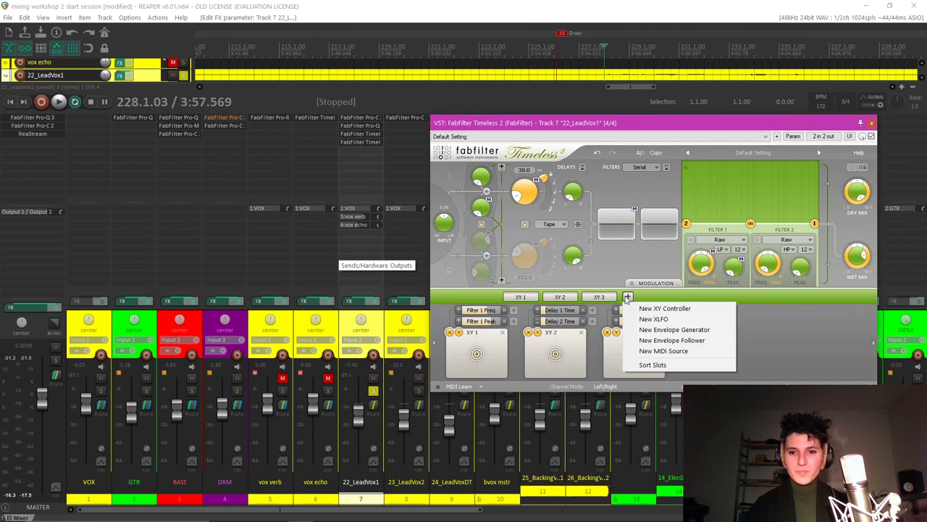
pyautogui.click(672, 319)
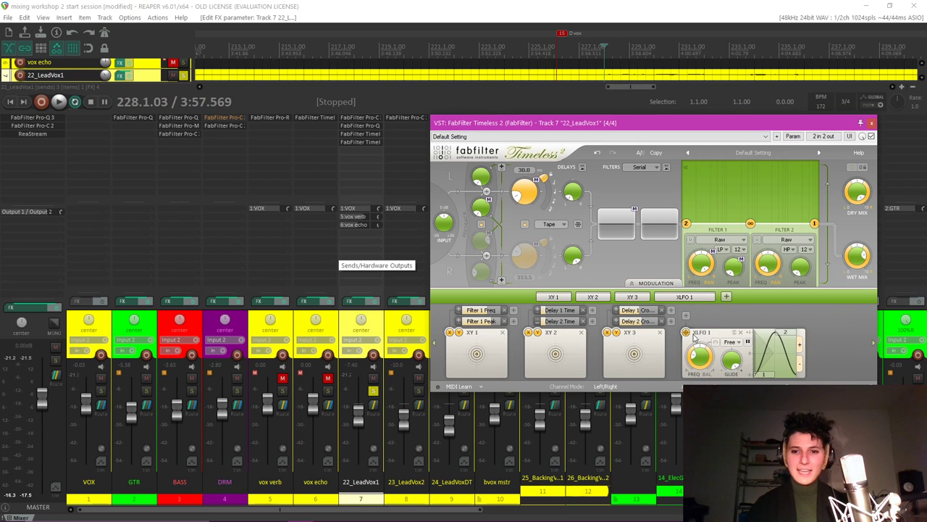
pyautogui.moveTo(686, 333); pyautogui.dragTo(688, 336)
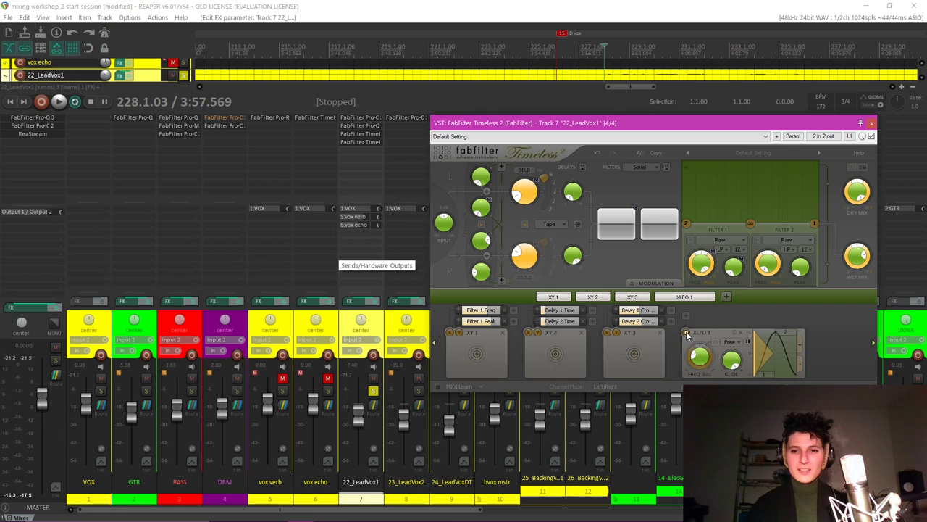
pyautogui.moveTo(687, 335); pyautogui.dragTo(527, 194)
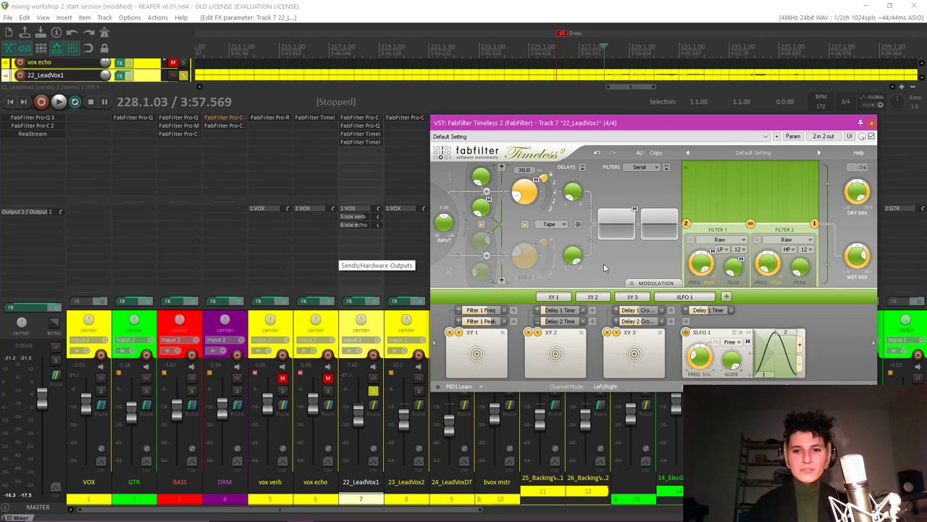
pyautogui.moveTo(528, 192)
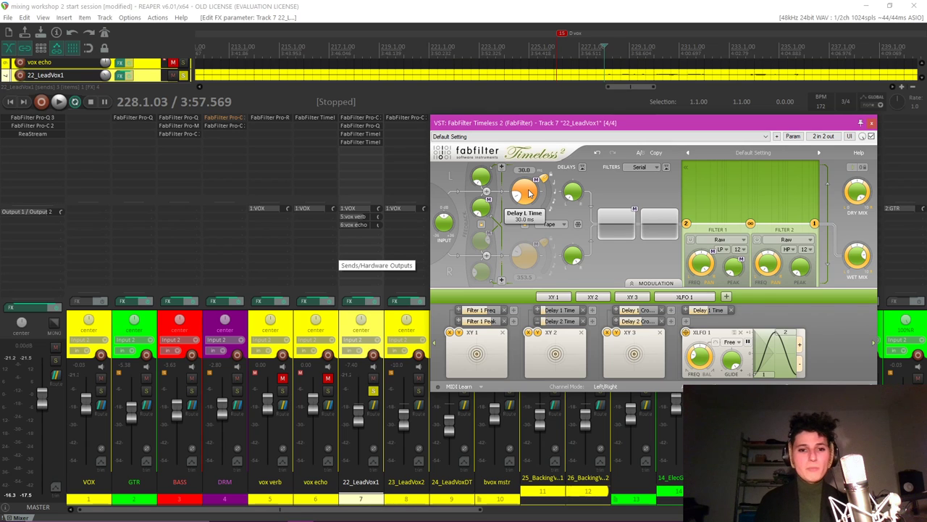
pyautogui.doubleClick(366, 156)
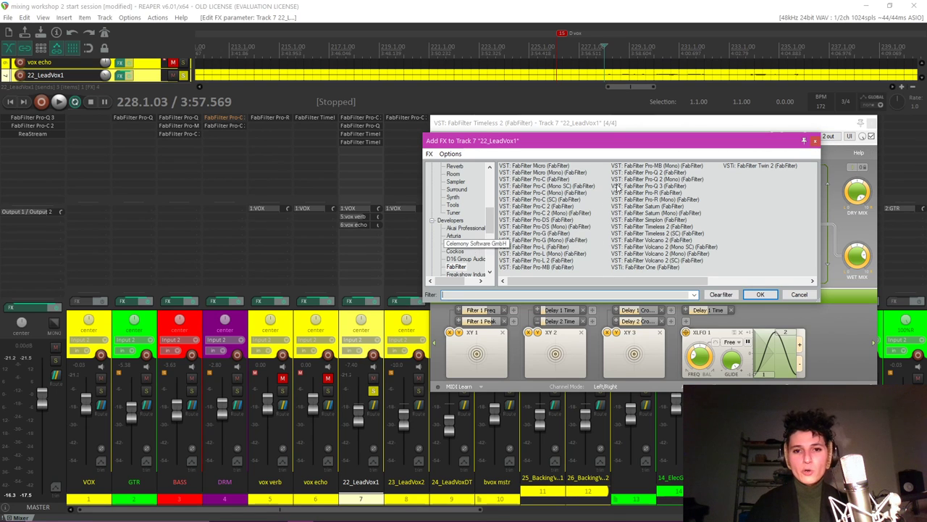
pyautogui.click(815, 141)
pyautogui.click(762, 131)
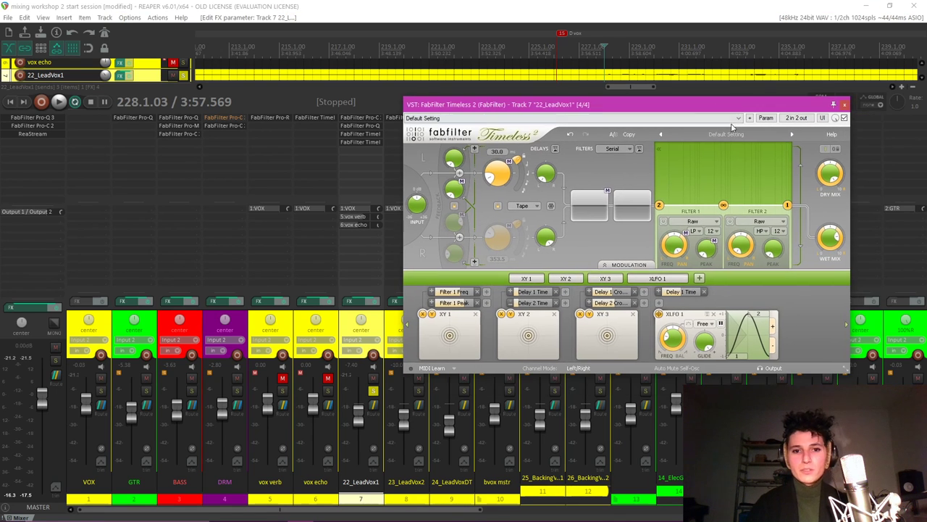
# Set the XLFO frequency to about 1.08 Hz and reduce its Delay 1 Time modulation amount to 0.001.
pyautogui.moveTo(763, 131); pyautogui.dragTo(741, 105)
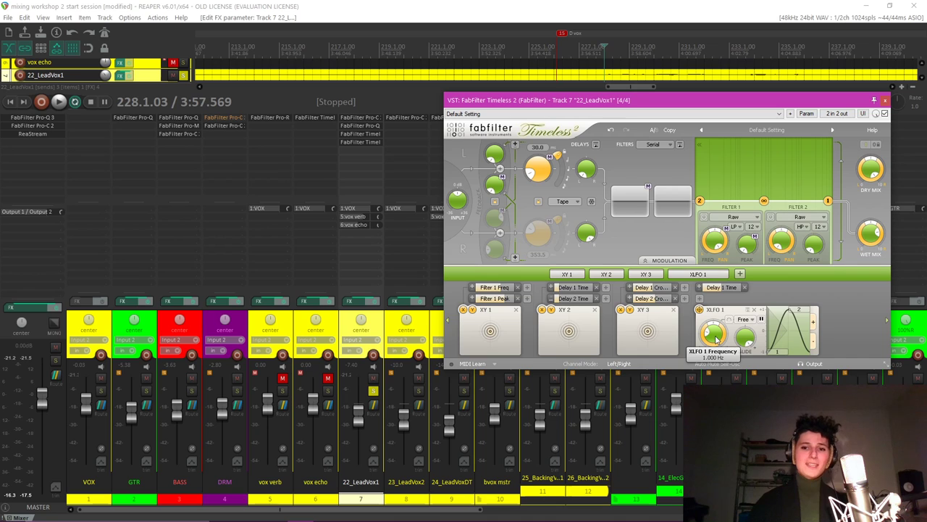
pyautogui.moveTo(716, 339); pyautogui.dragTo(718, 350)
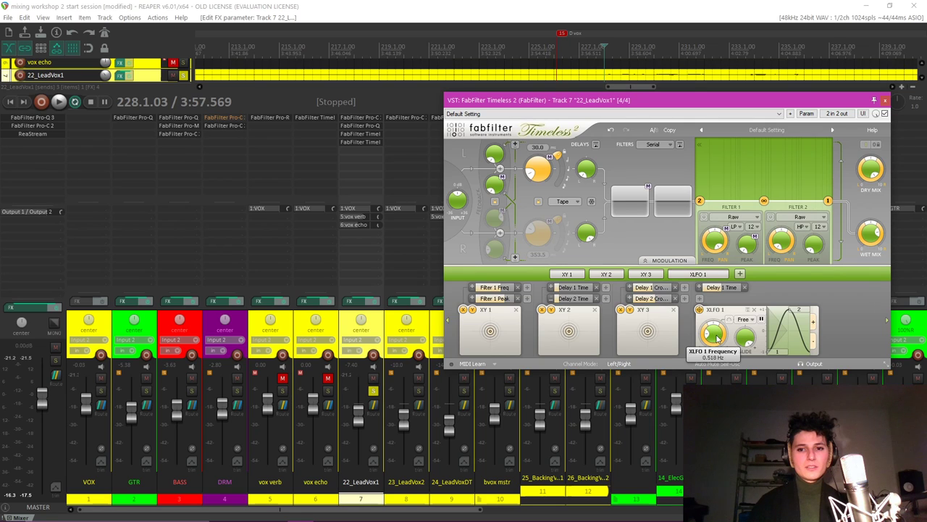
pyautogui.moveTo(718, 339); pyautogui.dragTo(717, 331)
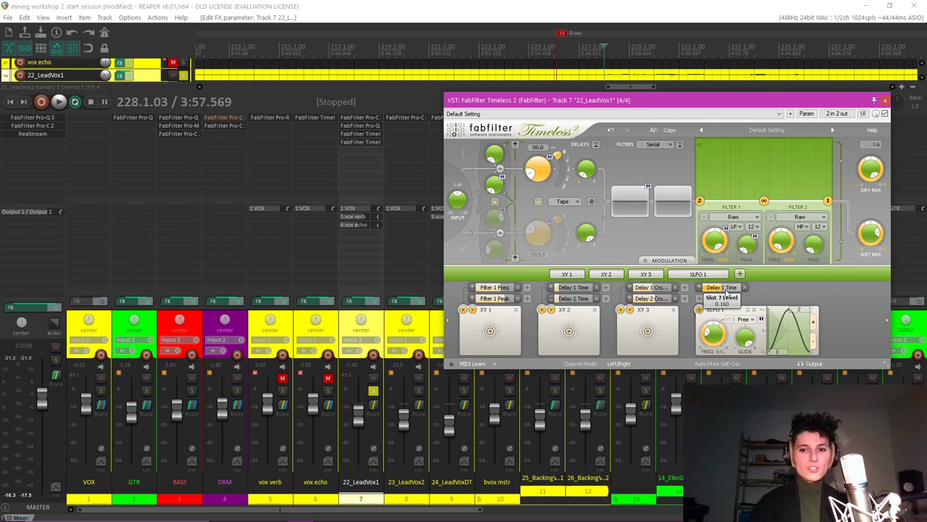
pyautogui.moveTo(726, 290); pyautogui.dragTo(653, 302)
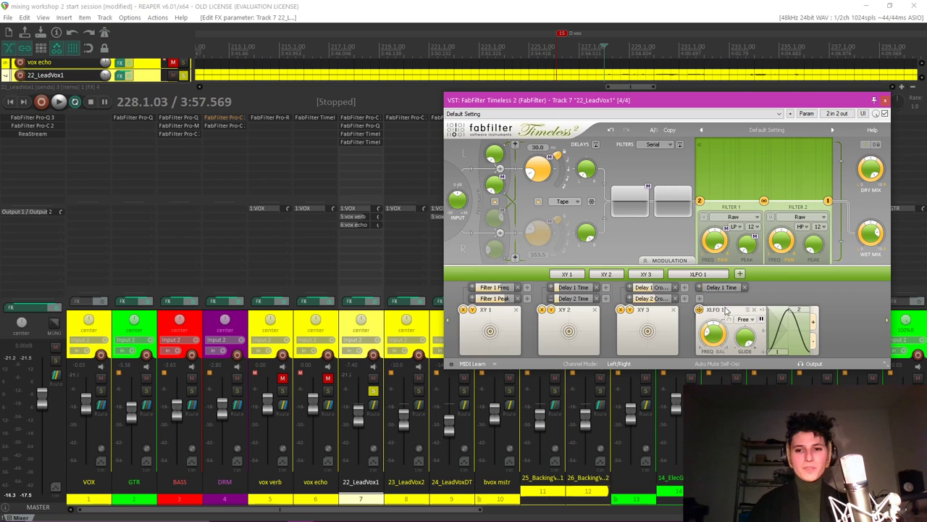
pyautogui.moveTo(539, 171)
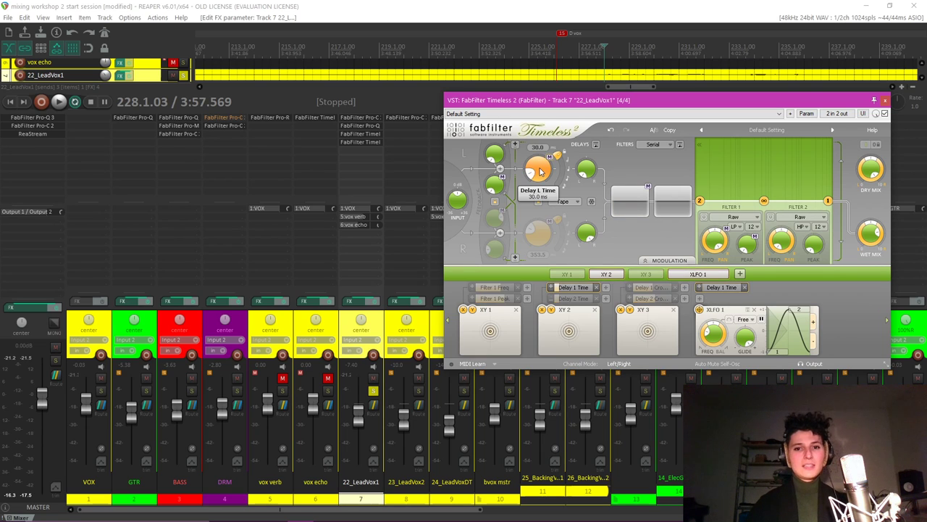
pyautogui.moveTo(719, 338)
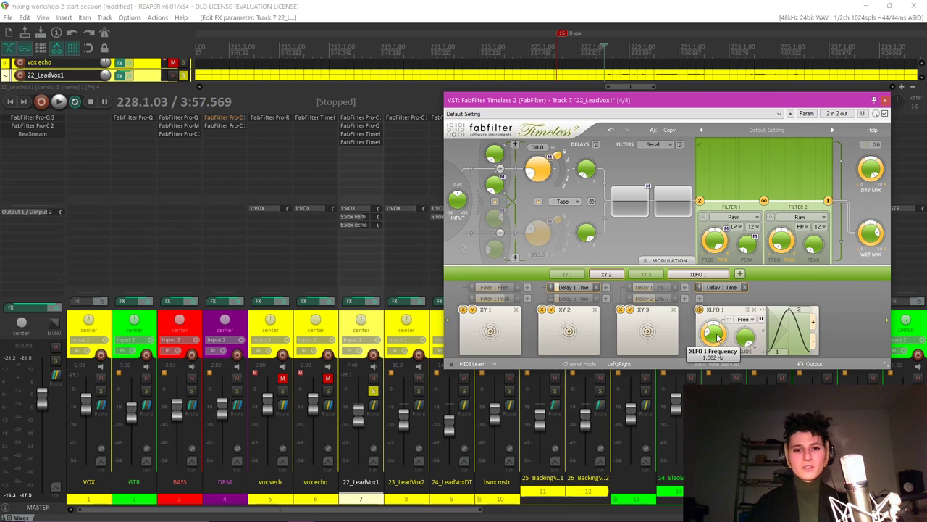
# Set both the dry level and the wet level of the new Timeless 2 to -6 dB.
pyautogui.moveTo(873, 166)
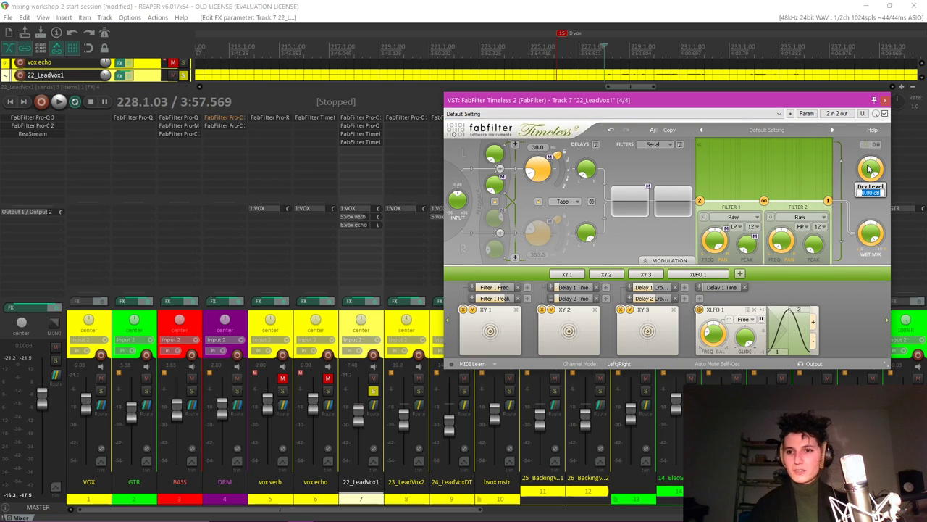
pyautogui.write('6')
pyautogui.press('Return')
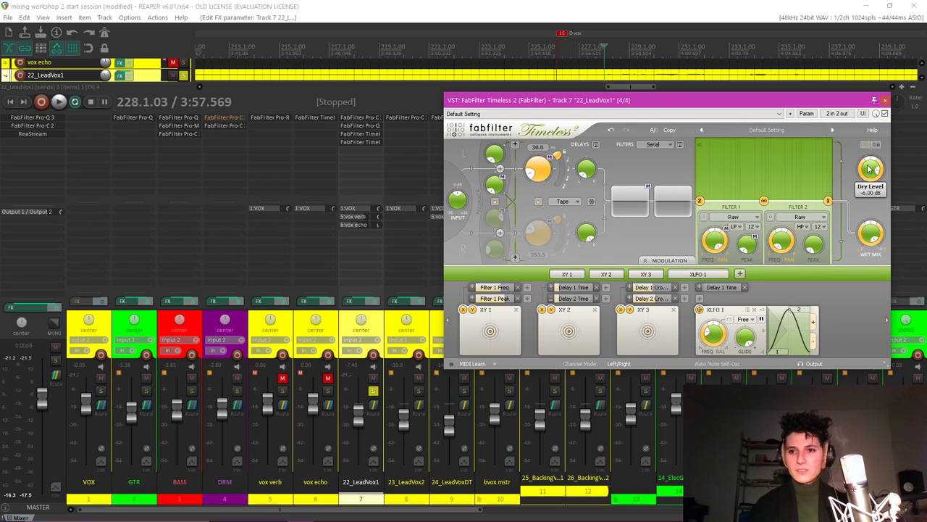
pyautogui.moveTo(870, 232)
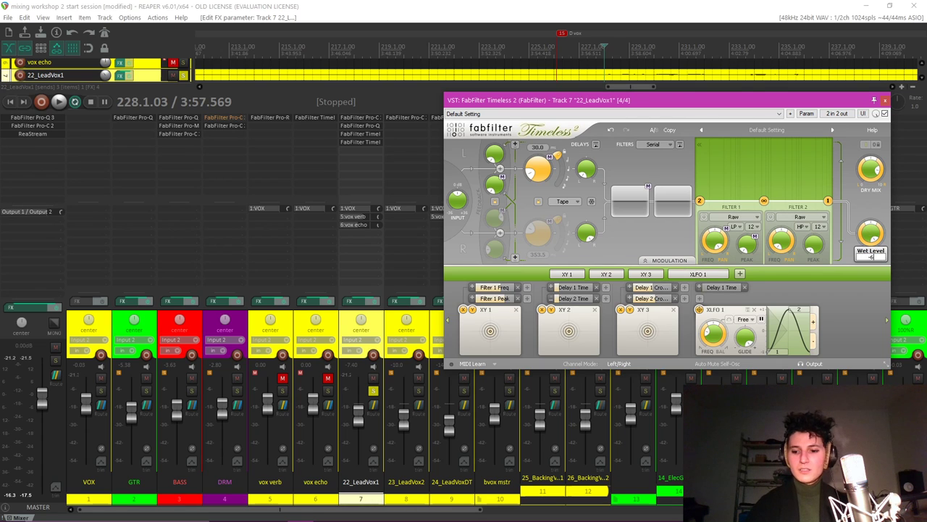
pyautogui.moveTo(691, 98); pyautogui.dragTo(623, 93)
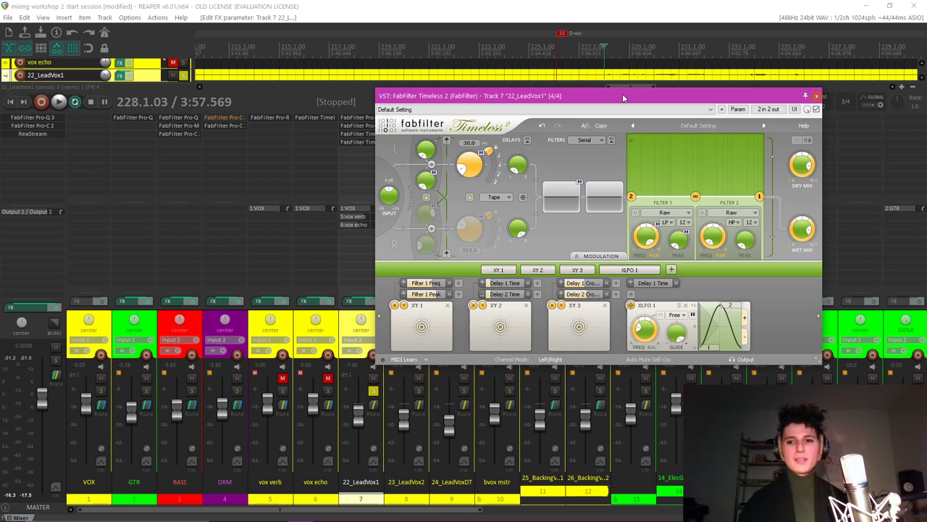
# Play back the modulated lead vocal, raise the left delay feedback while listening, and stop playback.
pyautogui.moveTo(476, 170)
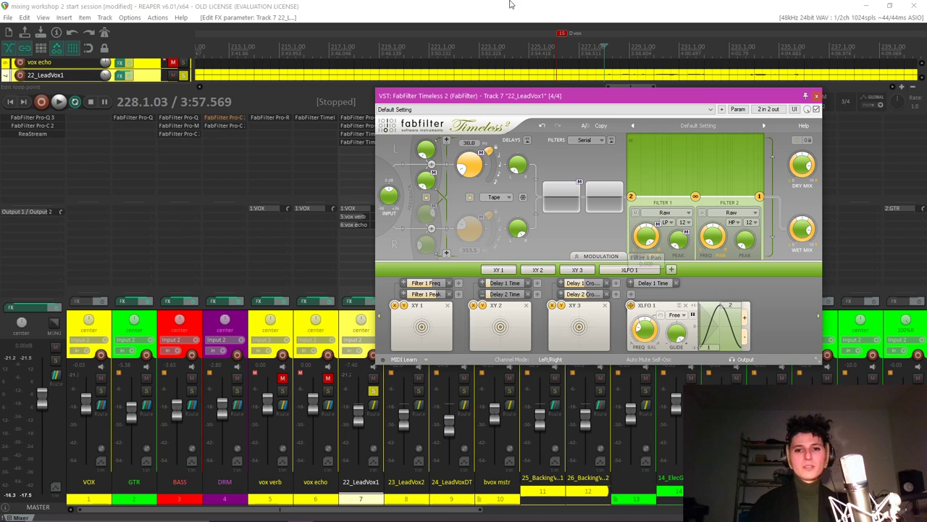
pyautogui.press('space')
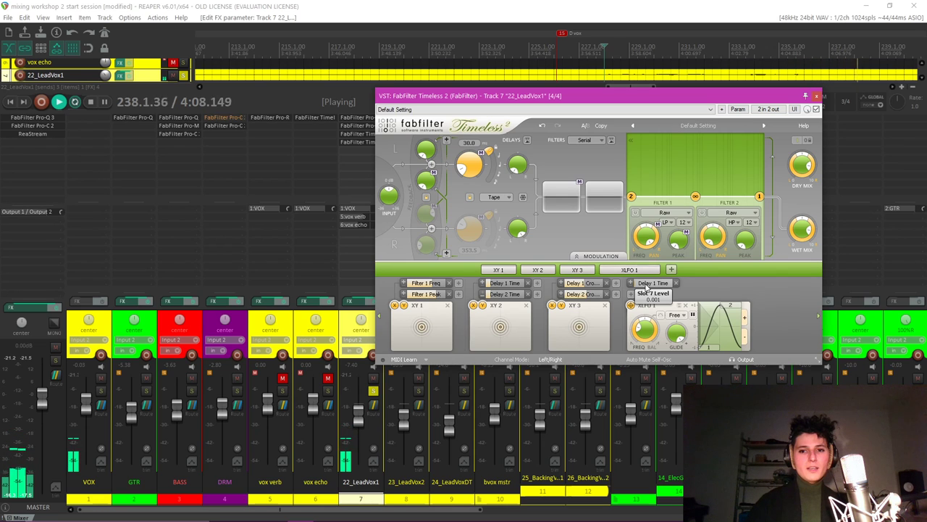
pyautogui.moveTo(429, 151); pyautogui.dragTo(436, 101)
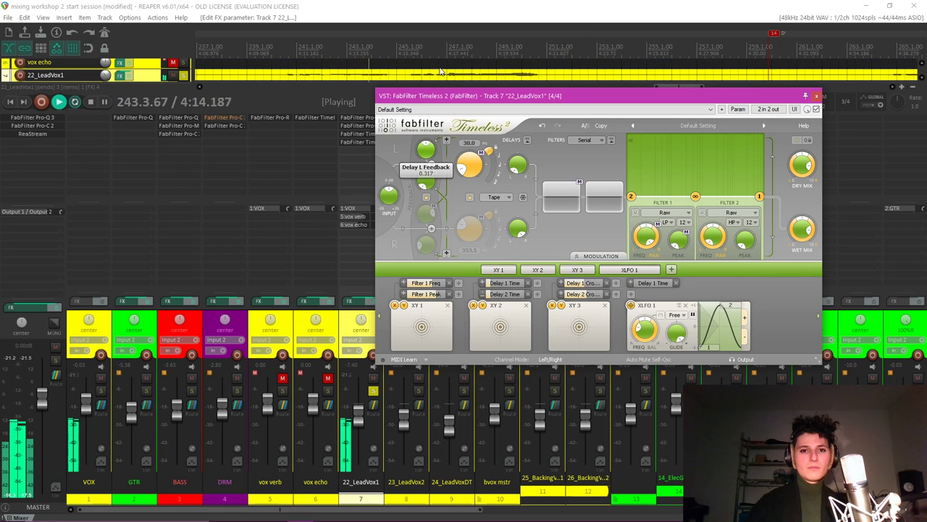
pyautogui.moveTo(441, 70); pyautogui.dragTo(439, 5)
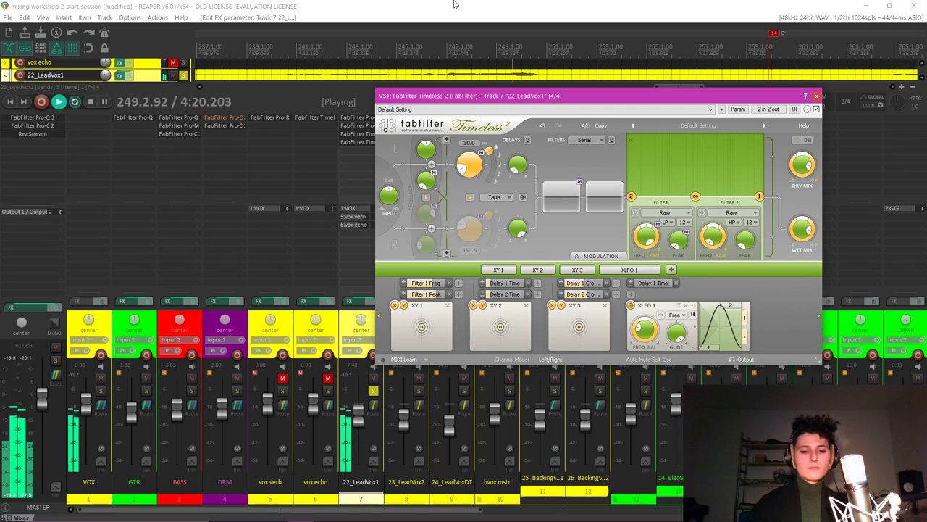
pyautogui.press('space')
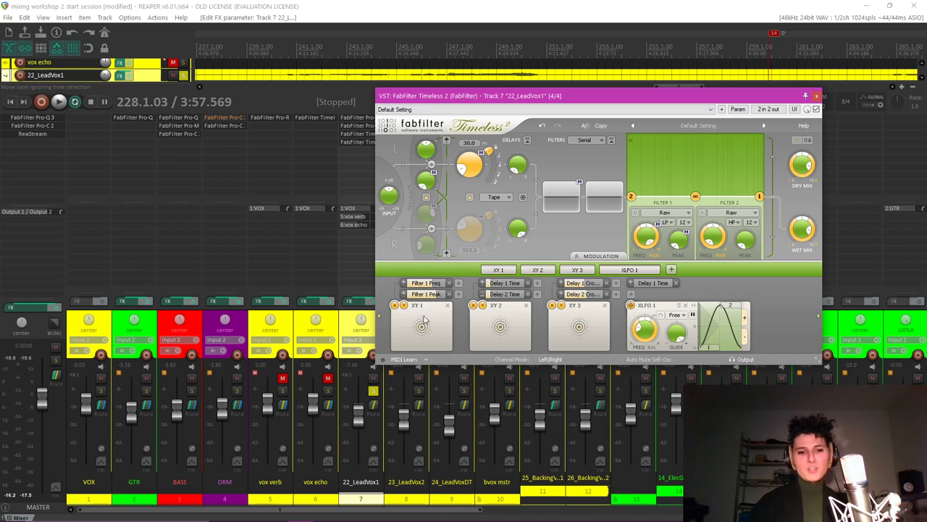
# Check the YouTube live chat window in Firefox for new messages and return to REAPER.
pyautogui.moveTo(327, 511)
pyautogui.click(381, 462)
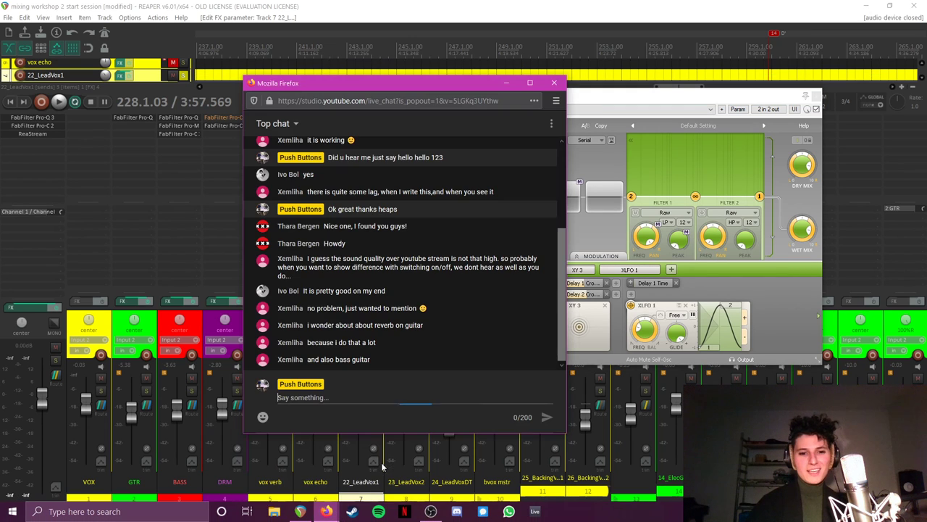
pyautogui.click(425, 5)
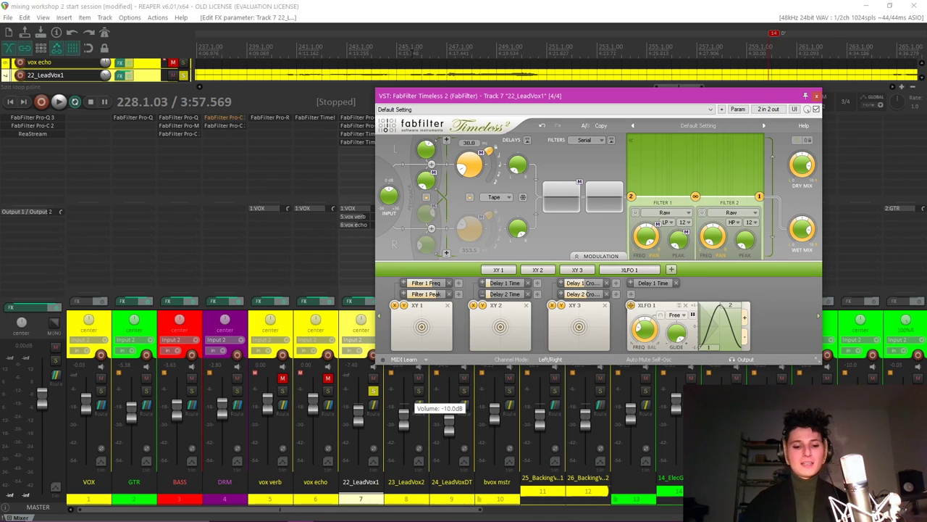
# Play back the modulated lead vocal, lower the left delay feedback to about 0.15 while listening, and stop playback.
pyautogui.moveTo(428, 156)
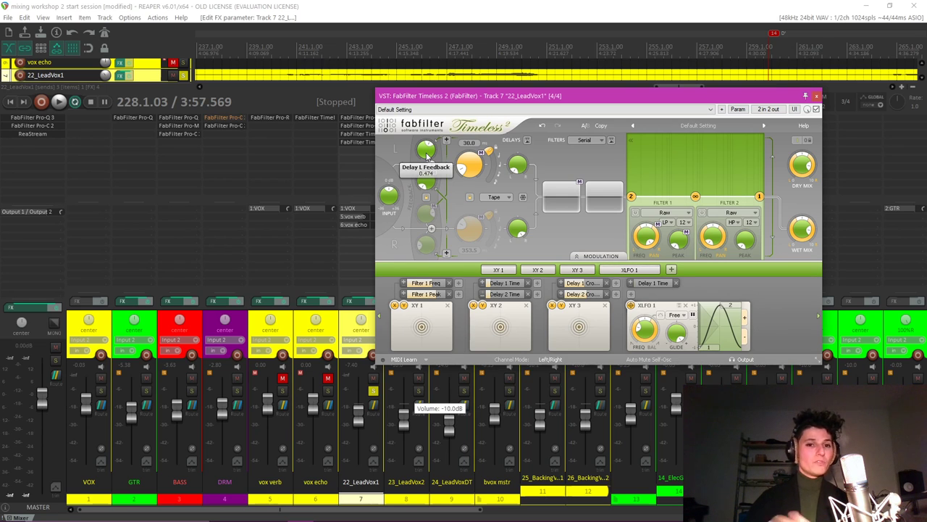
pyautogui.press('space')
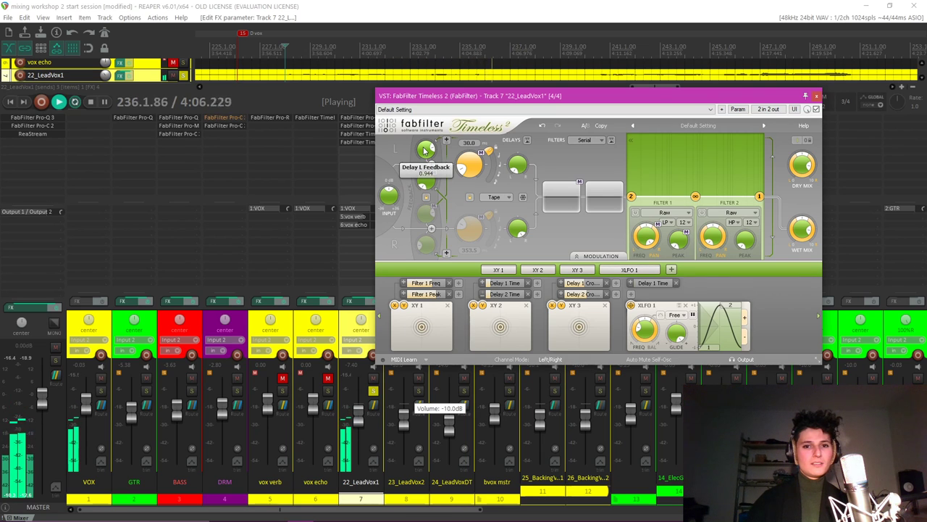
pyautogui.moveTo(425, 149); pyautogui.dragTo(423, 211)
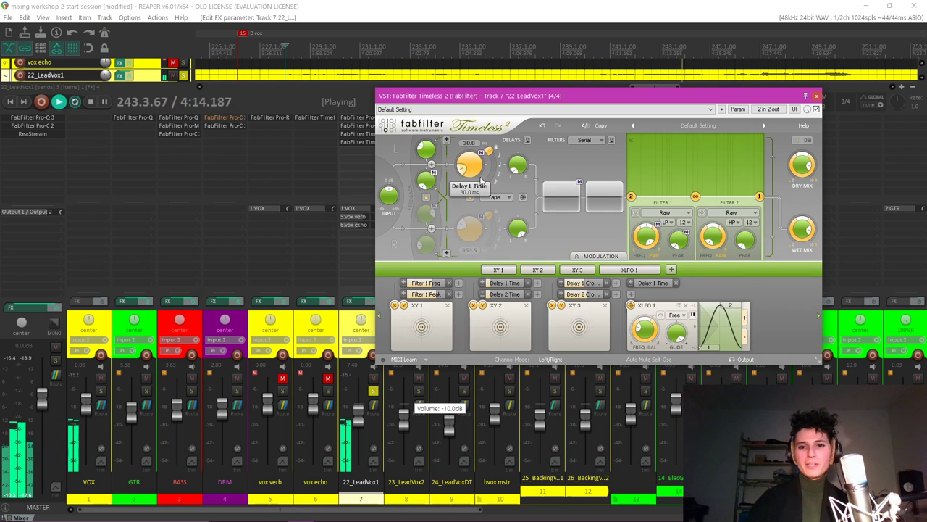
pyautogui.press('space')
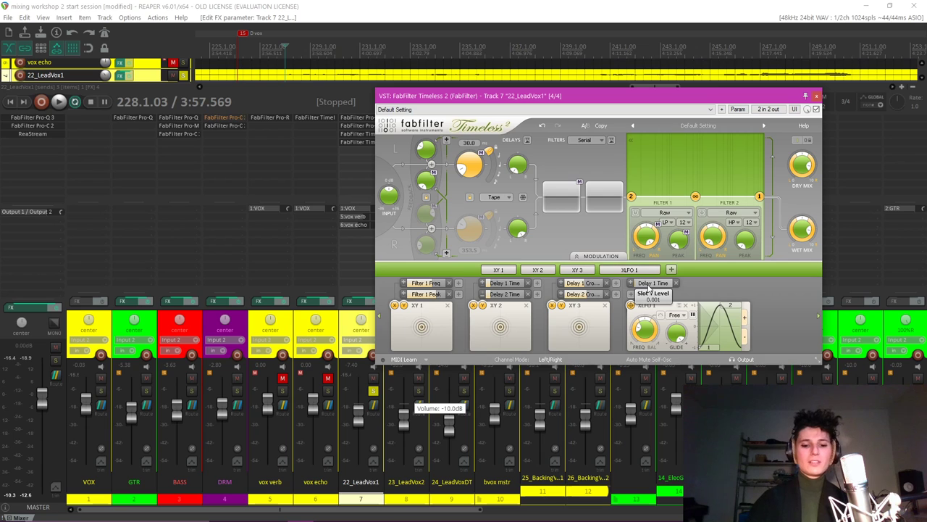
# Try a stronger XLFO modulation of 0.052 on Delay 1 Time and lengthen the left delay time while playing back the vocal.
pyautogui.press('space')
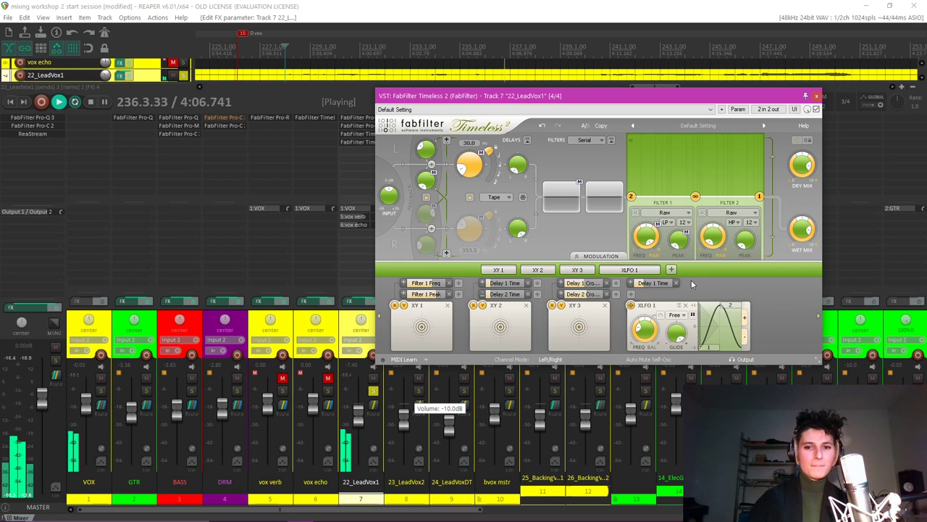
pyautogui.press('space')
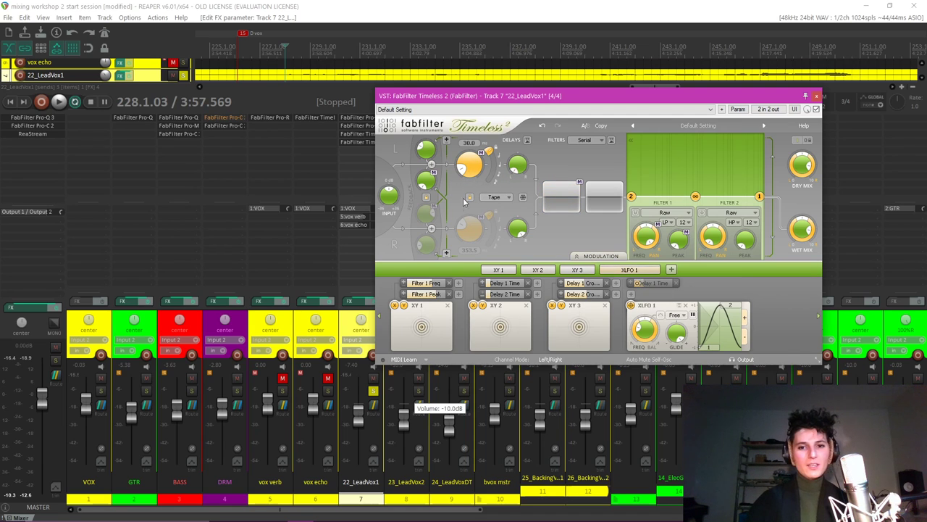
pyautogui.press('space')
pyautogui.moveTo(469, 165); pyautogui.dragTo(556, 163)
pyautogui.press('space')
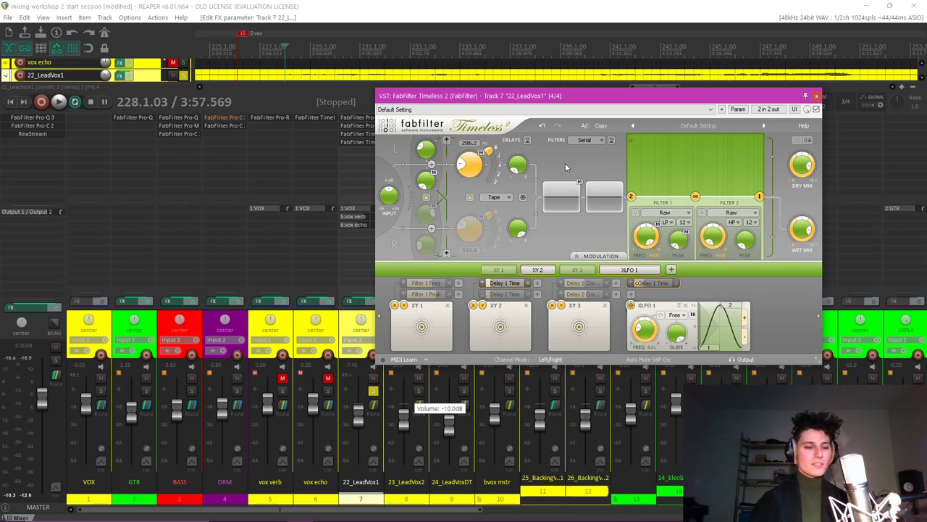
# Set the left delay time to about 1287 ms, sweep it down to about 15.7 ms during playback, and stop playback.
pyautogui.moveTo(470, 165); pyautogui.dragTo(487, 107)
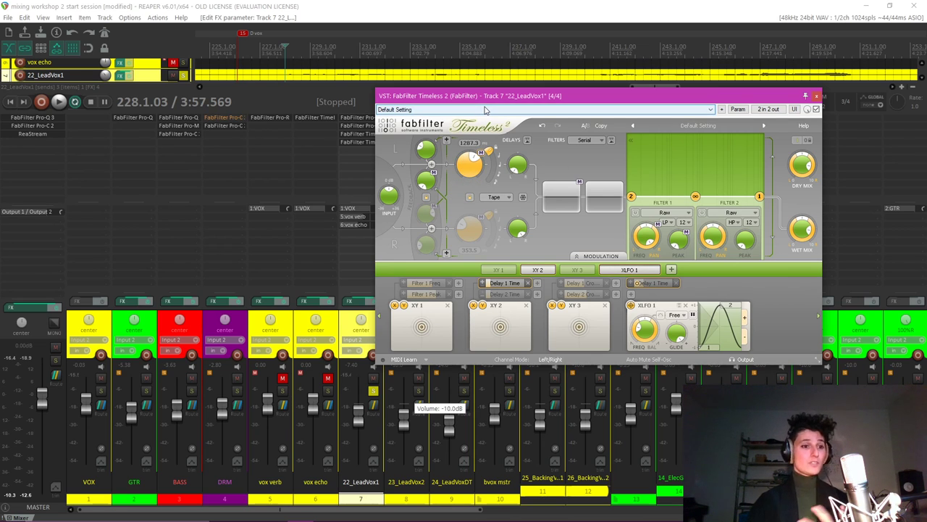
pyautogui.moveTo(468, 171)
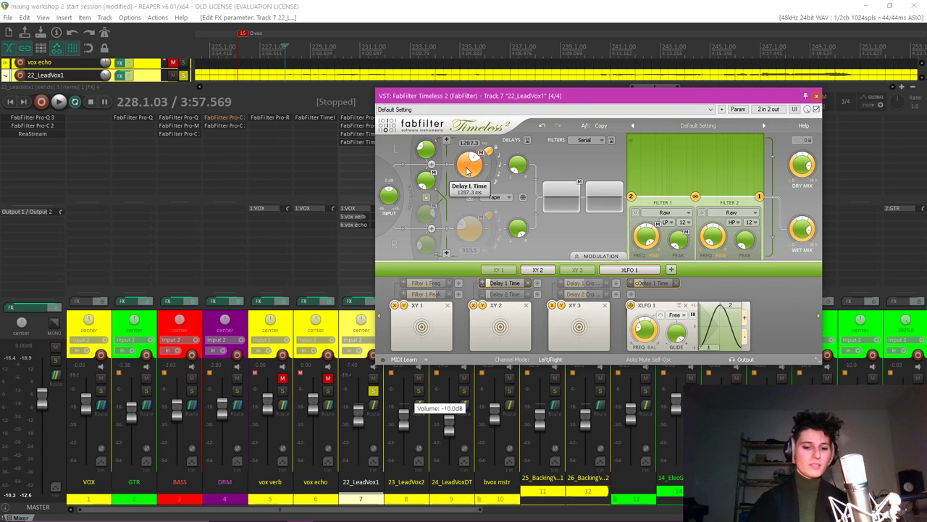
pyautogui.press('space')
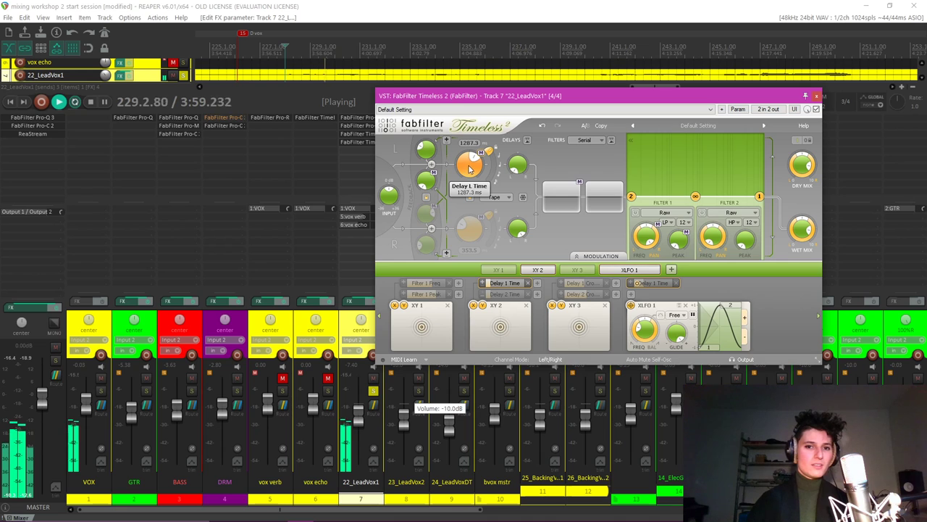
pyautogui.moveTo(470, 168); pyautogui.dragTo(466, 207)
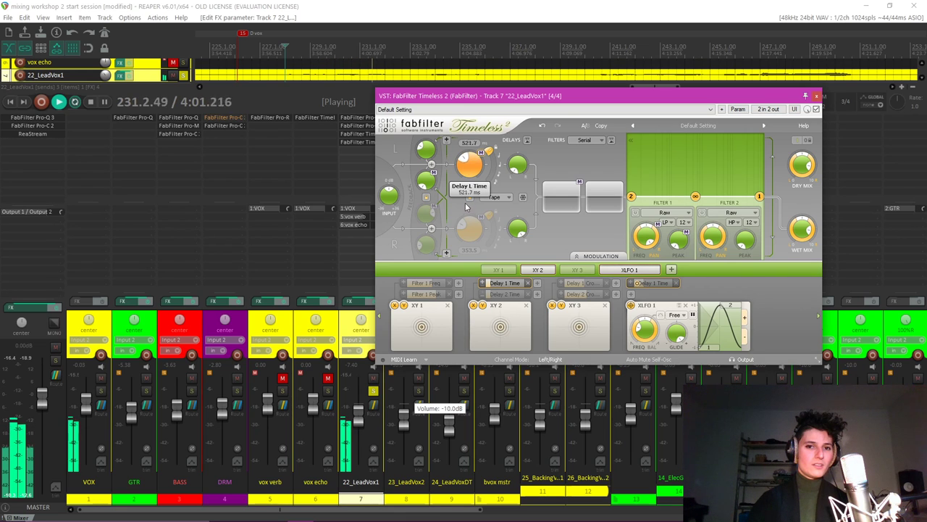
pyautogui.scroll(-3, 469, 168)
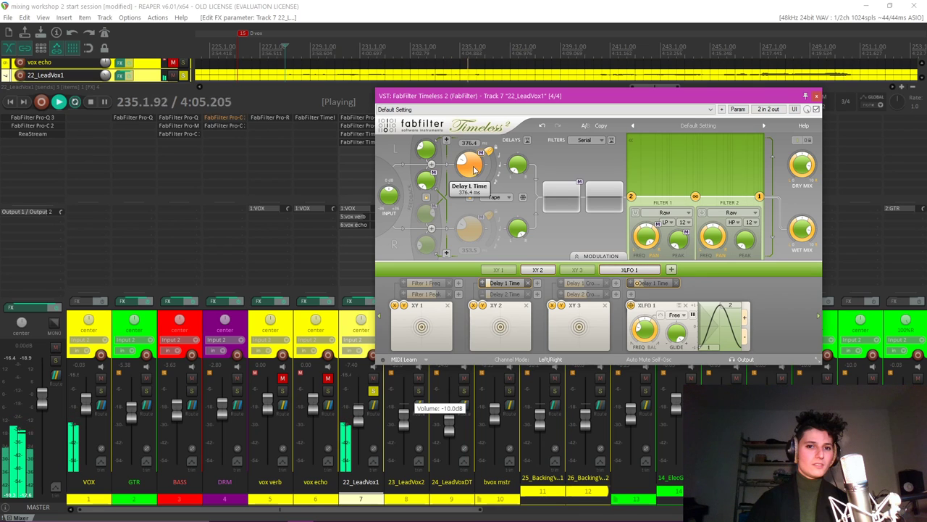
pyautogui.moveTo(475, 168); pyautogui.dragTo(470, 205)
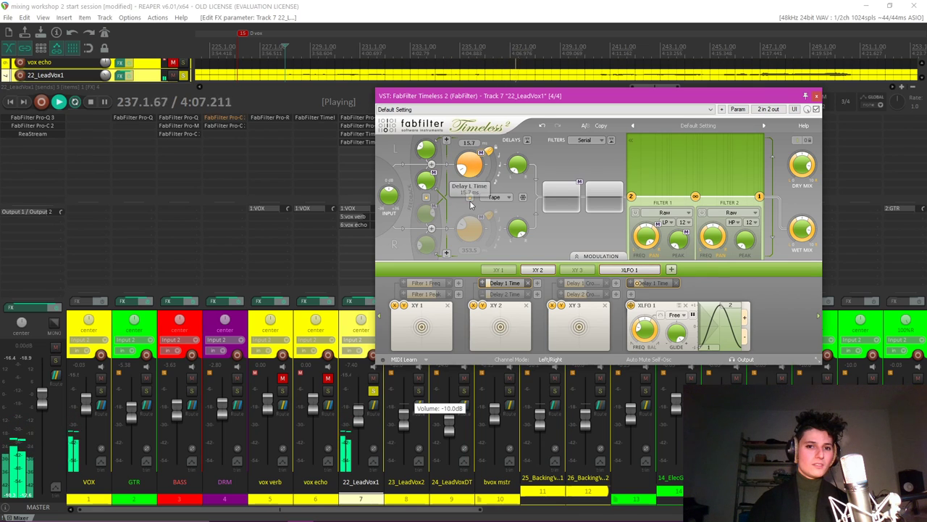
pyautogui.press('space')
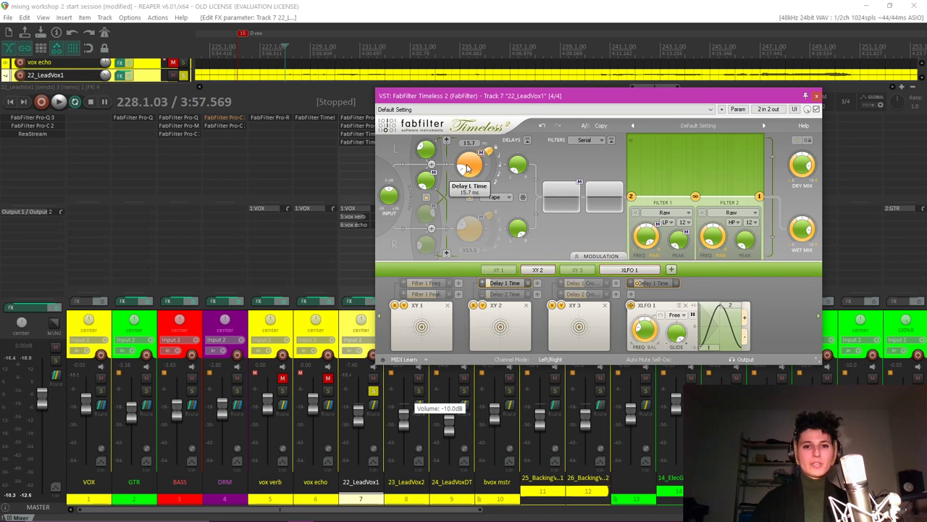
# Set the left delay time to 30 ms and the XLFO's Delay 1 Time modulation amount to 0.001.
pyautogui.moveTo(480, 154); pyautogui.dragTo(479, 134)
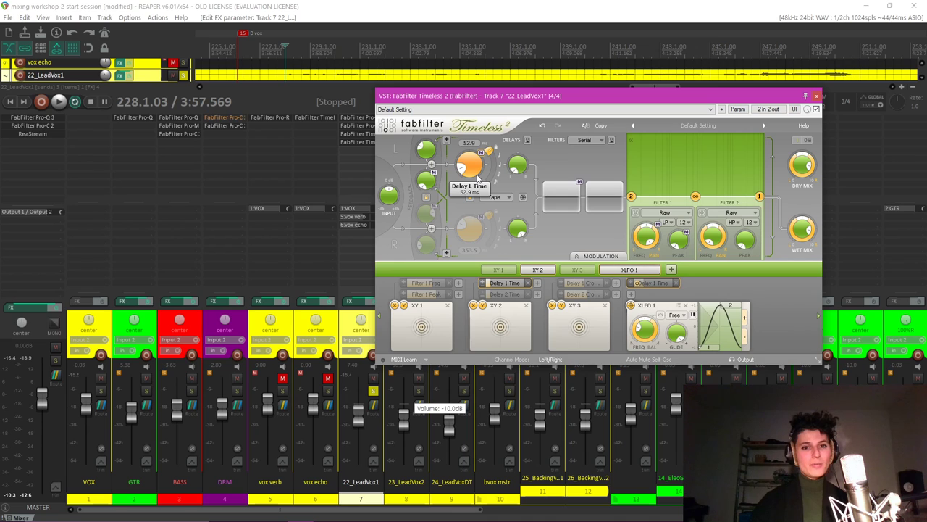
pyautogui.moveTo(476, 177); pyautogui.dragTo(477, 200)
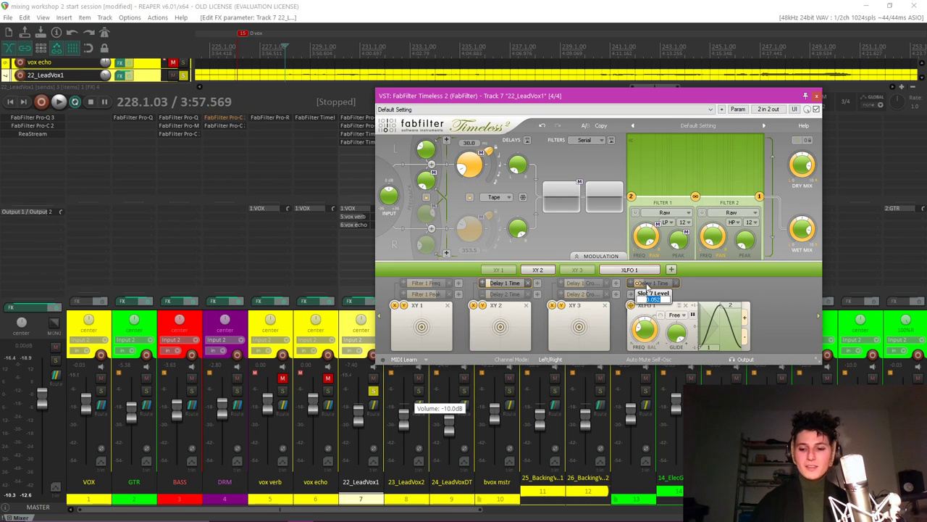
pyautogui.write('0.001')
pyautogui.press('Return')
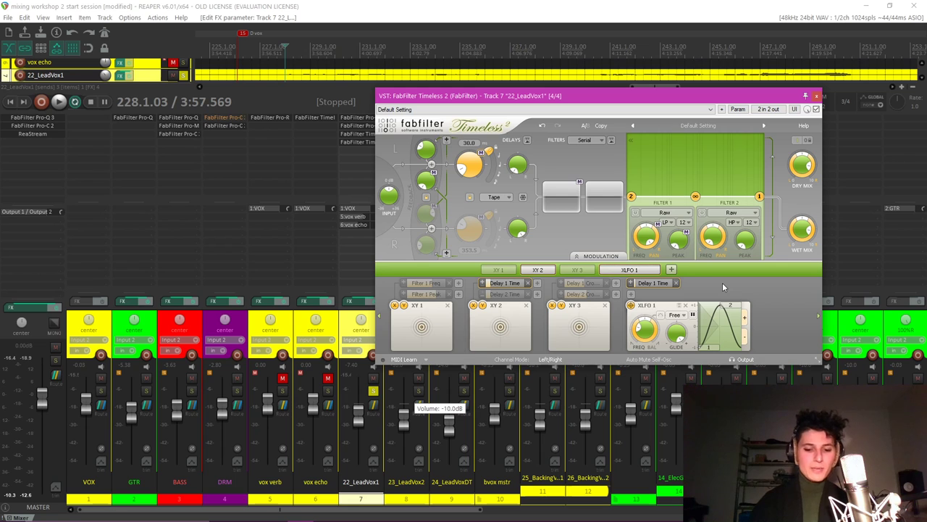
# Audition the lead vocal with the 30 ms subtly modulated left delay and stop playback.
pyautogui.press('space')
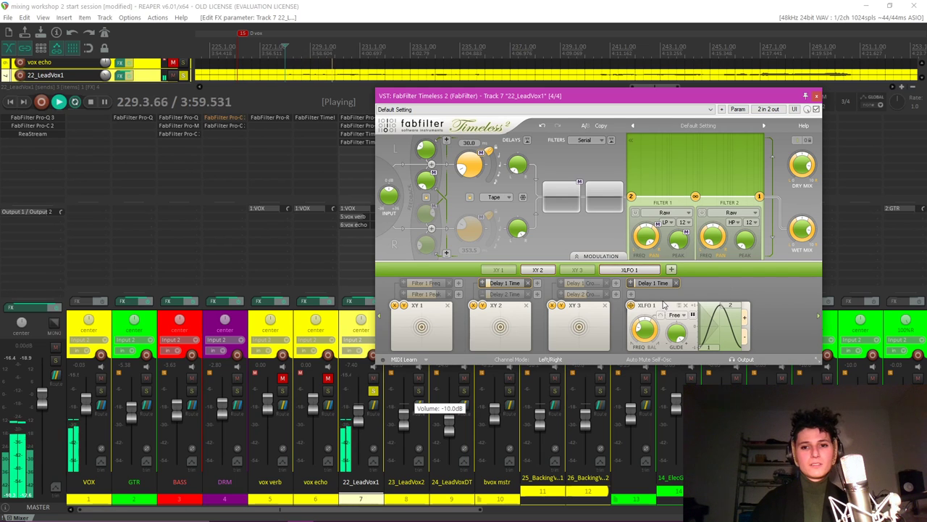
pyautogui.moveTo(650, 331)
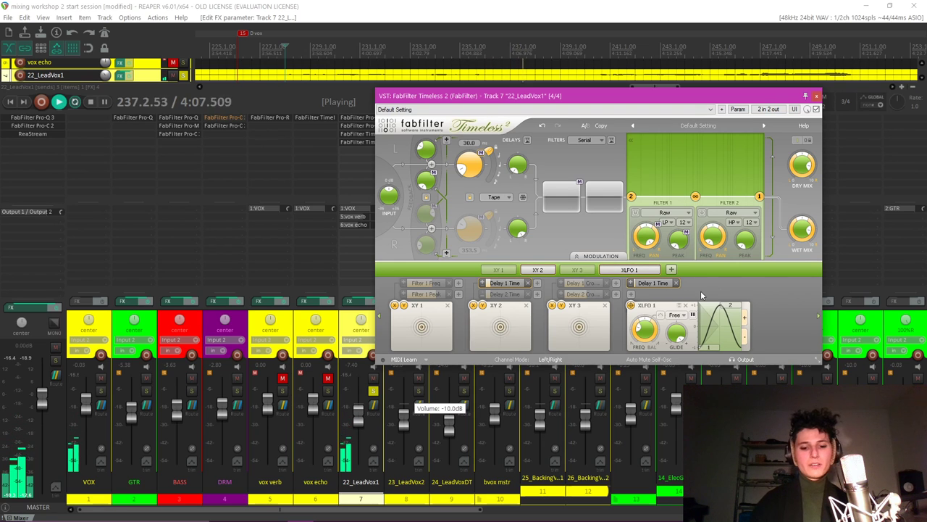
pyautogui.press('space')
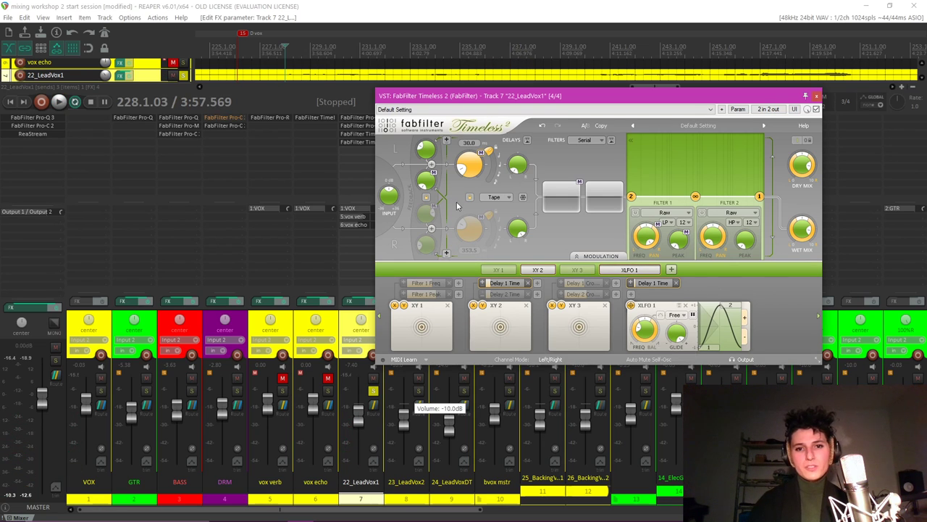
# Unlink the two delay times, set the right delay time to 35 ms, and assign XLFO 1 to it.
pyautogui.click(469, 197)
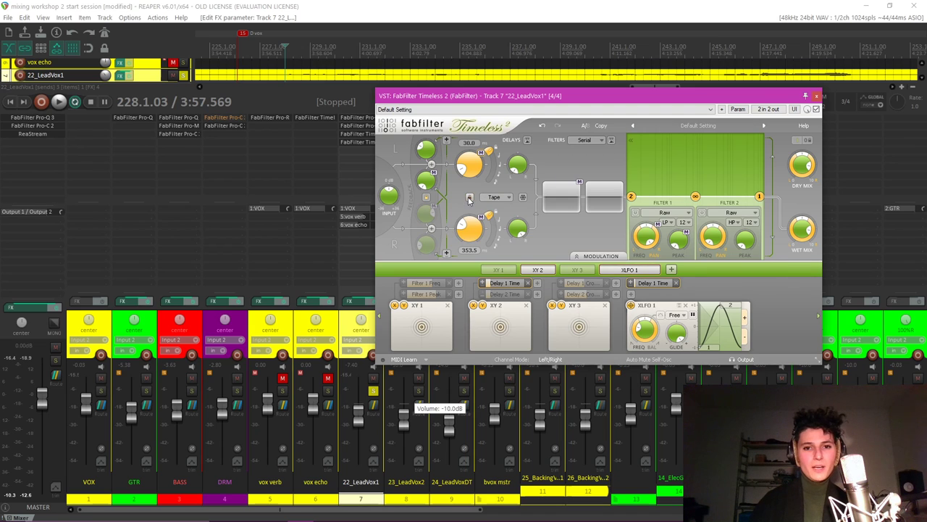
pyautogui.doubleClick(472, 230)
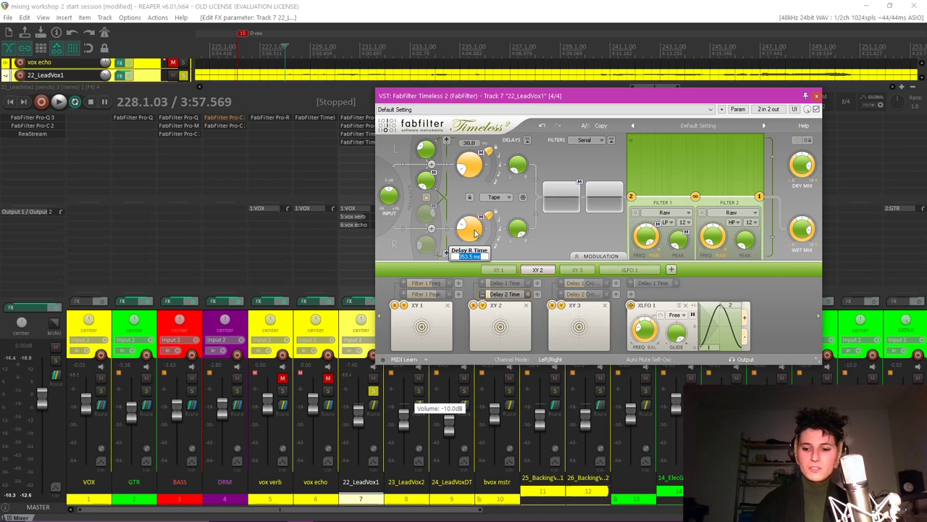
pyautogui.write('35')
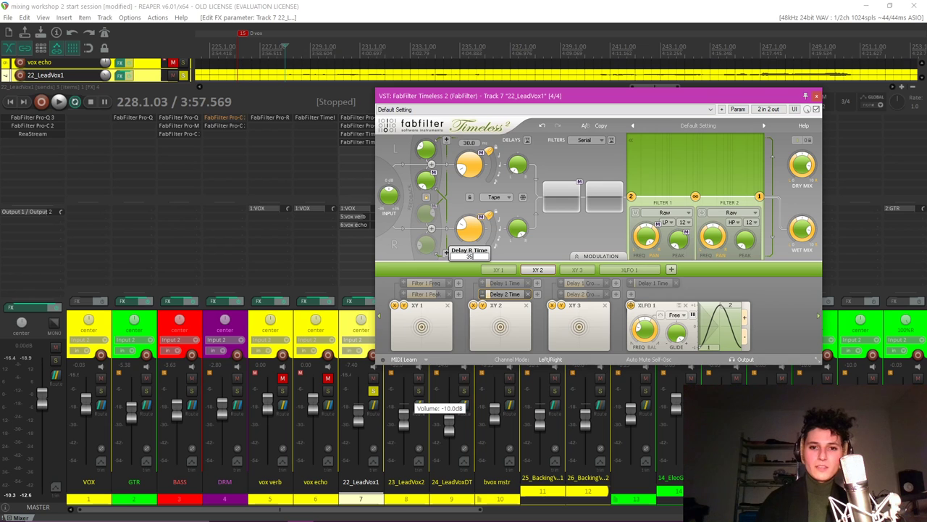
pyautogui.press('Return')
pyautogui.moveTo(631, 305); pyautogui.dragTo(475, 231)
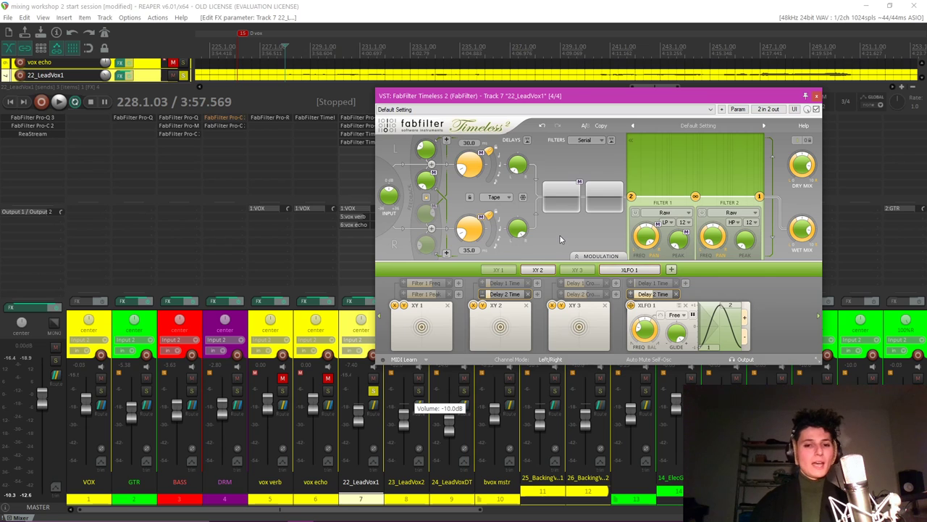
# Audition the right delay's modulation briefly and reduce the XLFO's Delay 2 Time modulation amount.
pyautogui.press('space')
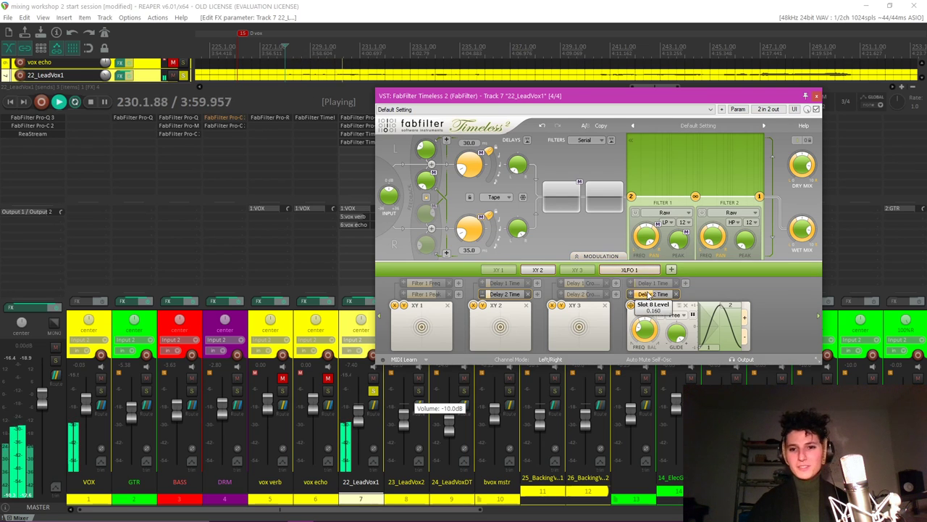
pyautogui.press('space')
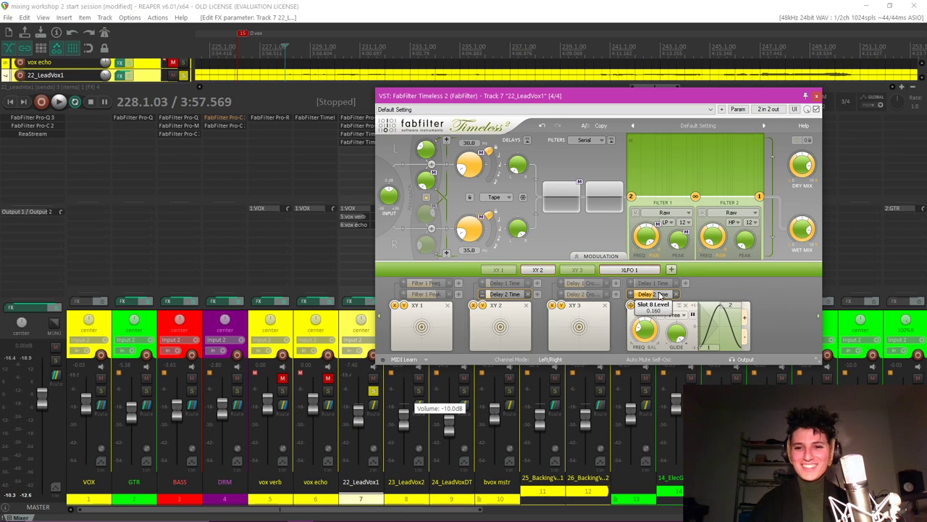
pyautogui.doubleClick(659, 295)
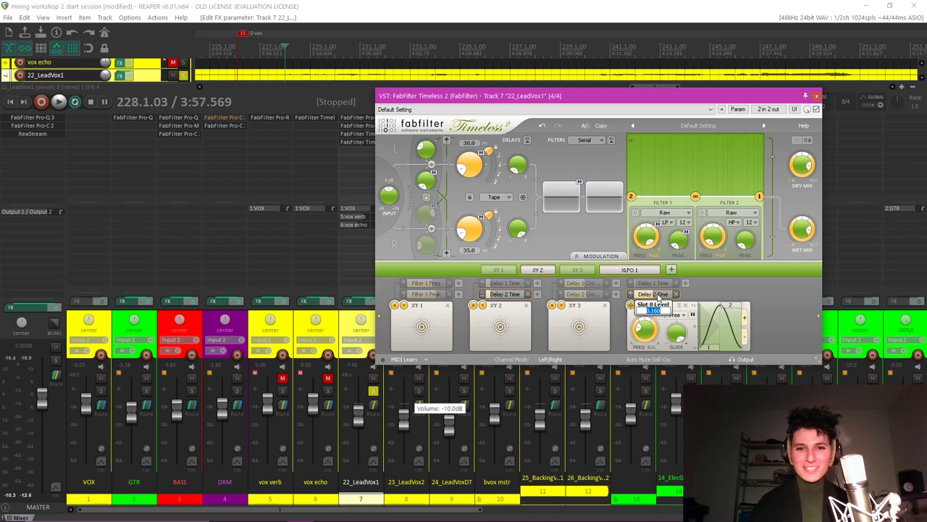
pyautogui.press('BackSpace')
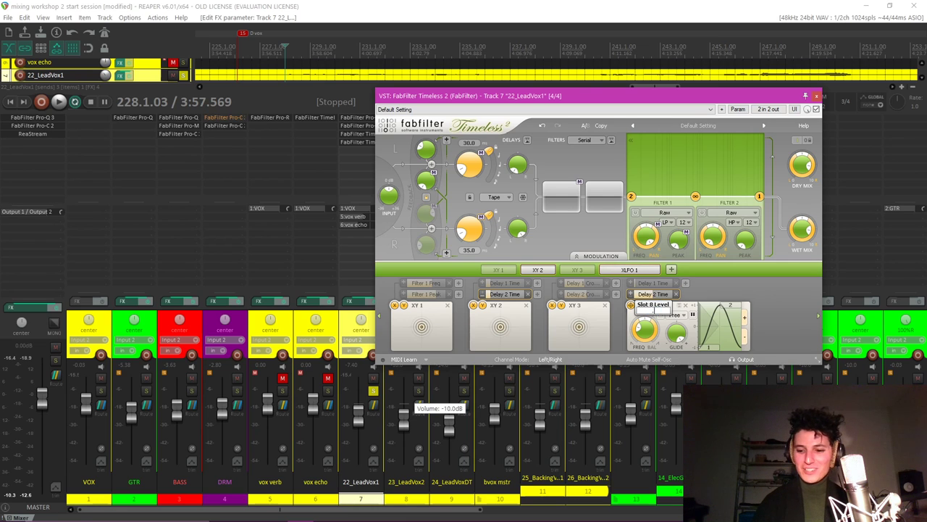
pyautogui.press('Return')
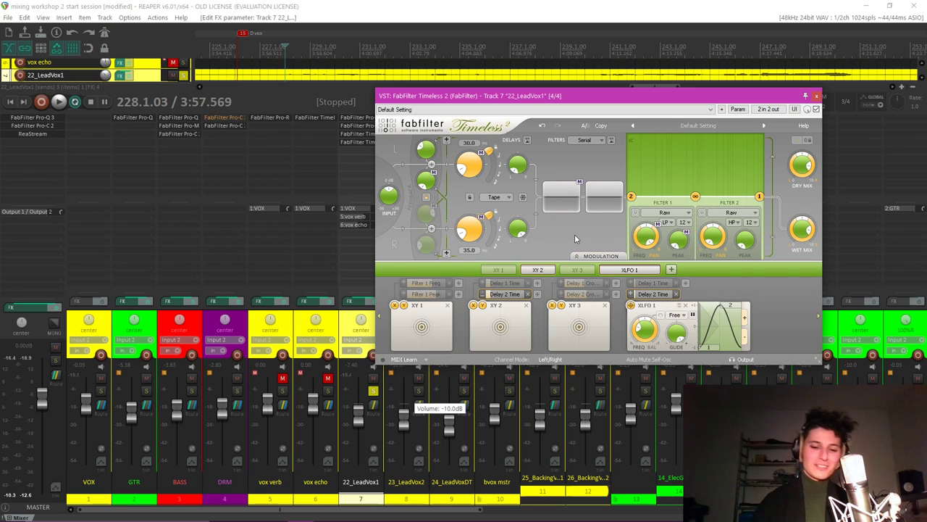
# Play back the vocal with both modulated delays, adjust the left delay feedback while listening, and stop playback.
pyautogui.press('space')
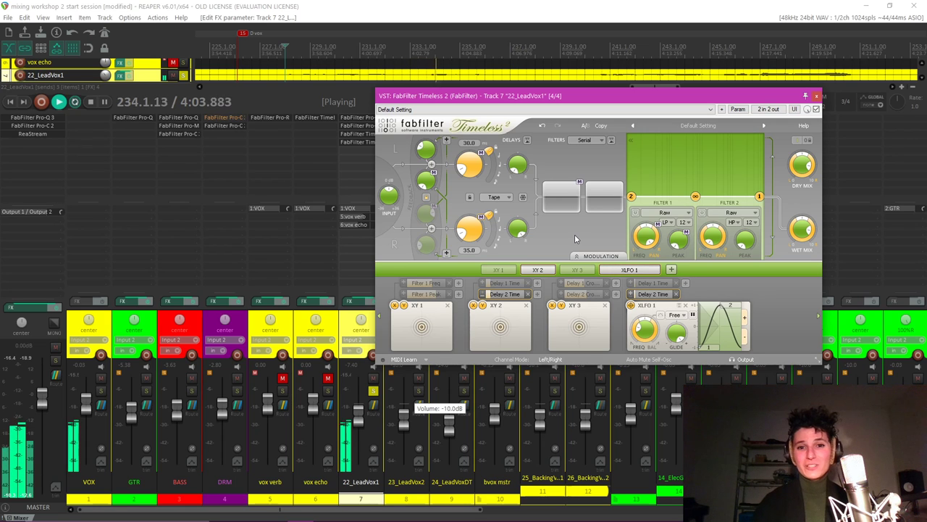
pyautogui.moveTo(432, 169)
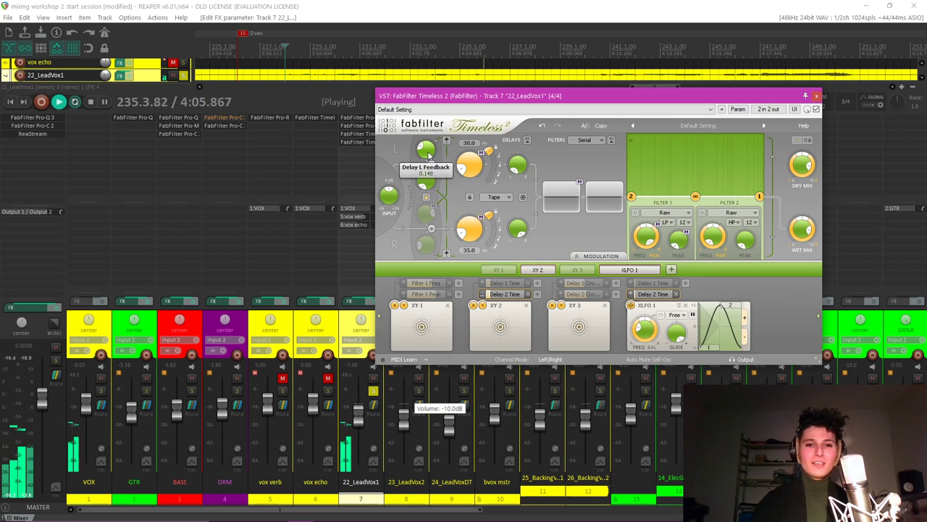
pyautogui.moveTo(427, 149)
pyautogui.moveTo(426, 149); pyautogui.dragTo(428, 118)
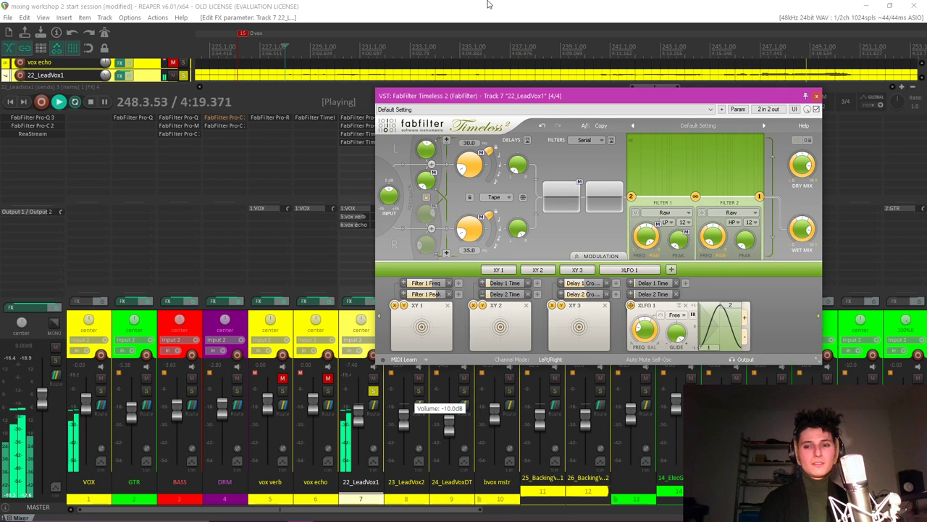
pyautogui.press('space')
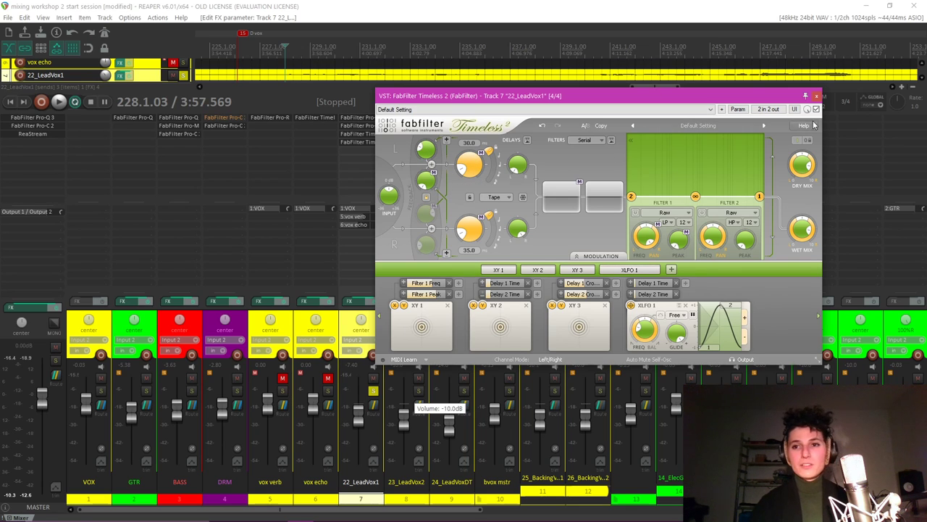
# Close the lead vocal's Timeless 2 window and check the live chat in Firefox before returning to the REAPER mixer.
pyautogui.click(816, 96)
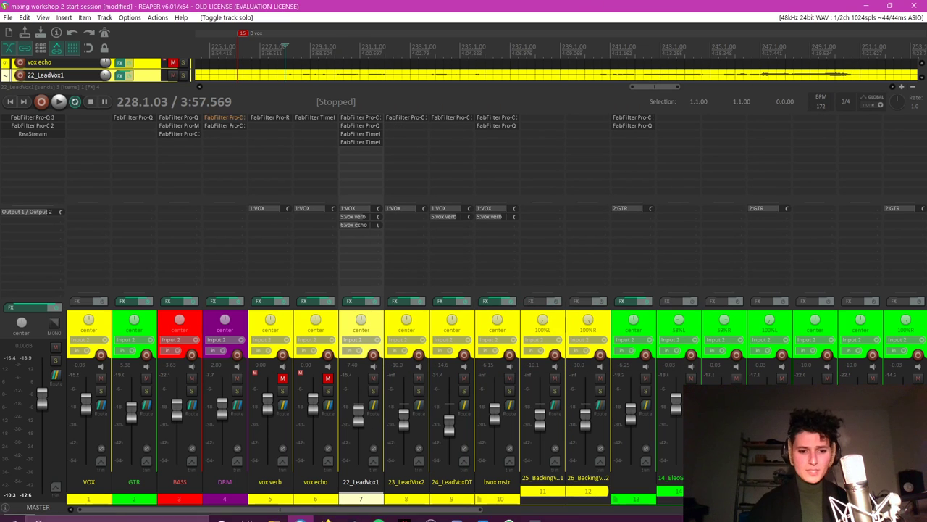
pyautogui.moveTo(327, 511)
pyautogui.click(368, 460)
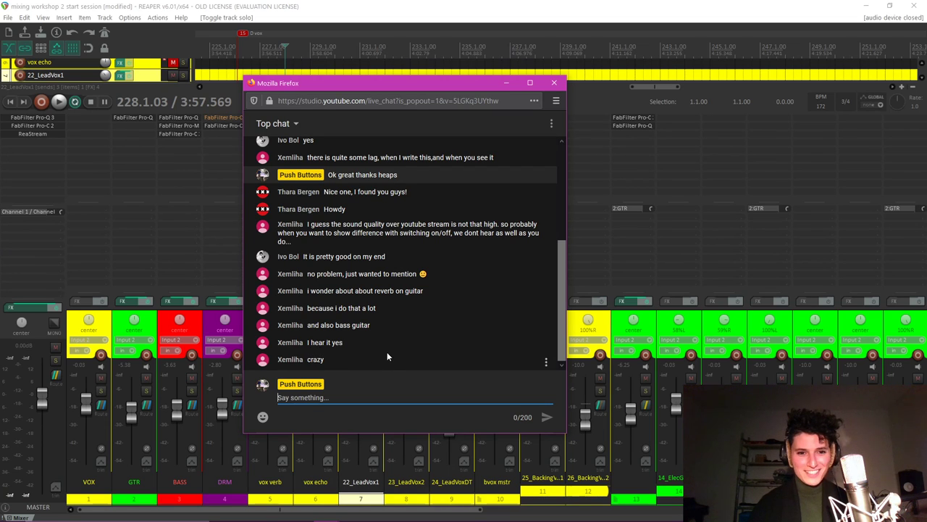
pyautogui.click(475, 4)
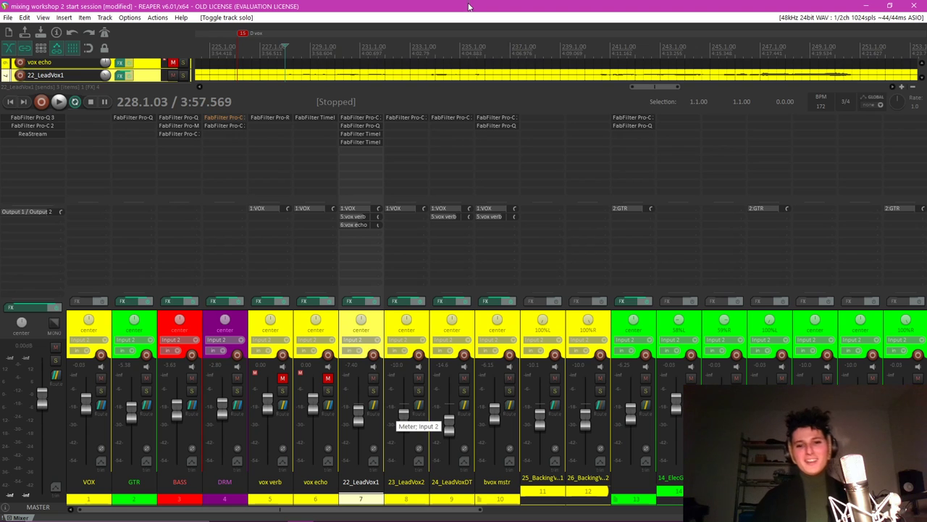
pyautogui.click(425, 325)
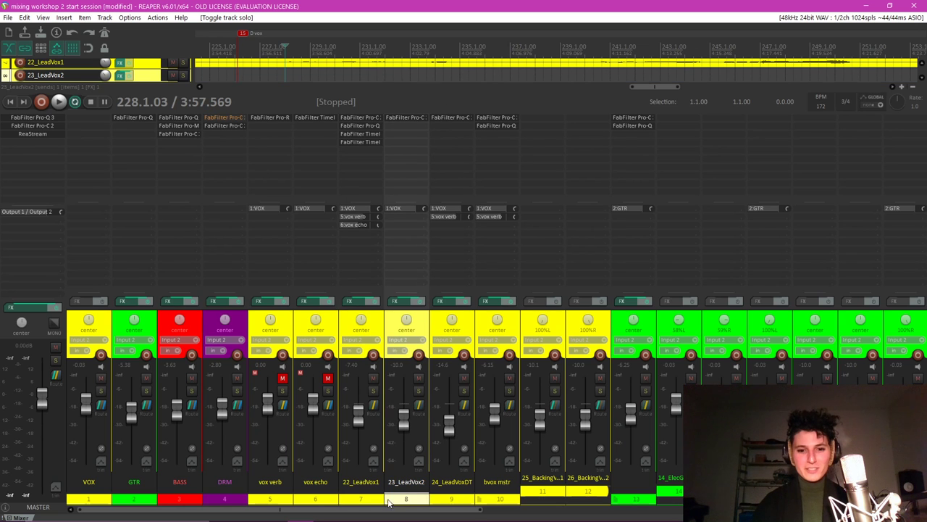
# Switch to the Google Slides presentation, review "How modulation plugins work" and "Kinds of modulation fx", and highlight the Flanger paragraph.
pyautogui.moveTo(388, 508); pyautogui.dragTo(355, 515)
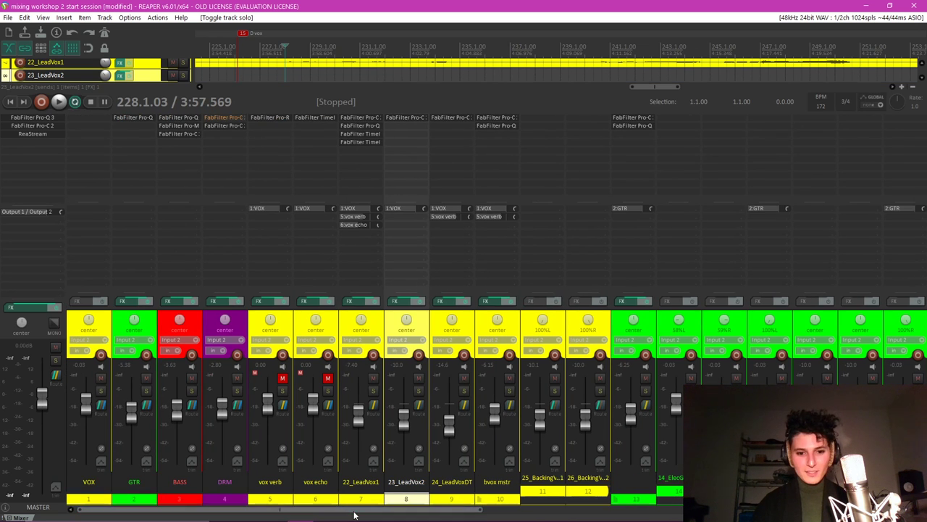
pyautogui.moveTo(326, 512)
pyautogui.click(308, 467)
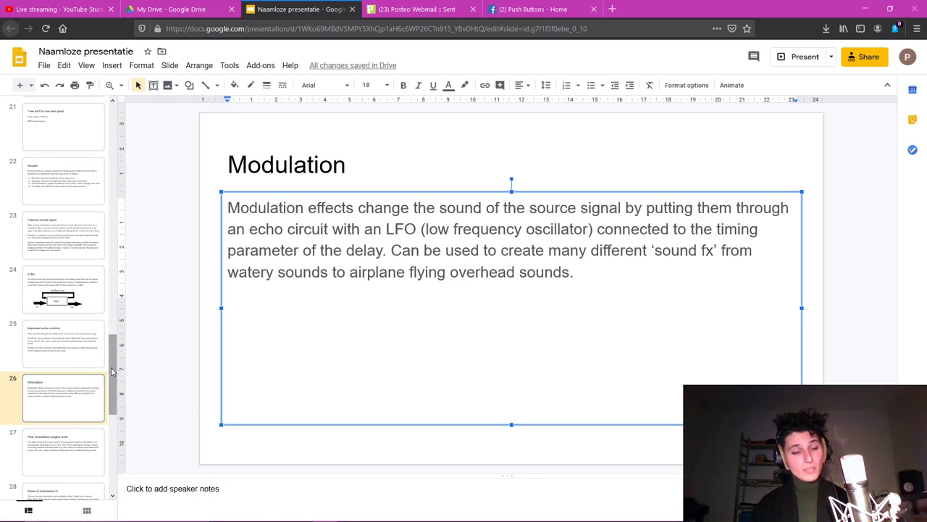
pyautogui.click(87, 439)
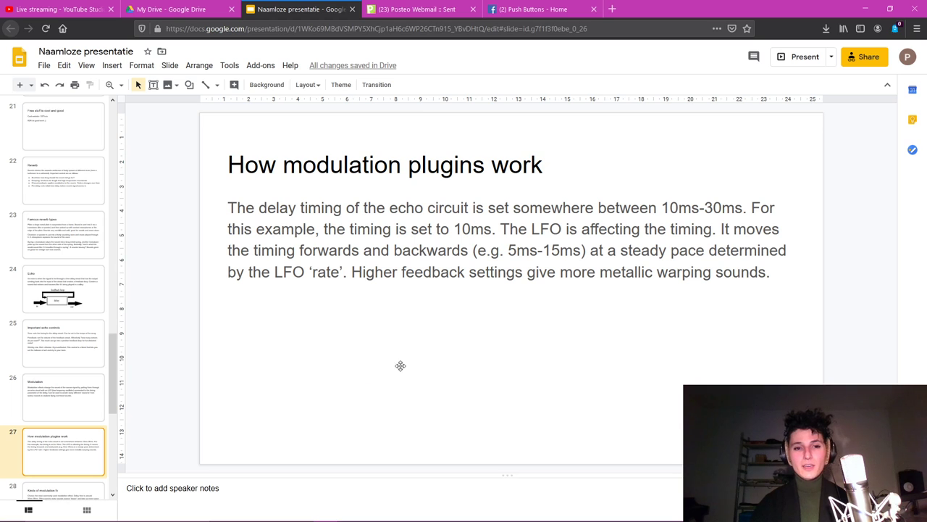
pyautogui.scroll(-3, 87, 404)
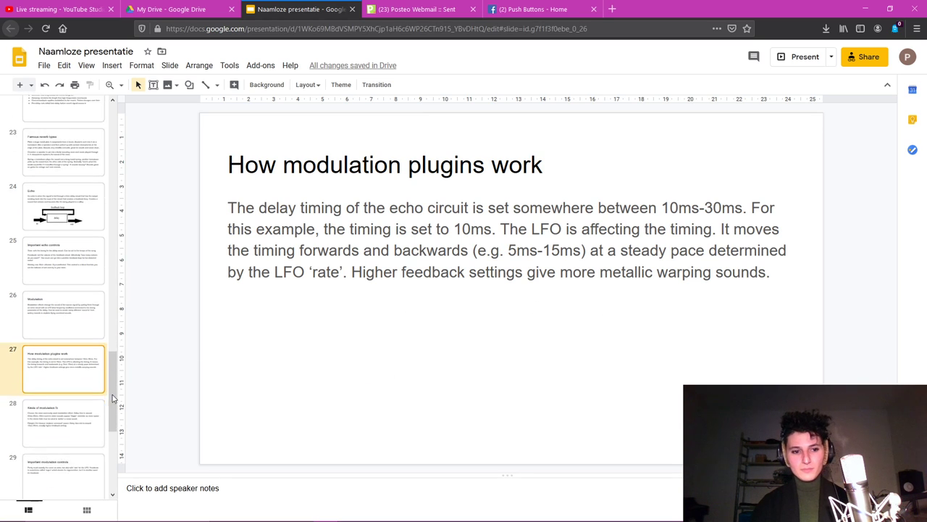
pyautogui.click(86, 404)
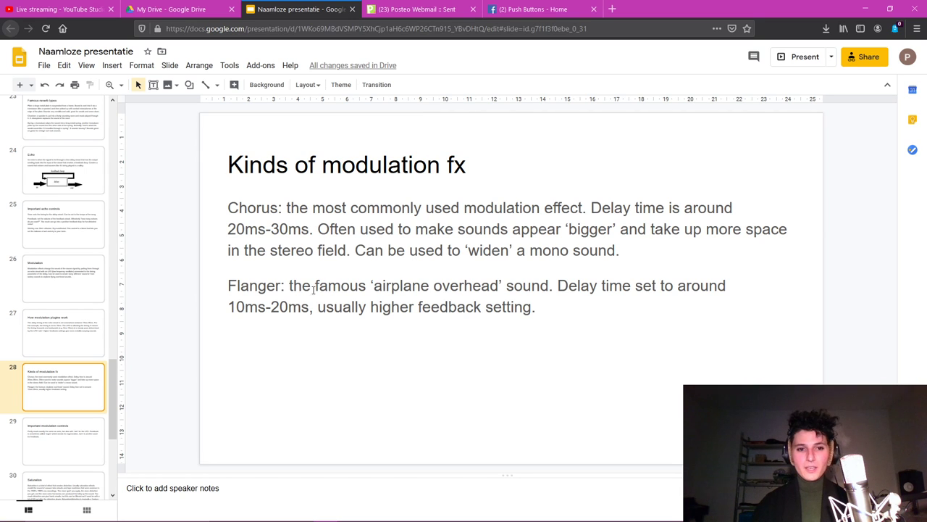
pyautogui.moveTo(230, 285); pyautogui.dragTo(591, 297)
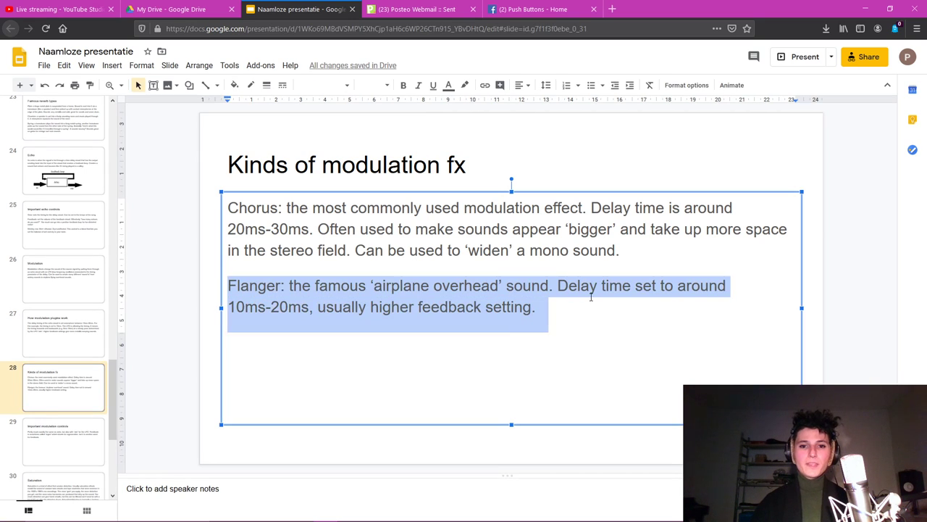
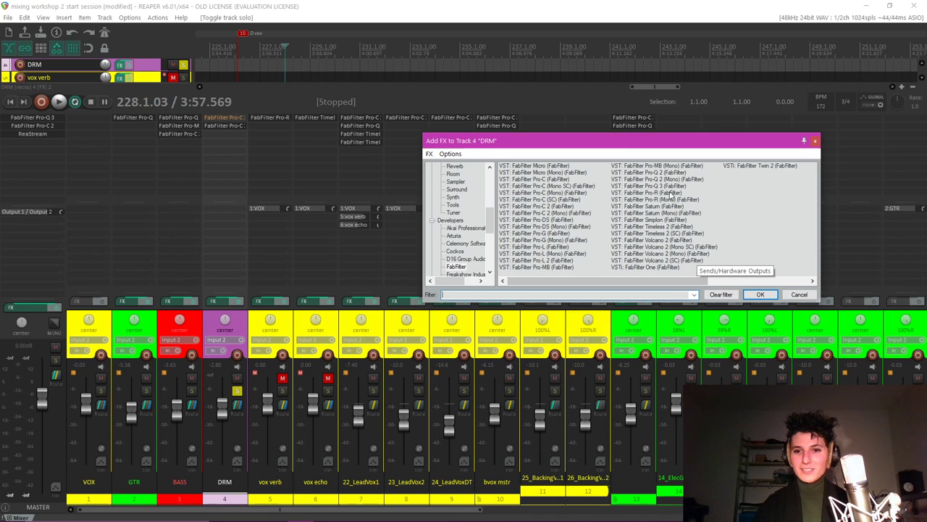
# Add the VST FabFilter Timeless 2 to the DRM track and place its window above the mixer strips.
pyautogui.doubleClick(675, 227)
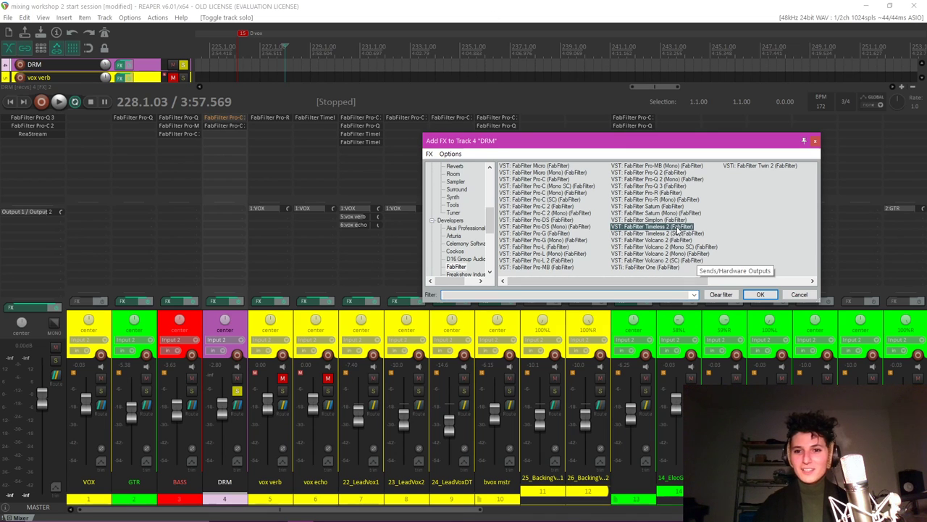
pyautogui.moveTo(328, 42); pyautogui.dragTo(564, 57)
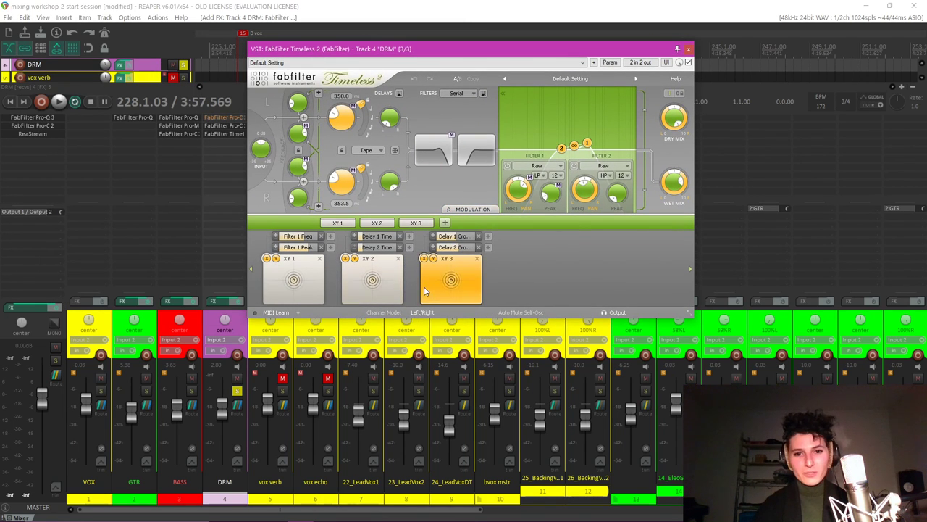
pyautogui.moveTo(474, 51); pyautogui.dragTo(559, 41)
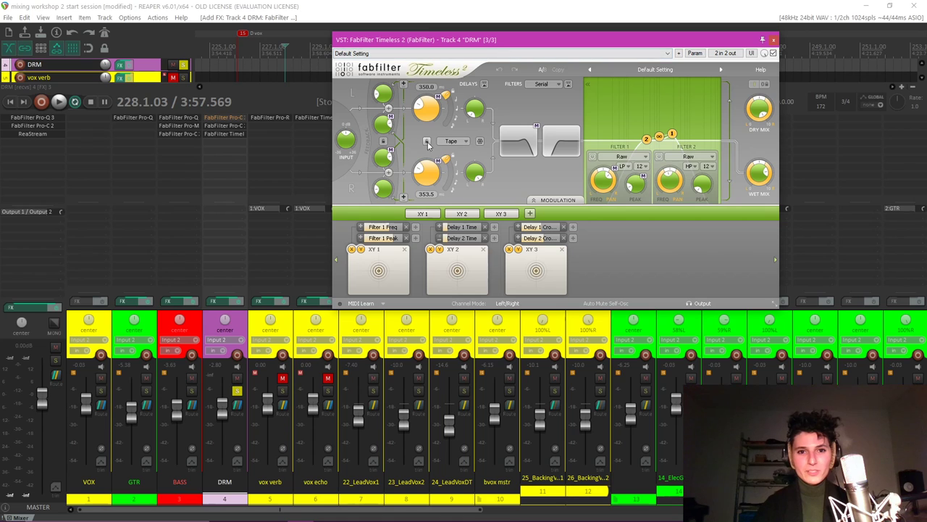
# Link the two delay times and set the left delay time to 10 ms.
pyautogui.click(427, 142)
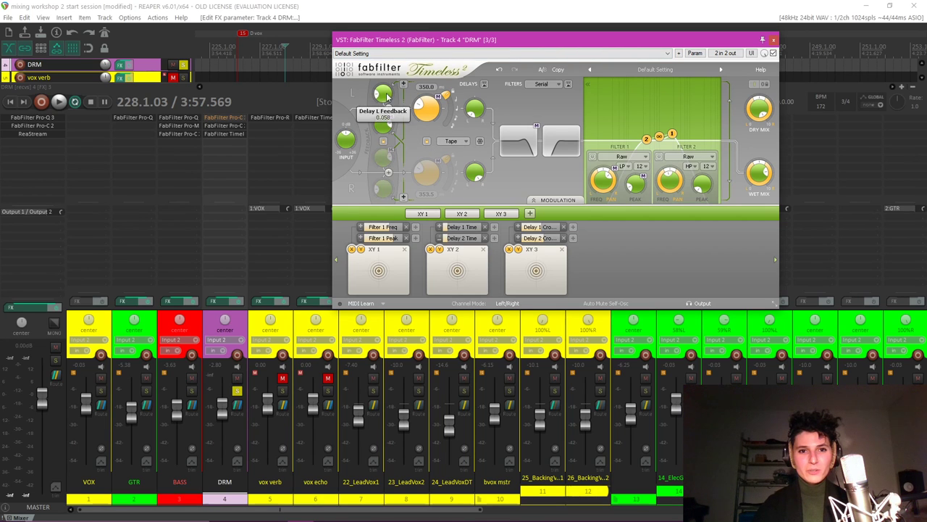
pyautogui.click(233, 334)
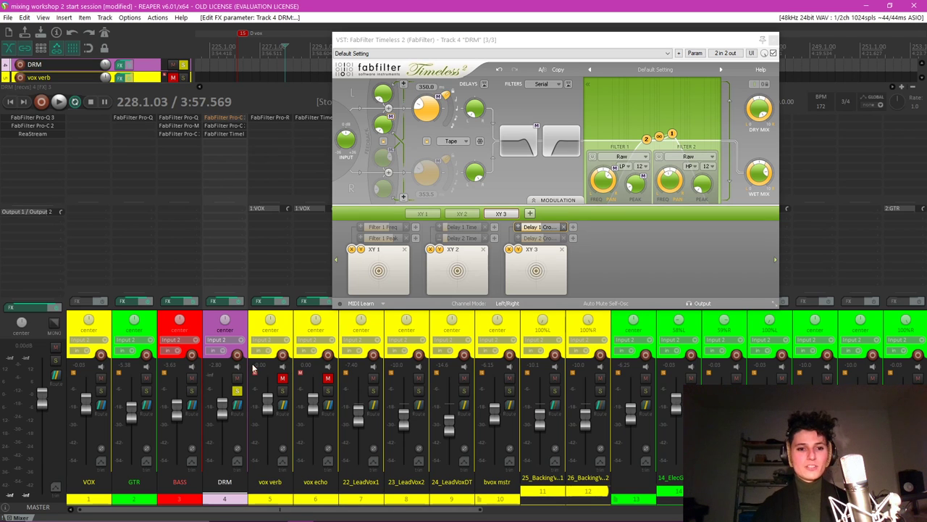
pyautogui.doubleClick(433, 102)
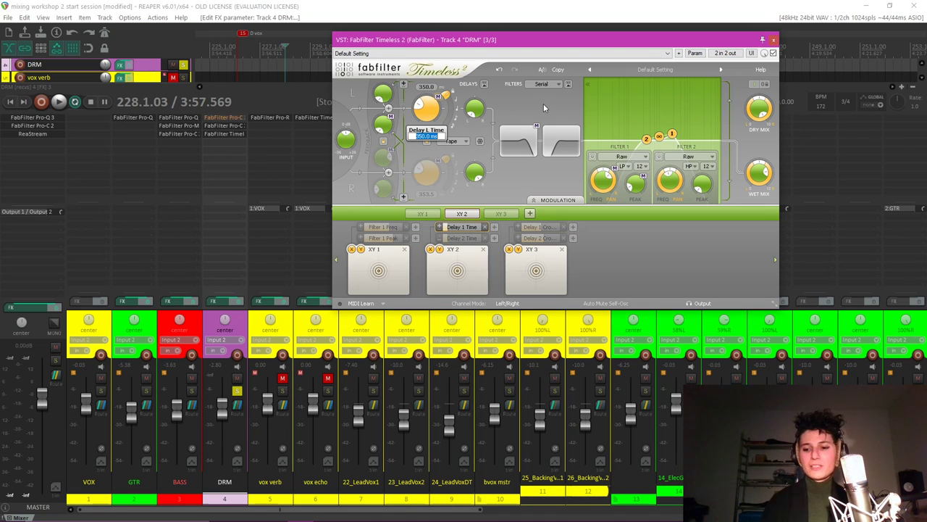
pyautogui.write('10')
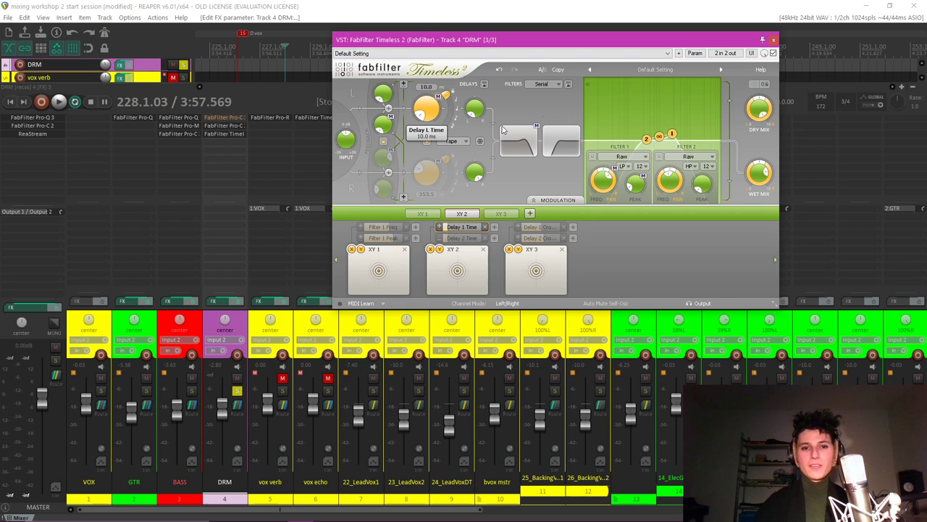
pyautogui.press('Return')
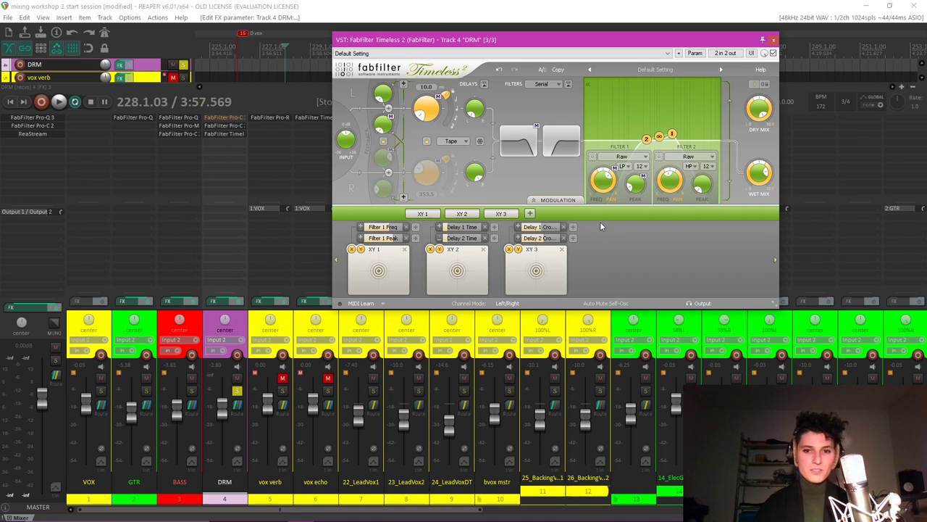
# Create a new XLFO, assign it to the left delay time, and set its modulation level to 0.001.
pyautogui.click(529, 213)
pyautogui.click(571, 237)
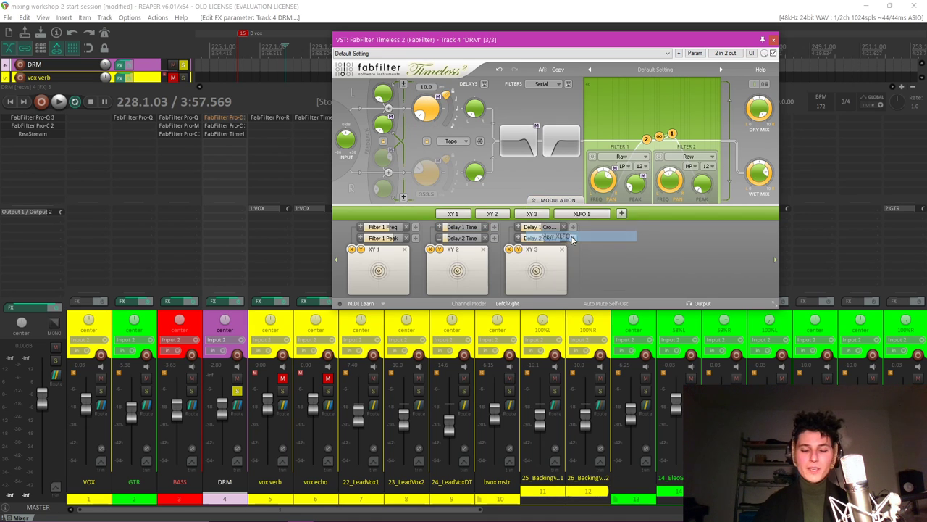
pyautogui.moveTo(587, 249); pyautogui.dragTo(427, 111)
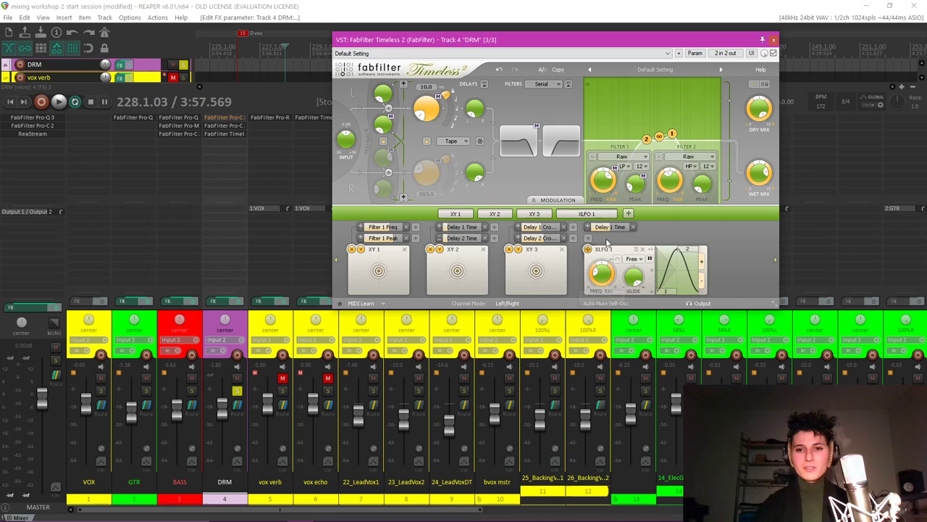
pyautogui.moveTo(610, 230); pyautogui.dragTo(610, 229)
pyautogui.press('BackSpace')
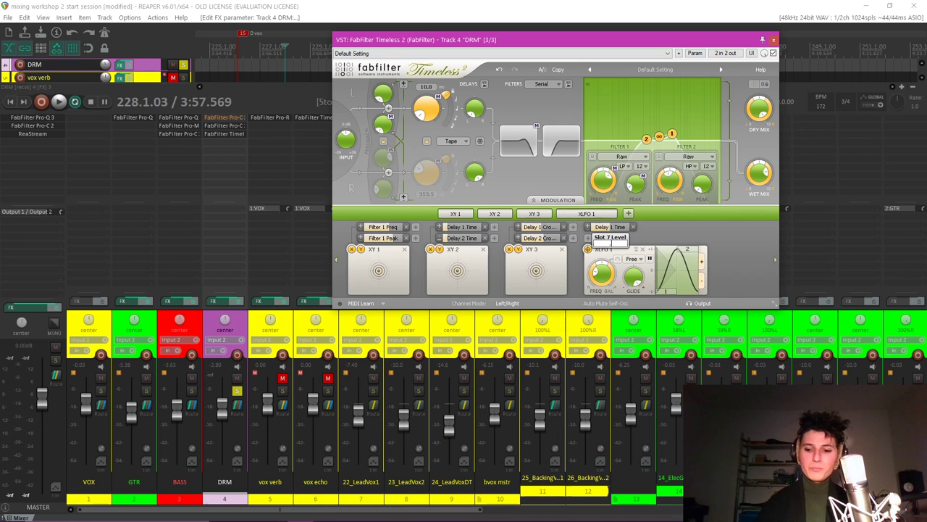
pyautogui.press('Return')
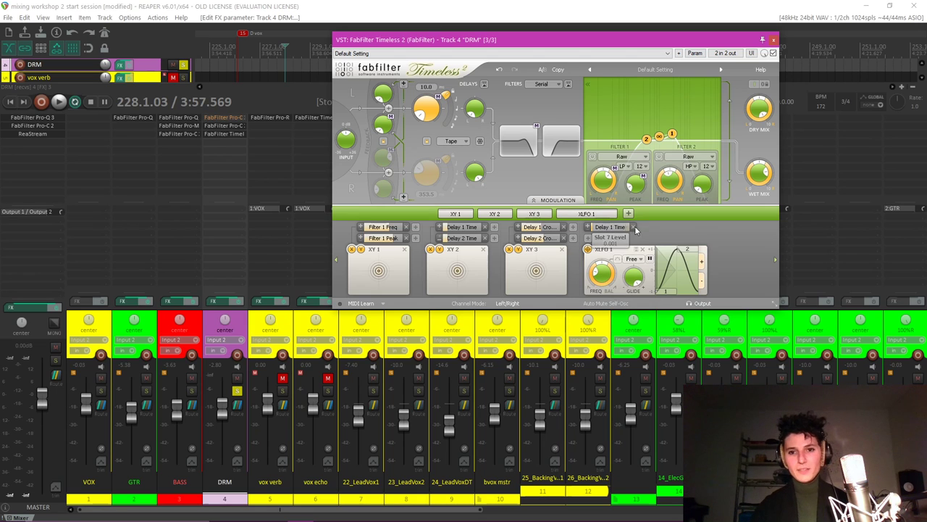
# Slow down the modulation by lowering the XLFO 1 frequency.
pyautogui.moveTo(606, 273)
pyautogui.moveTo(606, 274); pyautogui.dragTo(610, 317)
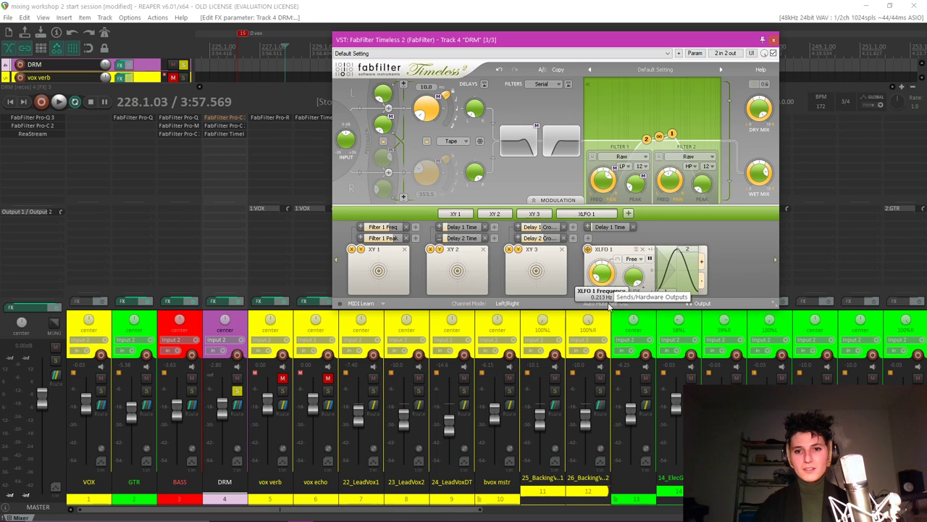
pyautogui.moveTo(609, 294); pyautogui.dragTo(607, 273)
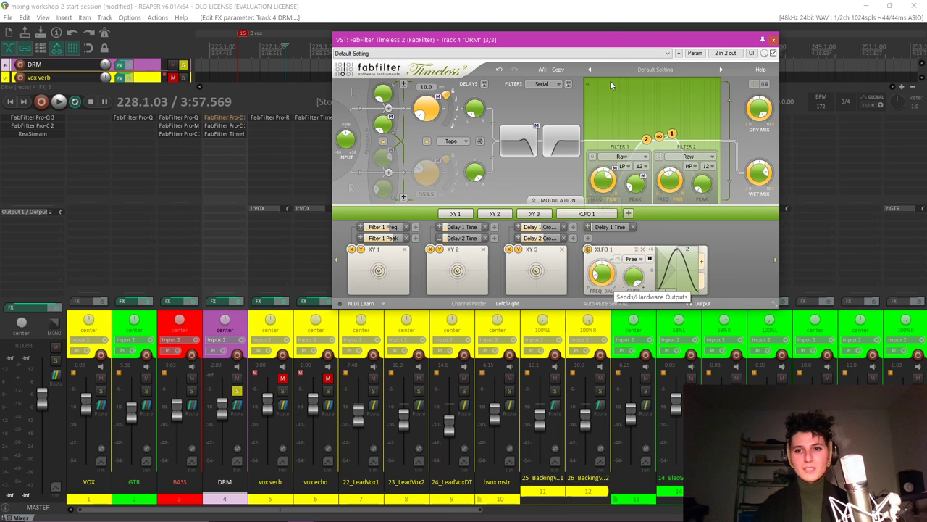
# Play back the drums and open both delay filters to the full frequency range.
pyautogui.moveTo(613, 31); pyautogui.dragTo(514, 27)
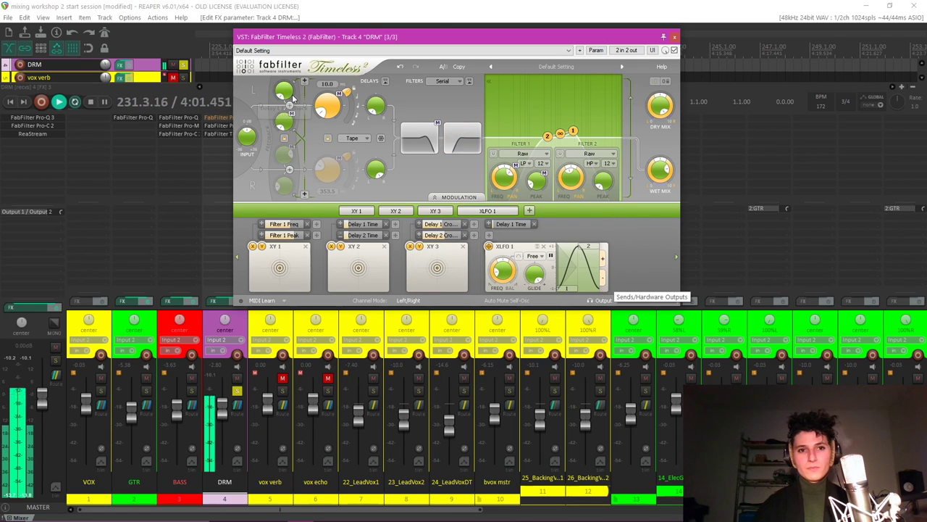
pyautogui.moveTo(573, 130); pyautogui.dragTo(617, 136)
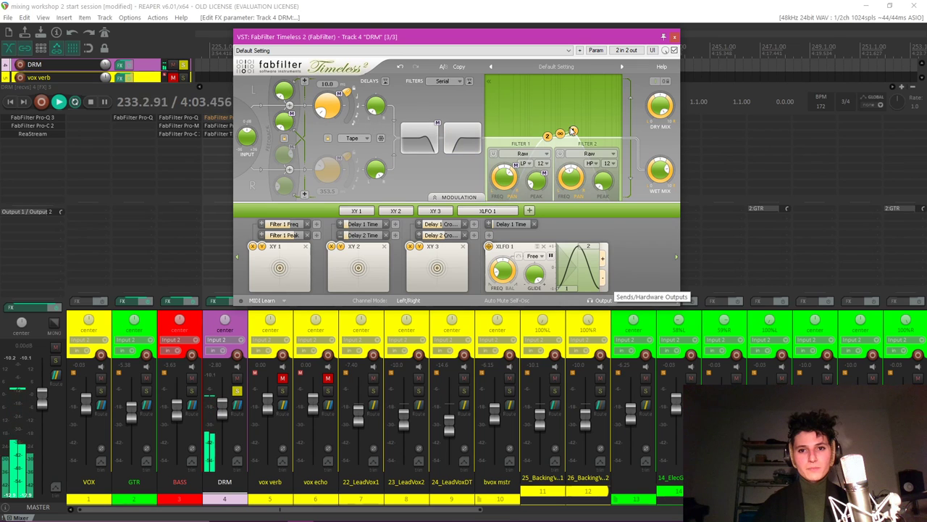
pyautogui.moveTo(548, 136); pyautogui.dragTo(489, 139)
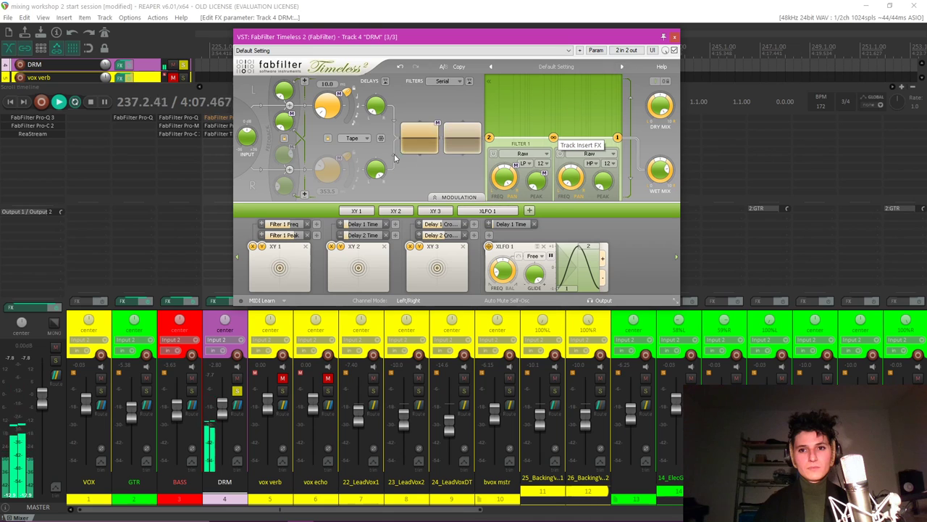
# Raise the left delay feedback while listening to the flanged drums.
pyautogui.moveTo(657, 116)
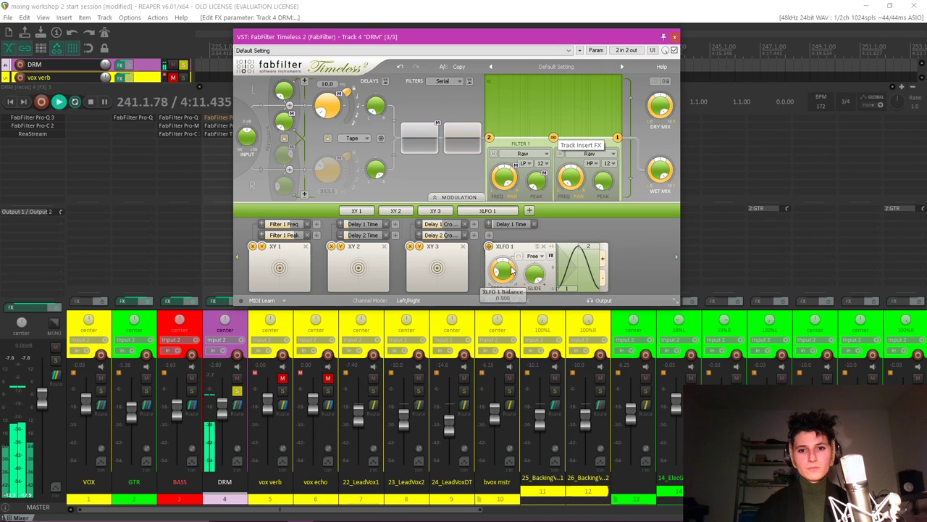
pyautogui.moveTo(518, 256)
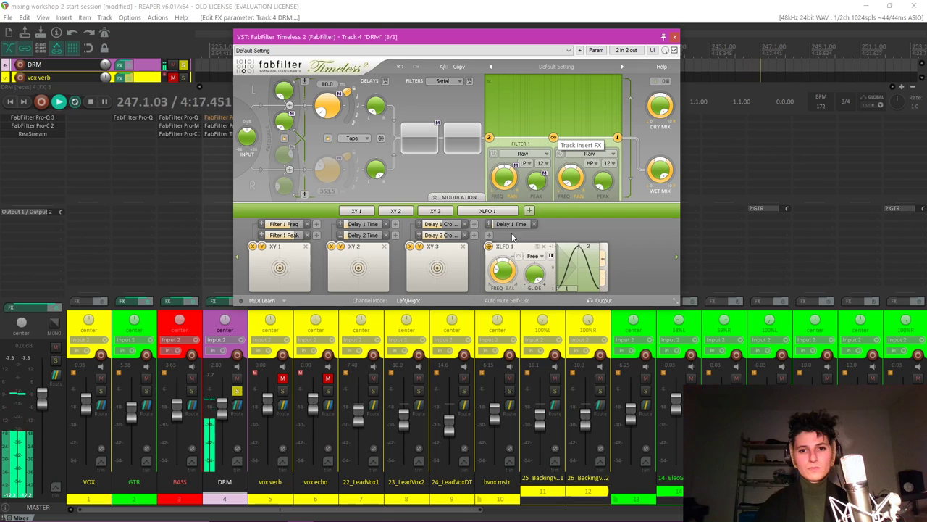
pyautogui.moveTo(321, 165)
pyautogui.moveTo(289, 92)
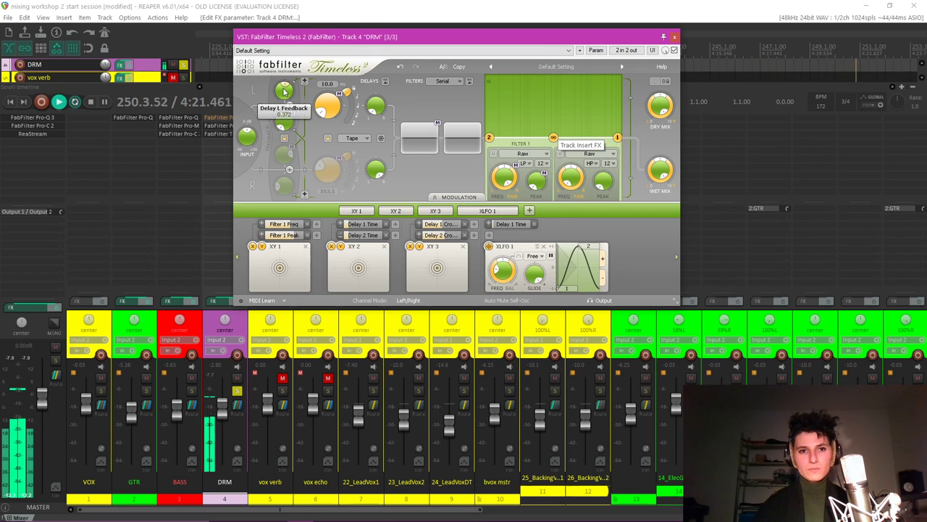
pyautogui.moveTo(285, 100); pyautogui.dragTo(287, 83)
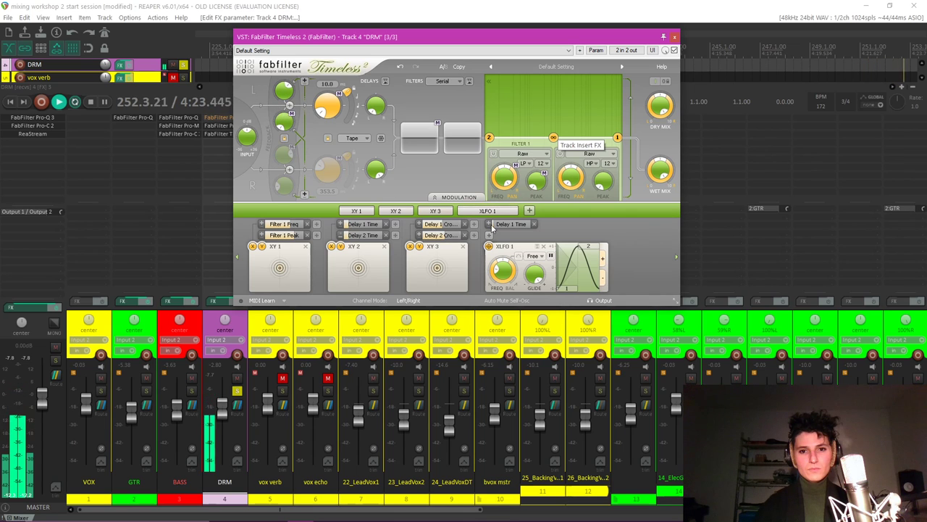
# Fine-tune the XLFO 1 frequency by ear while the drums keep playing.
pyautogui.moveTo(500, 222)
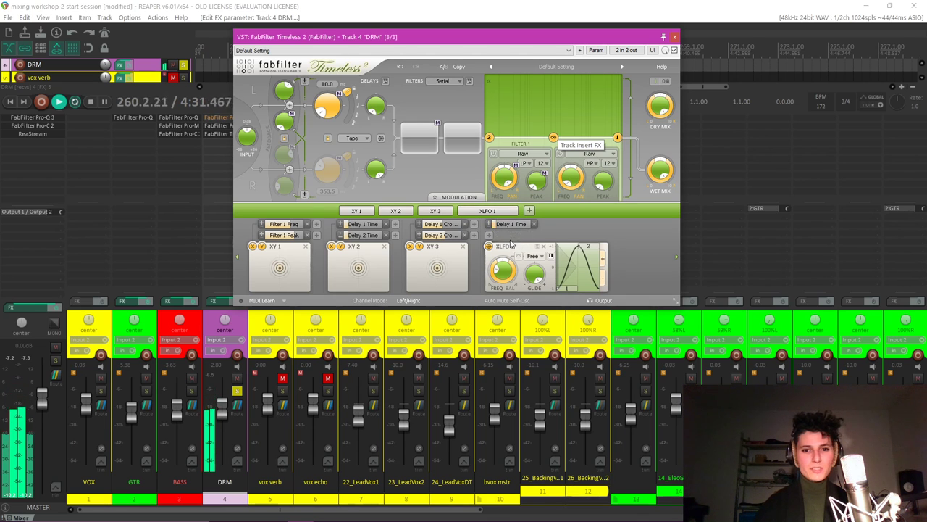
pyautogui.moveTo(505, 272)
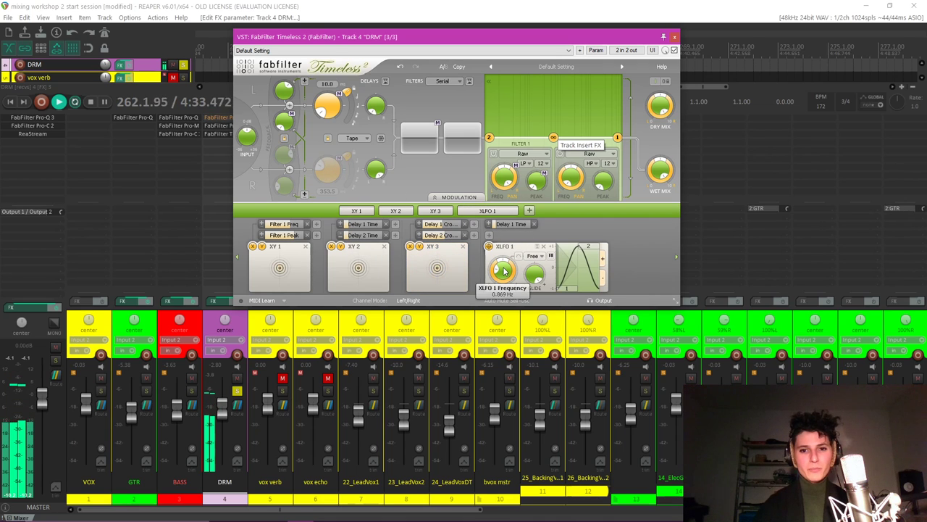
pyautogui.moveTo(505, 271); pyautogui.dragTo(509, 298)
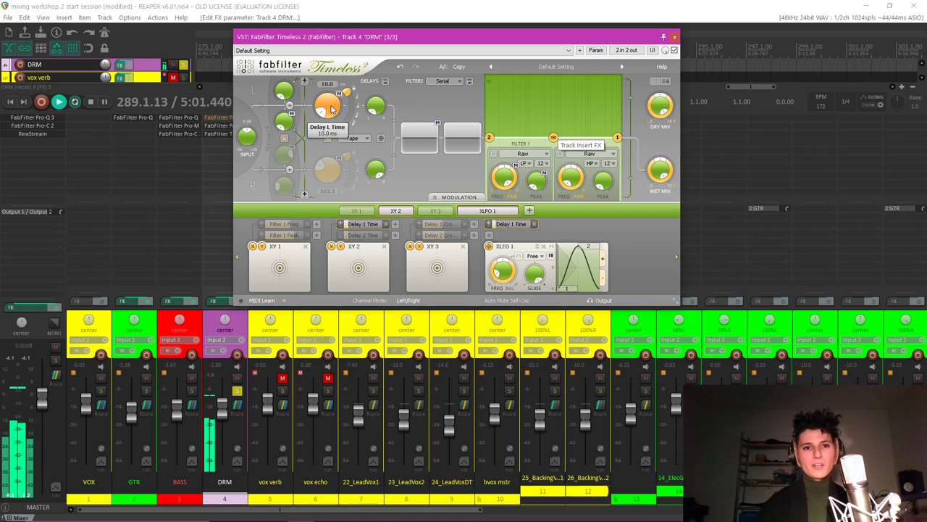
# Lower the left delay time to 5 ms and reduce XLFO 1's modulation of it by ear while the drums play.
pyautogui.scroll(-3, 331, 107)
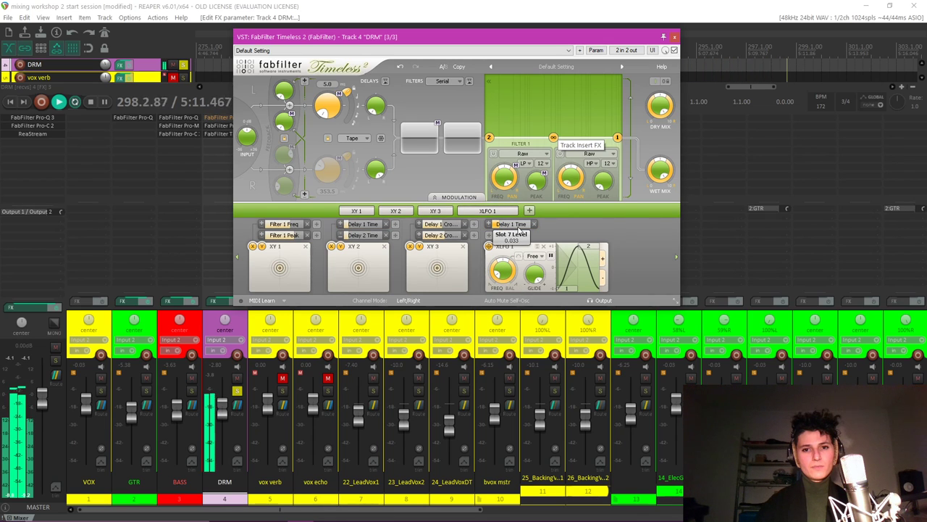
pyautogui.scroll(-2, 516, 230)
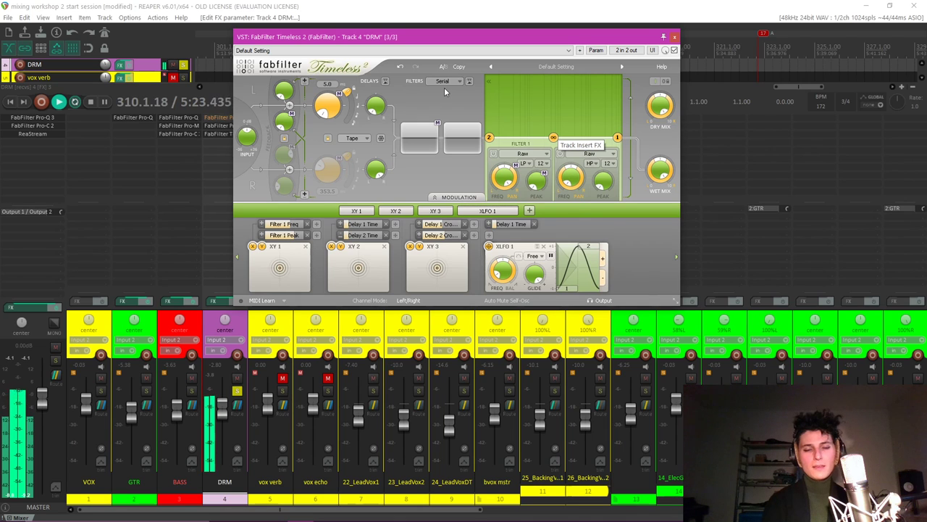
pyautogui.press('space')
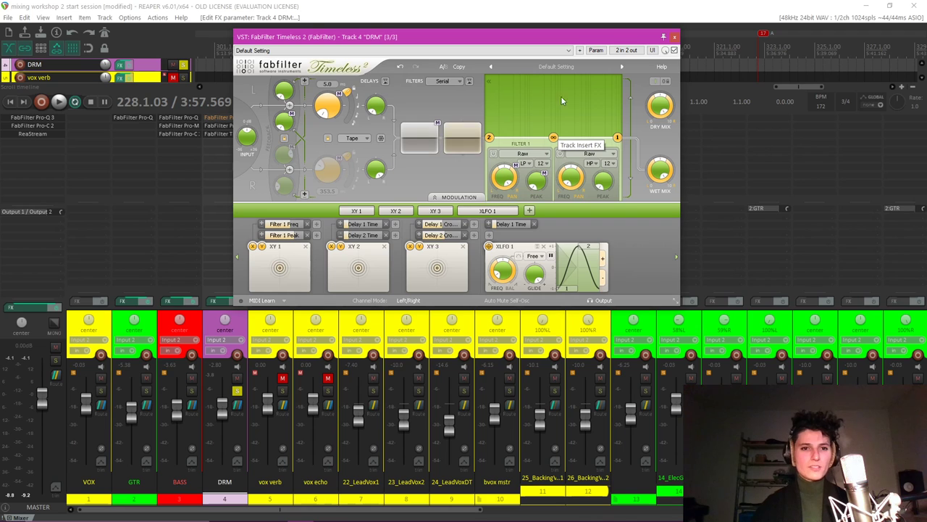
# Remove FabFilter Timeless 2 from the DRM track and unsolo the drums.
pyautogui.click(674, 37)
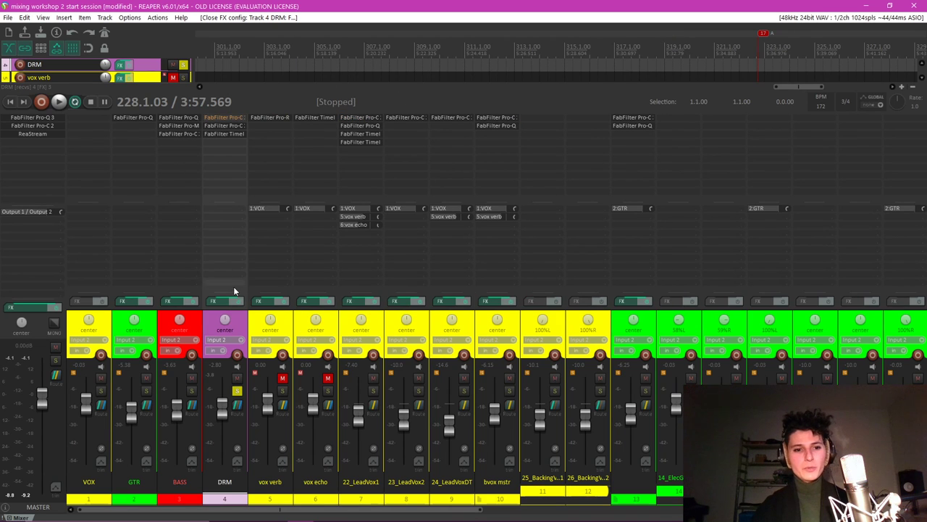
pyautogui.keyDown('alt'); pyautogui.click(237, 135); pyautogui.keyUp('alt')
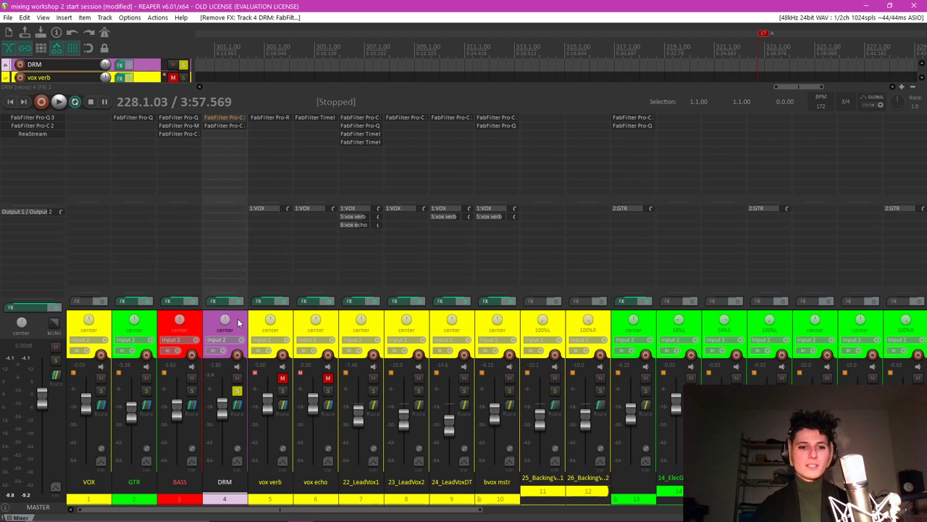
pyautogui.click(237, 390)
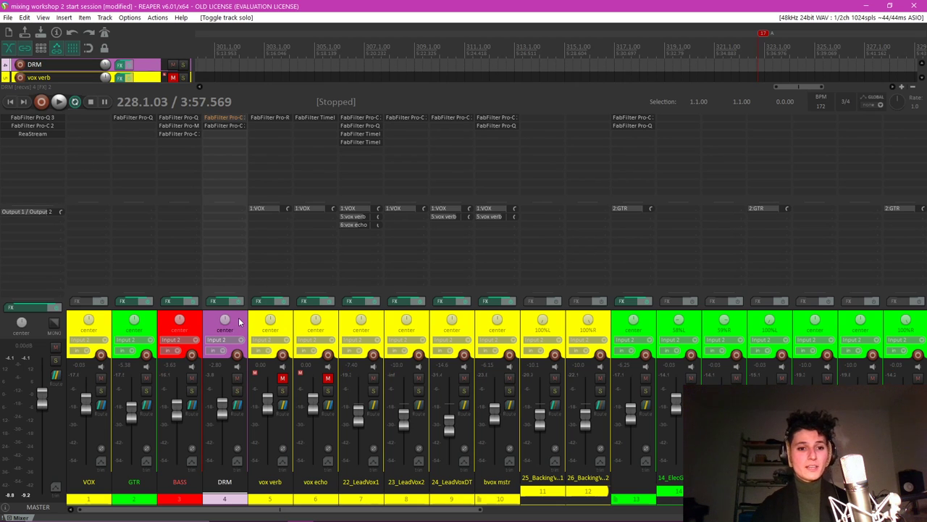
# Switch to the Google Slides presentation and place the text cursor after the flanger description on the 'Kinds of modulation fx' slide.
pyautogui.click(327, 510)
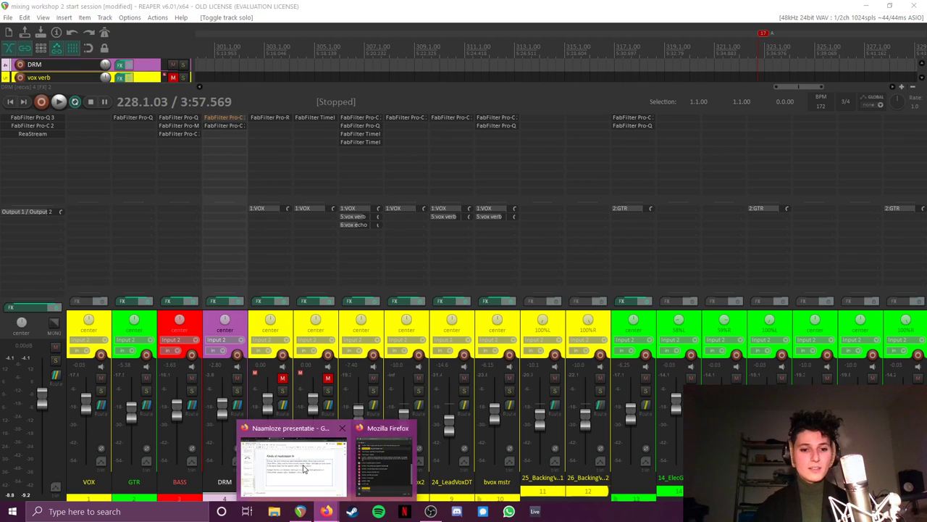
pyautogui.click(304, 469)
pyautogui.click(565, 317)
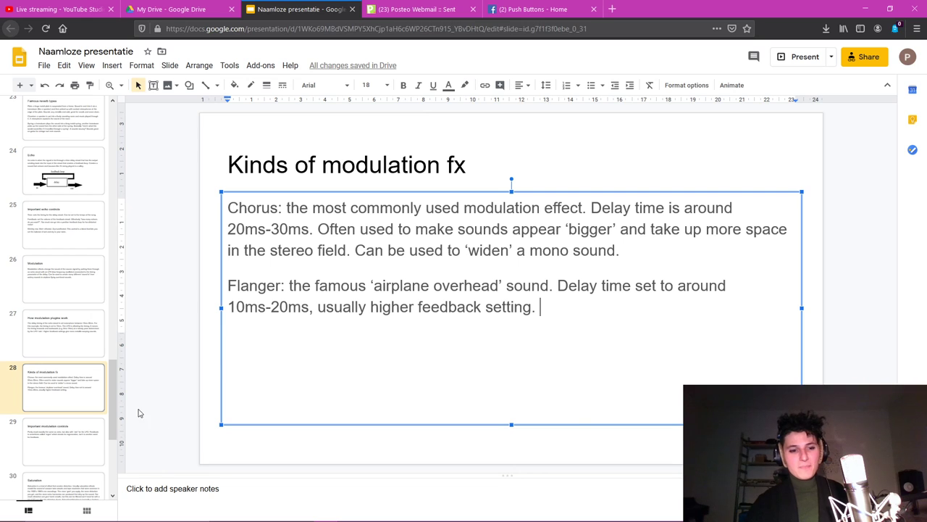
# Post in the YouTube live chat: "Hey everyone, how's it all going? shall we do some in chat question and anser for a bit before moving on?".
pyautogui.moveTo(327, 511)
pyautogui.click(376, 474)
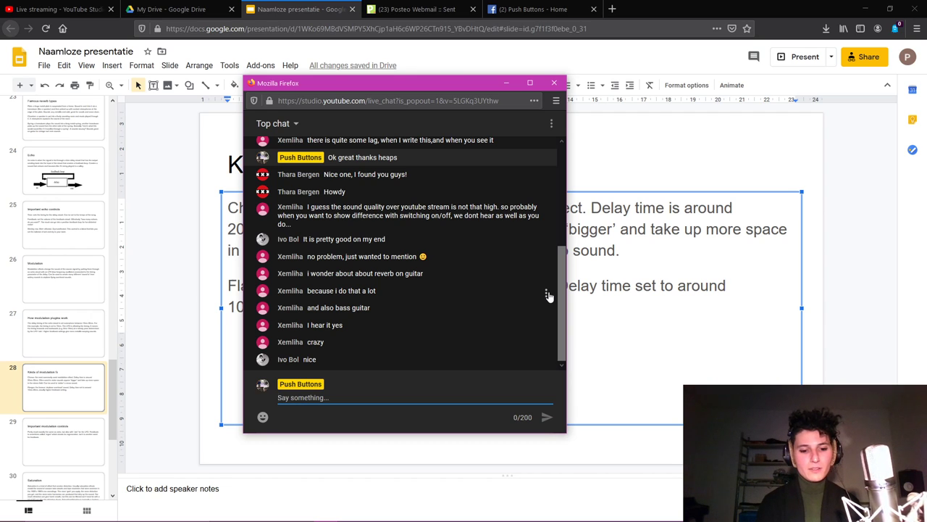
pyautogui.write('Hey everyone does')
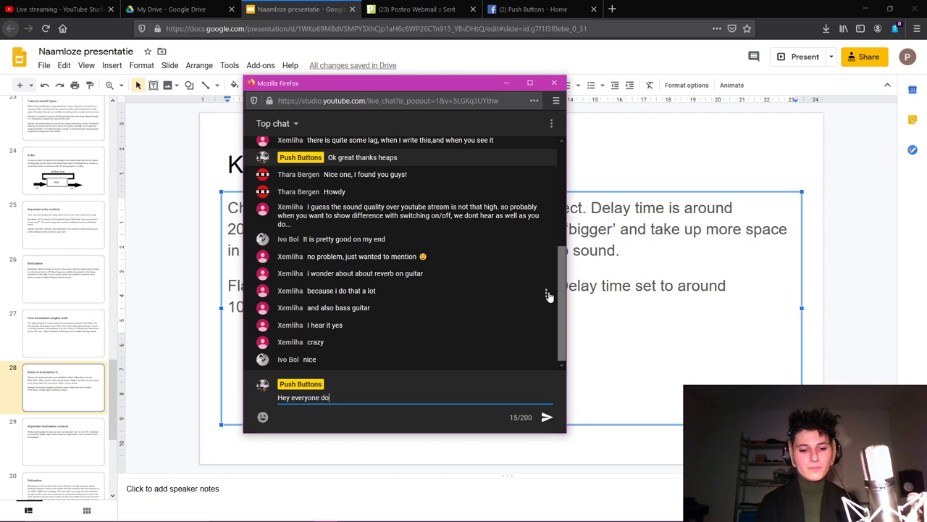
pyautogui.press('BackSpace')
pyautogui.press('BackSpace')
pyautogui.press('BackSpace')
pyautogui.write("how's ")
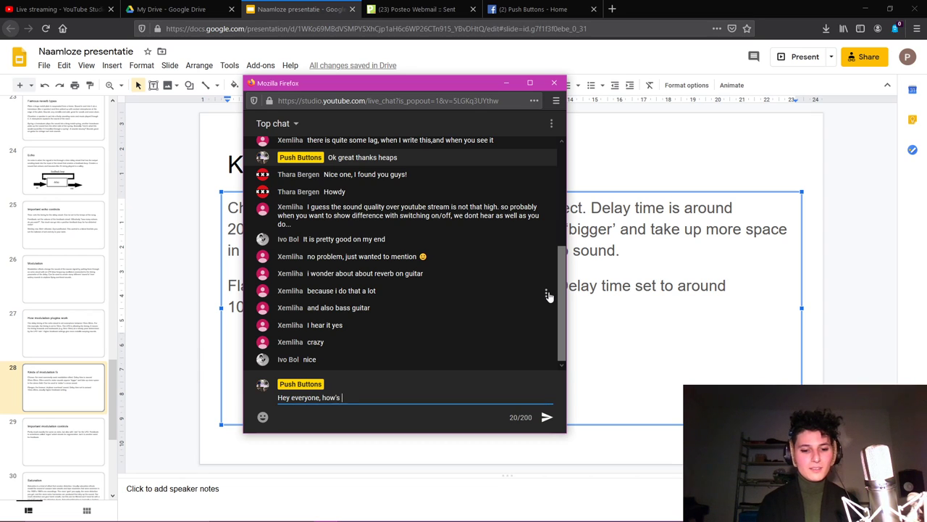
pyautogui.write('it all going')
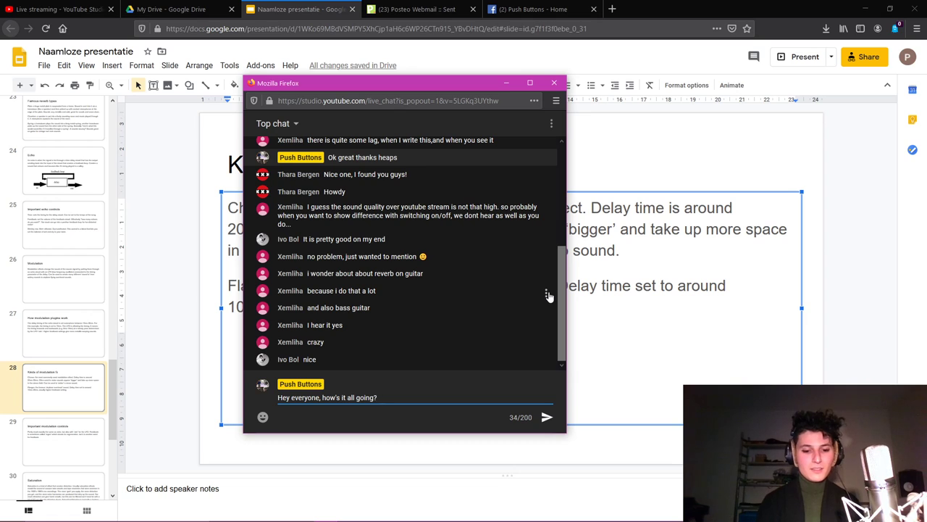
pyautogui.write('? shall we do ')
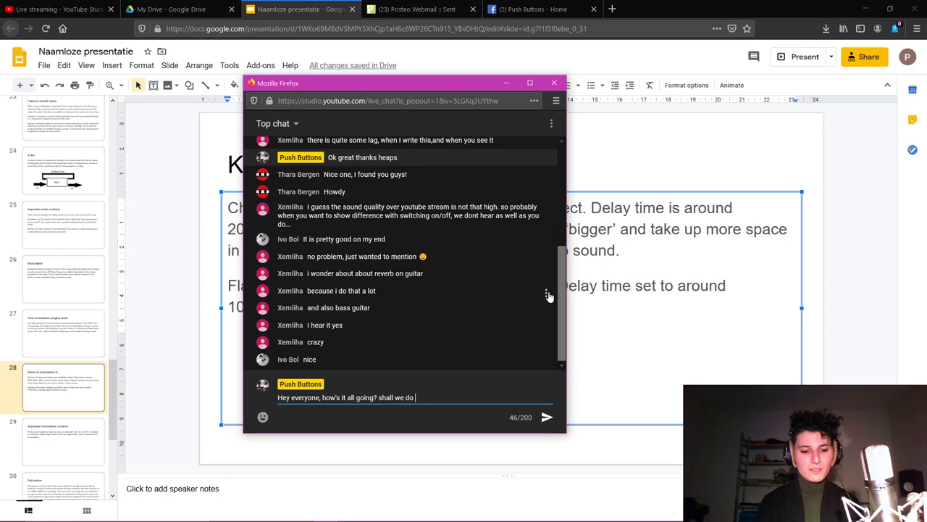
pyautogui.write('some in chat ')
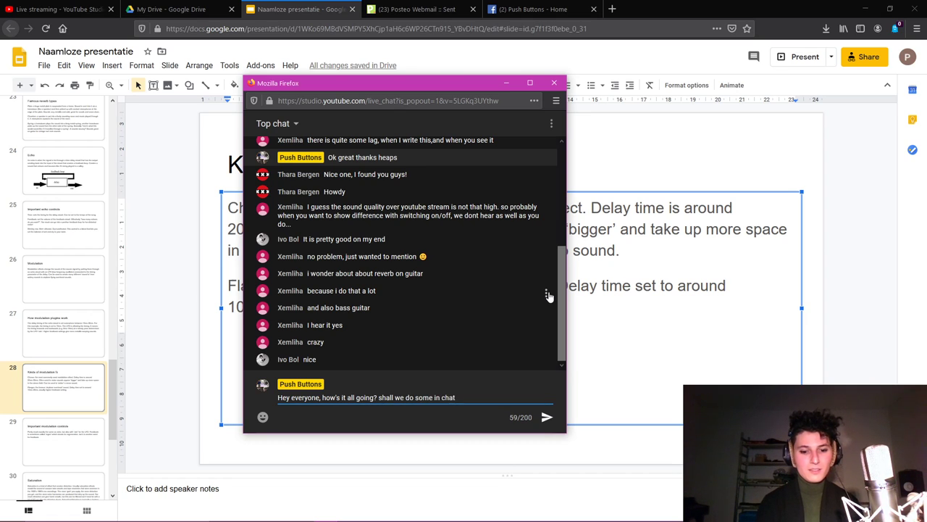
pyautogui.write('question and anser for a bit before m')
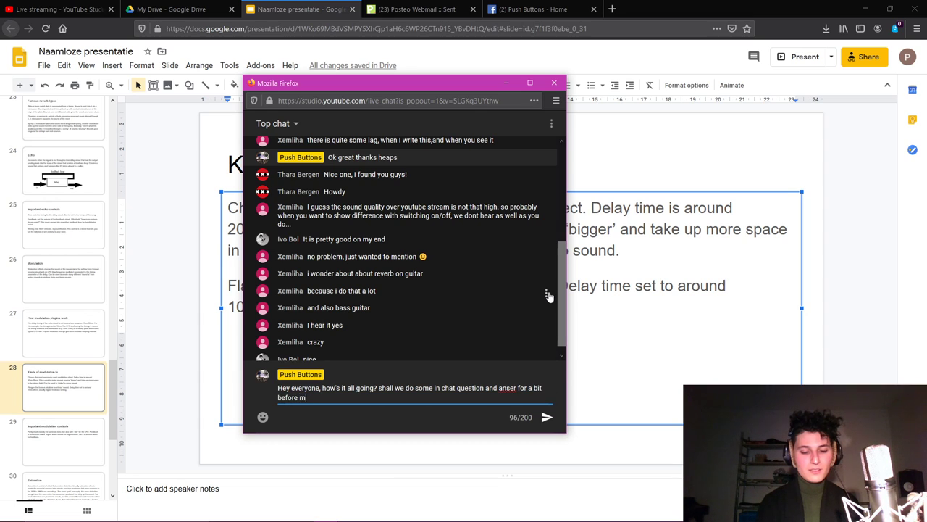
pyautogui.write('oving on?')
pyautogui.press('Return')
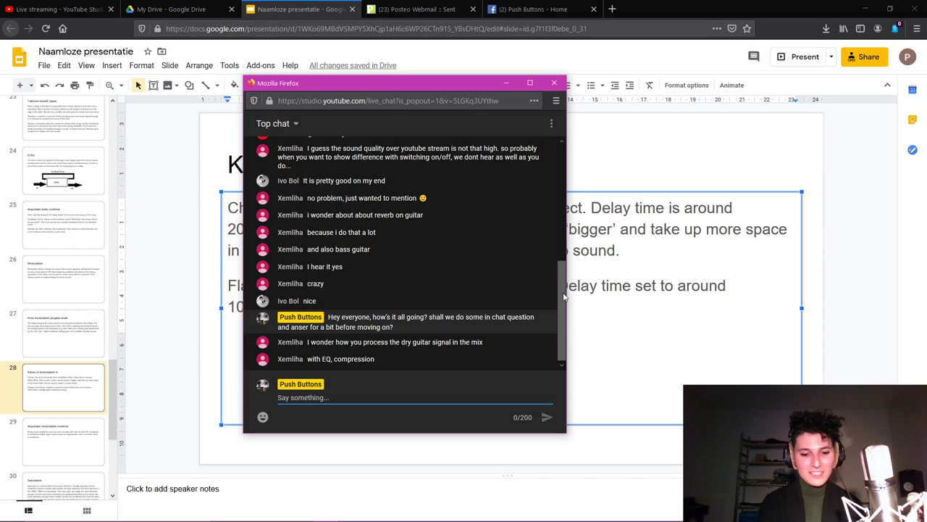
# Reply in the chat: "Sure! I have to say, most of a guitar sound is in the guitar and amp used, and how it is recorded".
pyautogui.write('Sure')
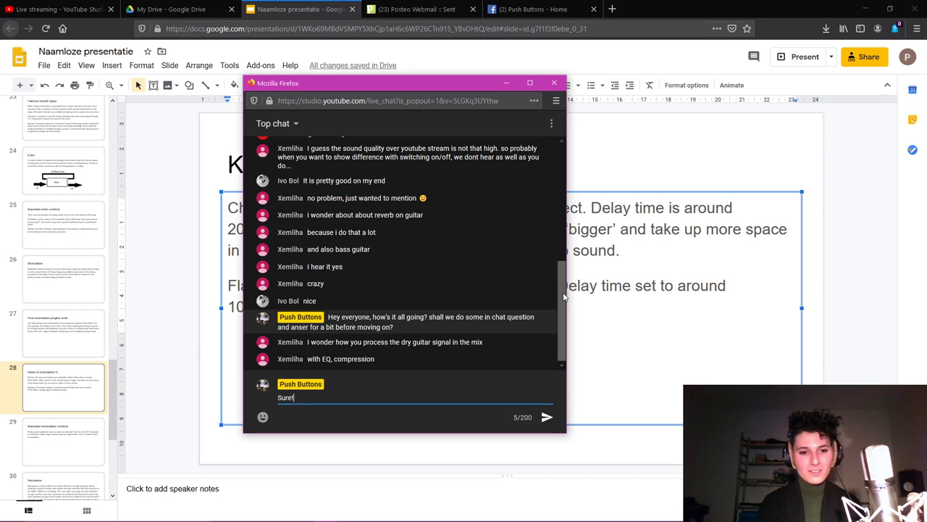
pyautogui.write("! I'")
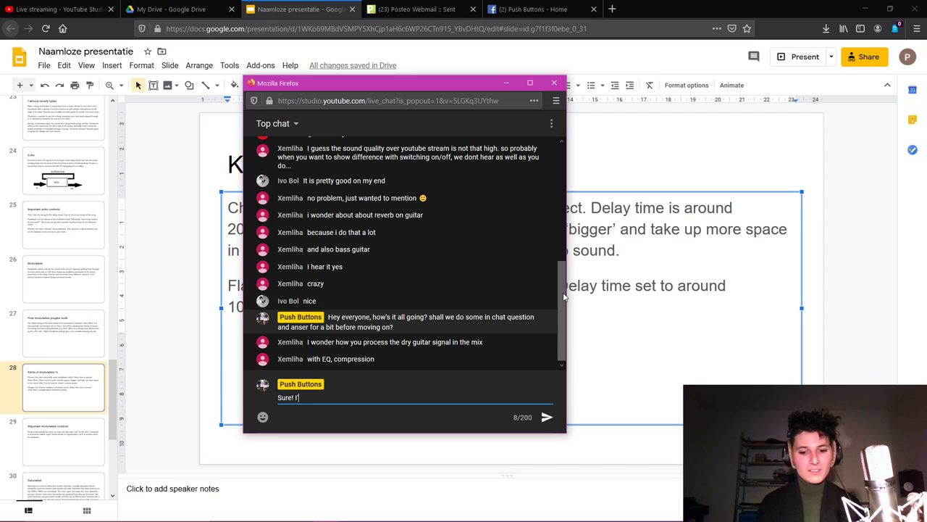
pyautogui.write('ll show y')
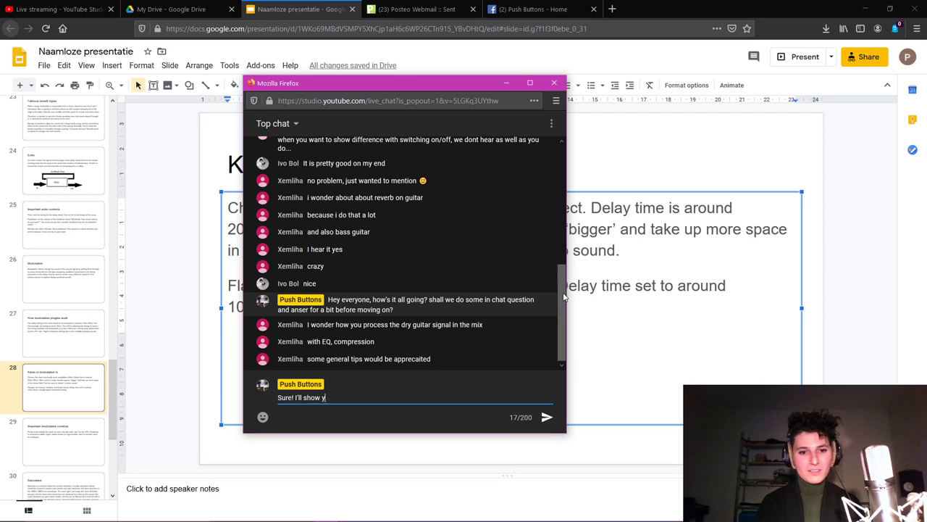
pyautogui.write('ou')
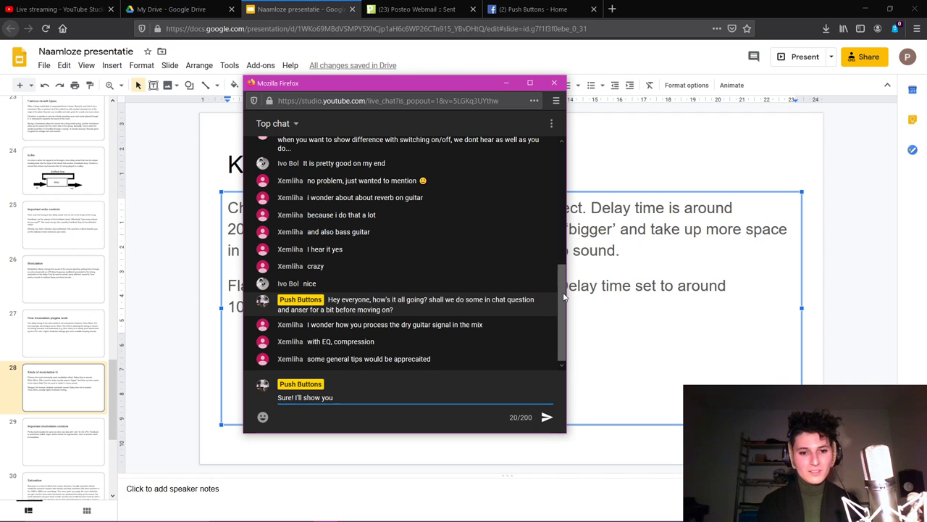
pyautogui.press('BackSpace')
pyautogui.press('BackSpace')
pyautogui.press('BackSpace')
pyautogui.press('BackSpace')
pyautogui.press('BackSpace')
pyautogui.press('BackSpace')
pyautogui.press('BackSpace')
pyautogui.press('BackSpace')
pyautogui.press('BackSpace')
pyautogui.press('BackSpace')
pyautogui.press('BackSpace')
pyautogui.write('have to say, most of a guitar s')
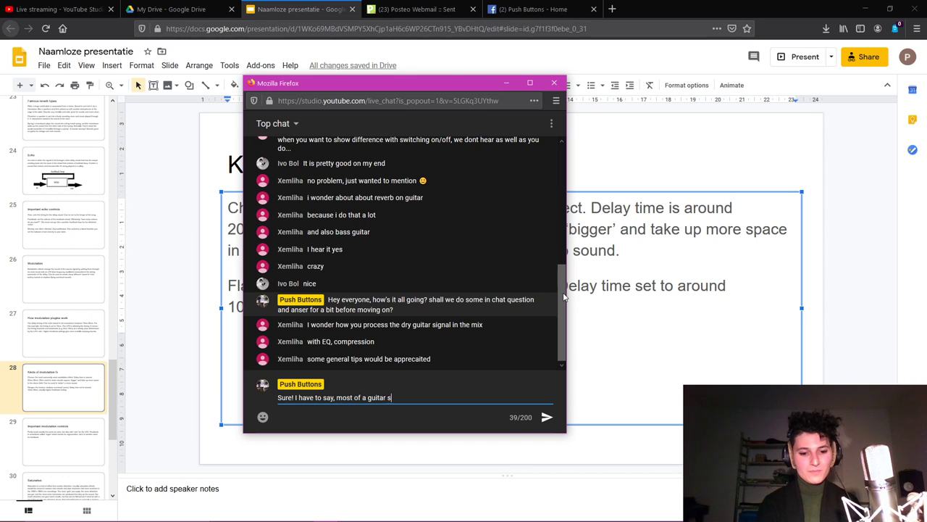
pyautogui.write('ignal is in')
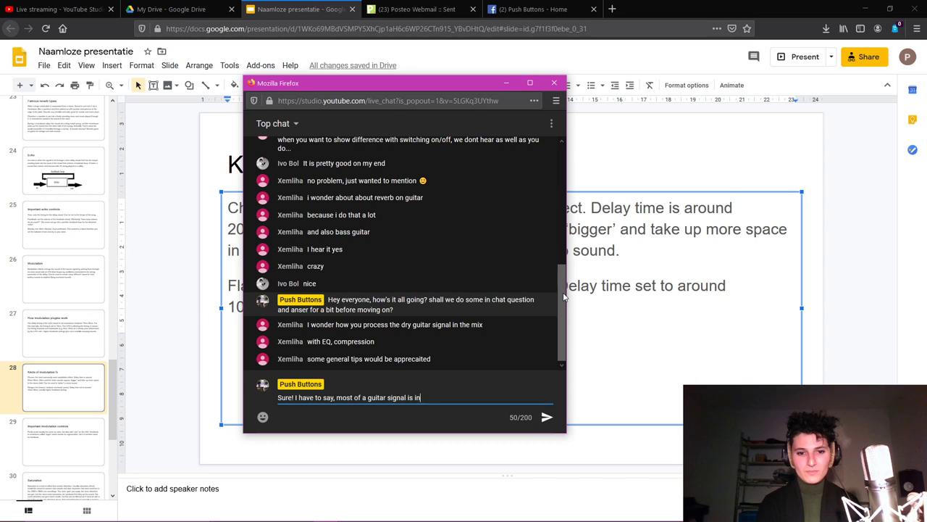
pyautogui.press('BackSpace')
pyautogui.press('BackSpace')
pyautogui.press('BackSpace')
pyautogui.press('BackSpace')
pyautogui.press('BackSpace')
pyautogui.press('BackSpace')
pyautogui.press('BackSpace')
pyautogui.press('BackSpace')
pyautogui.press('BackSpace')
pyautogui.press('BackSpace')
pyautogui.press('BackSpace')
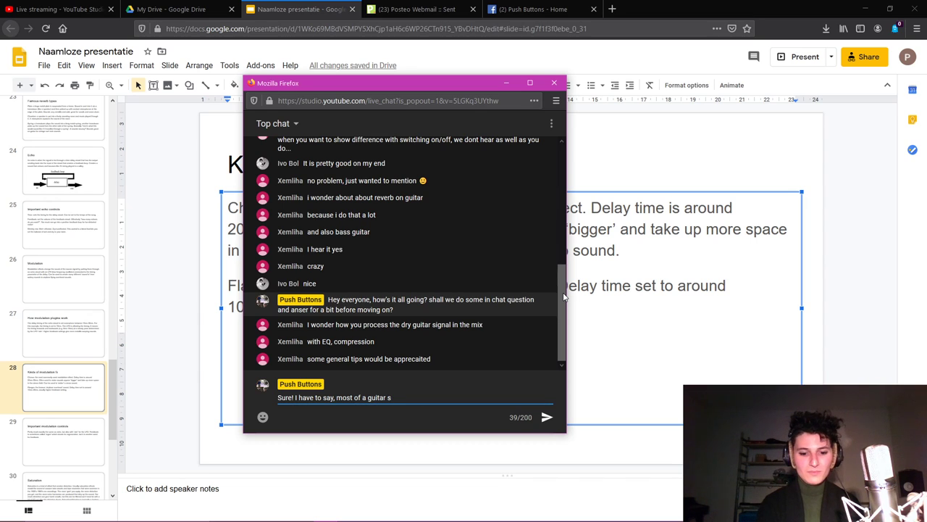
pyautogui.write('ound is in the ')
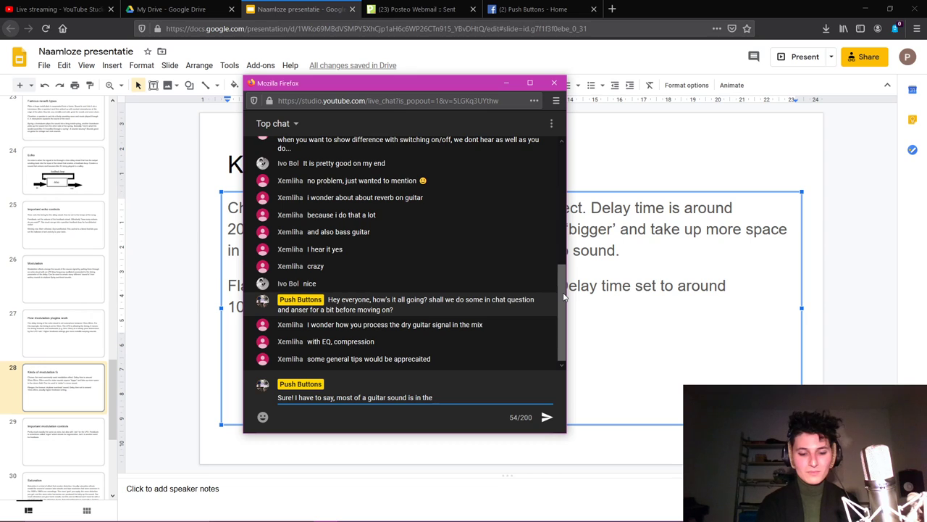
pyautogui.write('guitar used a')
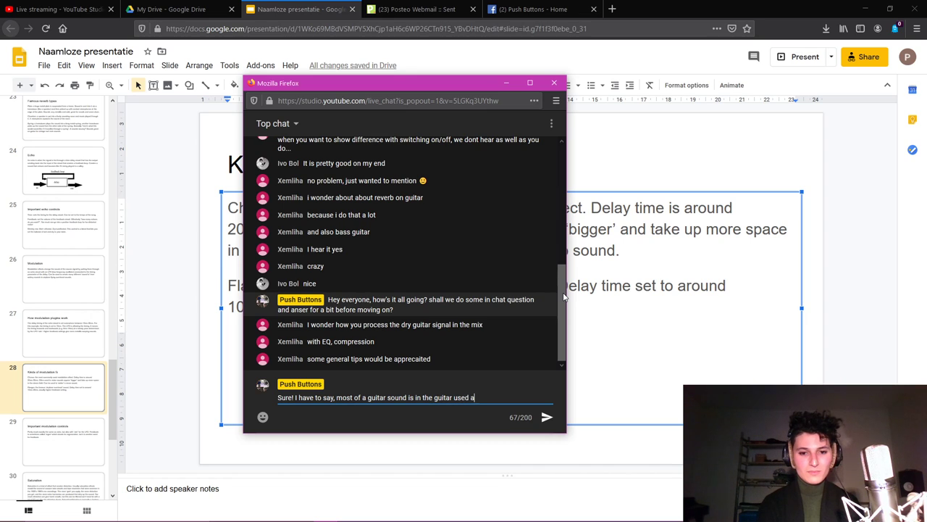
pyautogui.write('nd')
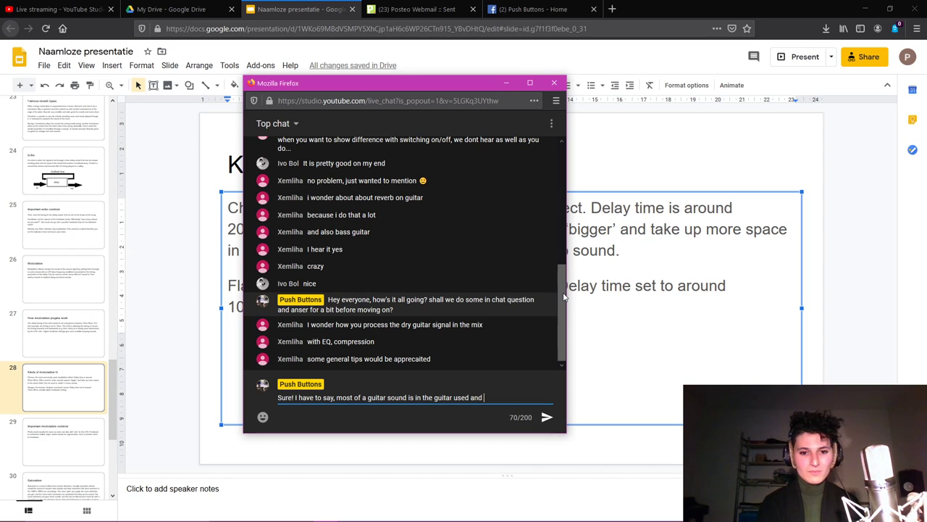
pyautogui.press('BackSpace')
pyautogui.press('BackSpace')
pyautogui.press('BackSpace')
pyautogui.press('BackSpace')
pyautogui.press('BackSpace')
pyautogui.press('BackSpace')
pyautogui.press('BackSpace')
pyautogui.write('and amp use')
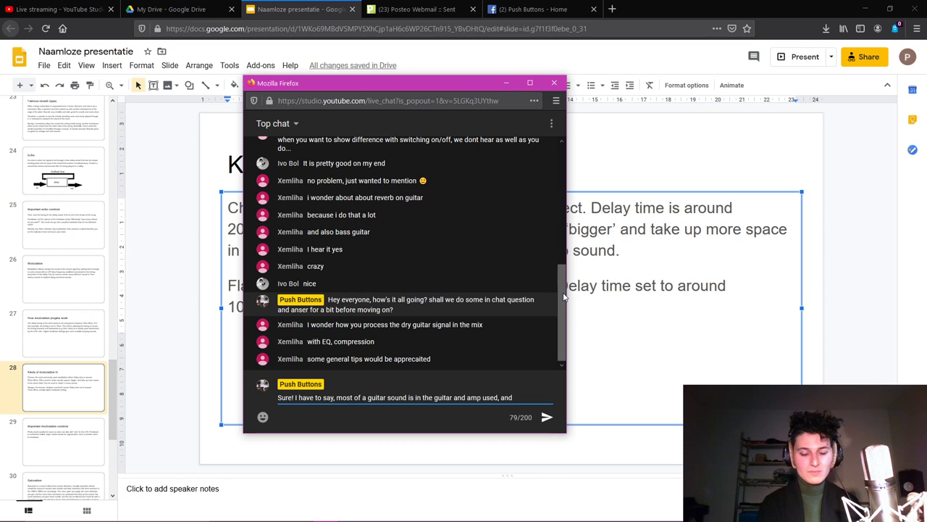
pyautogui.write('s recorded')
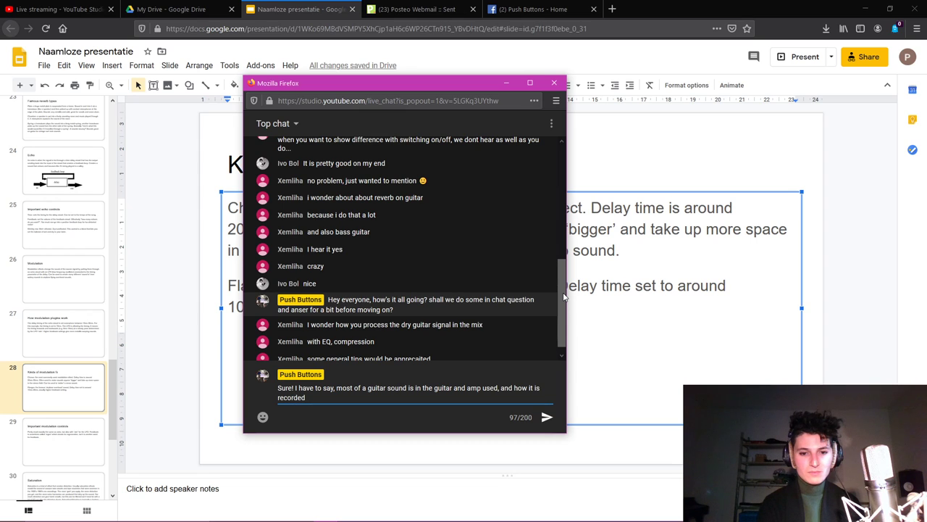
pyautogui.press('Return')
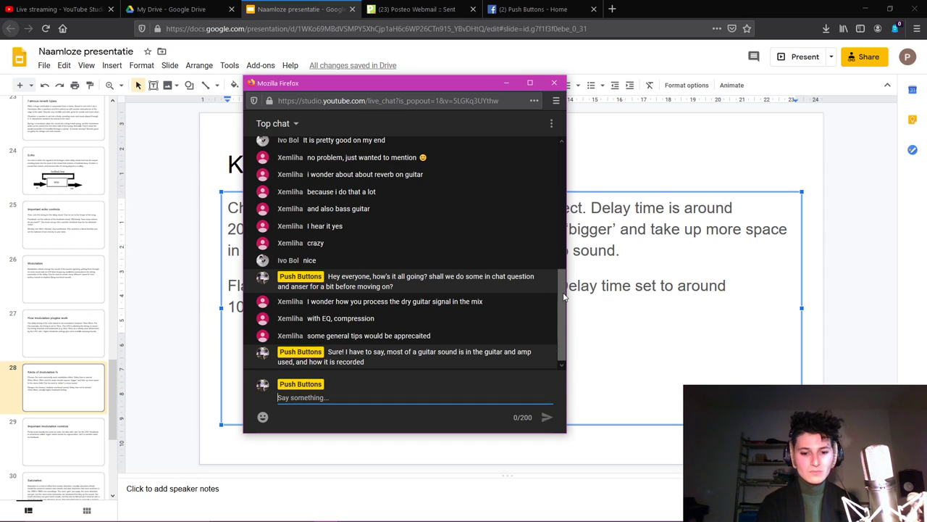
# Send a follow-up chat message: "I haven't done much to it but I can show you what I did to it now".
pyautogui.write("I haven't done m")
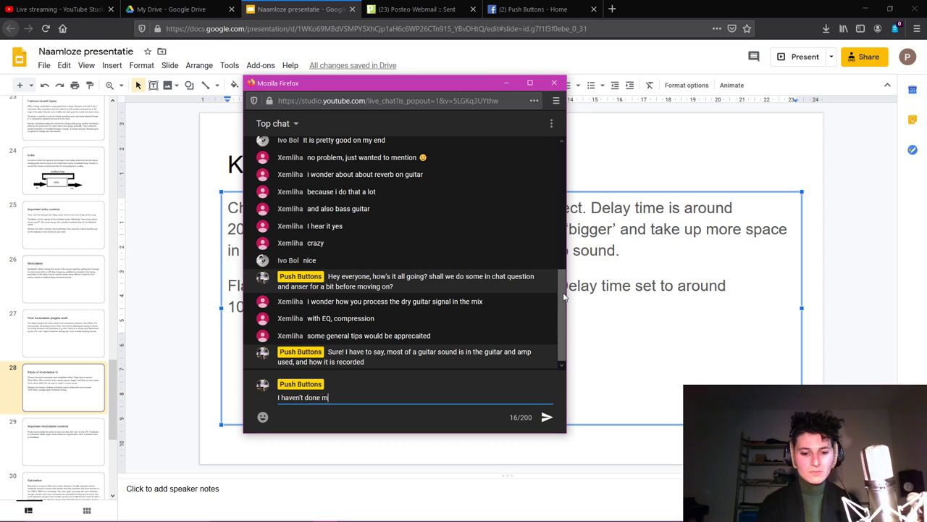
pyautogui.write('uch to it but I can show you')
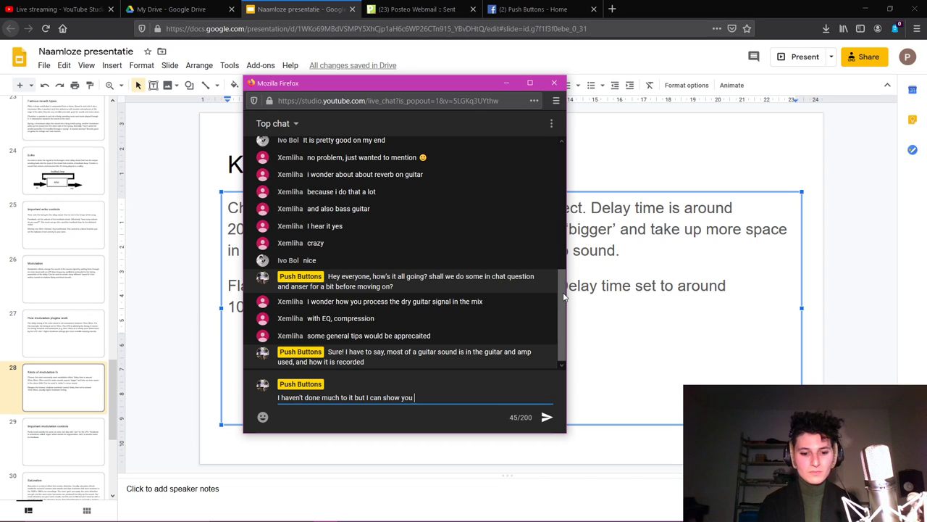
pyautogui.write(' what I did to it now')
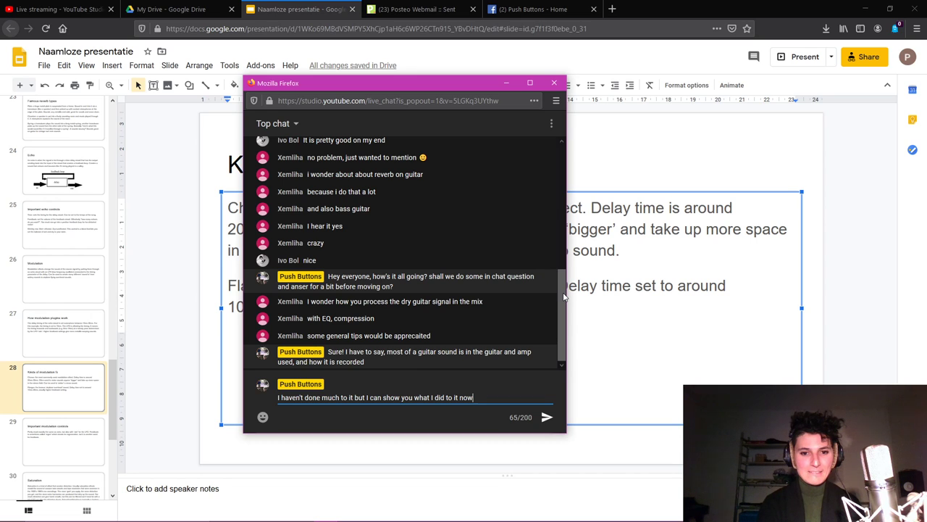
pyautogui.press('Return')
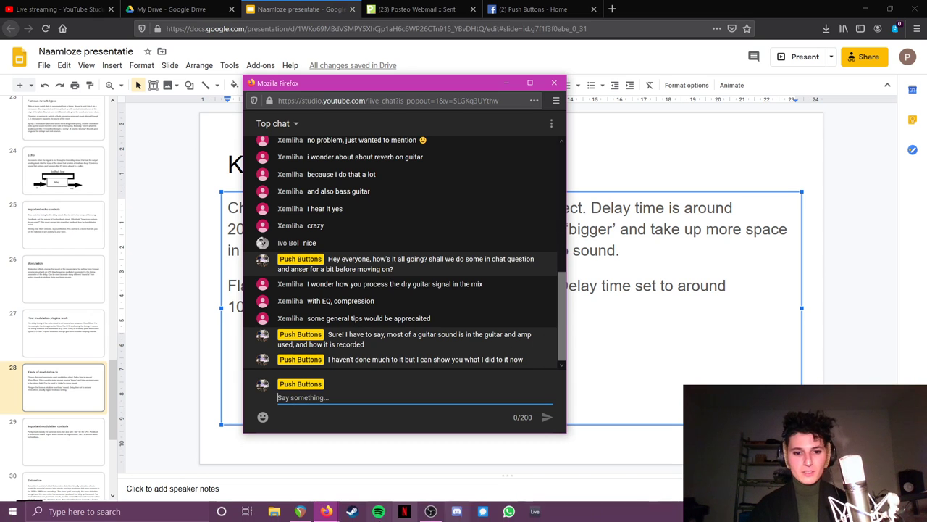
# Switch back to the REAPER mixing session and select the GTR track.
pyautogui.click(431, 511)
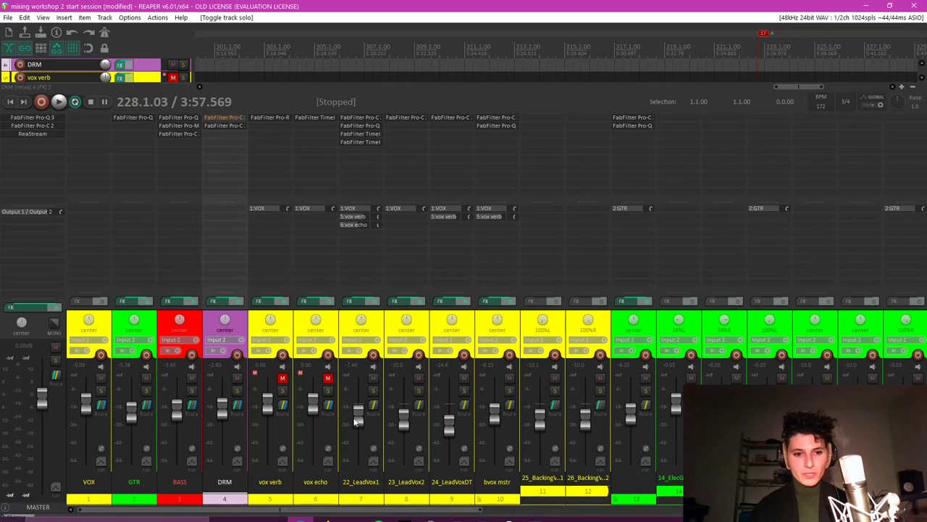
pyautogui.click(153, 325)
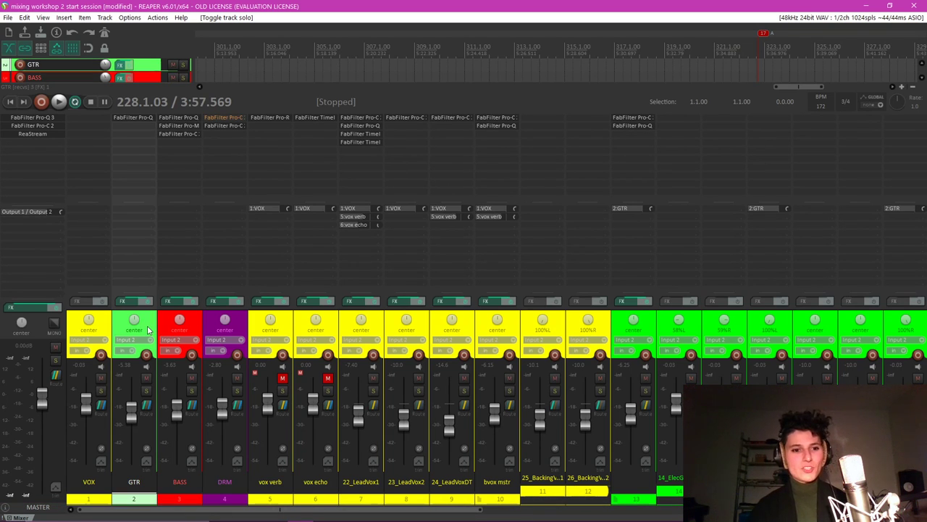
# Switch to a new browser tab in Firefox and search the web for "guitar speaker 12 inch".
pyautogui.click(418, 511)
pyautogui.moveTo(418, 511); pyautogui.dragTo(374, 505)
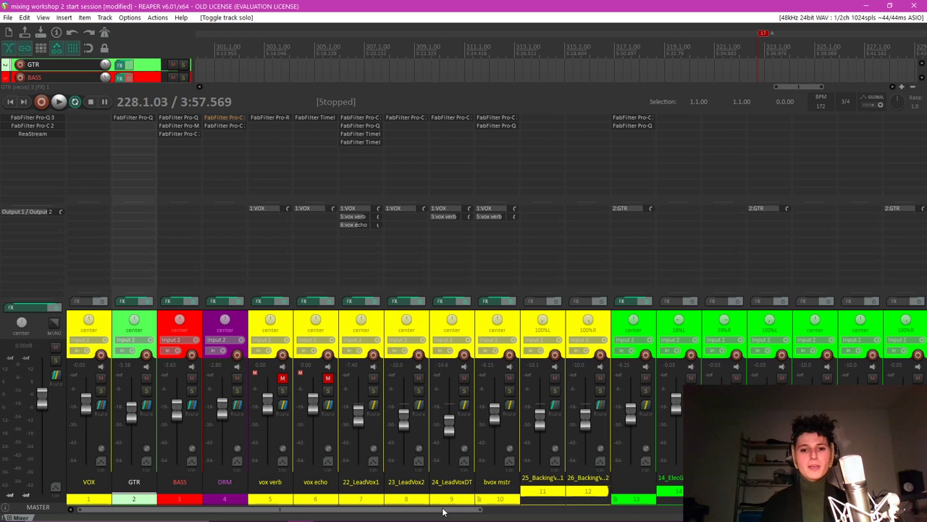
pyautogui.moveTo(443, 521)
pyautogui.moveTo(326, 511)
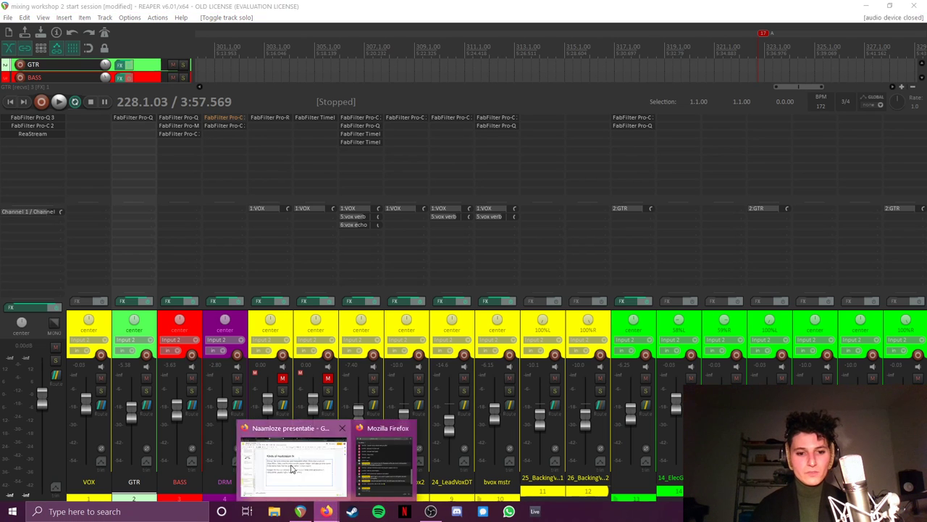
pyautogui.click(294, 460)
pyautogui.click(612, 8)
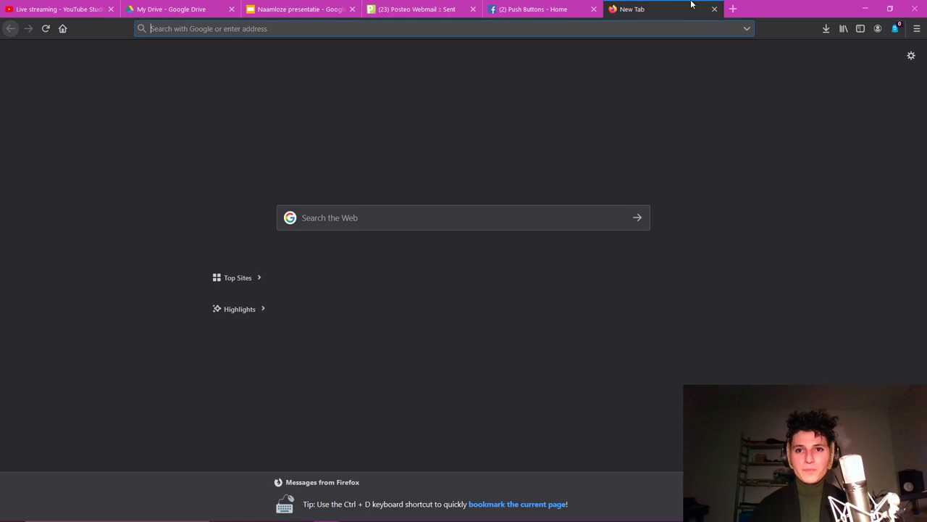
pyautogui.write('guitar speake')
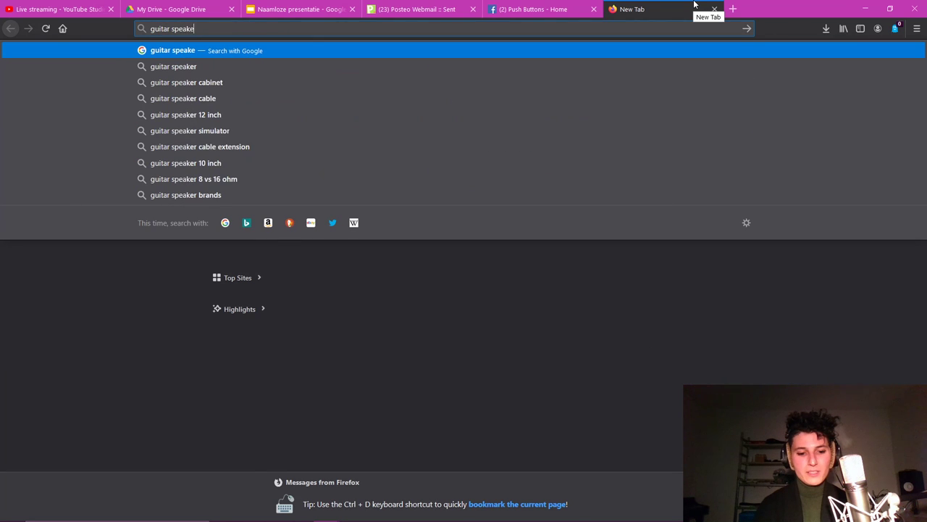
pyautogui.write('r 12 inch')
pyautogui.press('Return')
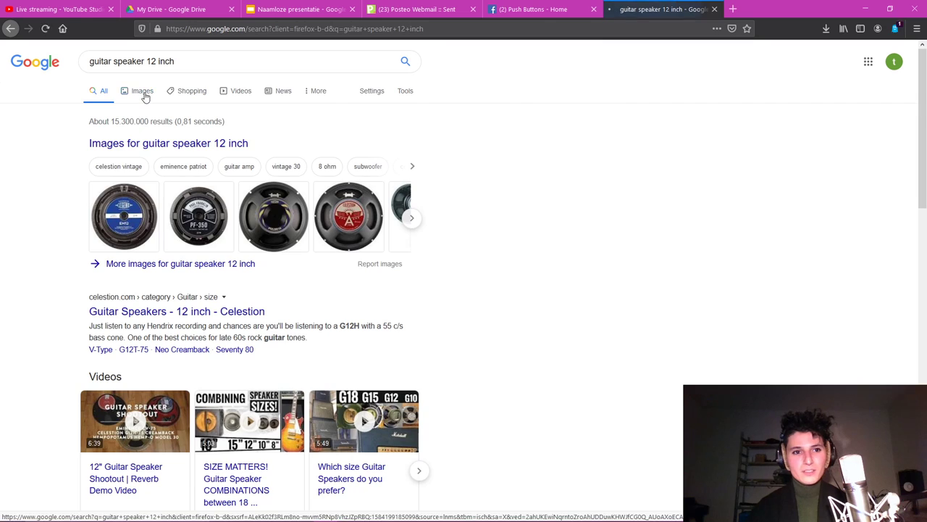
# Show the image results for the speaker search and open the picture of the two JBL E-120 guitar speakers.
pyautogui.click(142, 90)
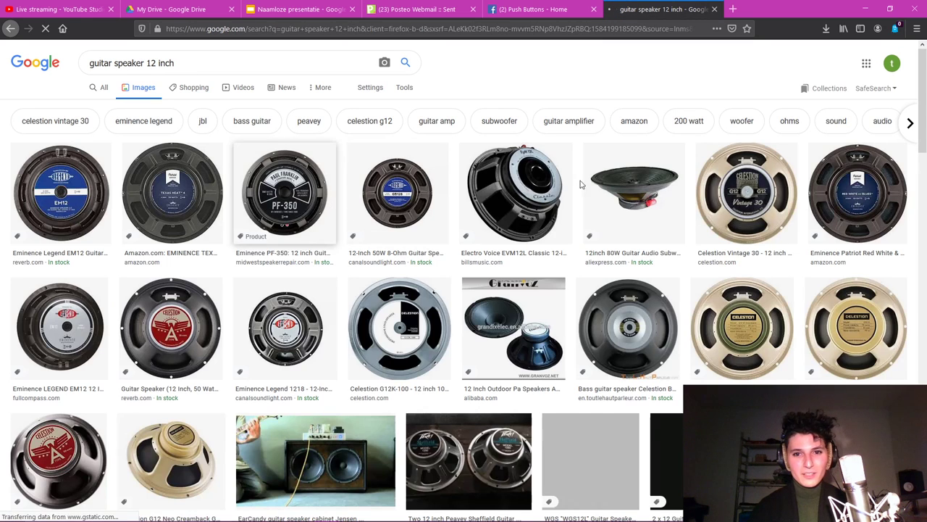
pyautogui.moveTo(925, 127); pyautogui.dragTo(924, 194)
pyautogui.click(73, 230)
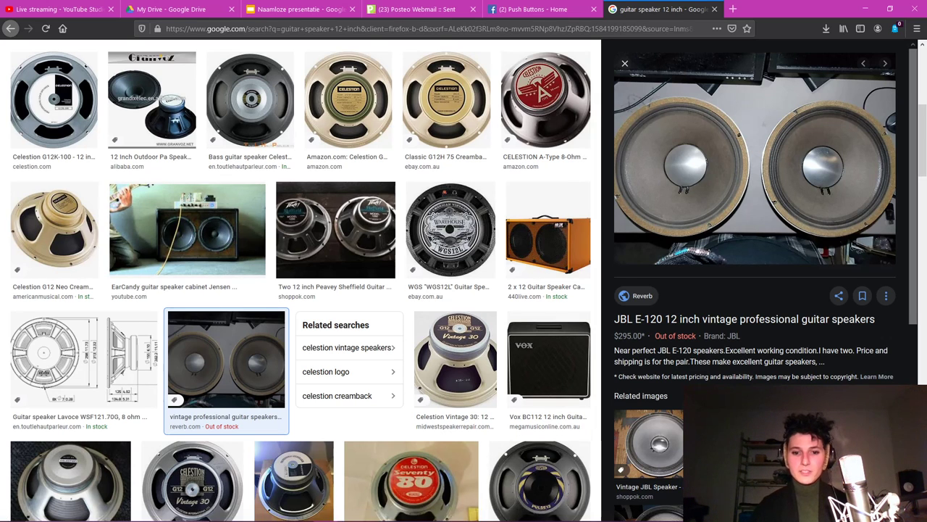
# Switch back to REAPER, solo the GTR track and play it from the A' marker near the song's start.
pyautogui.click(300, 511)
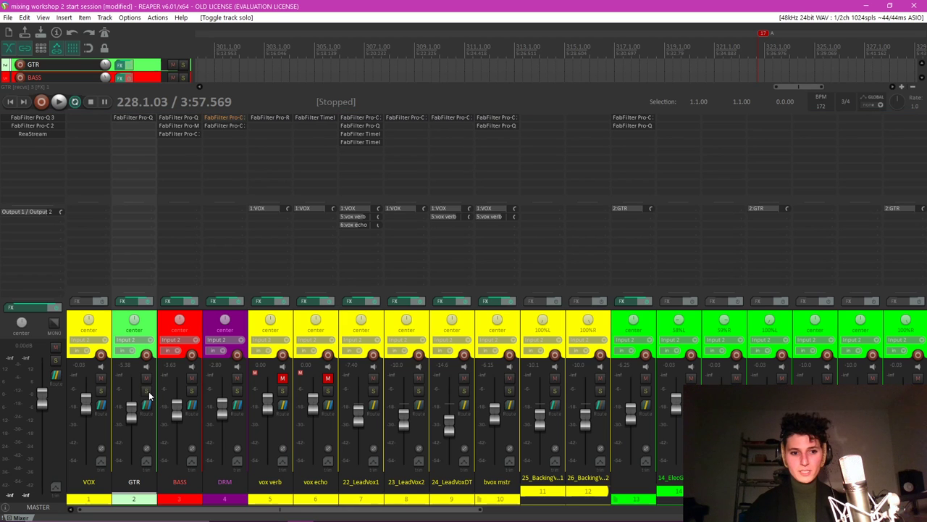
pyautogui.click(146, 391)
pyautogui.press('space')
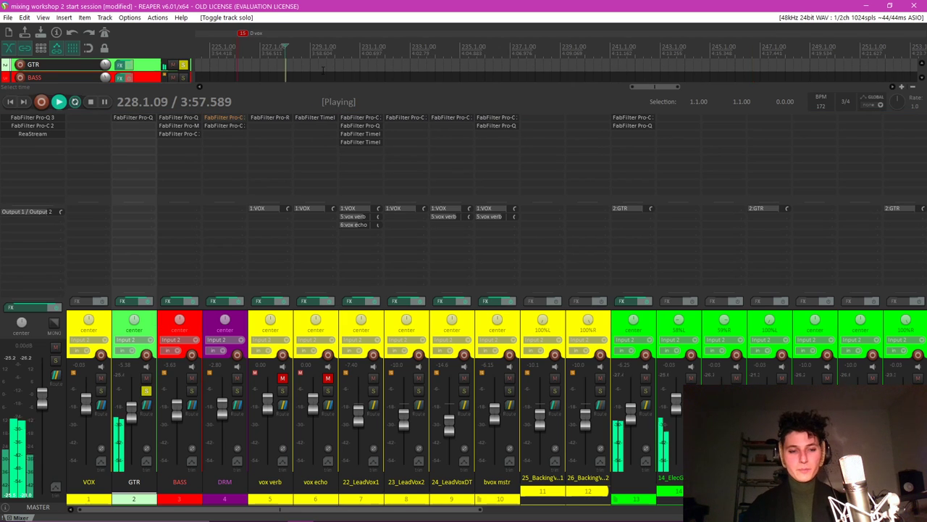
pyautogui.scroll(-5, 262, 64)
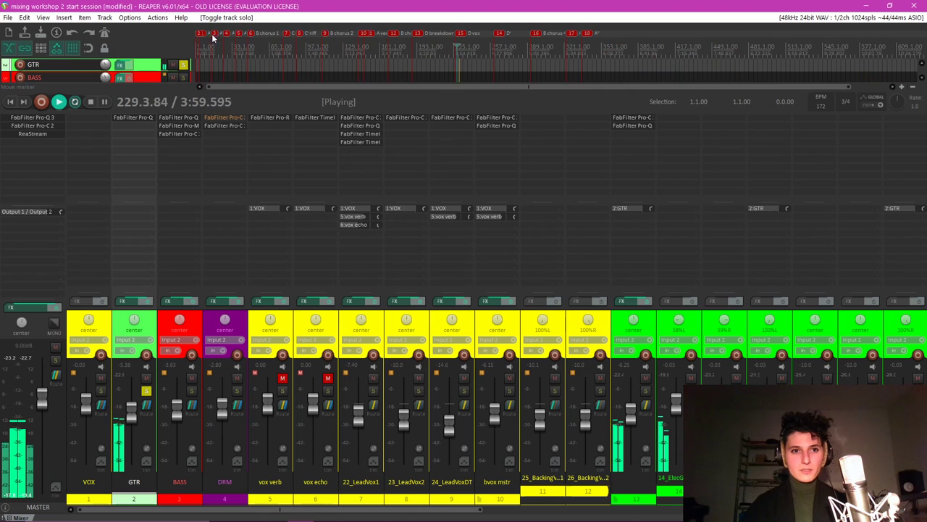
pyautogui.click(212, 37)
pyautogui.scroll(3, 199, 68)
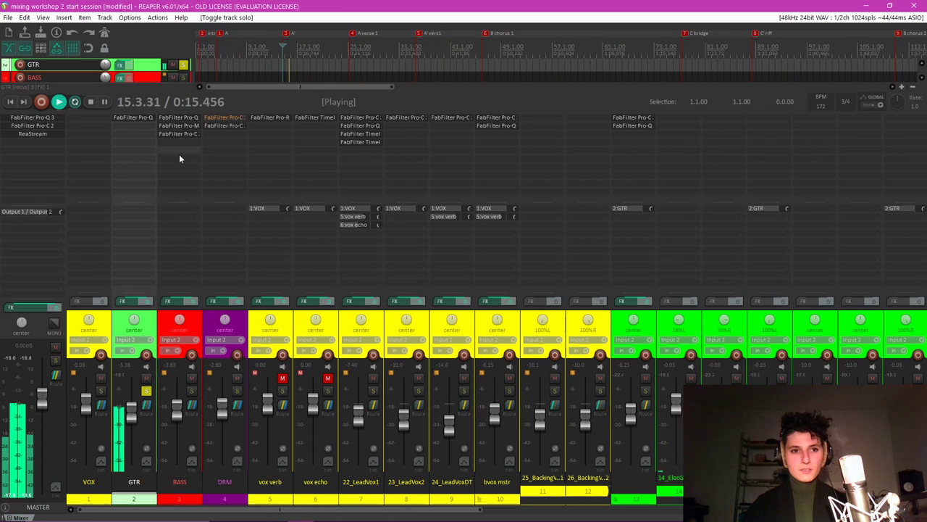
# Open the GTR track's Pro-Q 3 equalizer full screen and delete the two narrow cut bands in the upper mids.
pyautogui.click(149, 119)
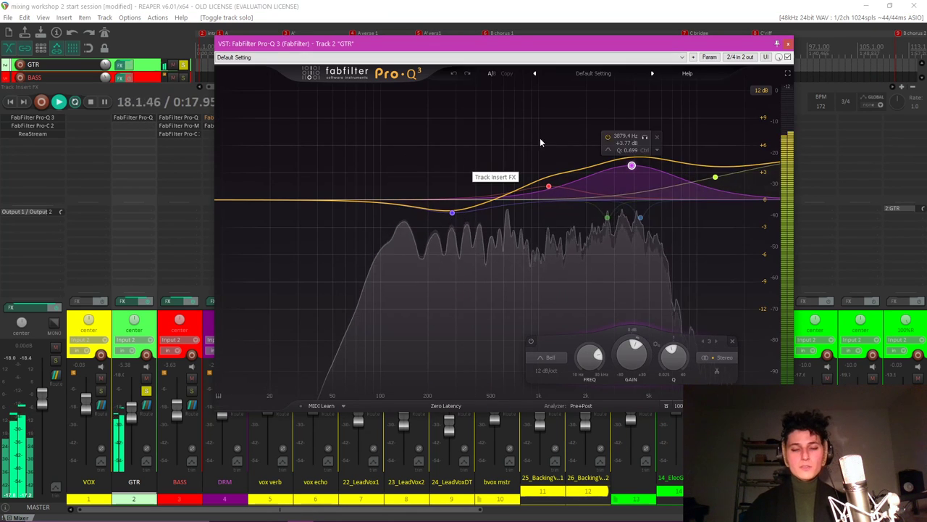
pyautogui.click(788, 73)
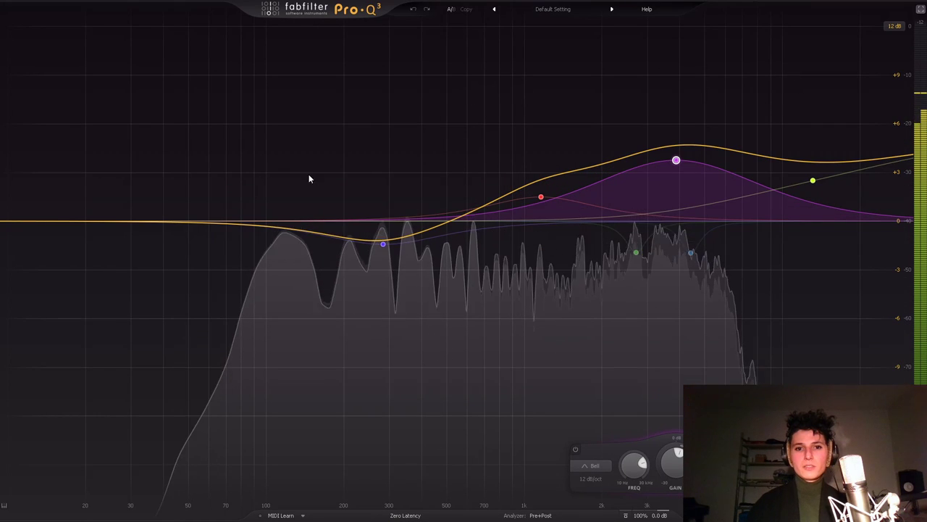
pyautogui.moveTo(218, 109); pyautogui.dragTo(843, 316)
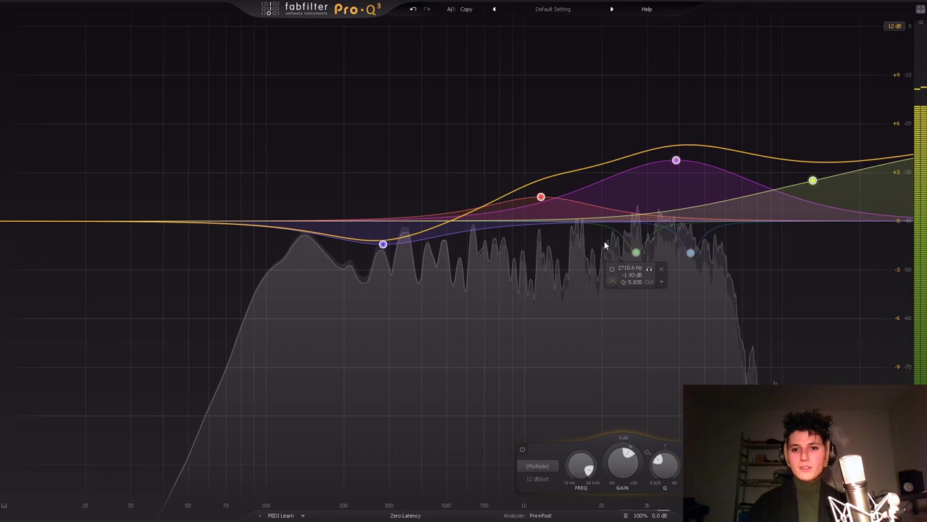
pyautogui.moveTo(606, 244); pyautogui.dragTo(742, 269)
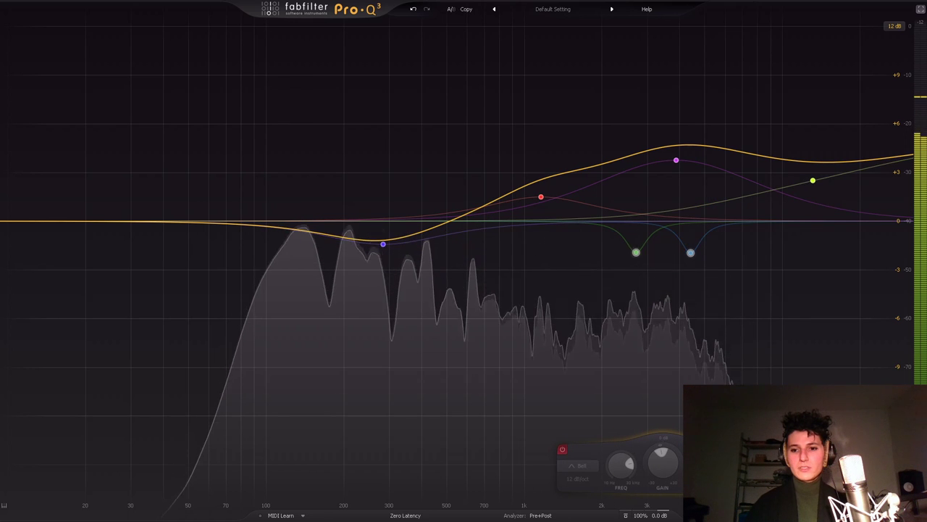
pyautogui.press('Delete')
pyautogui.click(676, 225)
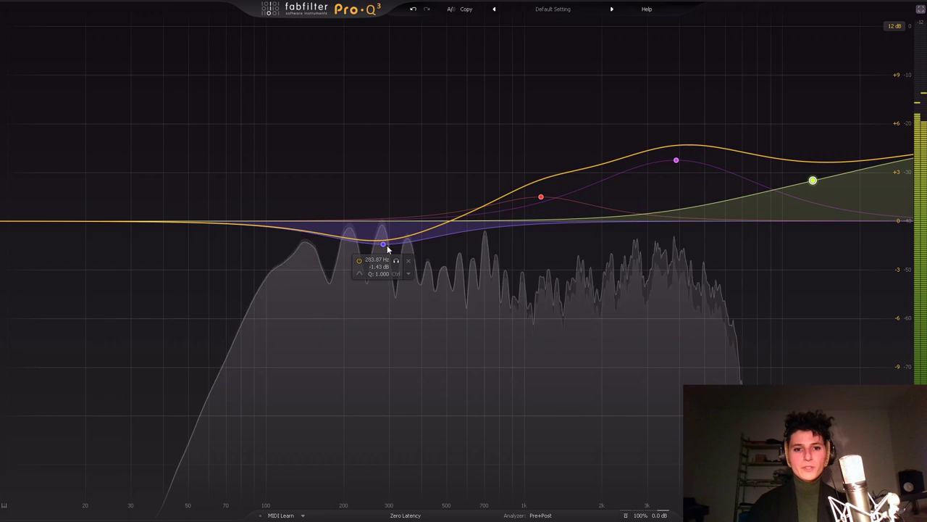
# Bypass all remaining EQ bands on the guitar and re-enable only the low-mid cut at 283.87 Hz.
pyautogui.moveTo(236, 100); pyautogui.dragTo(840, 311)
pyautogui.click(502, 449)
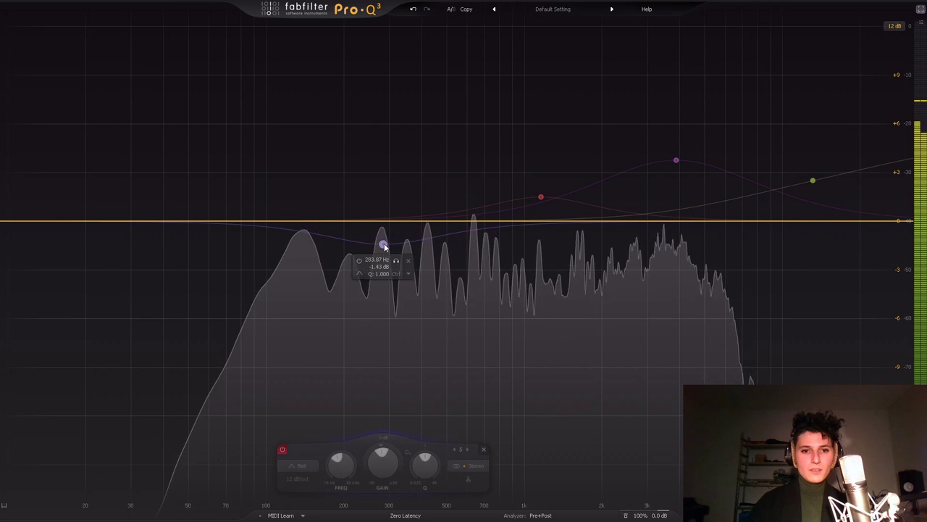
pyautogui.click(282, 450)
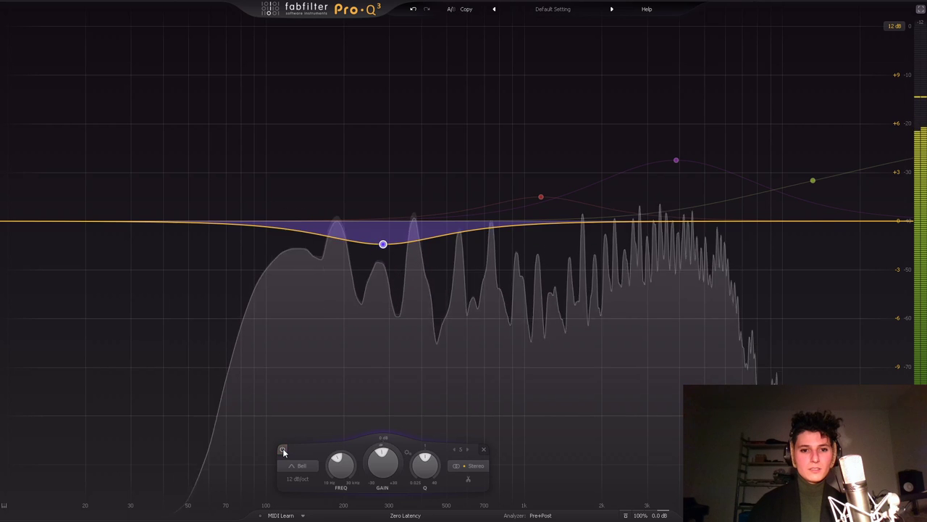
pyautogui.moveTo(383, 245)
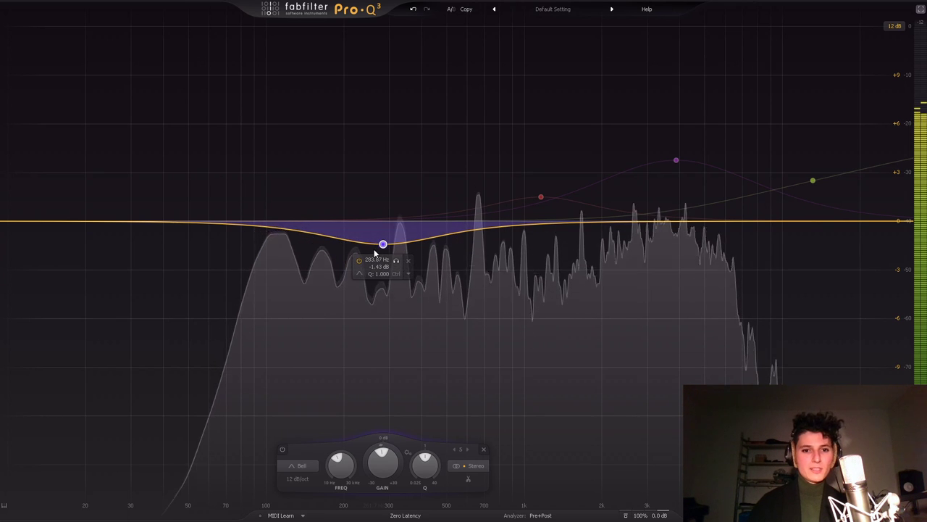
# Re-enable the 1157.9 Hz bell boost and audition that band in solo, ending with its solo off.
pyautogui.click(543, 197)
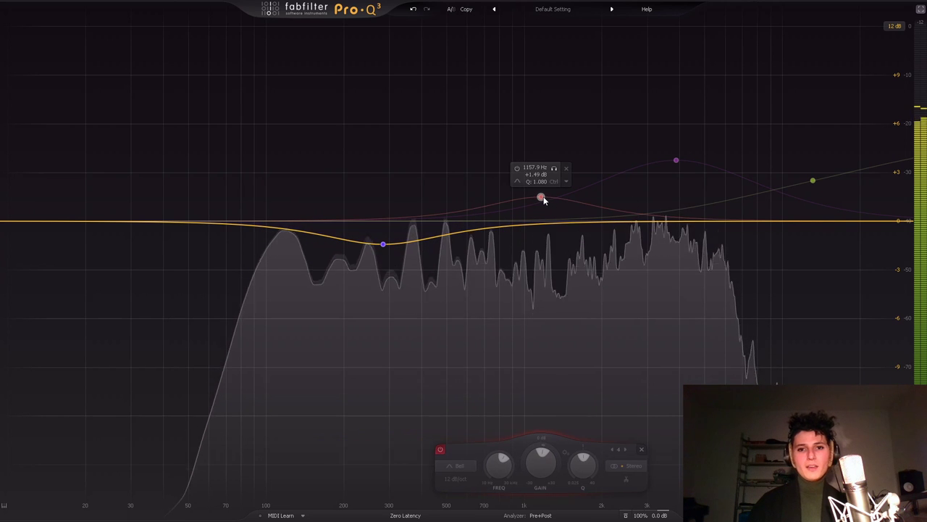
pyautogui.click(440, 450)
pyautogui.moveTo(536, 176)
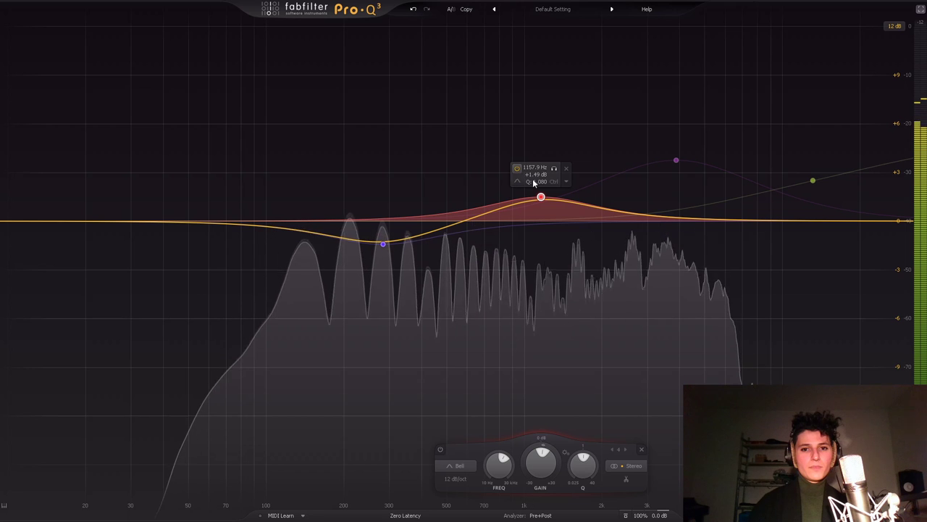
pyautogui.click(554, 169)
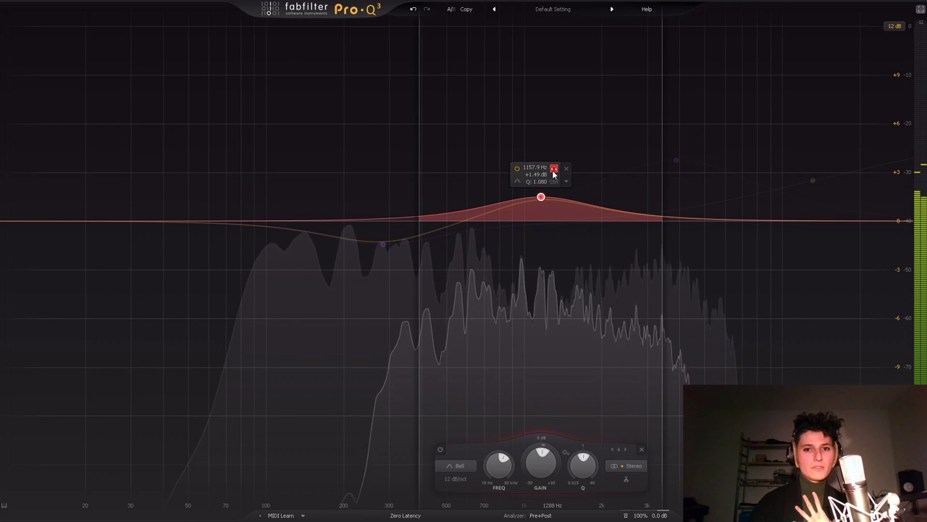
pyautogui.click(554, 173)
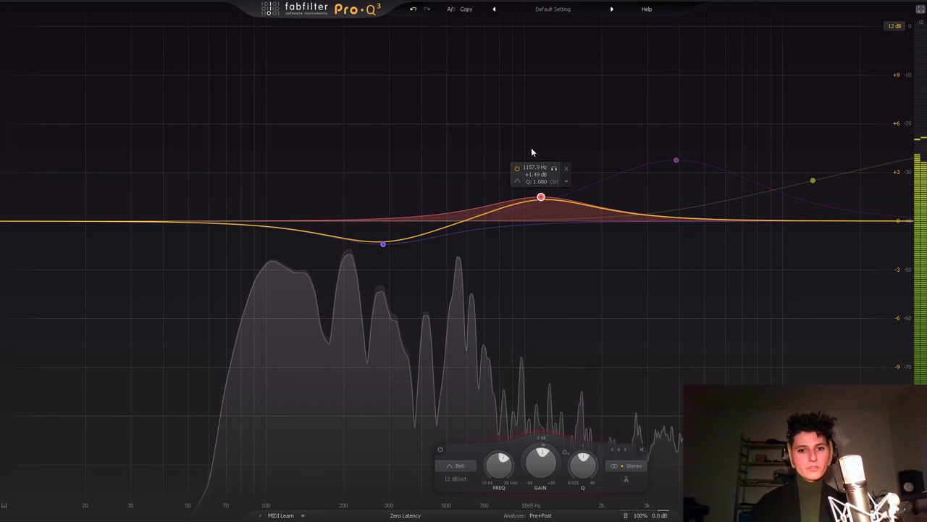
# Re-enable the 3879.4 Hz bell boost and audition that band in solo, ending with its solo off.
pyautogui.click(677, 161)
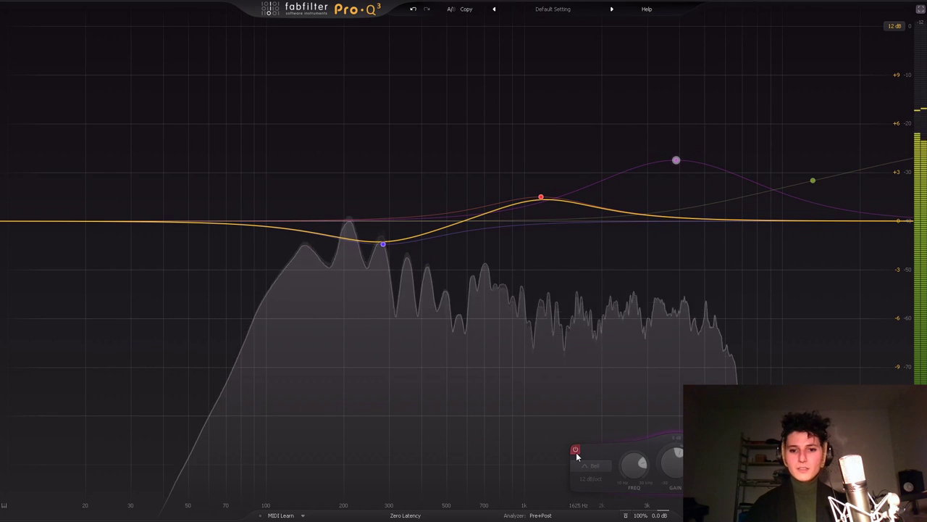
pyautogui.click(576, 451)
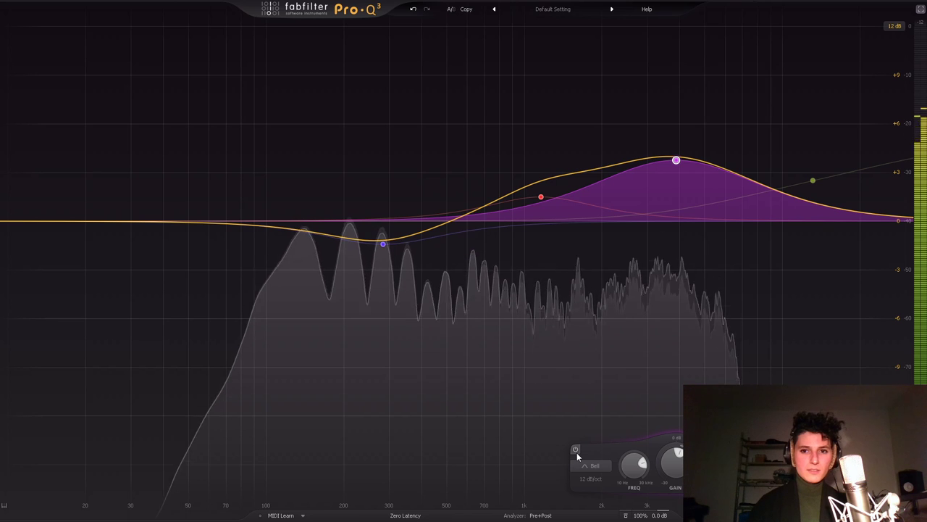
pyautogui.moveTo(682, 176)
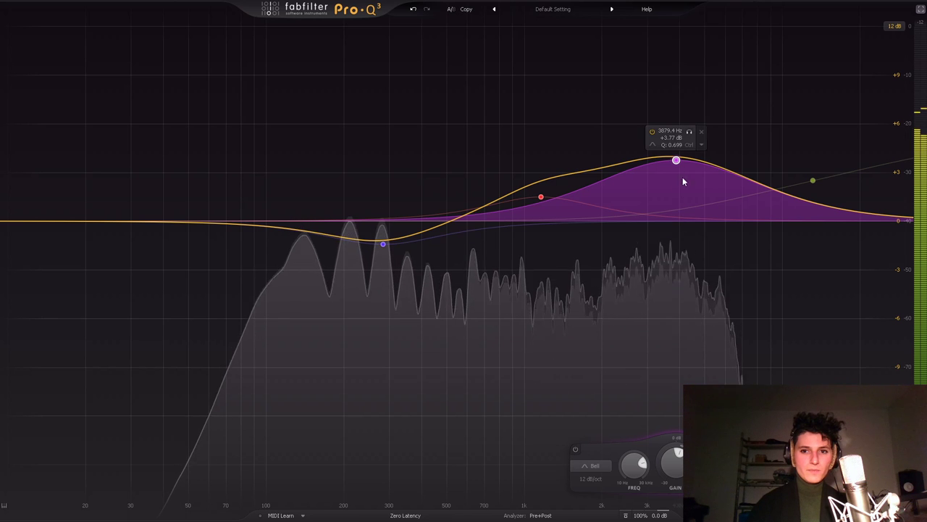
pyautogui.click(691, 132)
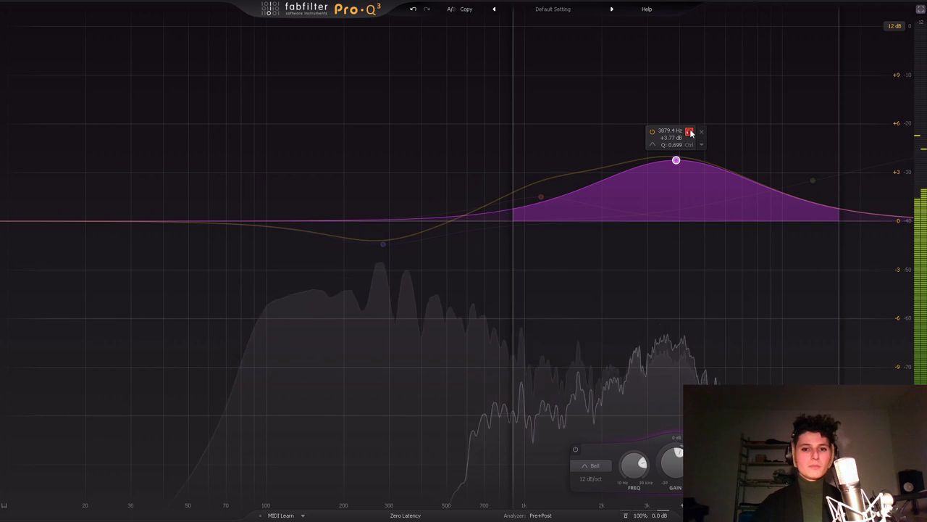
pyautogui.click(690, 133)
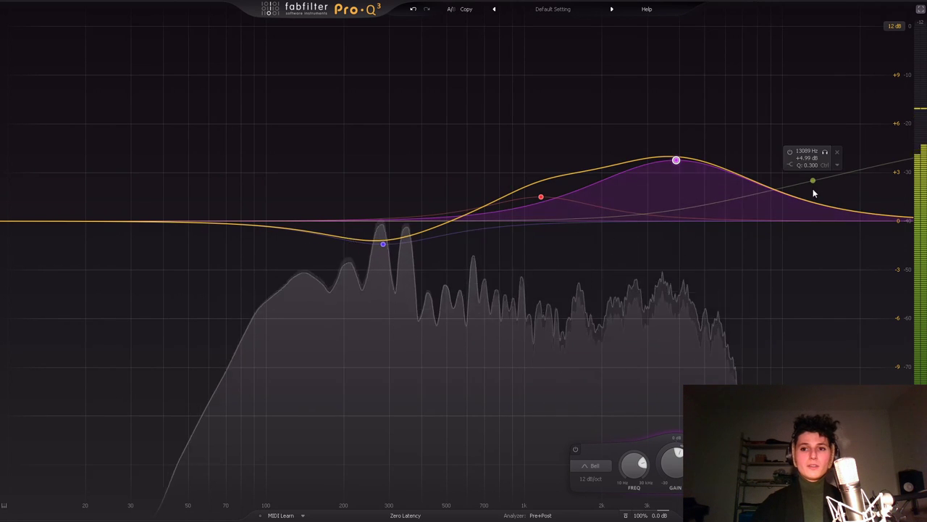
# Audition the 13089 Hz high shelf in solo and re-enable it, finishing with playback stopped and the equalizer closed.
pyautogui.click(825, 154)
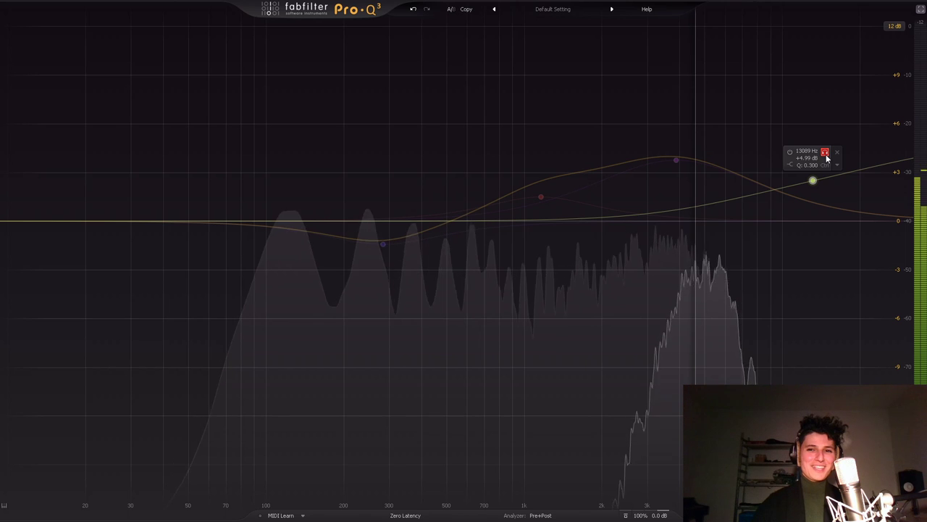
pyautogui.click(825, 152)
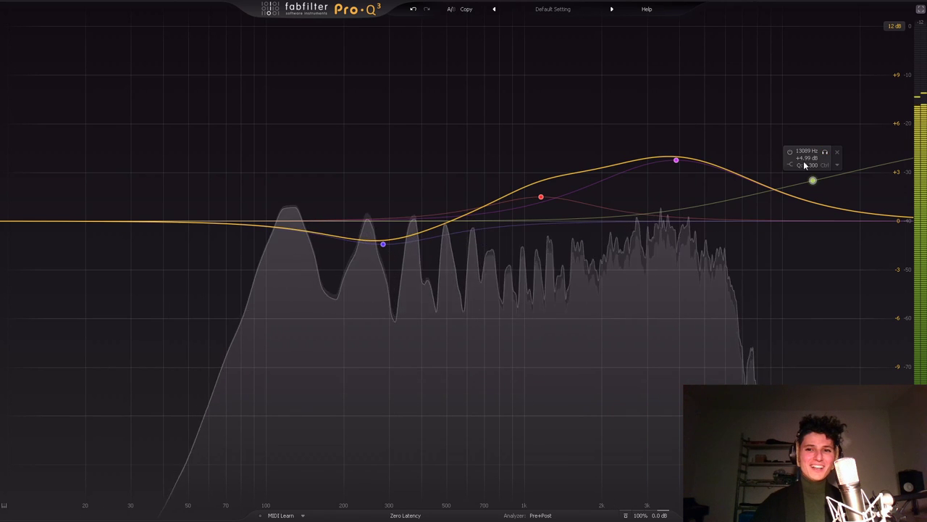
pyautogui.click(791, 151)
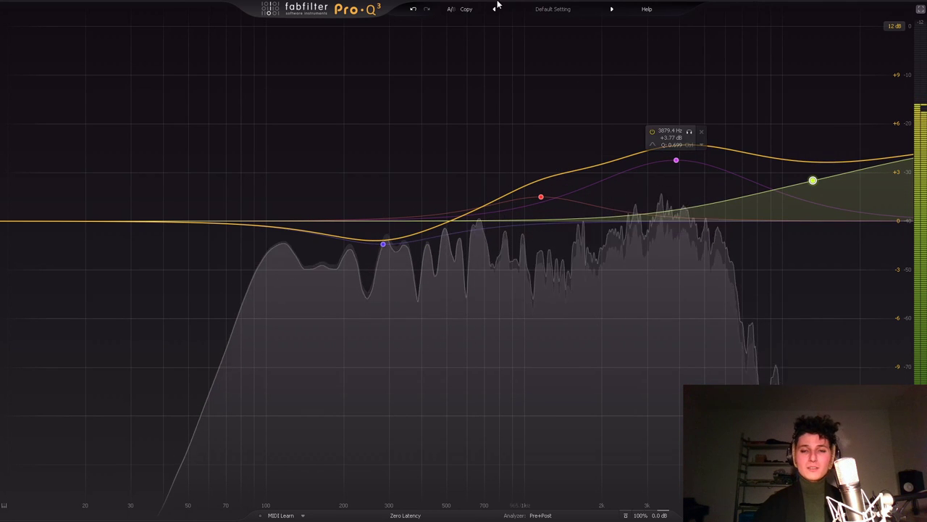
pyautogui.press('space')
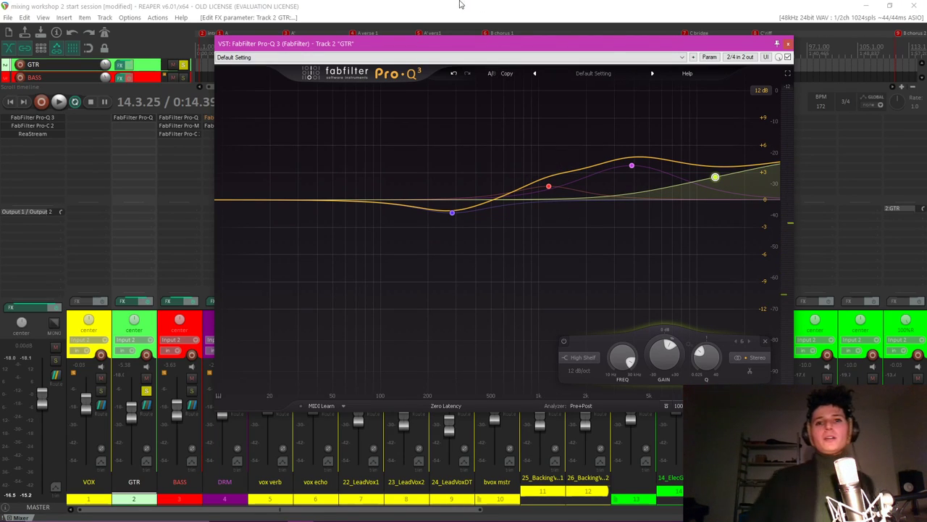
pyautogui.click(788, 44)
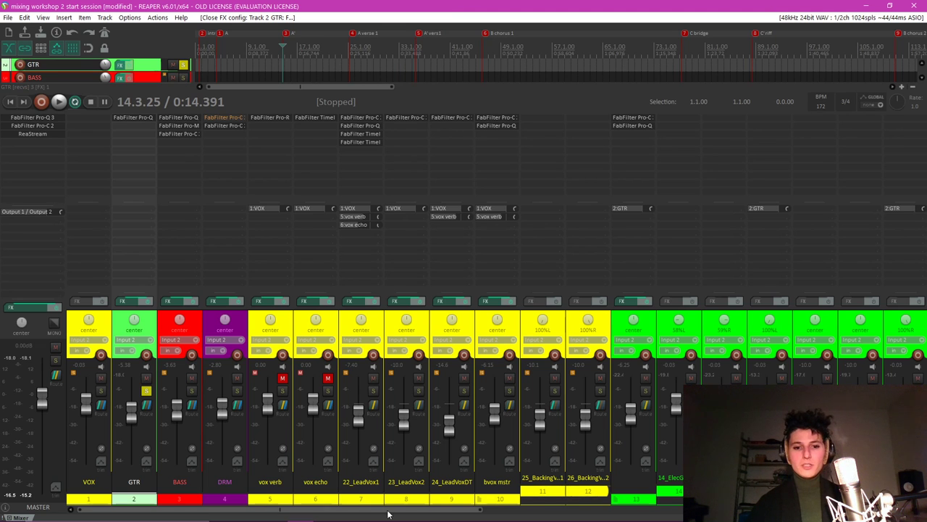
# Select the 01_KickIn drum track and hide the mixer to show the arrangement.
pyautogui.moveTo(387, 509); pyautogui.dragTo(820, 509)
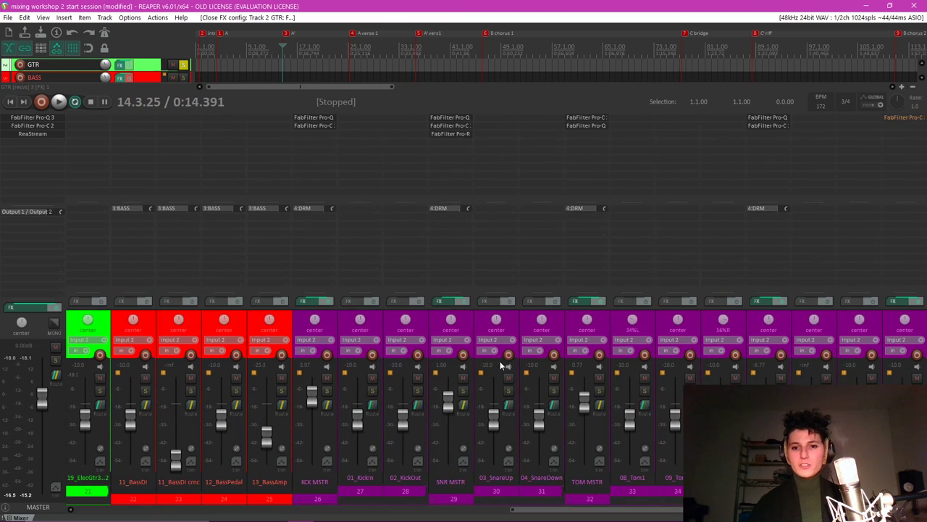
pyautogui.click(345, 323)
pyautogui.hotkey('ctrl', 'm')
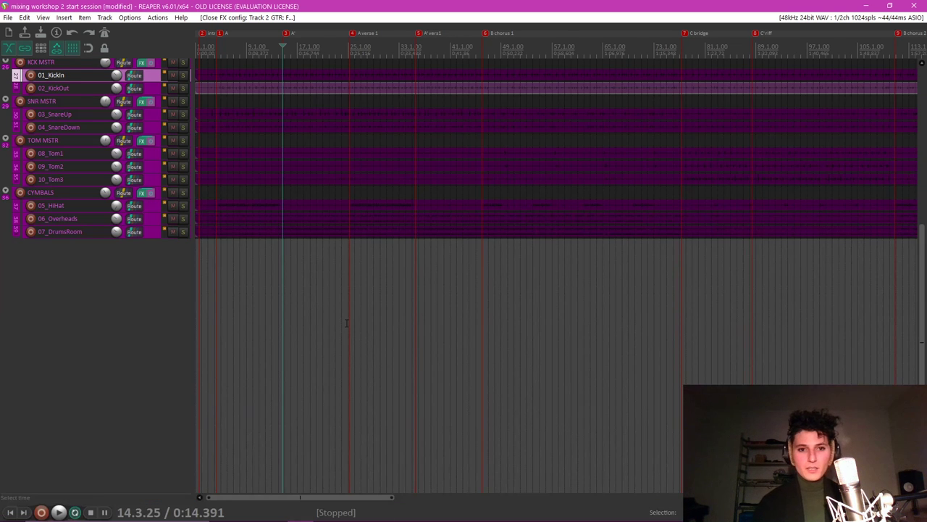
# Select the 01_KickIn item and place the edit cursor on the kick hit just after 7.2.00 for close inspection.
pyautogui.press('`')
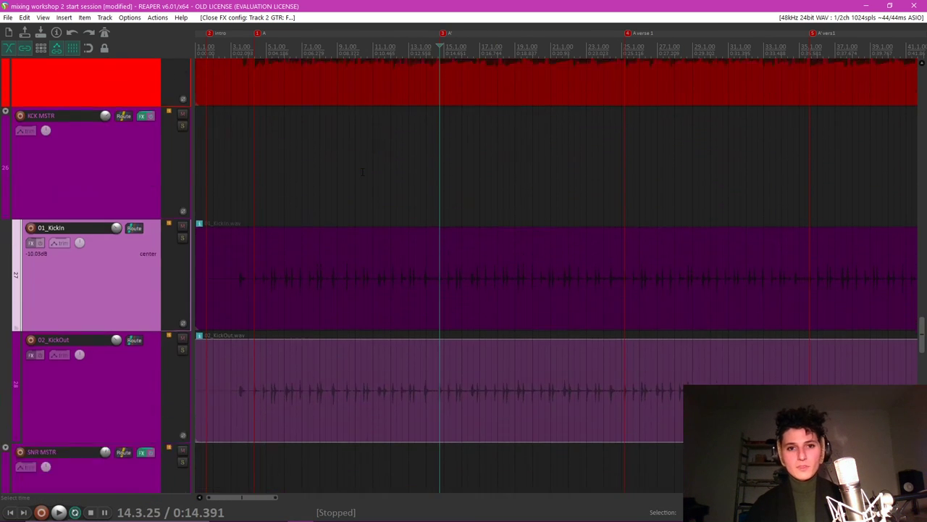
pyautogui.click(308, 190)
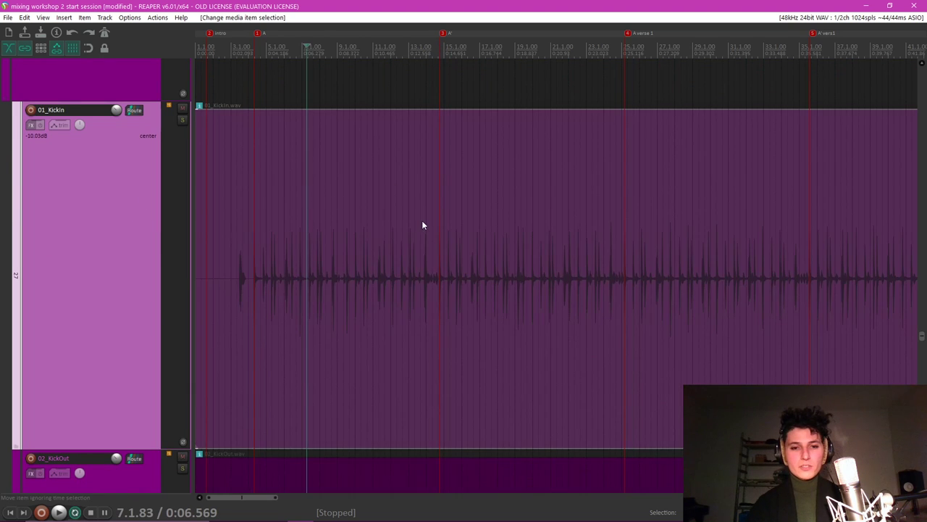
pyautogui.scroll(6, 464, 228)
pyautogui.click(683, 235)
pyautogui.scroll(4, 623, 238)
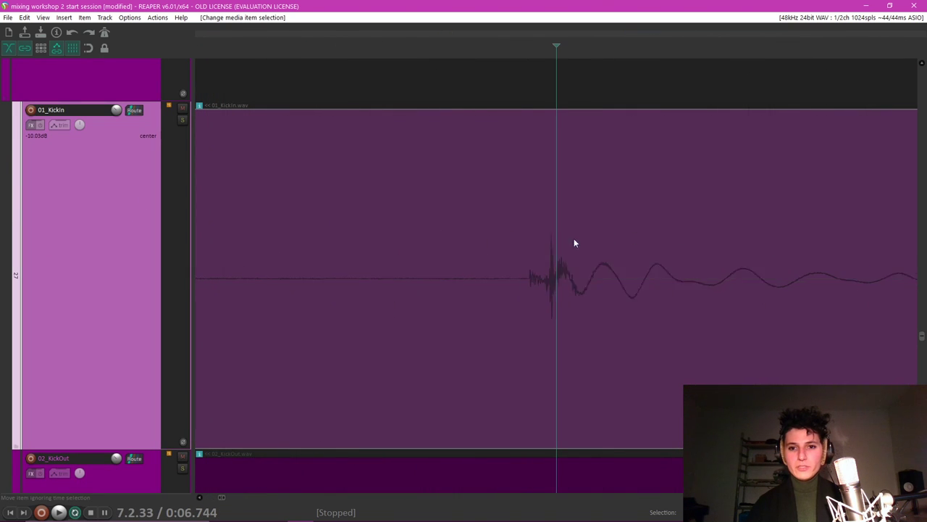
pyautogui.click(467, 229)
pyautogui.scroll(-8, 573, 230)
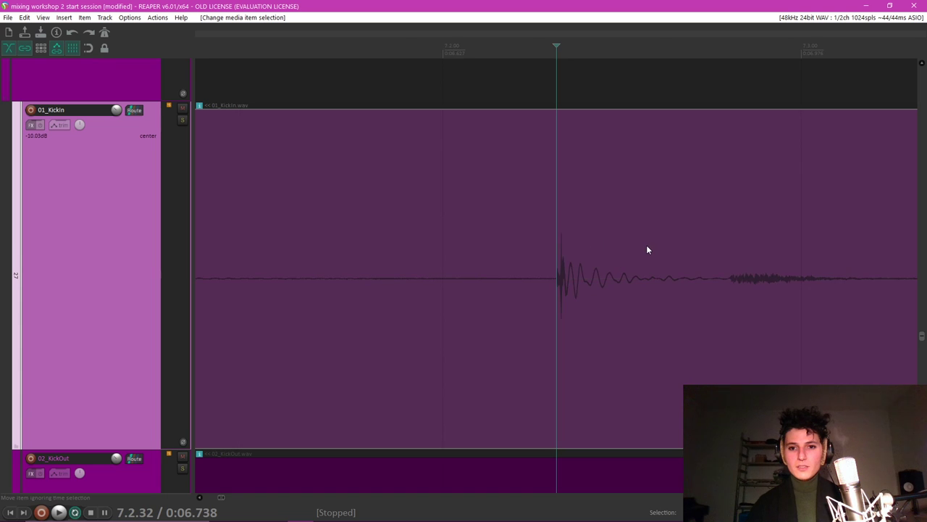
# Examine the attack transient and decay of the 01_KickIn hit, and compare it with the neighbouring kick hits.
pyautogui.scroll(6, 613, 261)
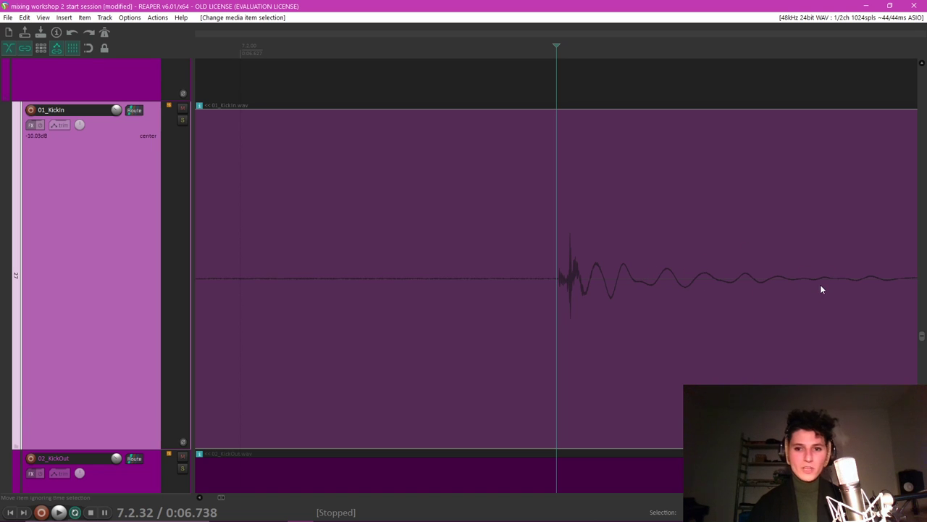
pyautogui.scroll(-2, 782, 319)
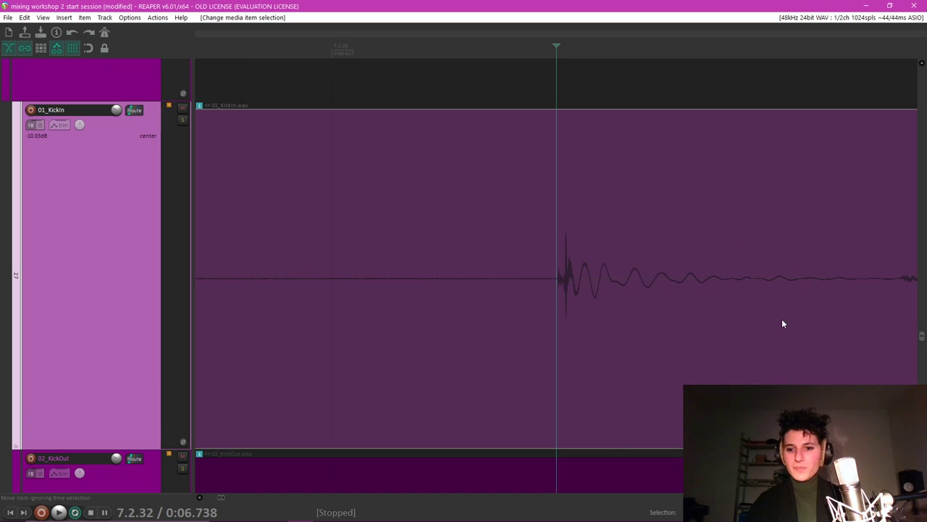
pyautogui.scroll(-1, 782, 318)
pyautogui.scroll(-2, 646, 330)
pyautogui.scroll(2, 647, 330)
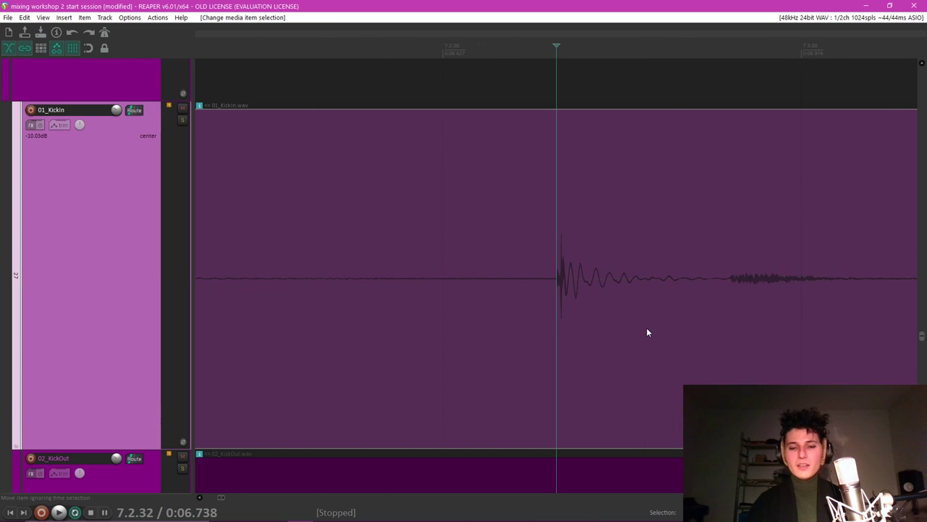
pyautogui.scroll(-2, 646, 330)
pyautogui.scroll(-2, 646, 332)
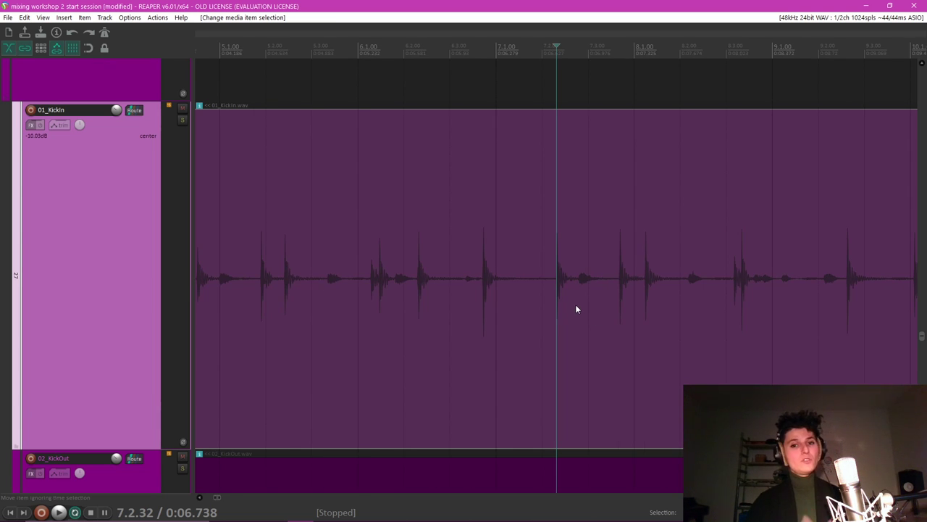
pyautogui.scroll(5, 575, 304)
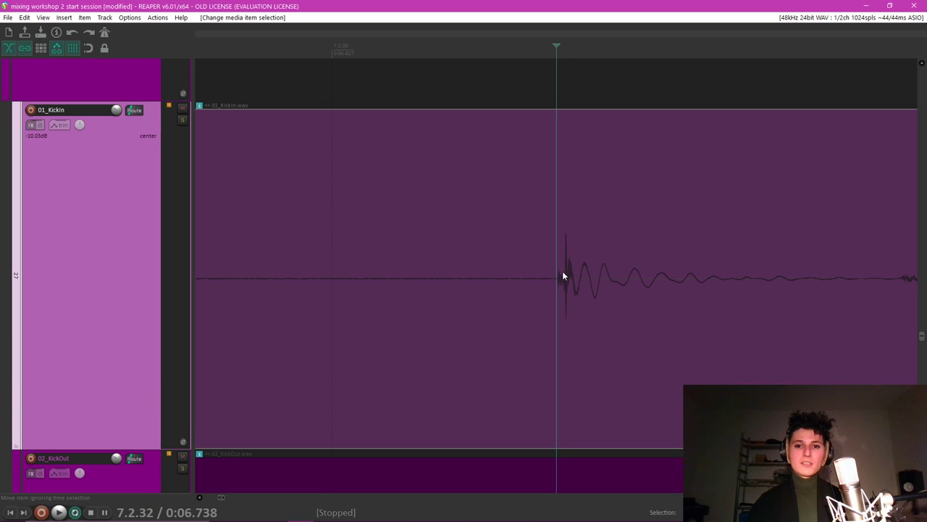
pyautogui.scroll(-3, 624, 251)
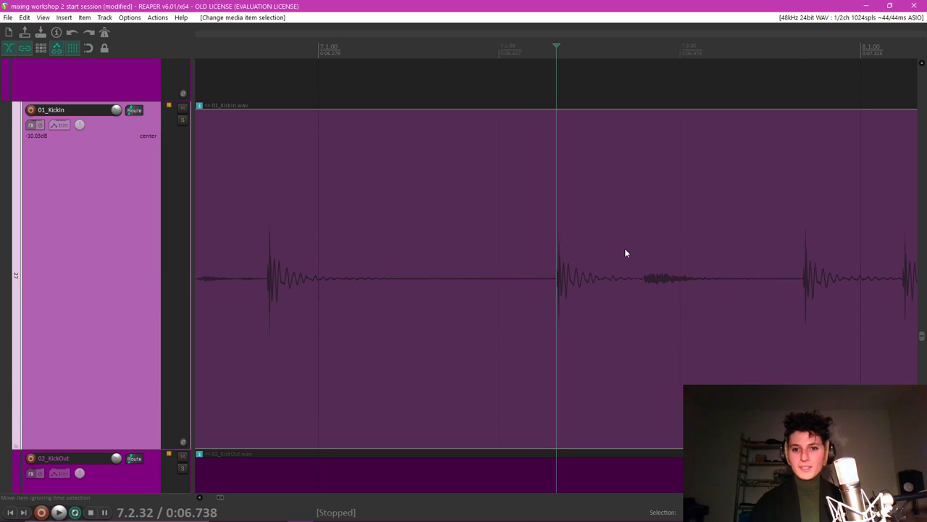
pyautogui.scroll(-3, 602, 224)
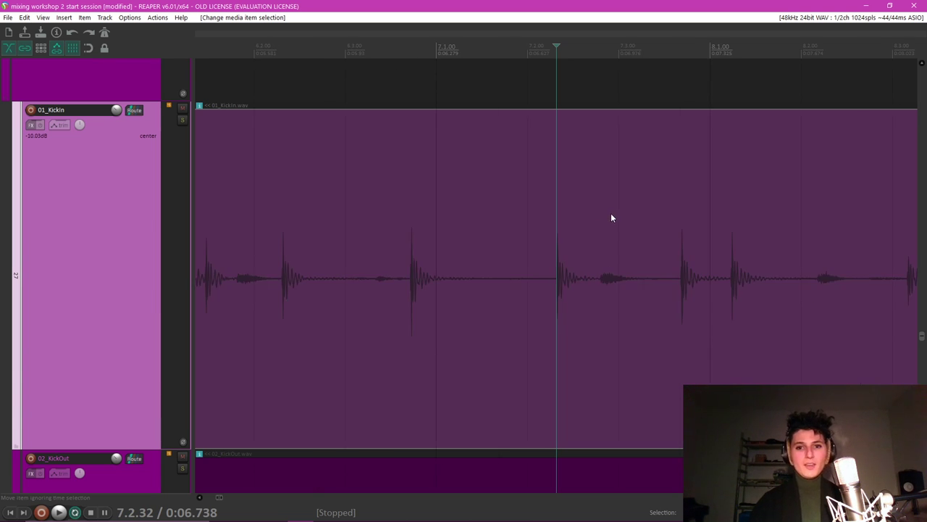
pyautogui.scroll(2, 608, 221)
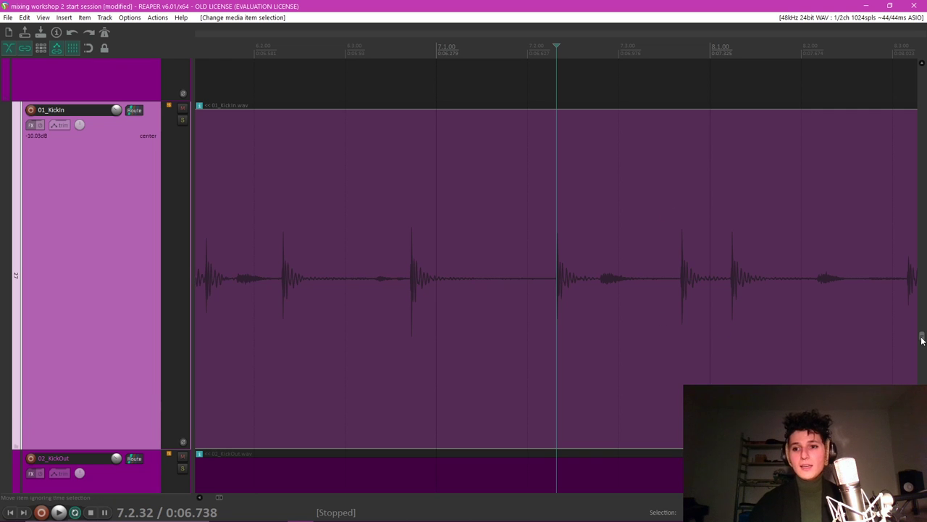
# Examine the 16_ElecGtr2Mic1 waveform across the song, placing the edit cursor at around bars 21, 11 and 64.
pyautogui.moveTo(922, 339); pyautogui.dragTo(922, 226)
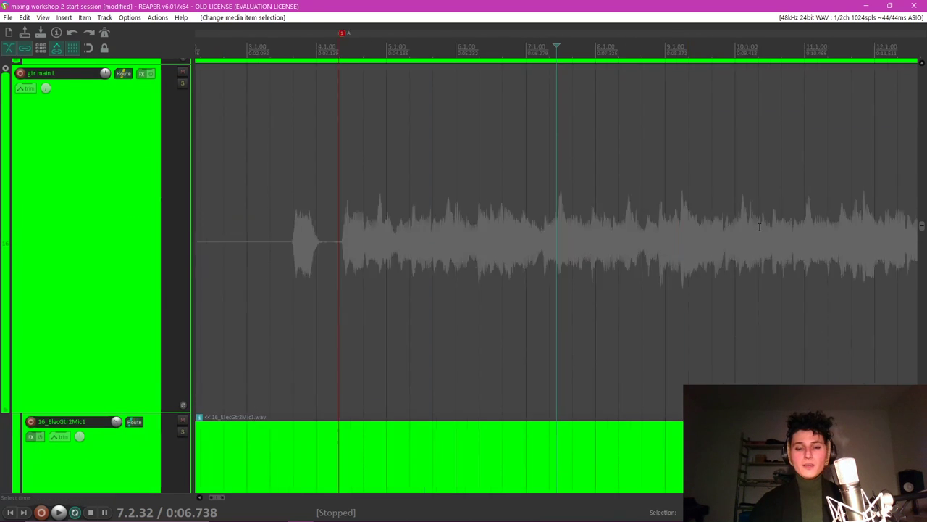
pyautogui.scroll(-5, 922, 226)
pyautogui.scroll(-3, 922, 239)
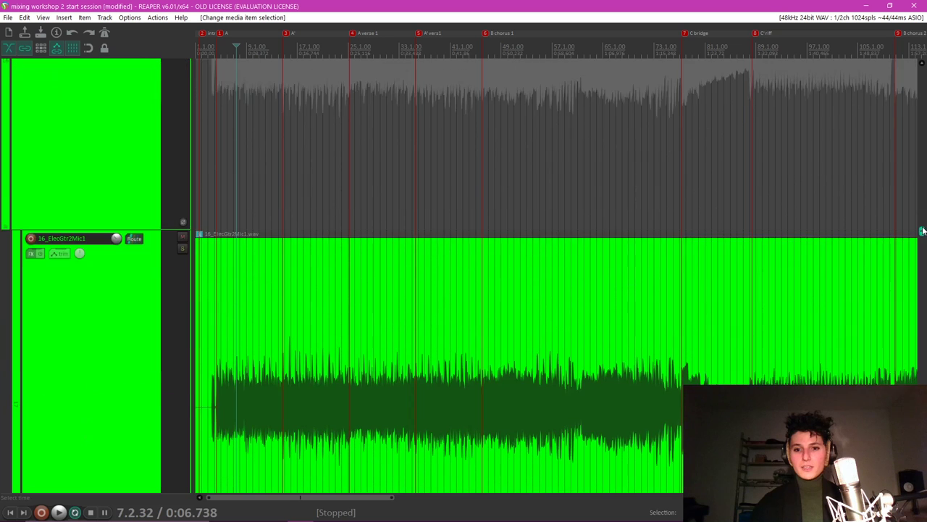
pyautogui.scroll(-3, 922, 231)
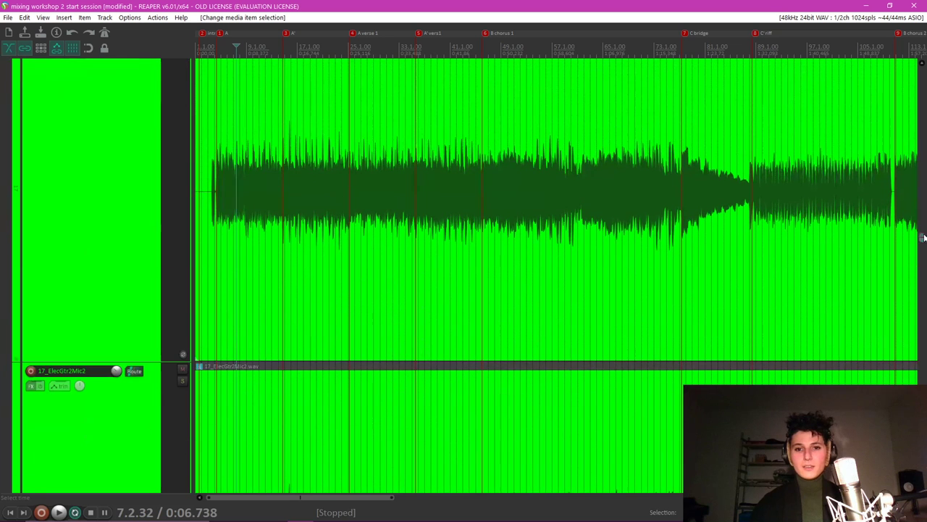
pyautogui.click(336, 48)
pyautogui.scroll(5, 493, 134)
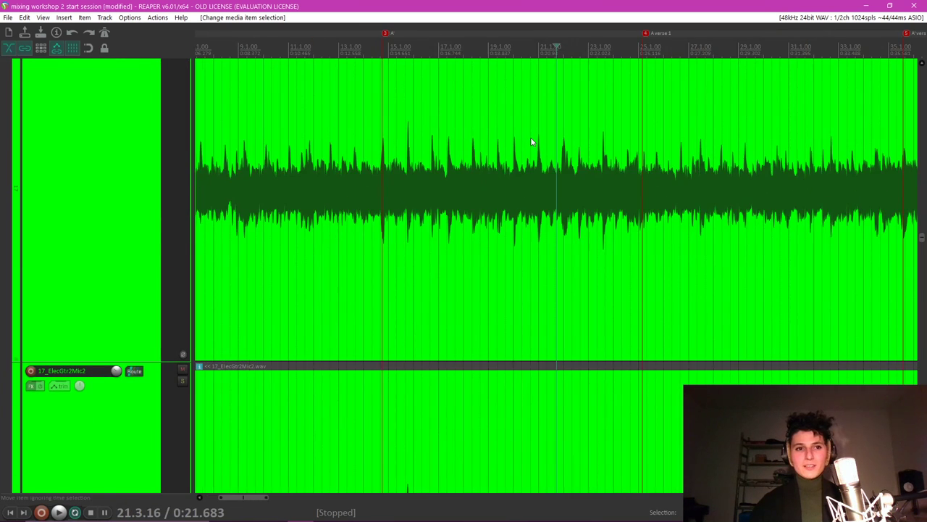
pyautogui.scroll(-4, 531, 141)
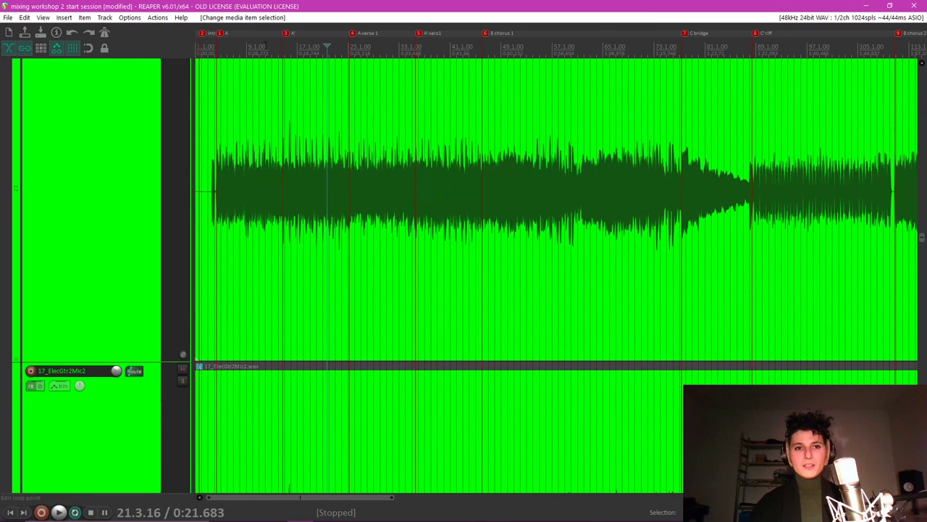
pyautogui.click(262, 48)
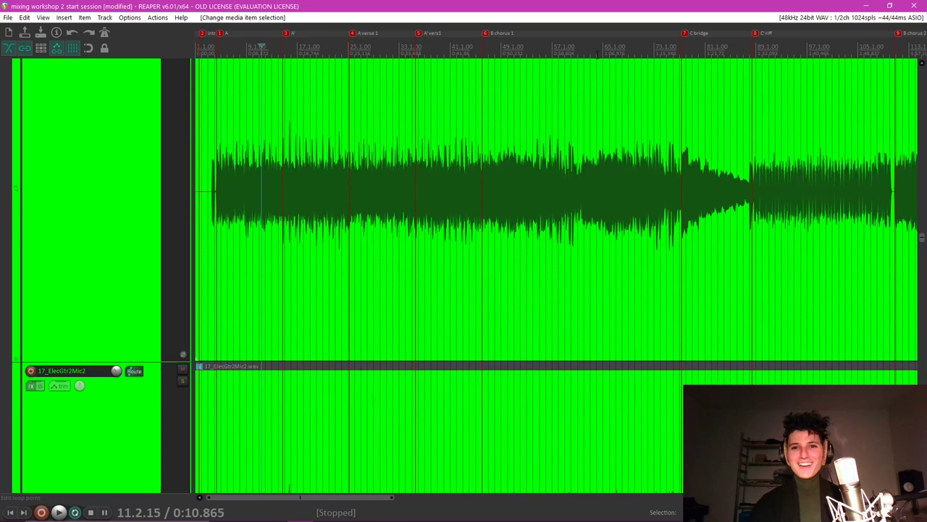
pyautogui.click(600, 48)
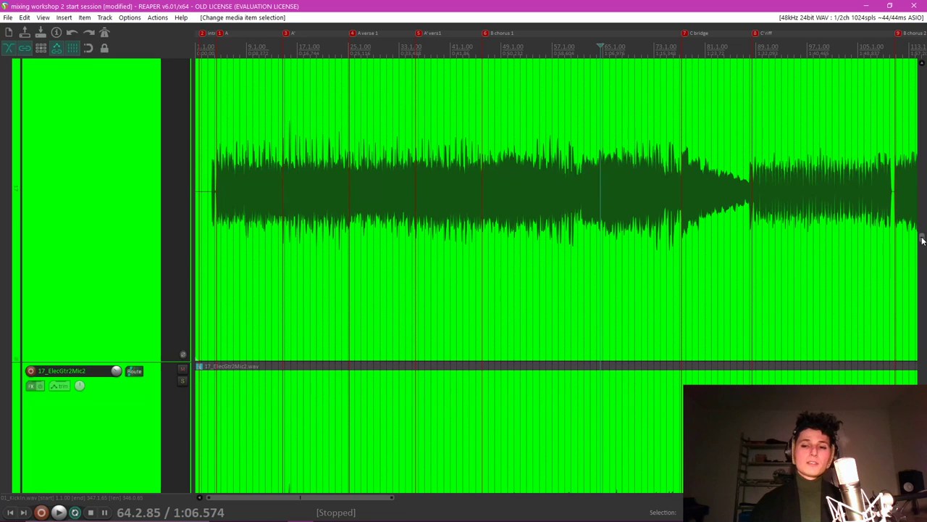
# Make a time selection over the guitar intro on 15_ElecGtr1Mic2, from the intro marker to the A marker.
pyautogui.moveTo(922, 241); pyautogui.dragTo(922, 212)
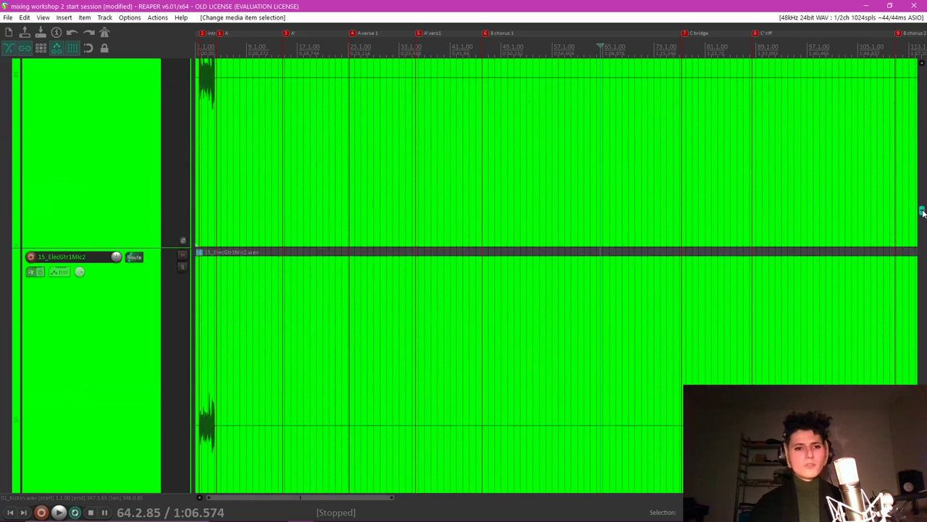
pyautogui.click(201, 33)
pyautogui.scroll(5, 380, 85)
pyautogui.scroll(3, 381, 85)
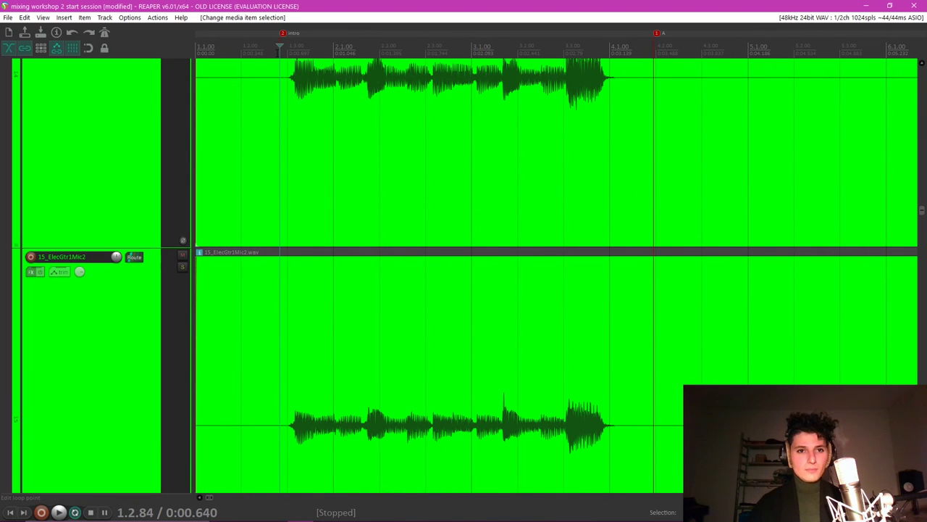
pyautogui.moveTo(280, 58); pyautogui.dragTo(654, 65)
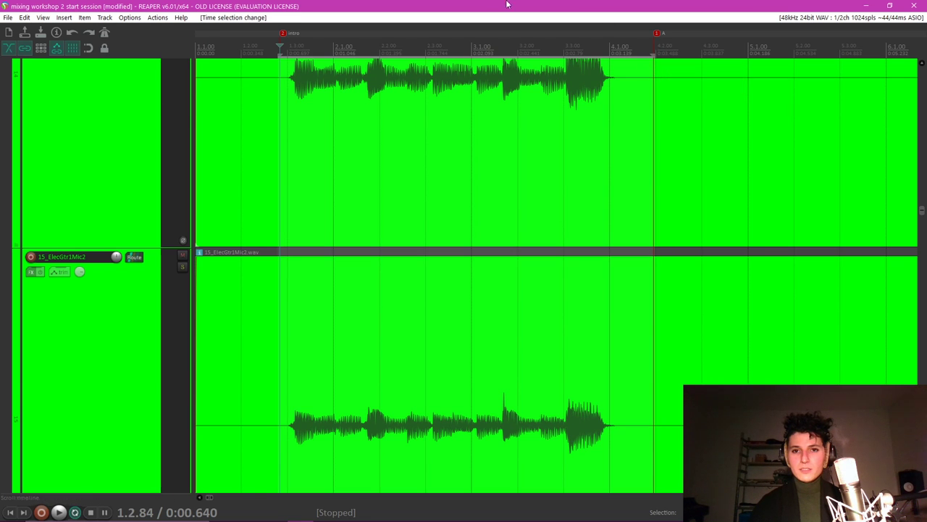
# Show the mixer, select the GTR bus and play the selected intro, bringing the individual guitar channels into view.
pyautogui.hotkey('ctrl', 'm')
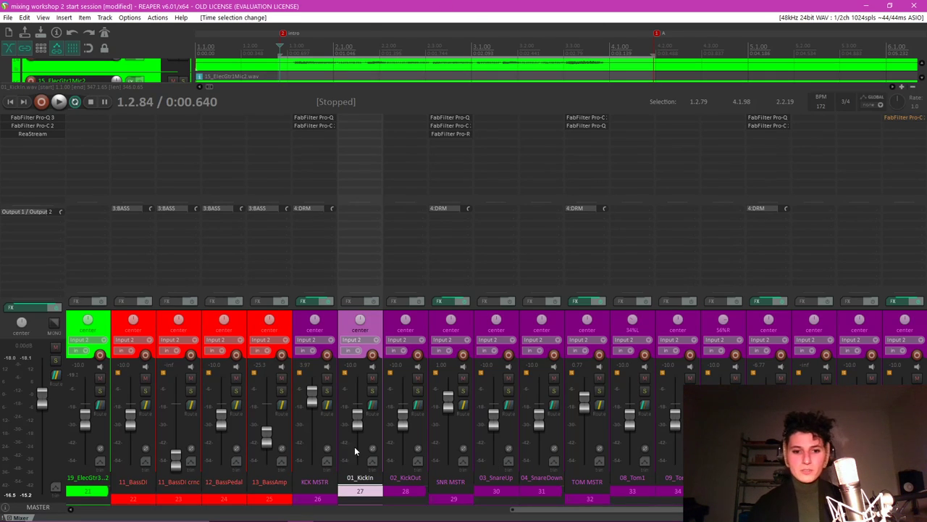
pyautogui.moveTo(555, 511); pyautogui.dragTo(128, 518)
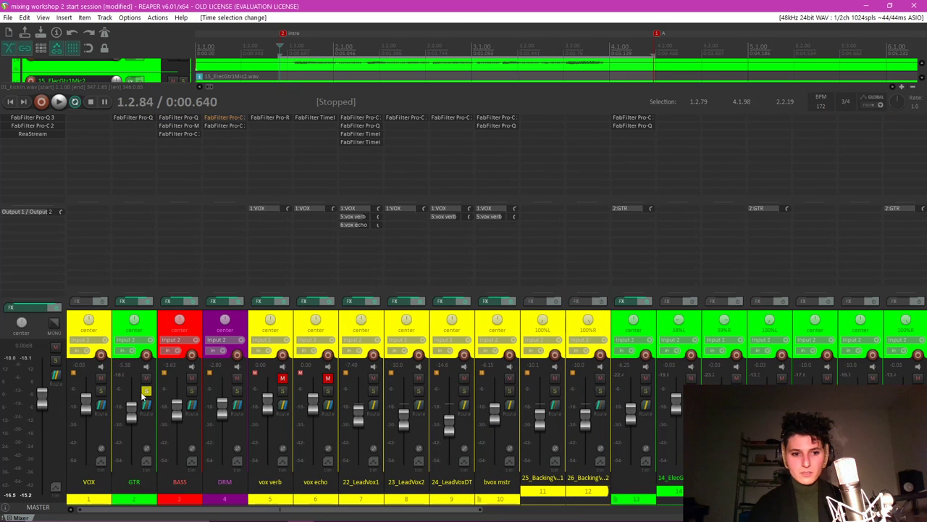
pyautogui.click(152, 324)
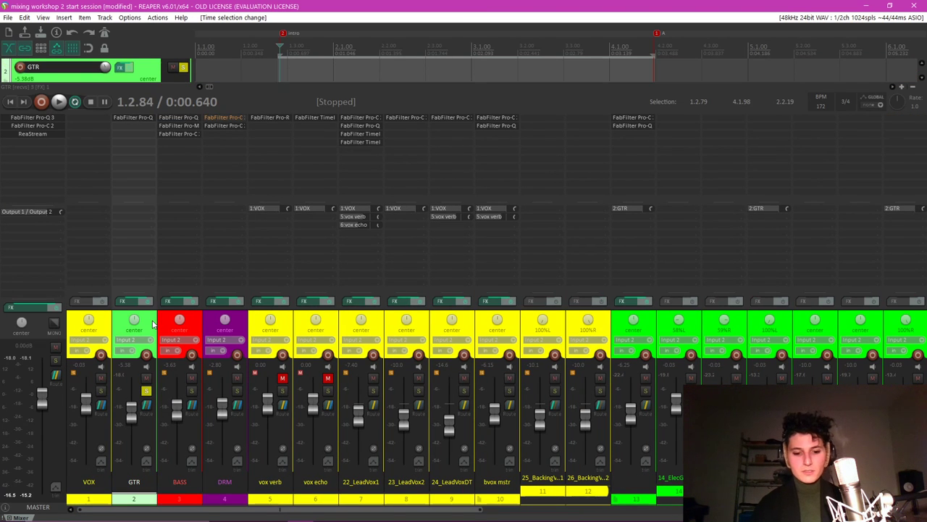
pyautogui.press('space')
pyautogui.moveTo(196, 510); pyautogui.dragTo(356, 510)
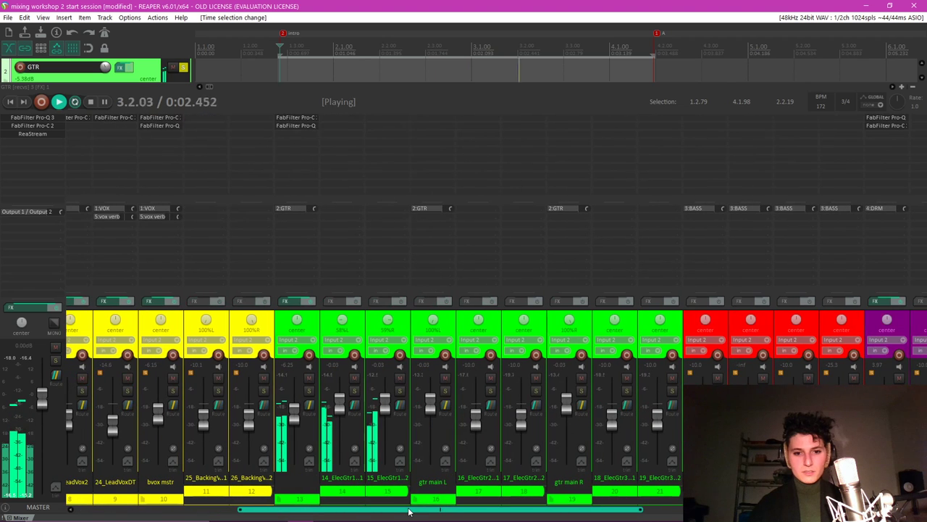
# Solo the track 13 guitar folder and bypass its FabFilter Pro-C 2 compressor, leaving the plug-in closed.
pyautogui.click(313, 373)
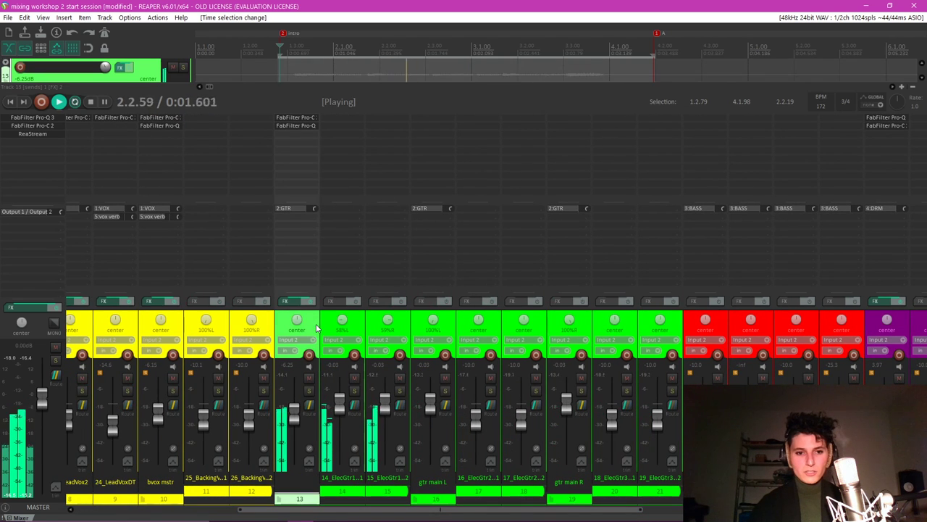
pyautogui.click(309, 391)
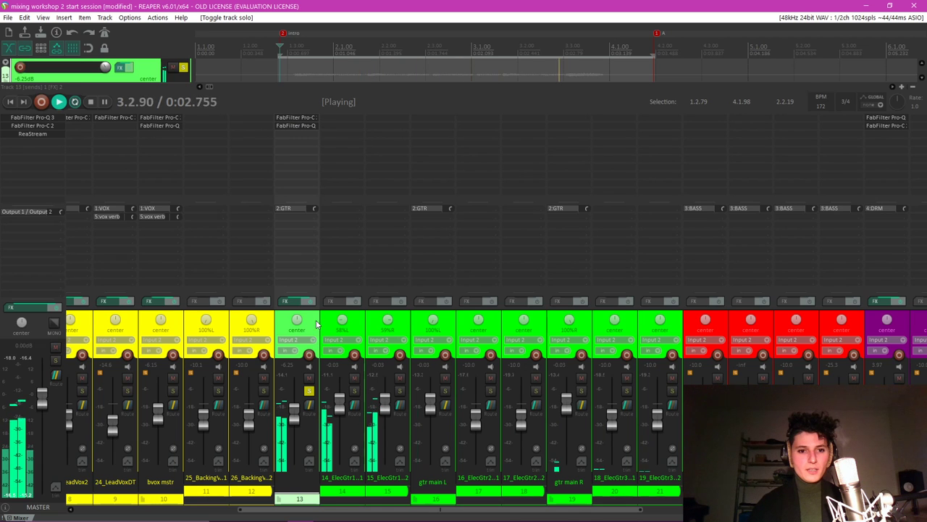
pyautogui.click(304, 118)
pyautogui.click(497, 50)
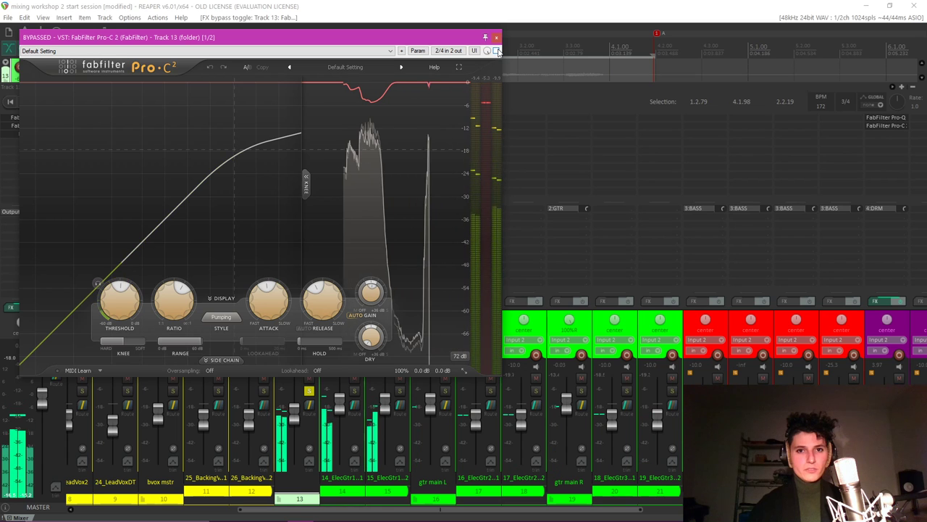
pyautogui.click(496, 37)
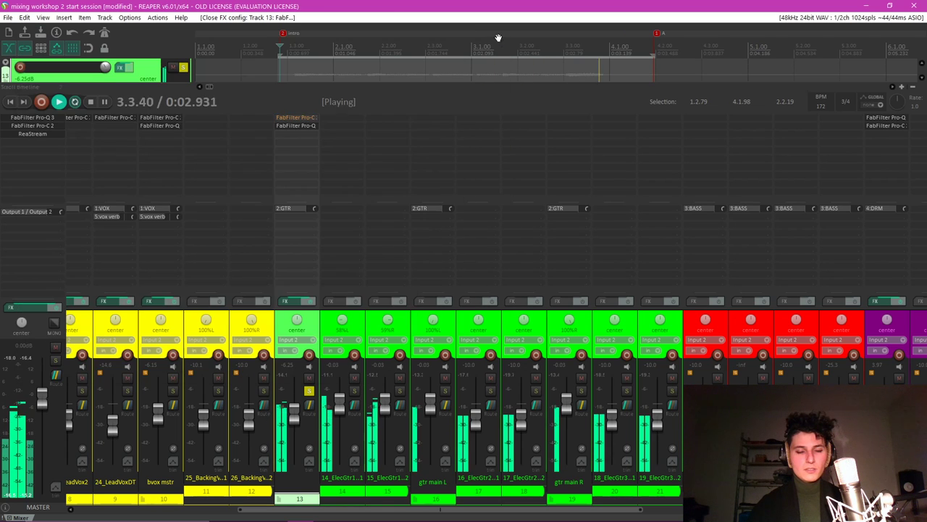
# Bypass the FabFilter Pro-Q 3 equalizer on the track 13 guitar folder and close the plug-in.
pyautogui.click(296, 126)
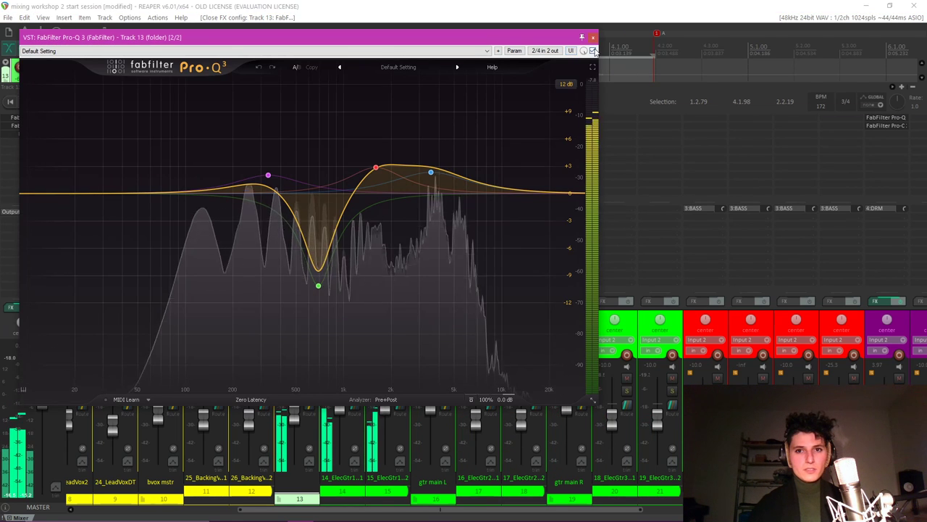
pyautogui.click(593, 48)
pyautogui.click(594, 35)
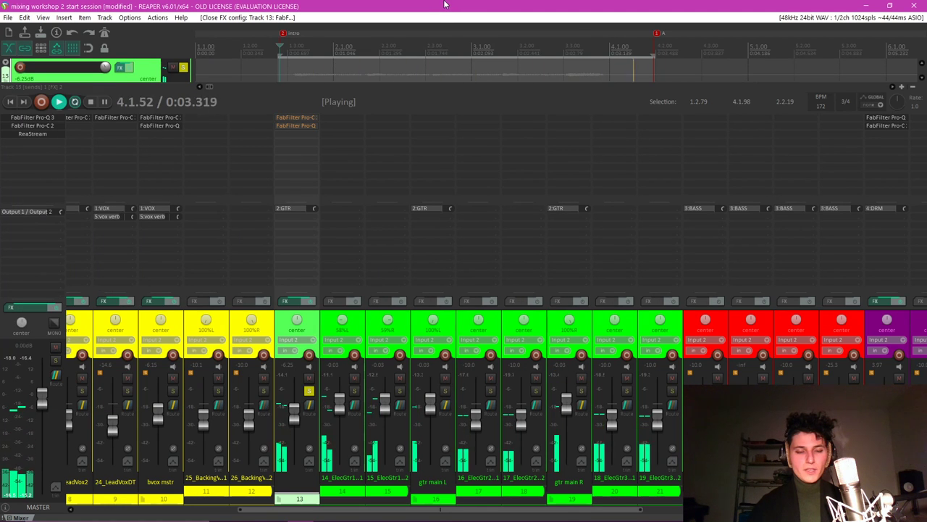
# Reopen and re-enable track 13's Pro-Q 3 equalizer, and audition its 693.15 Hz bell cut in solo.
pyautogui.click(307, 124)
pyautogui.click(319, 286)
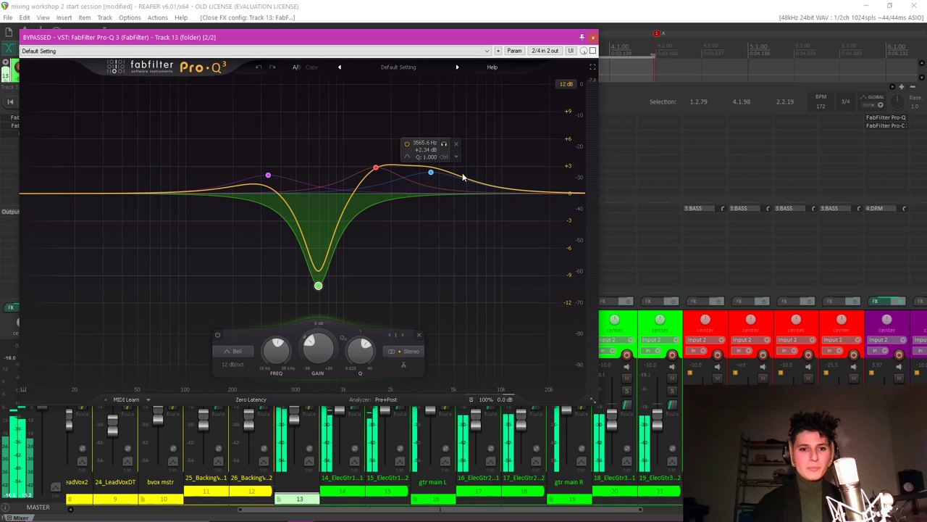
pyautogui.click(592, 51)
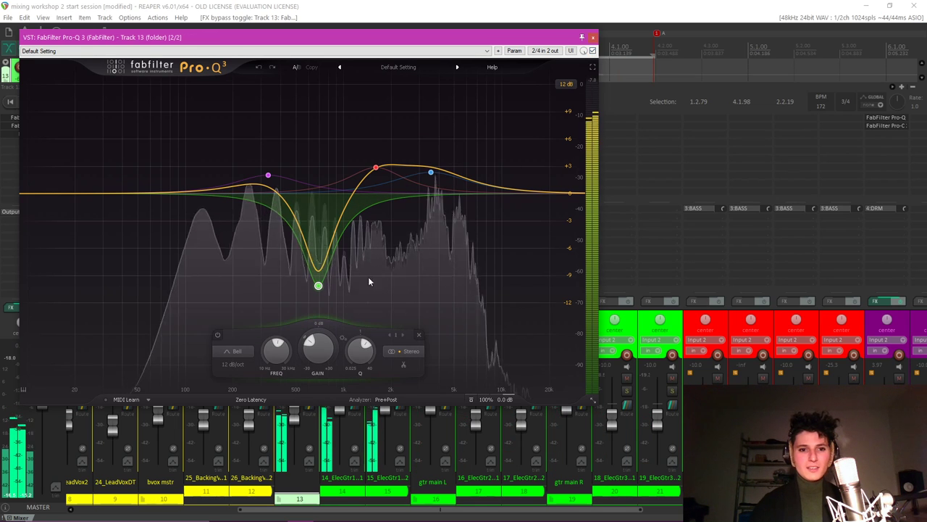
pyautogui.click(332, 257)
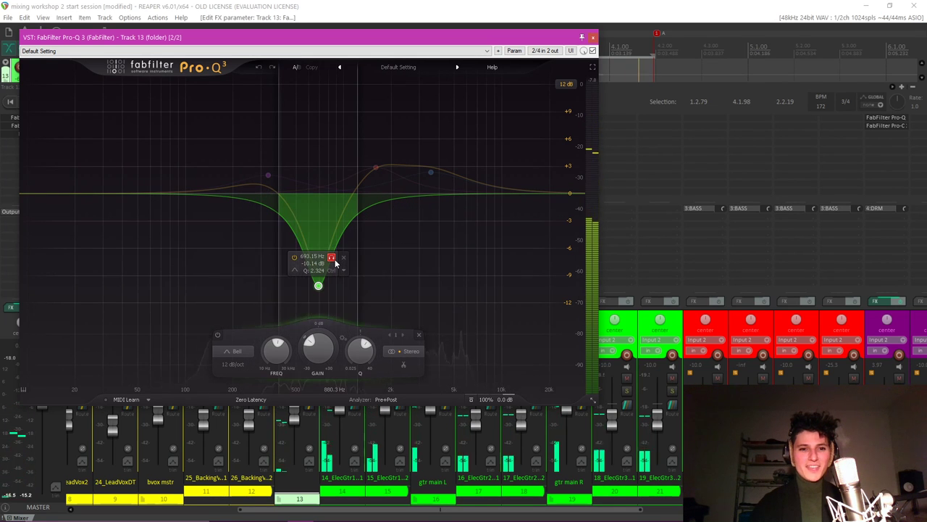
# End the 693.15 Hz band's solo, compare the guitars with that band bypassed and re-enabled, and close Pro-Q 3.
pyautogui.click(332, 258)
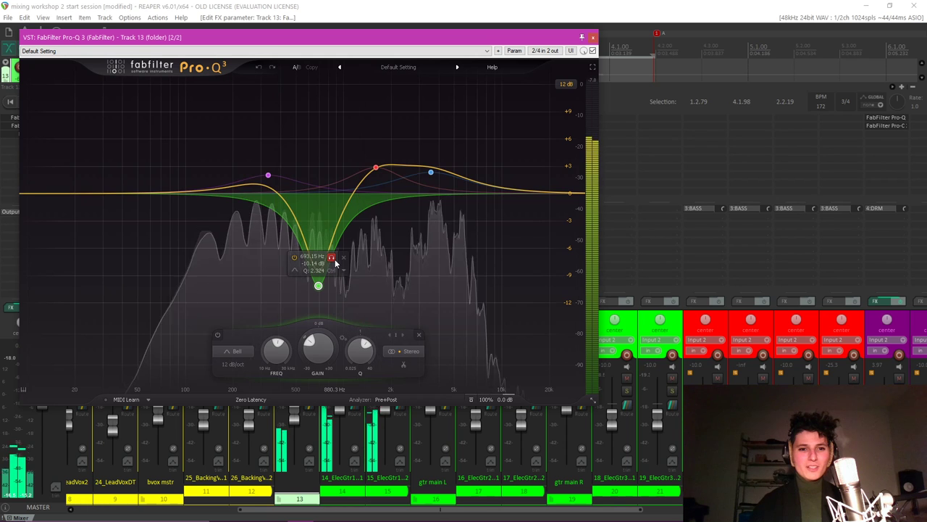
pyautogui.click(294, 257)
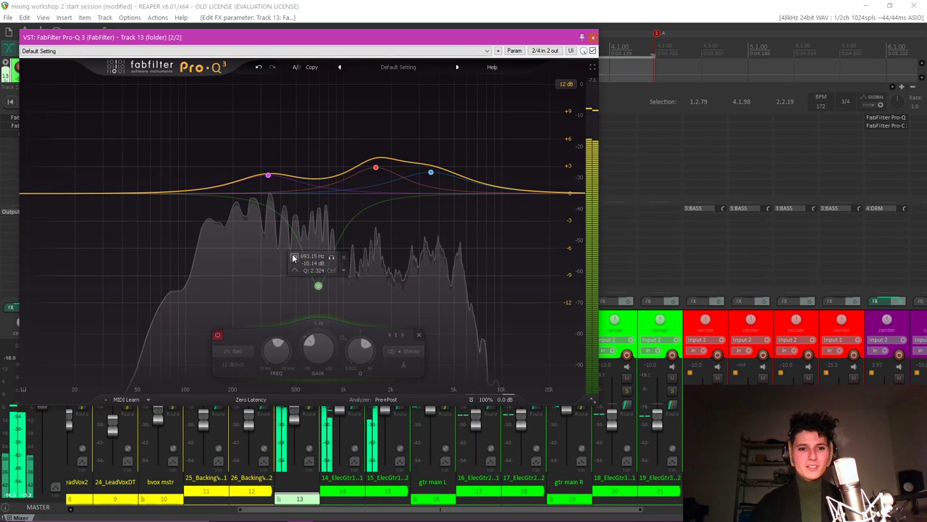
pyautogui.click(294, 257)
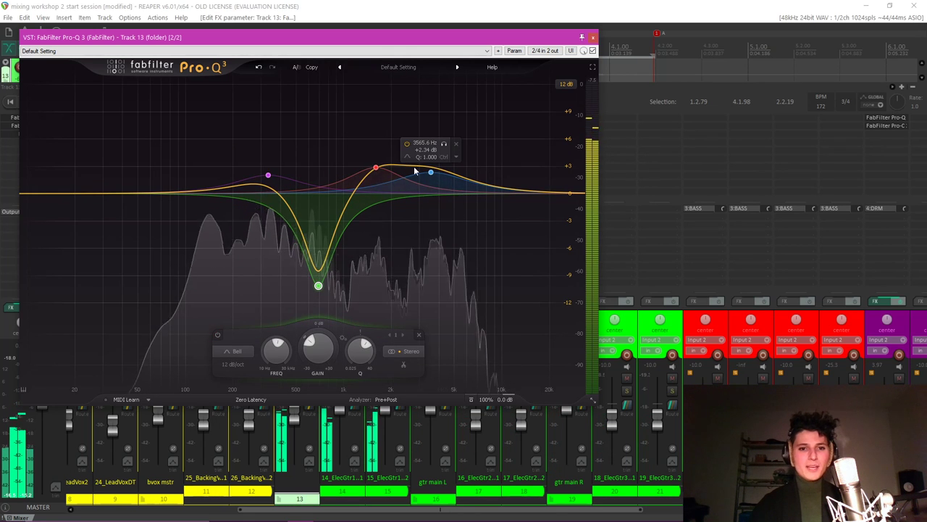
pyautogui.click(591, 38)
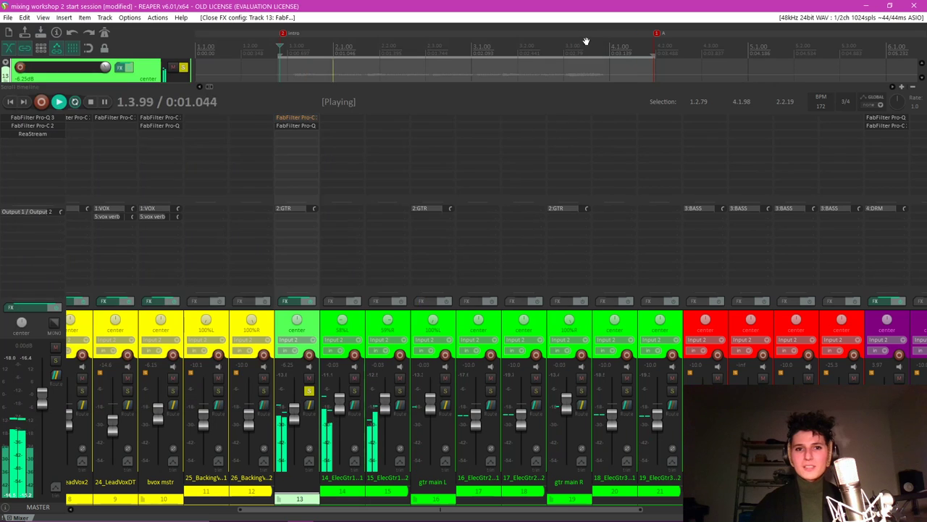
# Re-enable the Pro-C 2 compressor on the track 13 guitar folder and close it, ending the demonstration with playback stopped and the folder unsoloed.
pyautogui.click(287, 116)
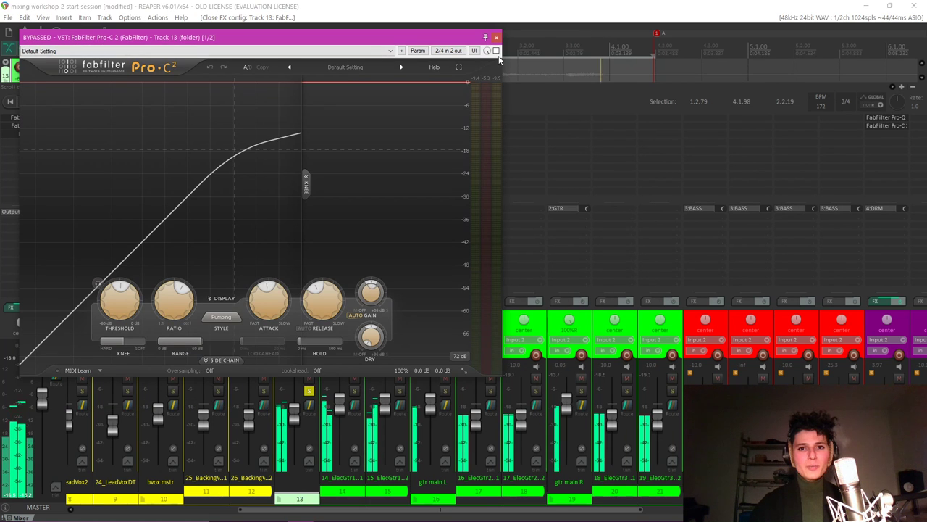
pyautogui.click(495, 50)
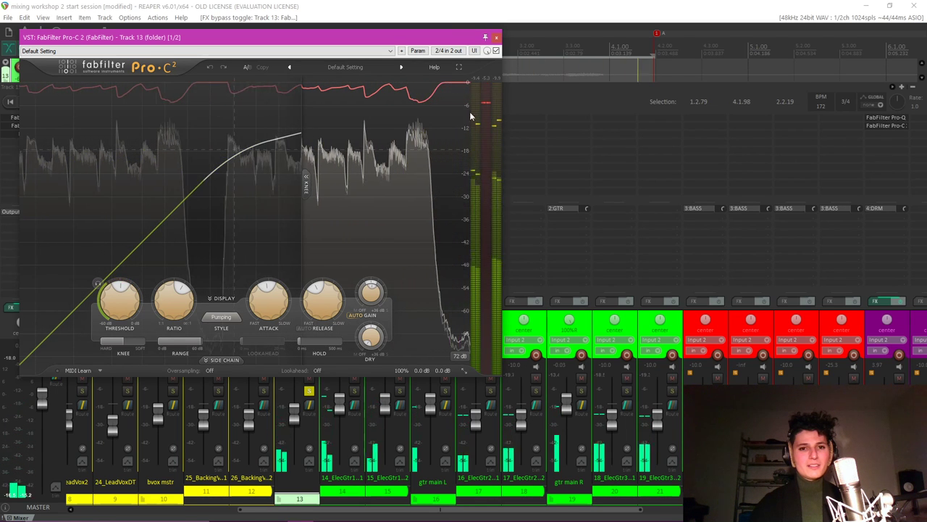
pyautogui.click(496, 37)
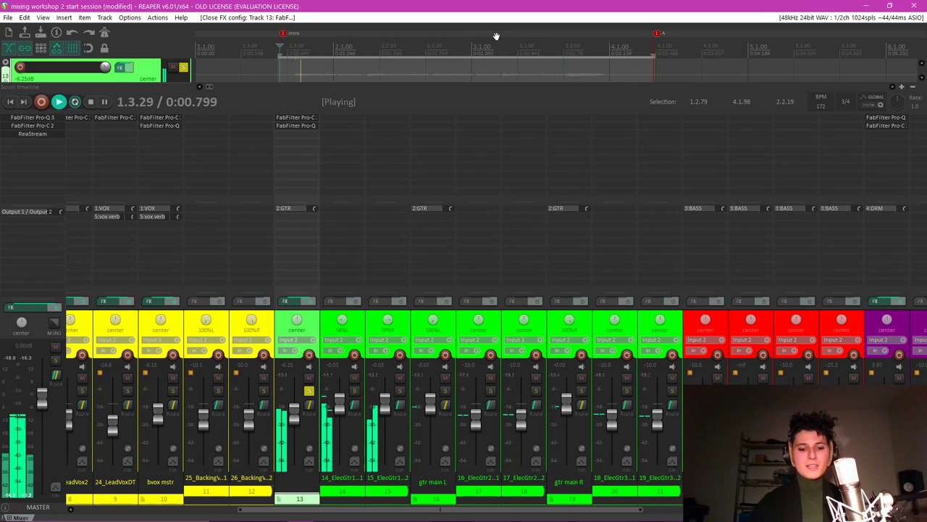
pyautogui.press('space')
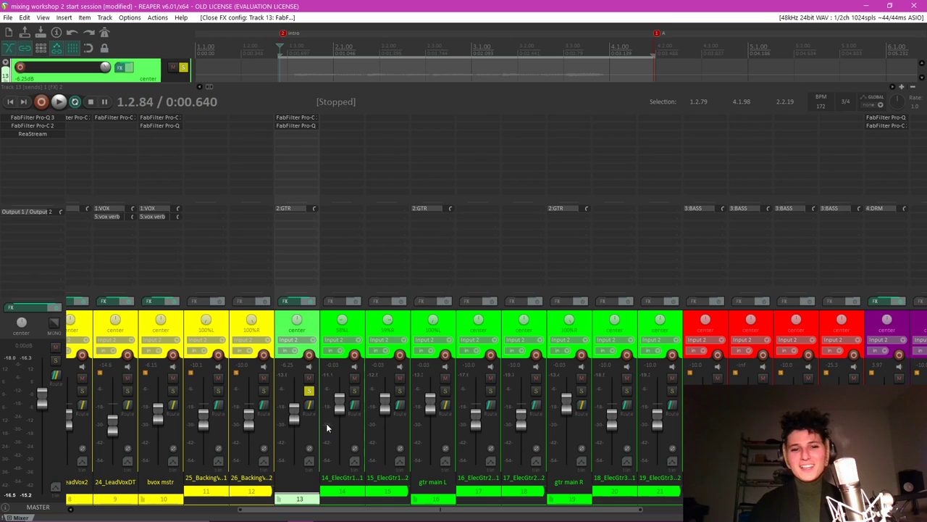
pyautogui.click(309, 391)
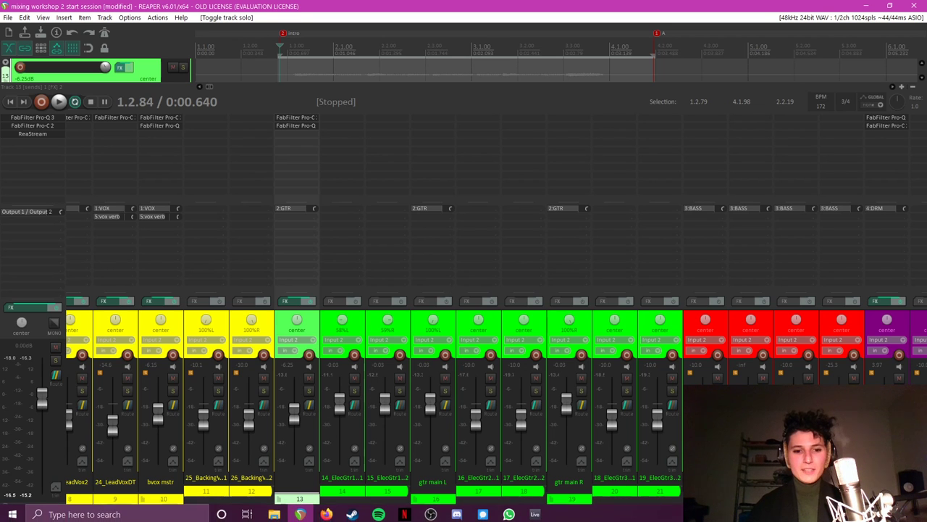
# Switch to the YouTube live chat in Firefox and post "Yes too much compression can make a mix sound extremely dull and lifeless".
pyautogui.moveTo(326, 513)
pyautogui.click(386, 457)
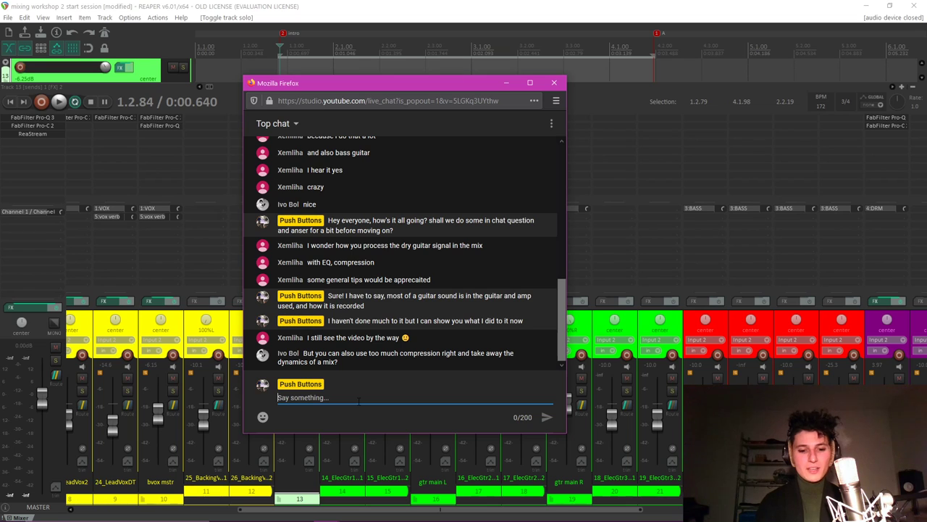
pyautogui.write('Yes too')
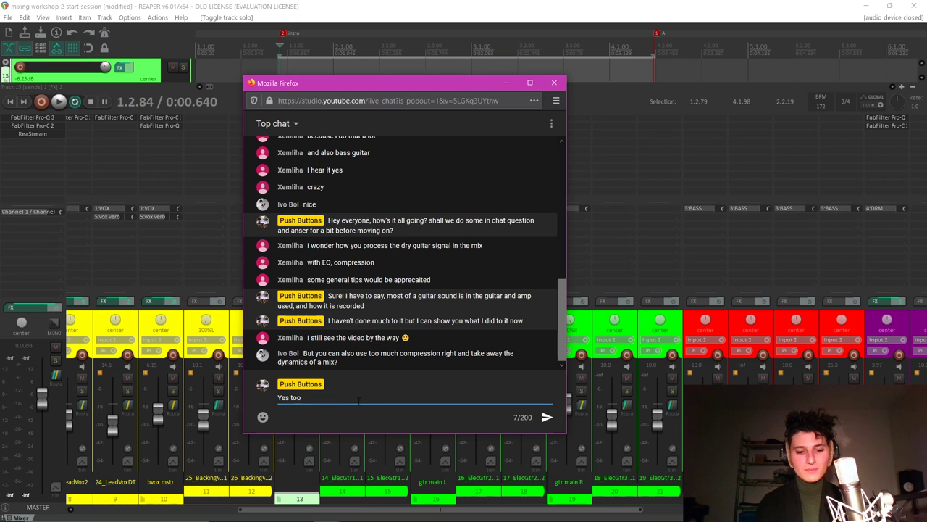
pyautogui.write(' much compression ')
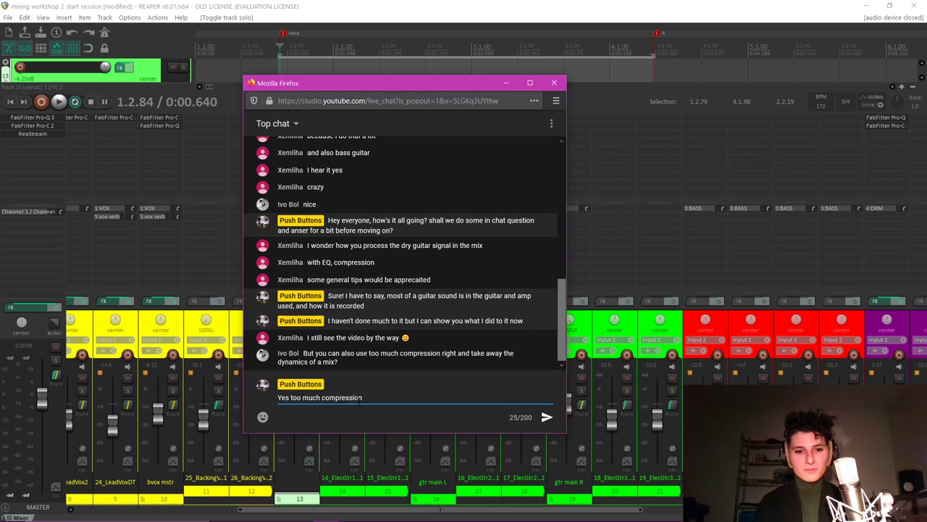
pyautogui.write('can ')
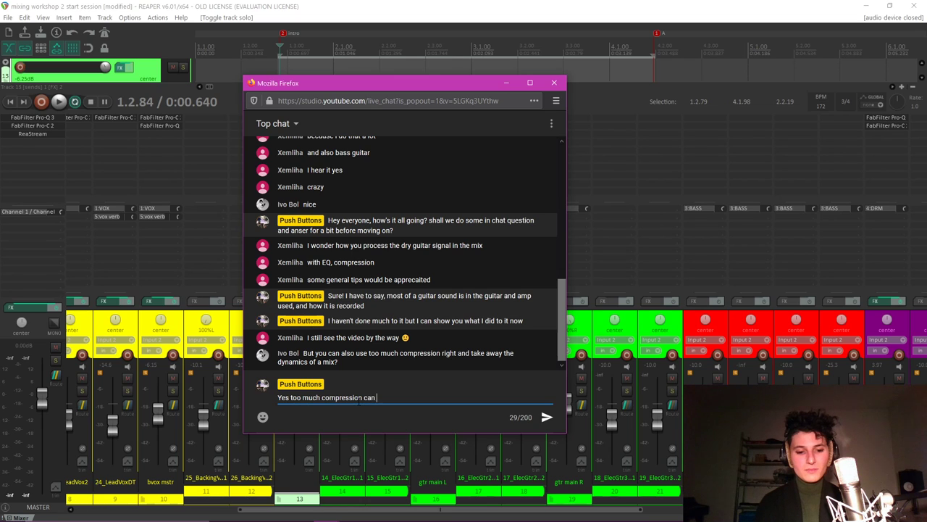
pyautogui.write('make a mix sound extree')
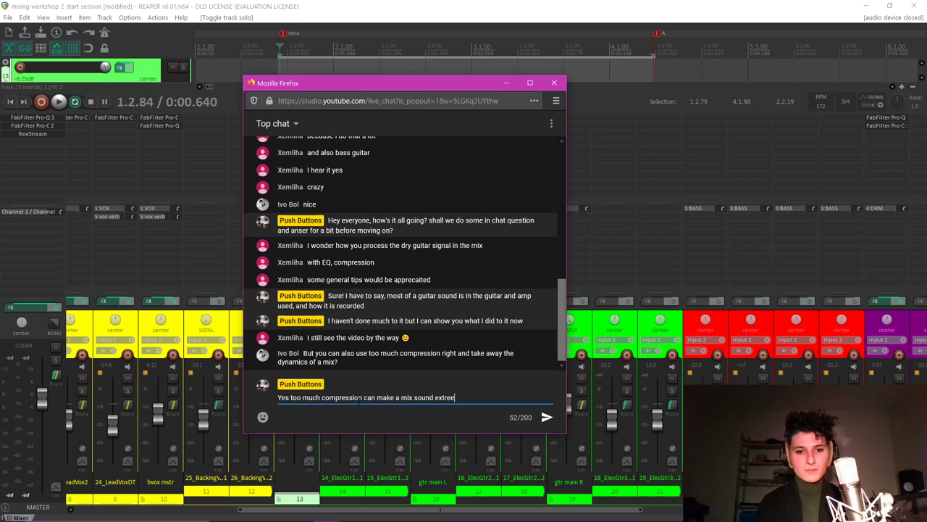
pyautogui.press('BackSpace')
pyautogui.write('mely dull and life')
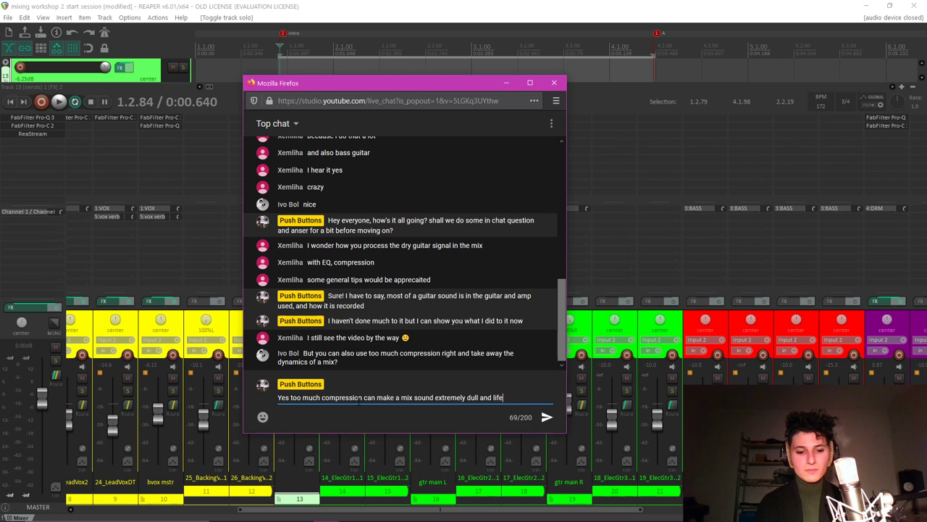
pyautogui.write('less')
pyautogui.press('Return')
# Post "Dynamic range is very important, but too many fluctuations in dynamics can lead to ear fatigue" in the live chat.
pyautogui.write('Dyn')
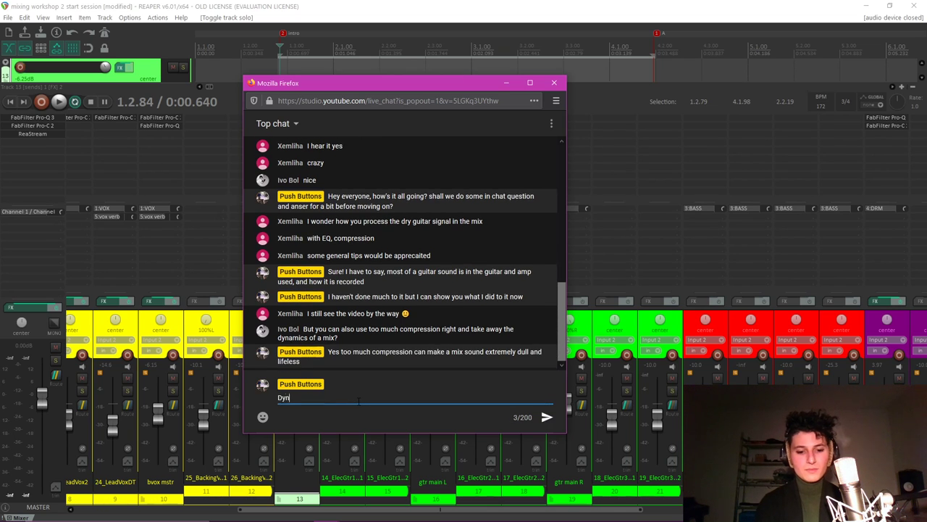
pyautogui.write('amic range is very importa')
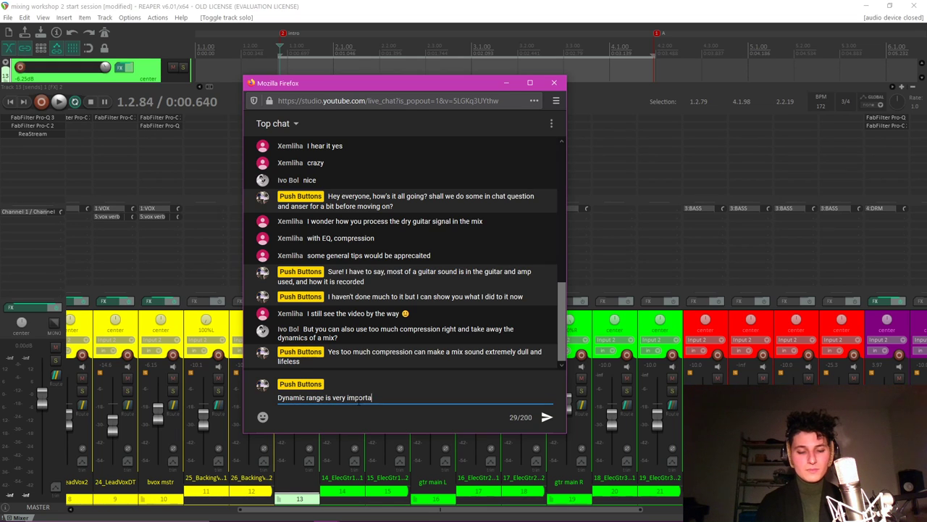
pyautogui.write('nt, but too many fluct')
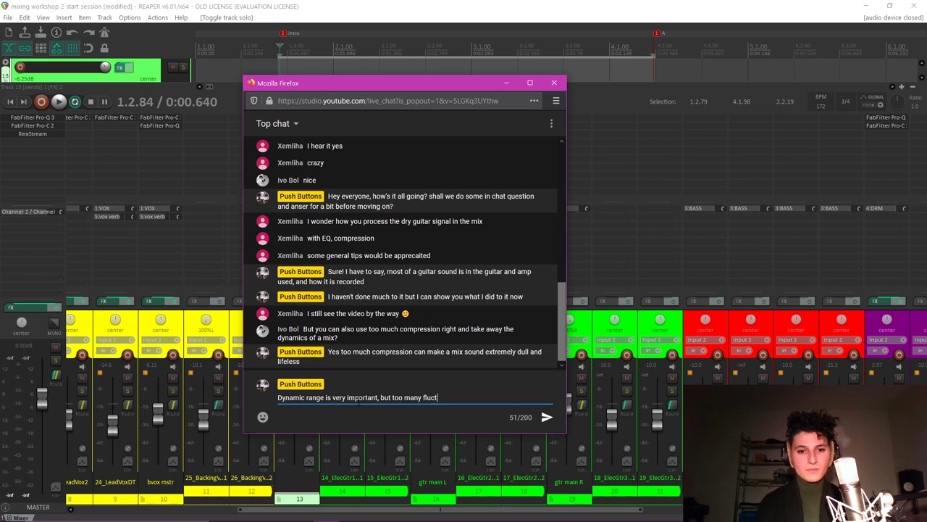
pyautogui.write('uations in dynamics can lead to ')
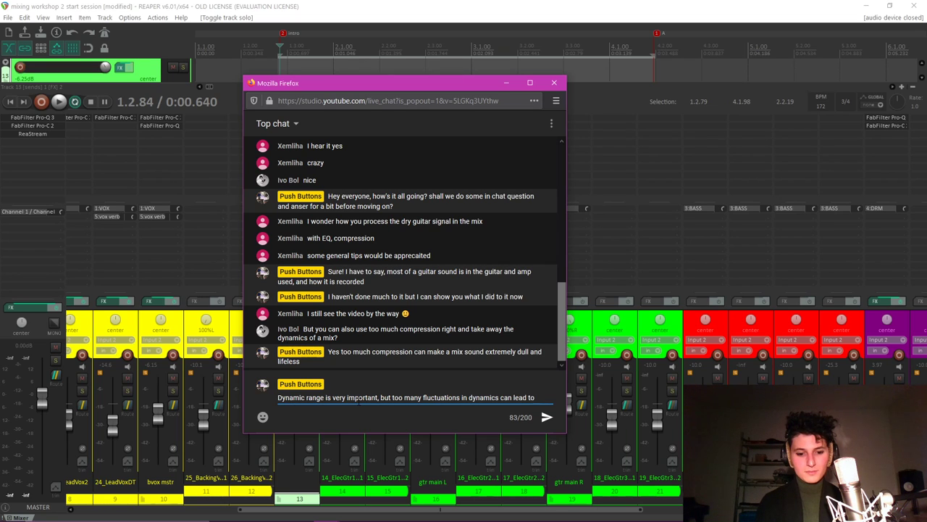
pyautogui.write('ear fatigue')
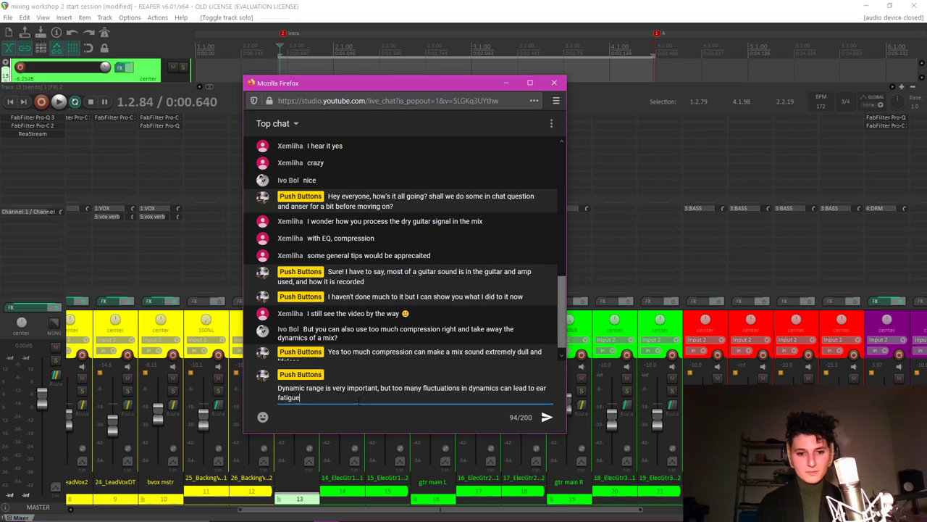
pyautogui.press('Return')
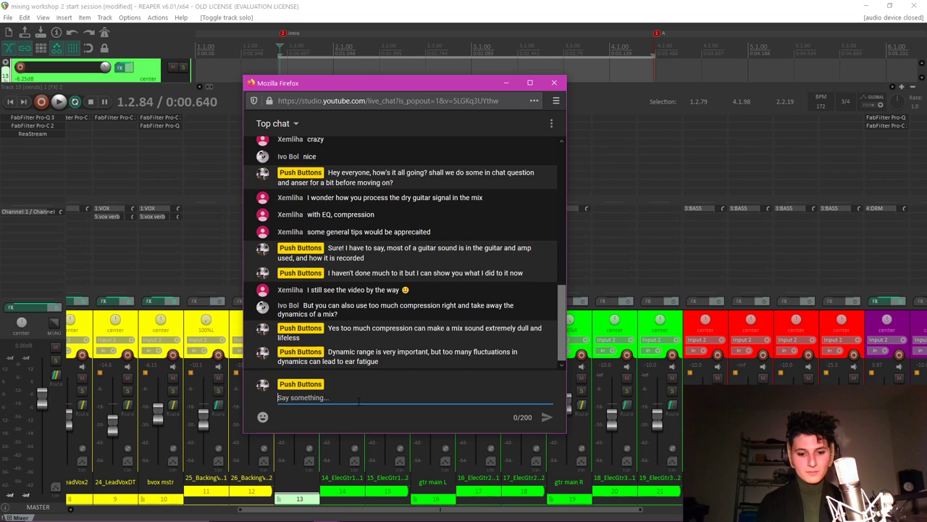
# Post the chat message "It's kinda weird coz too much compression=ear fatigue, and not enough compression=ear fatigue also hahaha".
pyautogui.write("It's kinda w")
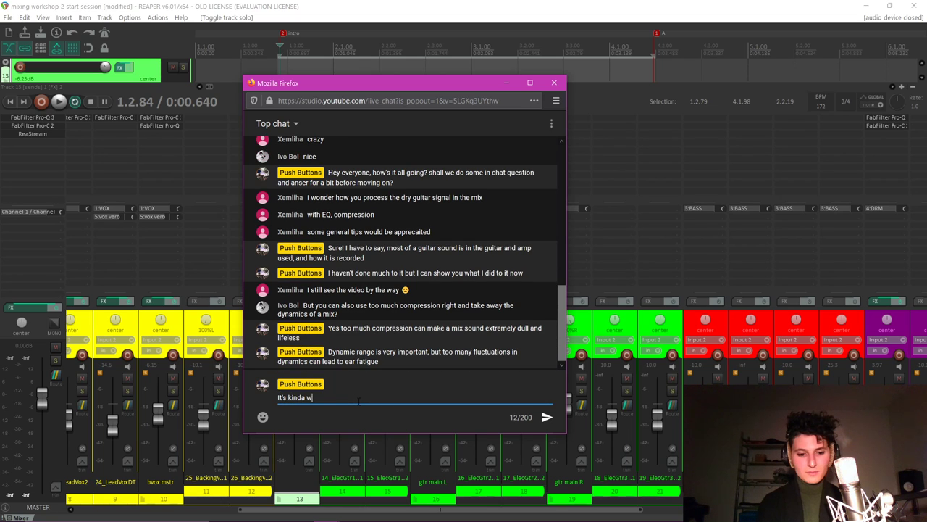
pyautogui.write('eird coz too much ')
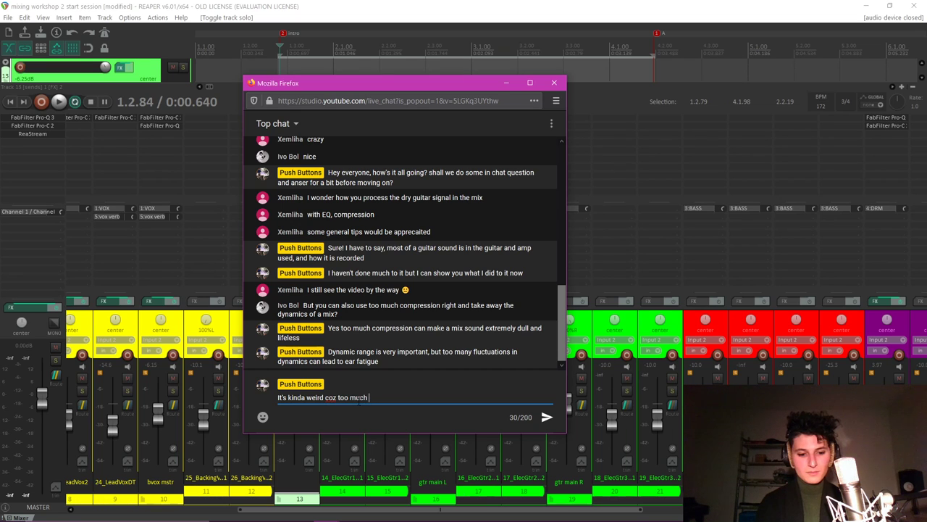
pyautogui.write('compression=')
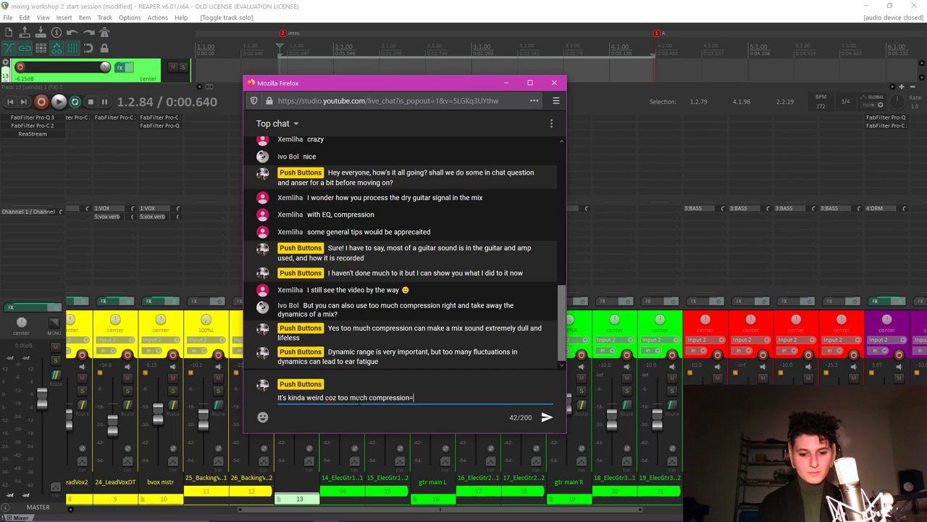
pyautogui.write('ear fatigue')
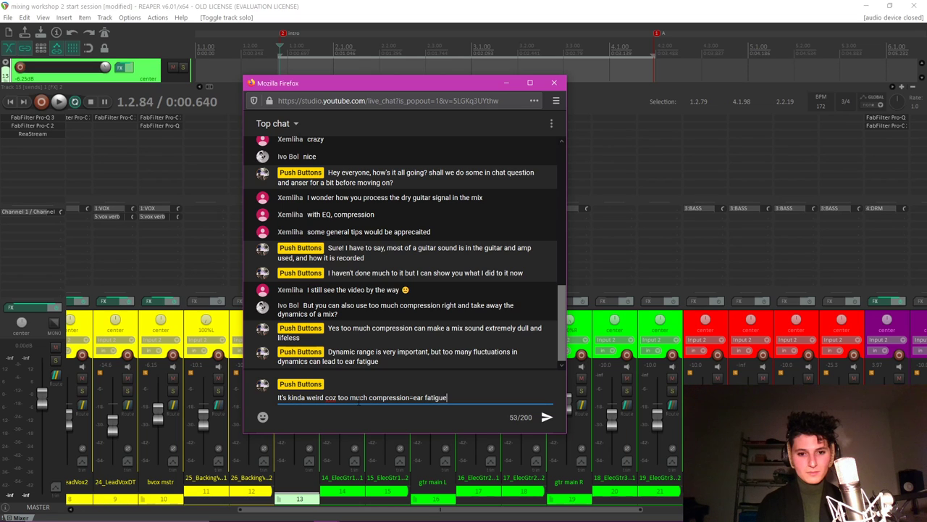
pyautogui.write(', and not enough compression=')
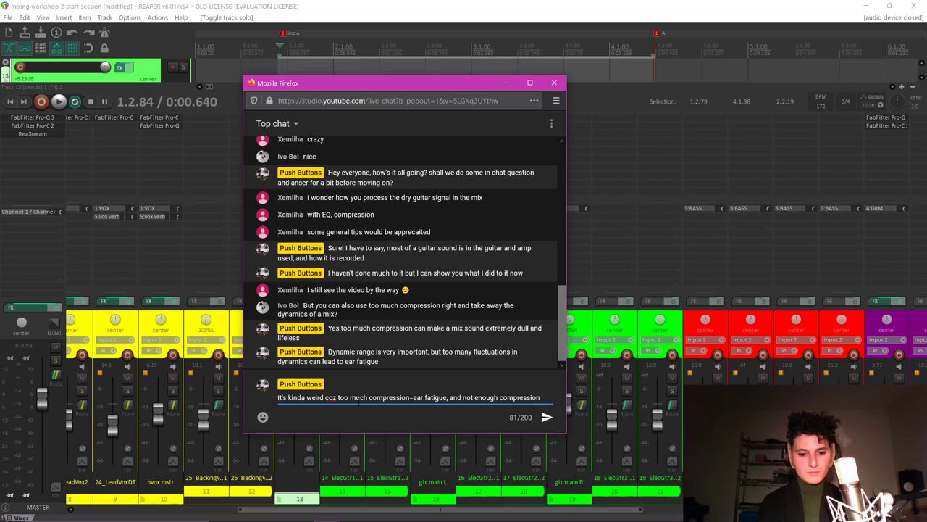
pyautogui.write('ear fatig')
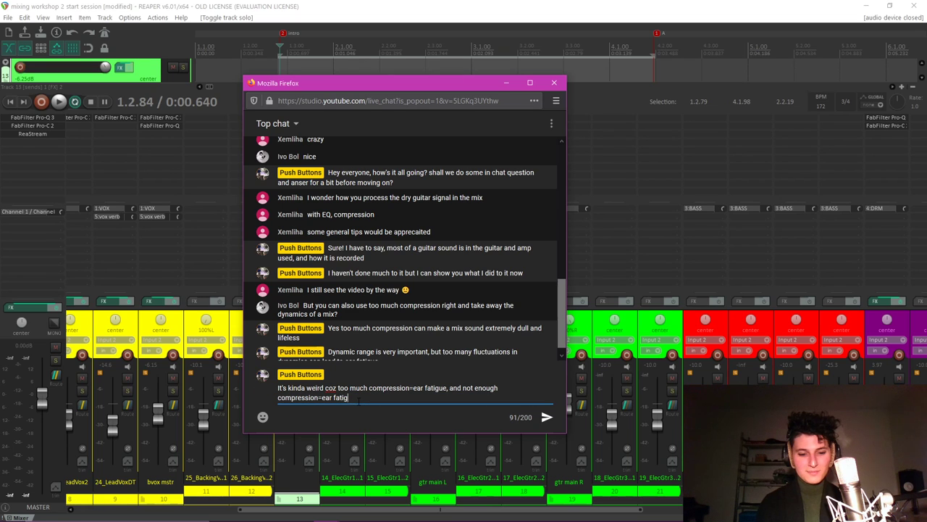
pyautogui.write('ue also hahaha')
pyautogui.press('Return')
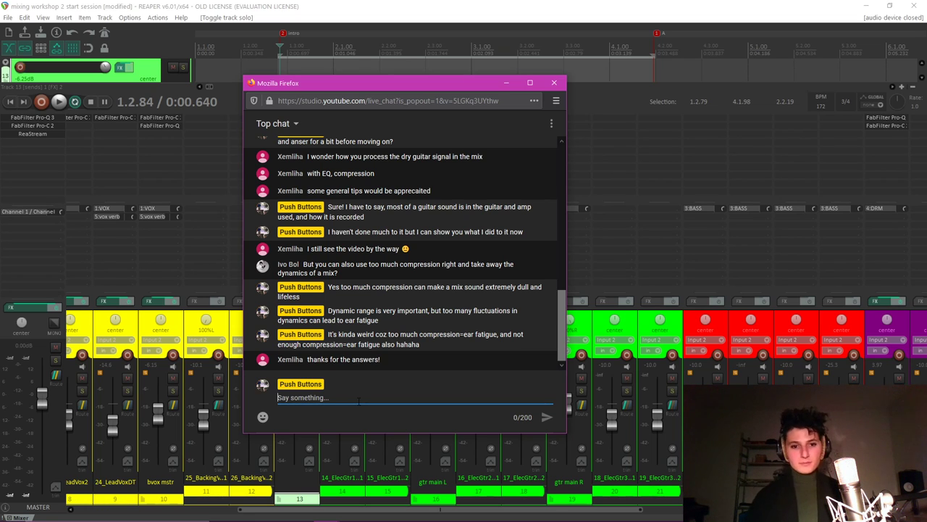
# Ask the viewers "Any other questions?" in the live chat.
pyautogui.write('An')
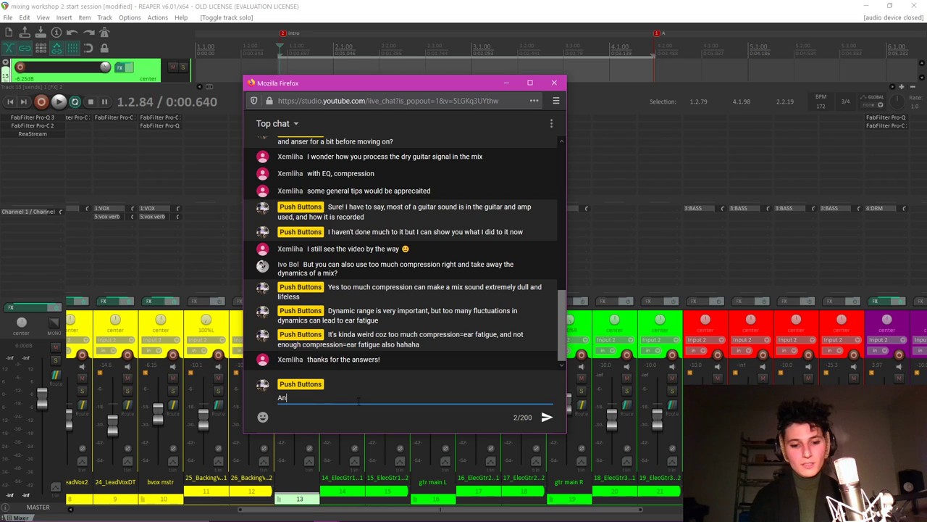
pyautogui.write('y other questions')
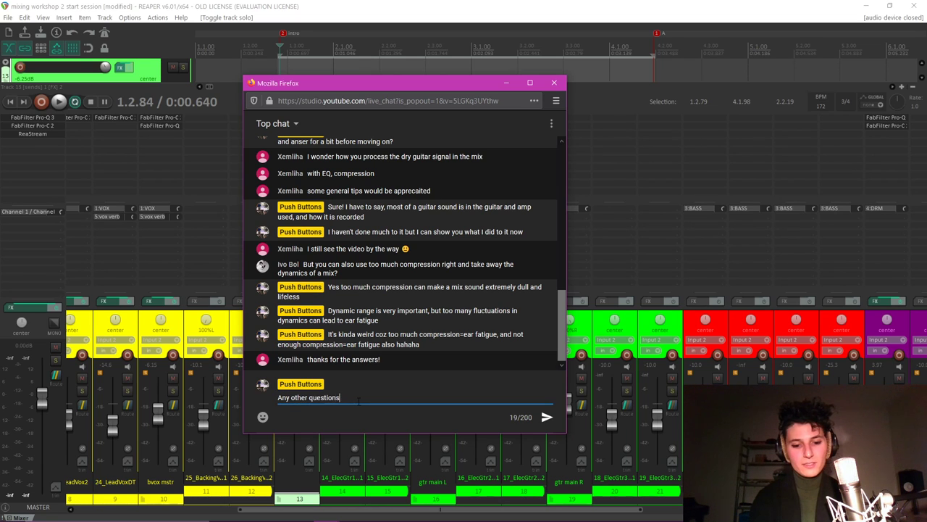
pyautogui.write('?')
pyautogui.press('Return')
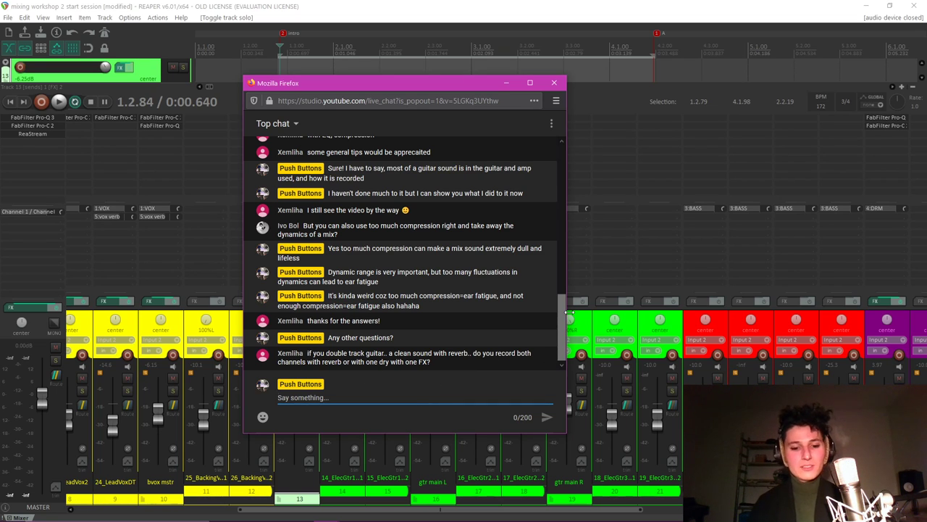
# Reply "Good question!" in the live chat to the viewer asking about double-tracking clean guitar with reverb.
pyautogui.write('Good questo')
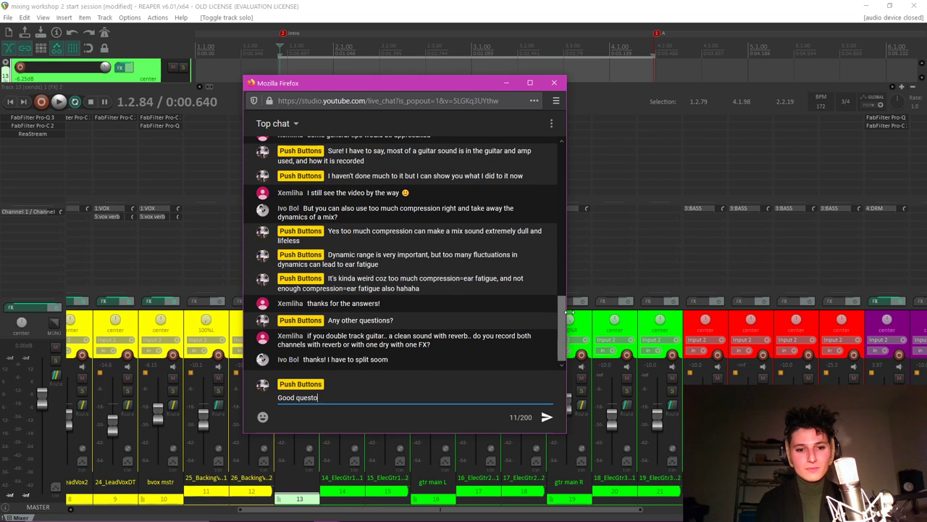
pyautogui.press('BackSpace')
pyautogui.write('ion!')
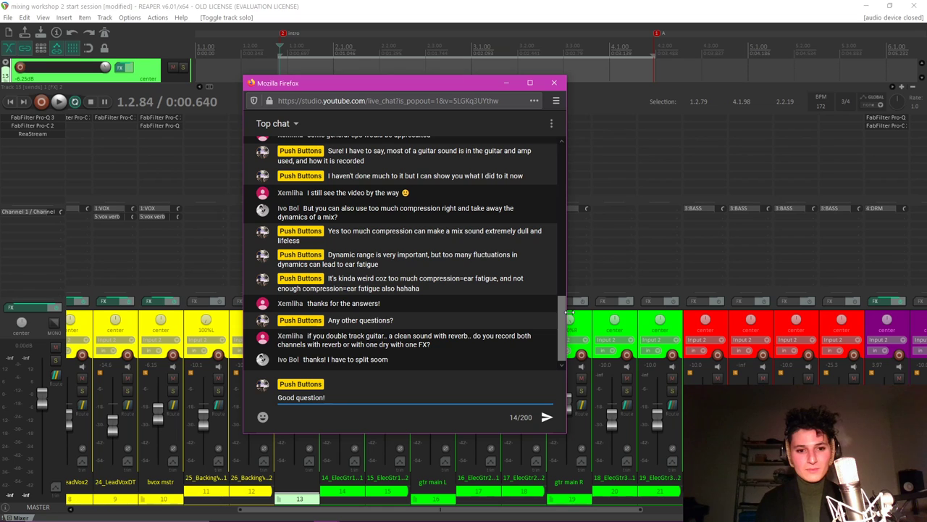
pyautogui.press('Return')
# Tell the departing viewer in the live chat that the rest of the stream will be uploaded at a later time and questions are welcome meanwhile.
pyautogui.write('Ok ivo, the t')
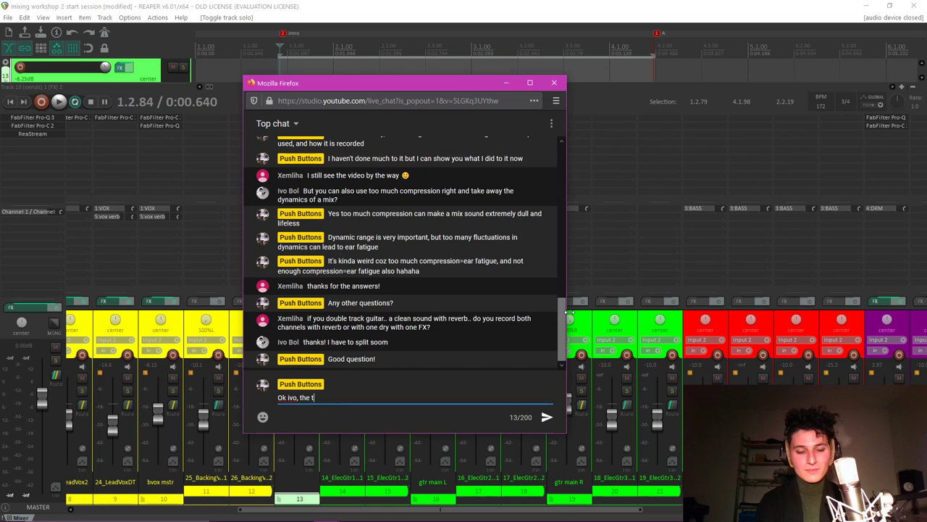
pyautogui.press('BackSpace')
pyautogui.write('rest of the stream ')
pyautogui.write('will be uploaded')
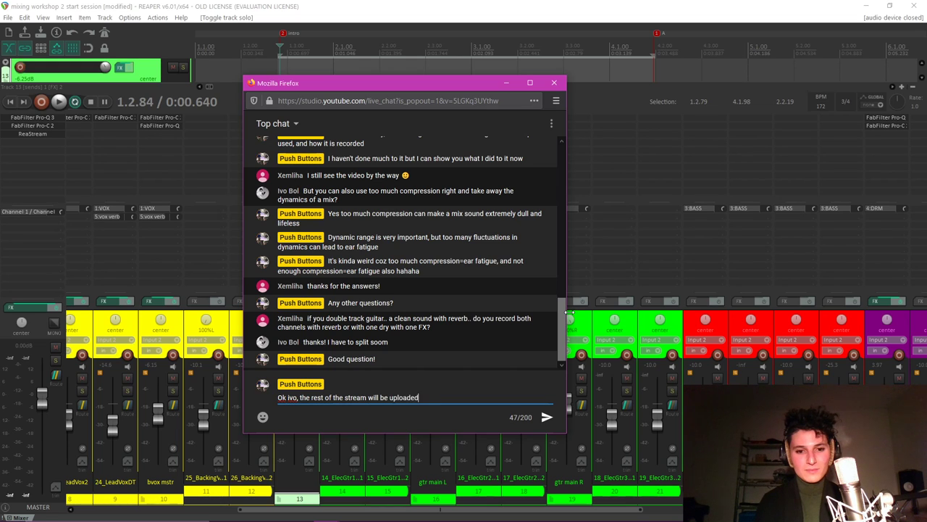
pyautogui.write(' at a later time. I')
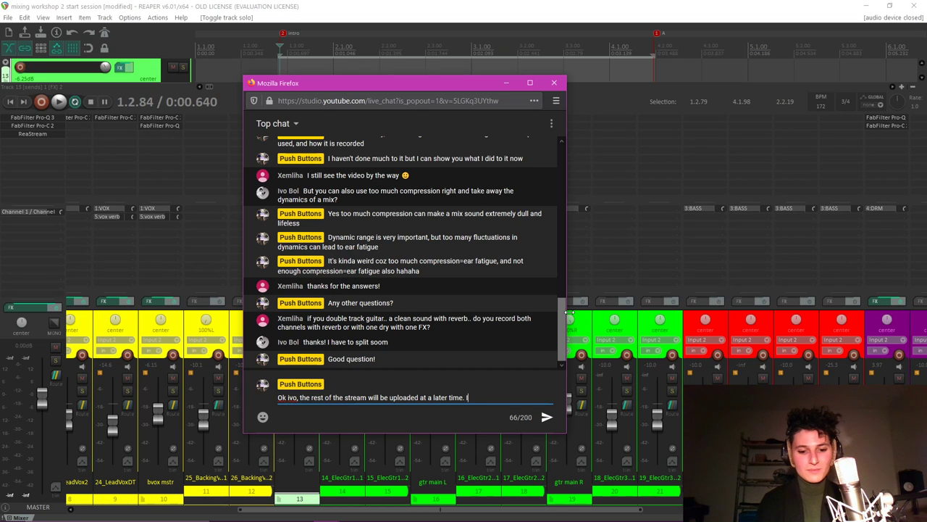
pyautogui.write('n the meantime you ')
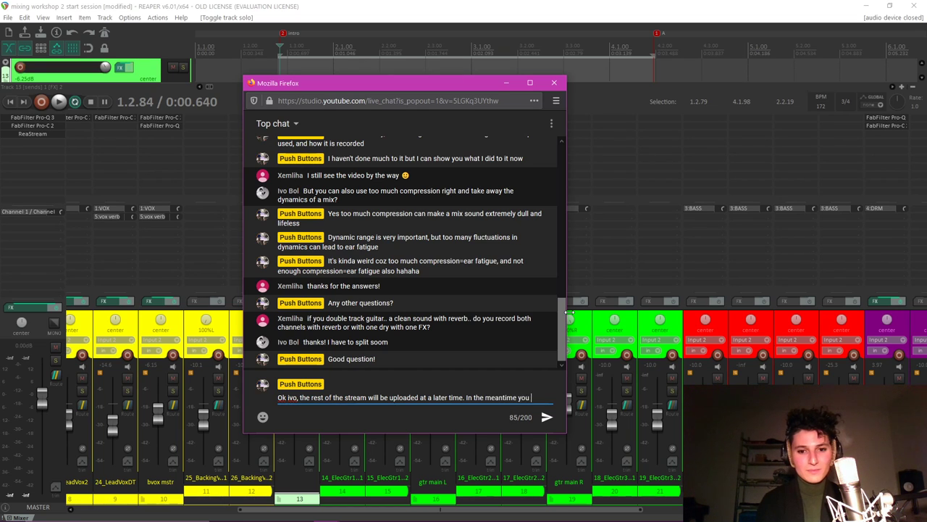
pyautogui.write('can ask away!')
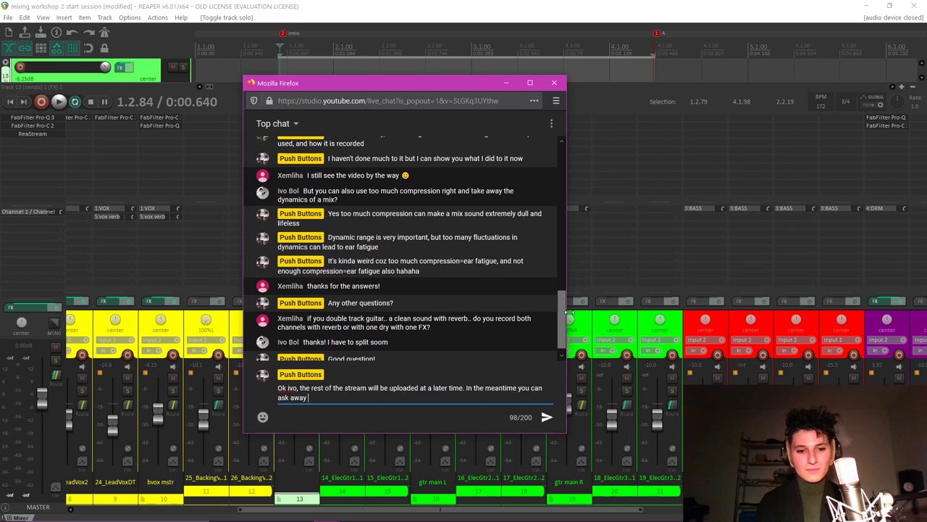
pyautogui.press('Return')
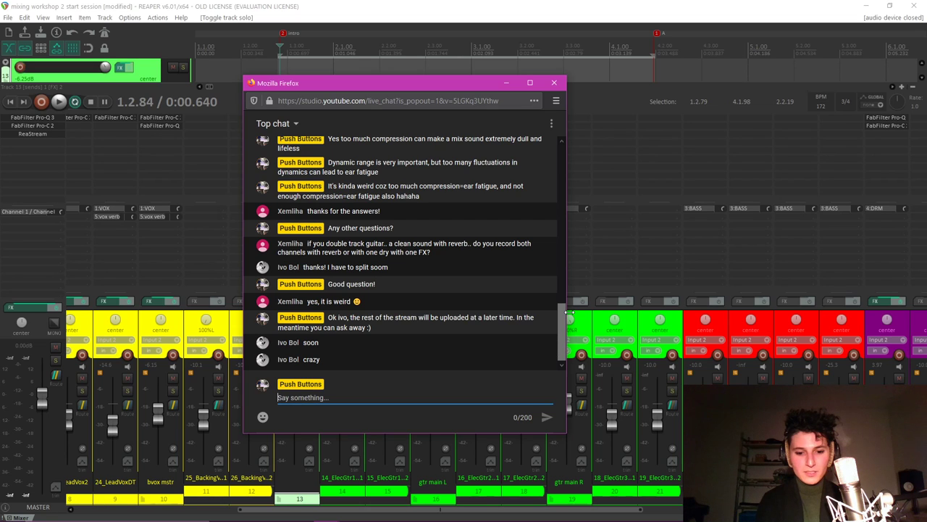
# Post the chat message "I mean the stream will be uploaded in it's entirety in full quality to our youtube".
pyautogui.write('I mean the str')
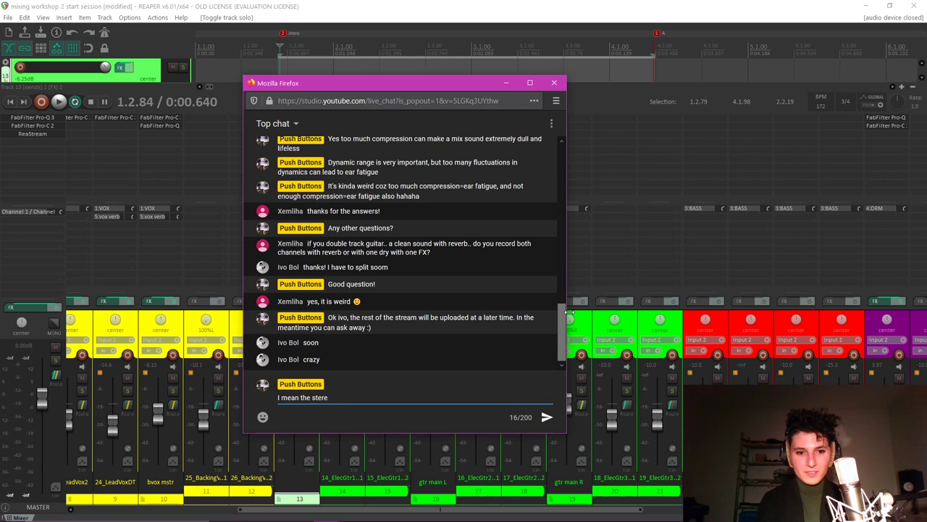
pyautogui.write('eam will be upl')
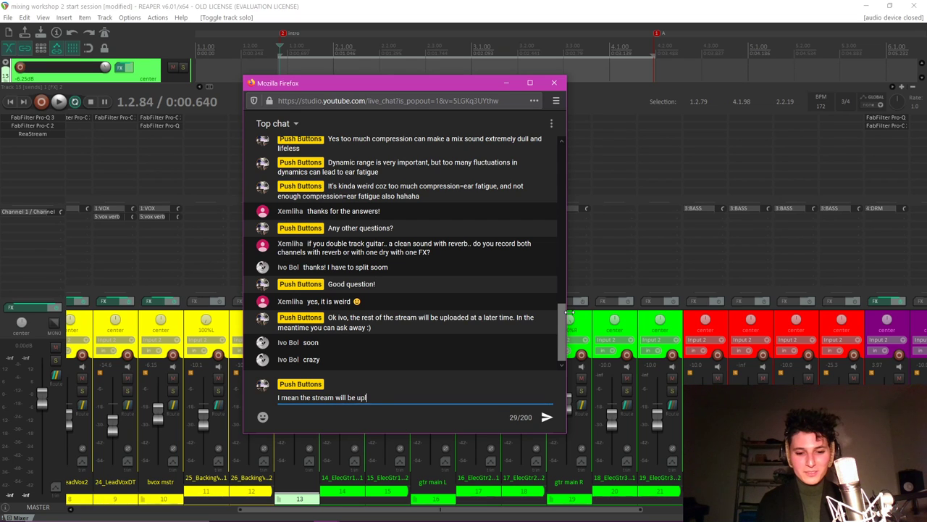
pyautogui.write("oaded in it's entirel")
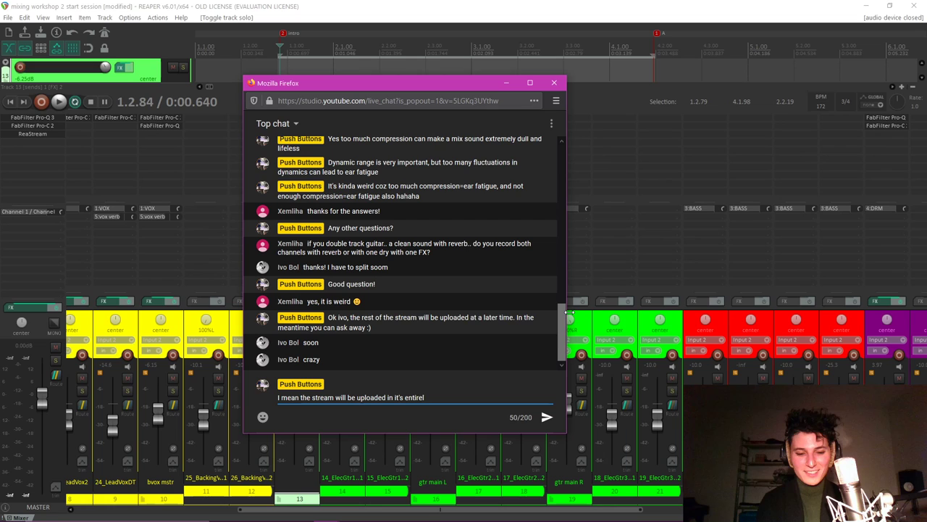
pyautogui.press('BackSpace')
pyautogui.write('ety in')
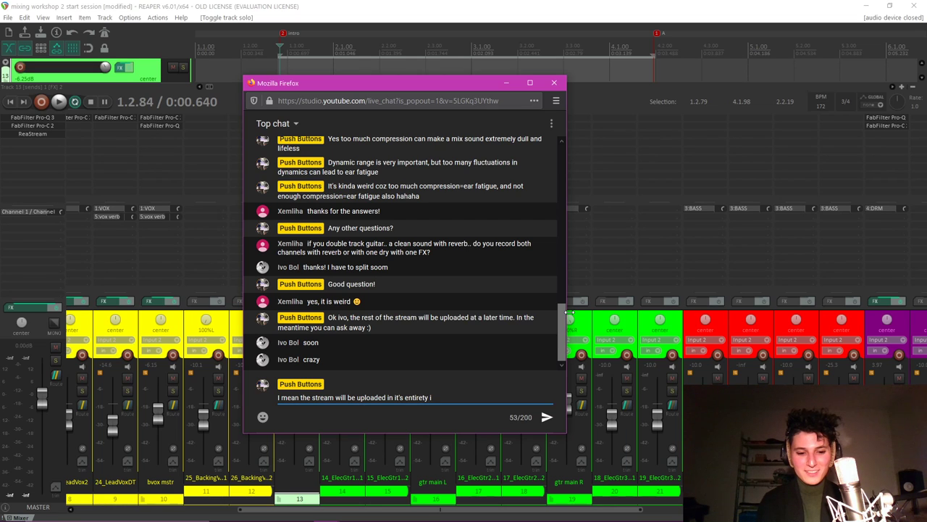
pyautogui.write(' full qualit')
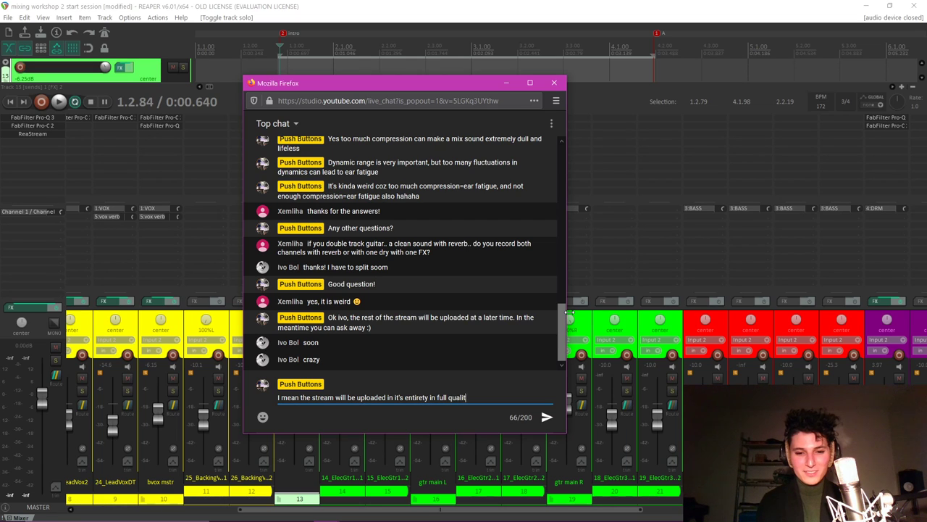
pyautogui.write('y to our yt')
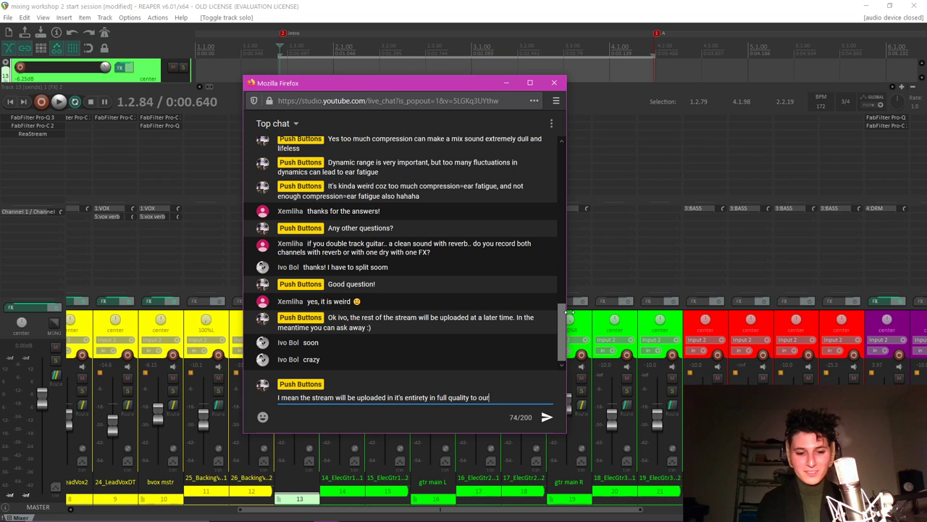
pyautogui.press('Return')
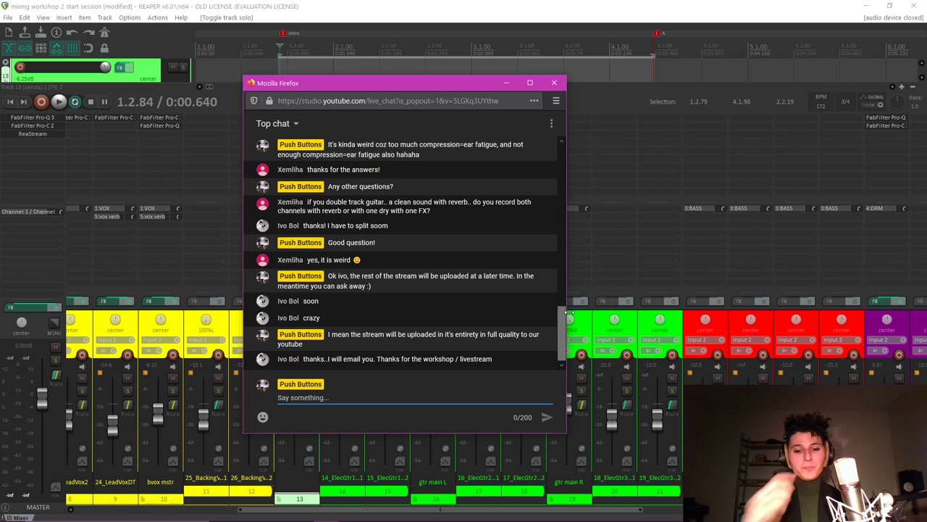
# Reply "<3" and "ok cool" to the viewers in the live chat.
pyautogui.write('<3')
pyautogui.press('Return')
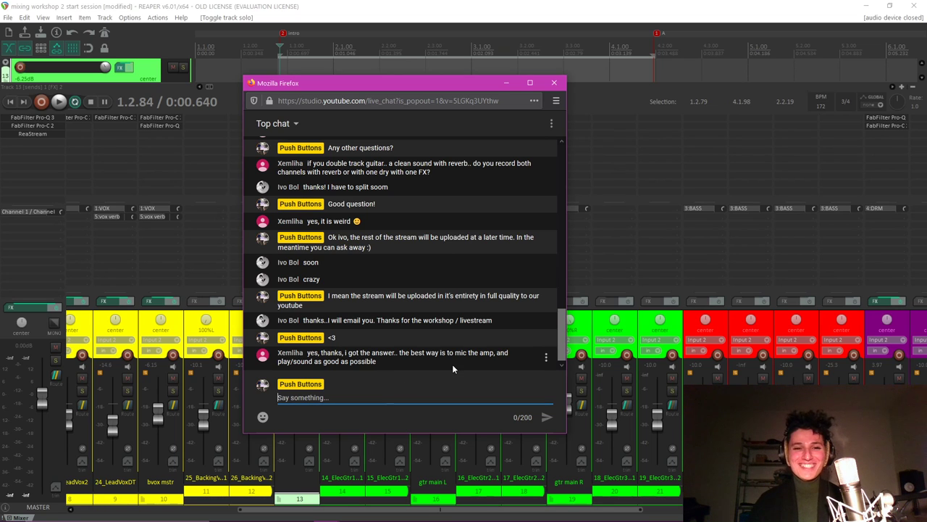
pyautogui.write('ok cool')
pyautogui.press('Return')
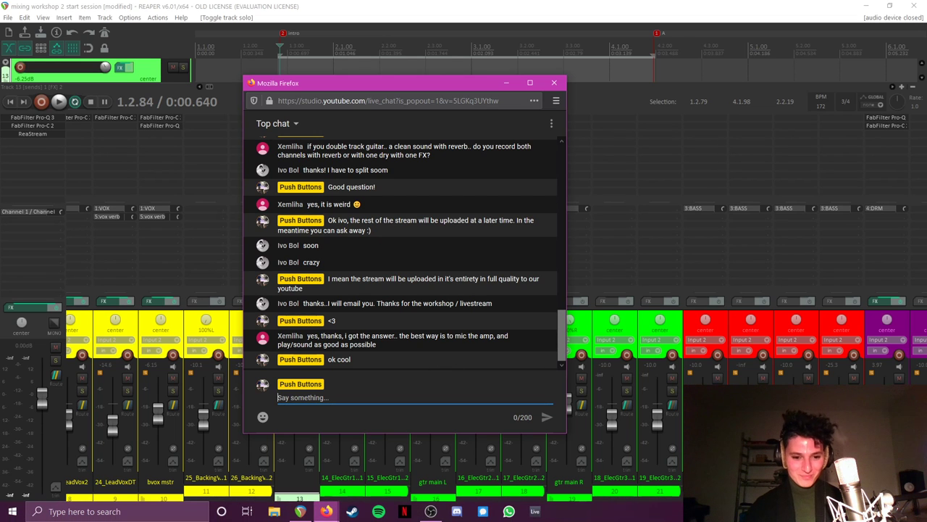
# Switch to the Google Slides presentation in Firefox and go past "Important modulation controls" to slide 30, "Saturation".
pyautogui.moveTo(326, 512)
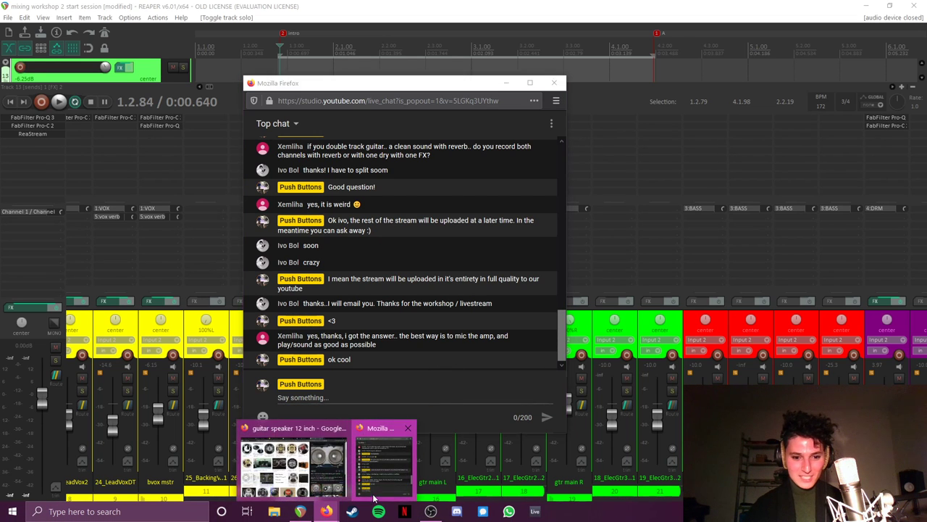
pyautogui.click(292, 457)
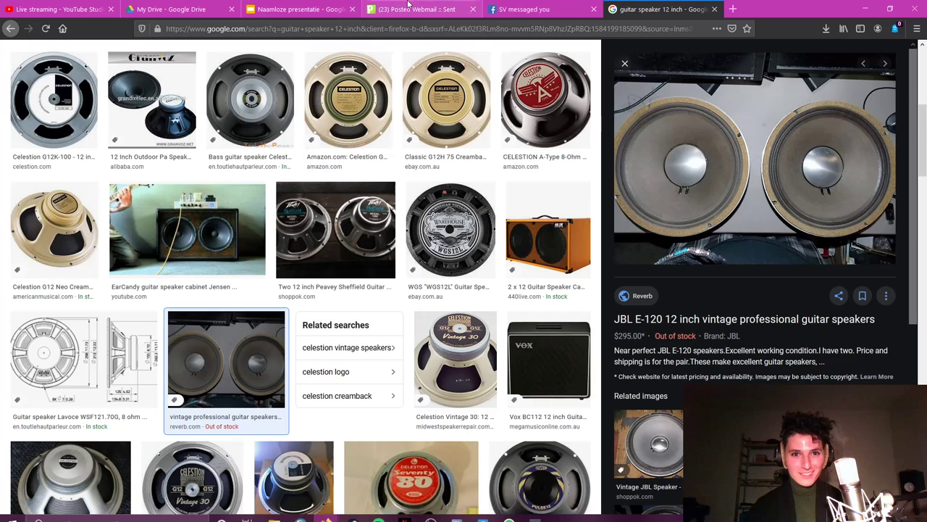
pyautogui.click(299, 8)
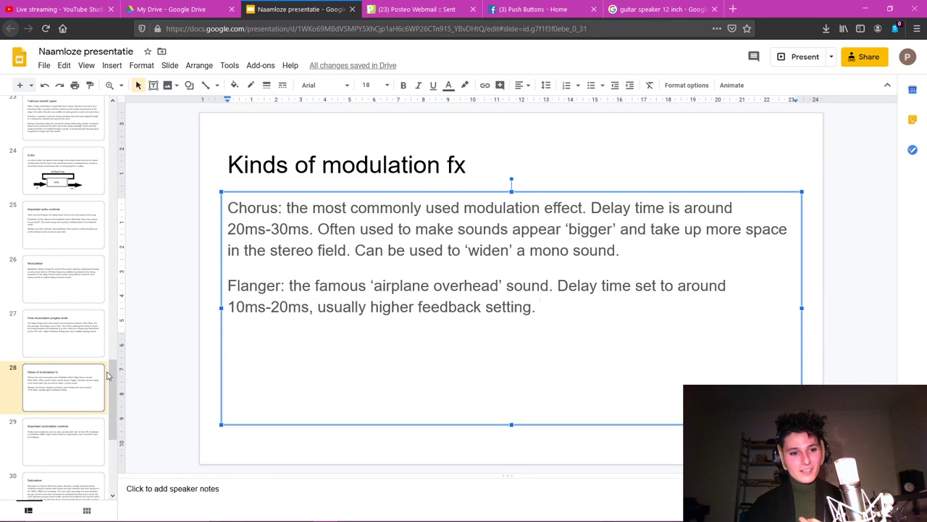
pyautogui.click(79, 433)
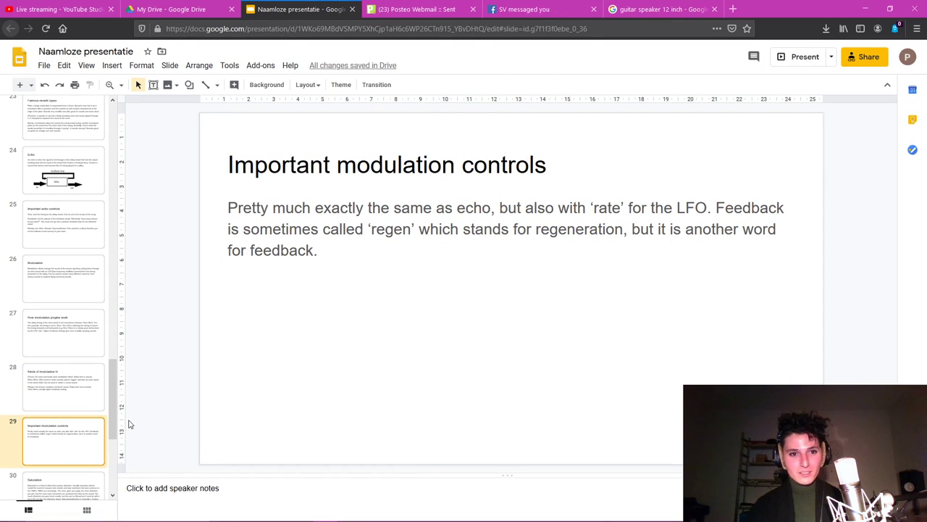
pyautogui.scroll(-3, 114, 402)
pyautogui.click(90, 276)
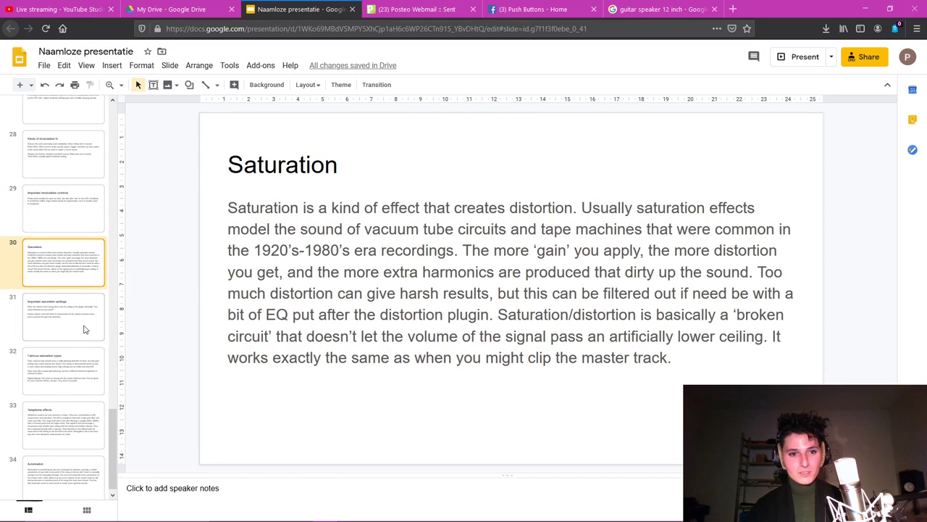
pyautogui.click(82, 201)
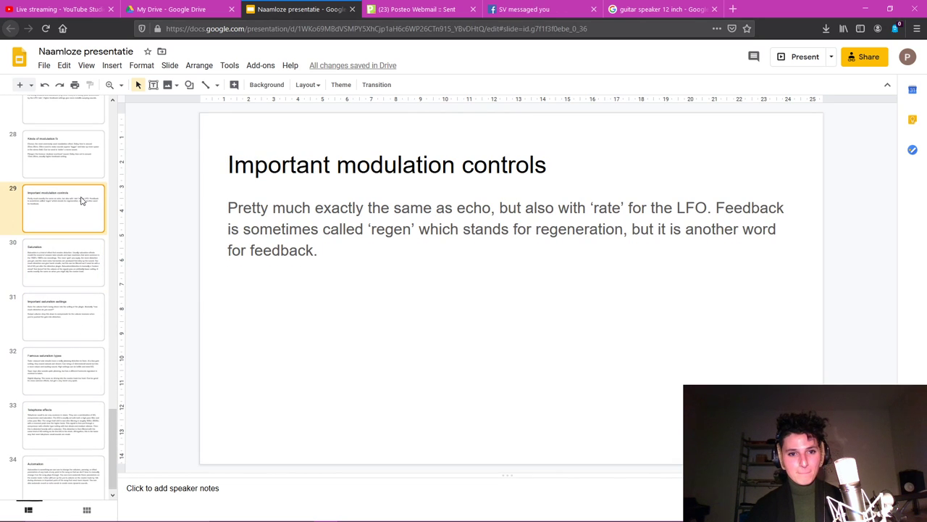
pyautogui.click(77, 267)
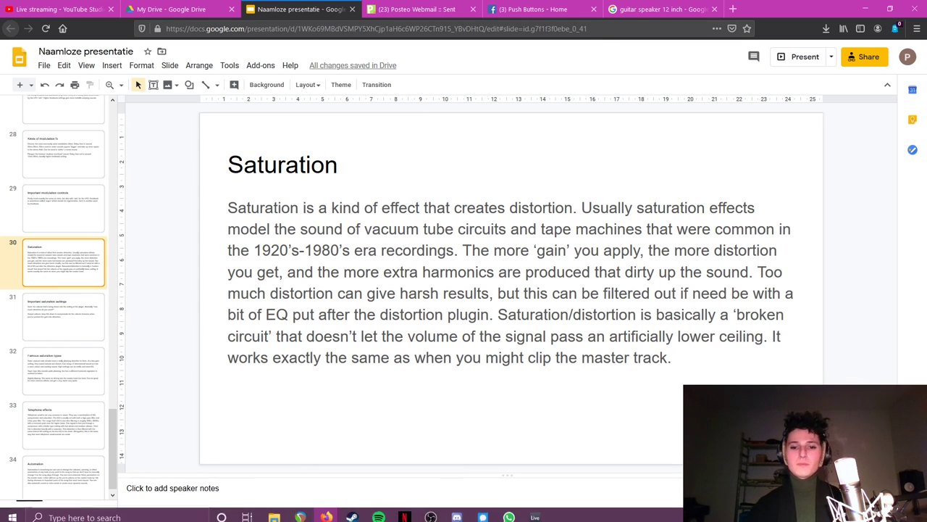
# Highlight the words "the distortion plugin" in the Saturation slide's text, and clear the highlight again.
pyautogui.moveTo(379, 513)
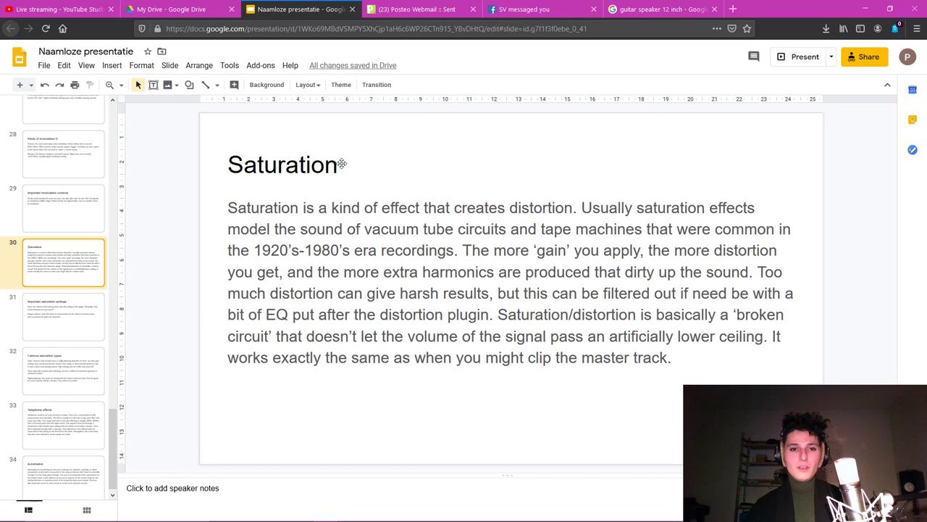
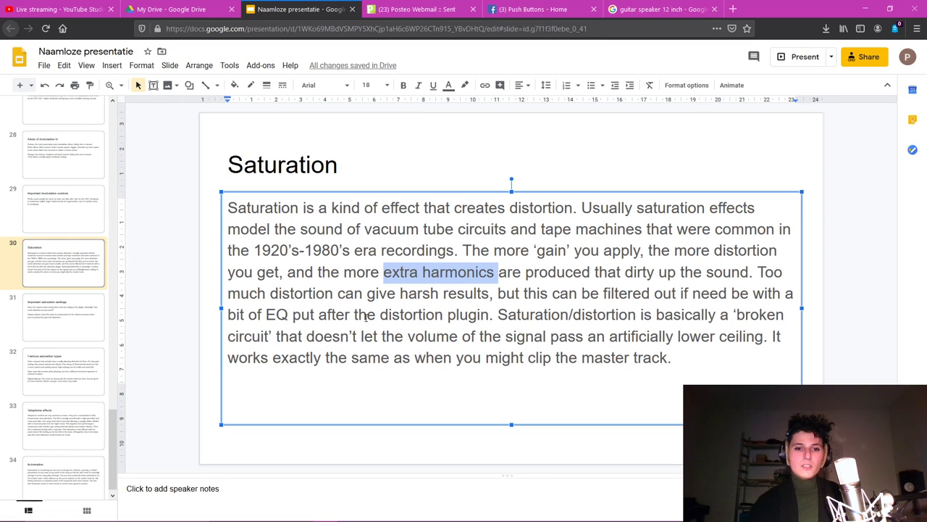
pyautogui.moveTo(489, 317); pyautogui.dragTo(354, 317)
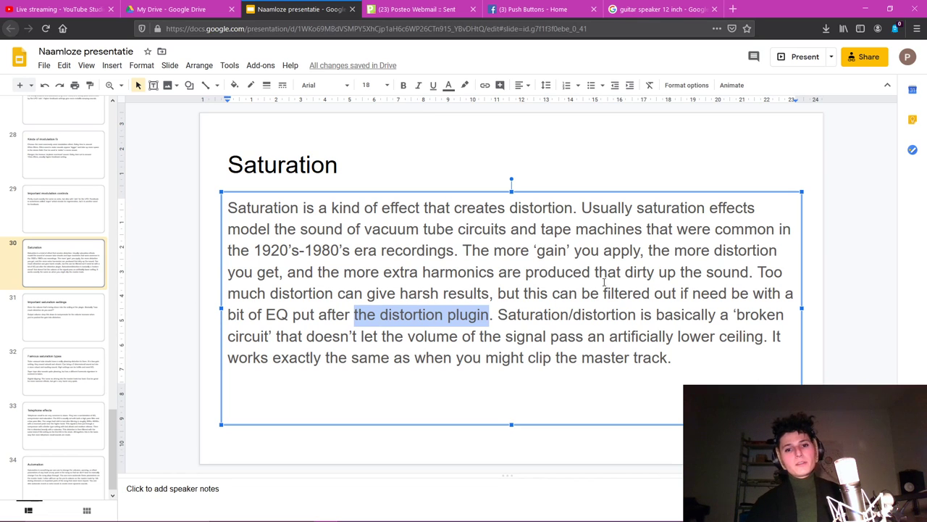
pyautogui.click(492, 312)
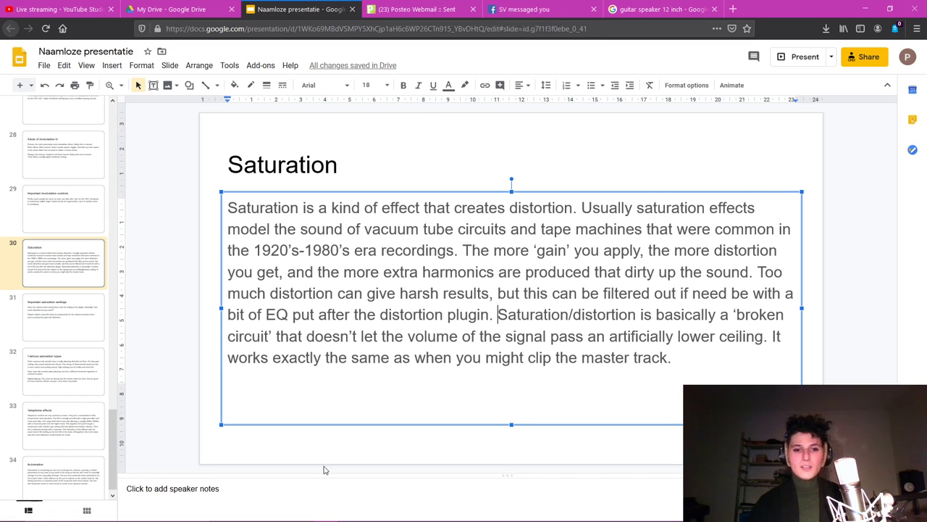
# Switch to REAPER, play the session, show the first mixer tracks and clear the time selection.
pyautogui.click(302, 511)
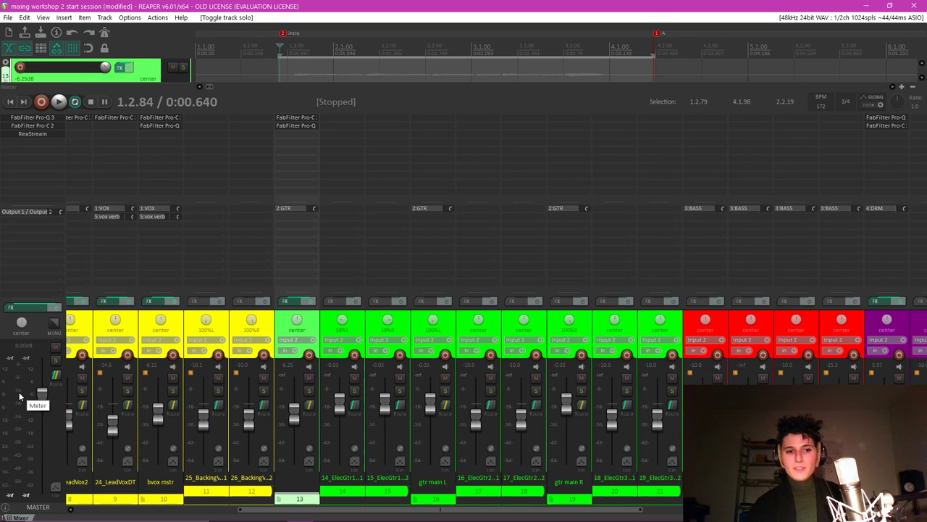
pyautogui.click(35, 326)
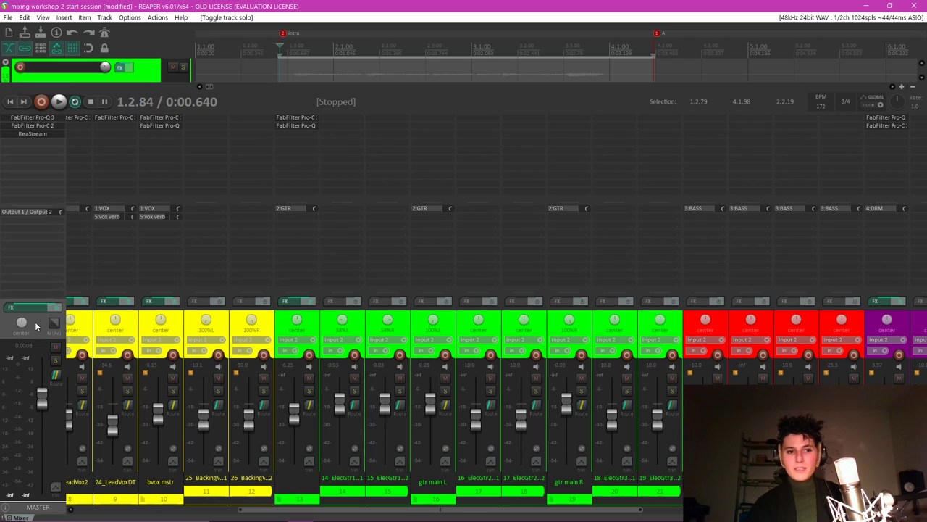
pyautogui.press('space')
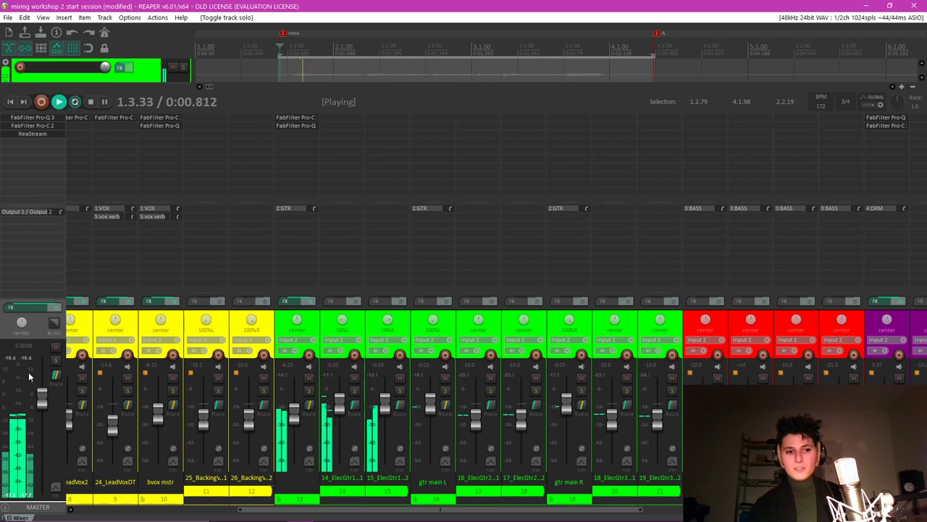
pyautogui.moveTo(348, 509); pyautogui.dragTo(187, 502)
pyautogui.press('Escape')
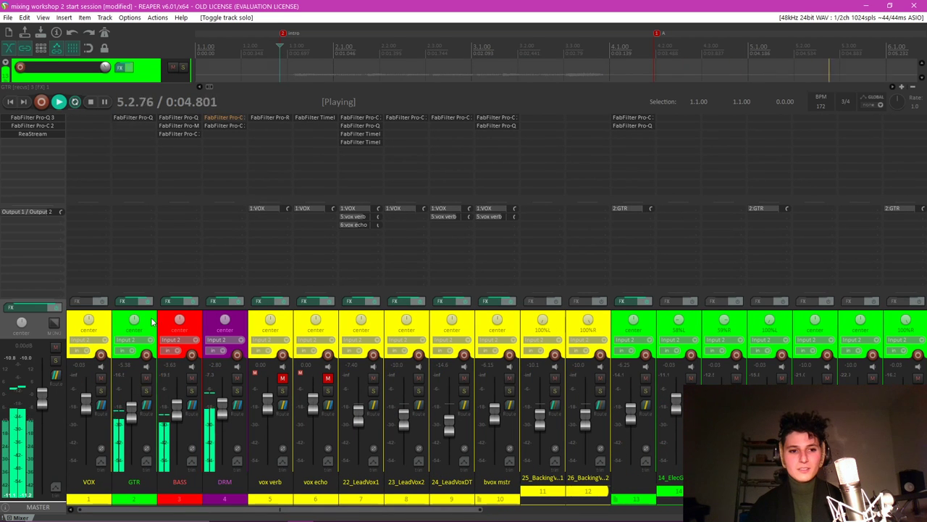
# Push the master volume into clipping during playback, return it to 0.00 dB, reset the master peak meter and stop playback.
pyautogui.click(152, 321)
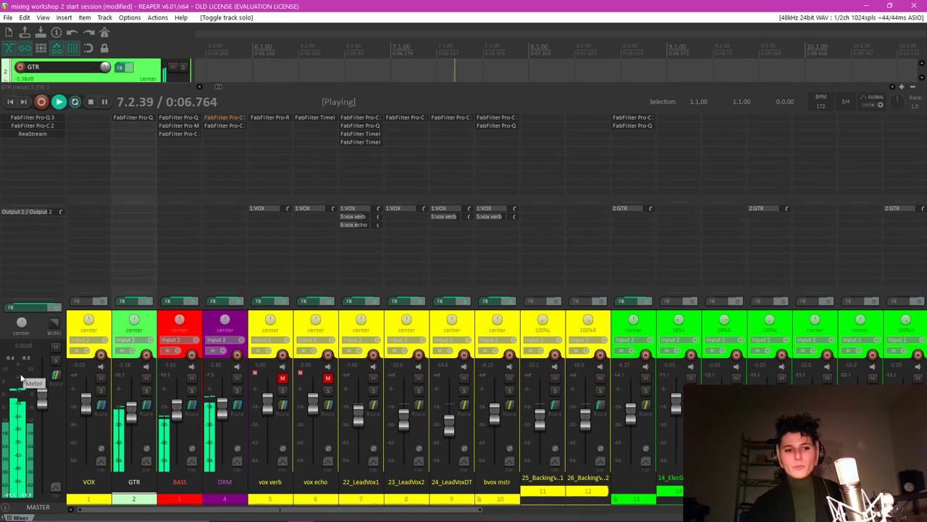
pyautogui.moveTo(41, 397)
pyautogui.mouseDown()
pyautogui.moveTo(40, 365)
pyautogui.moveTo(40, 397)
pyautogui.mouseUp()
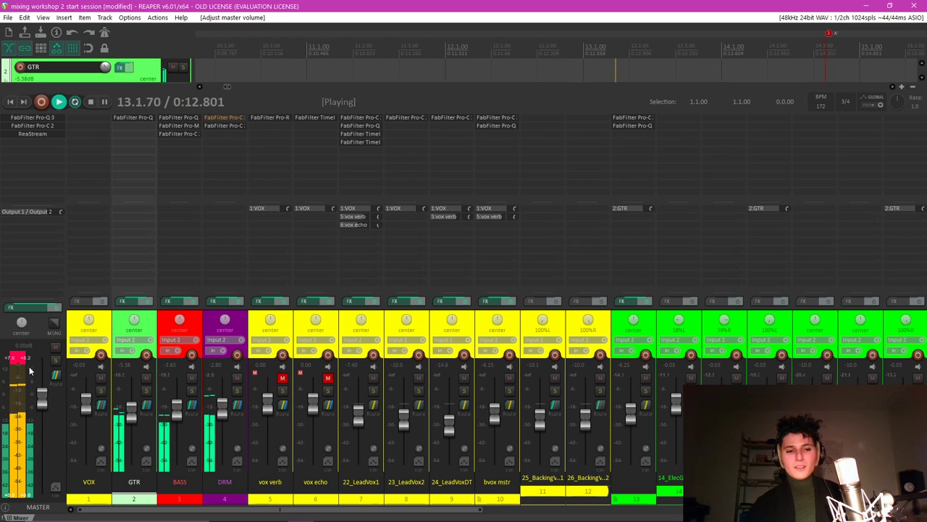
pyautogui.click(21, 358)
pyautogui.press('space')
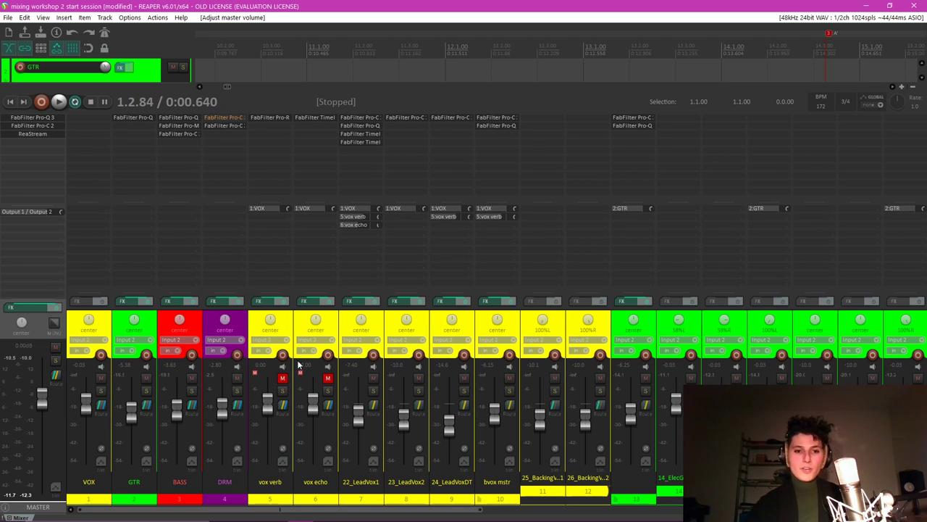
# Review the Saturation slide in the Firefox presentation once more and return to the REAPER mixer.
pyautogui.click(326, 511)
pyautogui.click(417, 453)
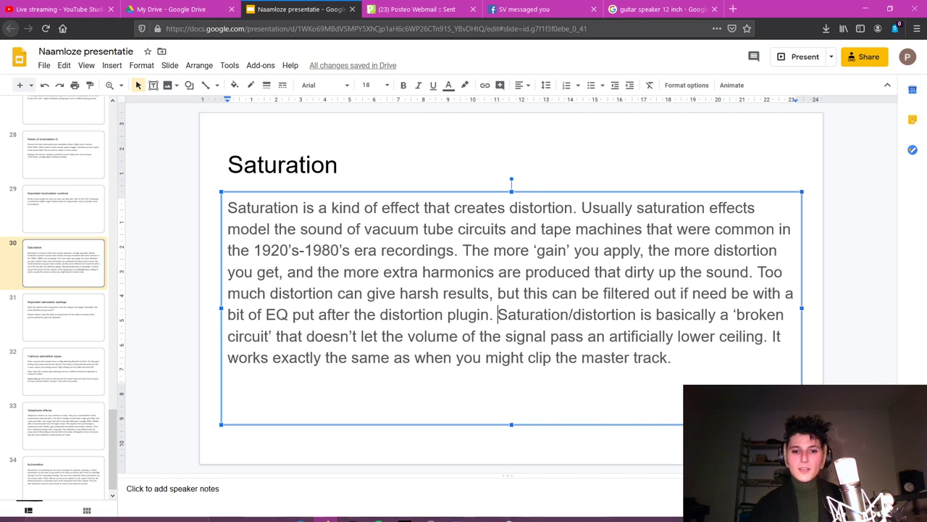
pyautogui.click(300, 510)
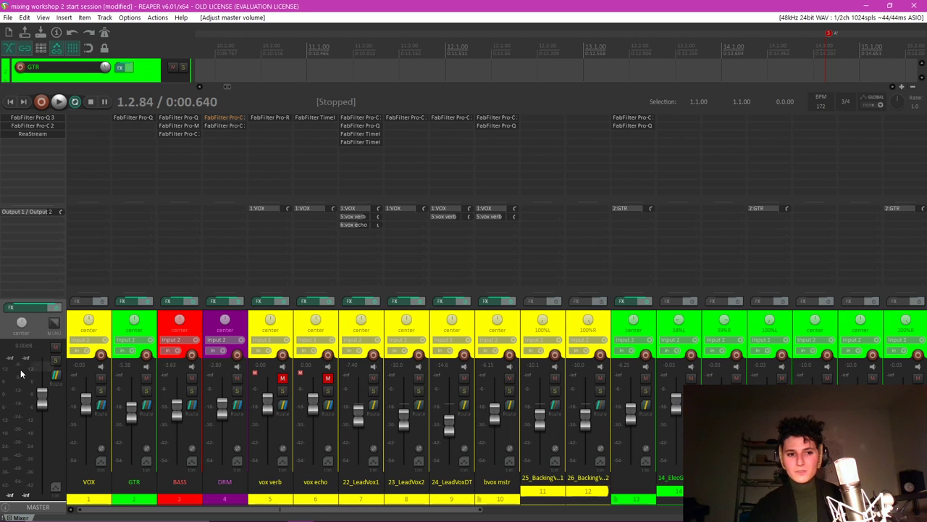
# Solo the DRM track in the mixer and start playback to hear the drums alone.
pyautogui.click(164, 327)
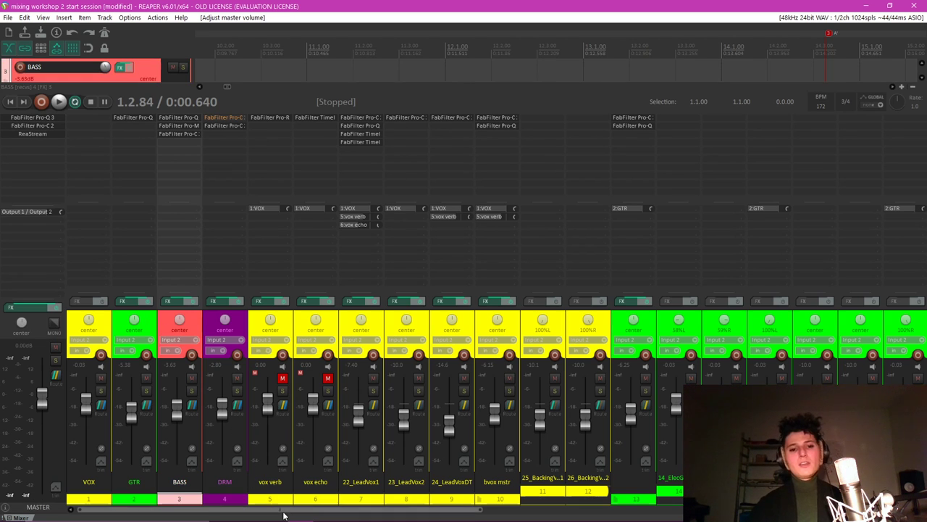
pyautogui.click(209, 324)
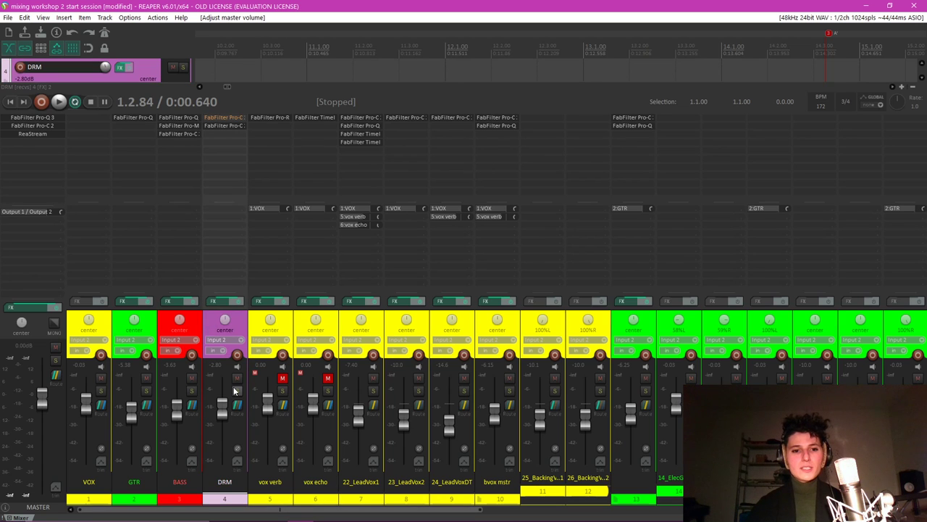
pyautogui.click(237, 391)
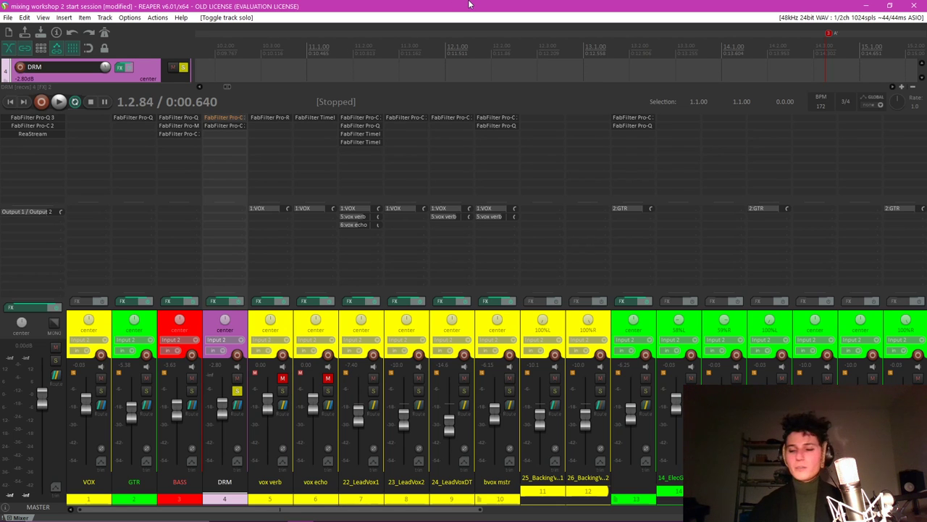
pyautogui.click(199, 326)
pyautogui.click(211, 326)
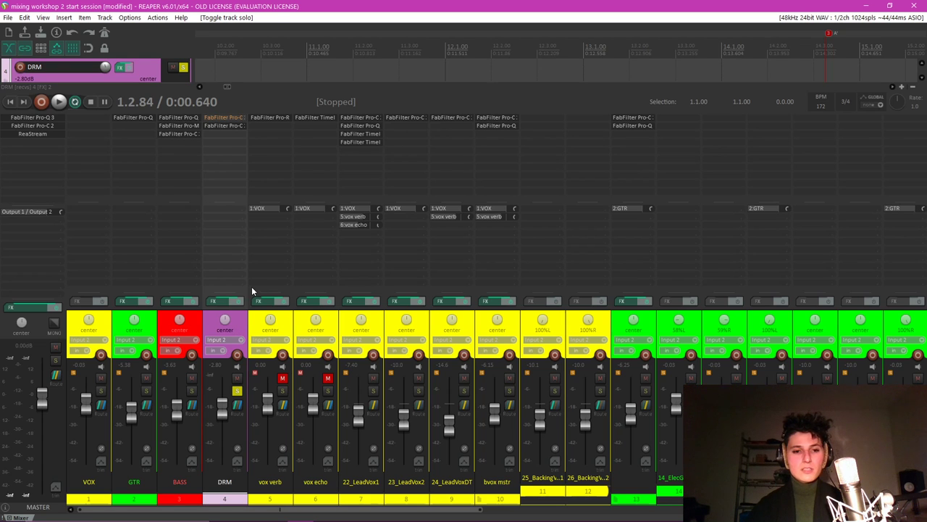
pyautogui.press('space')
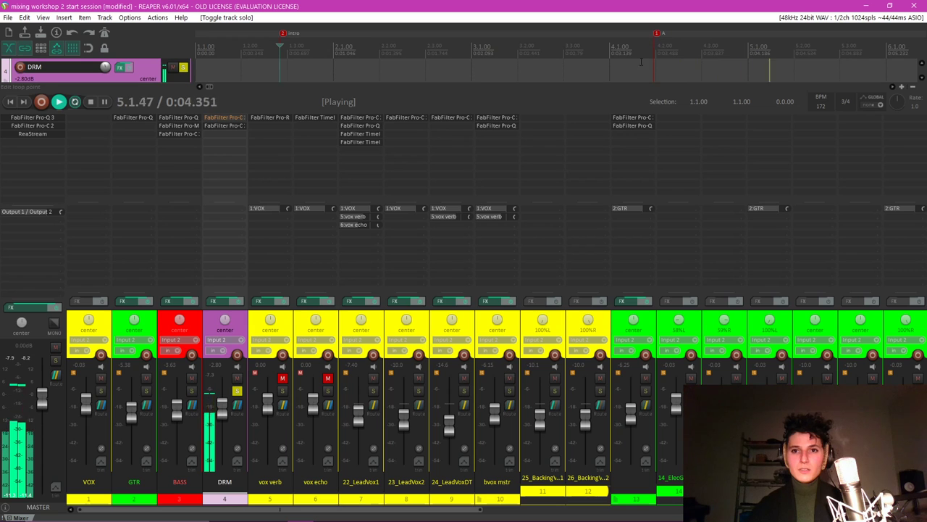
# Add the FabFilter Saturn plugin as a new insert effect on the DRM track.
pyautogui.doubleClick(216, 164)
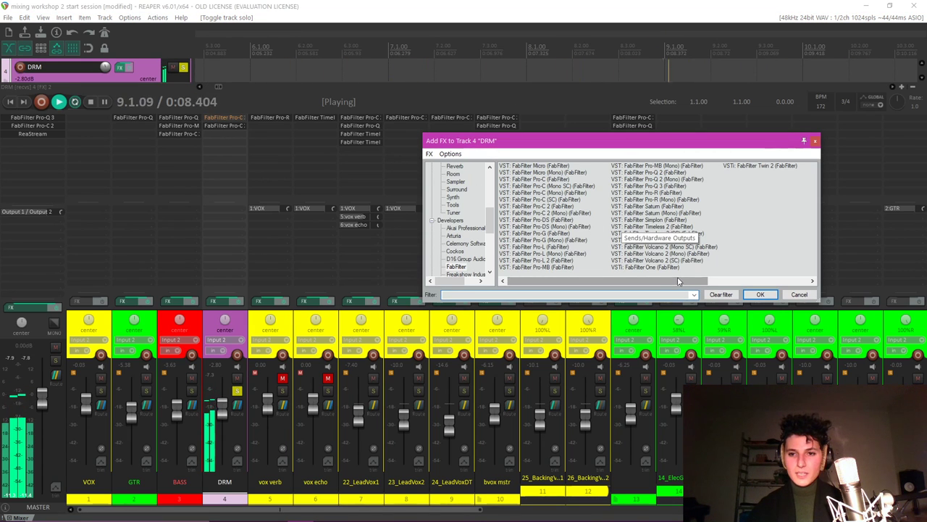
pyautogui.moveTo(667, 147); pyautogui.dragTo(534, 140)
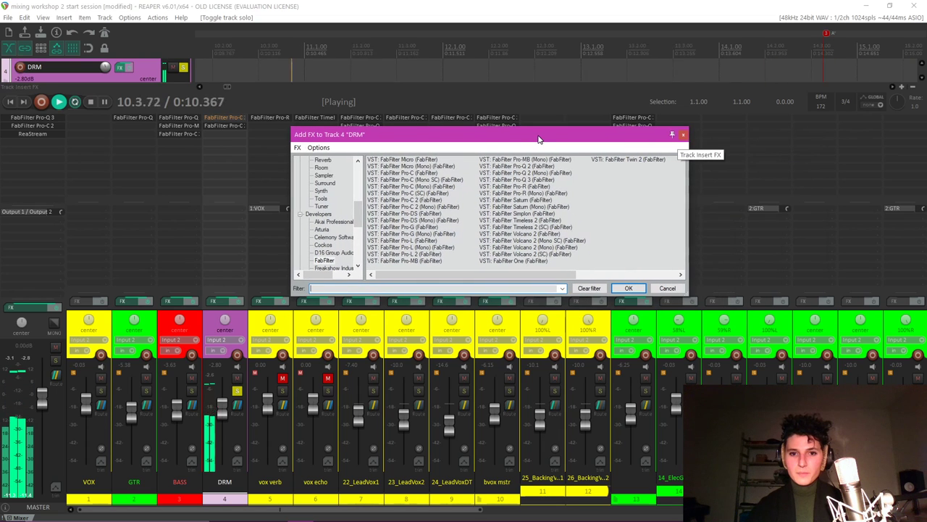
pyautogui.click(548, 201)
pyautogui.doubleClick(548, 201)
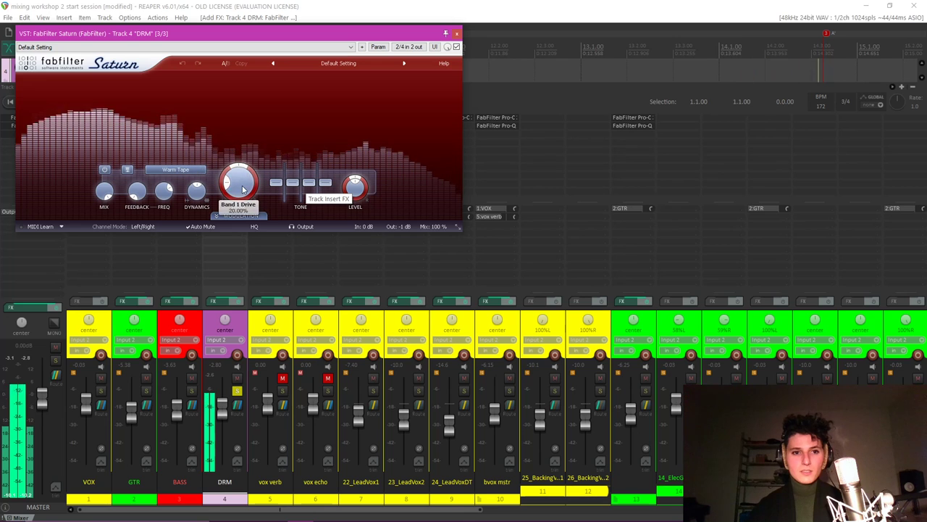
# Push Saturn's Band 1 Drive to 100% during drum playback, then stop the playback and lower the drive to 0%.
pyautogui.moveTo(236, 174); pyautogui.dragTo(252, 82)
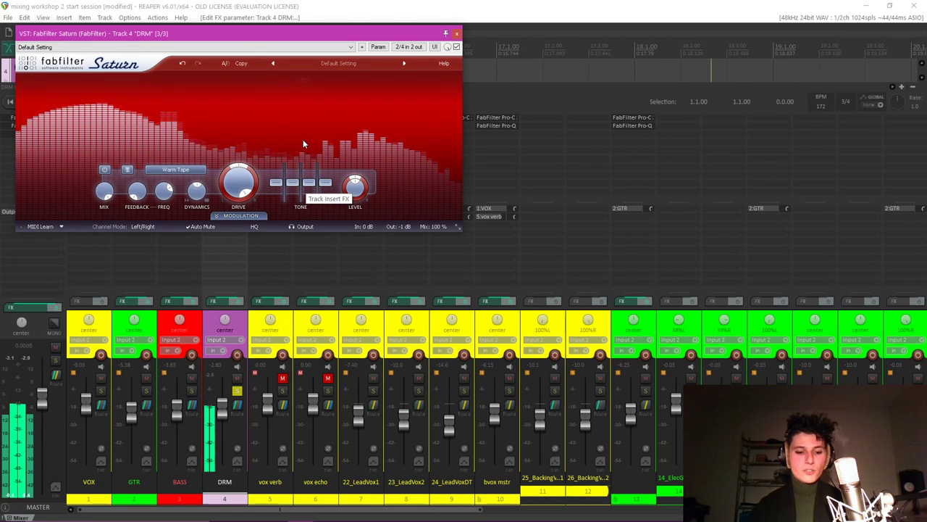
pyautogui.moveTo(235, 177)
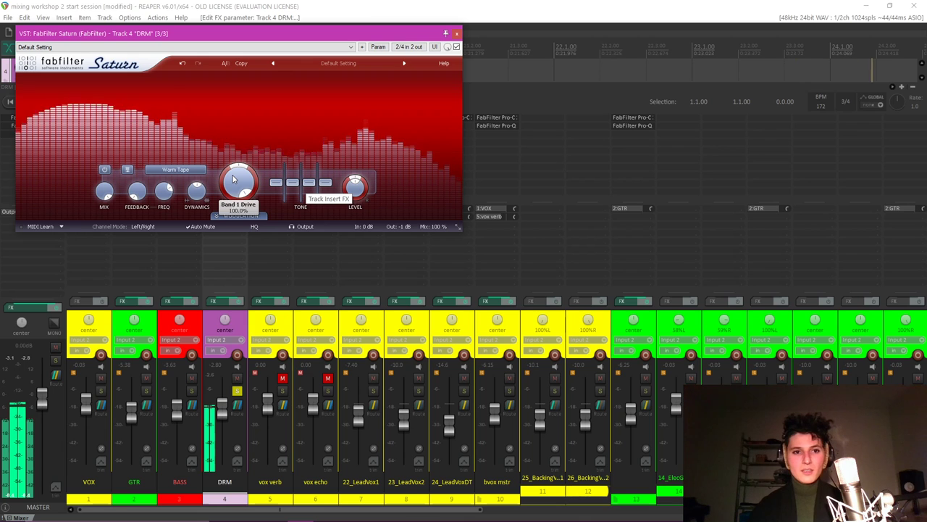
pyautogui.press('space')
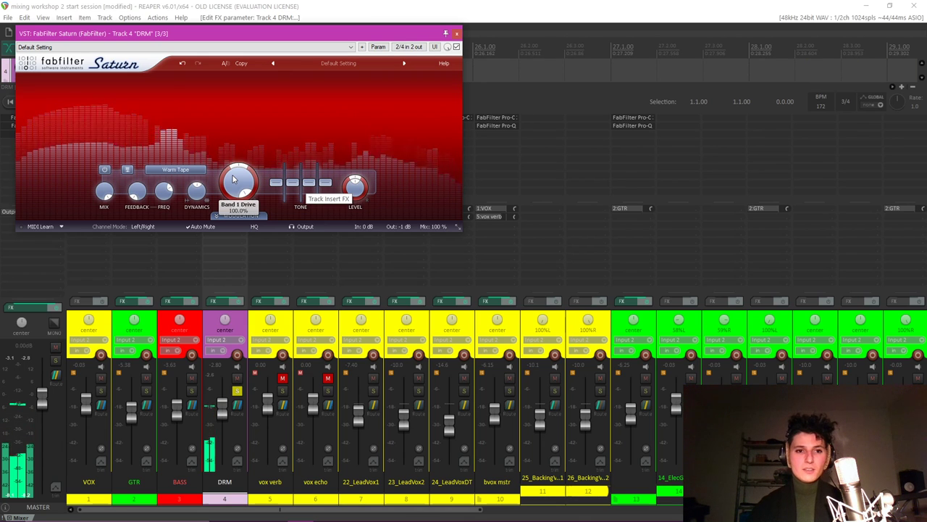
pyautogui.doubleClick(233, 179)
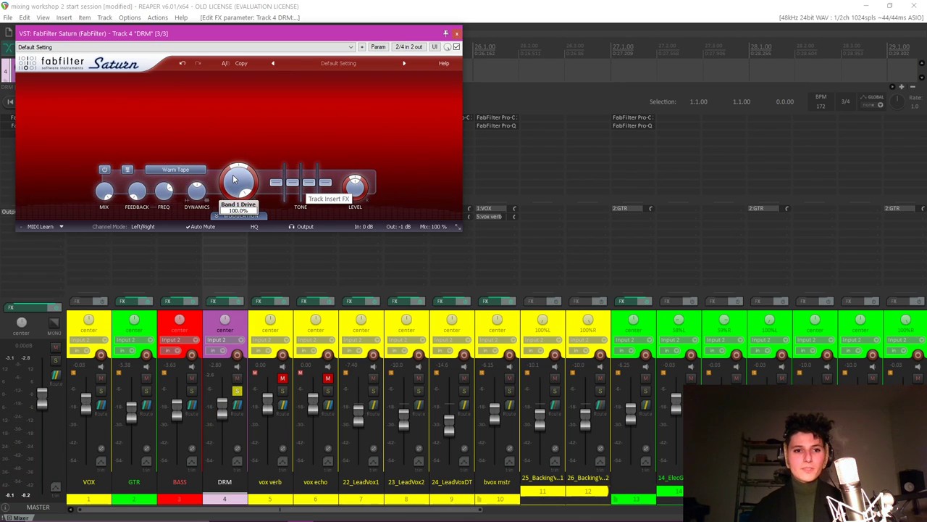
pyautogui.moveTo(233, 179); pyautogui.dragTo(235, 326)
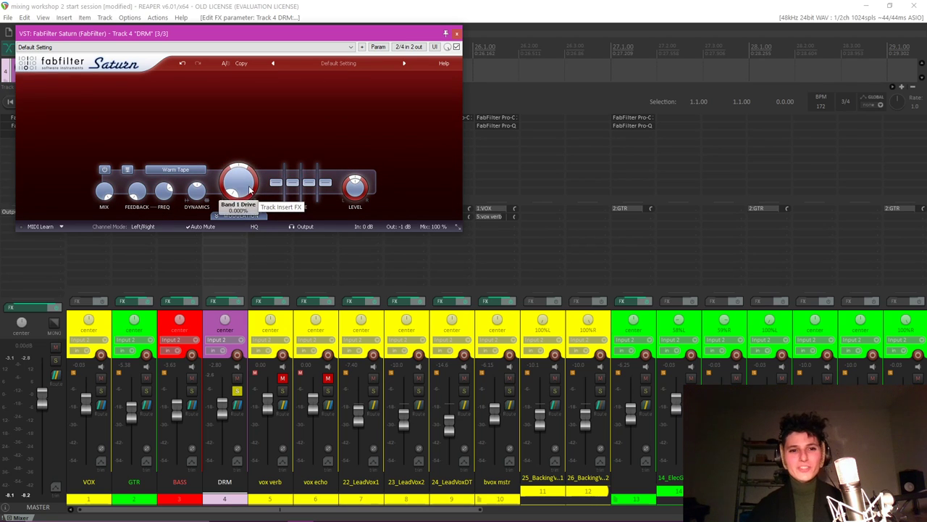
pyautogui.moveTo(245, 188)
pyautogui.mouseDown()
pyautogui.moveTo(244, 142)
pyautogui.moveTo(242, 186)
pyautogui.mouseUp()
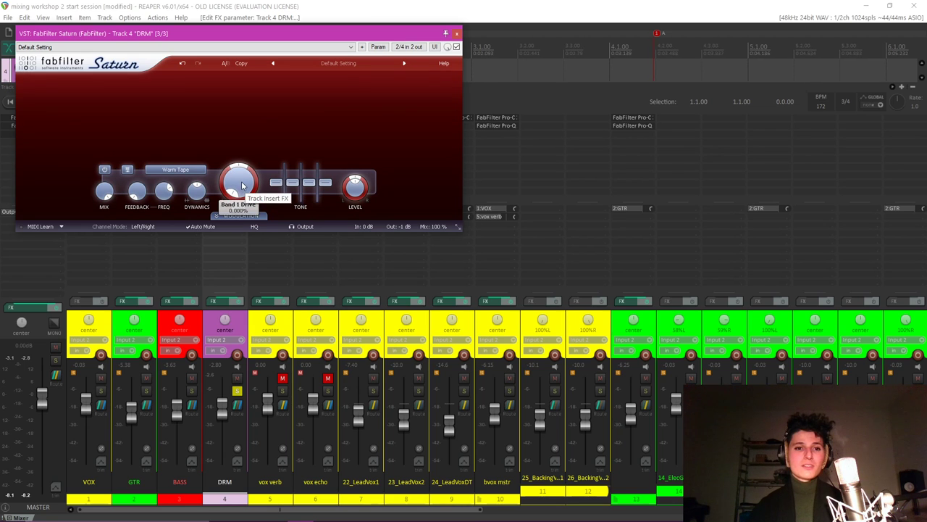
# Play the soloed drums from marker A and raise Saturn's drive to a moderate amount by ear.
pyautogui.click(457, 33)
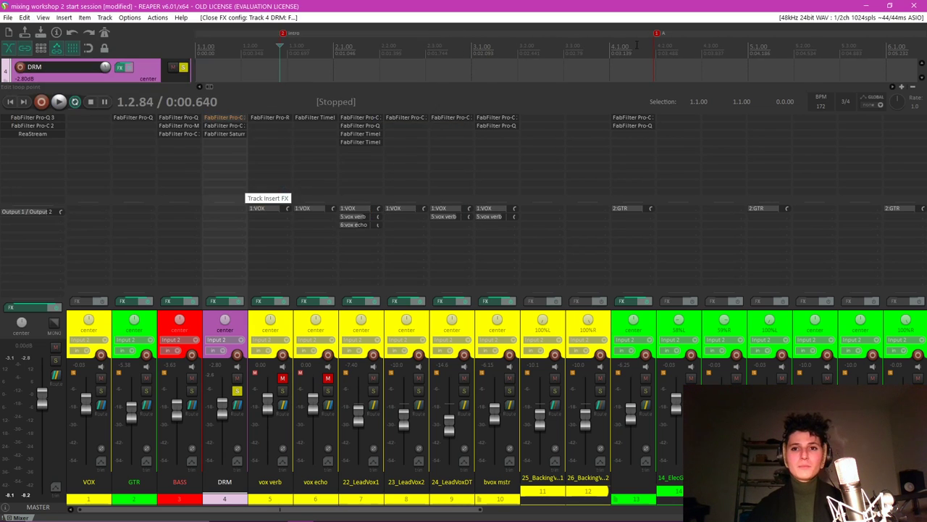
pyautogui.press('space')
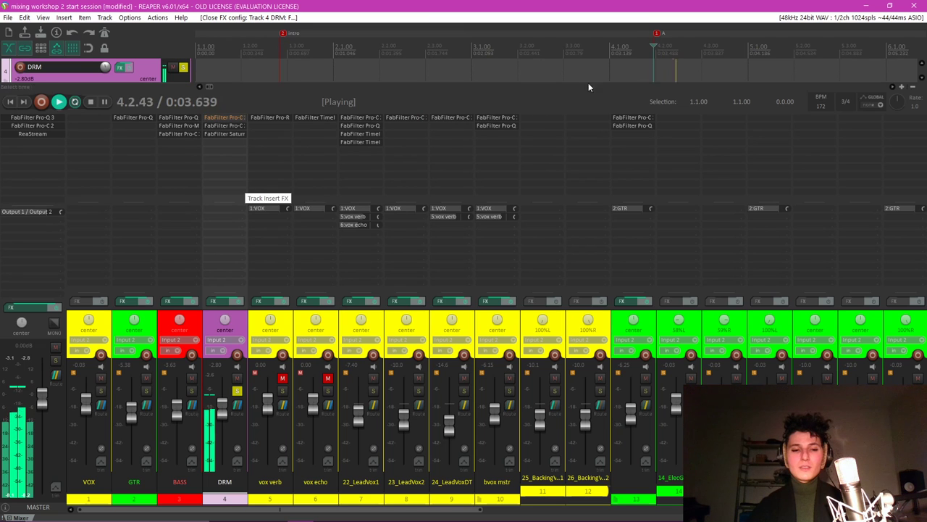
pyautogui.click(227, 133)
pyautogui.moveTo(239, 184); pyautogui.dragTo(243, 112)
pyautogui.moveTo(237, 168); pyautogui.dragTo(242, 187)
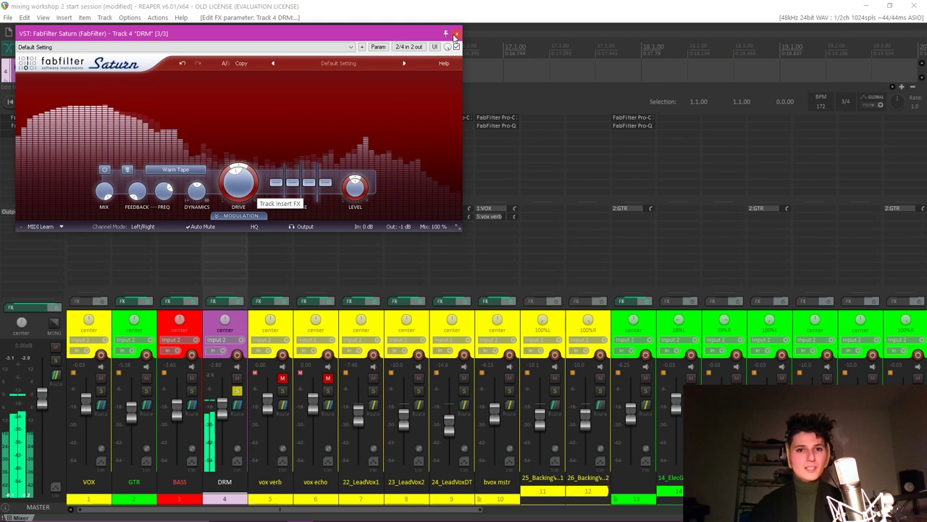
# Close the Saturn window, unsolo the DRM track to hear the full mix and select the BASS track.
pyautogui.press('Escape')
pyautogui.click(237, 391)
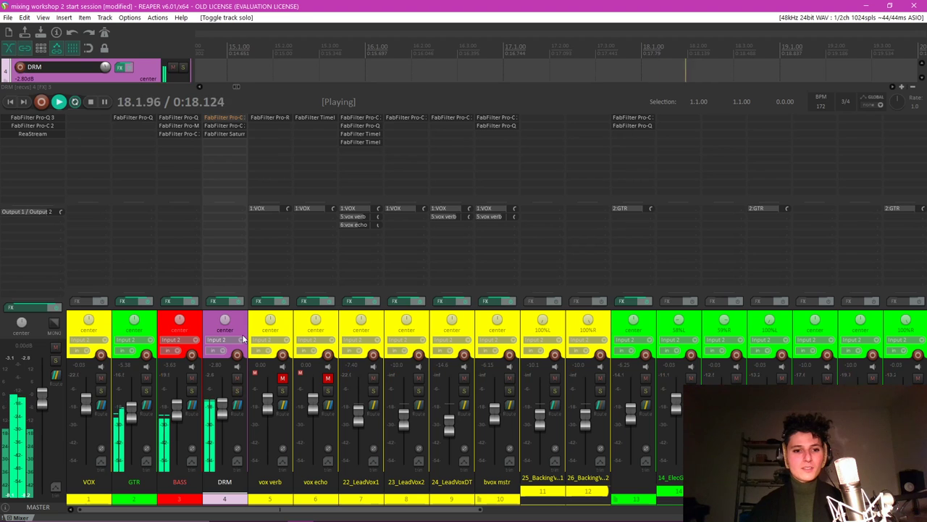
pyautogui.click(192, 332)
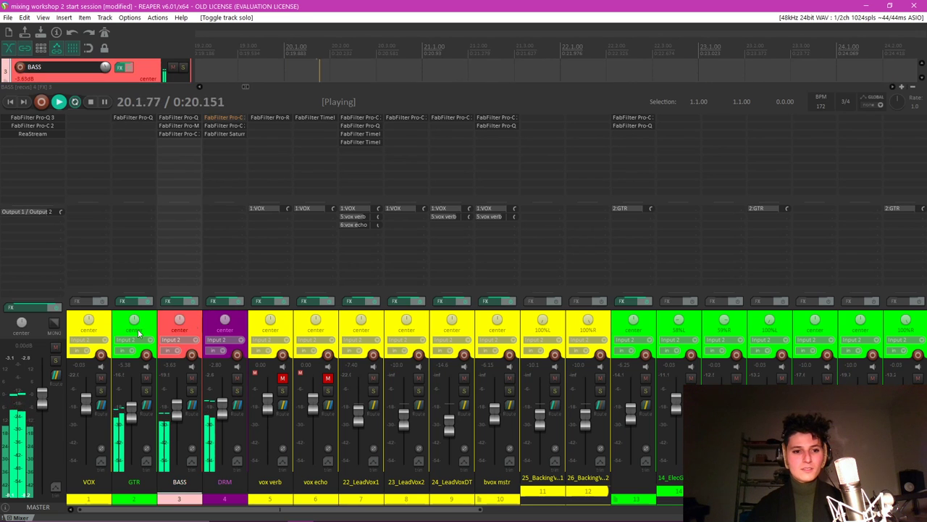
# Solo the GTR track during playback and open the effect browser for a new insert on it.
pyautogui.click(146, 391)
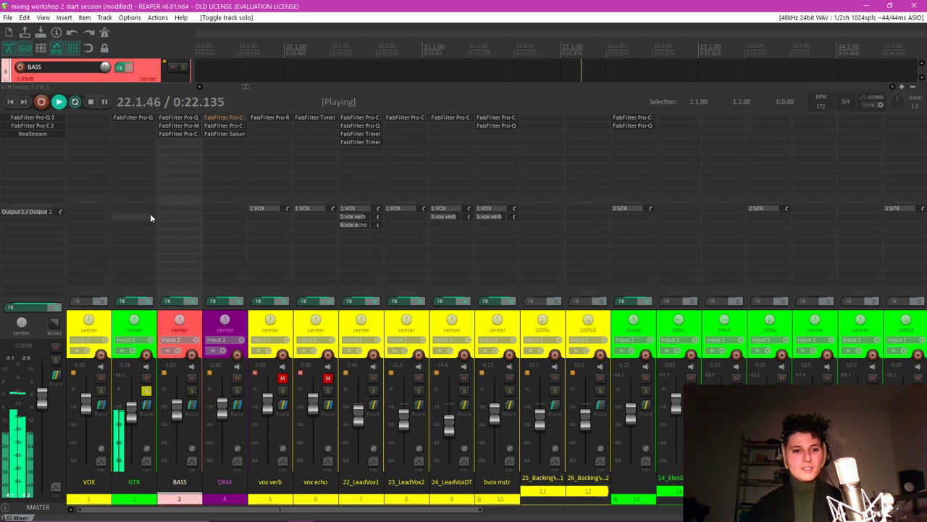
pyautogui.doubleClick(153, 134)
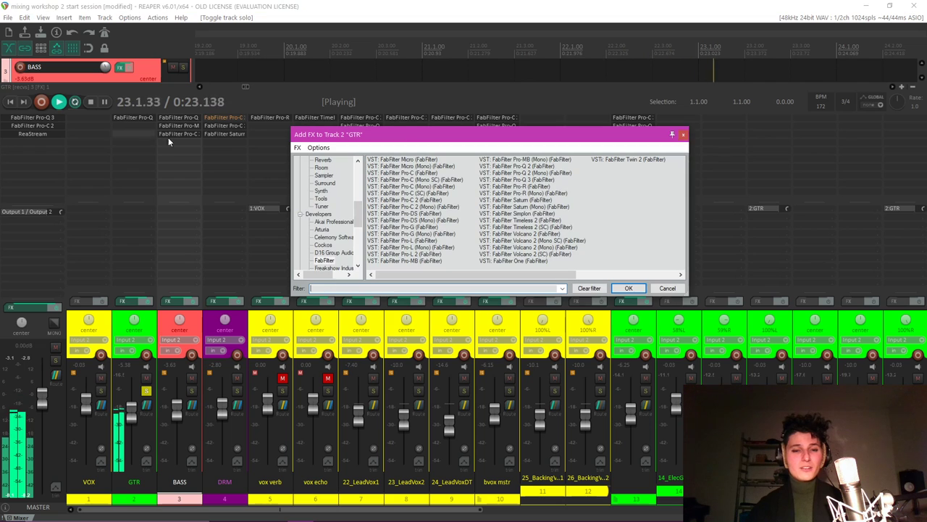
# Add FabFilter Saturn to the GTR track with the Warm Tube style and more Band 1 drive, and toggle its bypass.
pyautogui.doubleClick(538, 202)
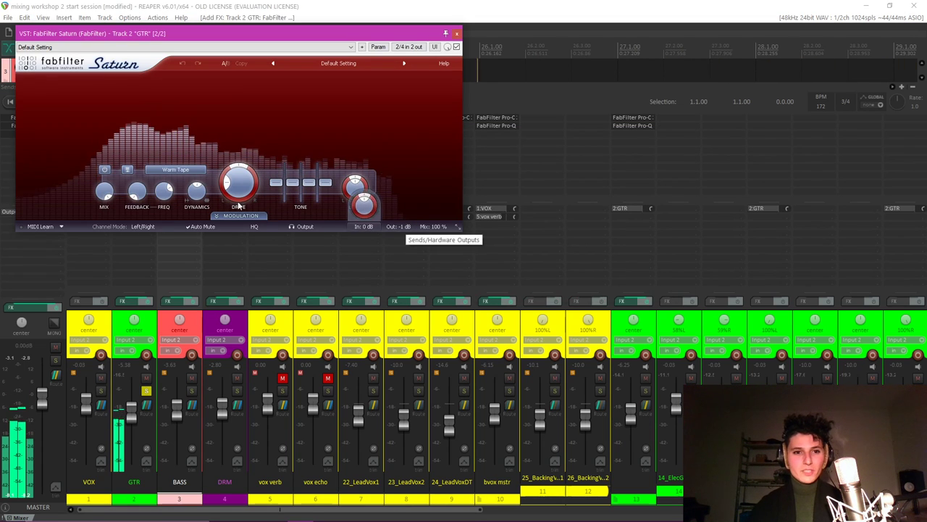
pyautogui.click(192, 171)
pyautogui.click(187, 194)
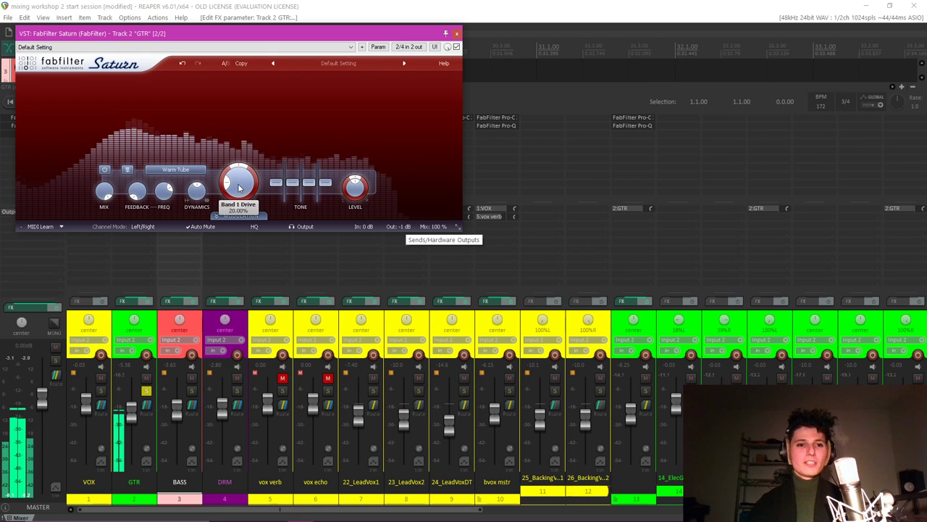
pyautogui.moveTo(244, 171); pyautogui.dragTo(245, 153)
pyautogui.click(457, 46)
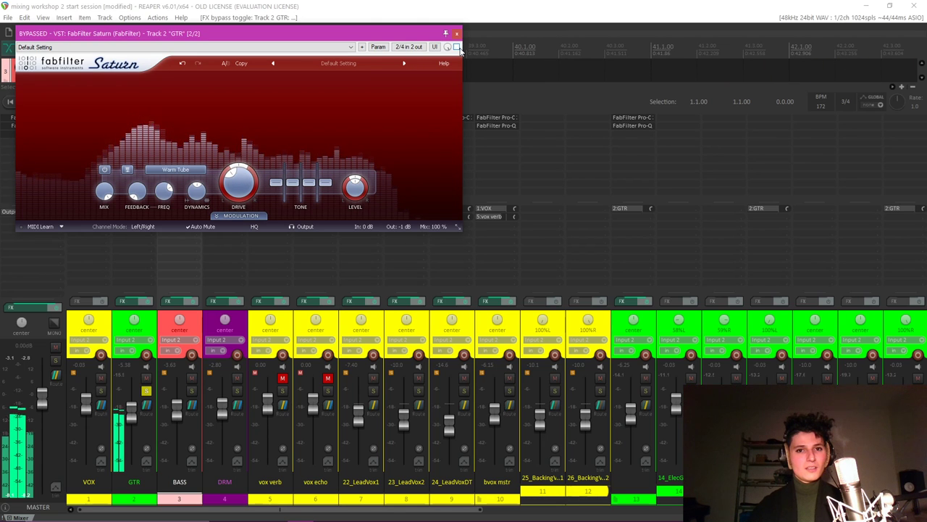
pyautogui.click(457, 34)
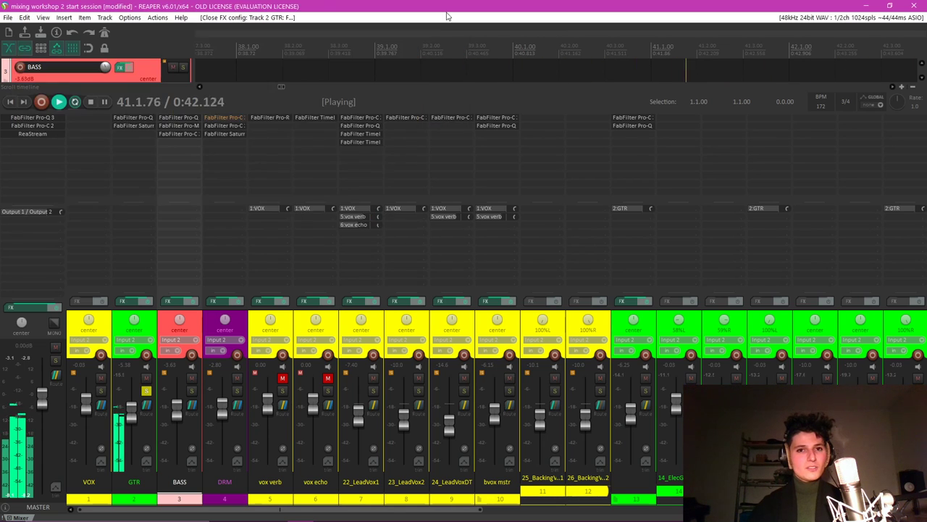
# Add FabFilter Pro-Q 3 after Saturn on the GTR track and toggle Saturn's bypass to compare the guitar spectrum.
pyautogui.doubleClick(142, 136)
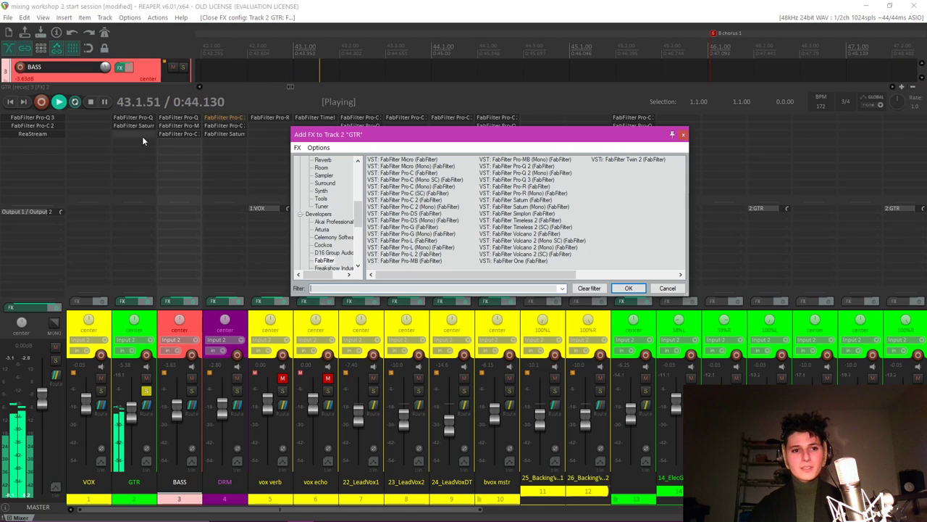
pyautogui.doubleClick(546, 179)
pyautogui.click(69, 190)
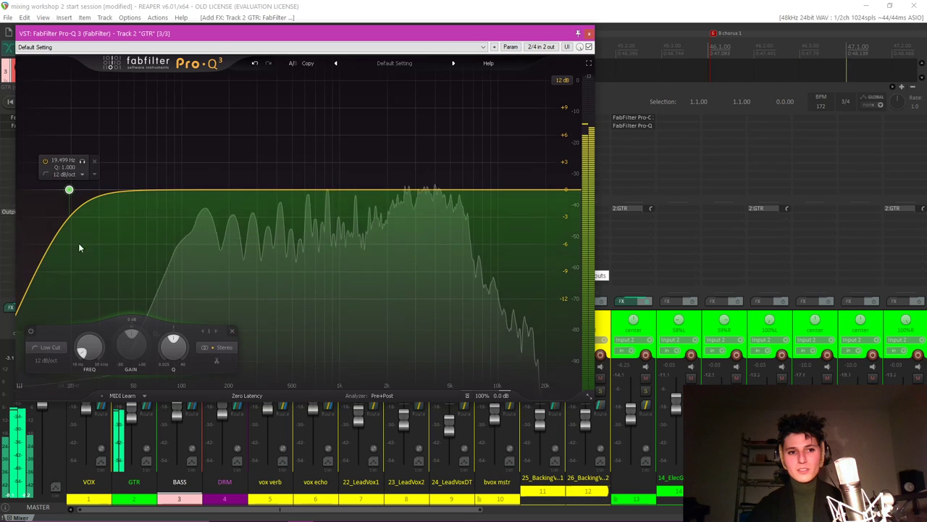
pyautogui.press('Delete')
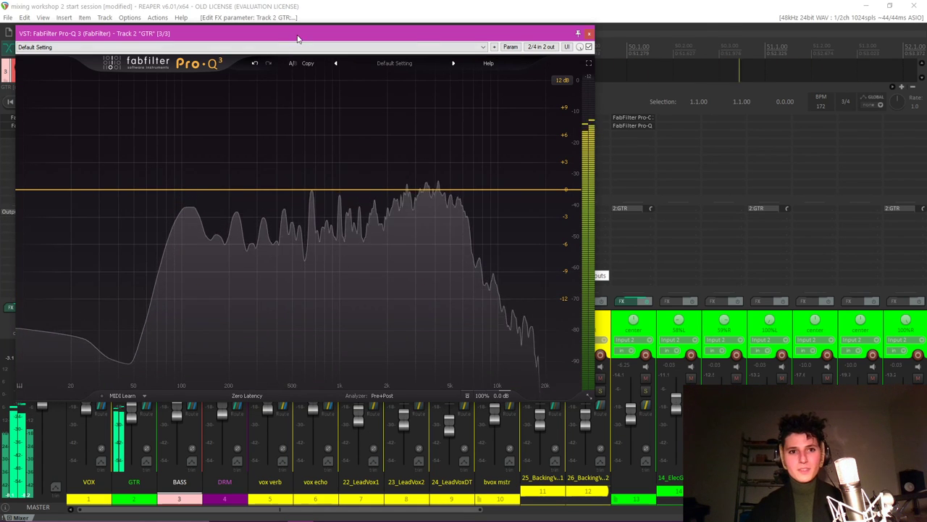
pyautogui.moveTo(297, 38); pyautogui.dragTo(629, 33)
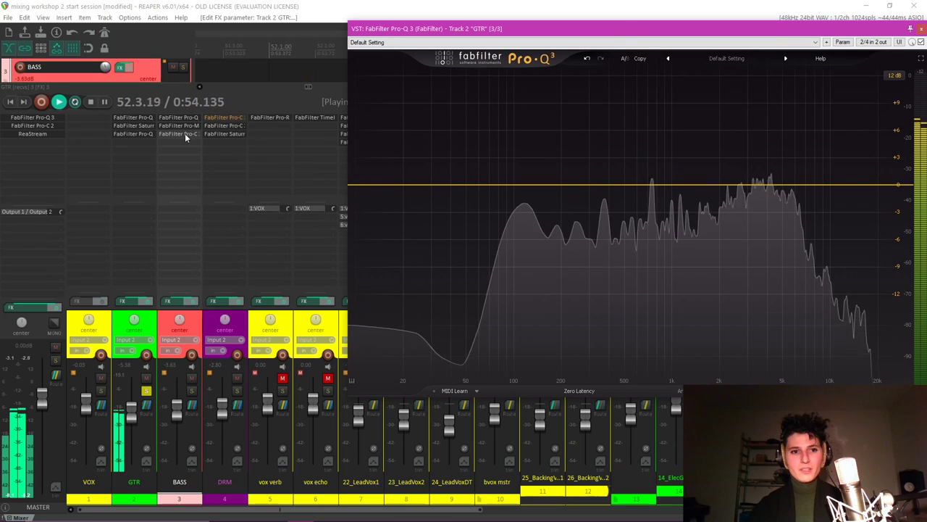
pyautogui.keyDown('shift'); pyautogui.click(135, 126); pyautogui.keyUp('shift')
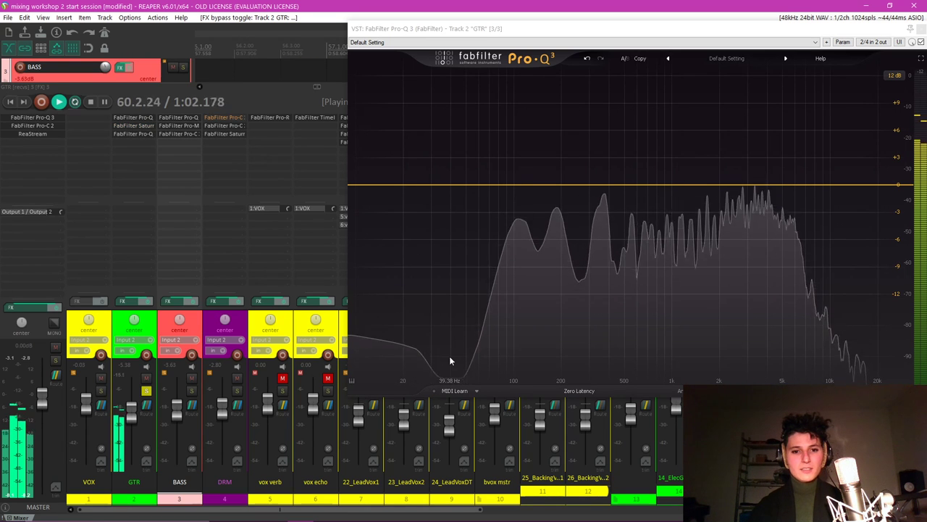
# Add a 12 dB/oct low cut at about 27.5 Hz in the GTR track's new Pro-Q 3 and close the plug-in.
pyautogui.doubleClick(365, 185)
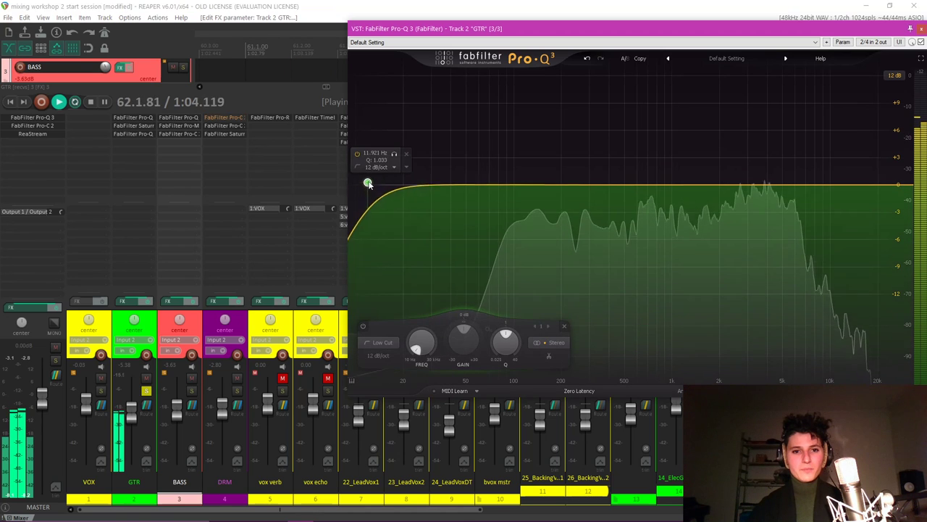
pyautogui.moveTo(368, 183); pyautogui.dragTo(425, 187)
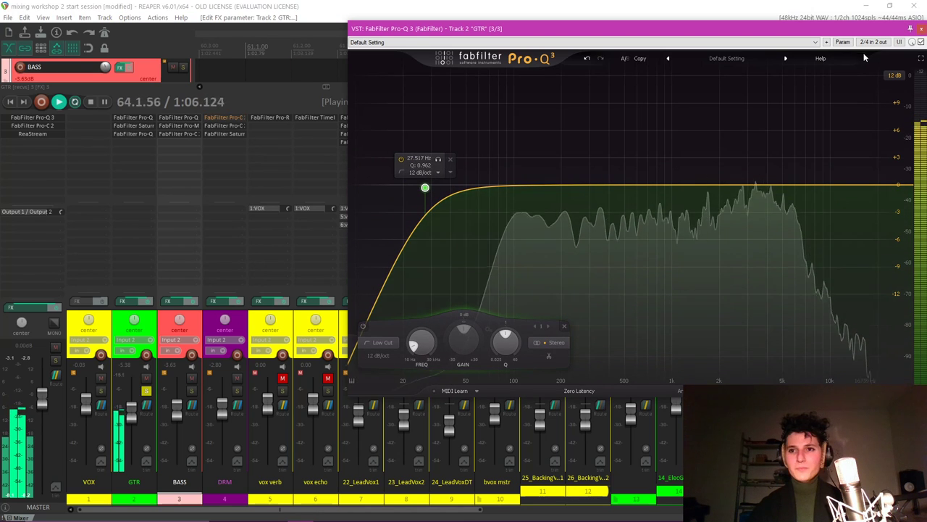
pyautogui.moveTo(862, 28); pyautogui.dragTo(551, 26)
pyautogui.press('Escape')
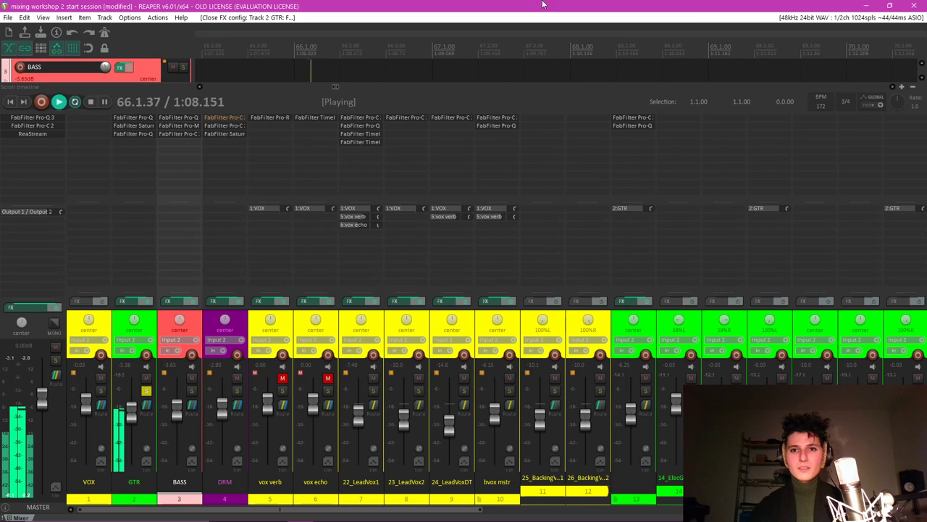
# Unsolo the GTR track and stop playback.
pyautogui.click(134, 395)
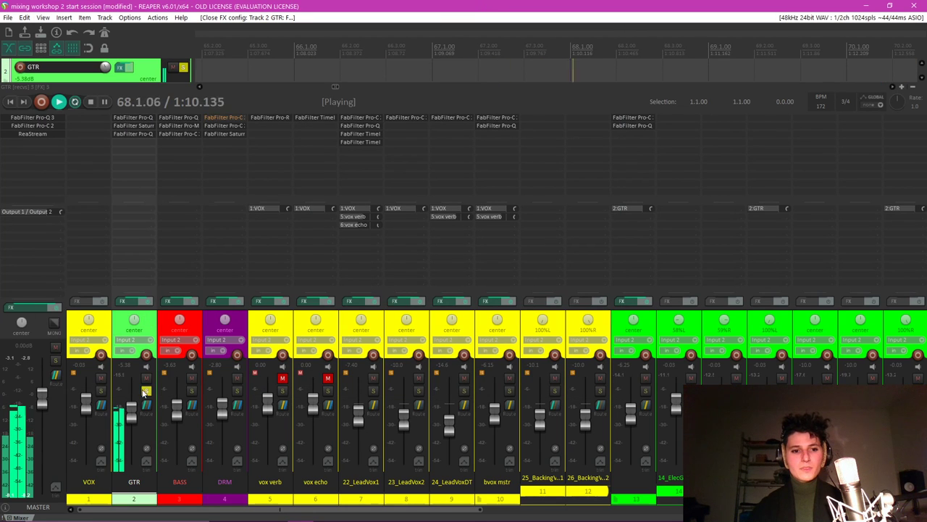
pyautogui.click(146, 391)
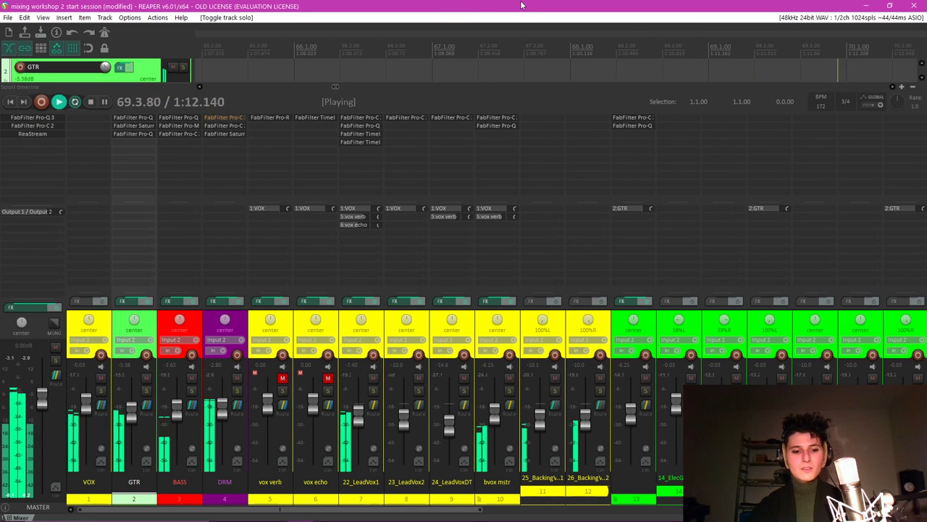
pyautogui.press('space')
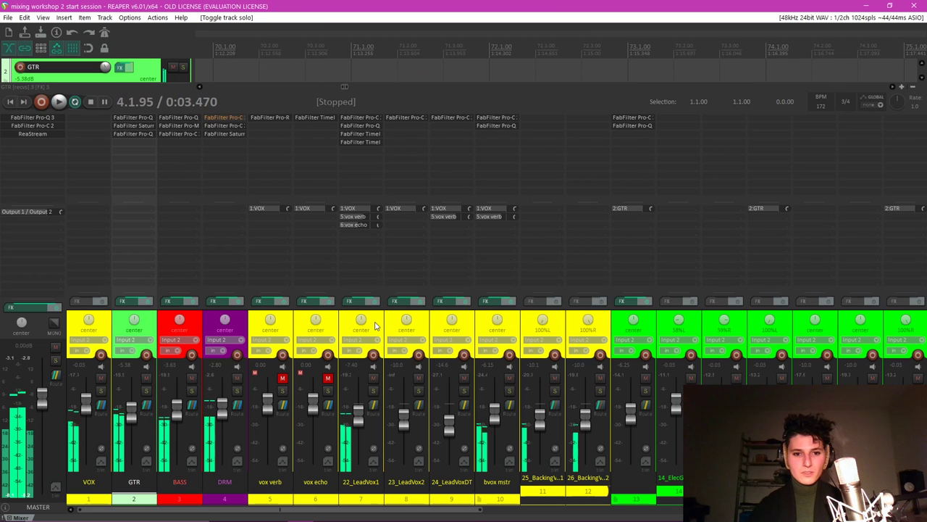
# Remove the last FabFilter Timeless effect from 22_LeadVox1 and unmute the vox verb and vox echo tracks.
pyautogui.click(381, 235)
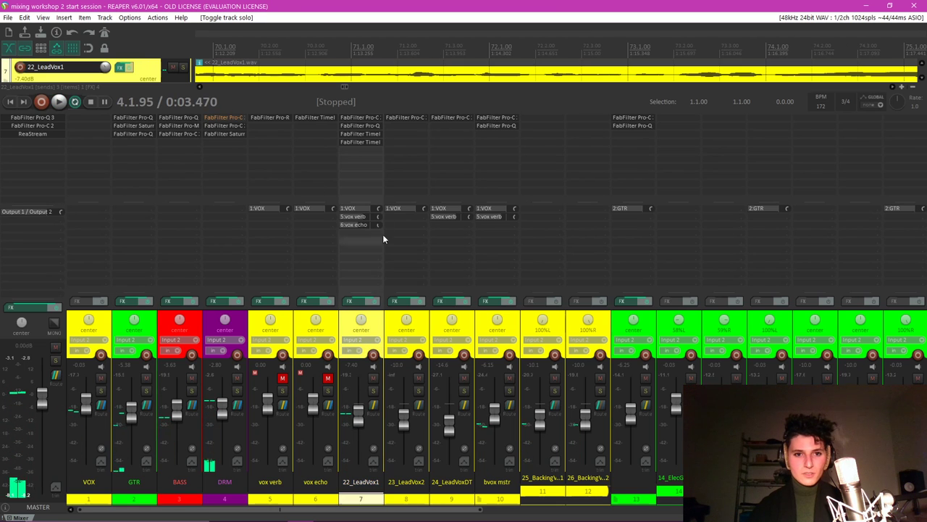
pyautogui.keyDown('alt'); pyautogui.click(372, 142); pyautogui.keyUp('alt')
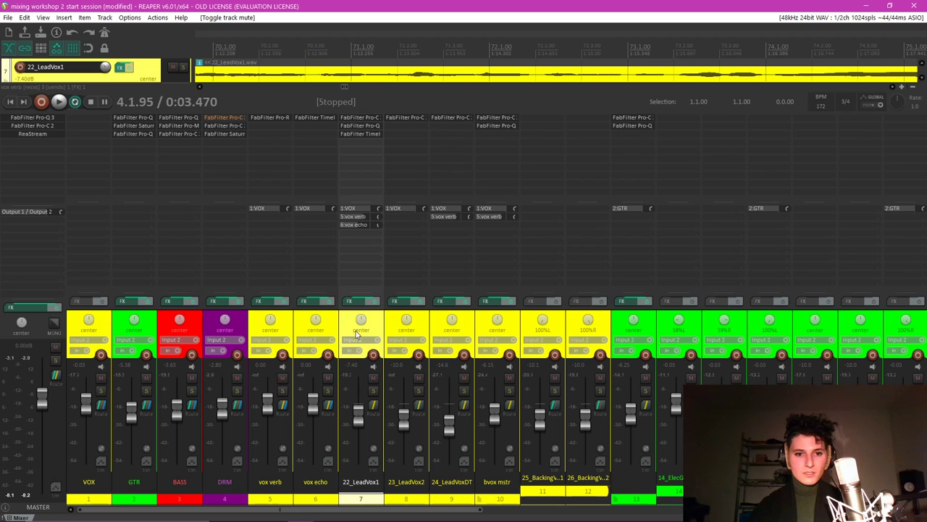
# Audition the full mix from the A verse 1 marker and stop playback.
pyautogui.scroll(-3, 397, 32)
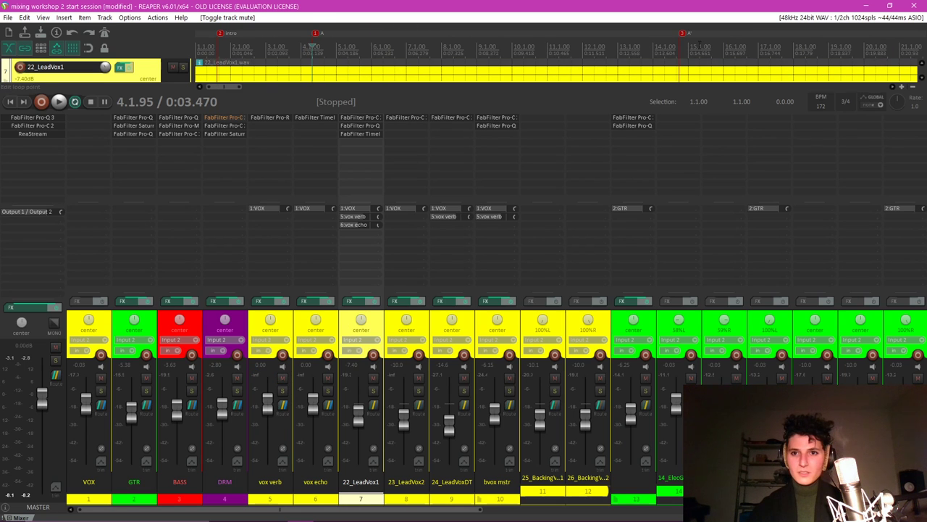
pyautogui.press('space')
pyautogui.scroll(-3, 681, 36)
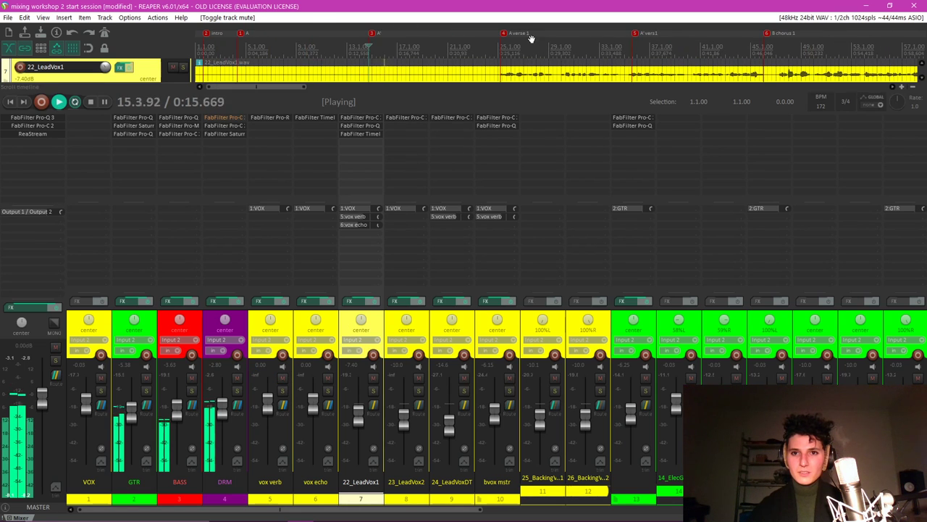
pyautogui.press('space')
pyautogui.click(505, 34)
pyautogui.press('space')
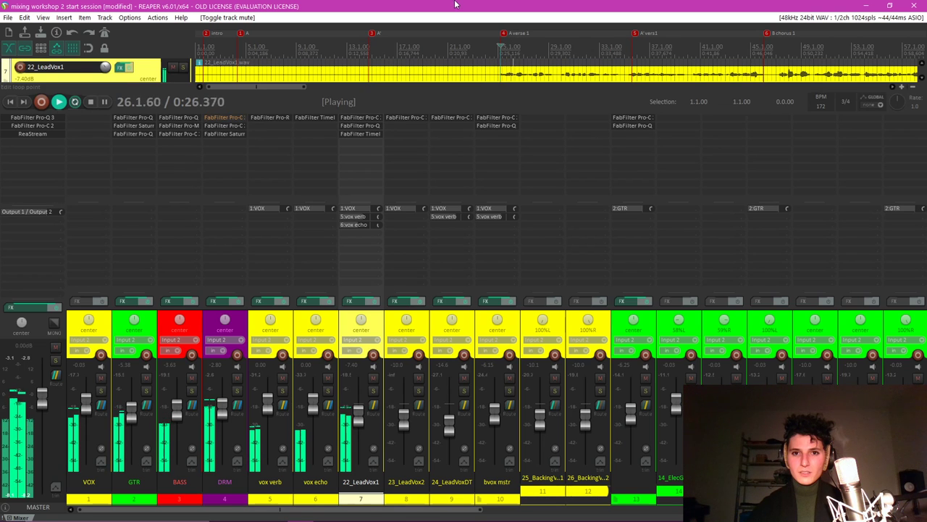
pyautogui.press('space')
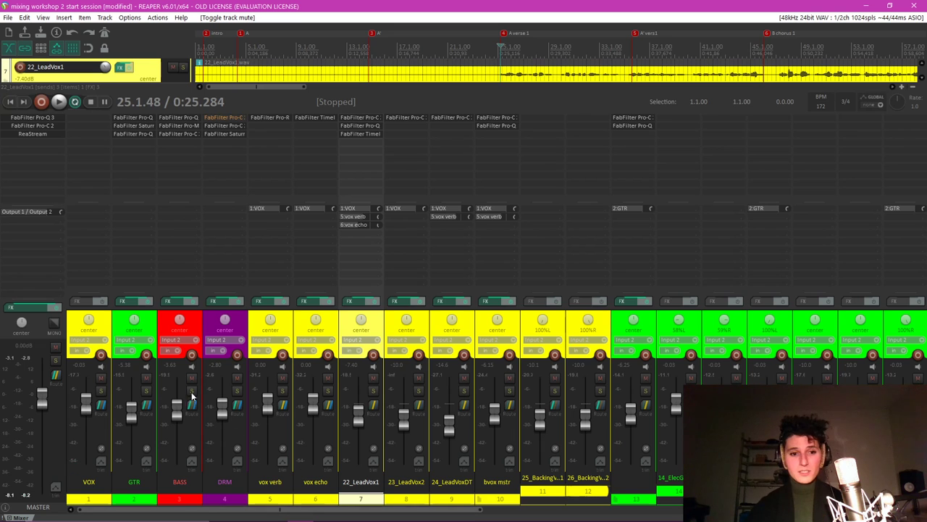
# Solo the BASS track and select the 11_BassDI source track in the mixer.
pyautogui.click(192, 391)
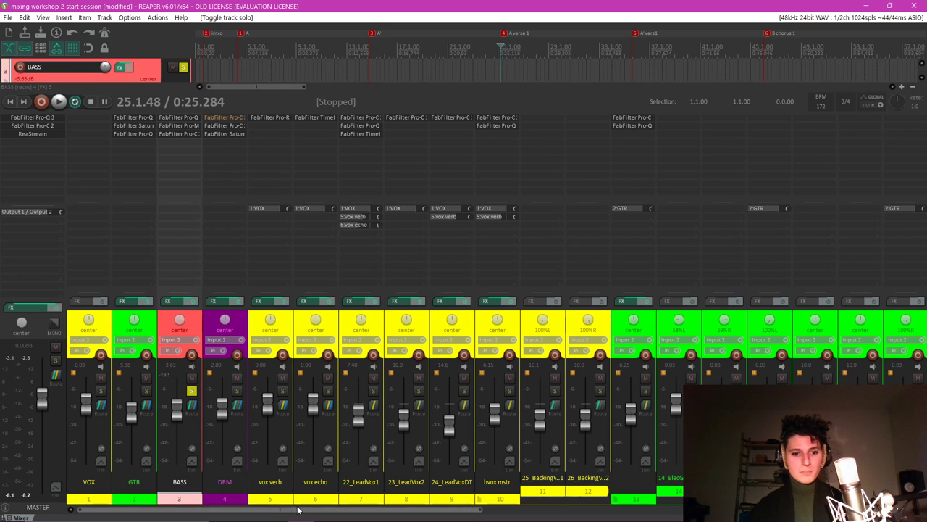
pyautogui.moveTo(309, 511); pyautogui.dragTo(579, 511)
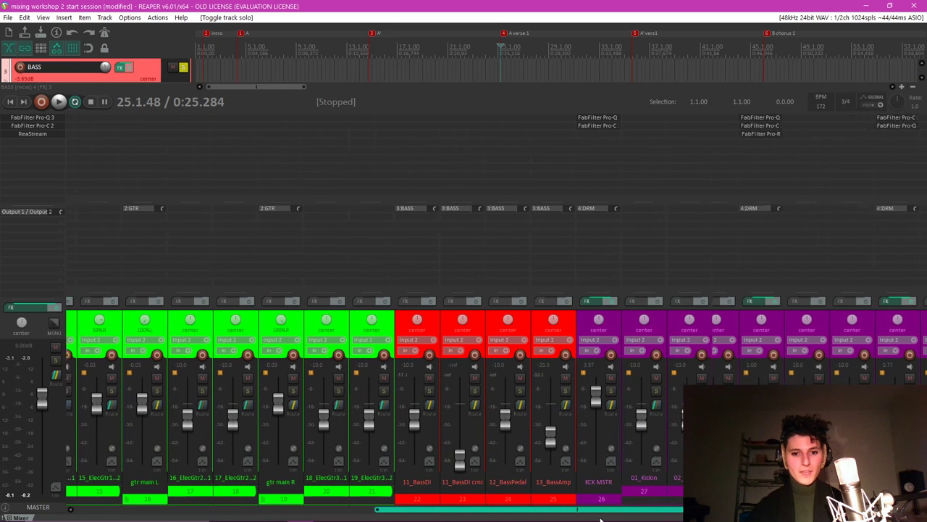
pyautogui.click(447, 332)
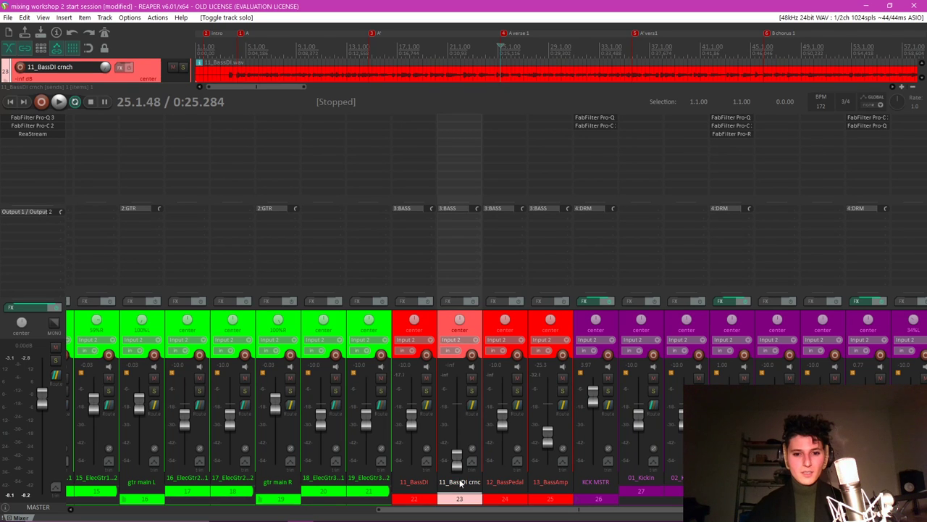
pyautogui.click(431, 318)
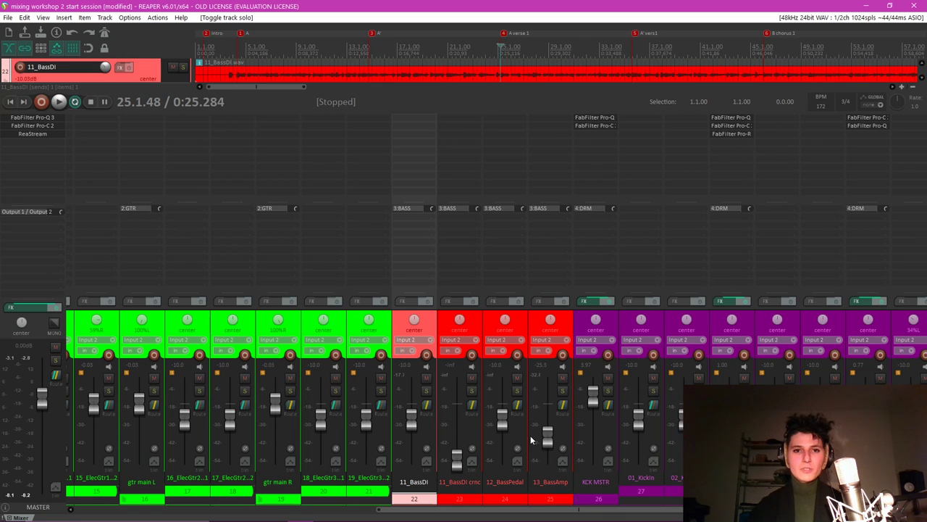
# Raise the 11_BassDI crnch track's volume to 0.00 dB and solo the track.
pyautogui.moveTo(458, 457); pyautogui.dragTo(457, 409)
pyautogui.click(449, 325)
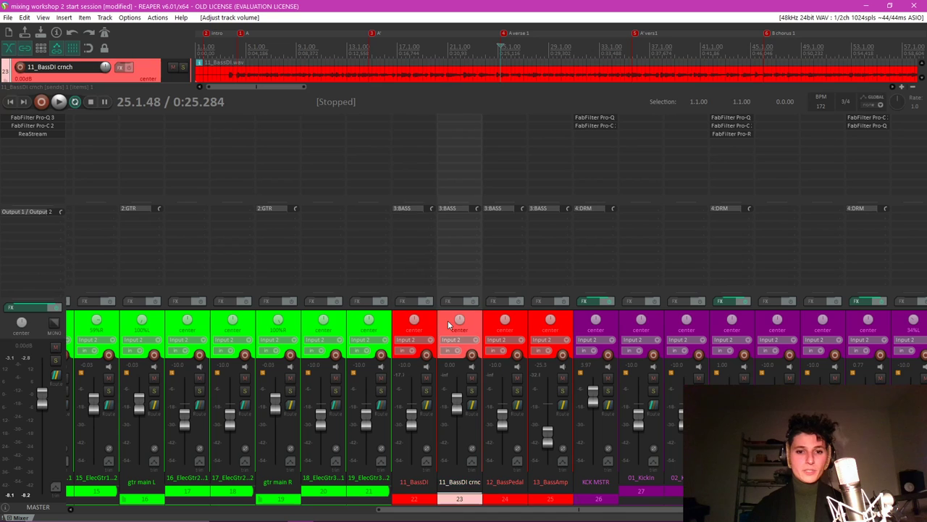
pyautogui.click(425, 325)
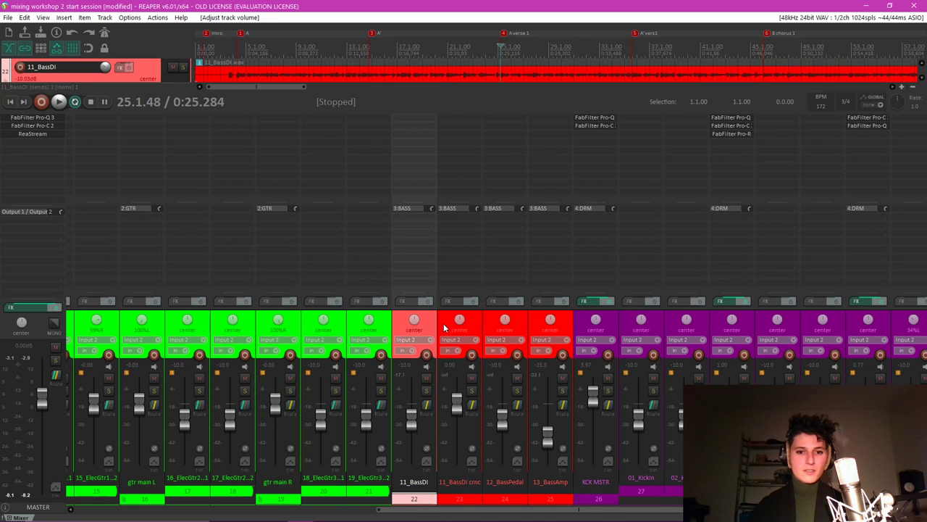
pyautogui.click(445, 328)
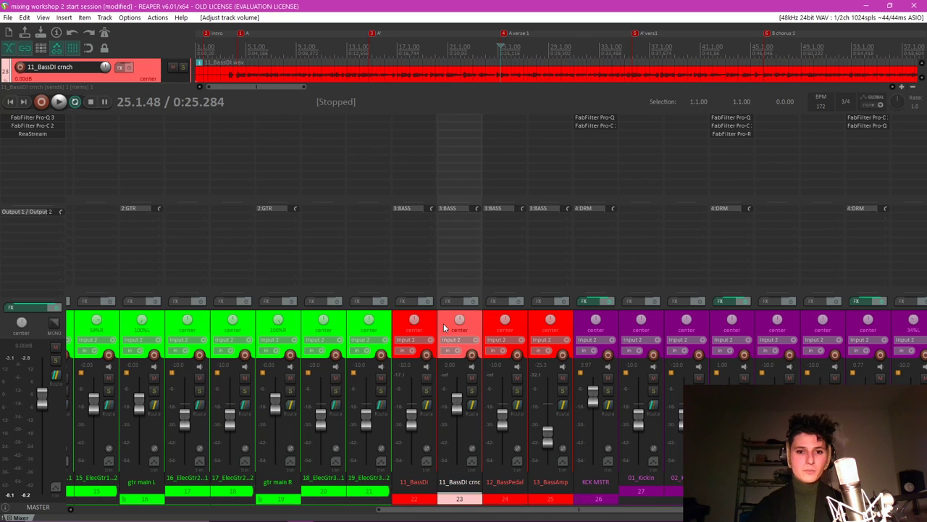
pyautogui.click(417, 486)
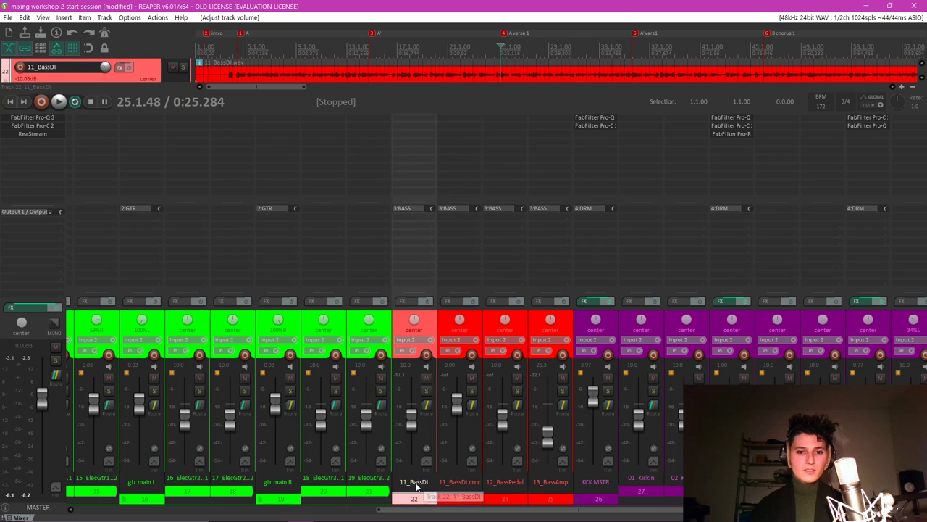
pyautogui.click(455, 488)
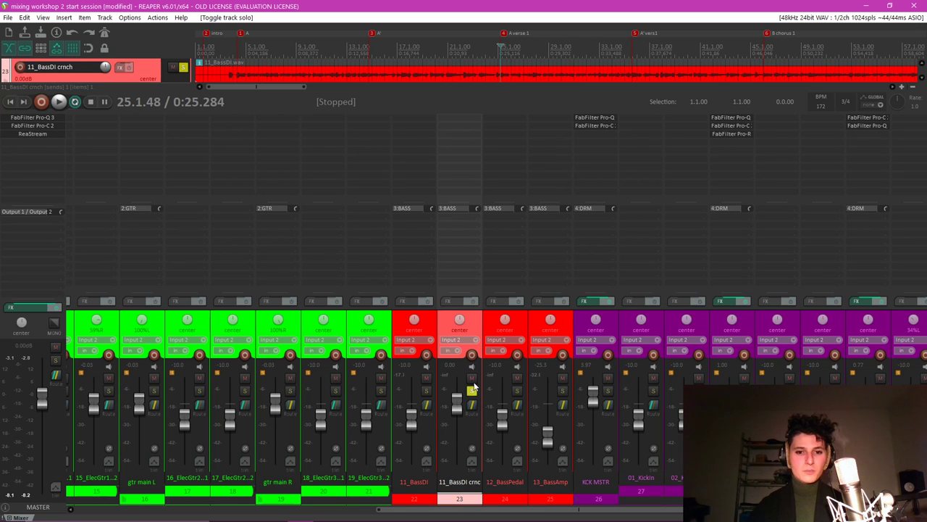
# Add FabFilter Pro-Q 3 to the 11_BassDI crnch track and start playback to feed its analyzer.
pyautogui.doubleClick(467, 119)
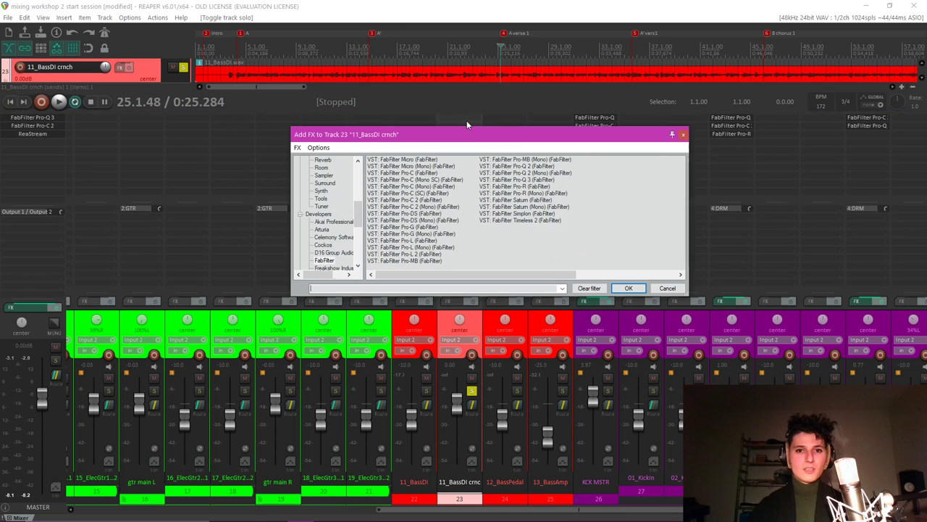
pyautogui.doubleClick(540, 181)
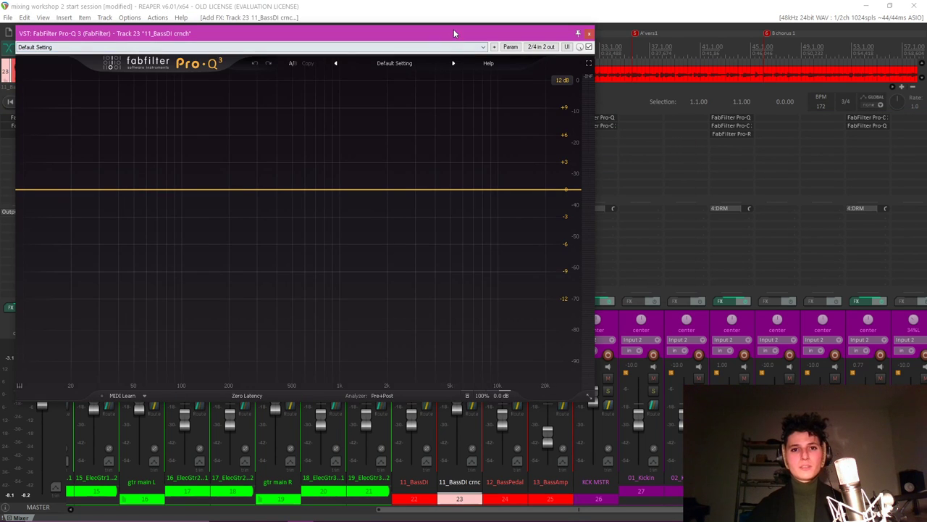
pyautogui.moveTo(454, 33); pyautogui.dragTo(664, 29)
pyautogui.press('space')
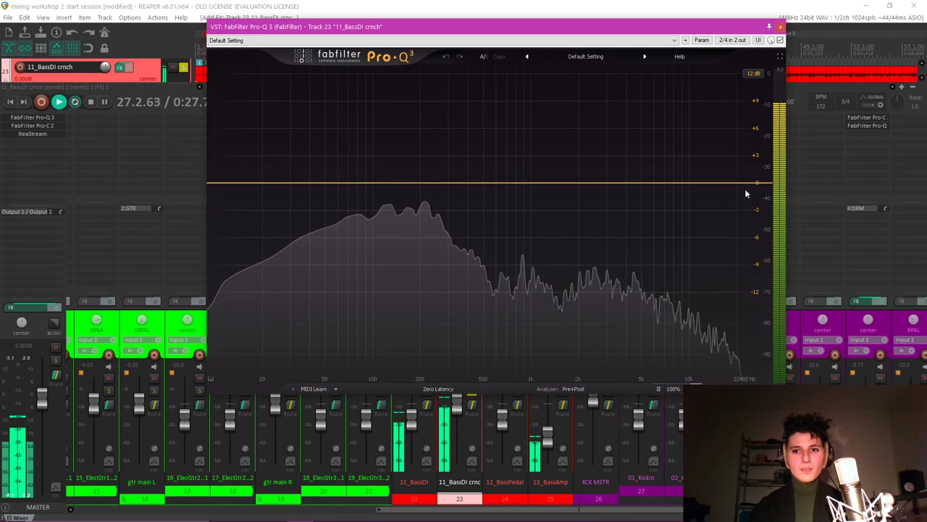
# Band-limit 11_BassDI crnch with a high cut and a 12 dB/oct low cut at about 141.55 Hz, and close Pro-Q 3.
pyautogui.click(750, 184)
pyautogui.moveTo(751, 183); pyautogui.dragTo(501, 173)
pyautogui.moveTo(217, 184); pyautogui.dragTo(397, 175)
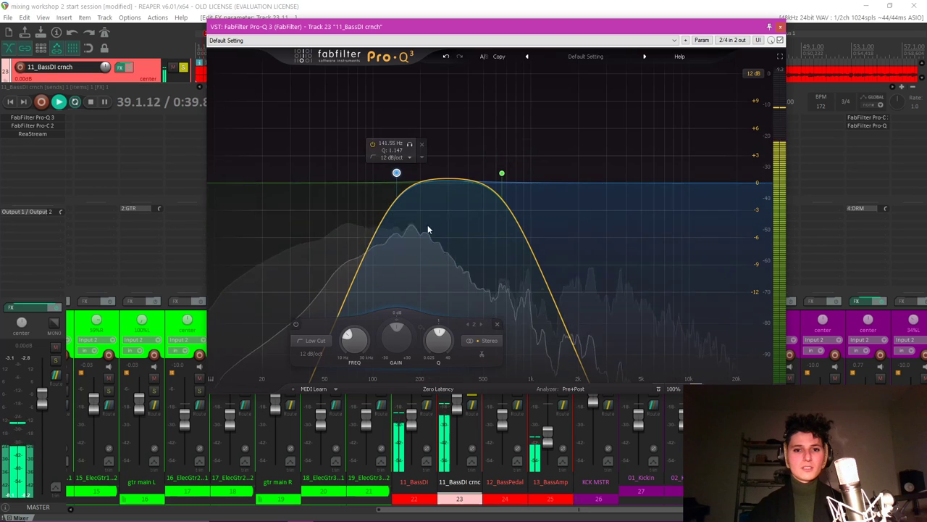
pyautogui.click(782, 27)
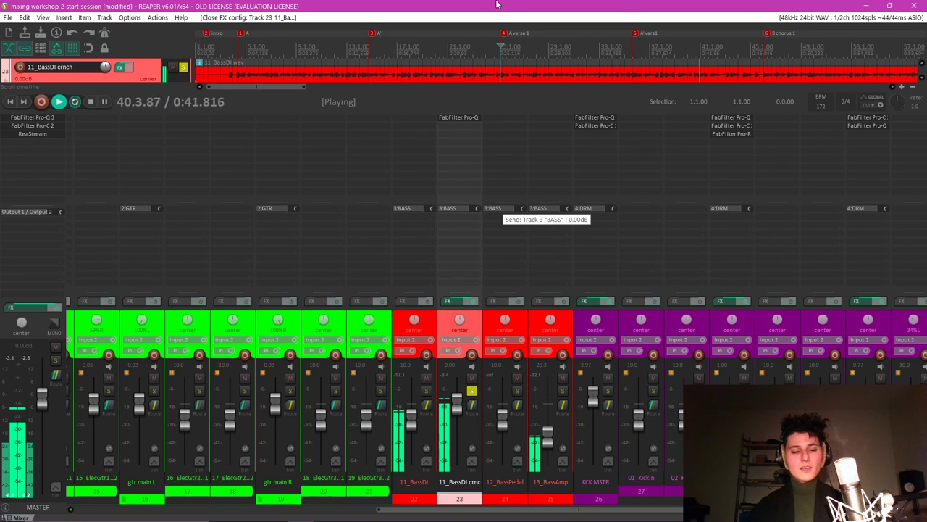
# Add FabFilter Pro-C 2 after the EQ on 11_BassDI crnch and lower its threshold during playback to compress the layer heavily.
pyautogui.press('space')
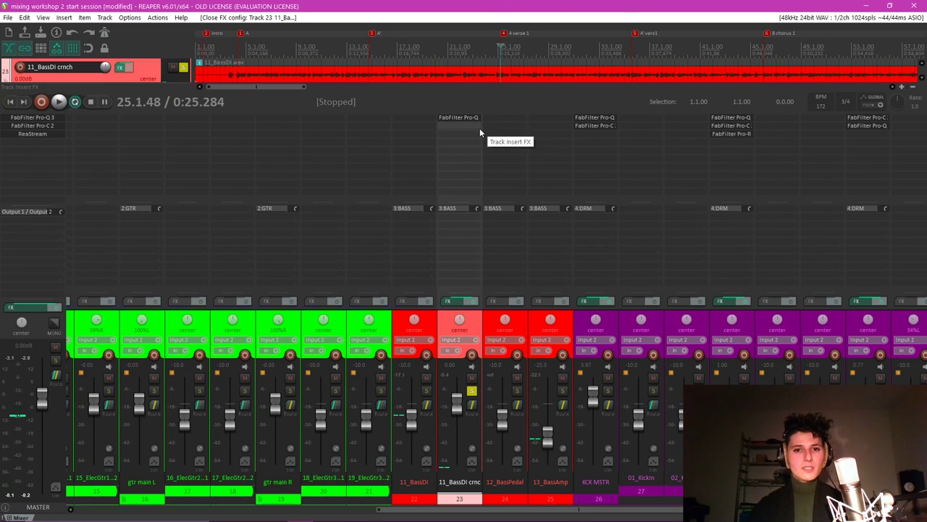
pyautogui.doubleClick(470, 128)
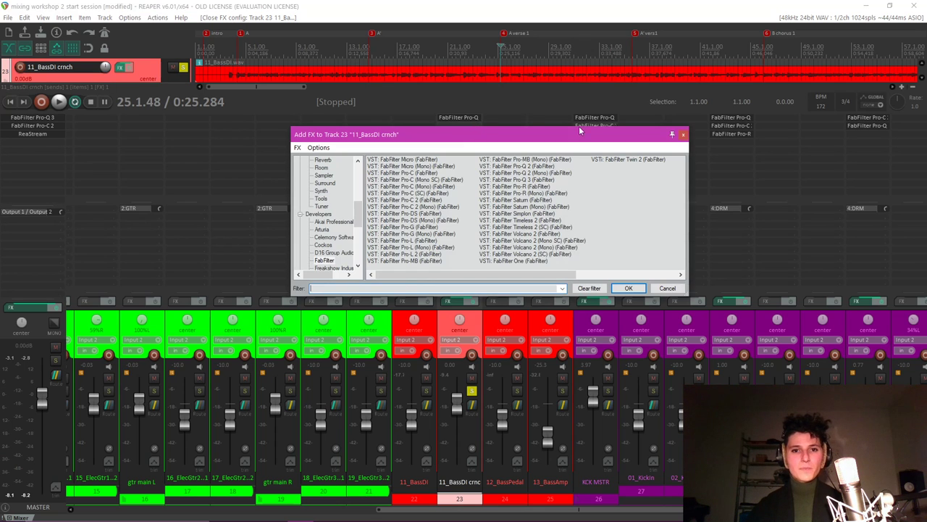
pyautogui.doubleClick(418, 200)
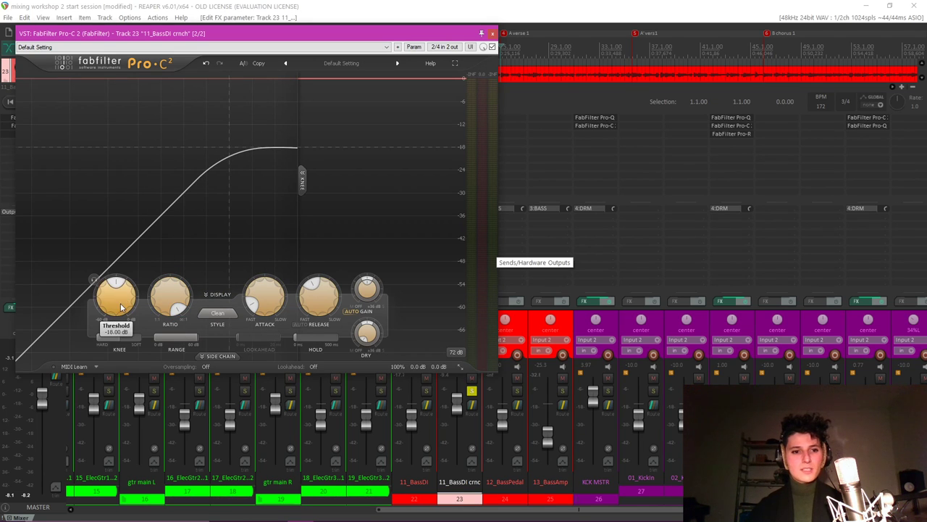
pyautogui.press('space')
pyautogui.moveTo(116, 310); pyautogui.dragTo(116, 330)
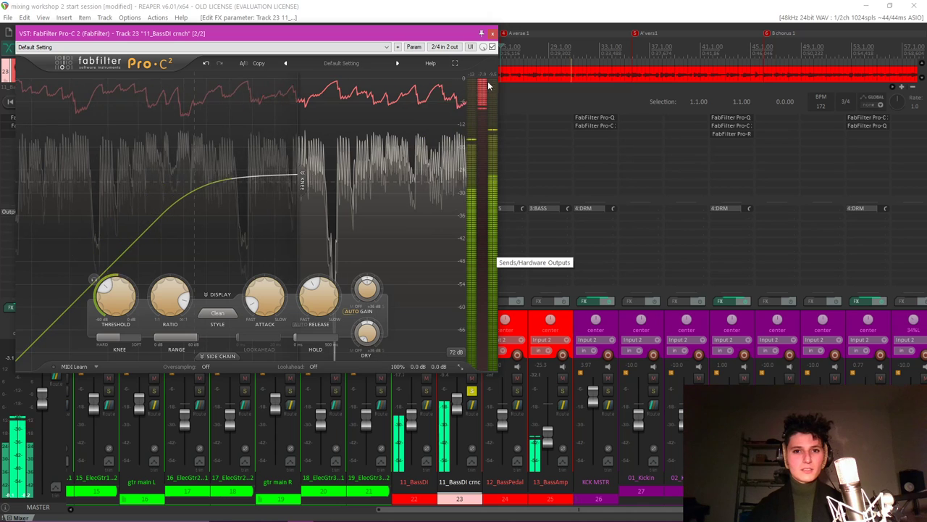
pyautogui.click(492, 33)
pyautogui.press('space')
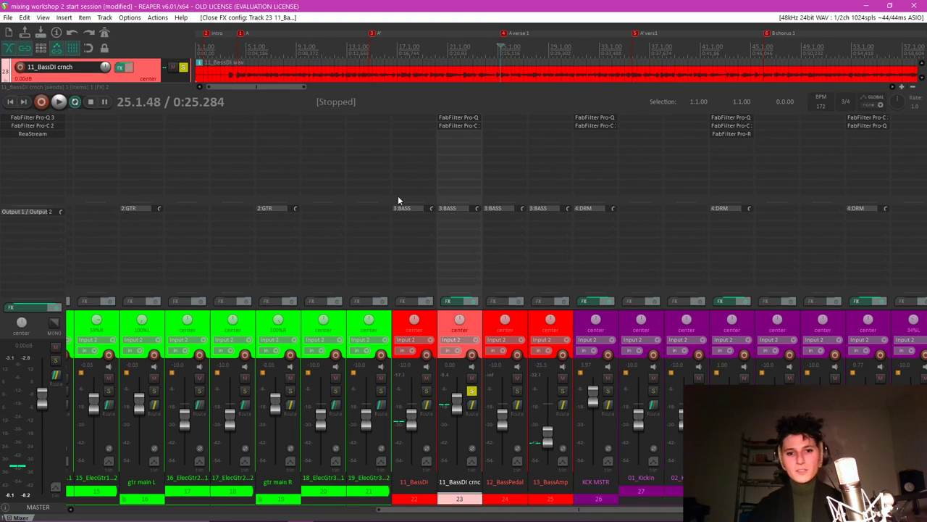
# Add FabFilter Saturn as the third effect on 11_BassDI crnch and raise its drive during playback.
pyautogui.doubleClick(467, 142)
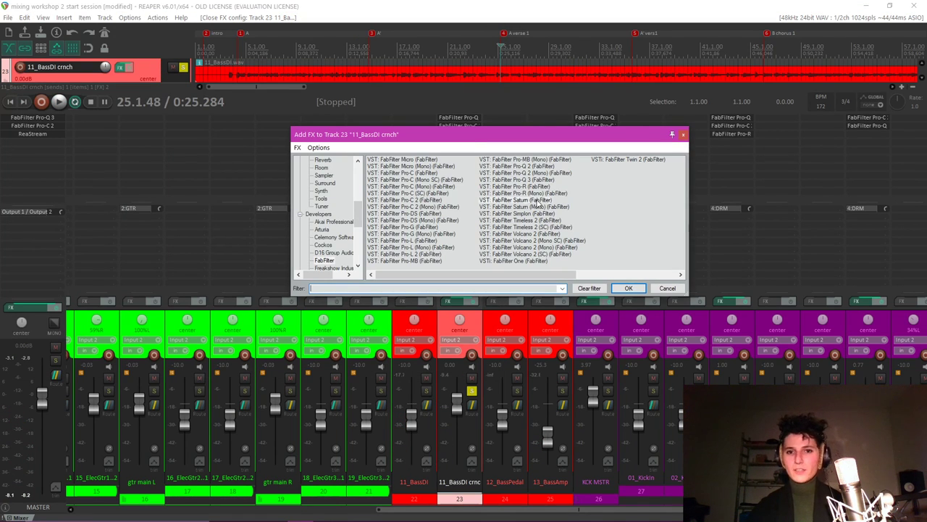
pyautogui.press('Return')
pyautogui.moveTo(323, 28); pyautogui.dragTo(597, 96)
pyautogui.press('space')
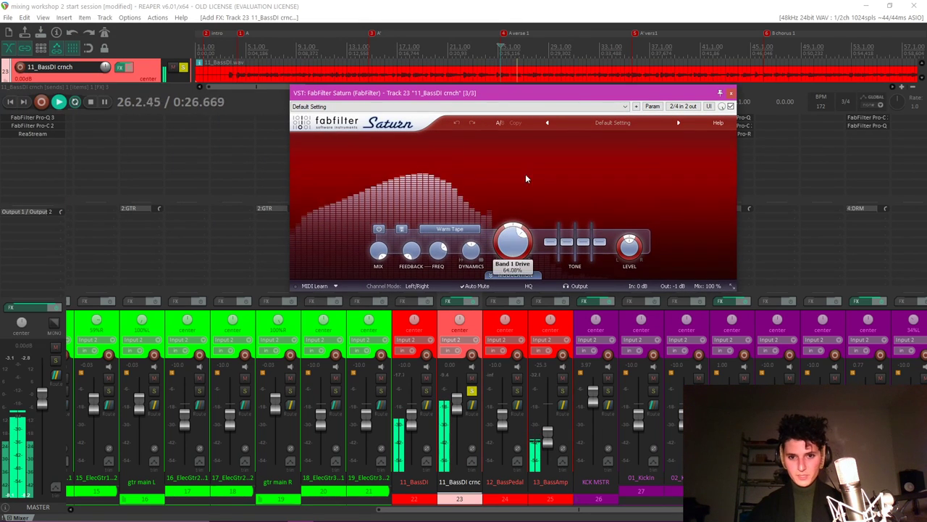
# Audition Saturn's Clean Tube, Warm Tube and Broken Tube styles, settle on Clean Tape, and close the plugin.
pyautogui.click(449, 229)
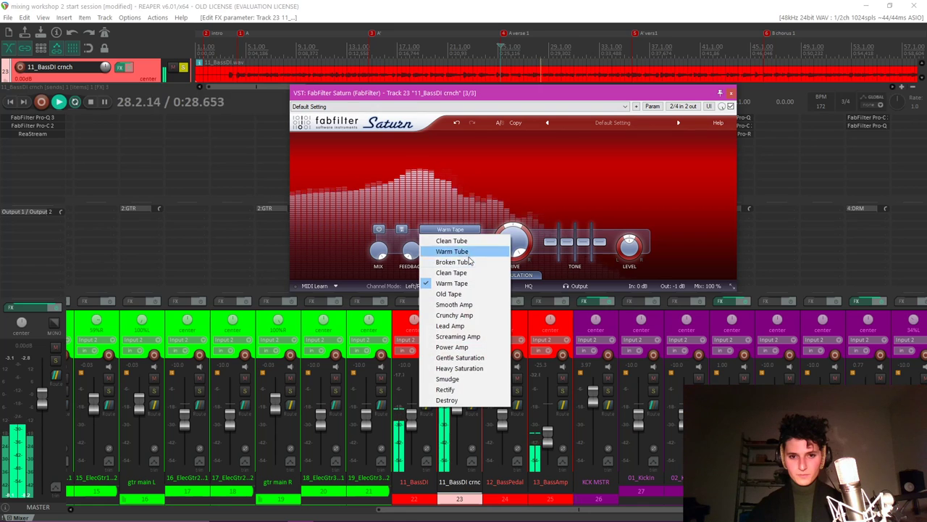
pyautogui.click(467, 242)
pyautogui.click(449, 229)
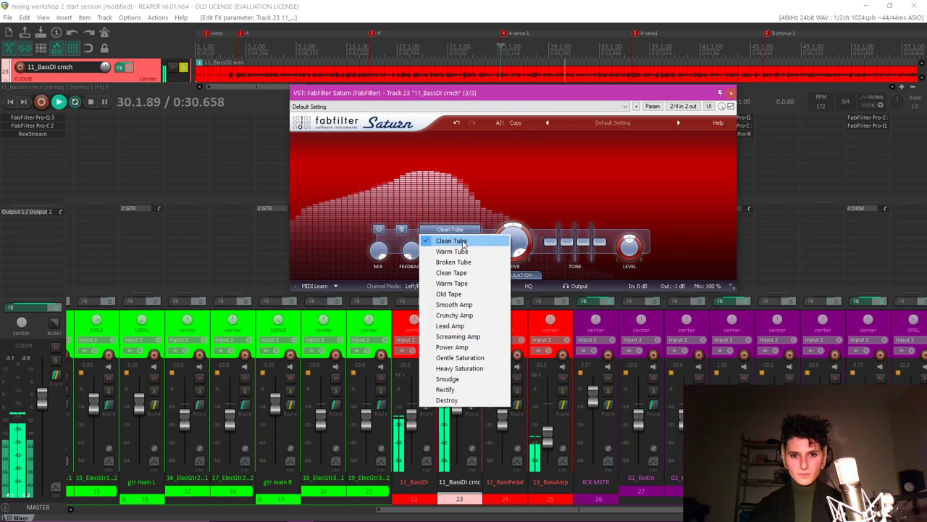
pyautogui.click(464, 251)
pyautogui.click(452, 229)
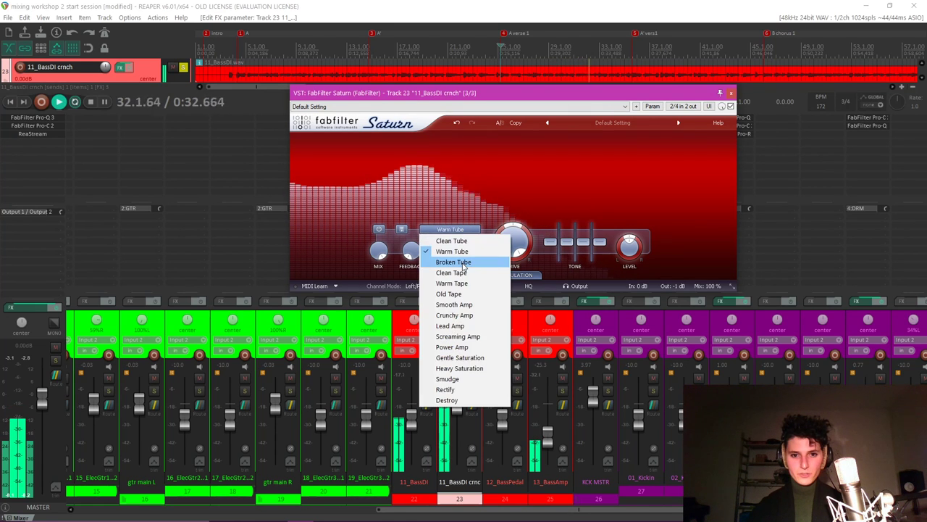
pyautogui.click(463, 261)
pyautogui.click(465, 232)
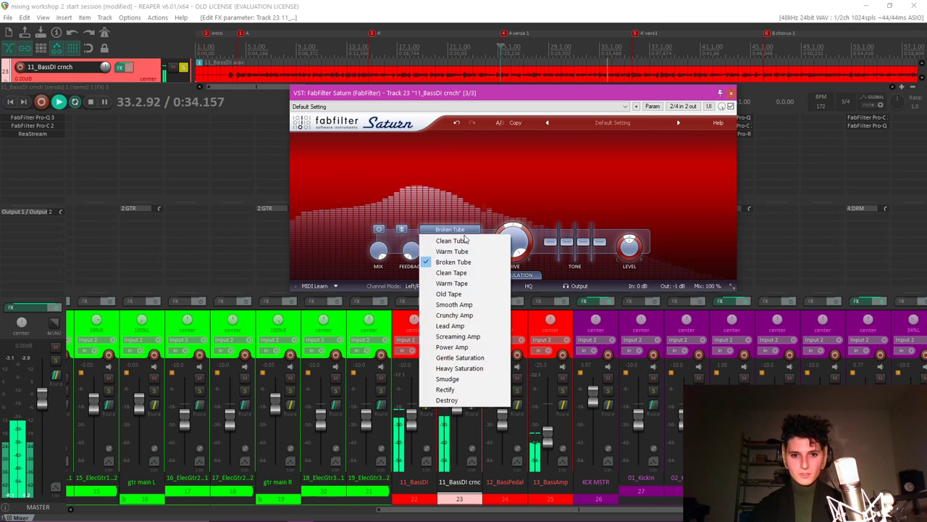
pyautogui.click(457, 274)
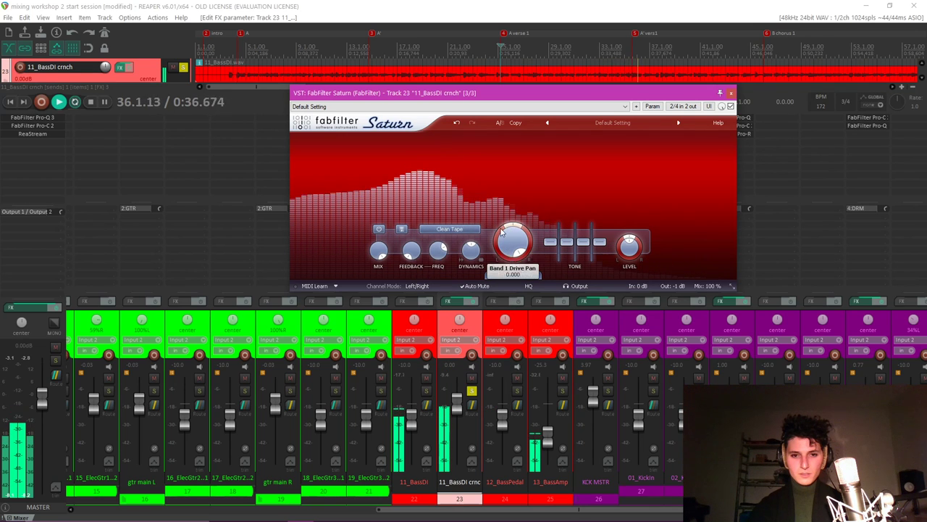
pyautogui.click(731, 93)
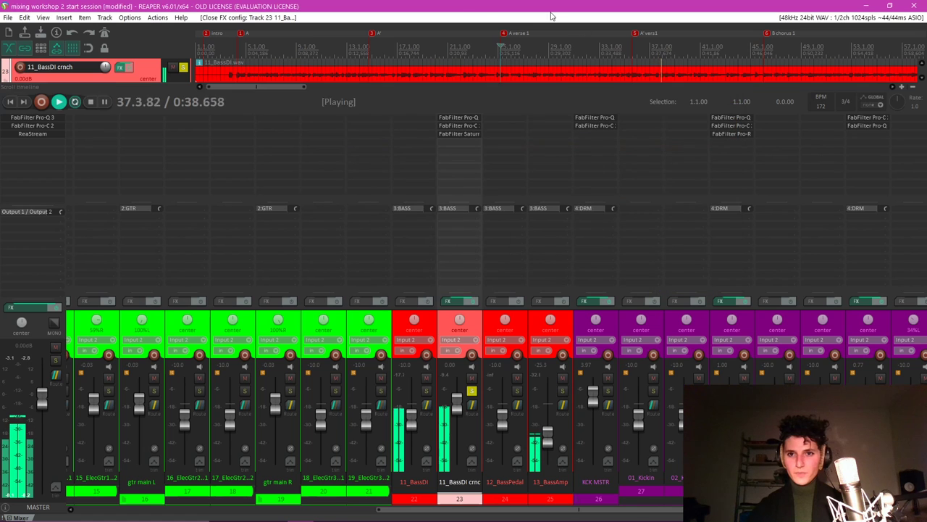
# Adjust the frequency of both cut filters together in the crunch track's Pro-Q 3, close it and stop playback.
pyautogui.click(462, 118)
pyautogui.moveTo(308, 111); pyautogui.dragTo(596, 223)
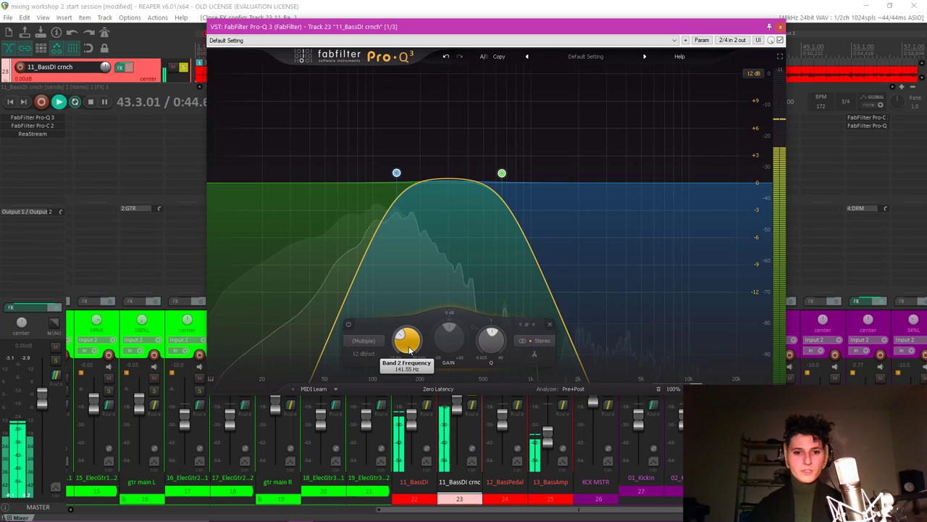
pyautogui.moveTo(406, 338); pyautogui.dragTo(417, 363)
pyautogui.press('Escape')
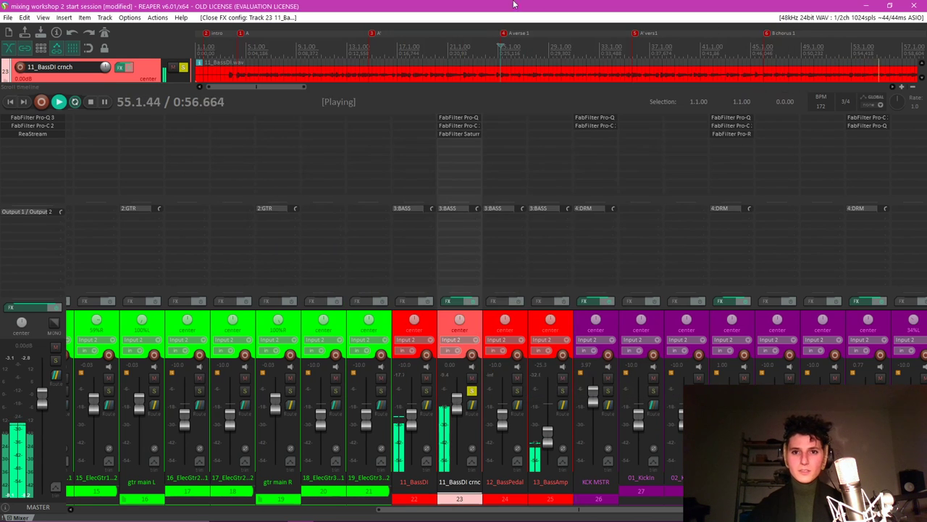
pyautogui.press('space')
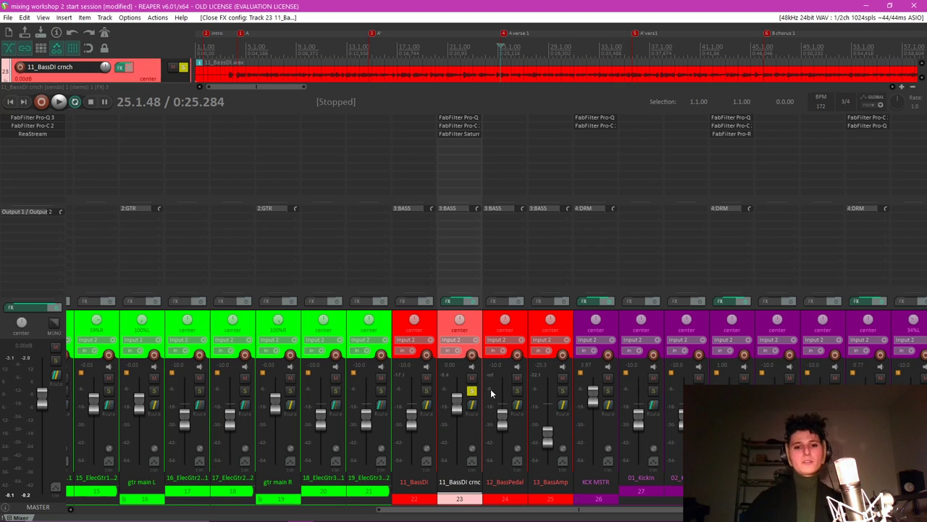
# Unsolo 11_BassDI crnch with its volume pulled down to -inf, and raise the BASS bus to 5.52 dB during playback.
pyautogui.moveTo(457, 405); pyautogui.dragTo(458, 418)
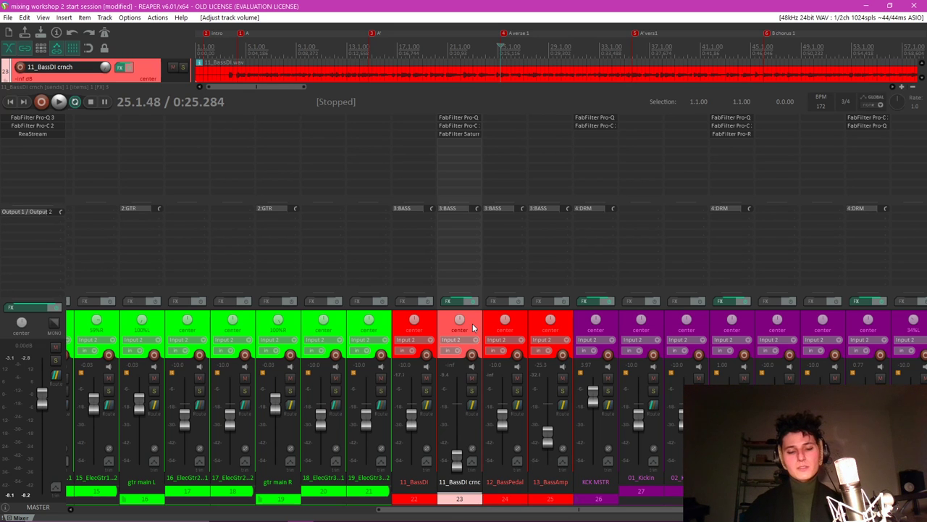
pyautogui.press('space')
pyautogui.hscroll(-5, 464, 438)
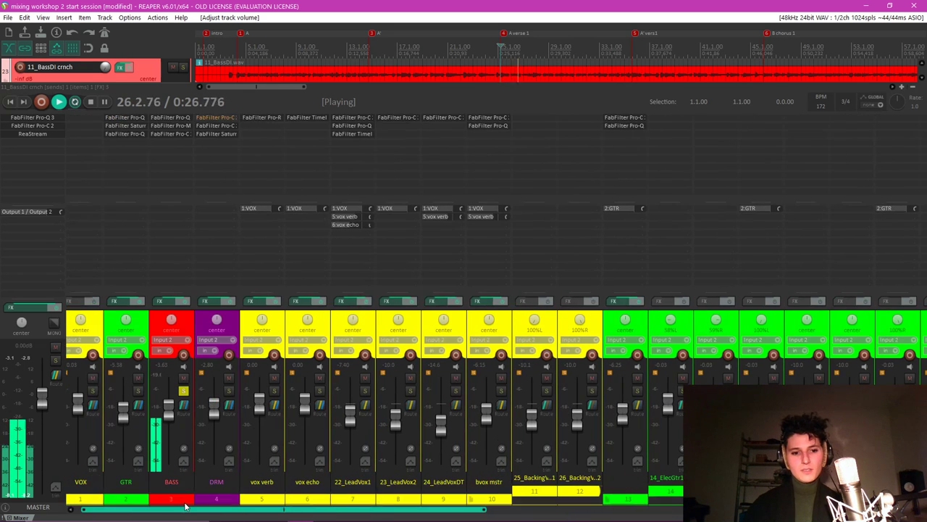
pyautogui.moveTo(174, 401); pyautogui.dragTo(174, 394)
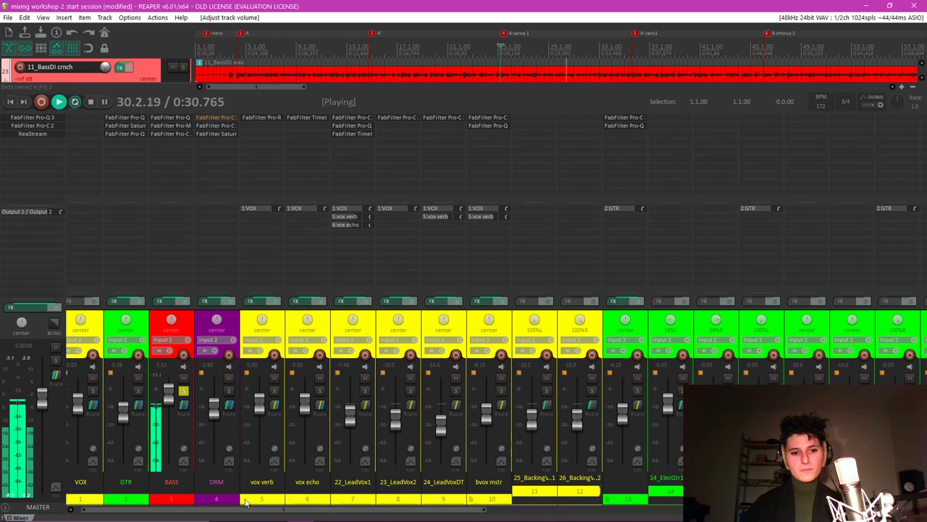
# Bring the 11_BassDI crnch volume up to -8.05 dB against the other bass tracks, and stop playback.
pyautogui.moveTo(271, 509); pyautogui.dragTo(601, 509)
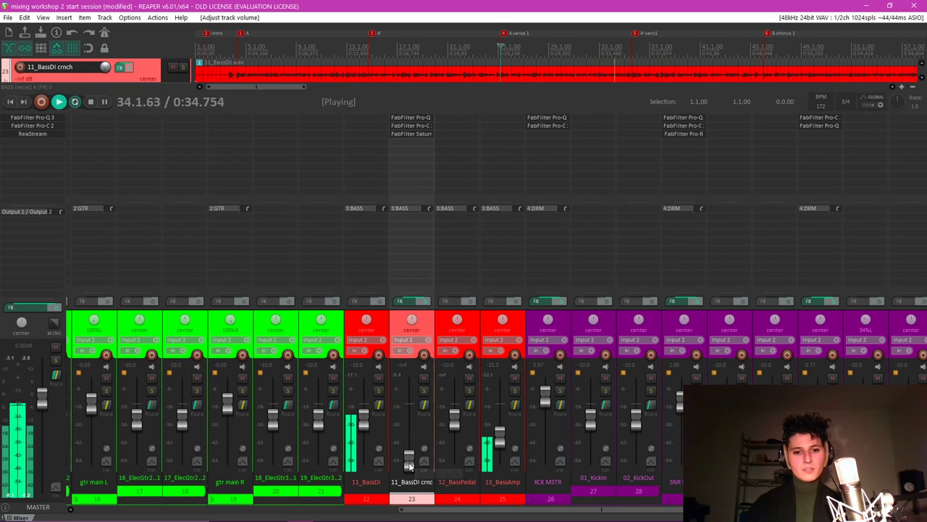
pyautogui.moveTo(409, 466); pyautogui.dragTo(408, 420)
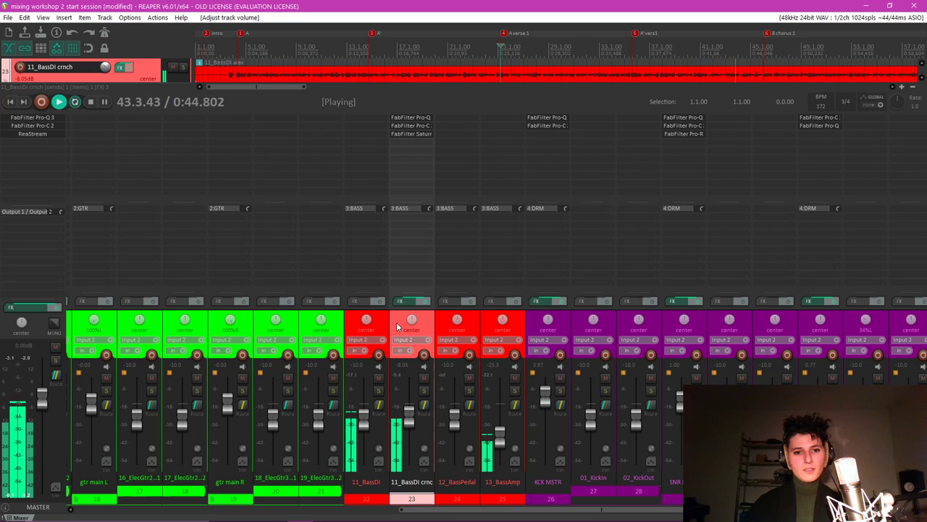
pyautogui.press('space')
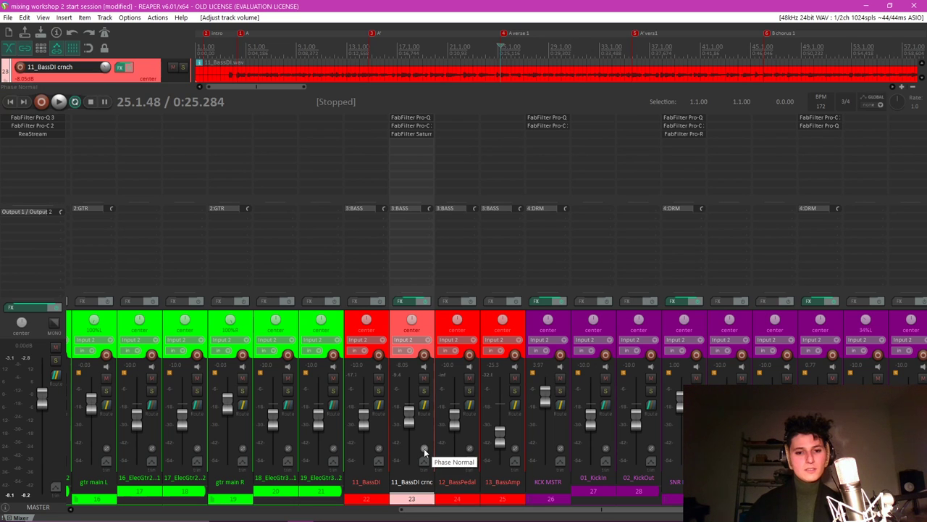
# Compare 11_BassDI crnch with normal and inverted phase during playback, and leave its phase inverted.
pyautogui.press('space')
pyautogui.click(424, 452)
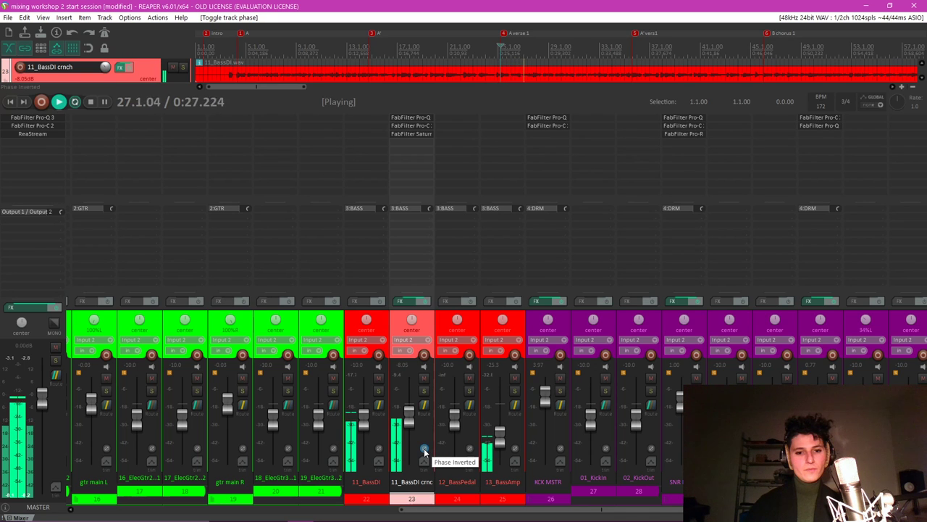
pyautogui.click(424, 452)
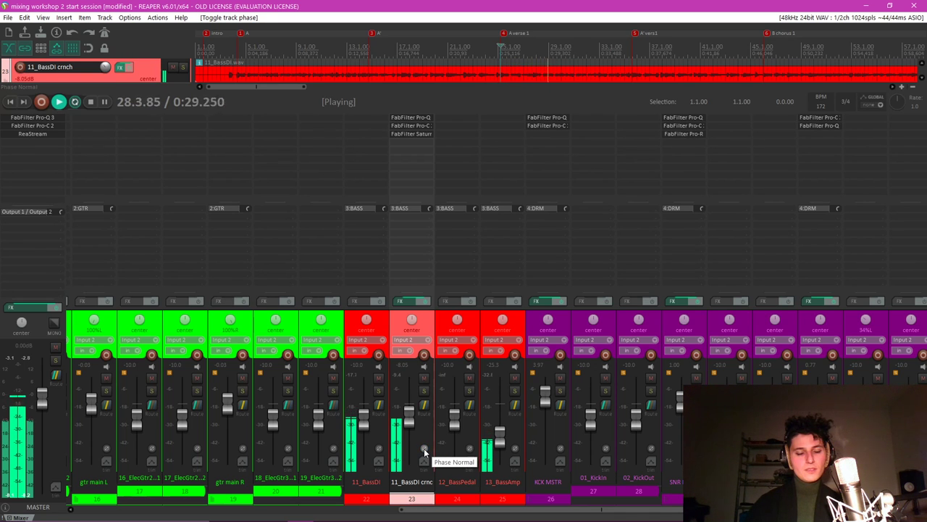
pyautogui.click(424, 452)
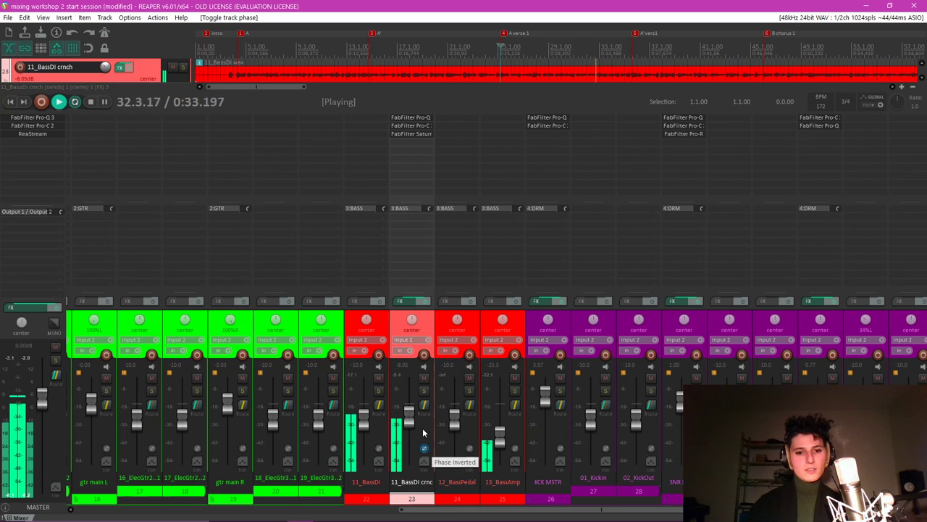
pyautogui.press('space')
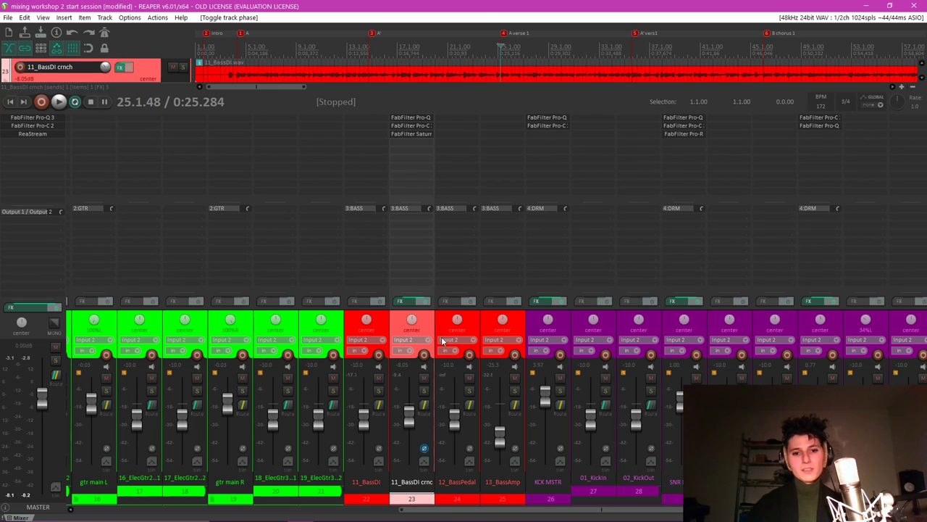
pyautogui.click(424, 447)
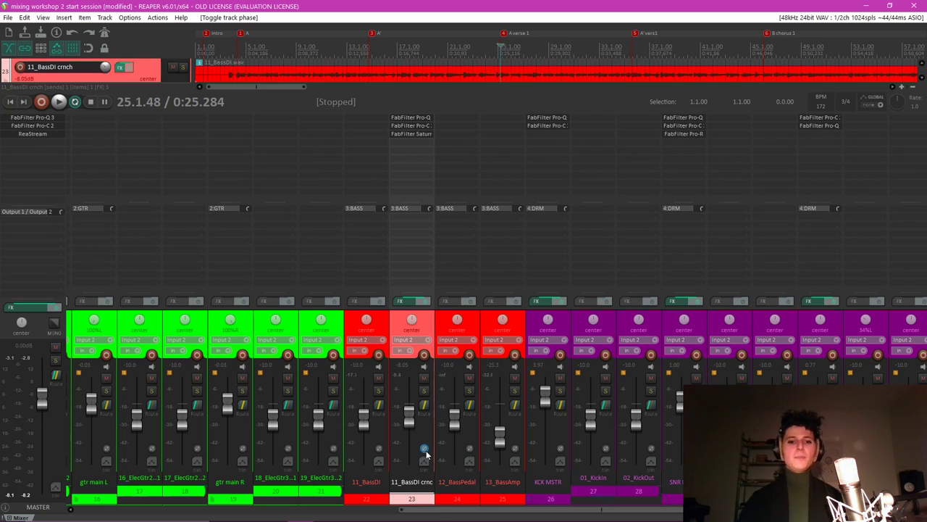
# Pull 11_BassDI crnch down to -inf, then blend it back in during playback at about -18.4 dB.
pyautogui.moveTo(410, 420)
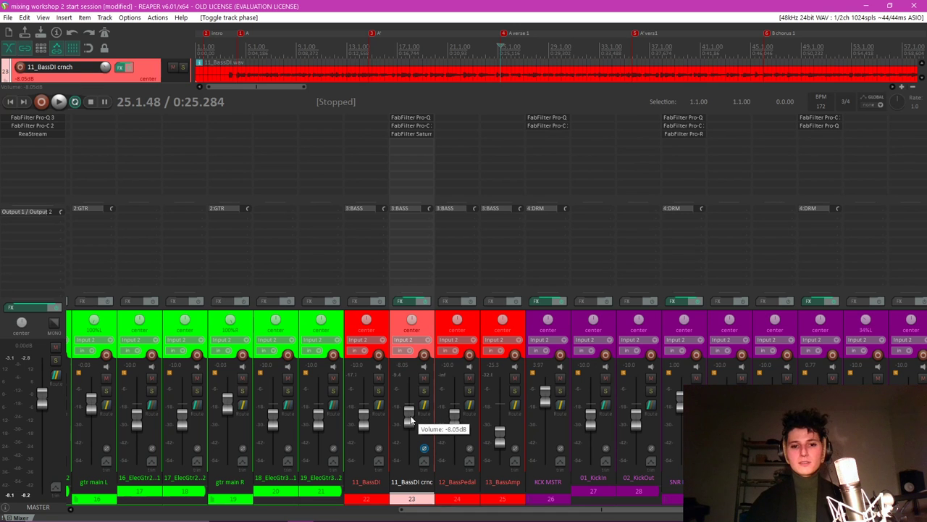
pyautogui.moveTo(410, 420); pyautogui.dragTo(86, 508)
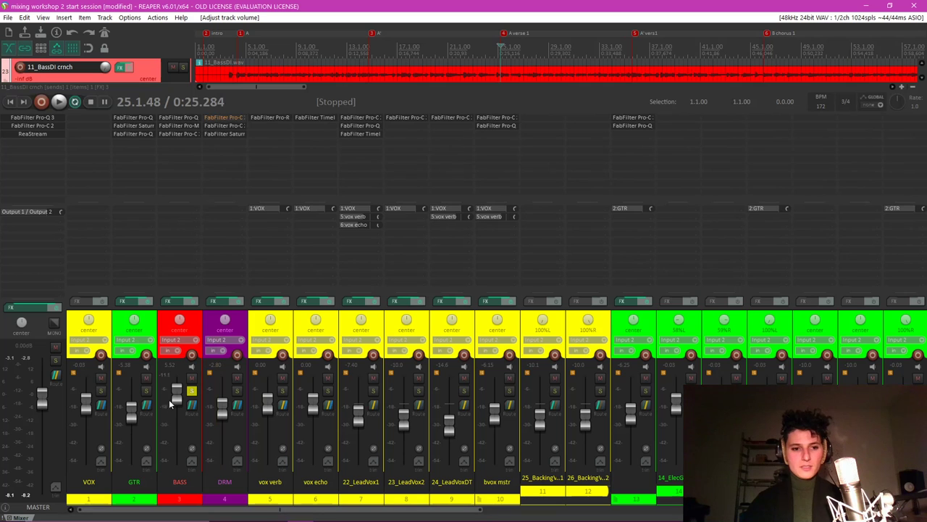
pyautogui.press('space')
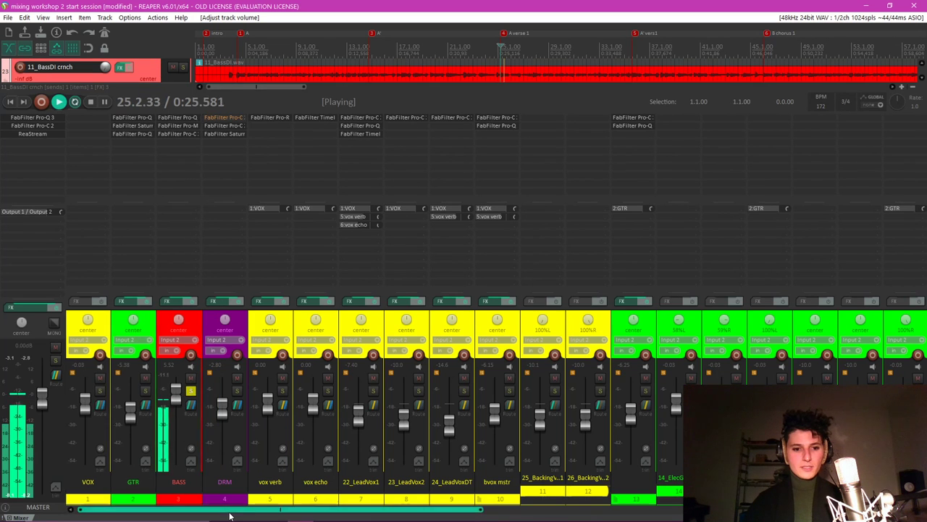
pyautogui.hscroll(5, 455, 466)
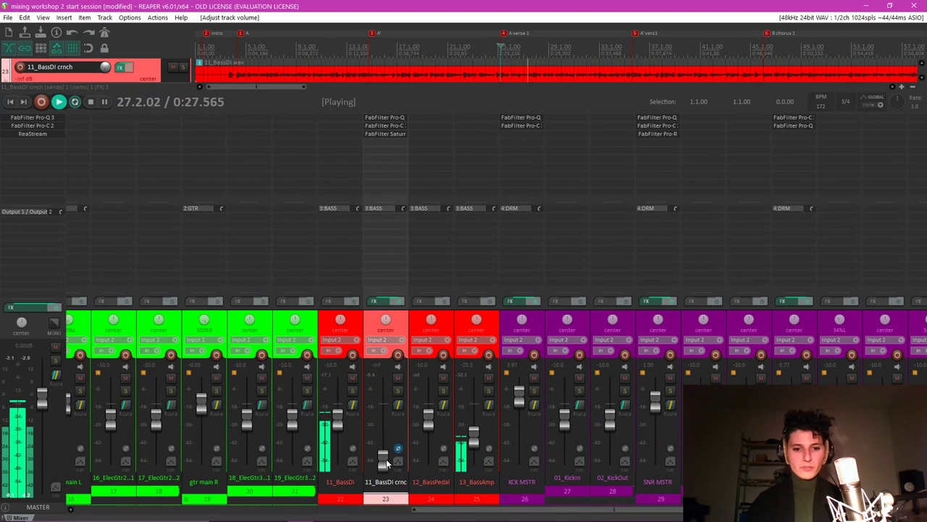
pyautogui.moveTo(386, 459); pyautogui.dragTo(384, 433)
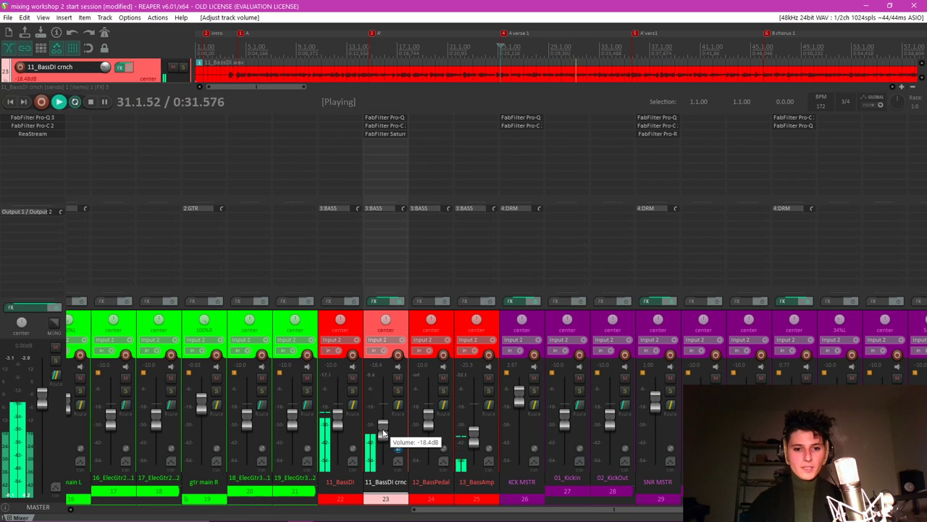
# Unsolo the BASS bus and lower its volume to -5.17 dB within the full mix.
pyautogui.moveTo(424, 507); pyautogui.dragTo(83, 507)
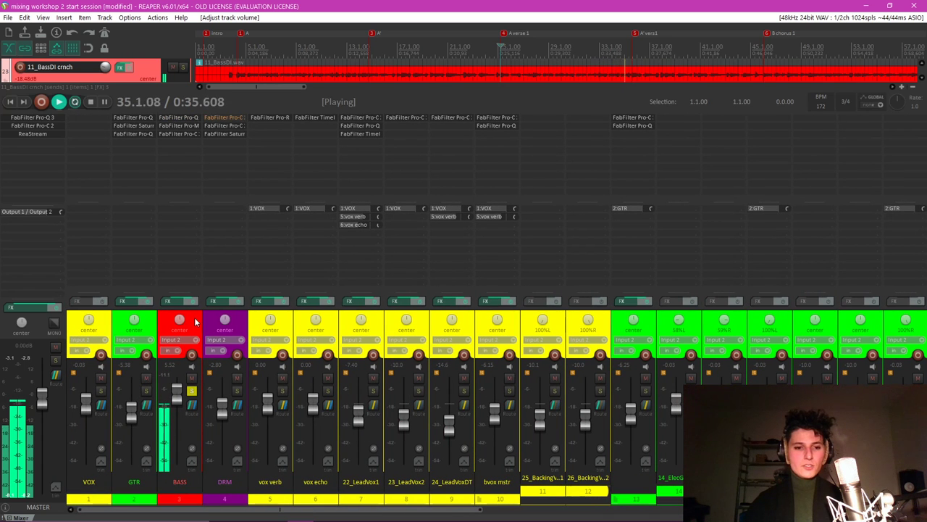
pyautogui.click(191, 390)
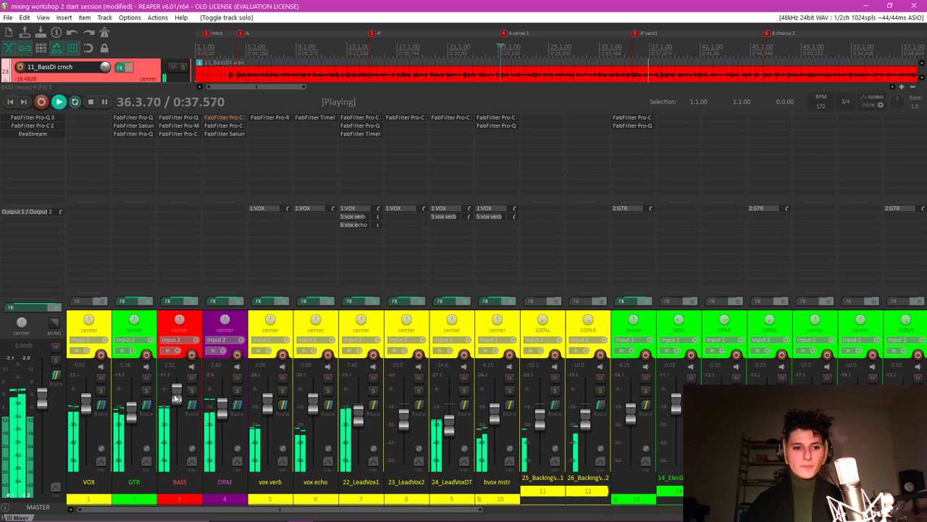
pyautogui.moveTo(174, 398); pyautogui.dragTo(177, 415)
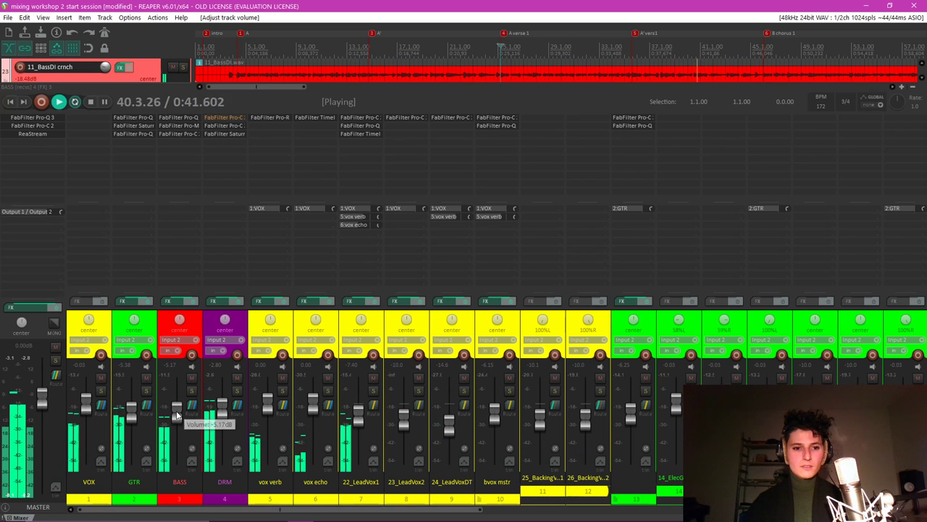
# Compare the full mix with 11_BassDI crnch muted and unmuted, leave it unmuted, and stop playback.
pyautogui.moveTo(243, 509); pyautogui.dragTo(569, 519)
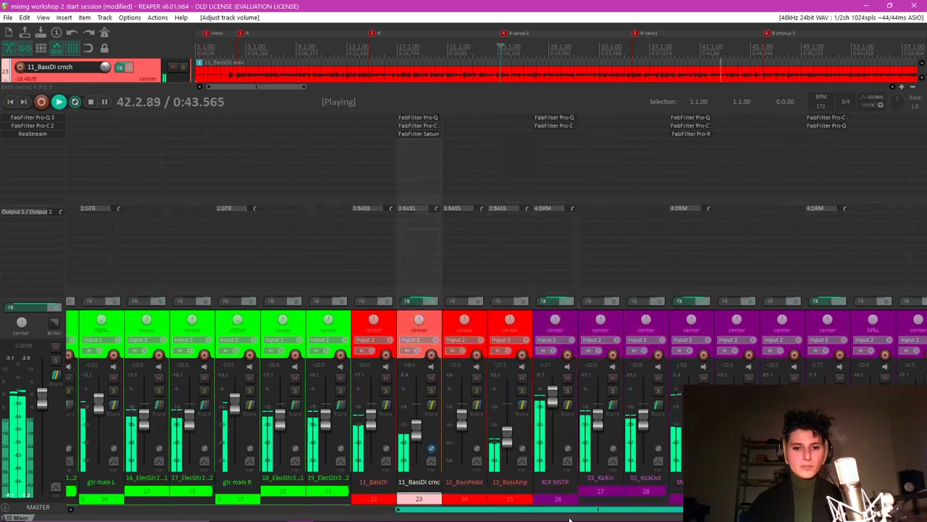
pyautogui.click(432, 379)
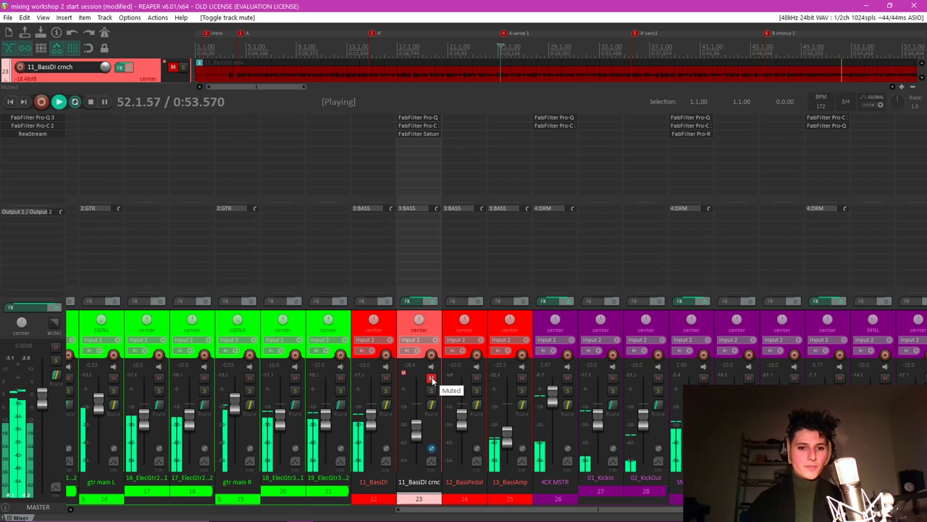
pyautogui.click(432, 379)
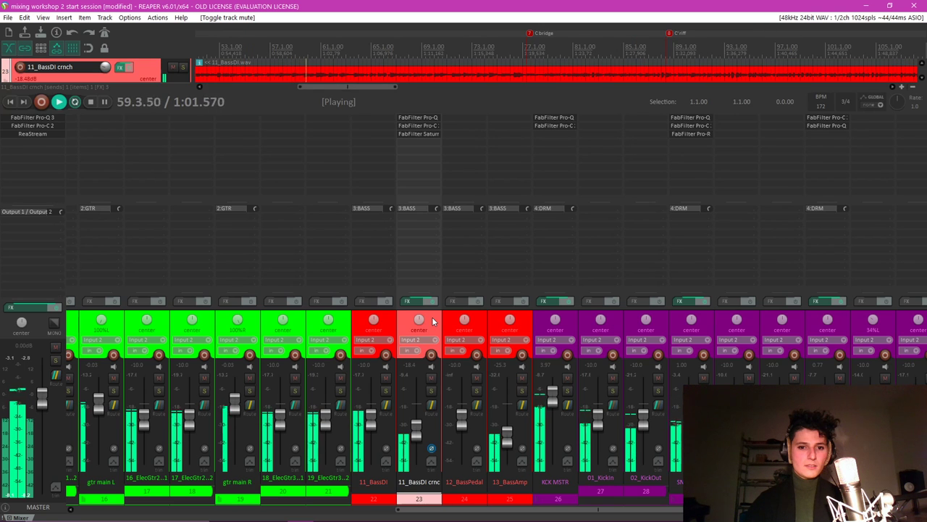
pyautogui.press('space')
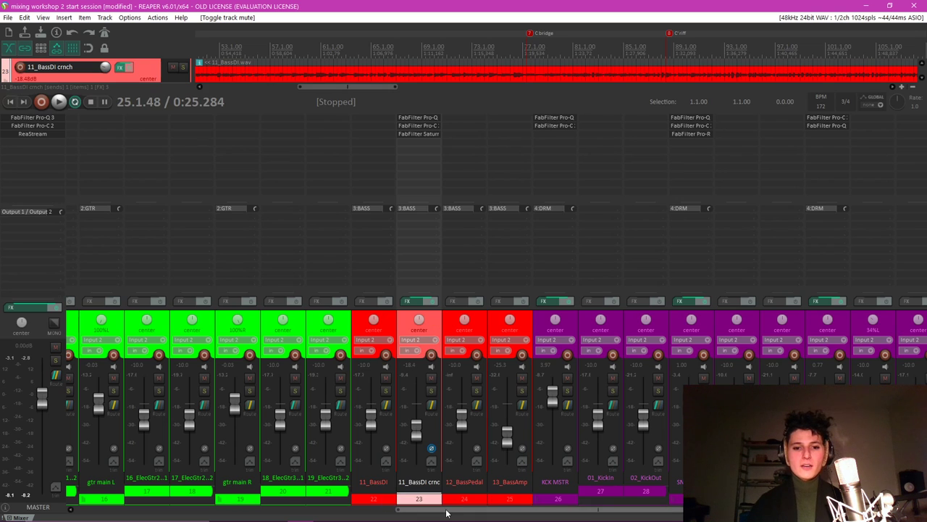
# Select the BASS bus, check the stream's live chat in Firefox, and return to the REAPER mixer.
pyautogui.moveTo(431, 510); pyautogui.dragTo(113, 507)
pyautogui.click(183, 355)
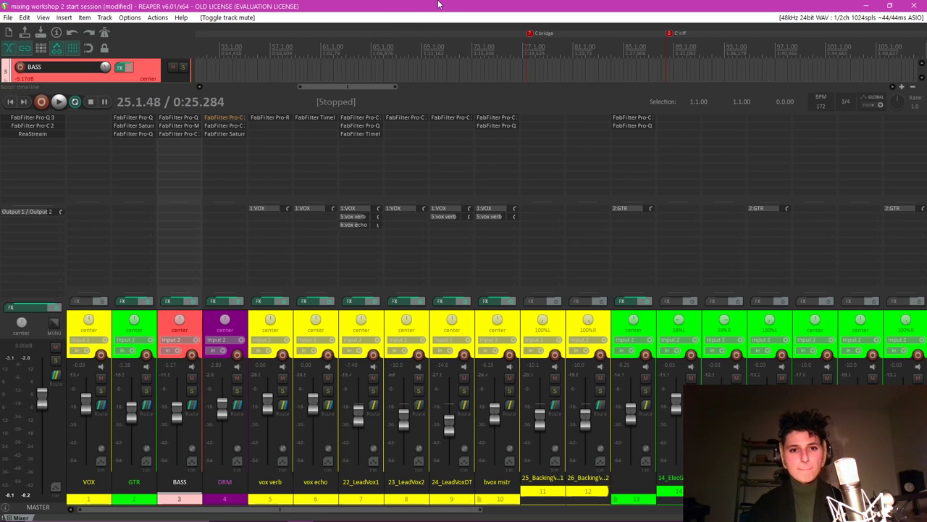
pyautogui.click(327, 512)
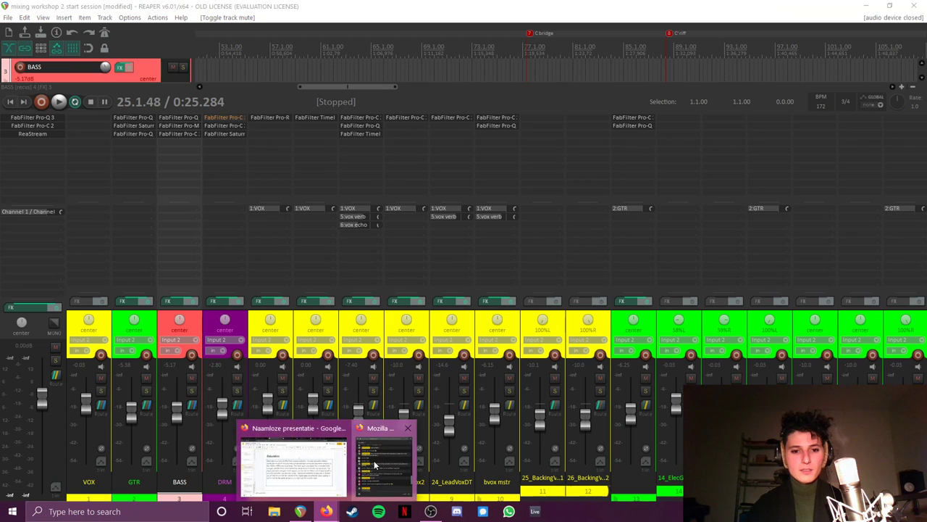
pyautogui.click(374, 460)
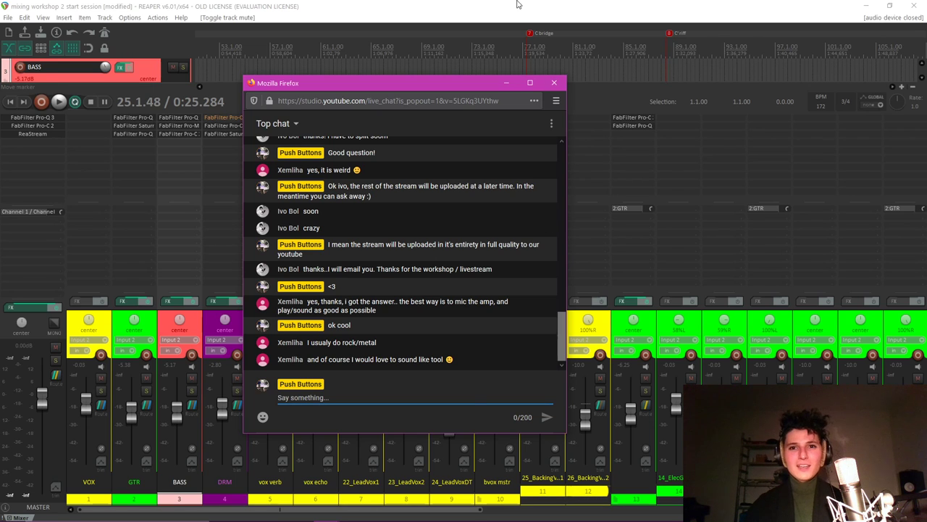
pyautogui.click(476, 4)
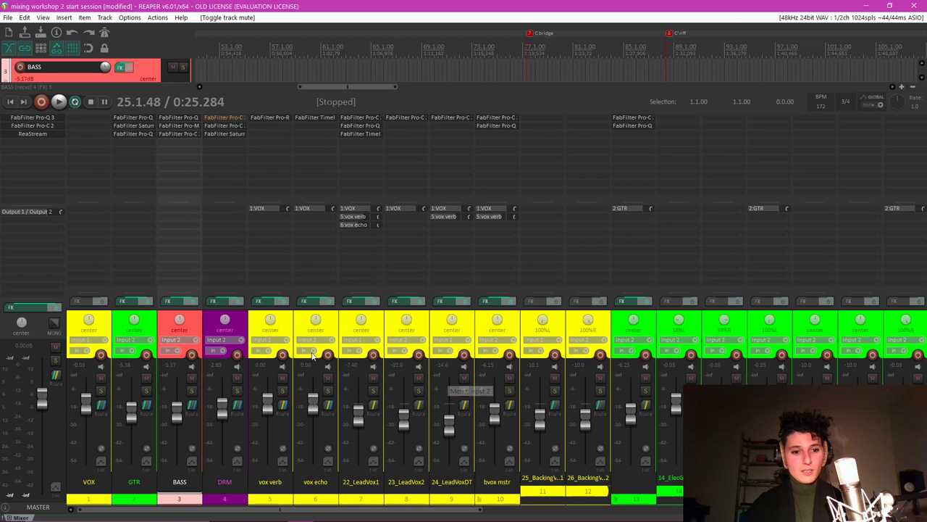
pyautogui.moveTo(331, 508); pyautogui.dragTo(281, 504)
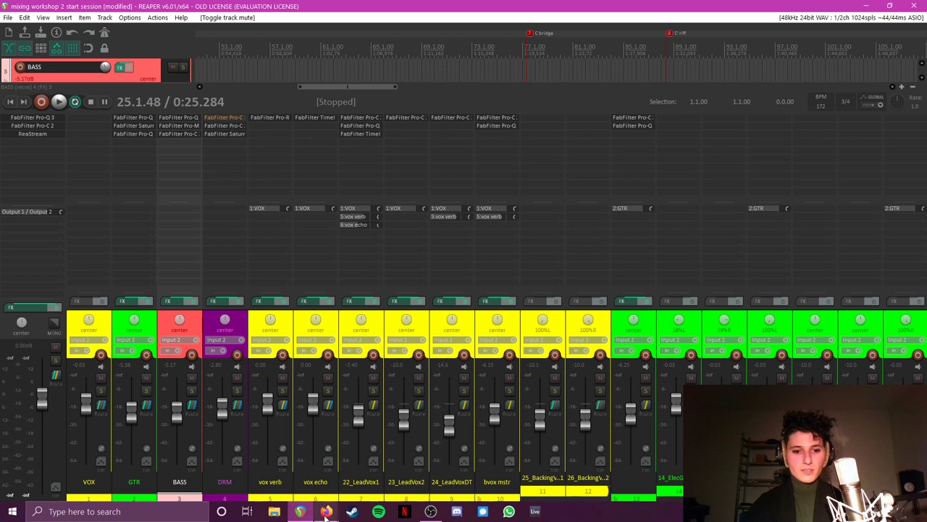
# Switch to the Google Slides presentation and review the "Important saturation settings" and "Famous saturation types" slides.
pyautogui.moveTo(327, 512)
pyautogui.click(294, 464)
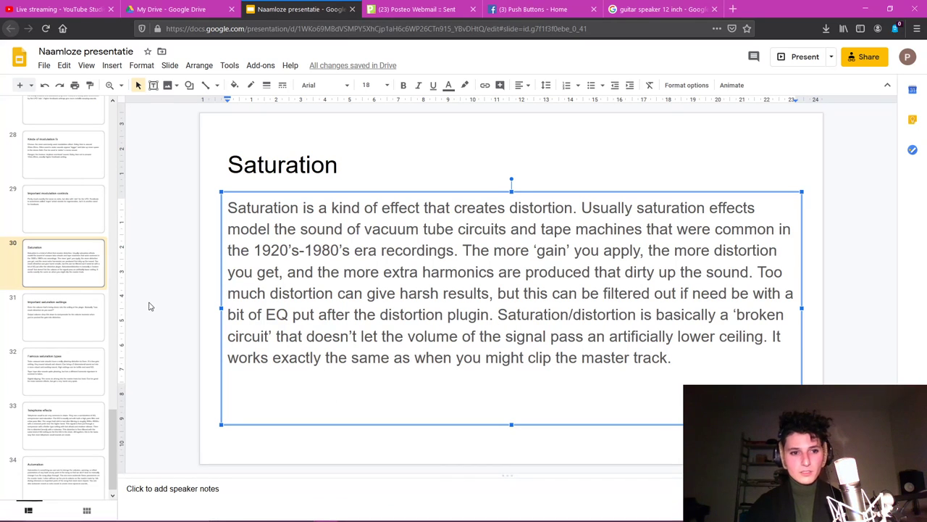
pyautogui.click(82, 330)
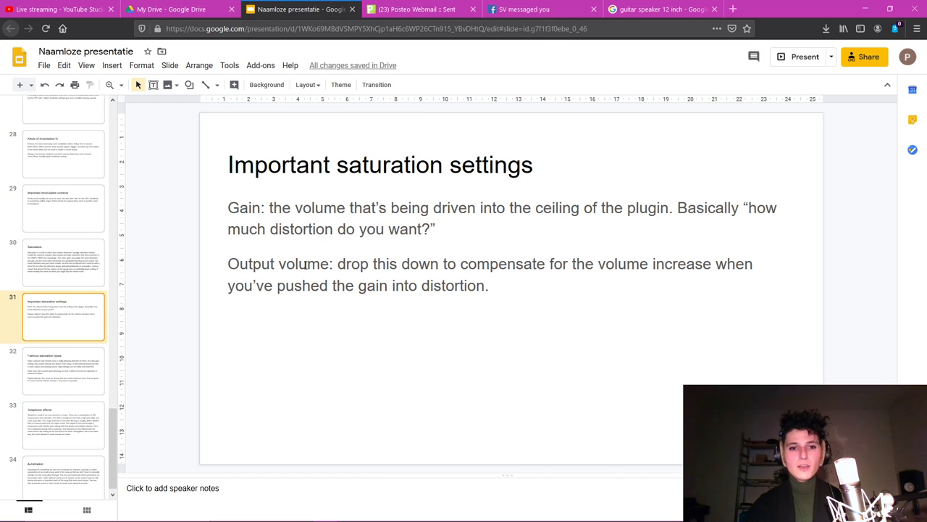
pyautogui.click(93, 374)
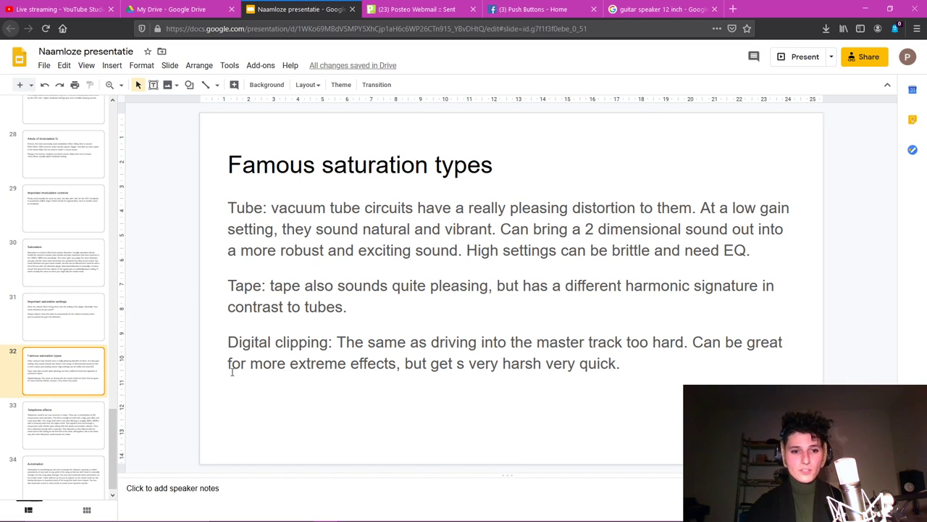
pyautogui.moveTo(234, 348); pyautogui.dragTo(464, 353)
pyautogui.click(588, 365)
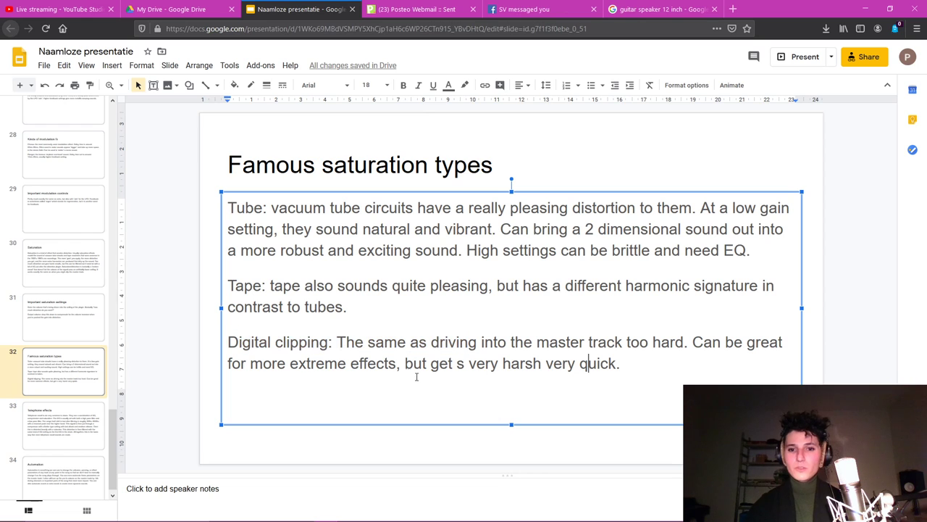
pyautogui.scroll(-1, 114, 442)
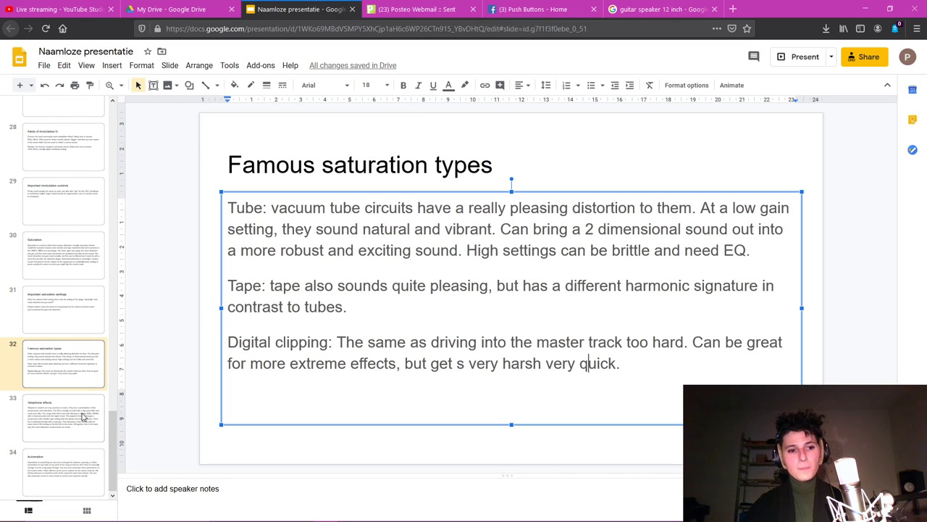
# Read the "Telephone effects" slide on building telephone vocal sounds from EQ, compression and saturation.
pyautogui.click(83, 417)
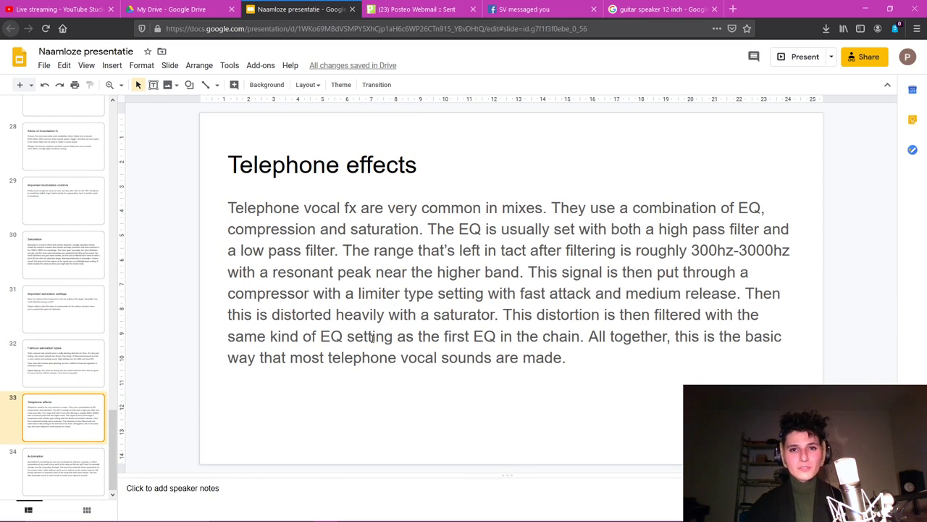
pyautogui.click(230, 209)
pyautogui.moveTo(297, 208); pyautogui.dragTo(213, 221)
pyautogui.moveTo(275, 211); pyautogui.dragTo(325, 230)
pyautogui.click(347, 229)
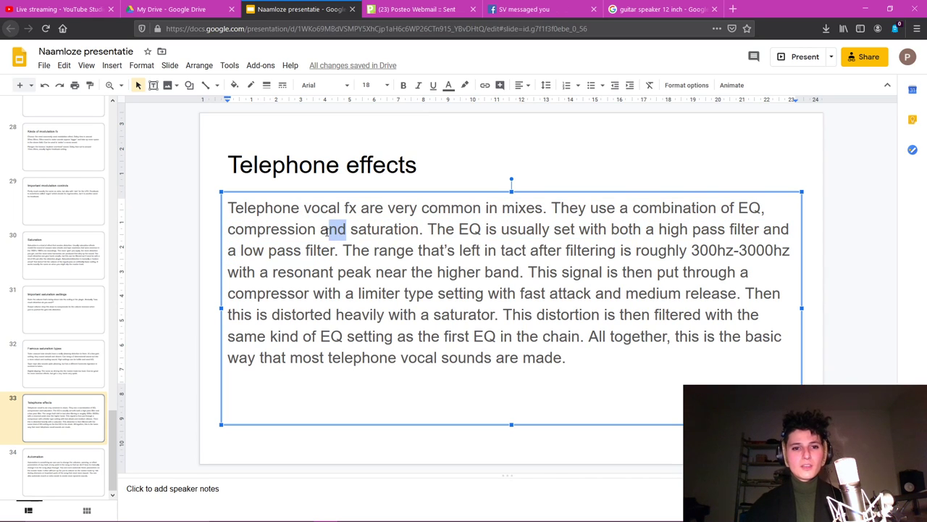
pyautogui.click(302, 208)
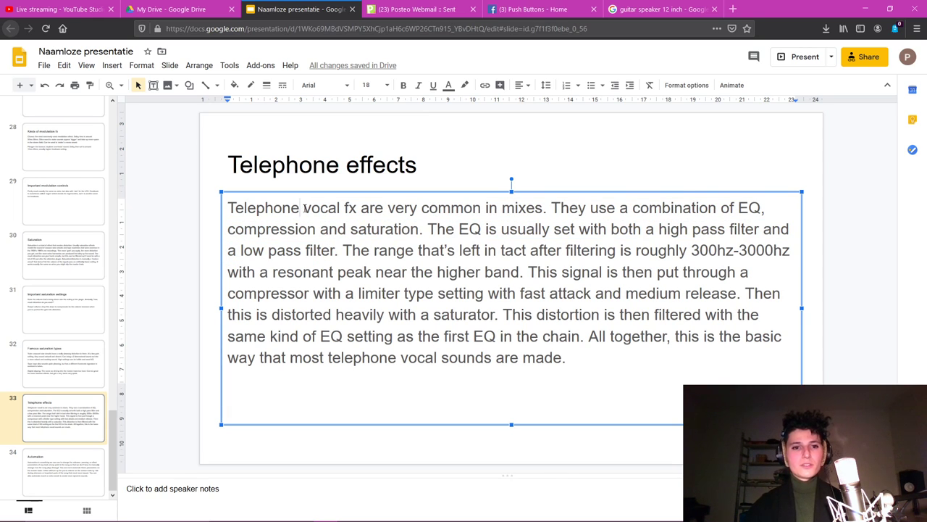
pyautogui.click(340, 208)
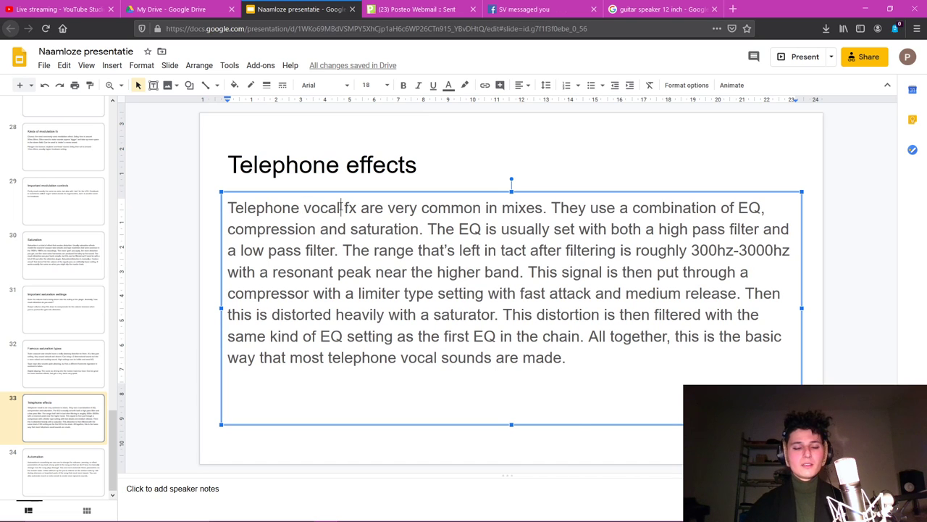
pyautogui.click(356, 208)
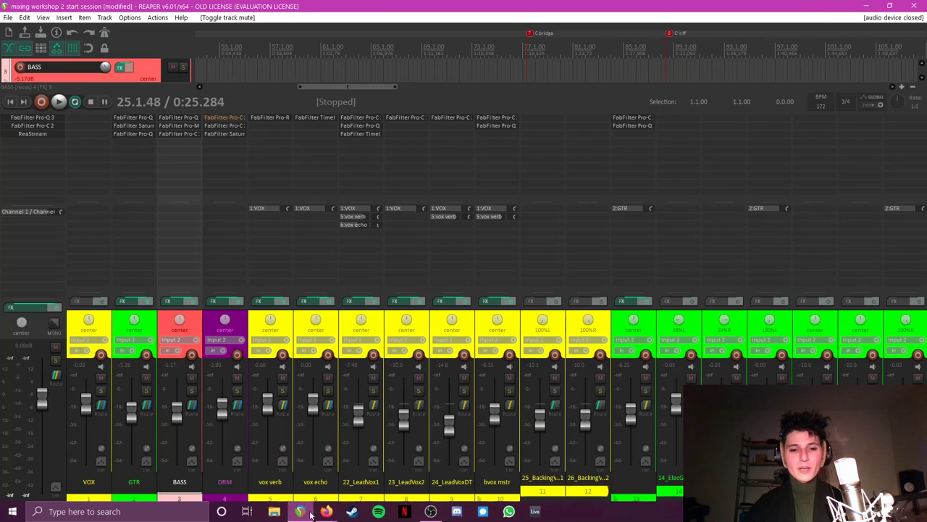
# Switch back to REAPER and select the 22_LeadVox1 track in the mixer.
pyautogui.click(430, 515)
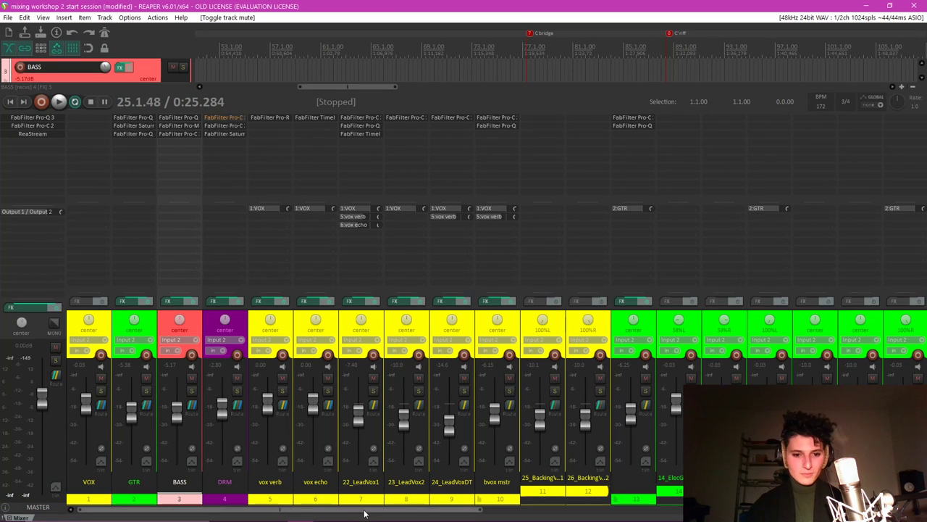
pyautogui.moveTo(368, 510)
pyautogui.mouseDown()
pyautogui.moveTo(493, 519)
pyautogui.moveTo(356, 516)
pyautogui.mouseUp()
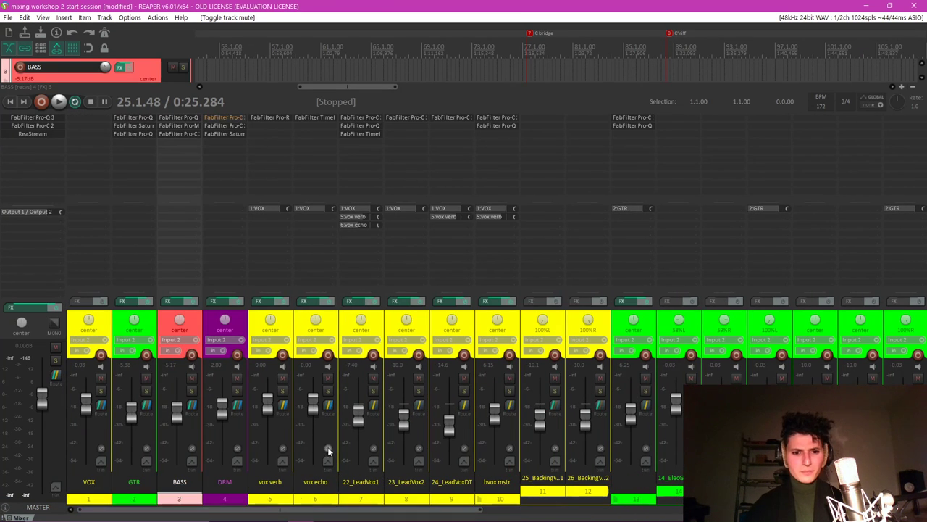
pyautogui.click(380, 322)
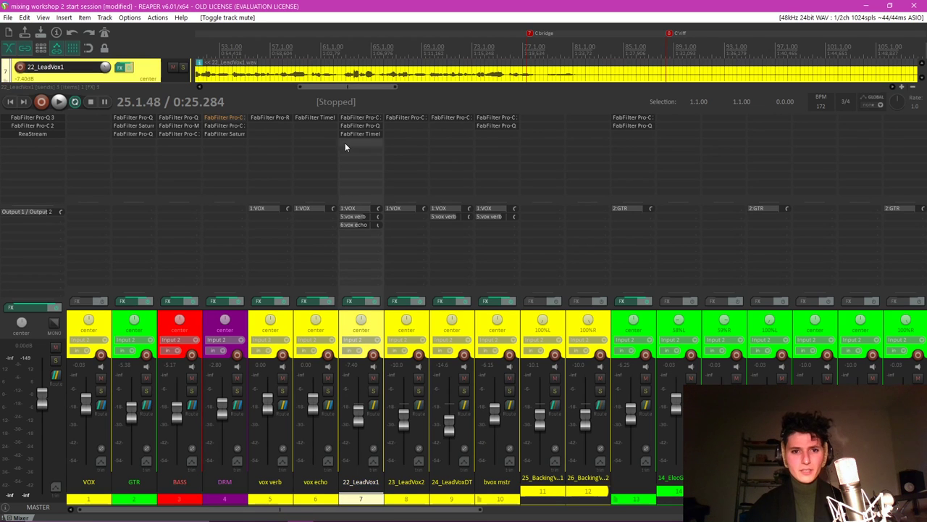
pyautogui.click(327, 377)
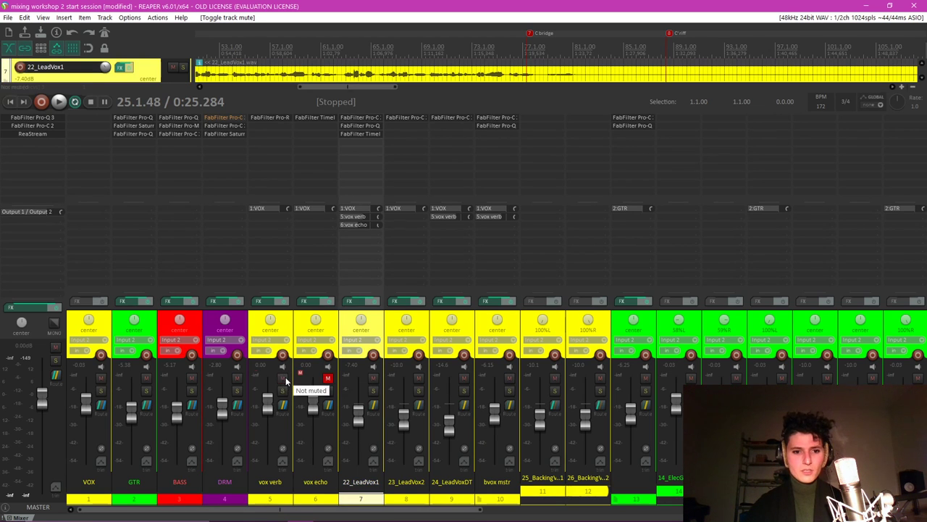
pyautogui.click(283, 377)
pyautogui.click(329, 378)
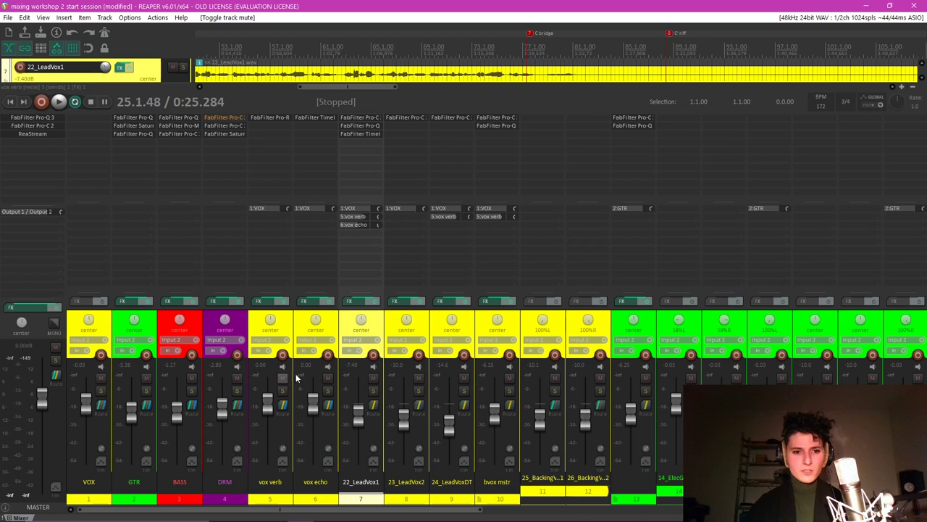
# Show the arrangement, play the D vox section of 22_LeadVox1 from about bar 227, and stop playback.
pyautogui.hotkey('ctrl', 'm')
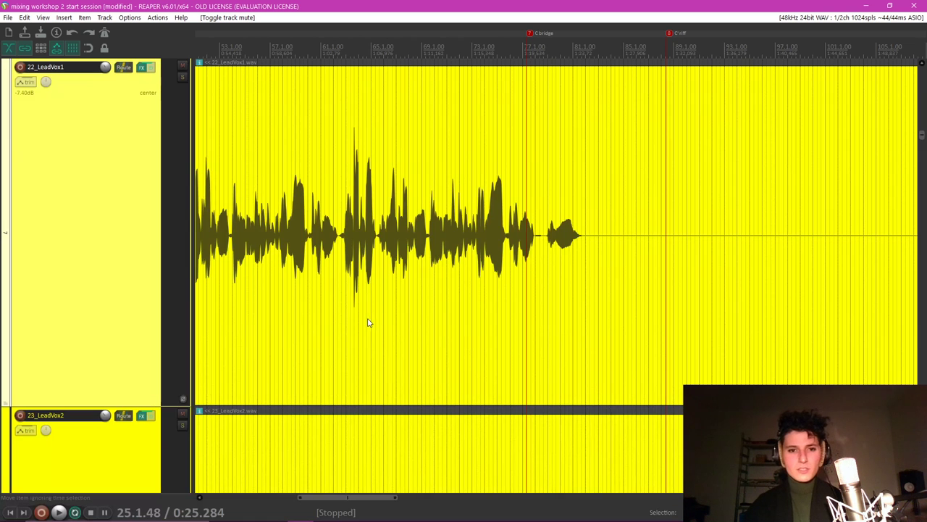
pyautogui.scroll(-6, 567, 225)
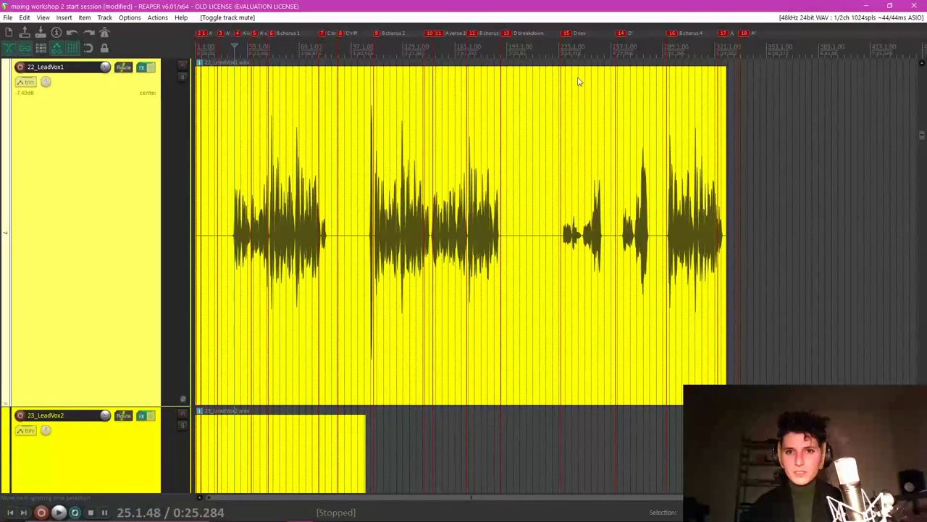
pyautogui.click(570, 37)
pyautogui.scroll(6, 584, 101)
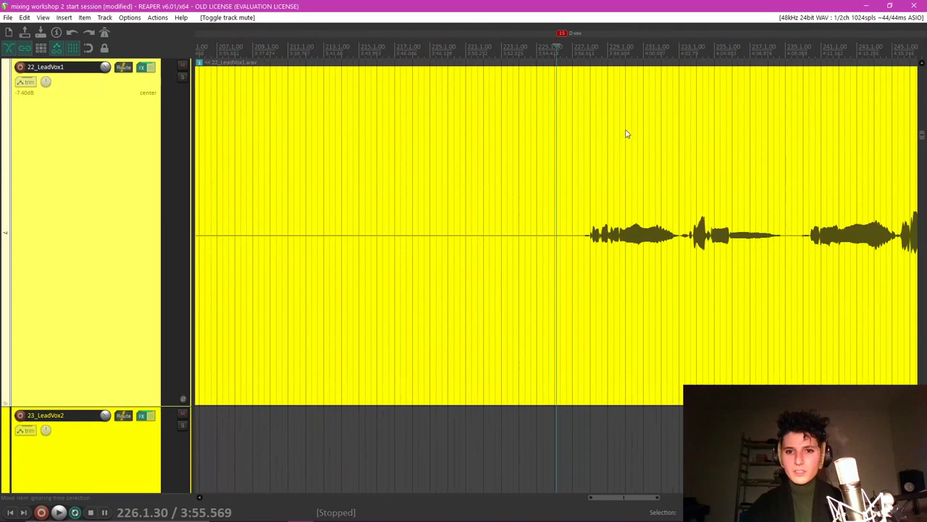
pyautogui.click(604, 45)
pyautogui.press('space')
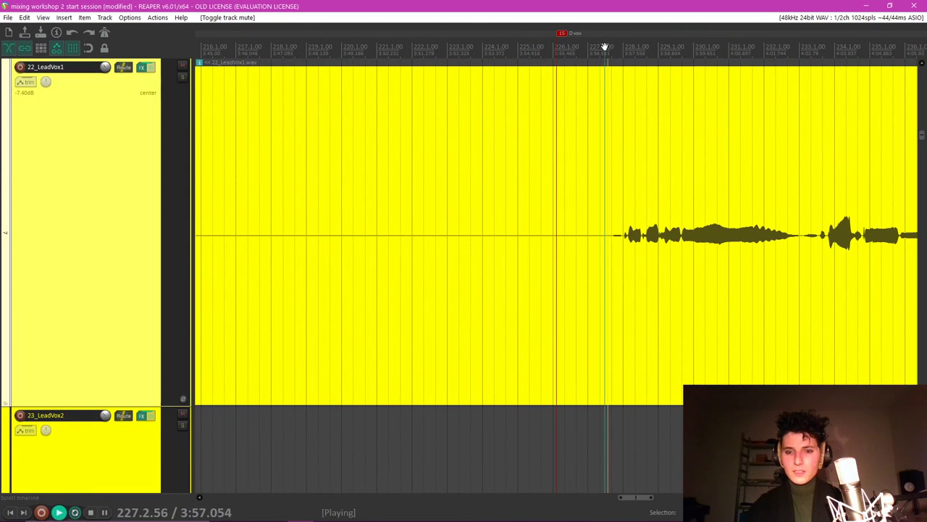
pyautogui.scroll(-5, 609, 131)
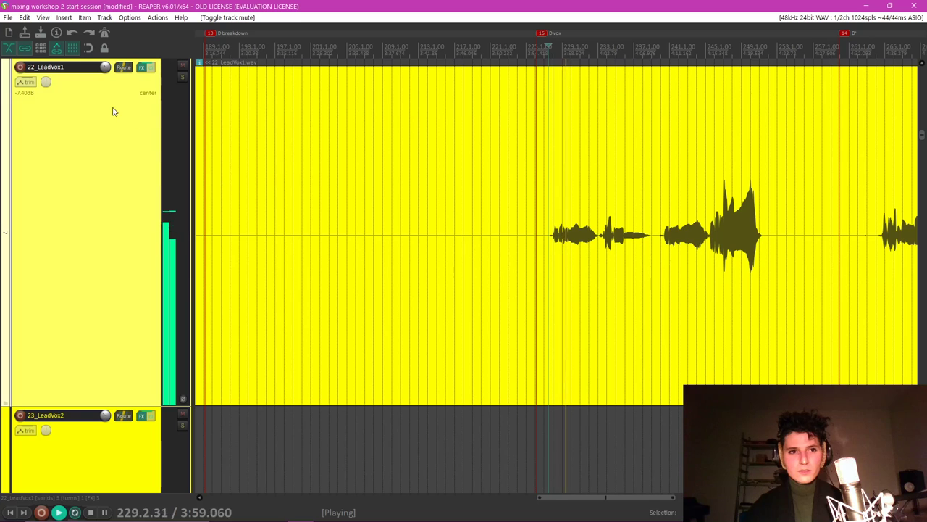
pyautogui.scroll(-5, 441, 192)
pyautogui.scroll(-3, 446, 192)
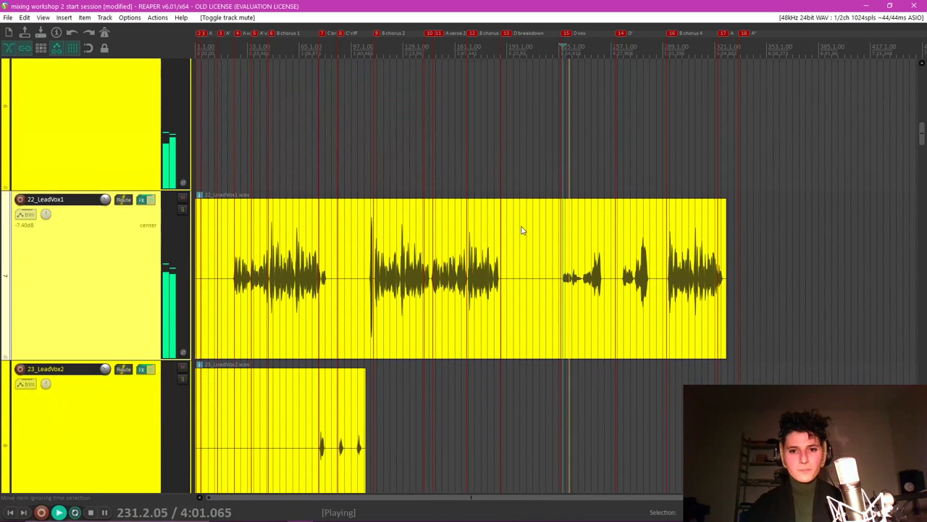
pyautogui.press('space')
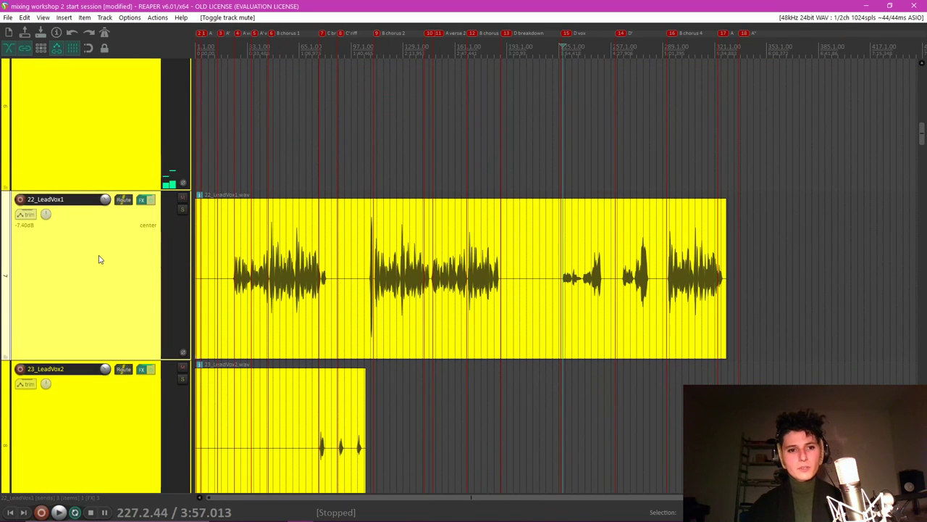
# Duplicate the 22_LeadVox1 track and bring the copy into view beneath the original.
pyautogui.rightClick(99, 259)
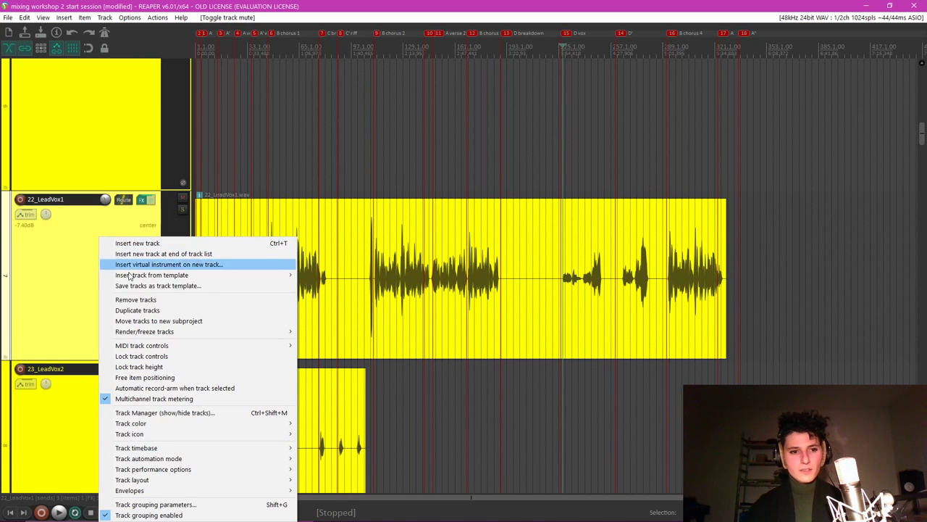
pyautogui.click(142, 311)
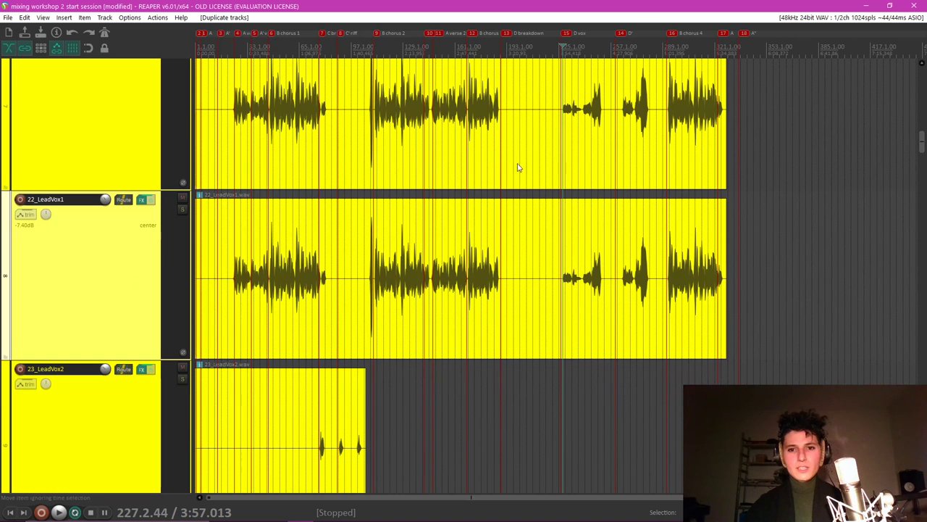
pyautogui.scroll(3, 919, 146)
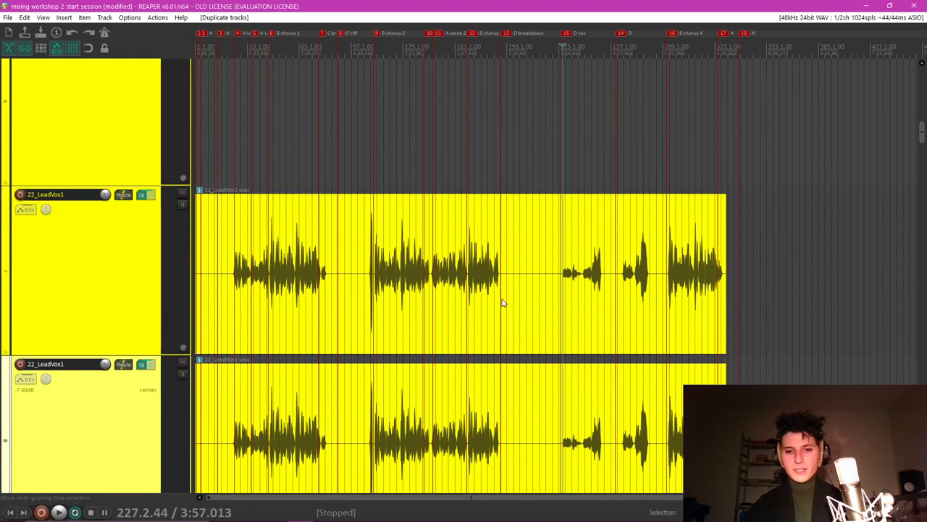
pyautogui.scroll(-3, 923, 141)
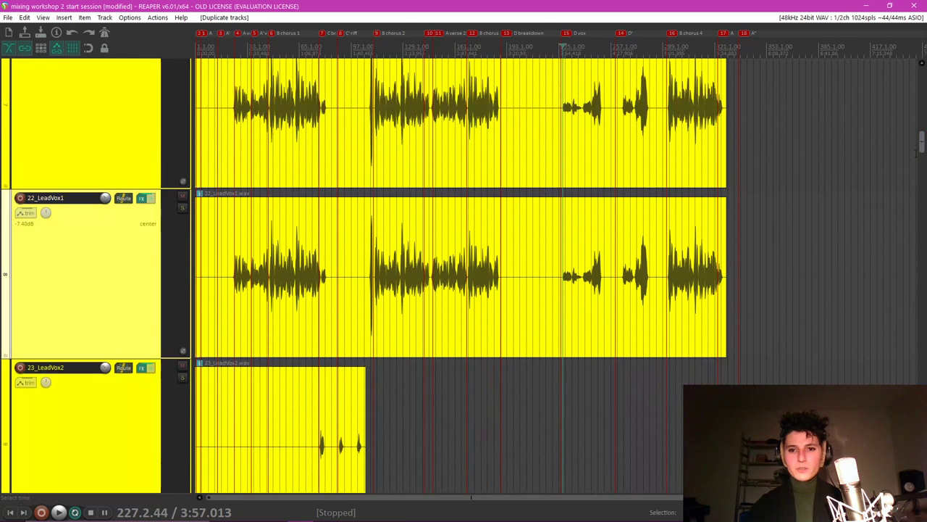
# Split the duplicated 22_LeadVox1 clip at bar 227.3, just before the D vox phrase, and delete everything before the split.
pyautogui.scroll(5, 562, 247)
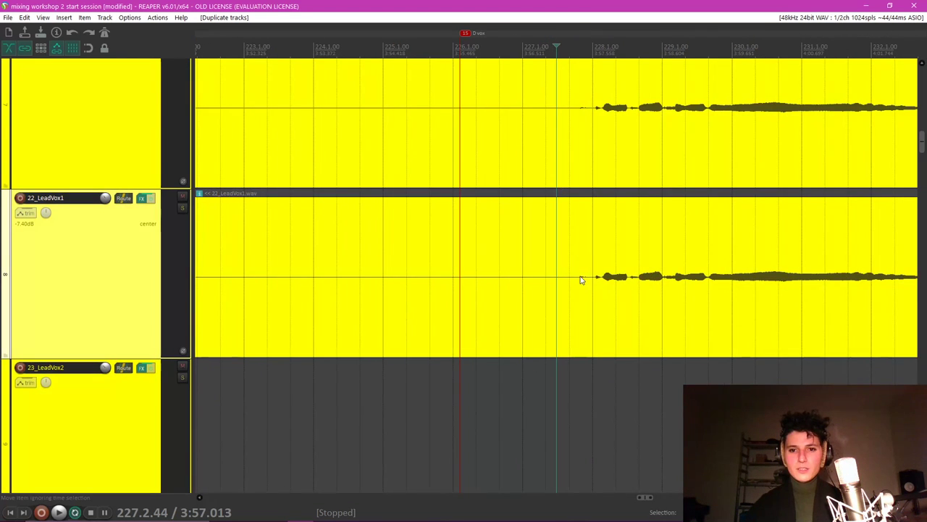
pyautogui.click(576, 283)
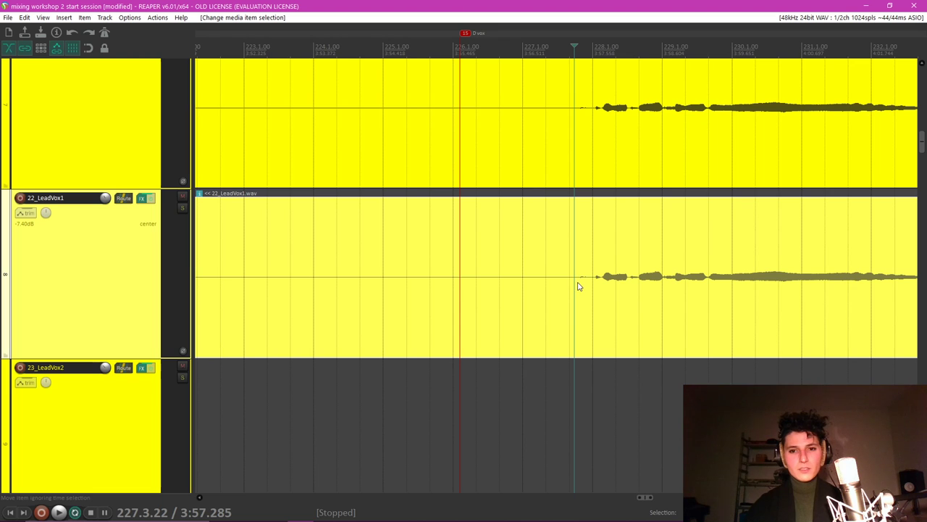
pyautogui.click(572, 278)
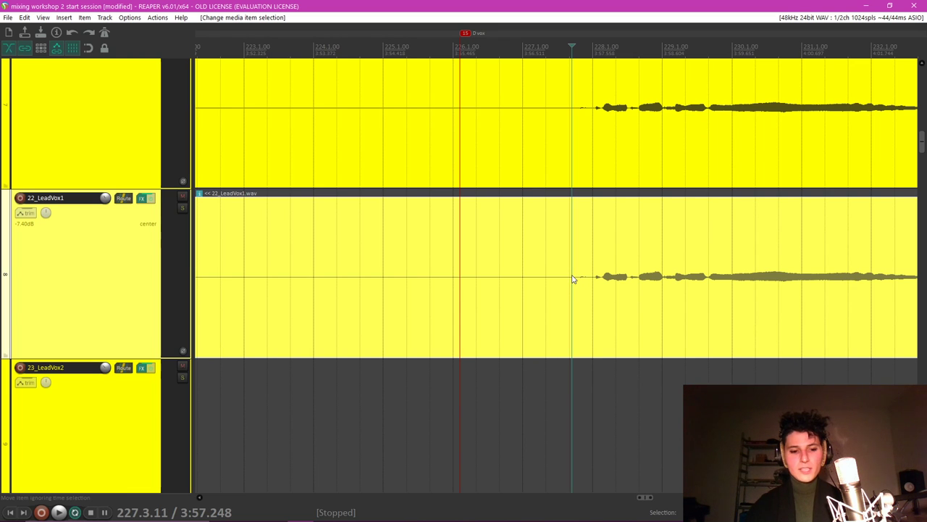
pyautogui.press('s')
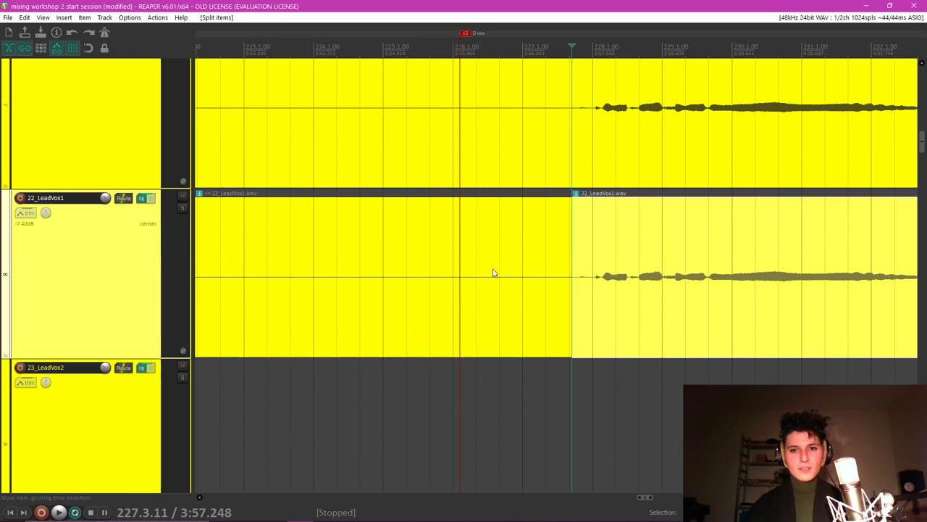
pyautogui.click(472, 255)
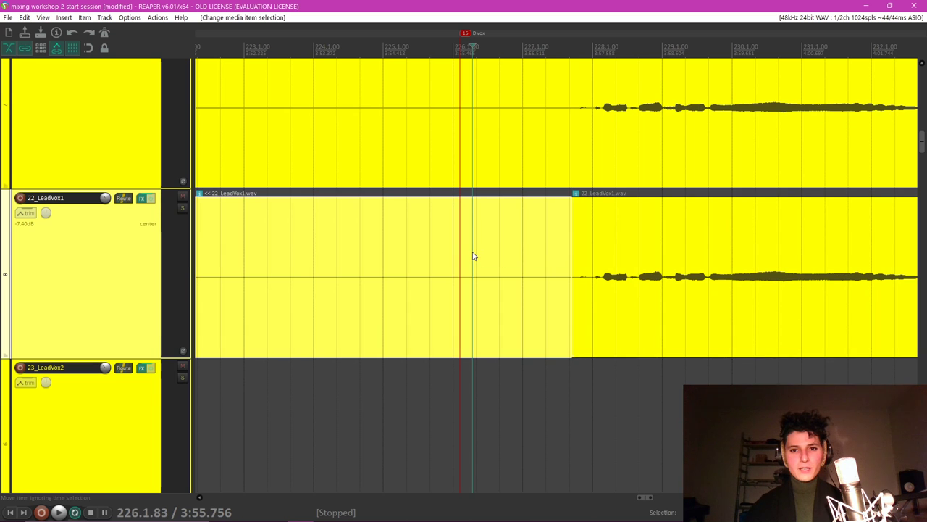
pyautogui.press('Delete')
# Audition the duplicate from about bar 264, split its clip at bar 280.1 after the last D' phrase, and delete the remainder.
pyautogui.scroll(-5, 652, 275)
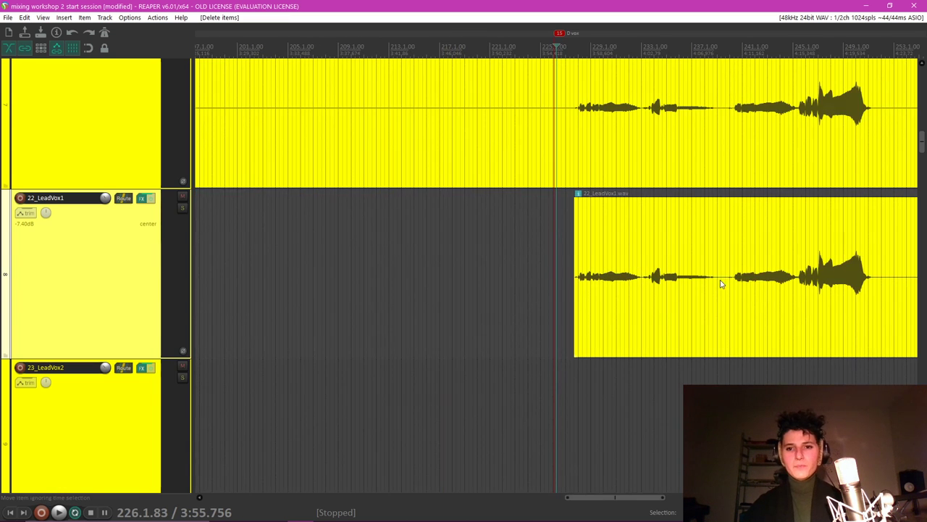
pyautogui.scroll(-3, 765, 285)
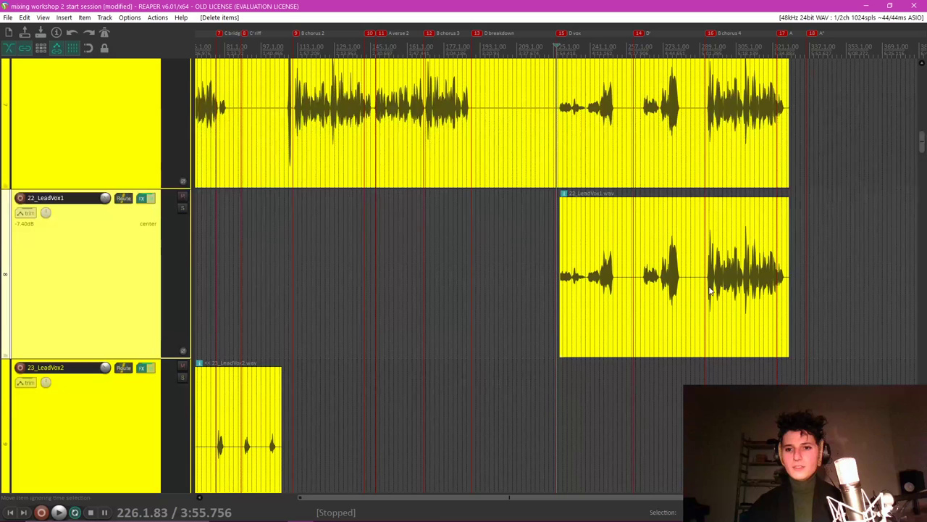
pyautogui.click(643, 266)
pyautogui.scroll(5, 642, 267)
pyautogui.press('space')
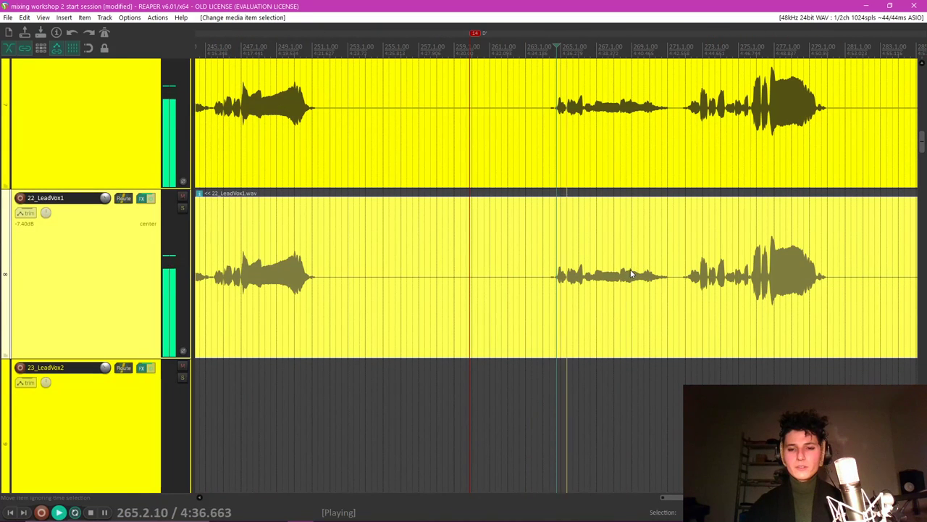
pyautogui.press('space')
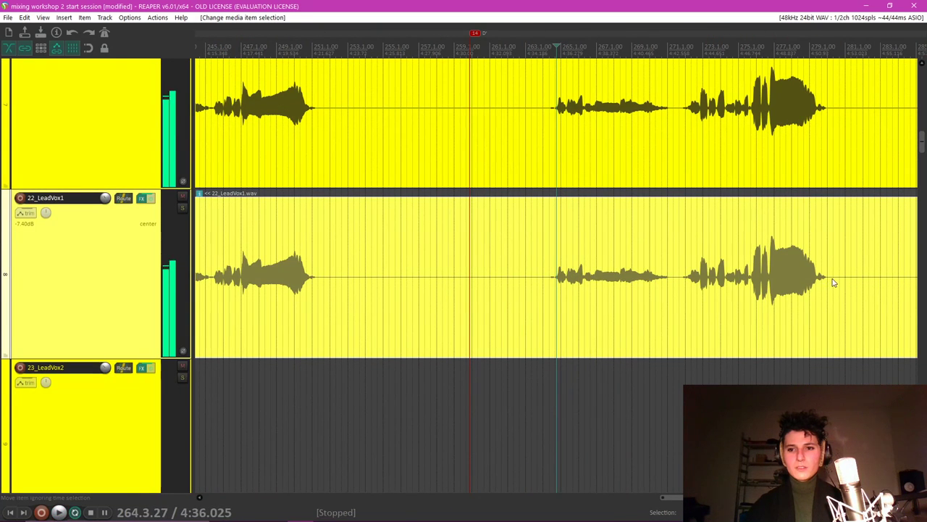
pyautogui.click(833, 283)
pyautogui.press('s')
pyautogui.scroll(-4, 833, 282)
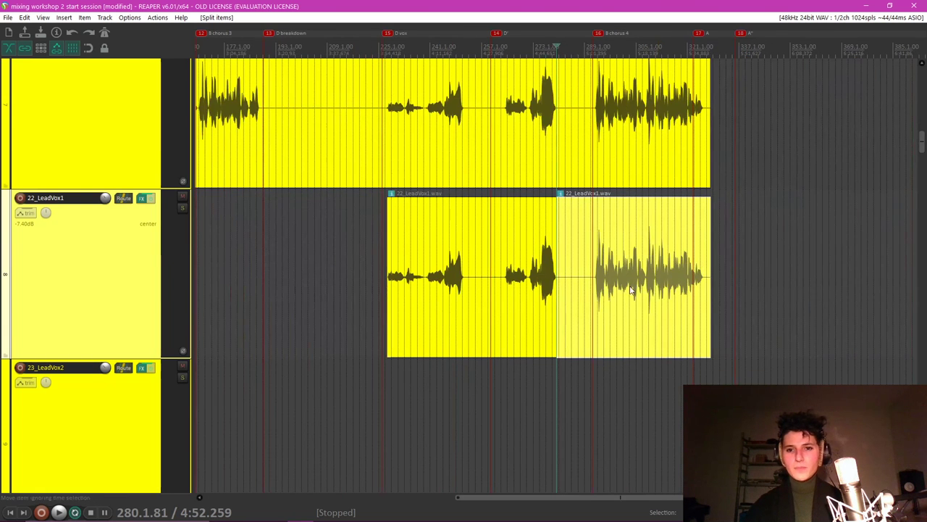
pyautogui.press('Delete')
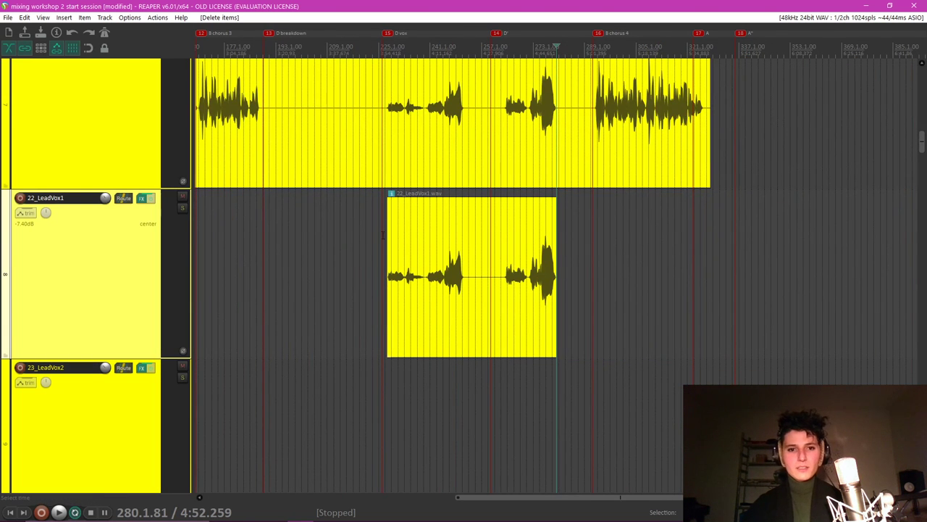
# On the original 22_LeadVox1 track, cut out the first D vox phrases between bars 227.1 and 240.1.
pyautogui.click(431, 120)
pyautogui.scroll(5, 449, 127)
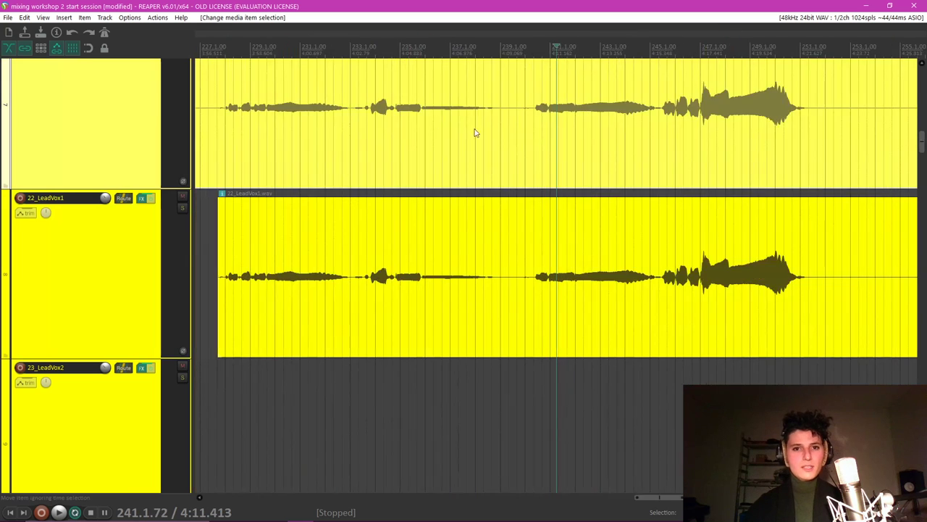
pyautogui.click(512, 118)
pyautogui.scroll(4, 584, 132)
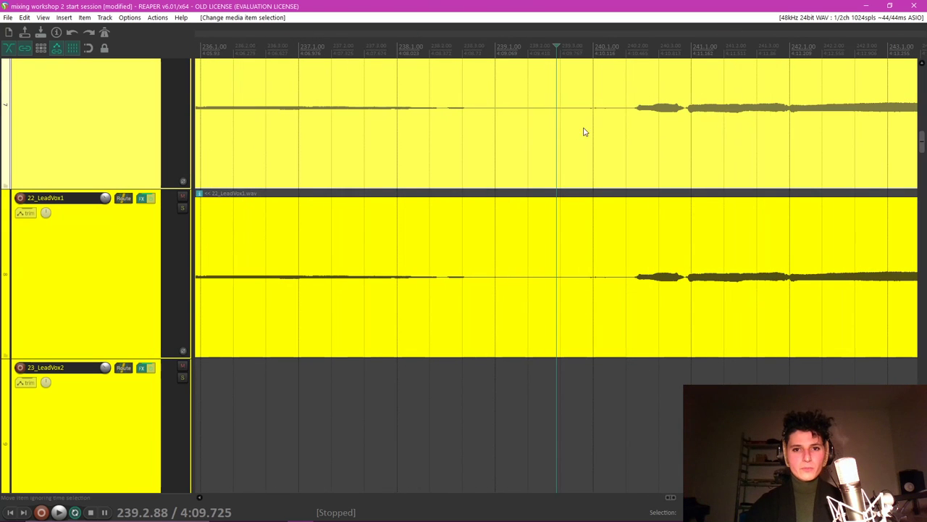
pyautogui.click(620, 111)
pyautogui.press('s')
pyautogui.scroll(-4, 582, 147)
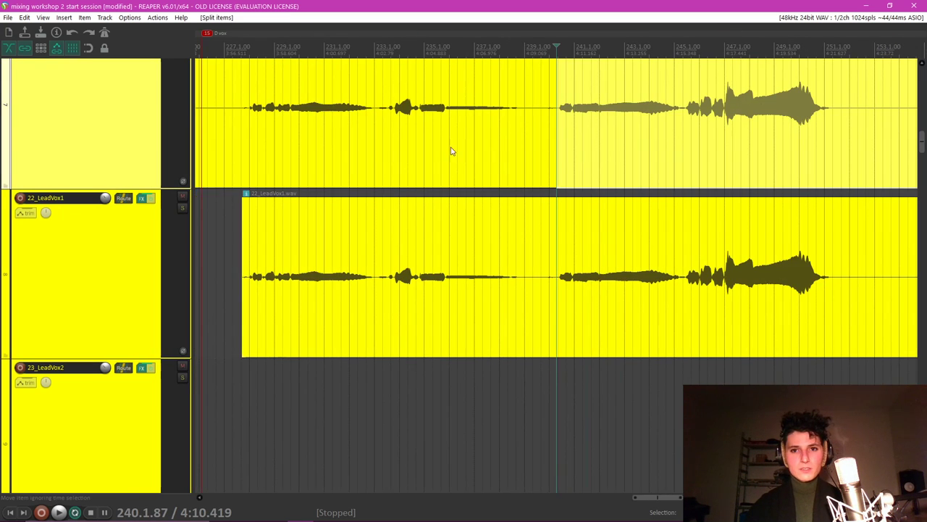
pyautogui.click(256, 124)
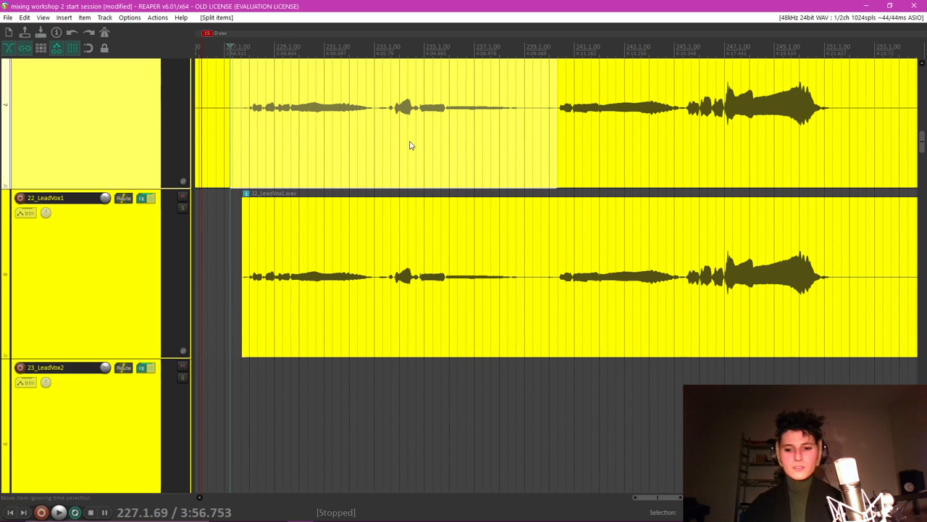
pyautogui.press('Delete')
pyautogui.scroll(-4, 427, 150)
pyautogui.scroll(-3, 620, 227)
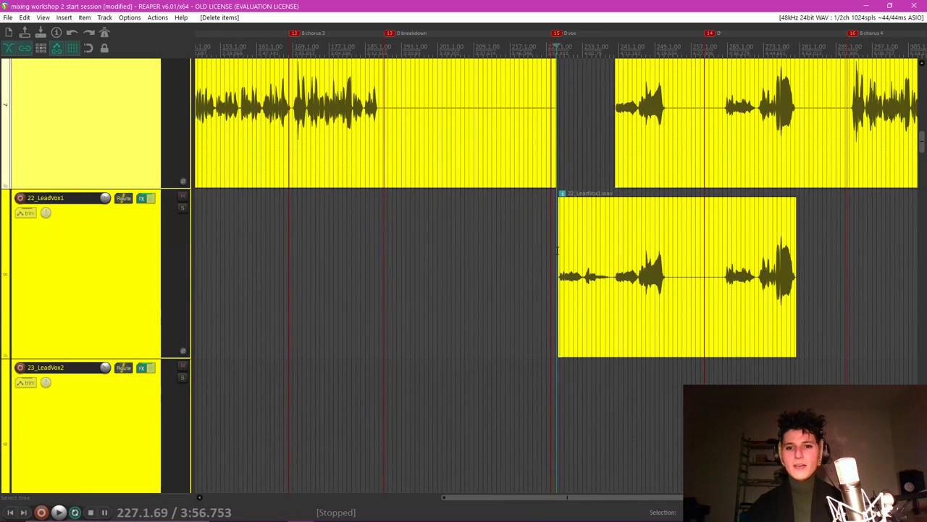
pyautogui.click(556, 251)
pyautogui.scroll(5, 633, 242)
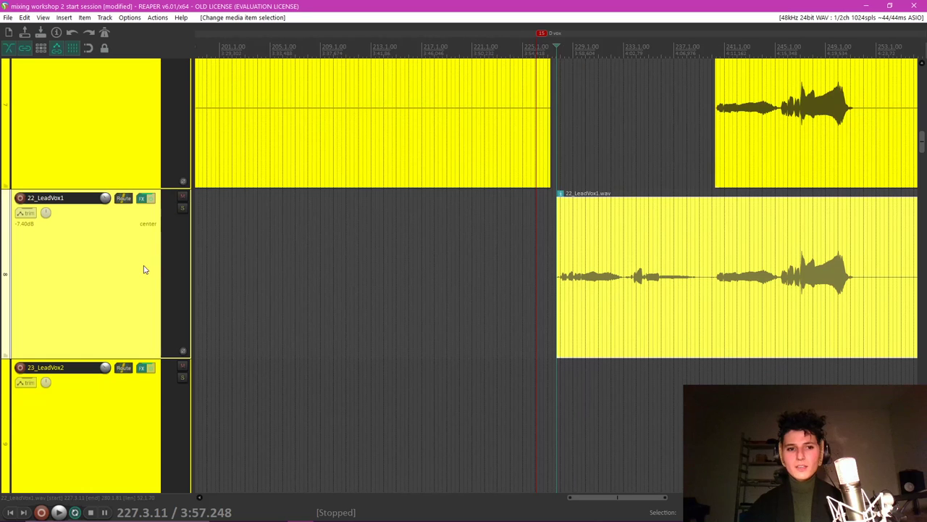
pyautogui.scroll(-3, 597, 327)
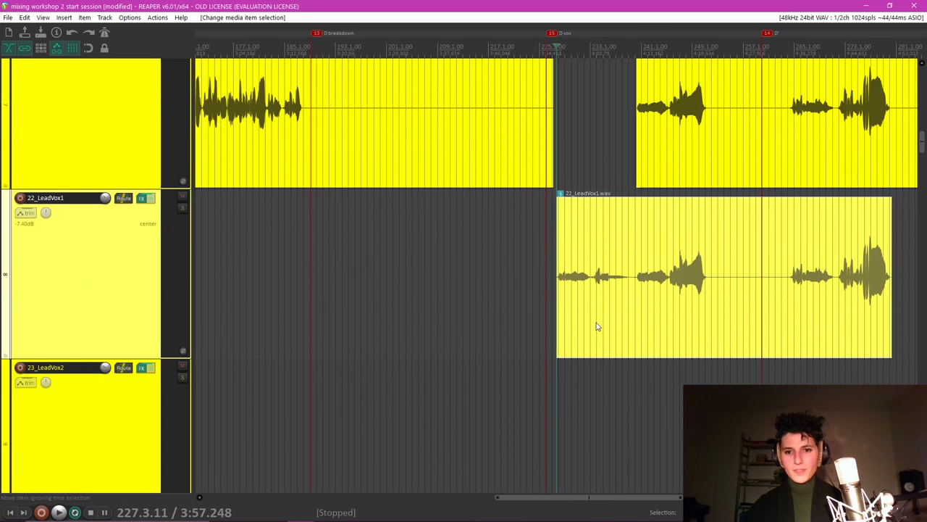
pyautogui.moveTo(542, 288); pyautogui.dragTo(782, 287)
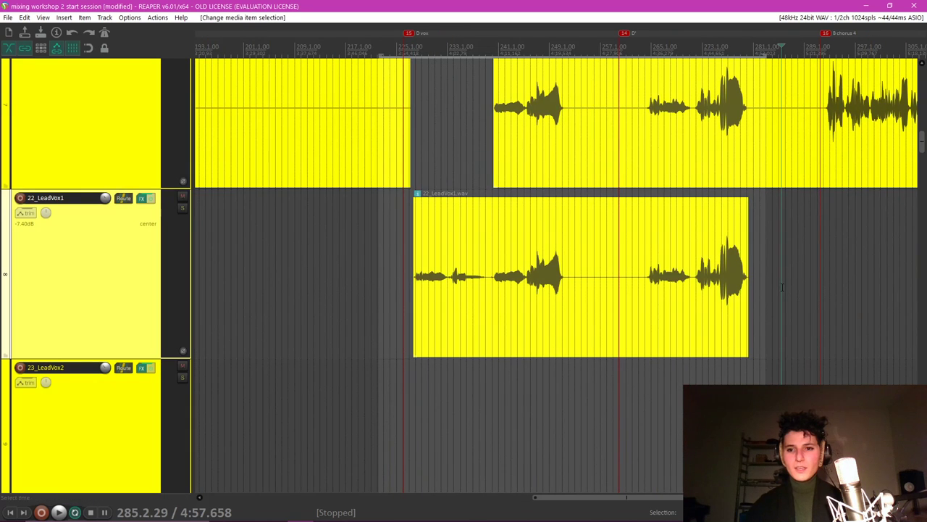
pyautogui.press('Escape')
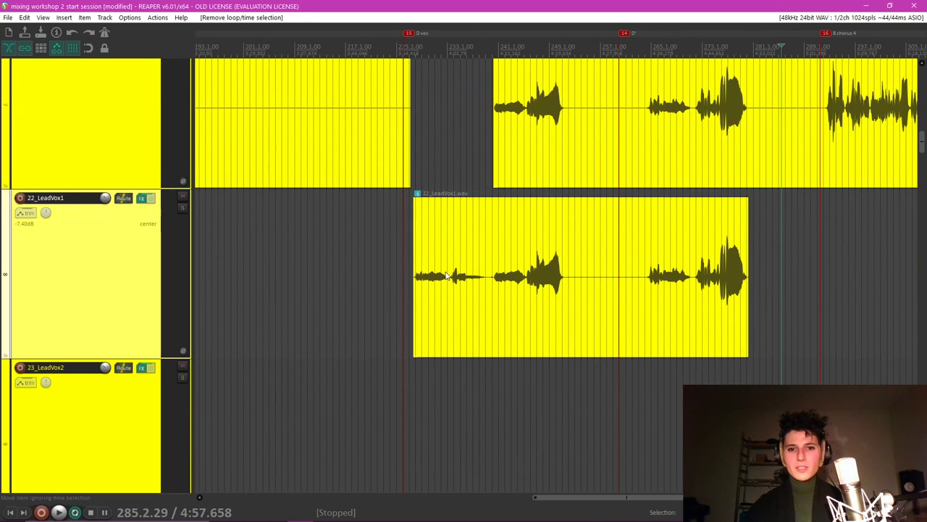
pyautogui.moveTo(410, 259); pyautogui.dragTo(484, 246)
pyautogui.press('Escape')
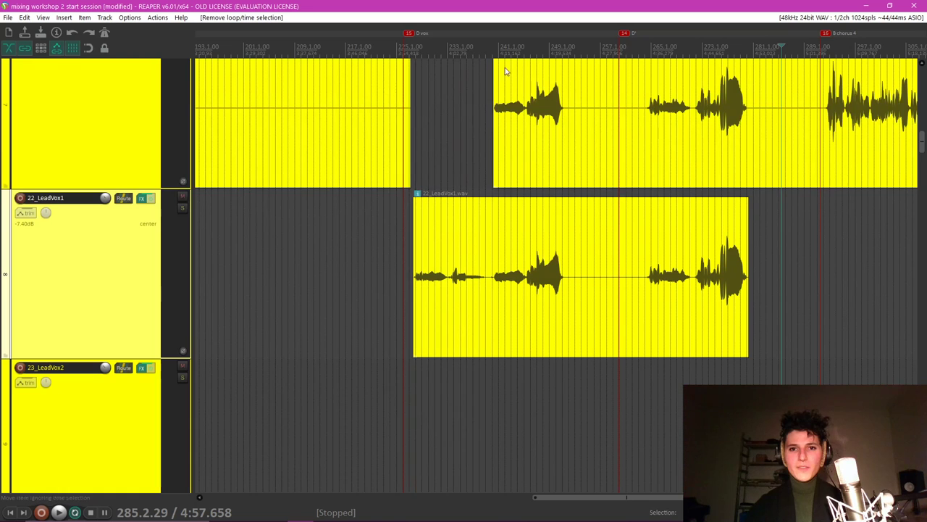
pyautogui.moveTo(489, 46); pyautogui.dragTo(581, 54)
pyautogui.press('Escape')
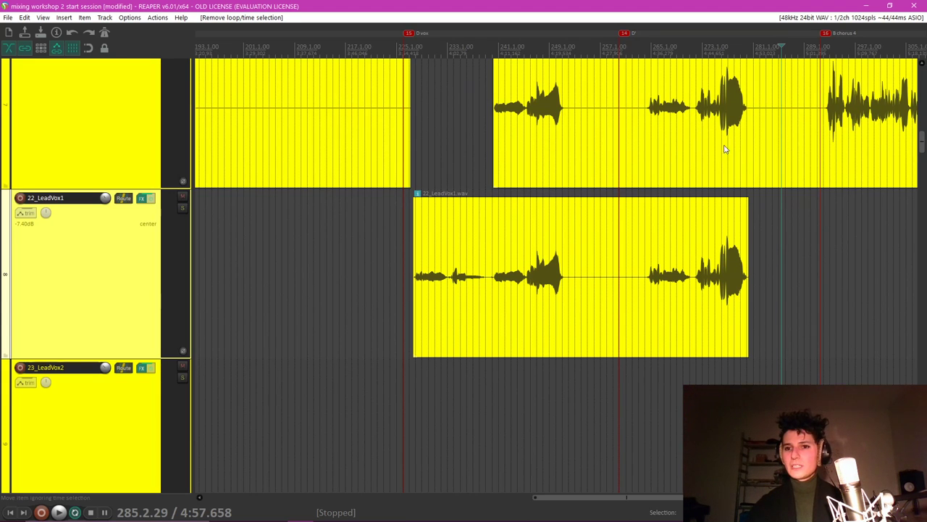
# Place the edit cursor at about bar 226, just before the D vox clip, and rename the duplicate track "t/phn vox" in the mixer.
pyautogui.click(814, 46)
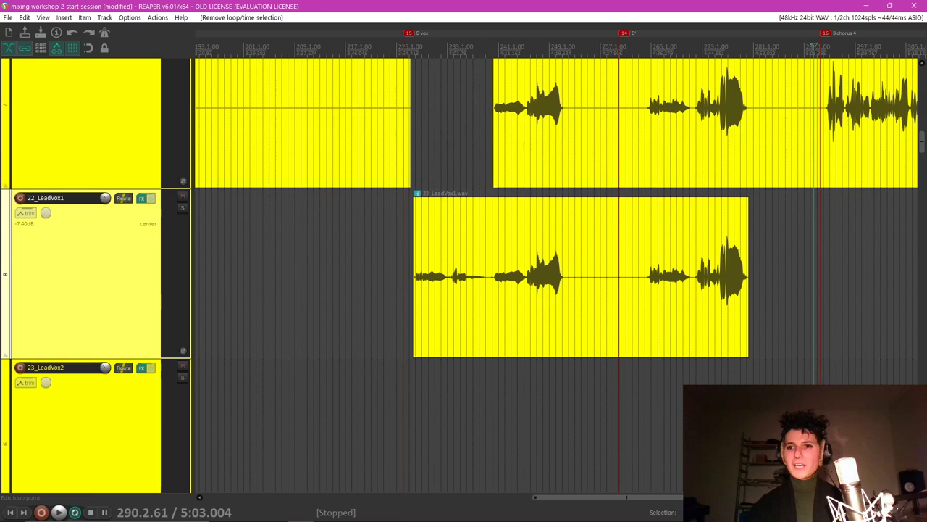
pyautogui.click(405, 244)
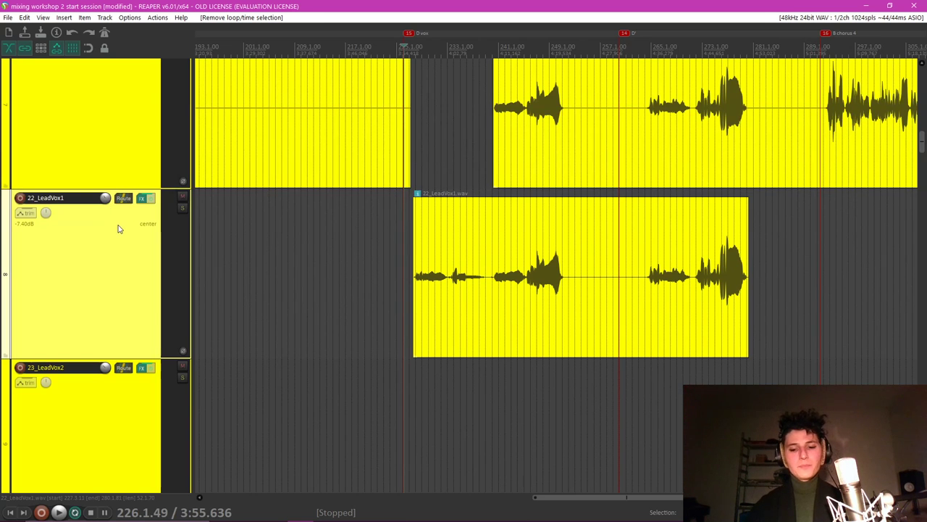
pyautogui.hotkey('ctrl', 'm')
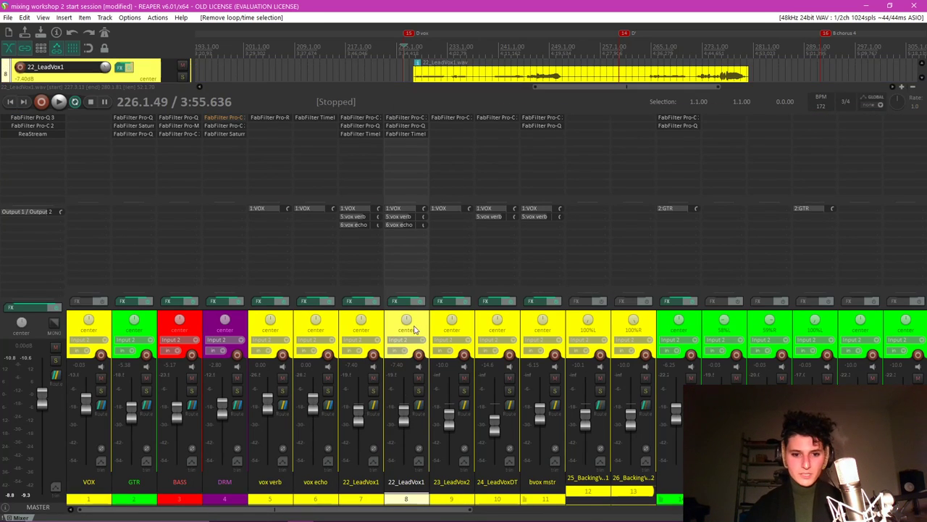
pyautogui.doubleClick(409, 482)
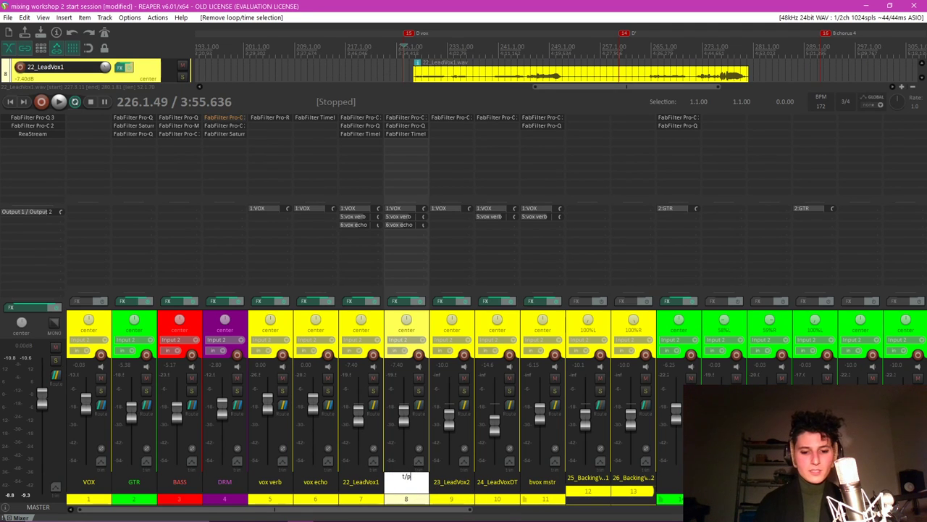
pyautogui.write('t/phn vox')
pyautogui.press('Return')
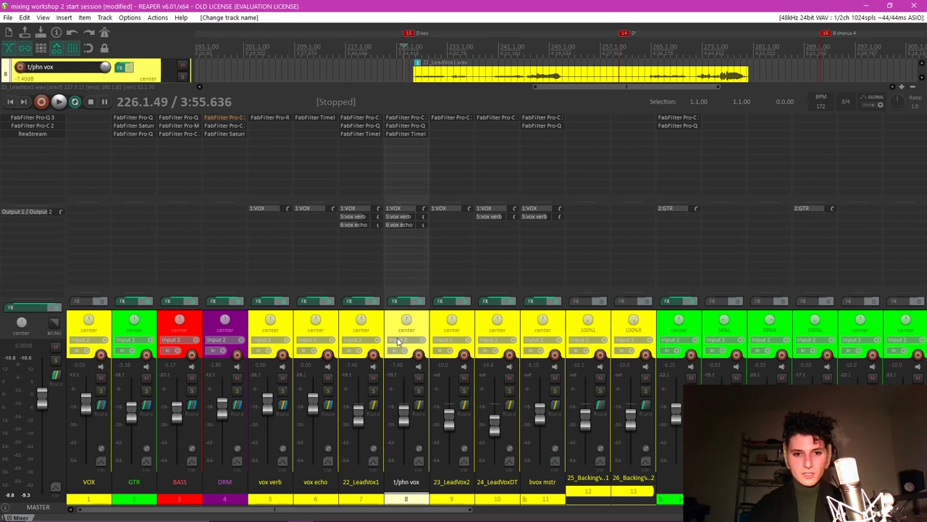
# Solo the t/phn vox track, stripping all its insert effects and muting its vox verb and vox echo sends.
pyautogui.click(418, 390)
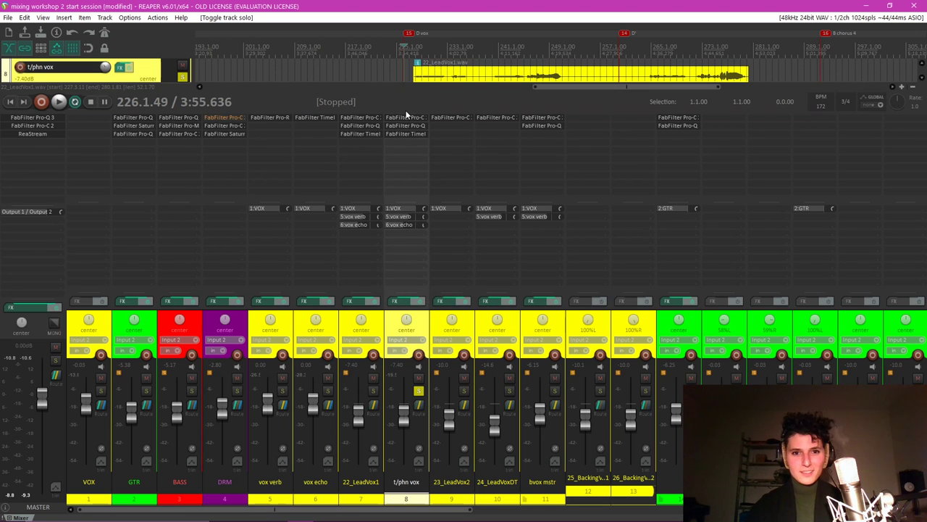
pyautogui.press('Delete')
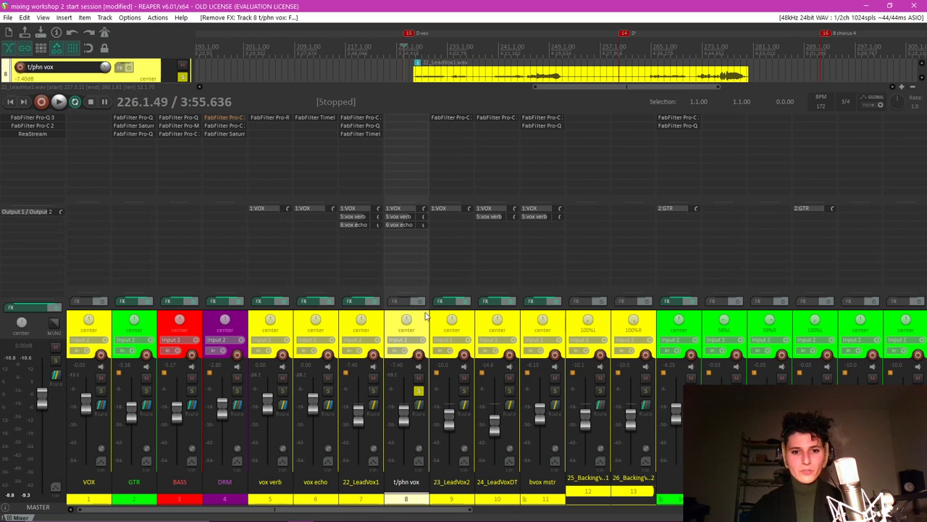
pyautogui.click(410, 216)
pyautogui.click(411, 224)
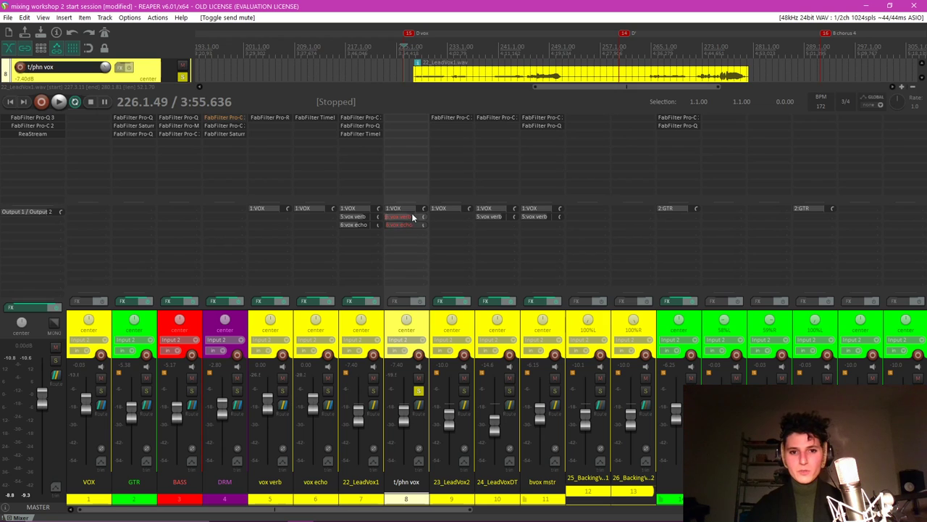
# Audition the dry soloed vocal from the D vox marker and add FabFilter Pro-Q 3 to the t/phn vox track.
pyautogui.press('space')
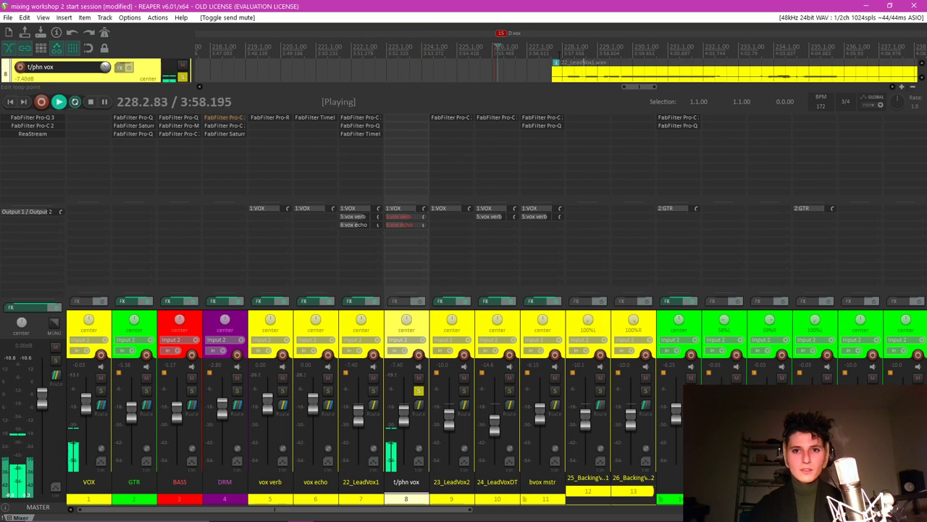
pyautogui.press('space')
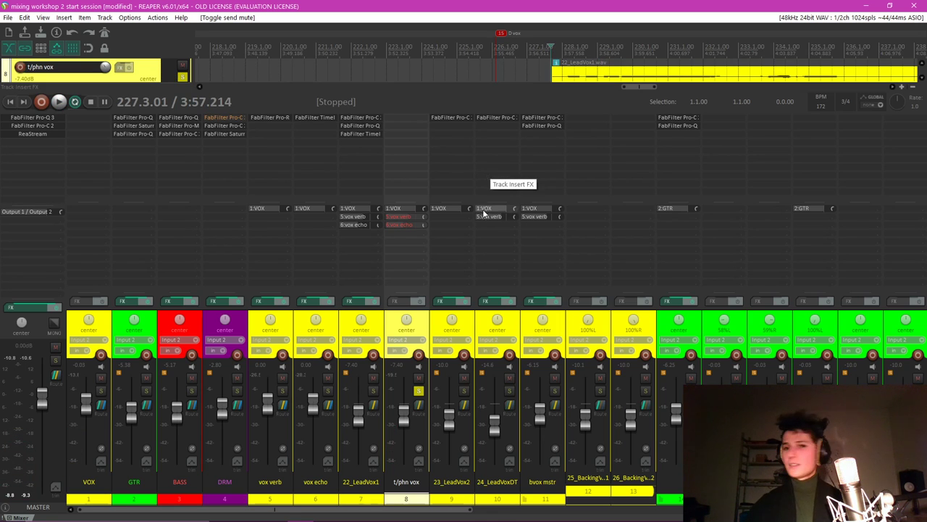
pyautogui.doubleClick(406, 125)
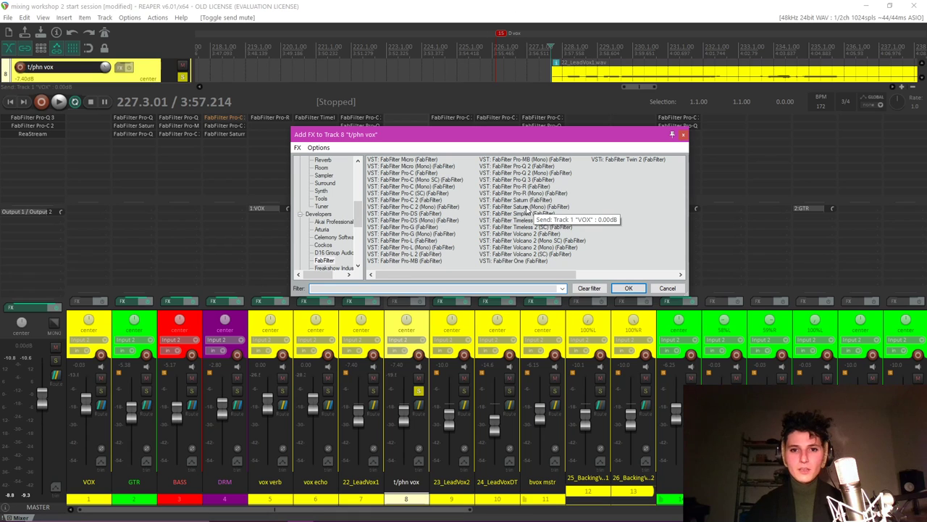
pyautogui.doubleClick(523, 179)
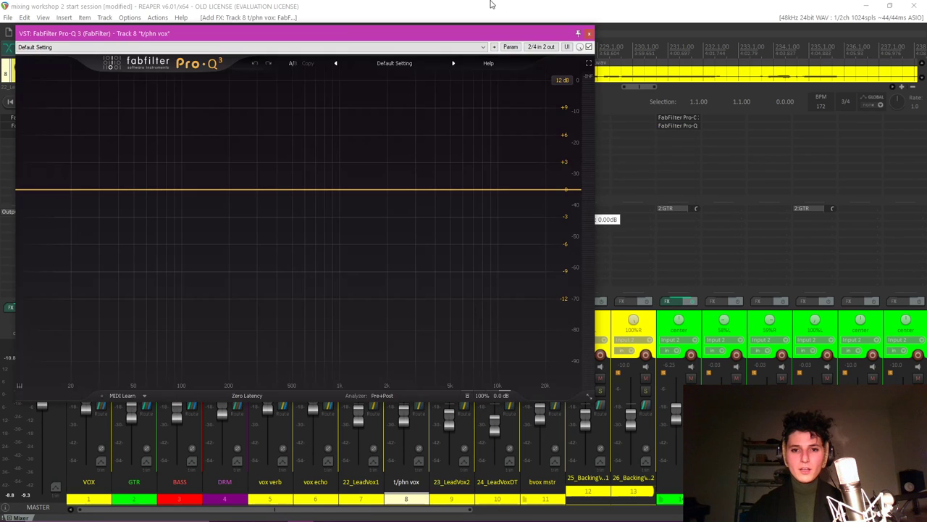
pyautogui.moveTo(472, 37); pyautogui.dragTo(557, 48)
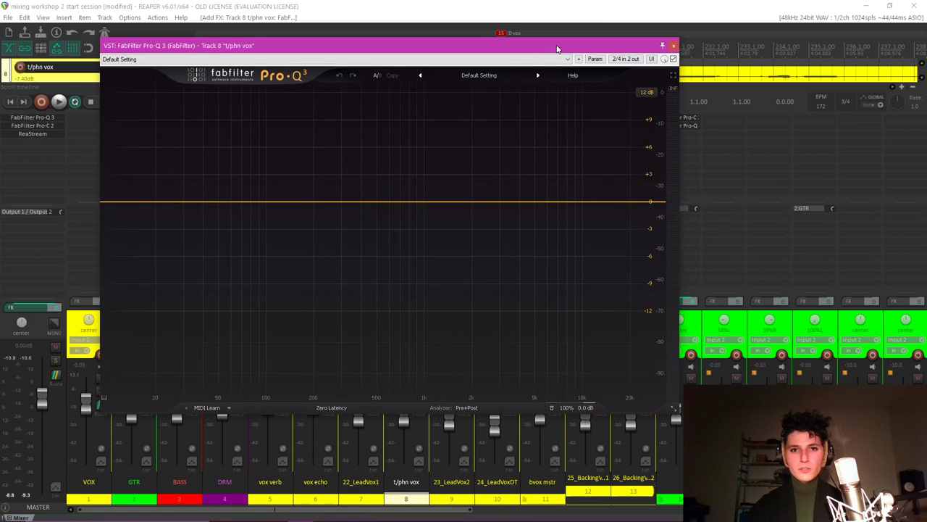
# While the vocal plays, shape Pro-Q 3 with a low cut at about 468 Hz and a resonant high cut at about 3120 Hz.
pyautogui.press('space')
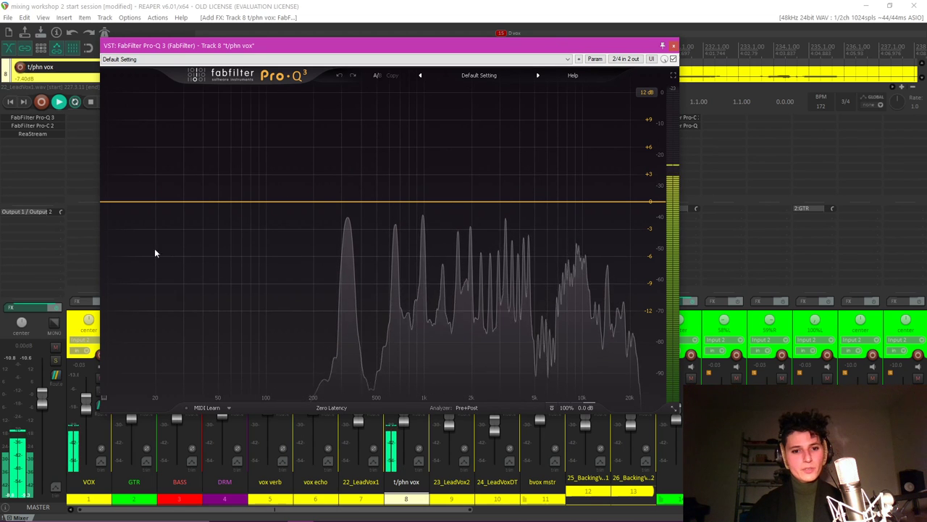
pyautogui.moveTo(124, 205); pyautogui.dragTo(342, 201)
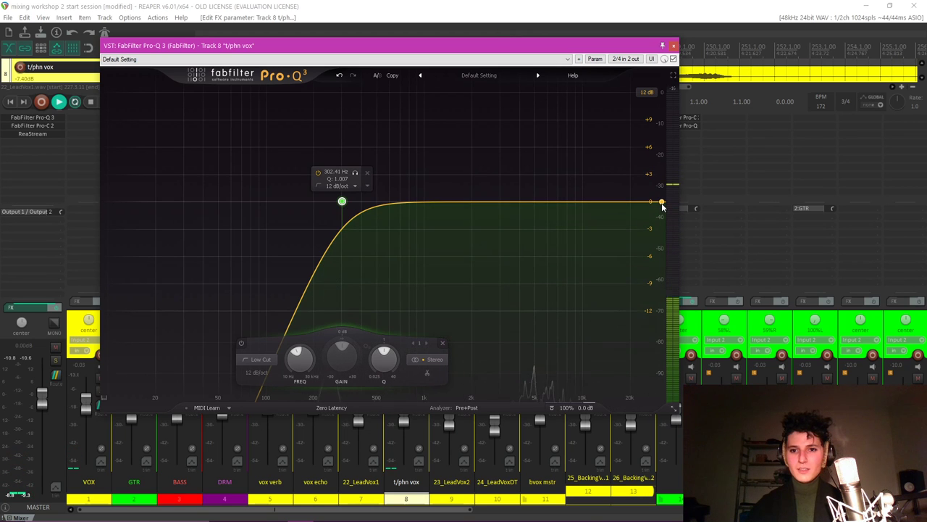
pyautogui.moveTo(659, 201); pyautogui.dragTo(504, 202)
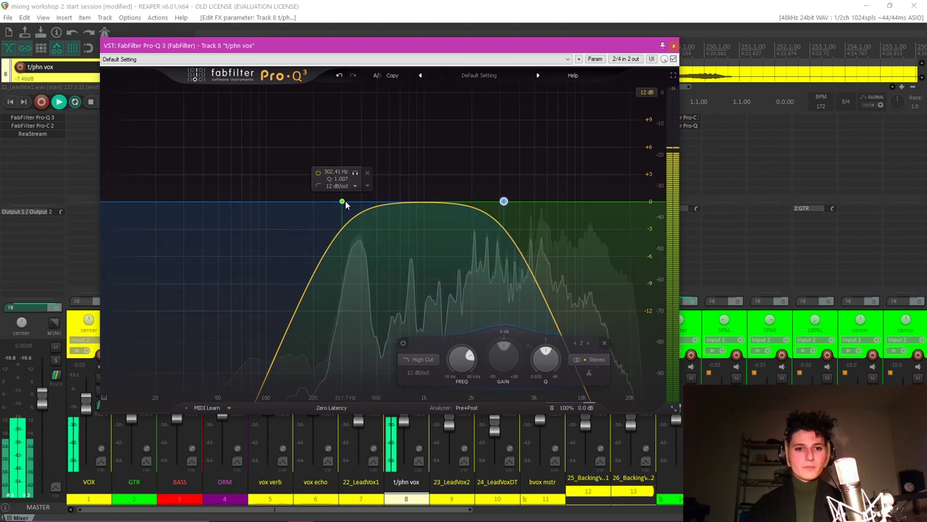
pyautogui.moveTo(343, 202); pyautogui.dragTo(371, 203)
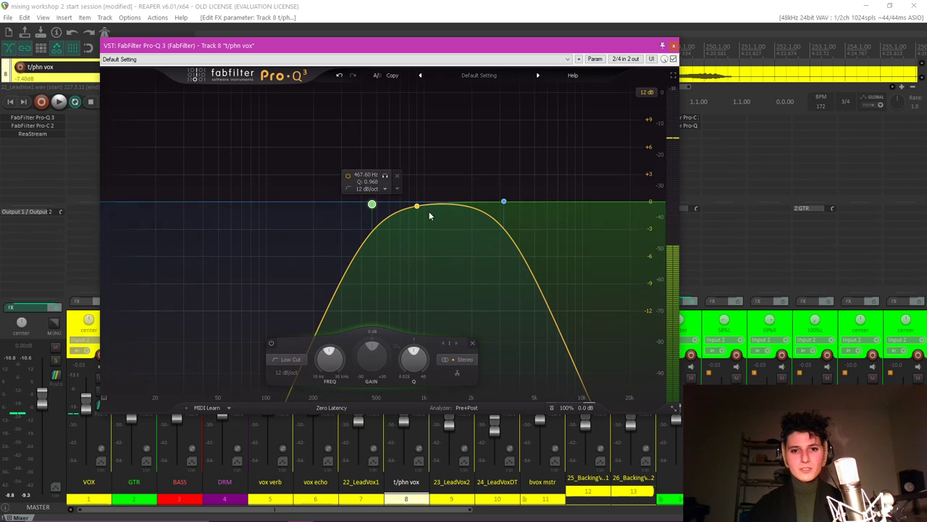
pyautogui.moveTo(506, 202); pyautogui.dragTo(505, 154)
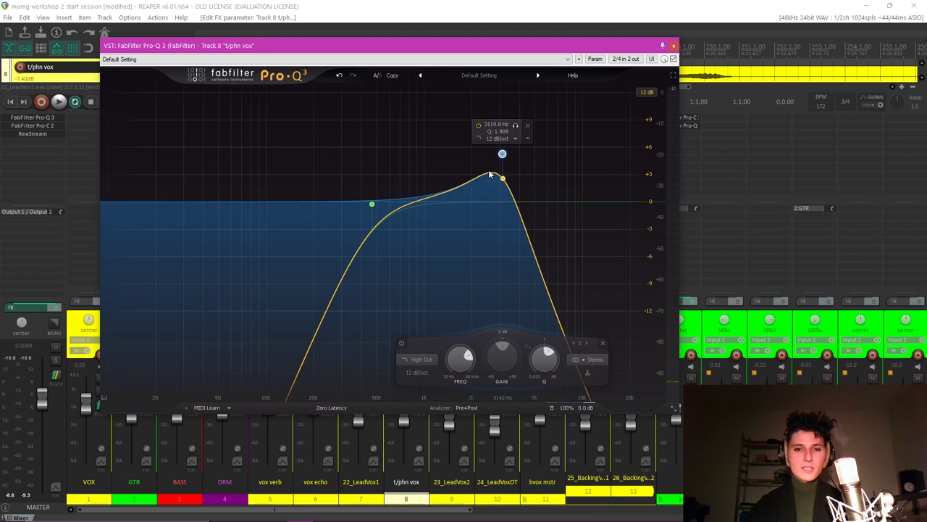
# Compare the vocal with both EQ bands bypassed and re-enabled during playback, and close the equalizer.
pyautogui.press('space')
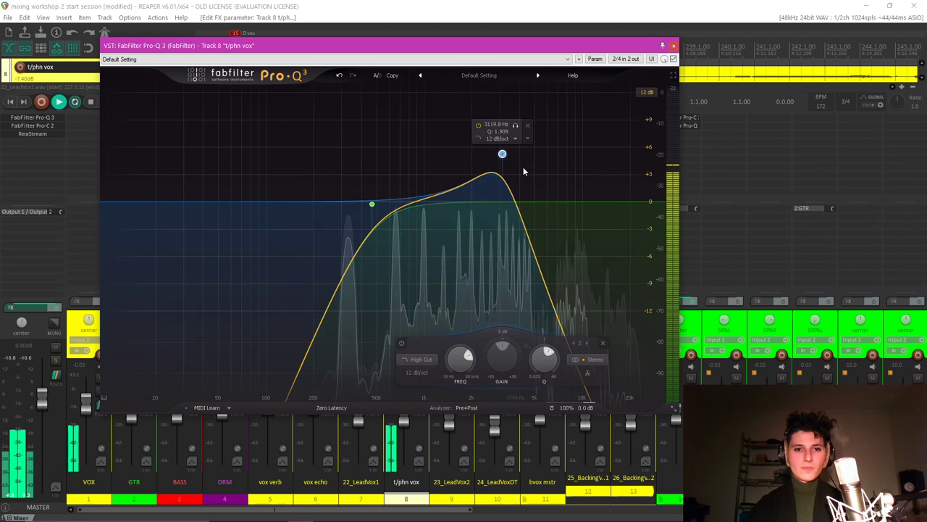
pyautogui.moveTo(321, 116); pyautogui.dragTo(568, 257)
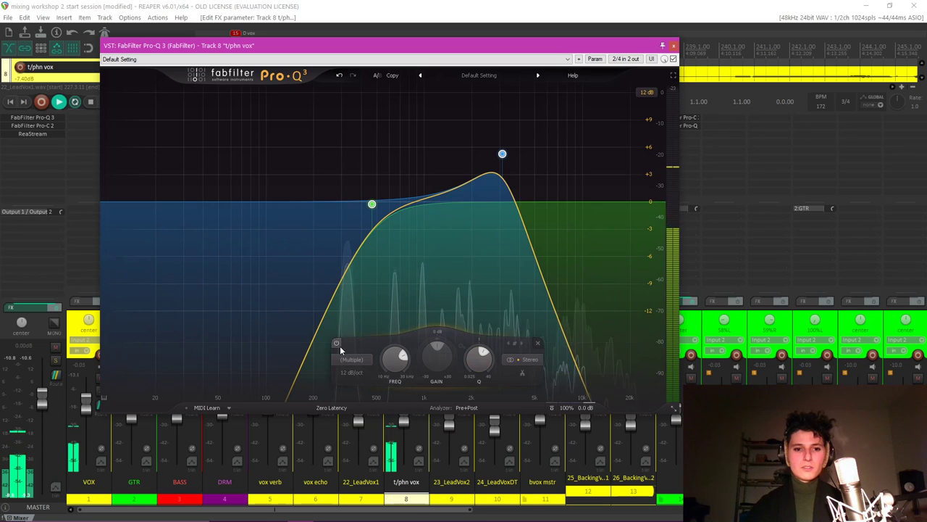
pyautogui.click(338, 343)
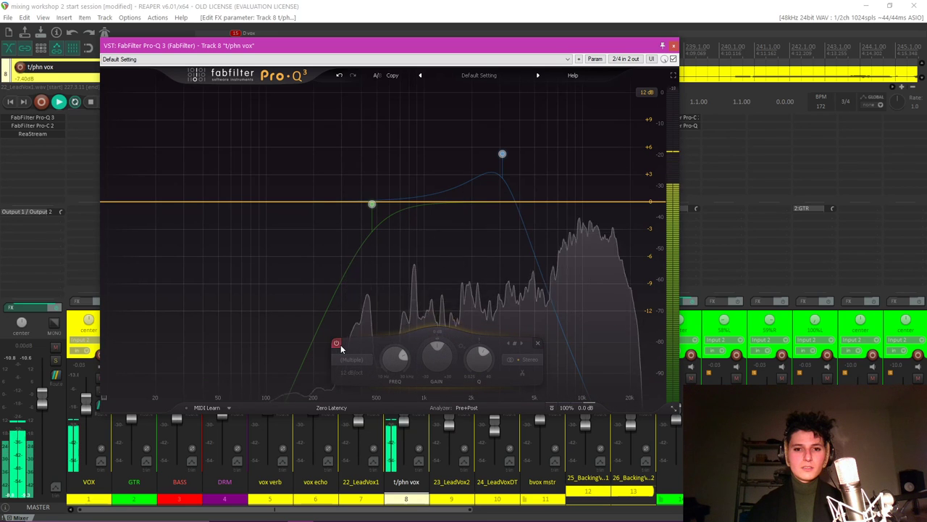
pyautogui.click(337, 344)
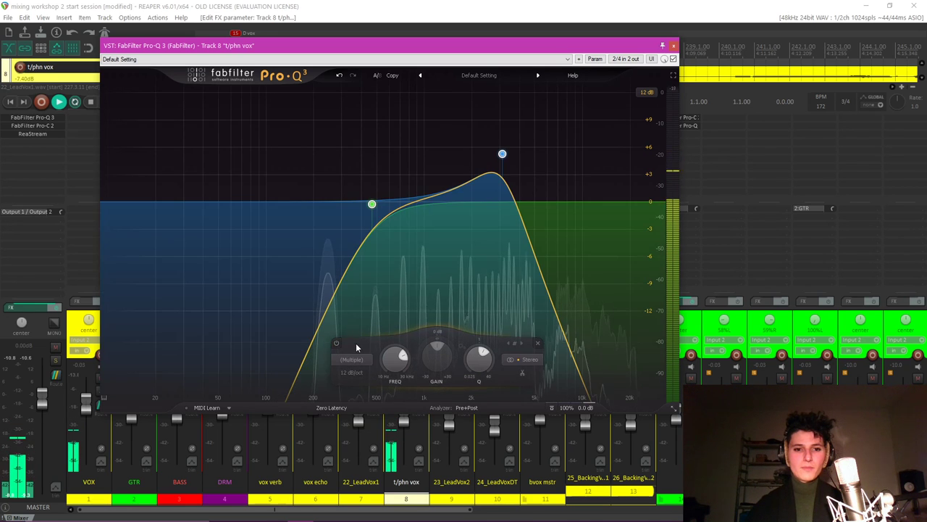
pyautogui.press('space')
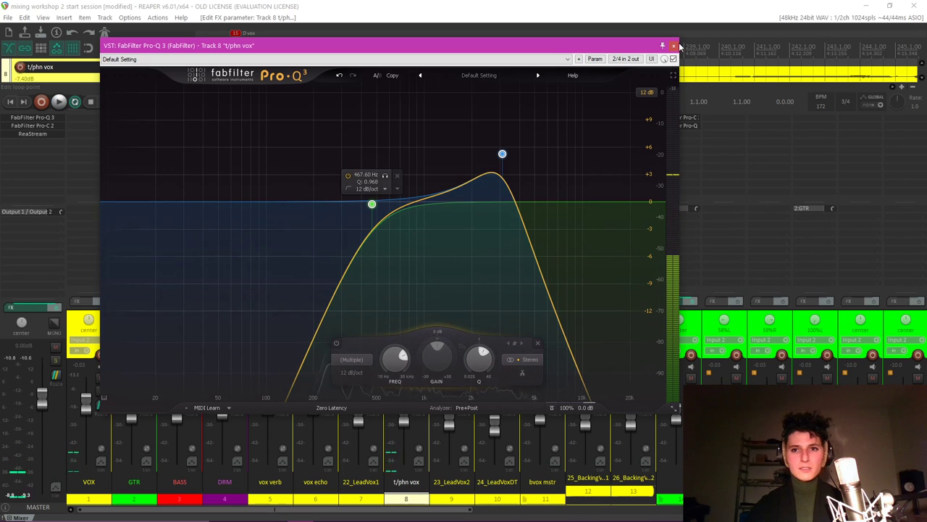
pyautogui.press('Escape')
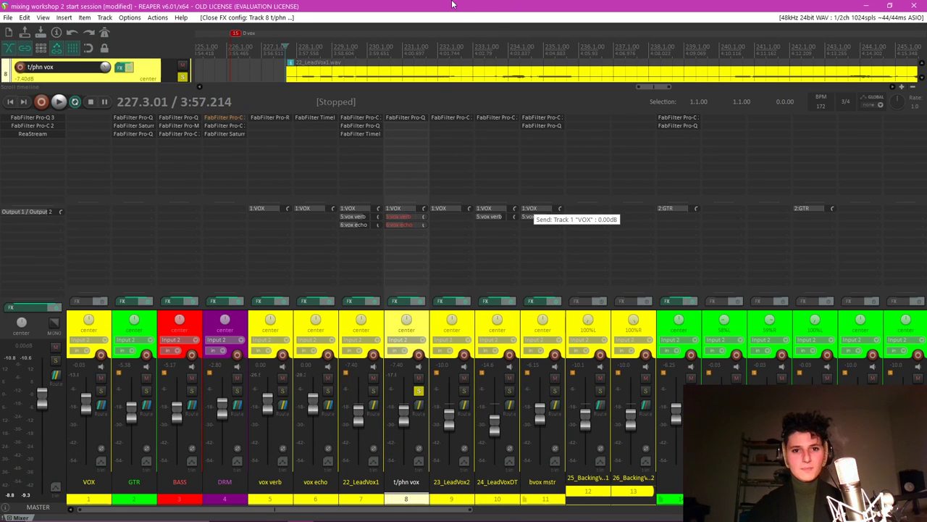
# Add FabFilter Pro-C 2 after the EQ on the t/phn vox track, with a 100:1 ratio and a fully hard knee.
pyautogui.doubleClick(408, 125)
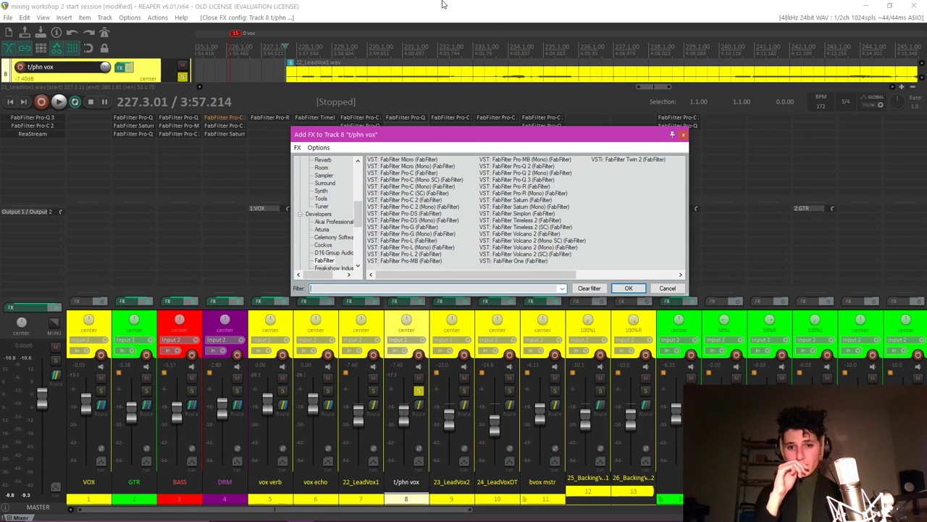
pyautogui.doubleClick(433, 202)
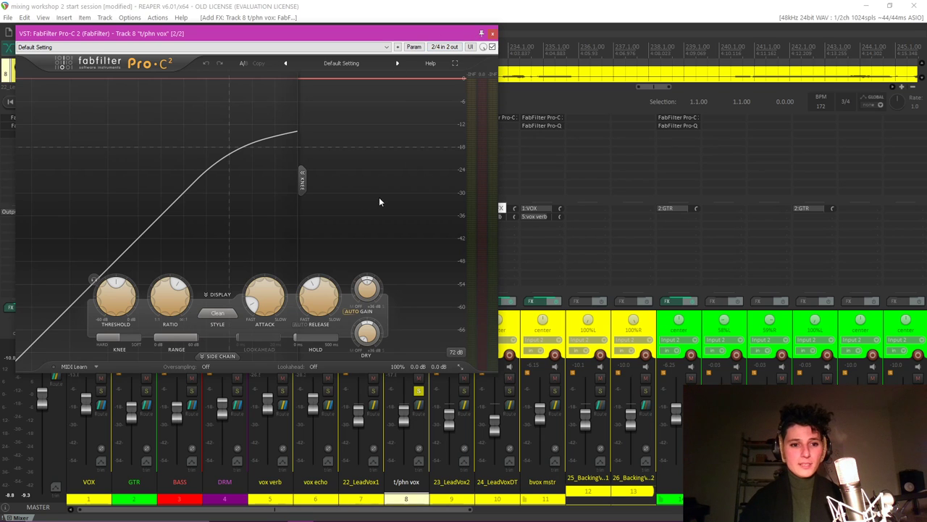
pyautogui.moveTo(171, 296); pyautogui.dragTo(226, 136)
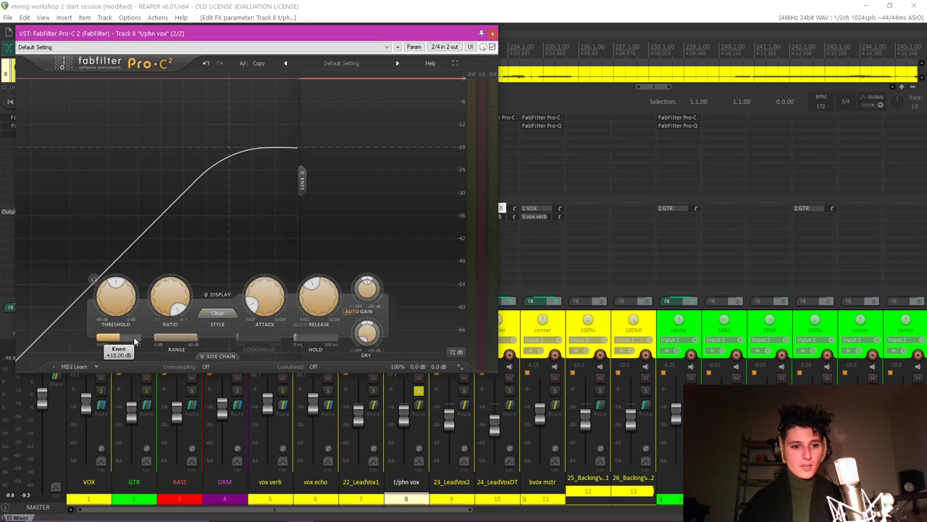
pyautogui.moveTo(134, 341); pyautogui.dragTo(2, 335)
pyautogui.moveTo(167, 305)
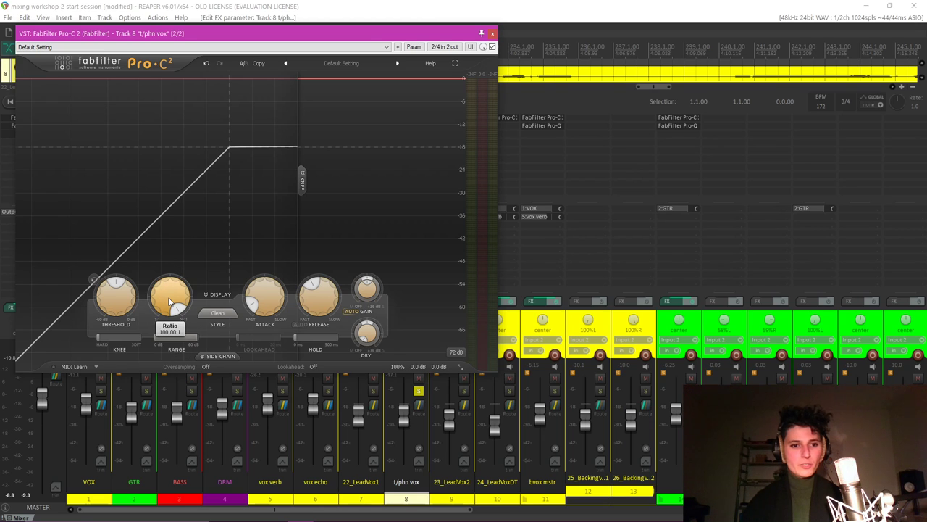
pyautogui.moveTo(118, 304)
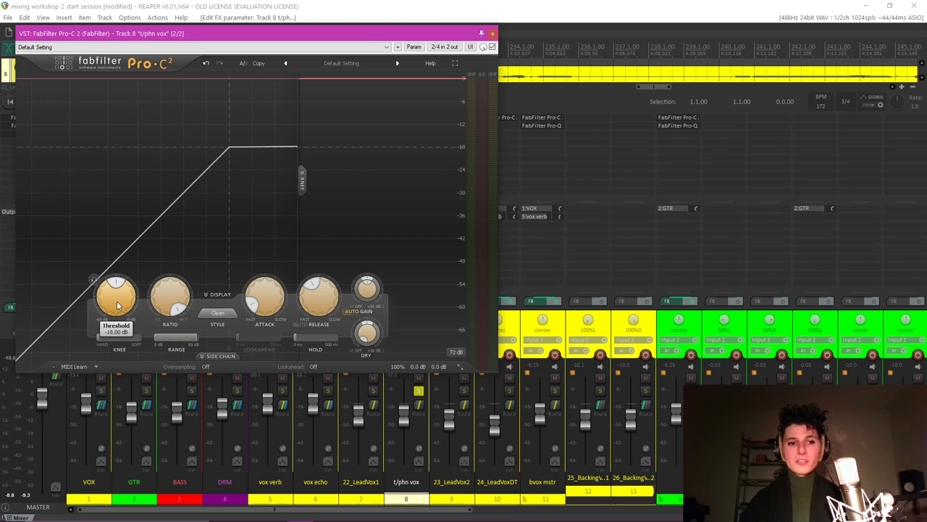
# During playback, lower the compressor's threshold to about -39.4 dB, lengthen its attack, and close the plug-in.
pyautogui.press('space')
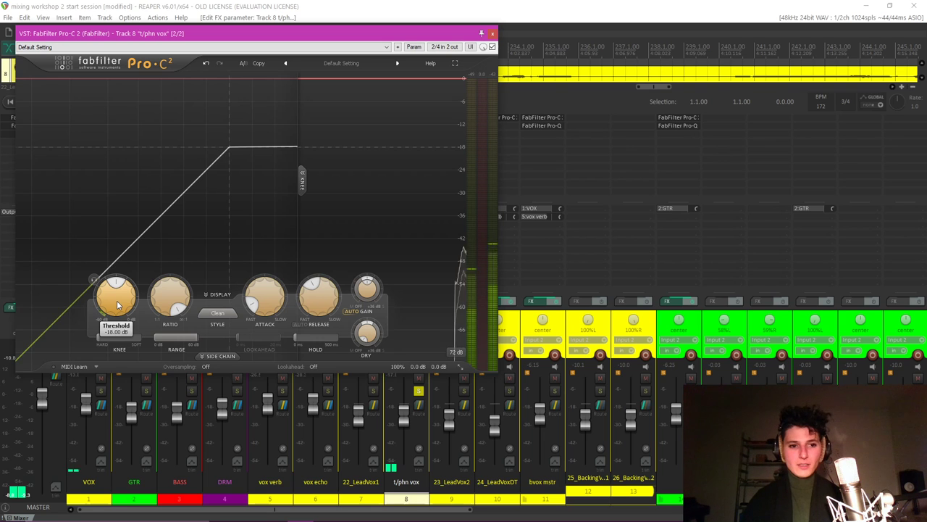
pyautogui.moveTo(116, 300); pyautogui.dragTo(102, 355)
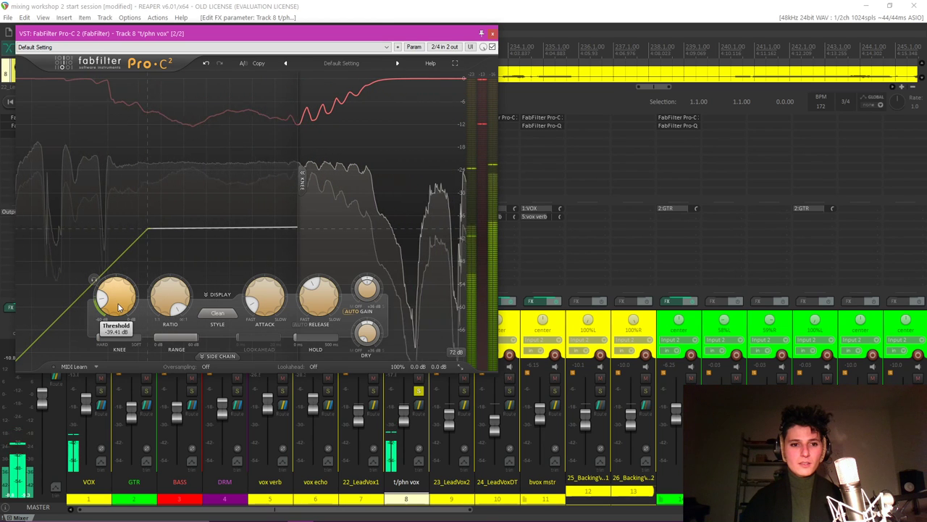
pyautogui.moveTo(277, 308); pyautogui.dragTo(283, 259)
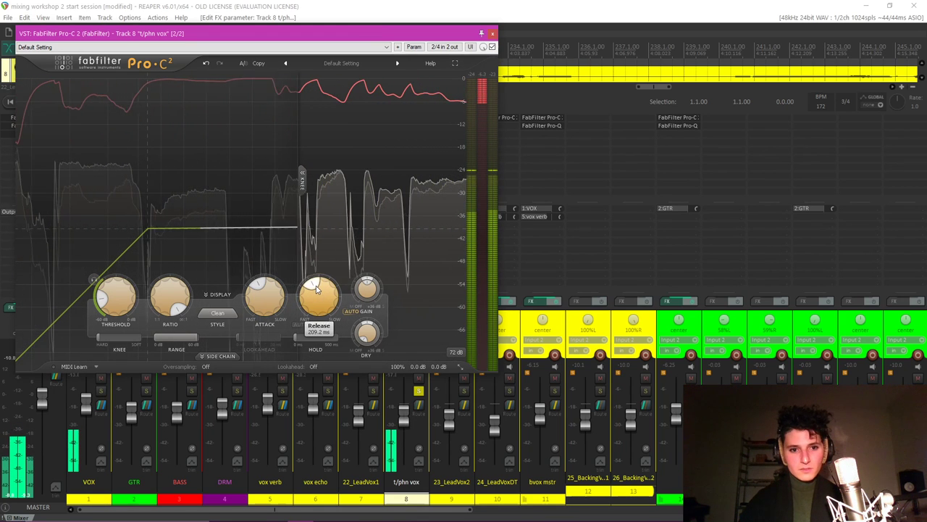
pyautogui.scroll(2, 276, 294)
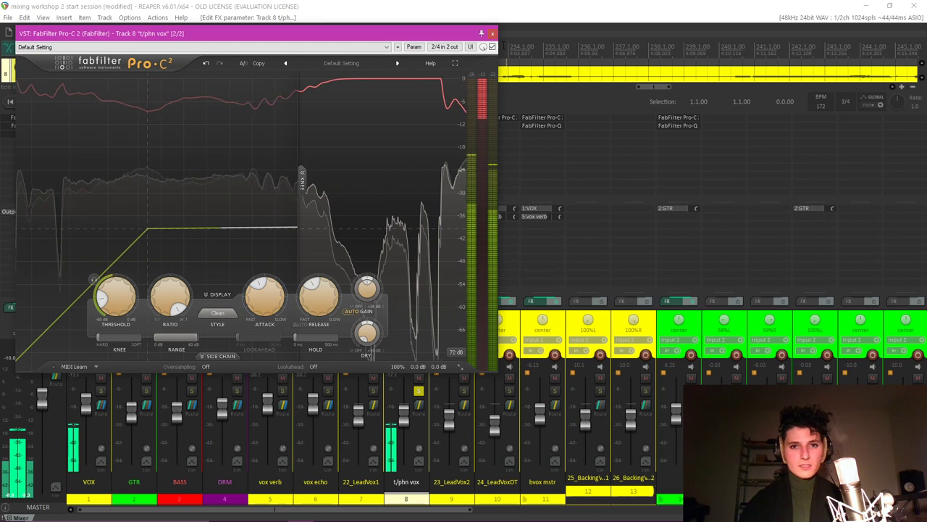
pyautogui.press('Escape')
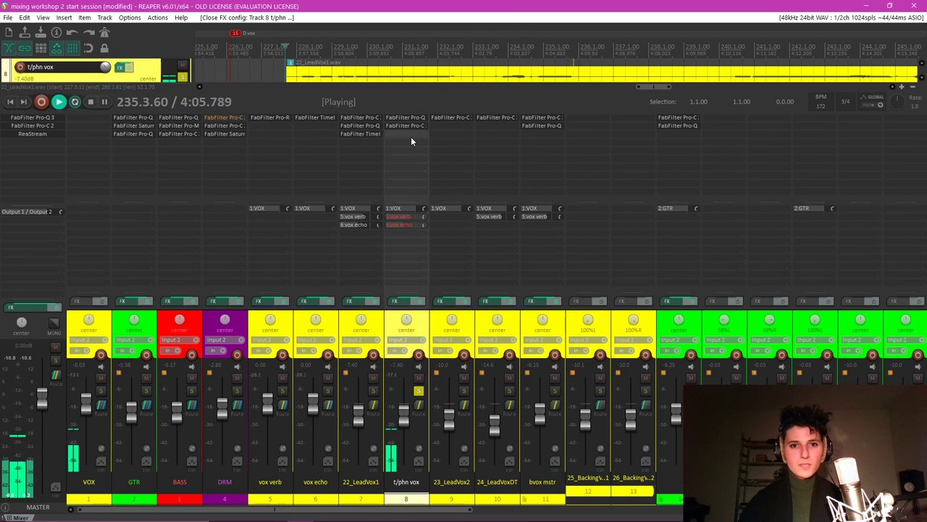
pyautogui.press('space')
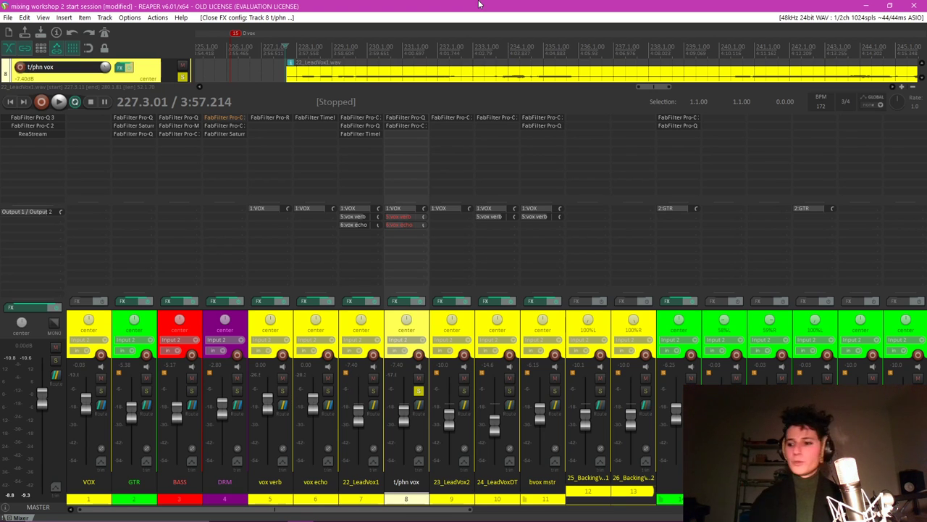
# Add FabFilter Saturn to the t/phn vox track, set it to Broken Tube with a high drive, and audition the distorted vocal.
pyautogui.doubleClick(410, 136)
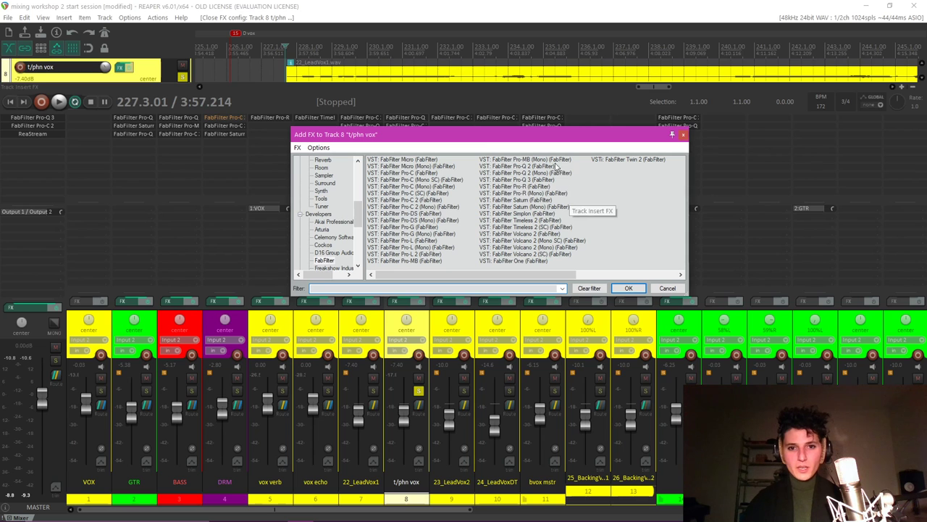
pyautogui.doubleClick(544, 203)
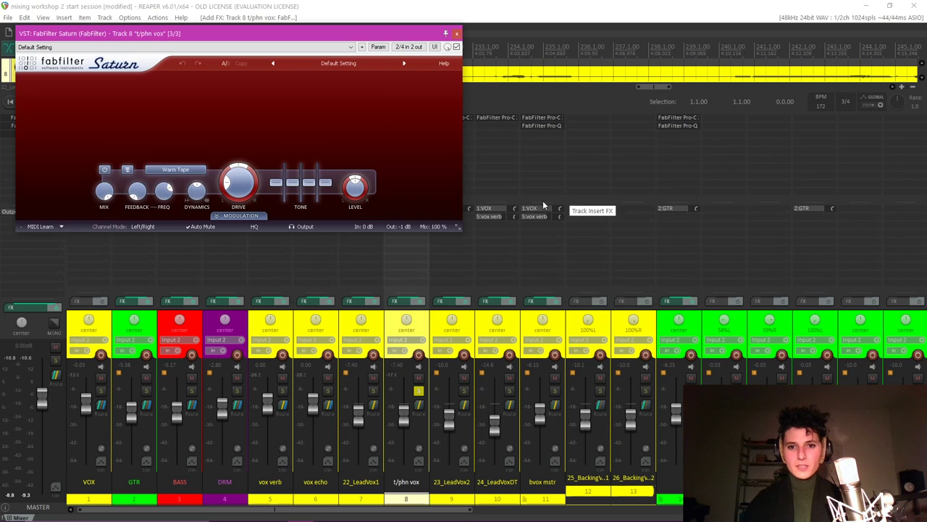
pyautogui.moveTo(330, 36); pyautogui.dragTo(656, 157)
pyautogui.press('space')
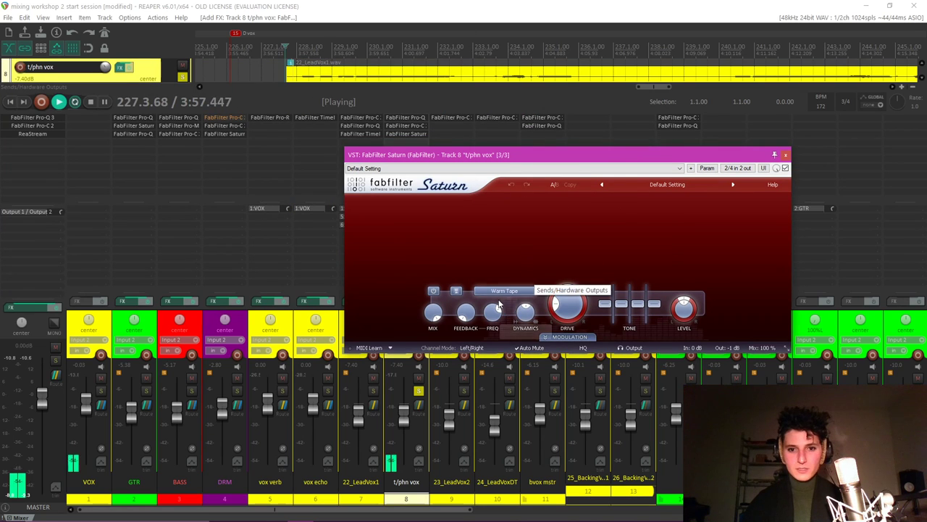
pyautogui.click(505, 291)
pyautogui.click(517, 324)
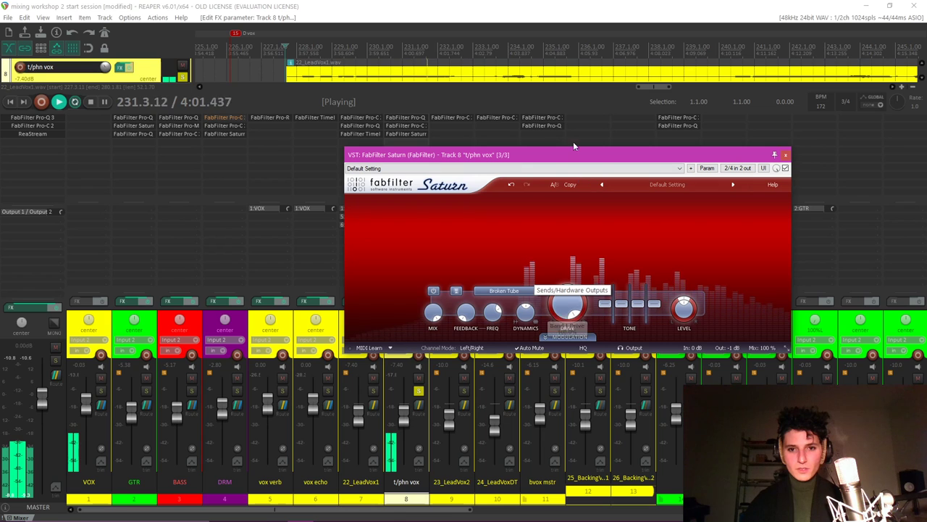
pyautogui.click(785, 157)
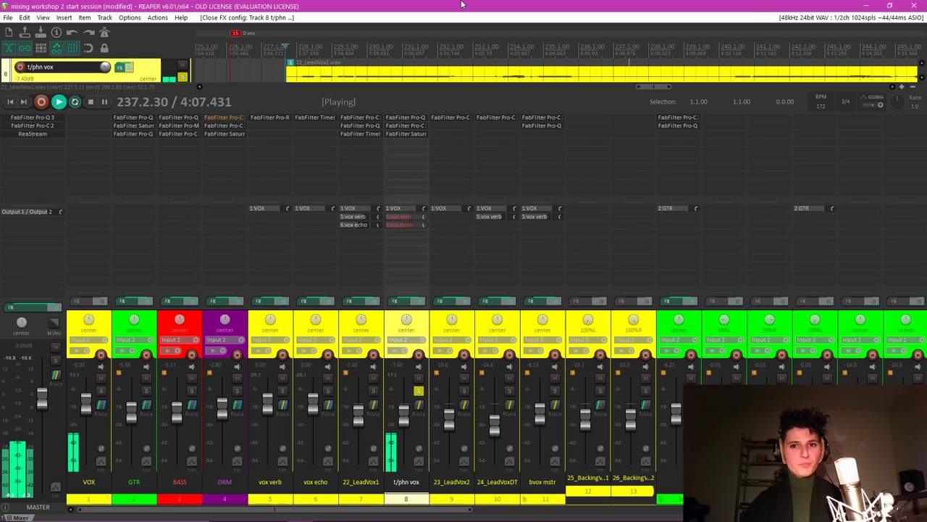
pyautogui.press('space')
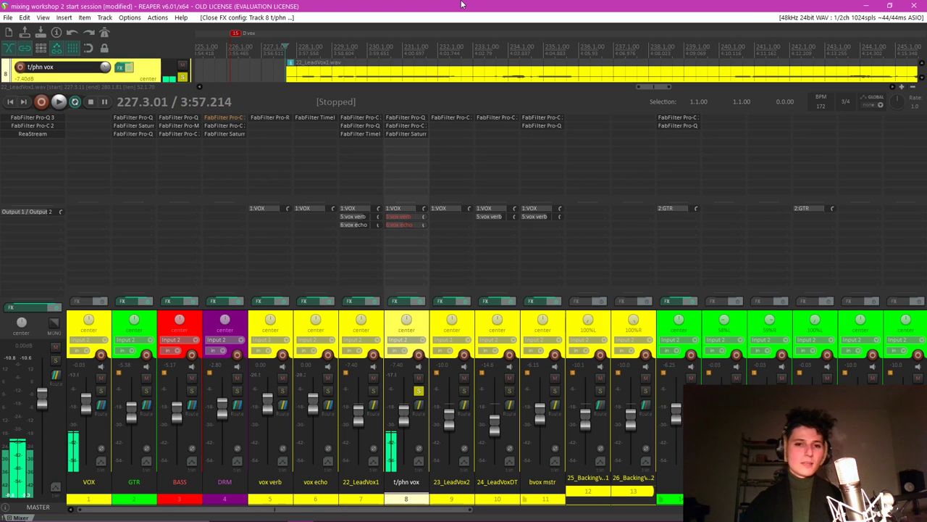
# Add a second FabFilter Pro-Q 3 after Saturn on the t/phn vox track.
pyautogui.click(407, 135)
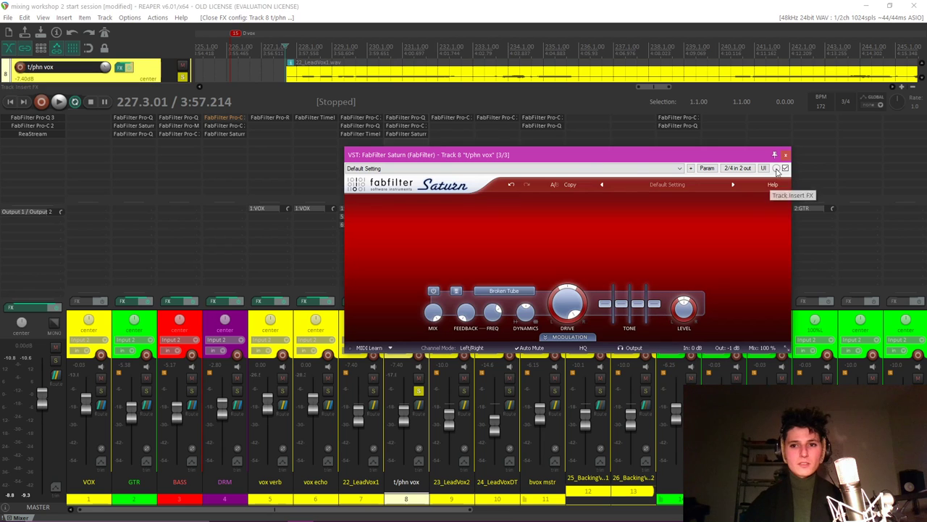
pyautogui.click(786, 155)
pyautogui.doubleClick(413, 153)
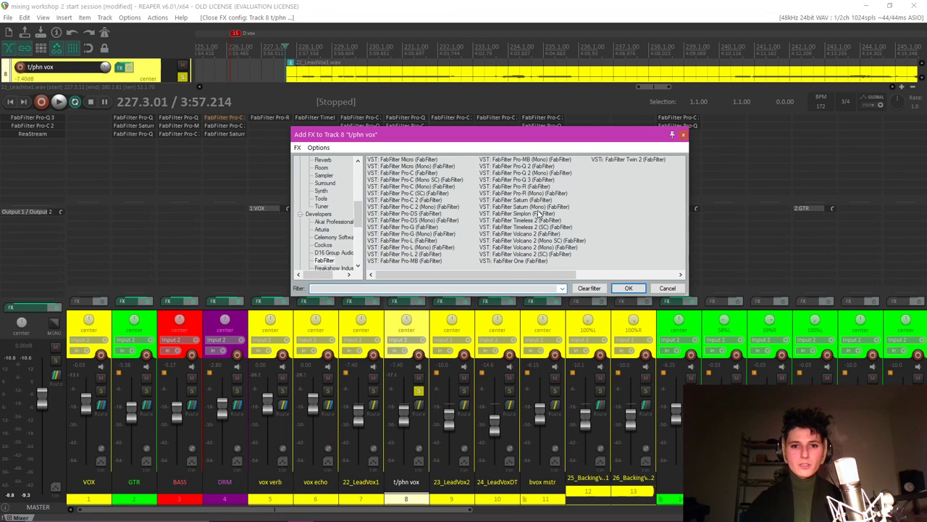
pyautogui.doubleClick(525, 180)
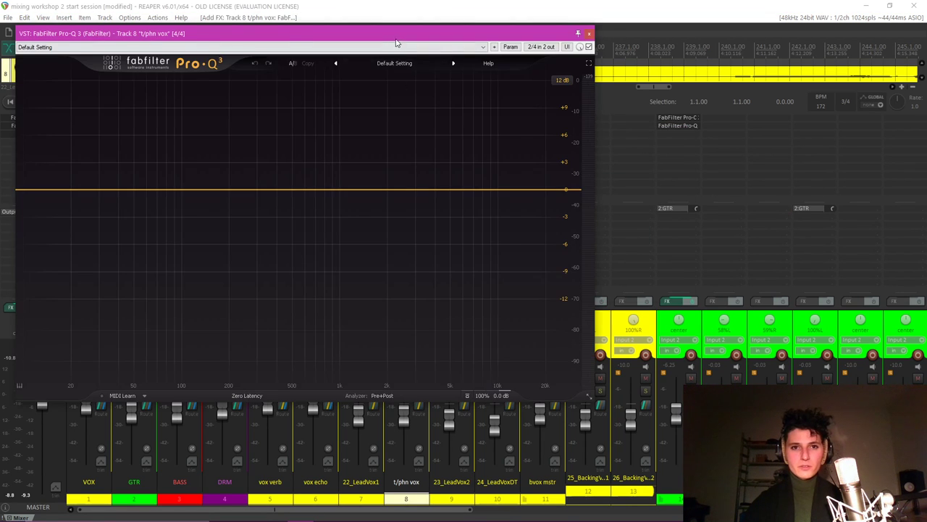
pyautogui.moveTo(396, 43); pyautogui.dragTo(621, 98)
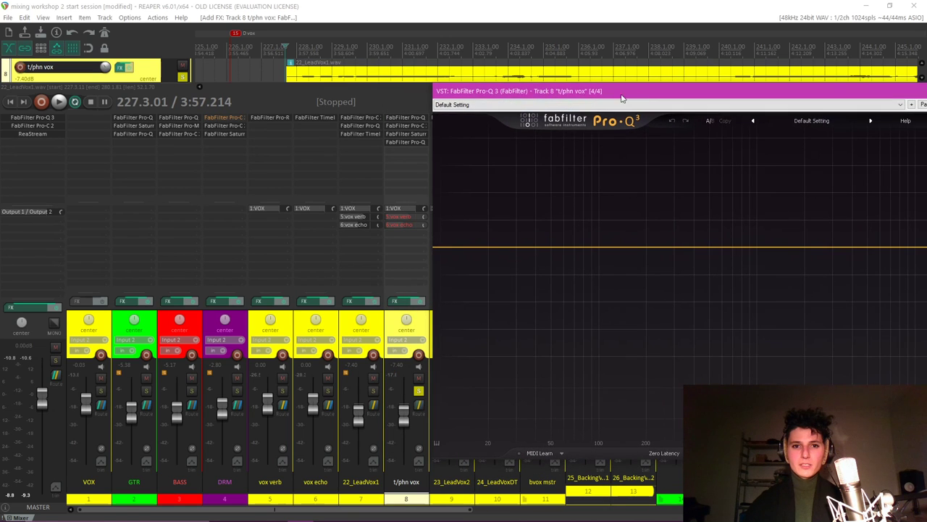
# Show Saturn beside the second EQ and play the vocal to compare its spectrum with Saturn bypassed and enabled.
pyautogui.click(419, 134)
pyautogui.moveTo(461, 151); pyautogui.dragTo(0, 94)
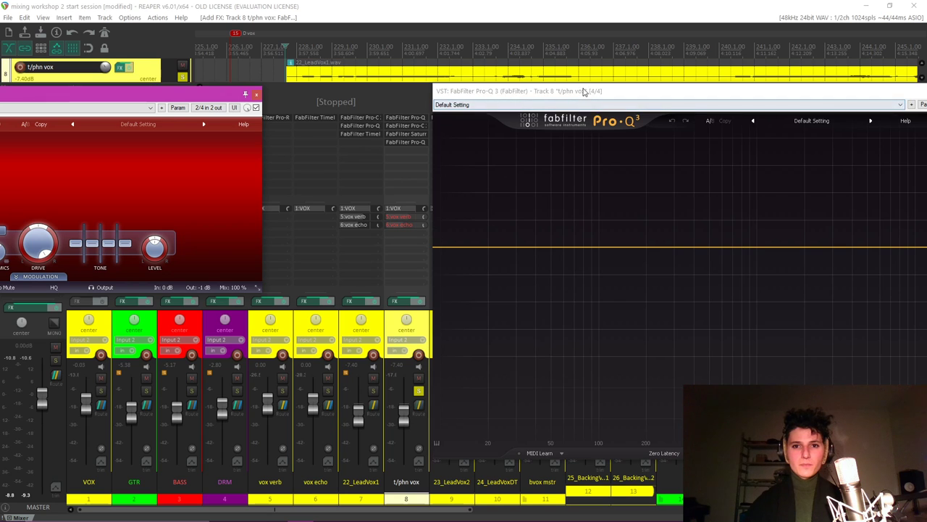
pyautogui.moveTo(583, 91); pyautogui.dragTo(435, 75)
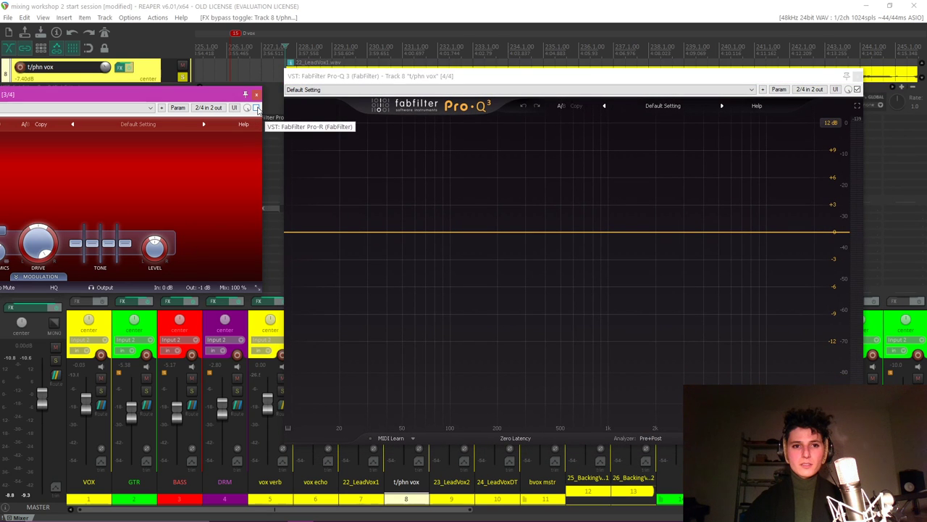
pyautogui.press('space')
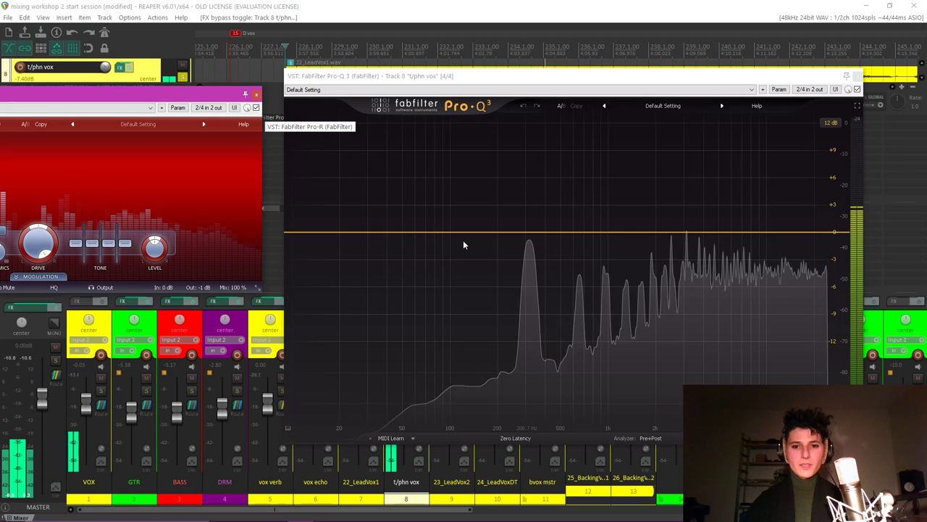
# In the second Pro-Q 3, shape a resonant high cut and a low cut at about 381 Hz, then close both plug-ins and stop playback.
pyautogui.moveTo(823, 232); pyautogui.dragTo(675, 177)
pyautogui.click(304, 231)
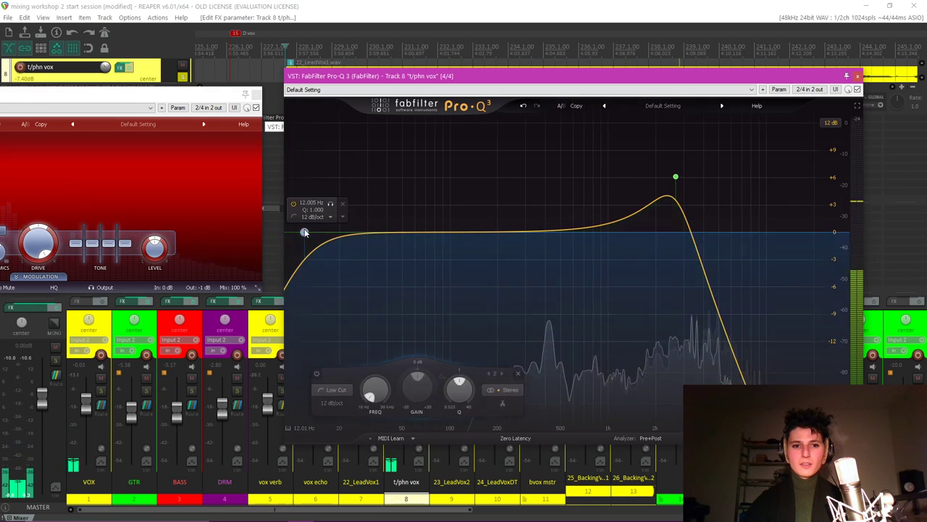
pyautogui.moveTo(304, 232); pyautogui.dragTo(542, 212)
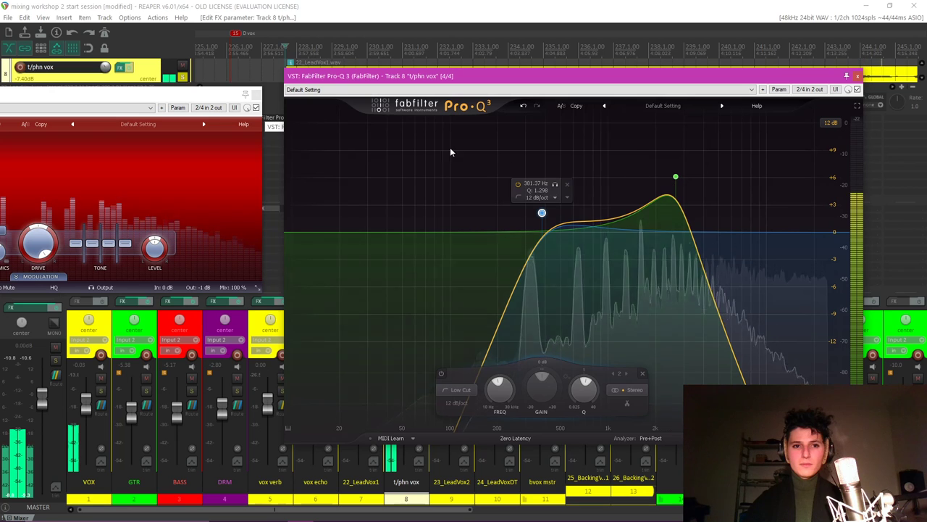
pyautogui.click(258, 95)
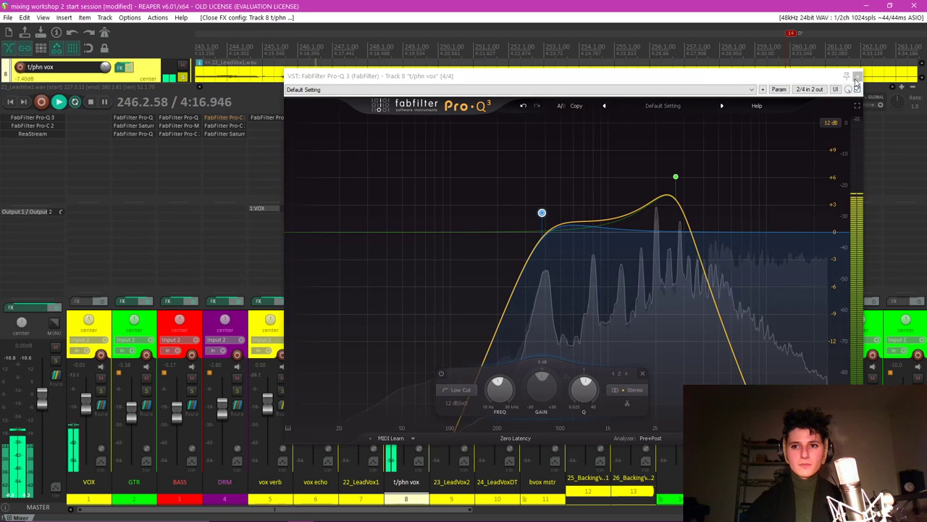
pyautogui.click(856, 77)
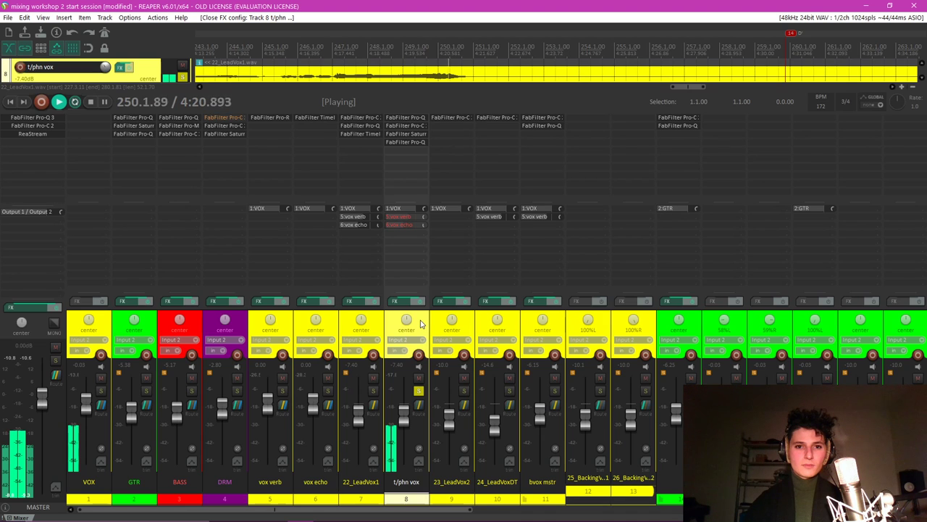
pyautogui.press('space')
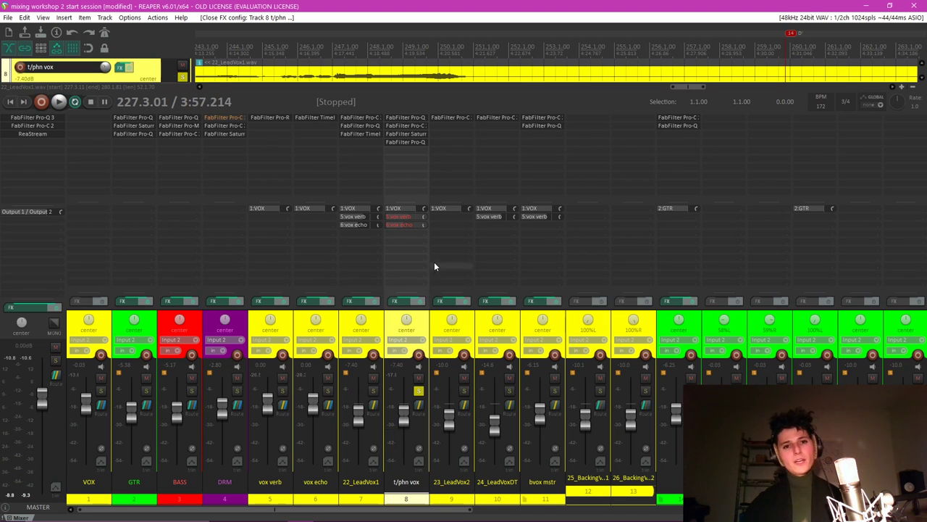
# Play the t/phn vox track with Saturn and the second Pro-Q 3 bypassed, and again with both enabled, to compare the sound.
pyautogui.click(412, 138)
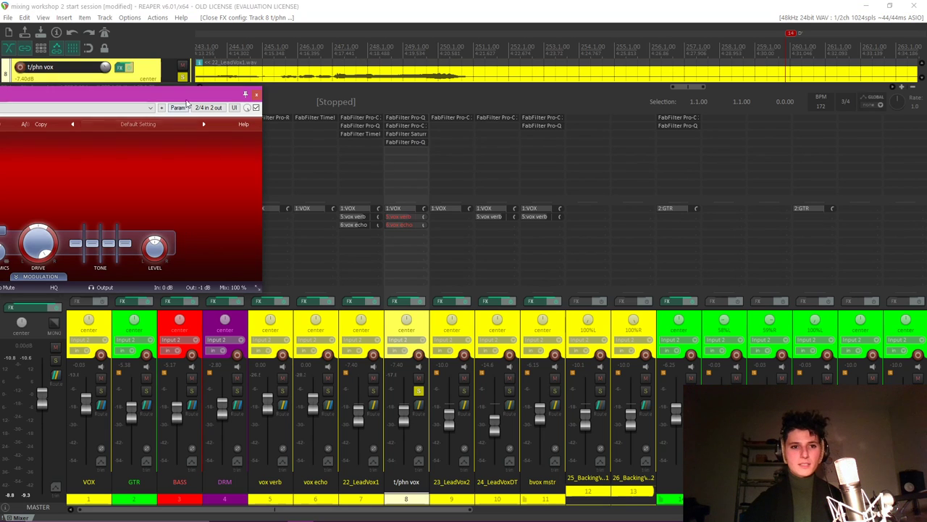
pyautogui.moveTo(191, 99); pyautogui.dragTo(589, 102)
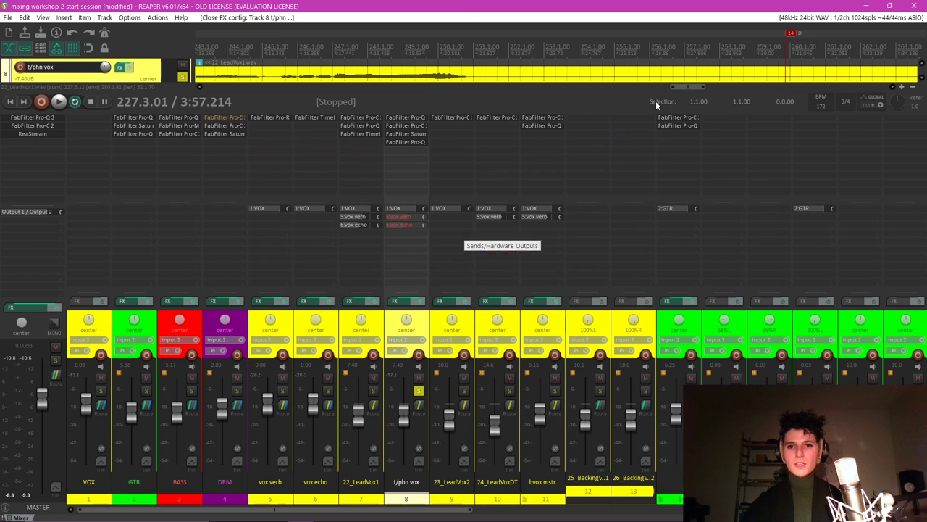
pyautogui.click(654, 99)
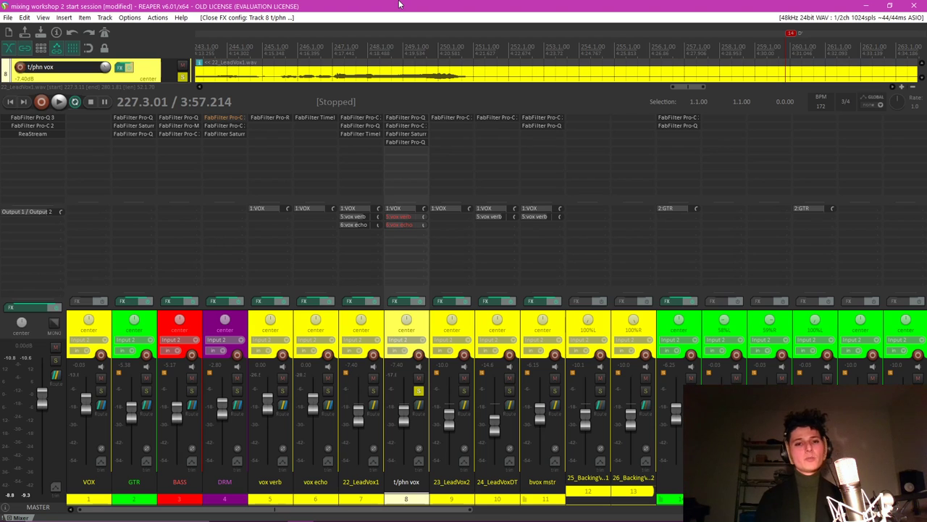
pyautogui.keyDown('shift'); pyautogui.click(412, 134); pyautogui.keyUp('shift')
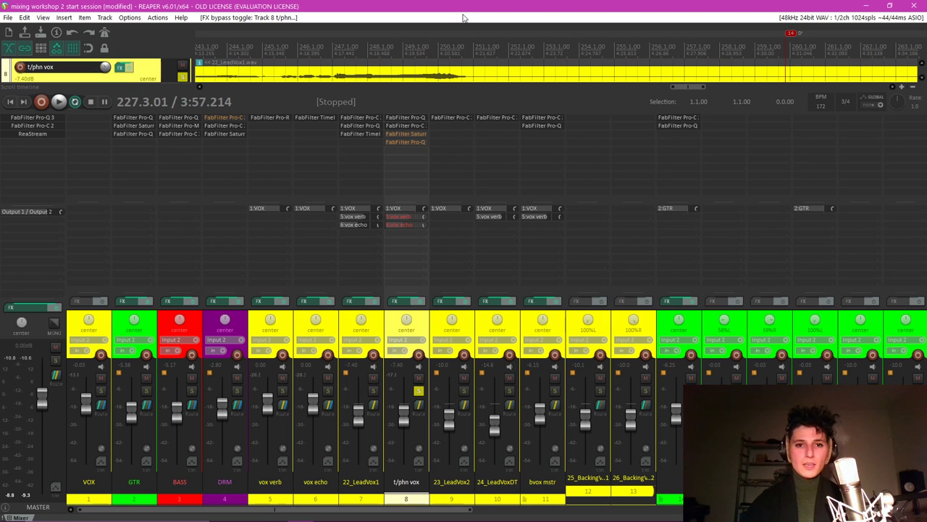
pyautogui.press('space')
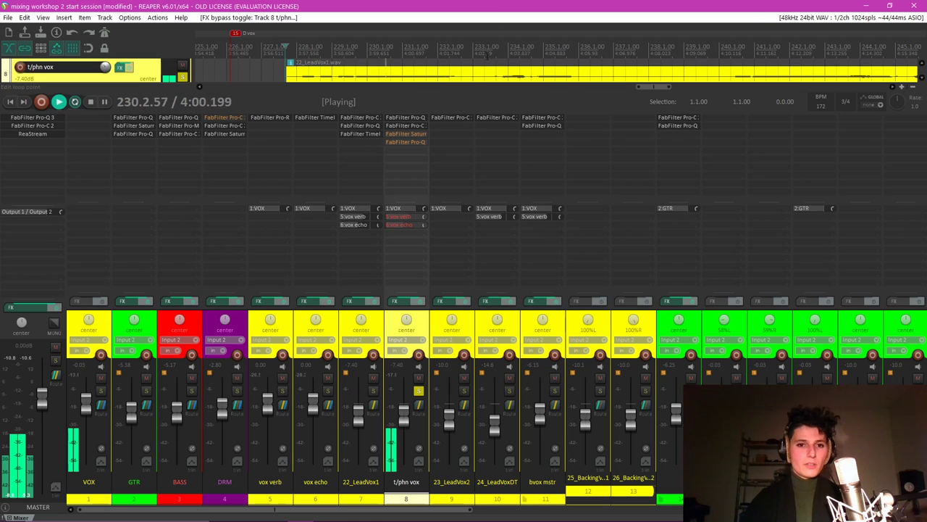
pyautogui.press('space')
pyautogui.keyDown('shift'); pyautogui.click(406, 133); pyautogui.keyUp('shift')
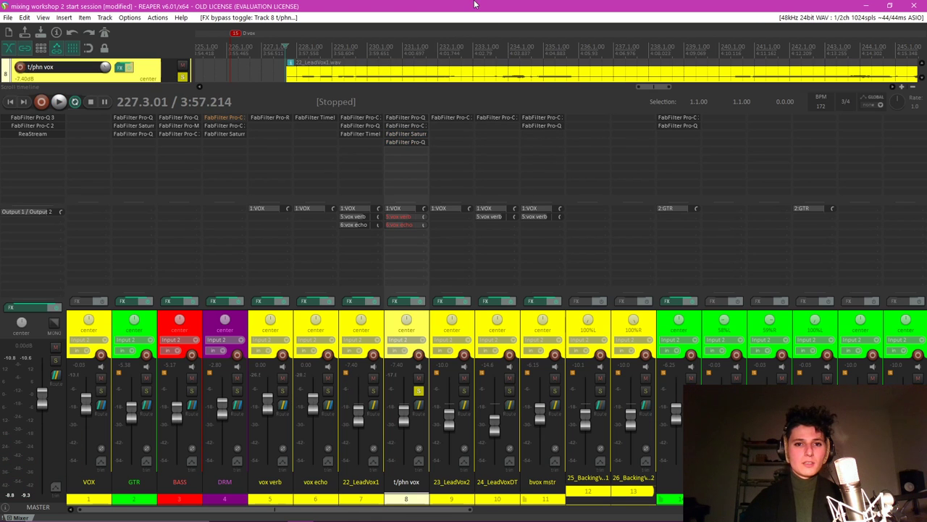
pyautogui.press('space')
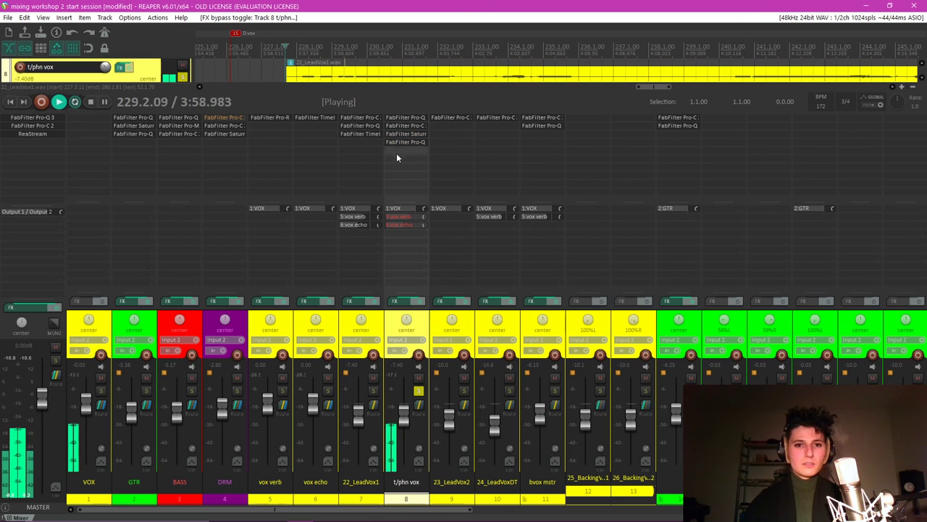
# During playback, set Saturn's drive on the t/phn vox track to about 71%, and close the plug-in.
pyautogui.click(419, 137)
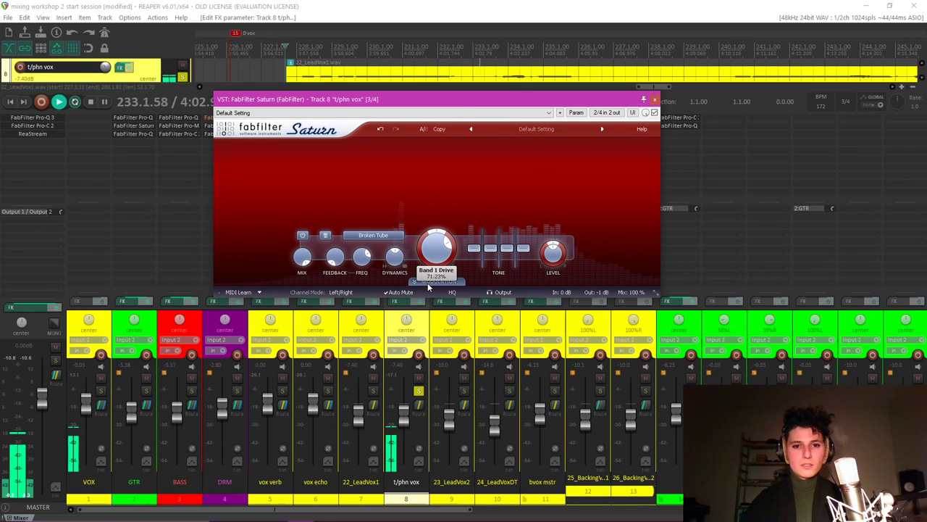
pyautogui.click(655, 98)
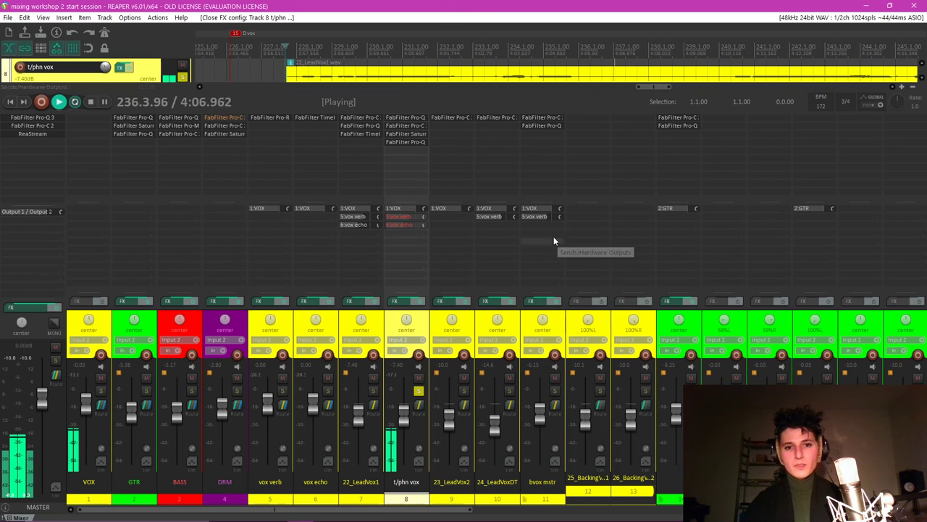
pyautogui.press('space')
# Unmute the t/phn vox track's sends to vox verb and vox echo, and set the echo send to about -27.3 dB.
pyautogui.click(405, 217)
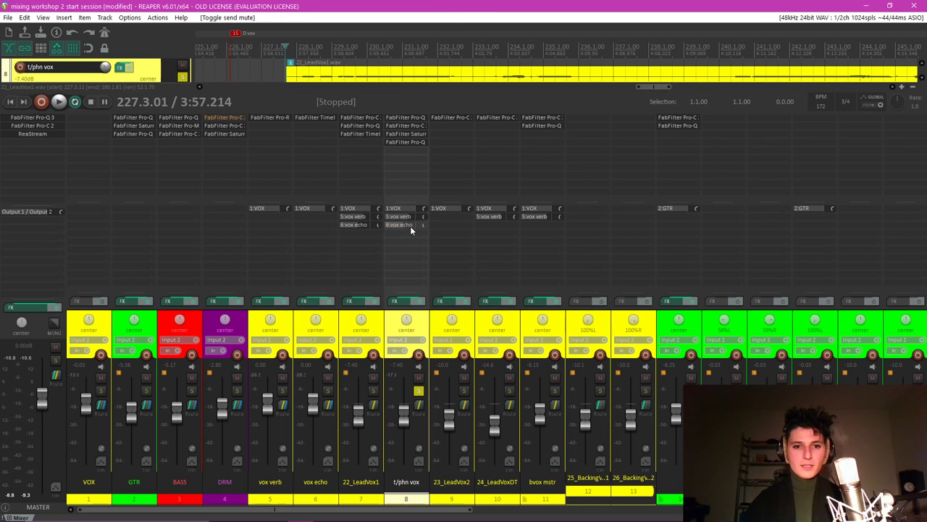
pyautogui.click(411, 226)
pyautogui.moveTo(427, 214)
pyautogui.mouseDown()
pyautogui.moveTo(406, 216)
pyautogui.moveTo(426, 230)
pyautogui.mouseUp()
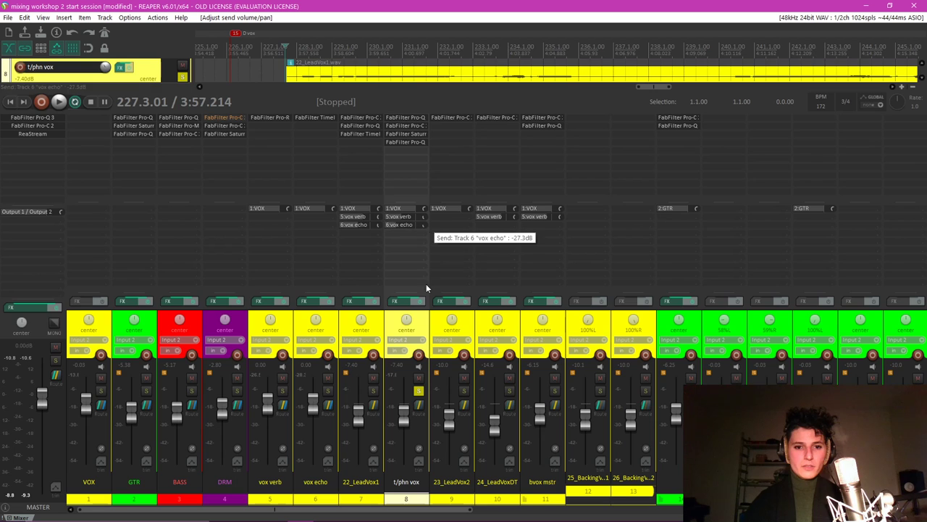
# Unsolo t/phn vox and, with the full mix playing, raise its volume to -5.53 dB and readjust its vox verb and vox echo sends.
pyautogui.click(417, 391)
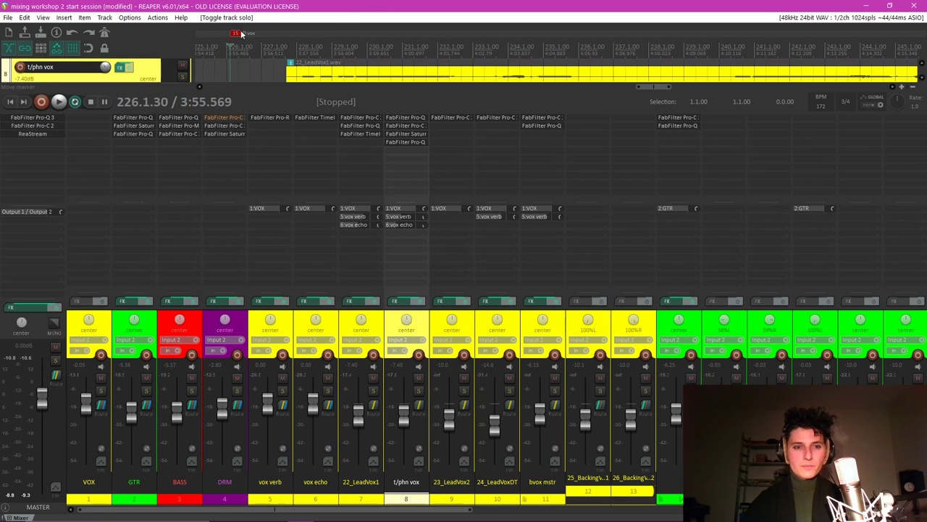
pyautogui.press('space')
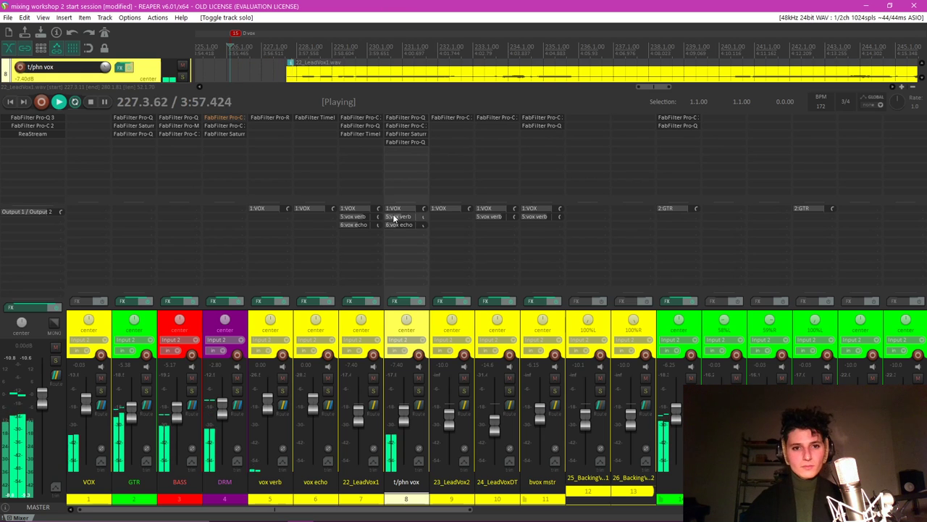
pyautogui.scroll(3, 407, 408)
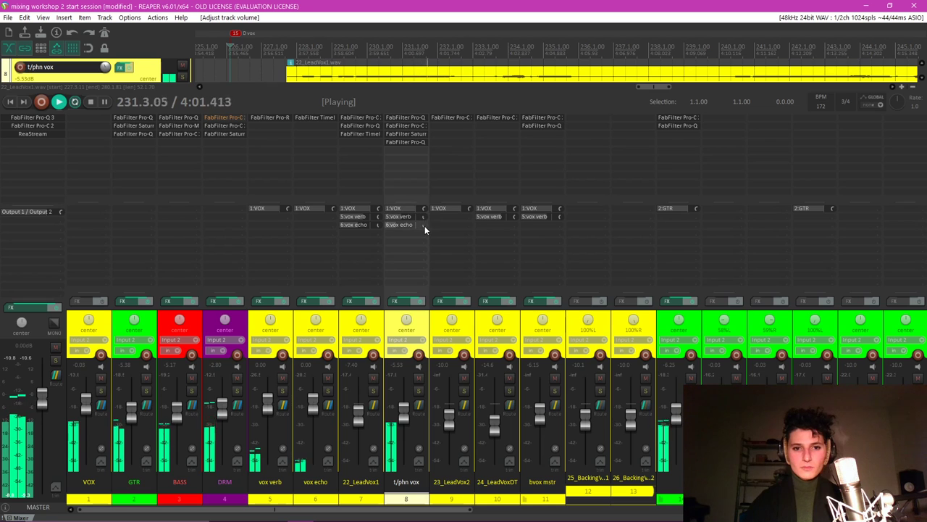
pyautogui.moveTo(425, 225); pyautogui.dragTo(423, 216)
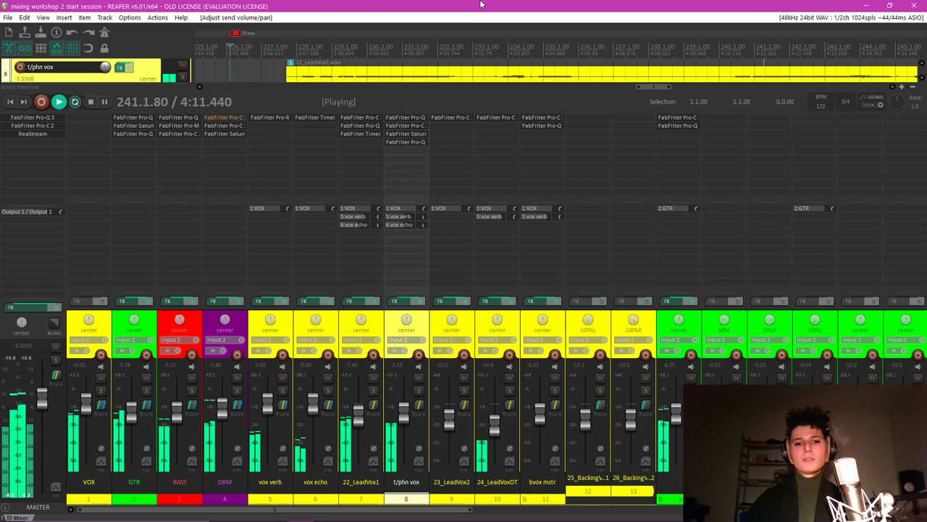
# Show the arrangement and listen to the telephone vocal layered with 22_LeadVox1 through the D' section.
pyautogui.hotkey('ctrl', 'm')
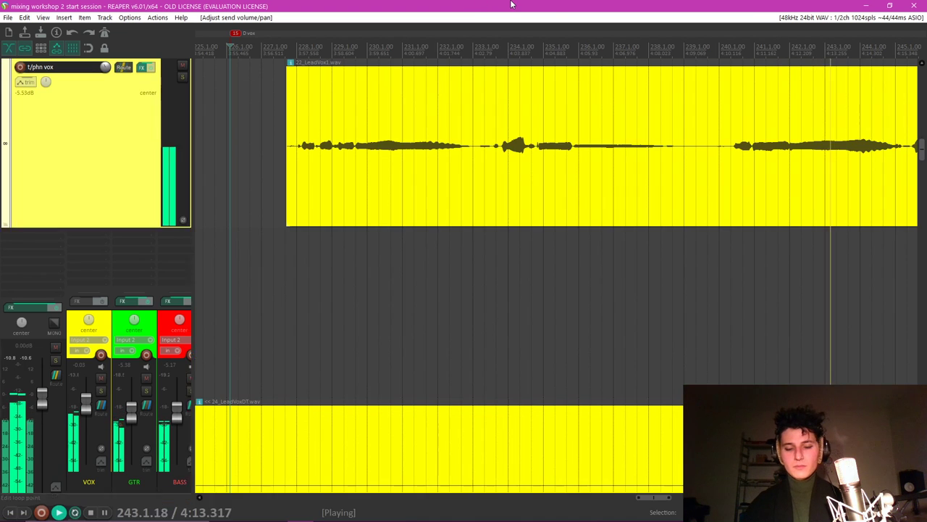
pyautogui.scroll(-3, 673, 155)
pyautogui.scroll(5, 866, 179)
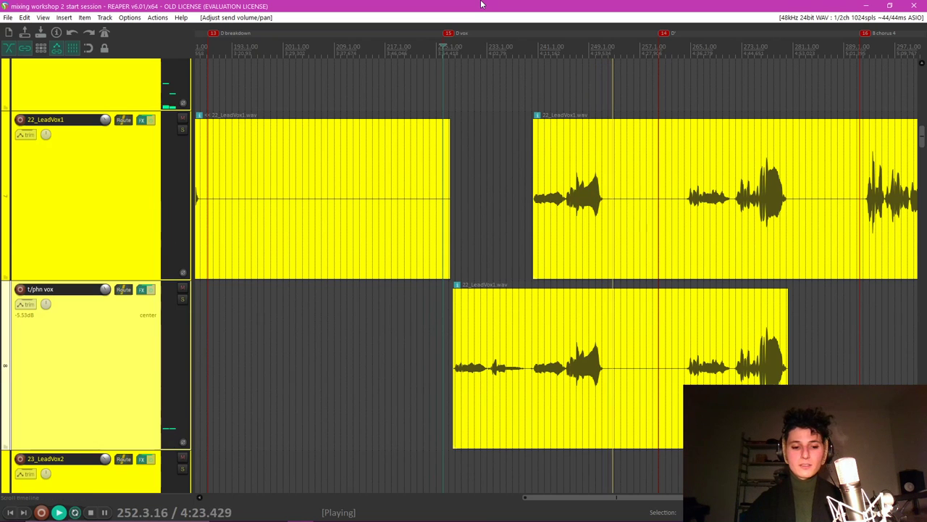
pyautogui.click(673, 87)
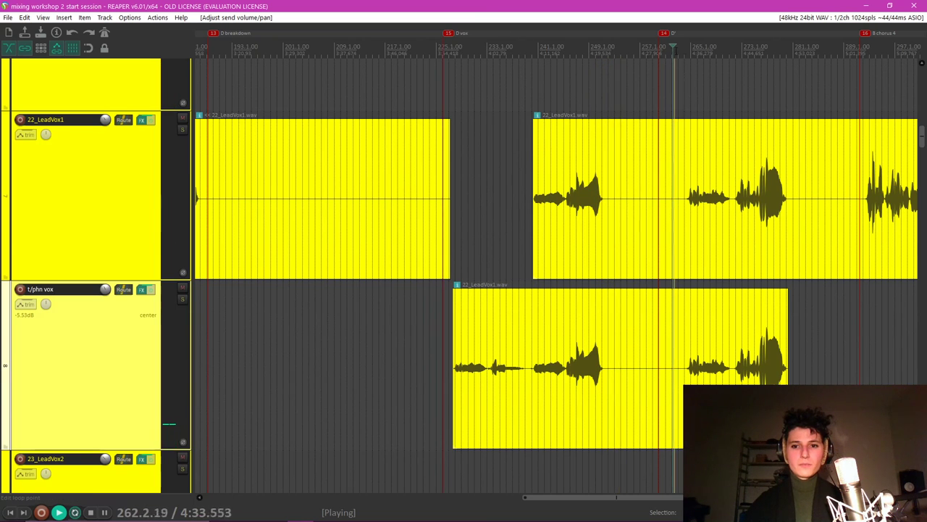
pyautogui.scroll(4, 671, 136)
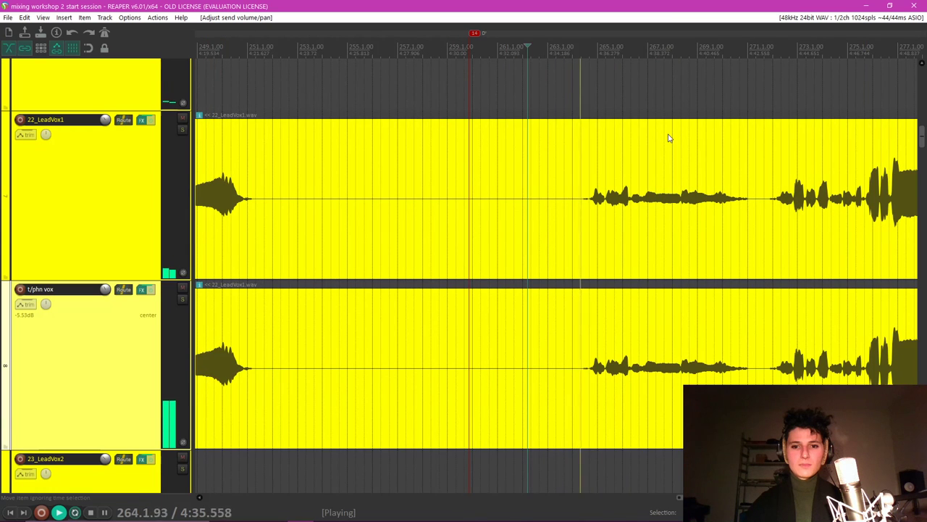
pyautogui.scroll(-4, 670, 138)
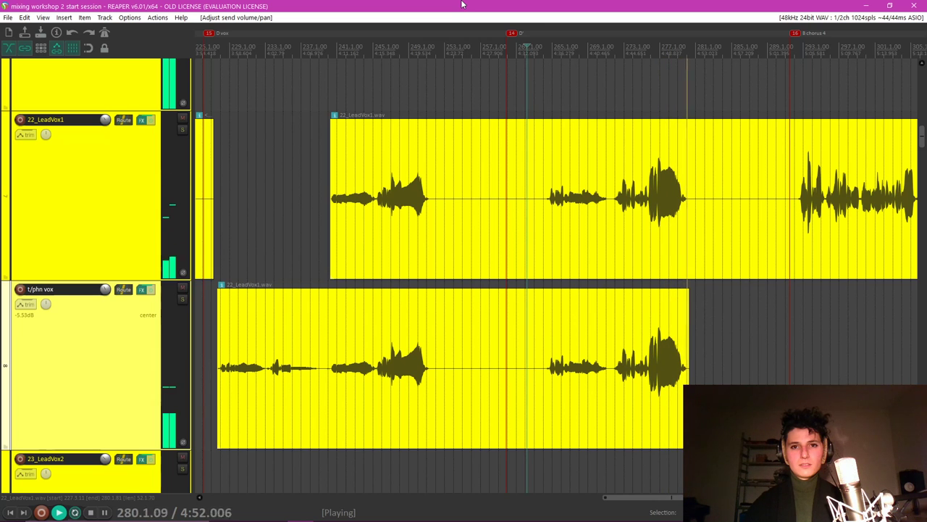
pyautogui.press('space')
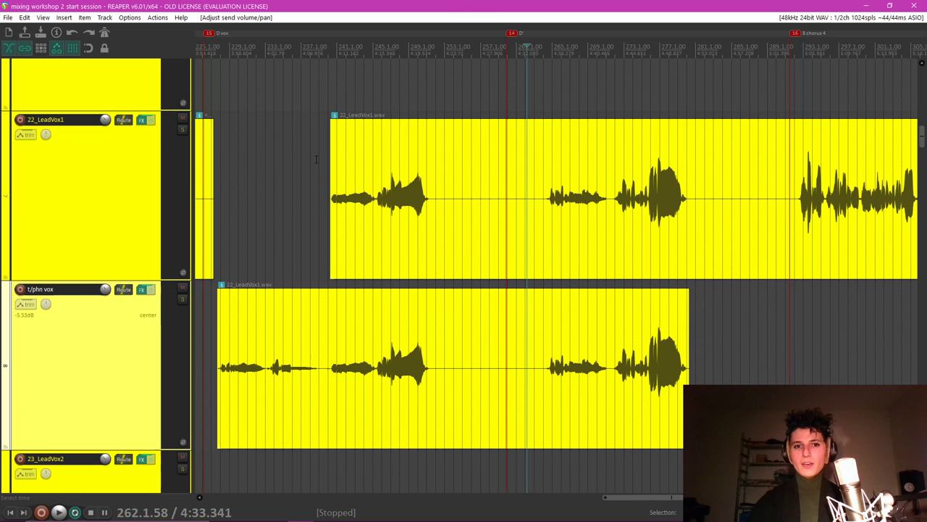
pyautogui.moveTo(323, 127)
pyautogui.mouseDown()
pyautogui.moveTo(405, 132)
pyautogui.moveTo(319, 121)
pyautogui.mouseUp()
pyautogui.click(319, 122)
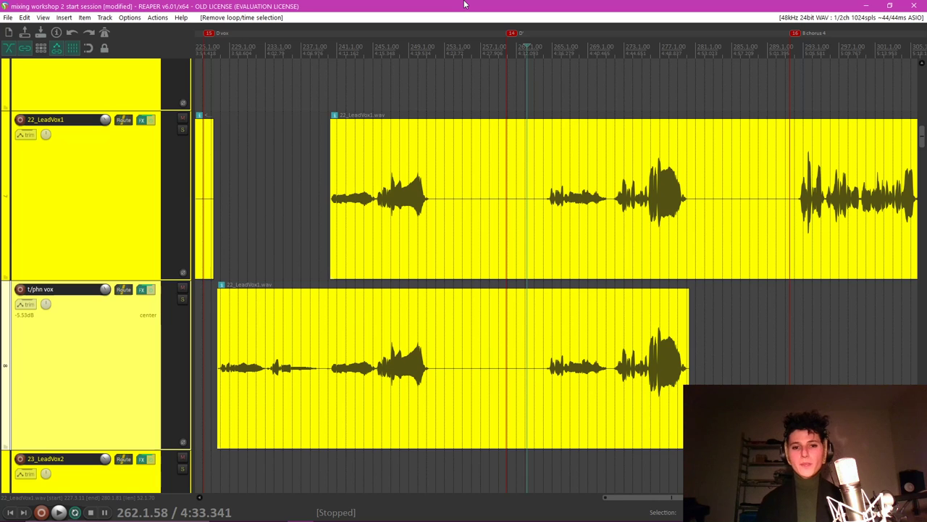
# Switch to the YouTube live chat in Firefox, read the latest viewer messages, and return to REAPER.
pyautogui.moveTo(329, 505)
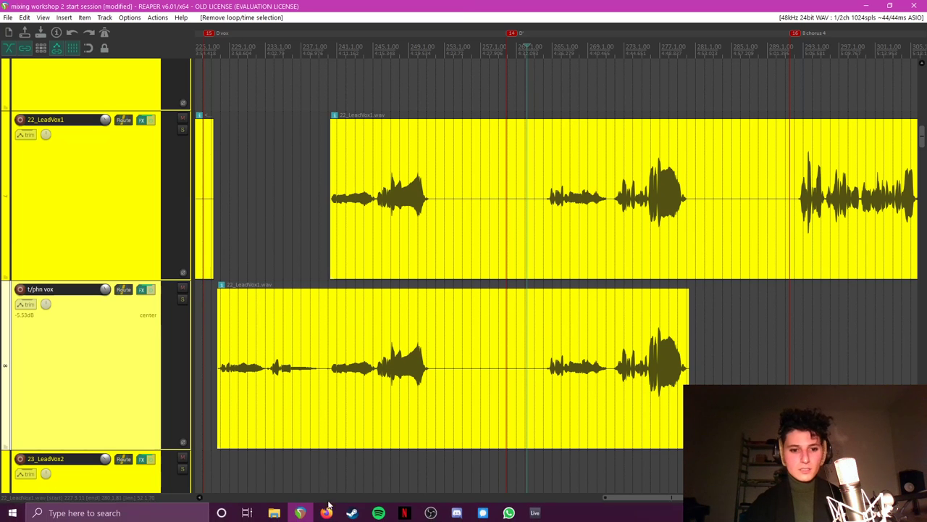
pyautogui.click(374, 460)
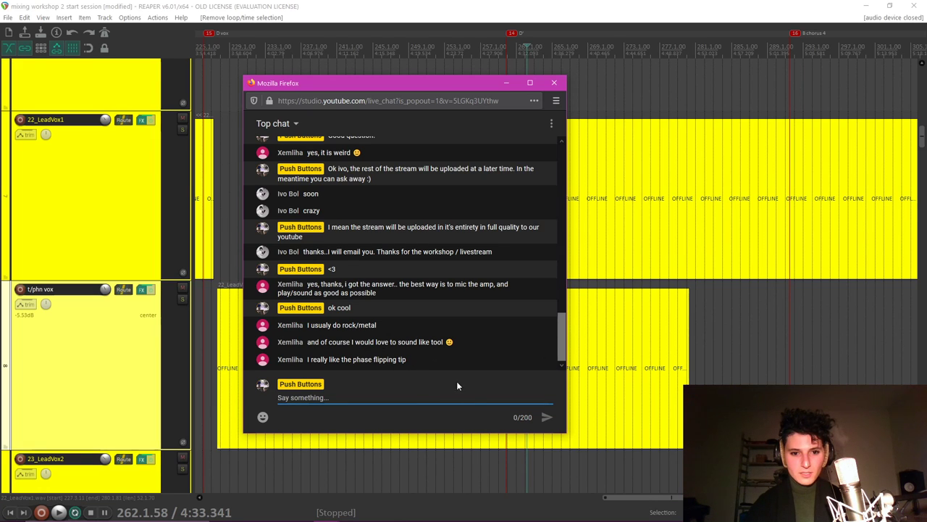
pyautogui.click(471, 5)
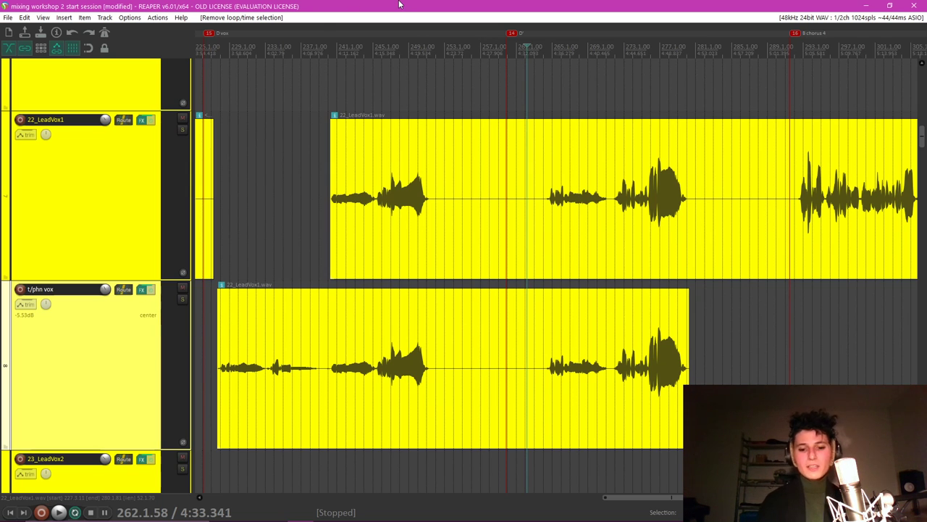
# Show the mixer again and look over the channel strips from the vocals across to the bass and drum tracks.
pyautogui.hotkey('ctrl', 'm')
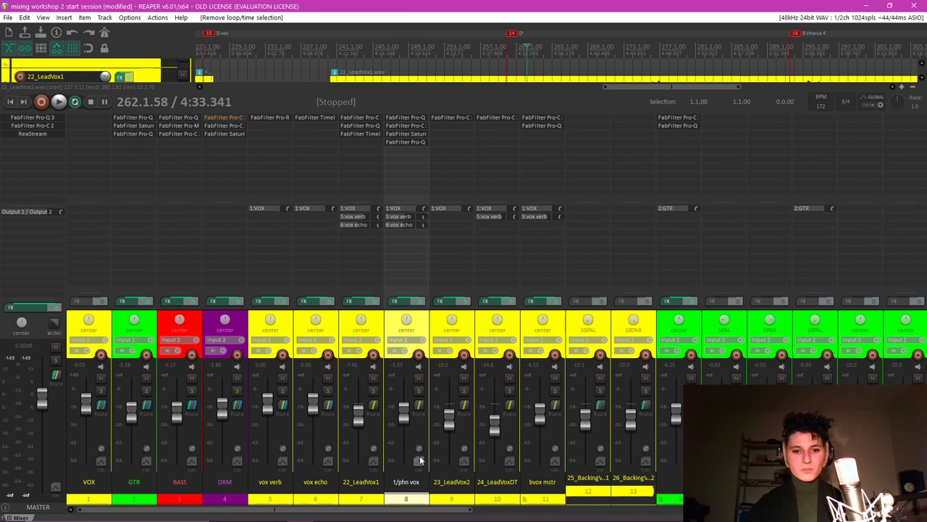
pyautogui.click(383, 323)
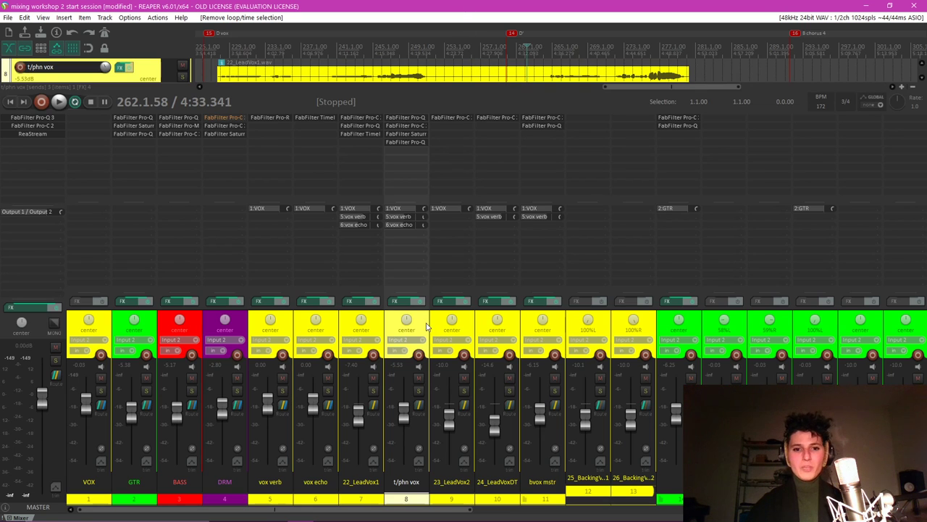
pyautogui.click(195, 321)
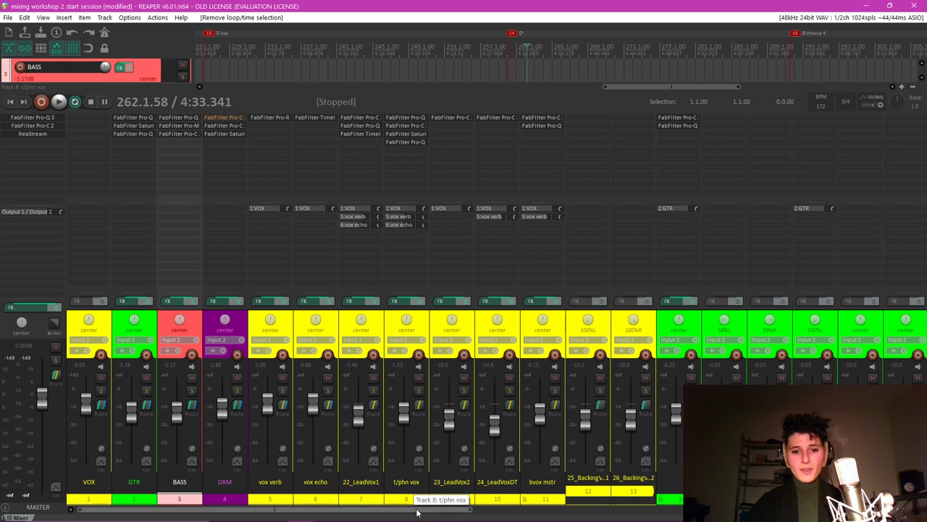
pyautogui.hscroll(6, 418, 511)
pyautogui.hscroll(4, 413, 495)
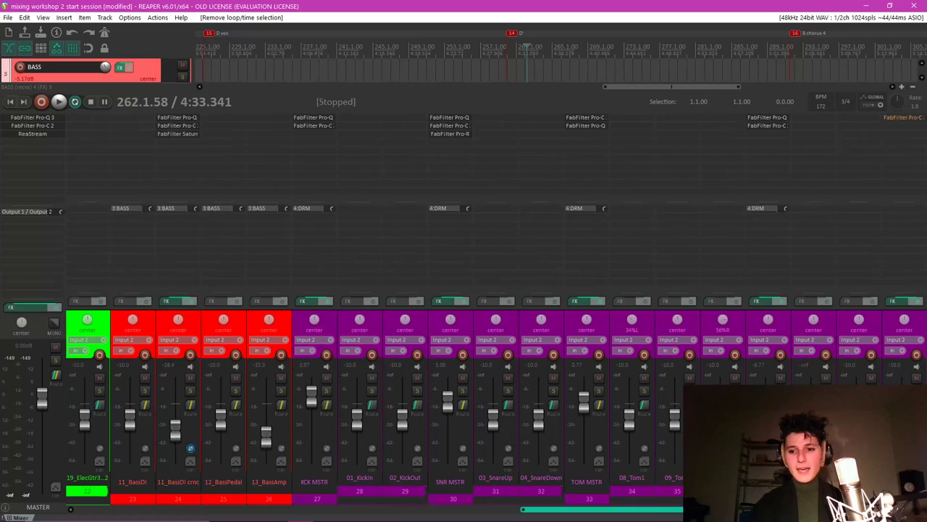
pyautogui.hscroll(-10, 413, 496)
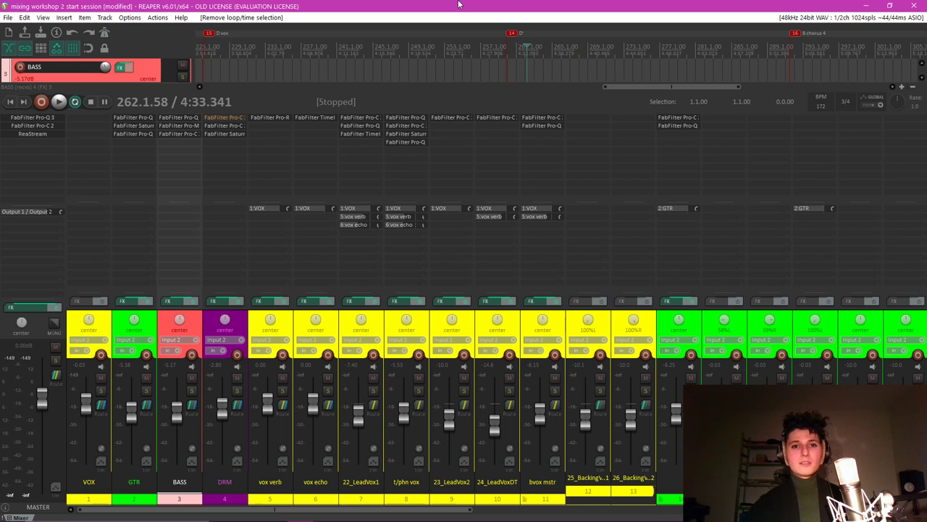
# Open the master track's FX chain, show its FabFilter Pro-C 2 compressor, and move the window clear of the master strip.
pyautogui.click(386, 319)
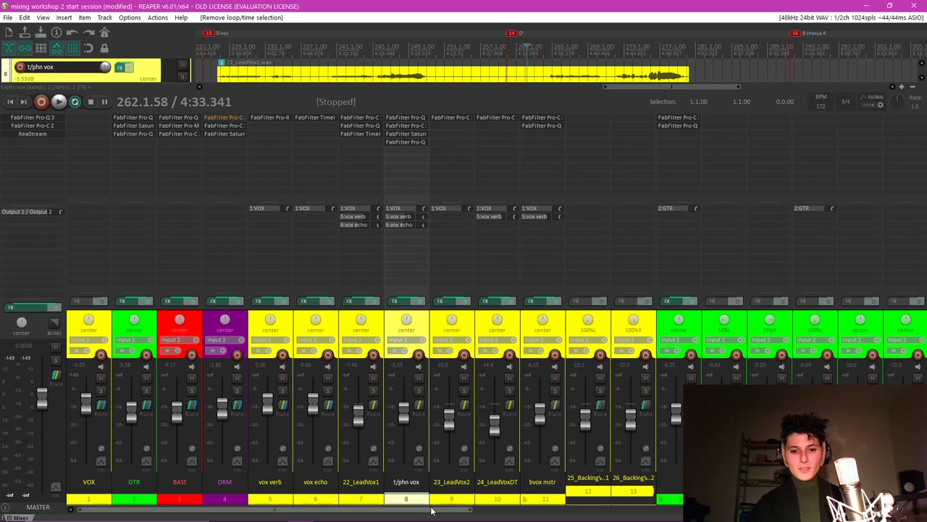
pyautogui.moveTo(432, 510); pyautogui.dragTo(877, 510)
pyautogui.moveTo(623, 510); pyautogui.dragTo(376, 510)
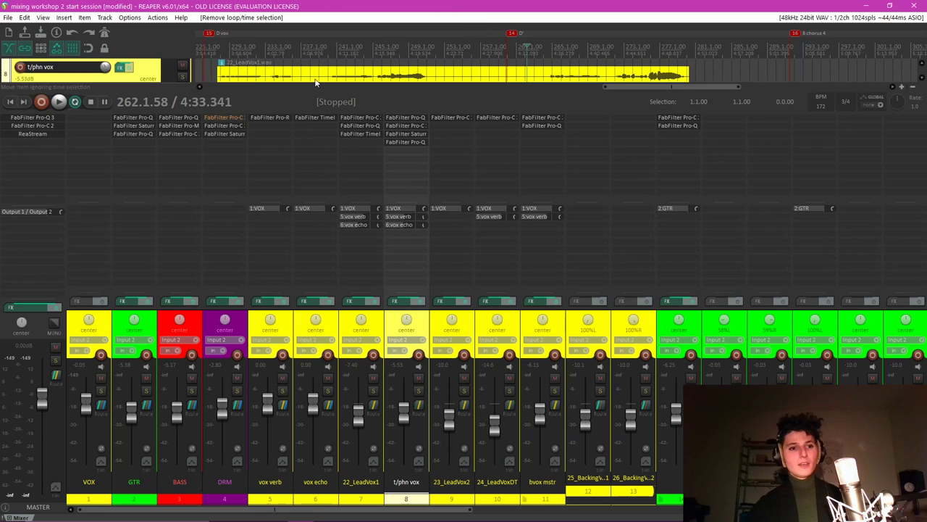
pyautogui.click(33, 304)
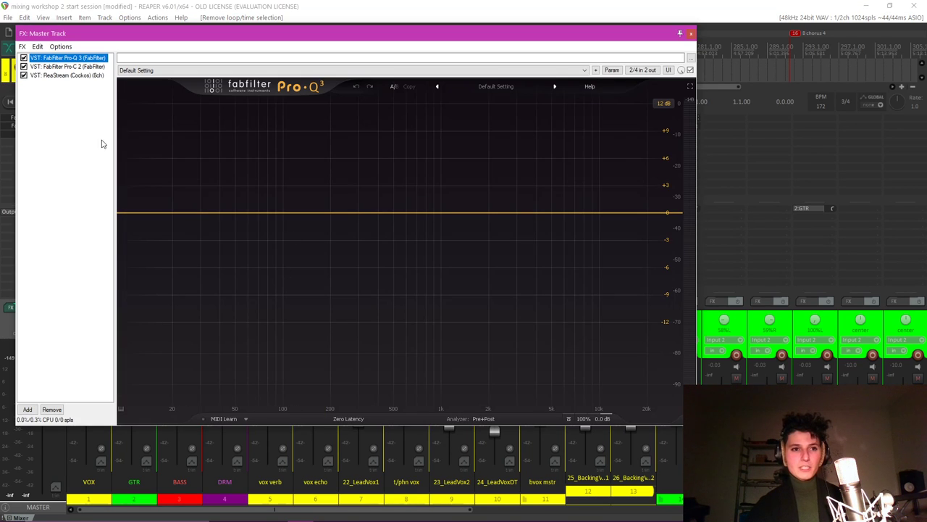
pyautogui.click(76, 67)
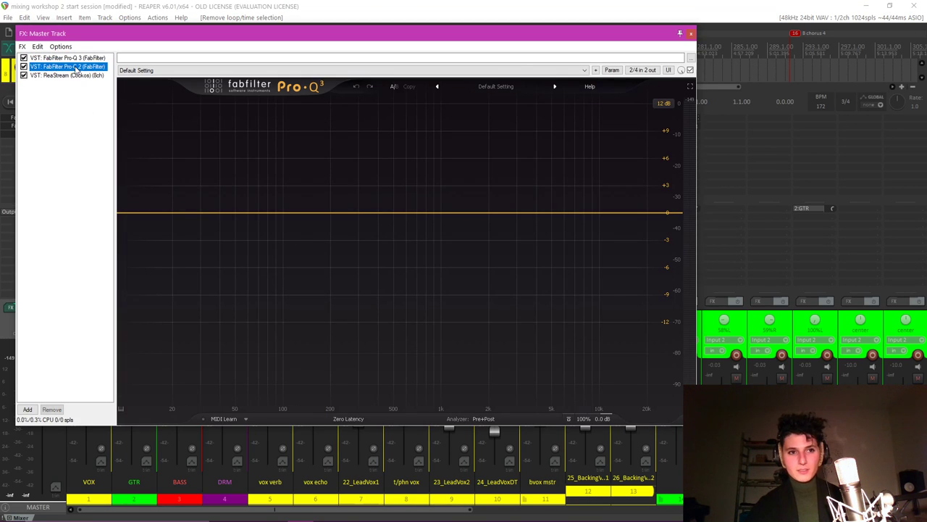
pyautogui.click(72, 168)
pyautogui.moveTo(143, 28); pyautogui.dragTo(430, 43)
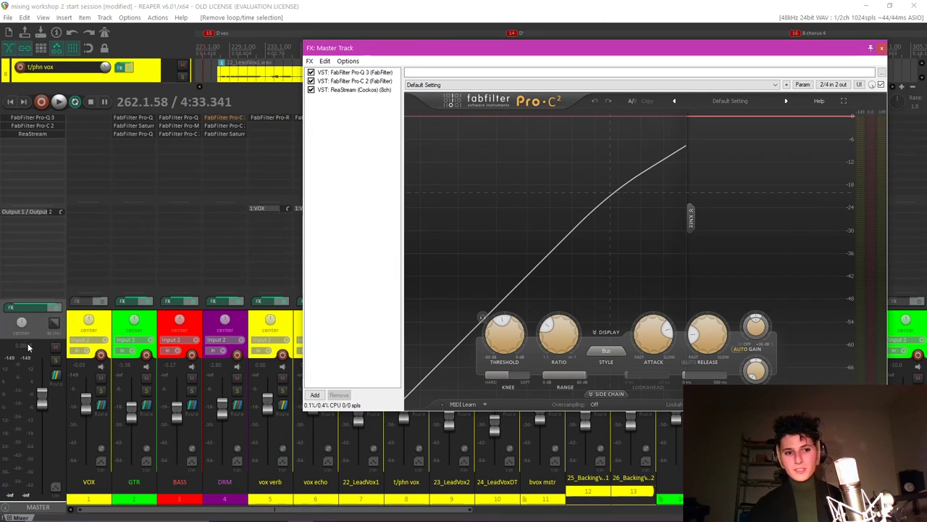
# Review the master Pro-C 2 compressor's style, ratio, attack and release settings.
pyautogui.click(35, 323)
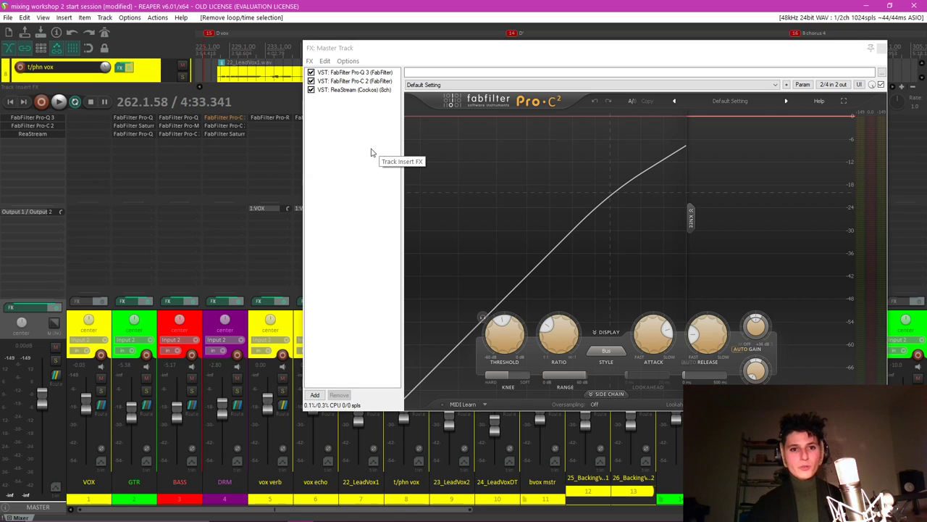
pyautogui.click(353, 161)
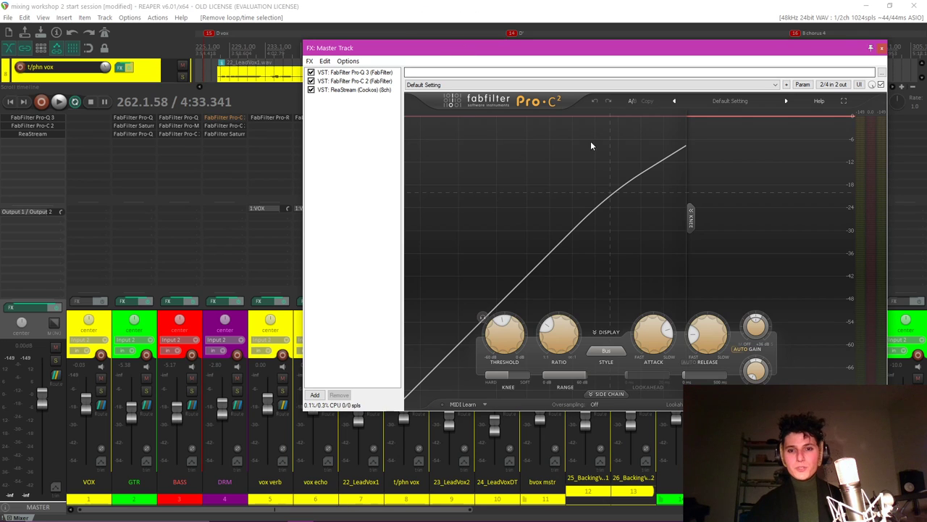
pyautogui.click(605, 350)
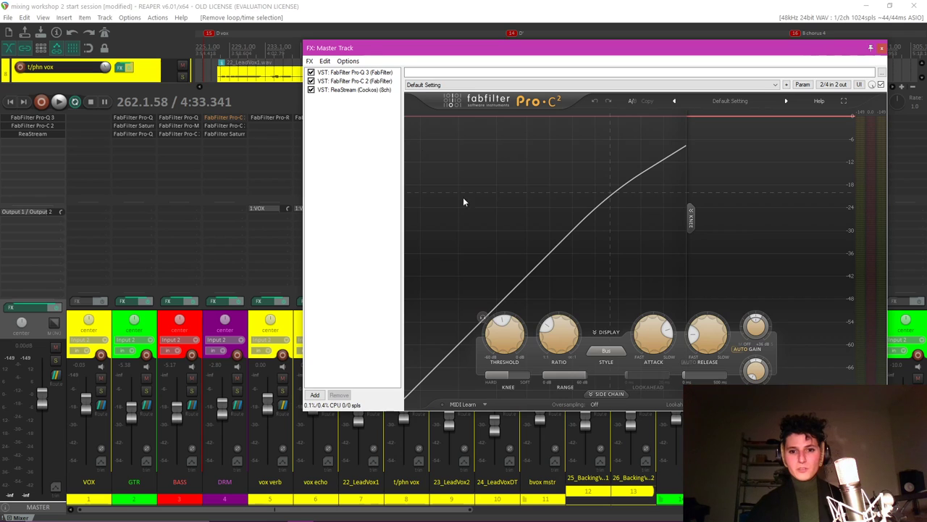
pyautogui.click(602, 349)
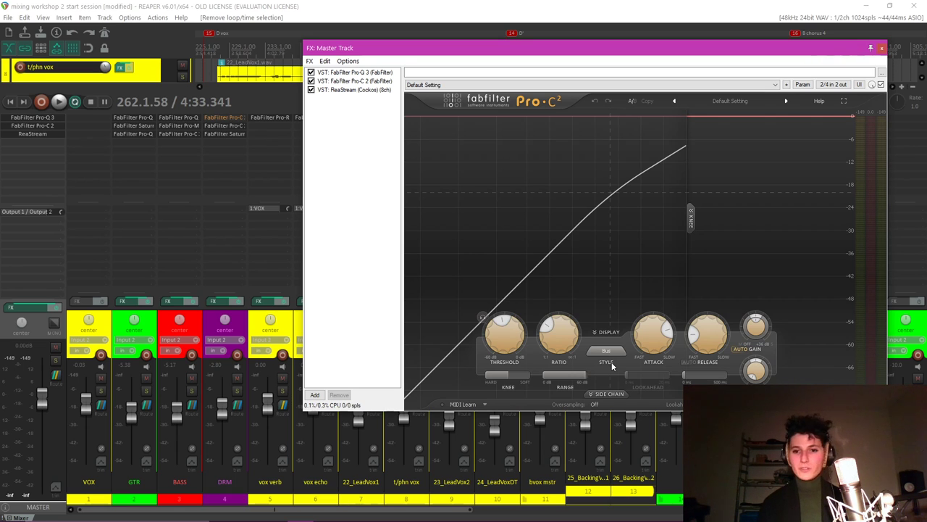
pyautogui.click(610, 352)
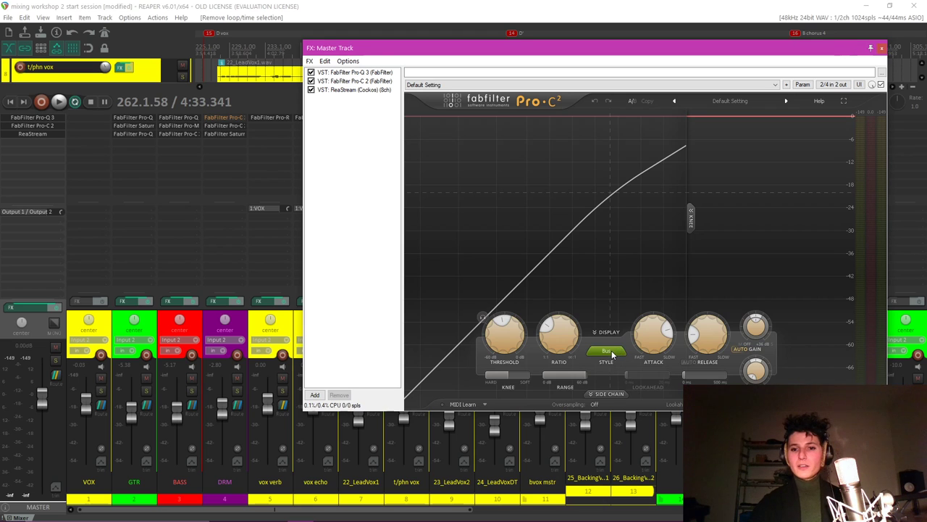
pyautogui.moveTo(558, 338)
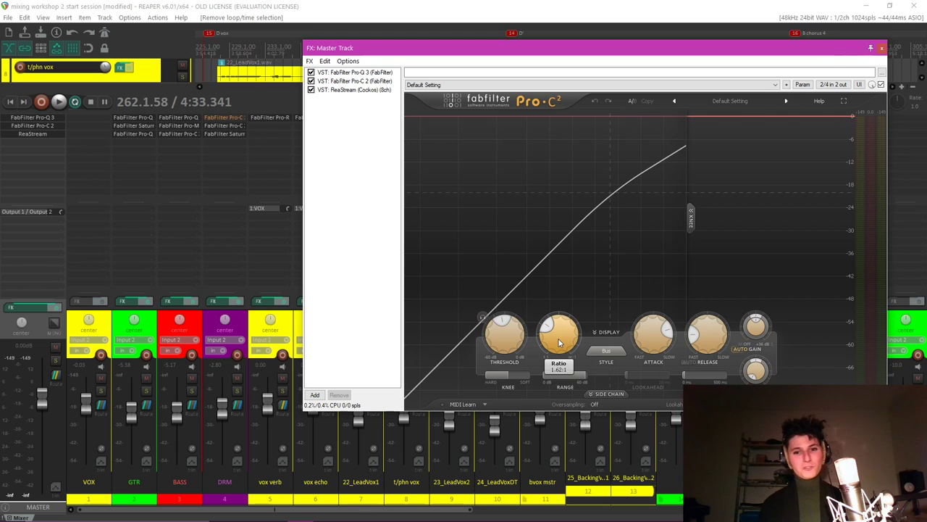
pyautogui.moveTo(641, 337)
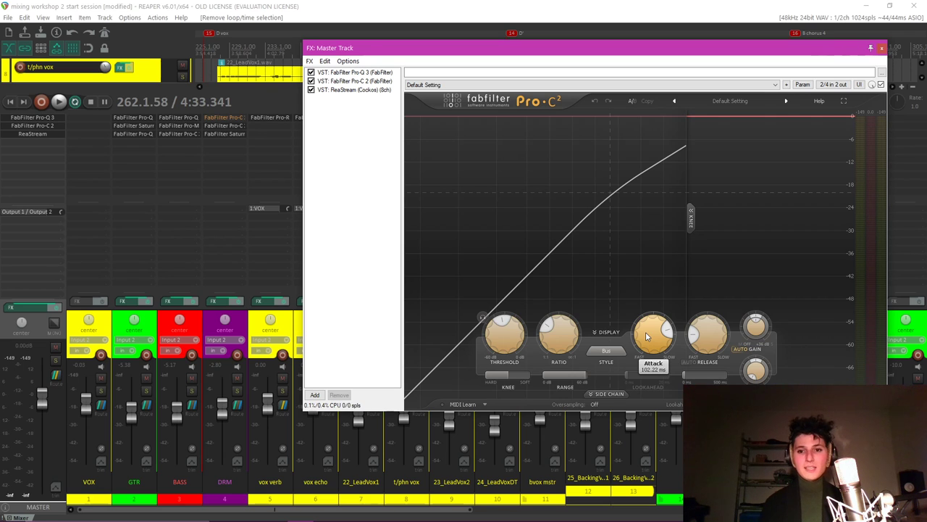
pyautogui.moveTo(710, 335)
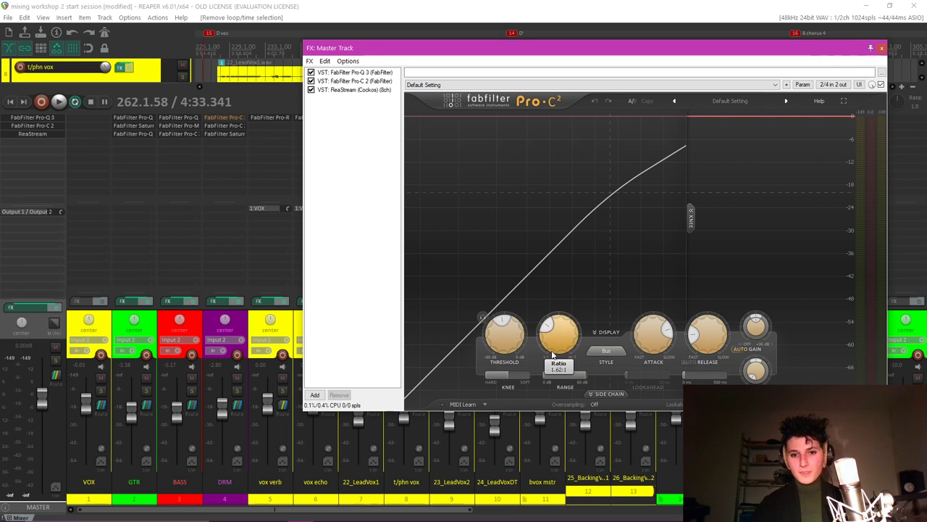
# Check the master compressor's threshold and play the mix briefly to watch its gain reduction.
pyautogui.click(517, 344)
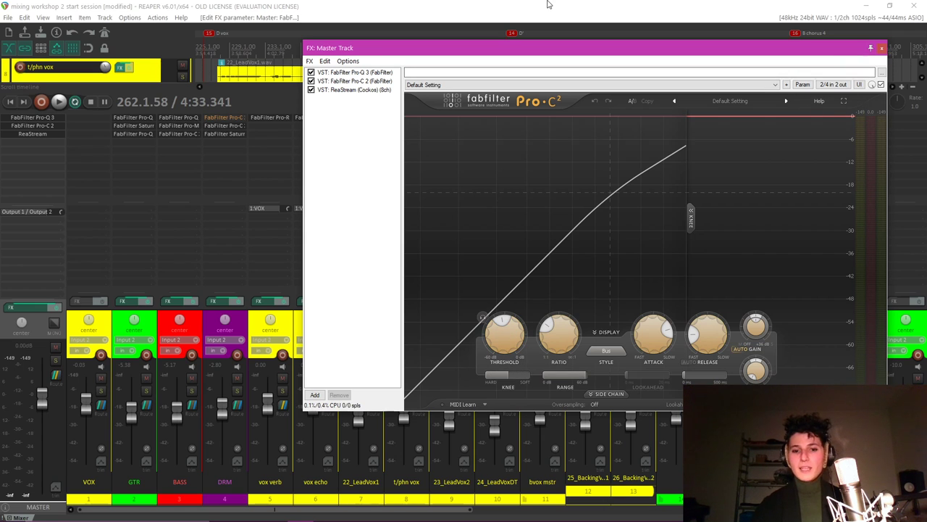
pyautogui.press('space')
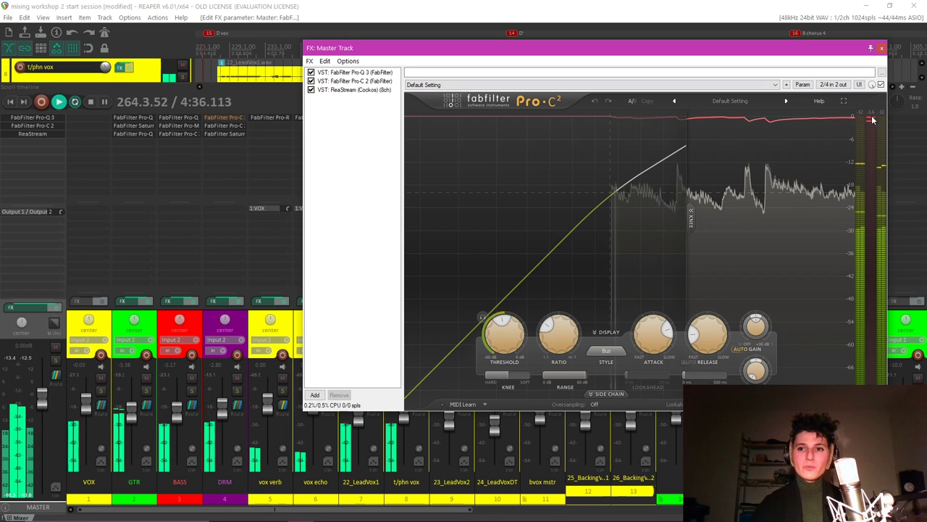
pyautogui.press('space')
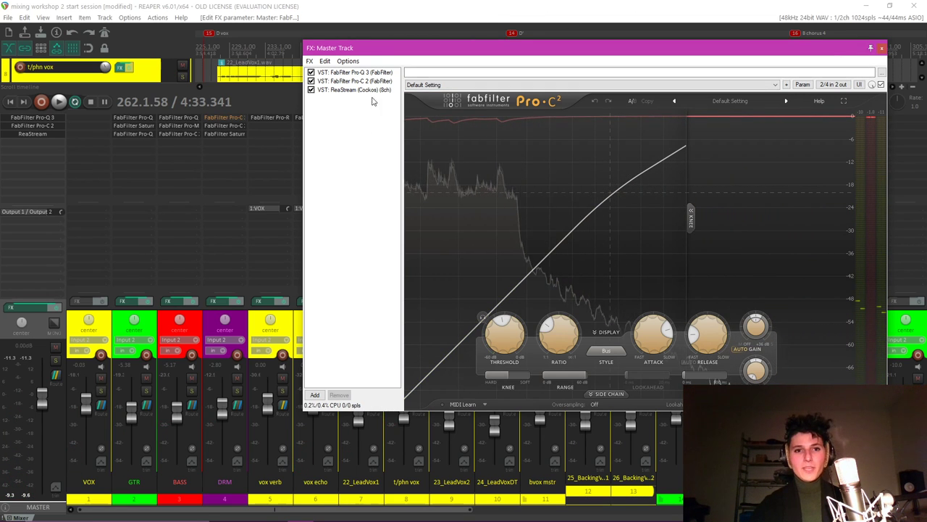
# Show the master track's FabFilter Pro-Q 3 equalizer, then close the master FX chain.
pyautogui.click(388, 81)
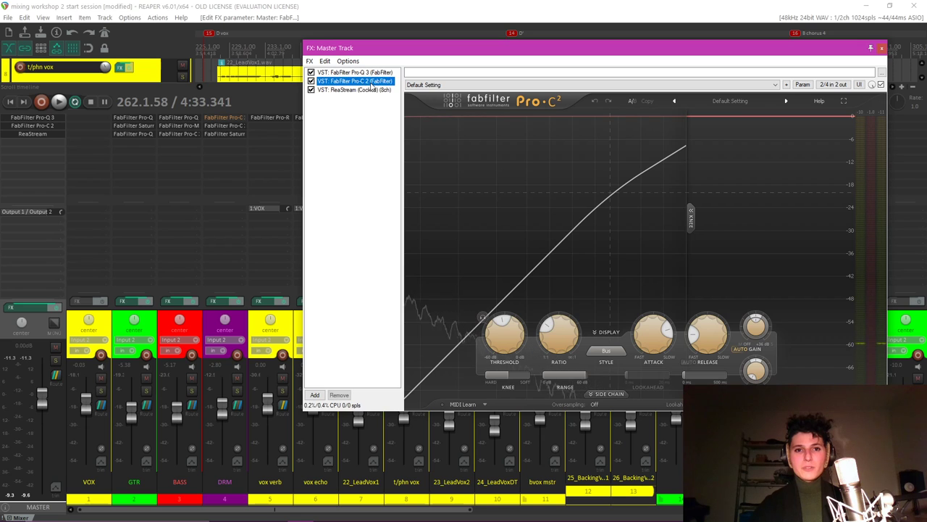
pyautogui.press('Up')
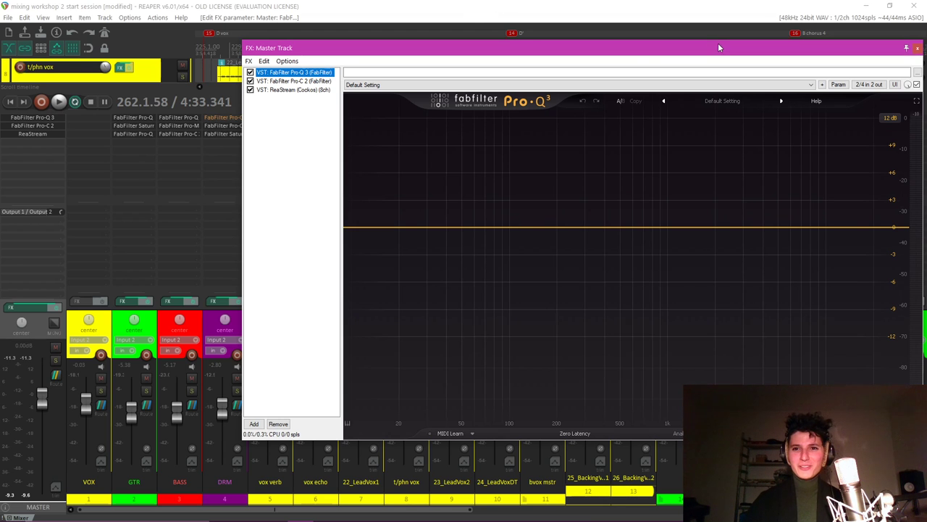
pyautogui.moveTo(718, 48); pyautogui.dragTo(641, 51)
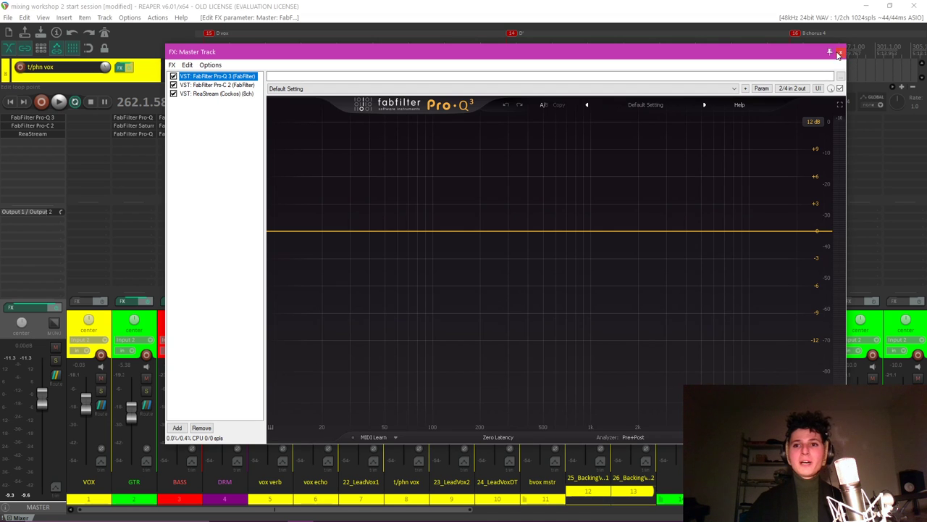
pyautogui.click(838, 55)
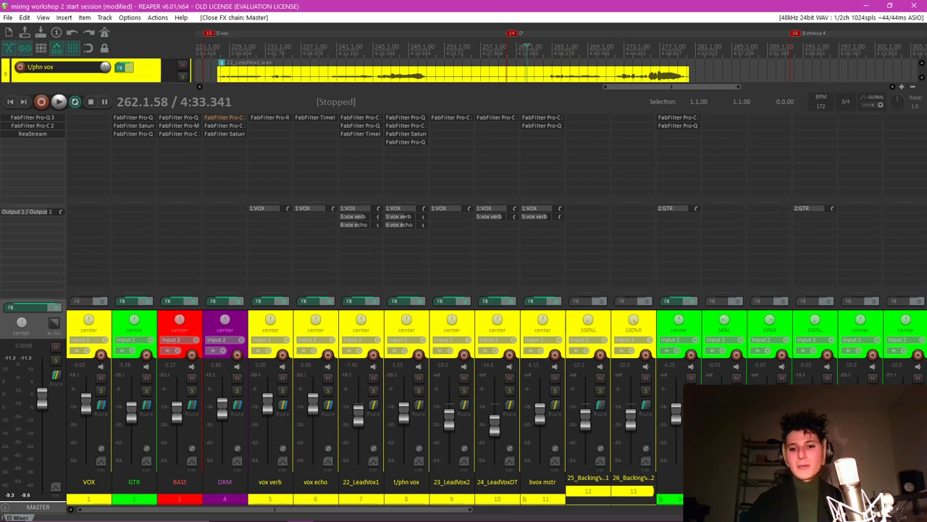
# Switch to the Google Slides presentation in Firefox, glance at the live chat, and display the Automation slide.
pyautogui.moveTo(362, 521)
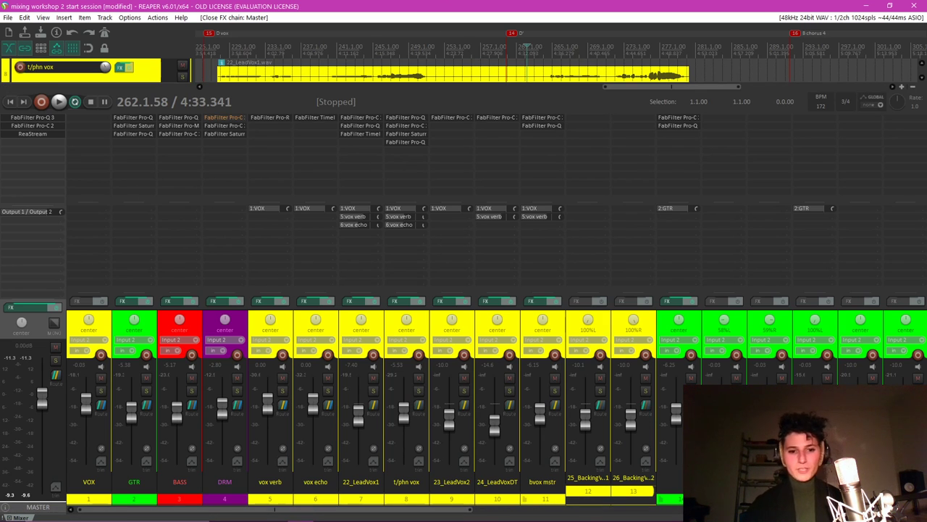
pyautogui.moveTo(327, 510)
pyautogui.click(340, 482)
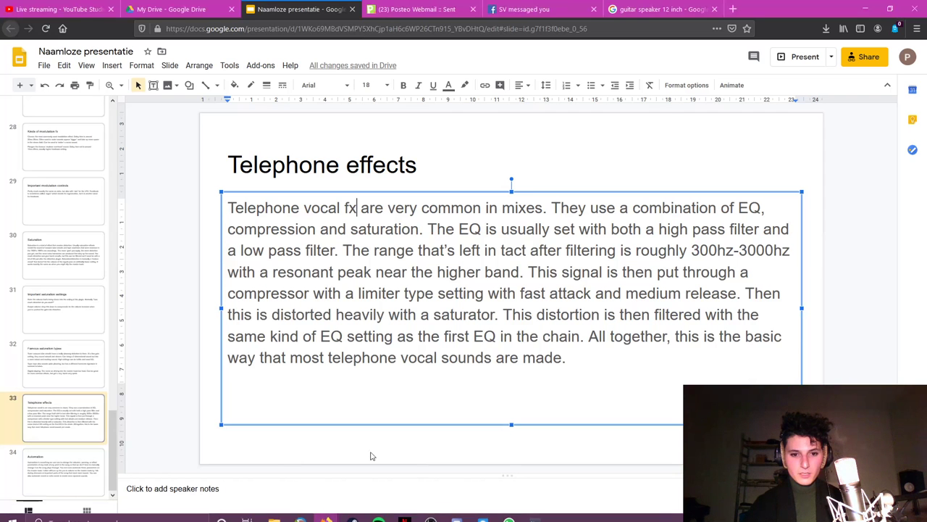
pyautogui.click(385, 461)
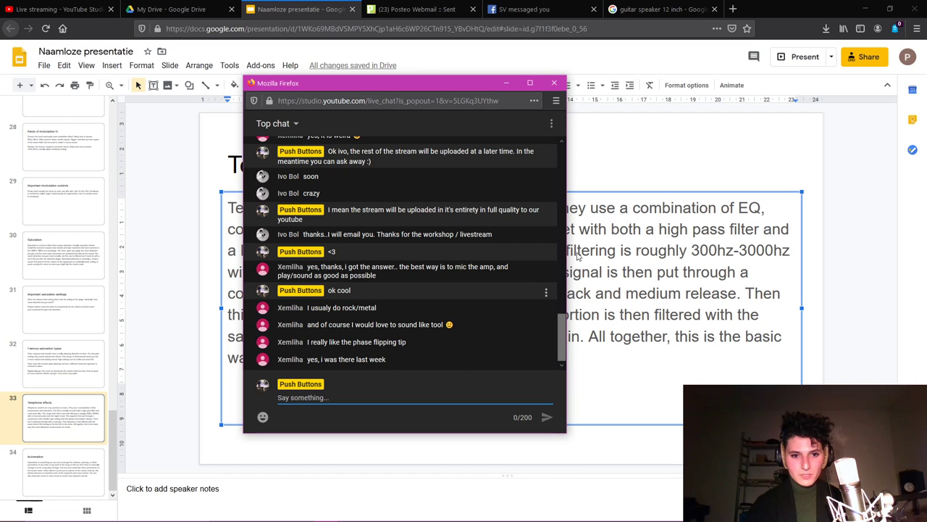
pyautogui.click(677, 142)
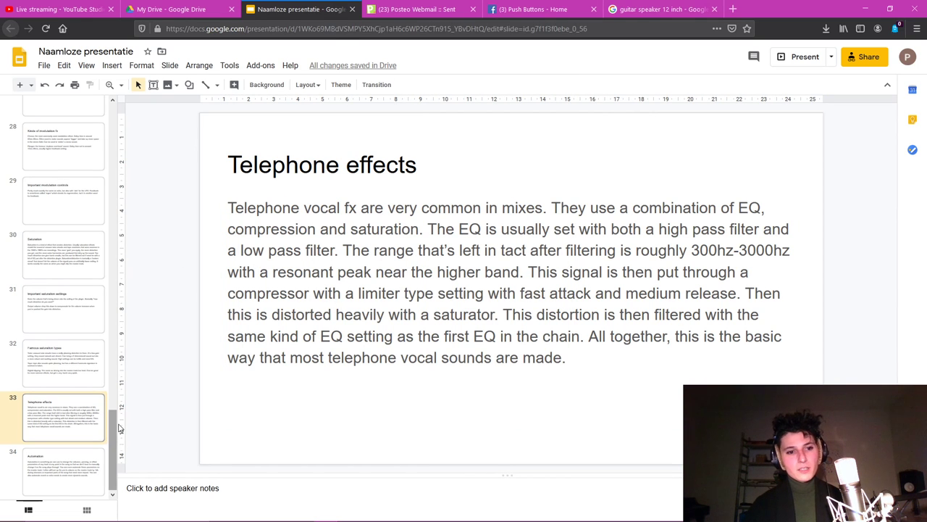
pyautogui.click(78, 461)
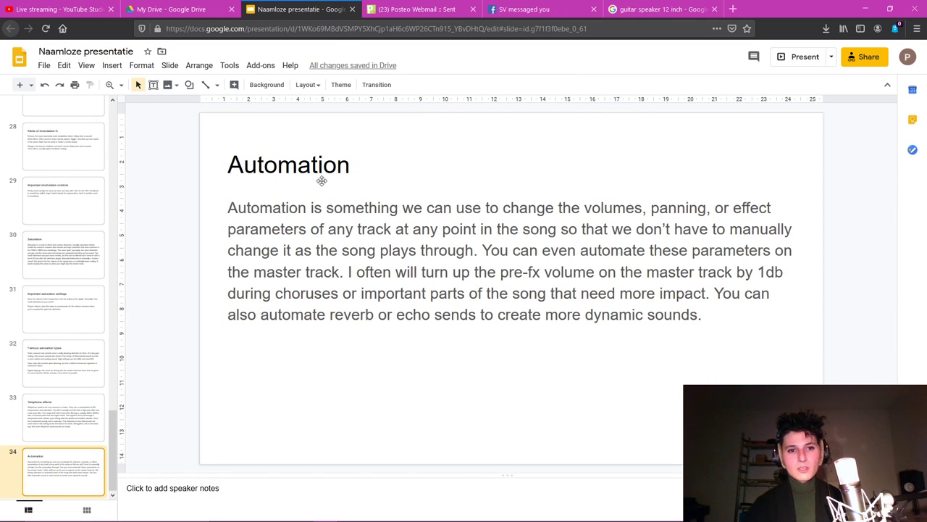
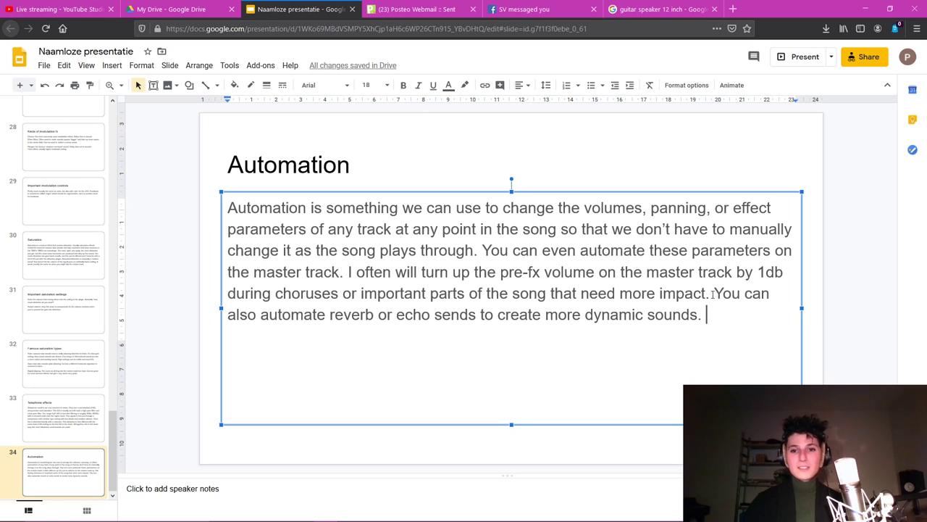
# Read through the Automation slide's text and return to REAPER.
pyautogui.click(724, 320)
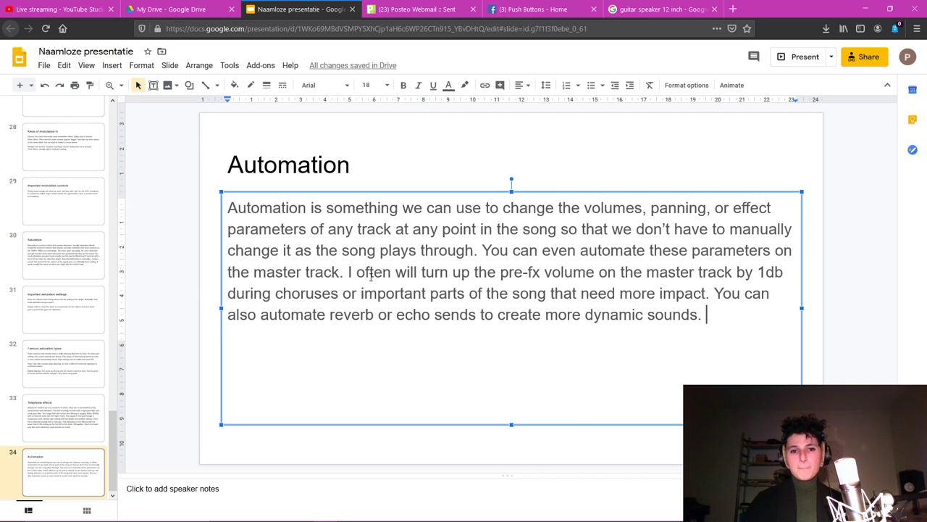
pyautogui.click(229, 207)
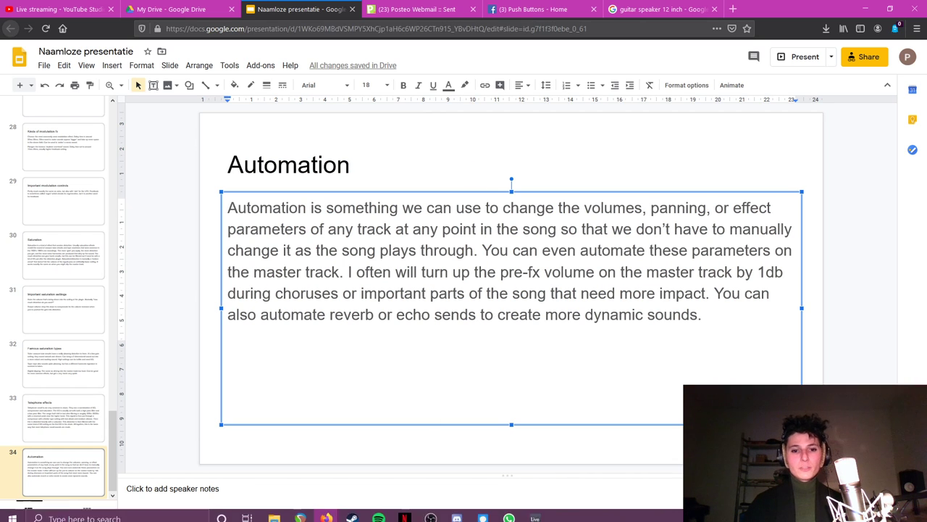
pyautogui.click(431, 510)
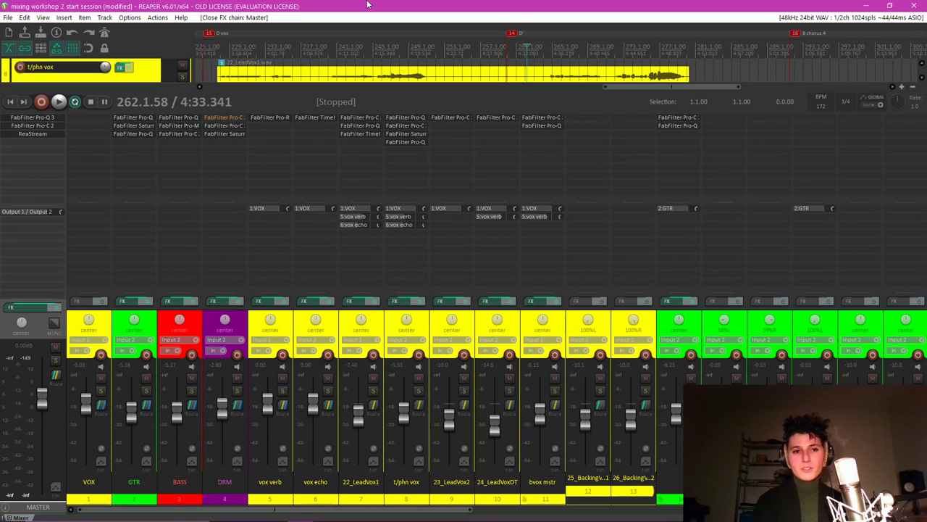
# Show the arrangement, look over the bus and lead vocal tracks, select the VOX bus, and bring back the mixer.
pyautogui.hotkey('ctrl', 'm')
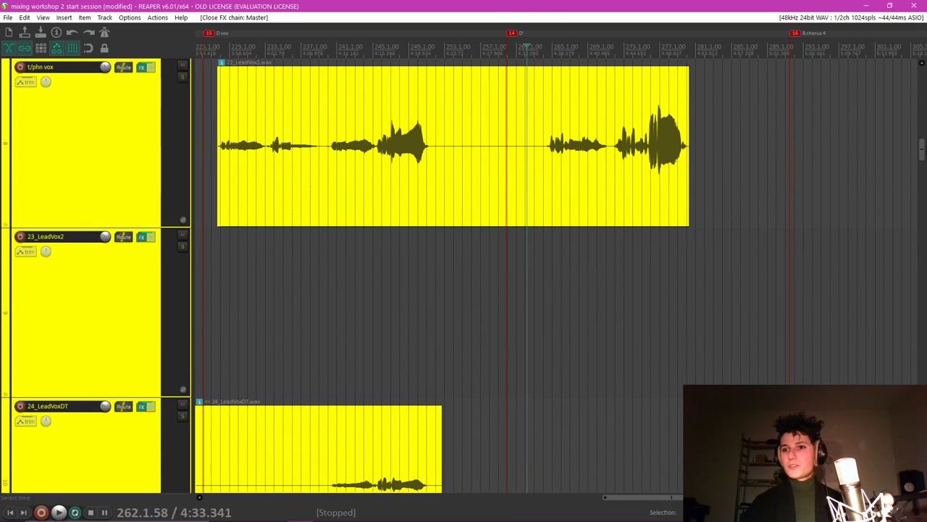
pyautogui.moveTo(922, 152); pyautogui.dragTo(922, 80)
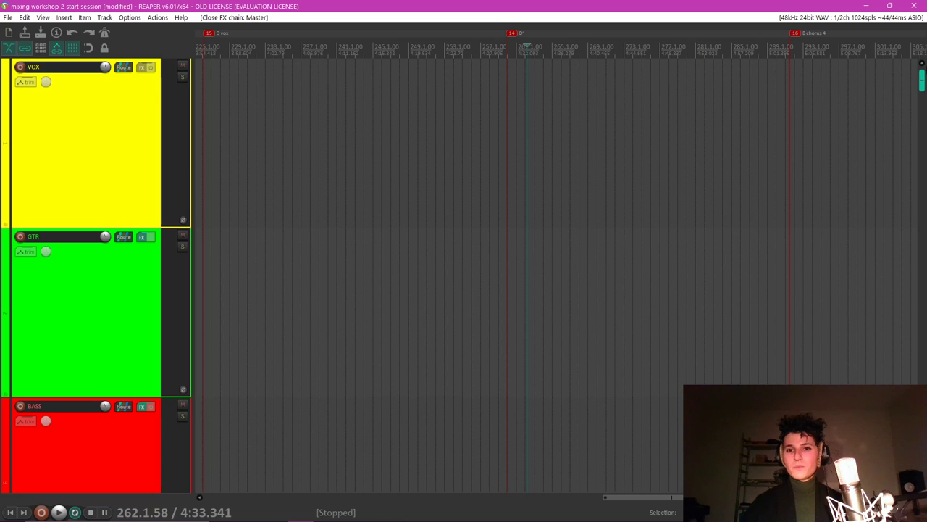
pyautogui.scroll(-15, 426, 223)
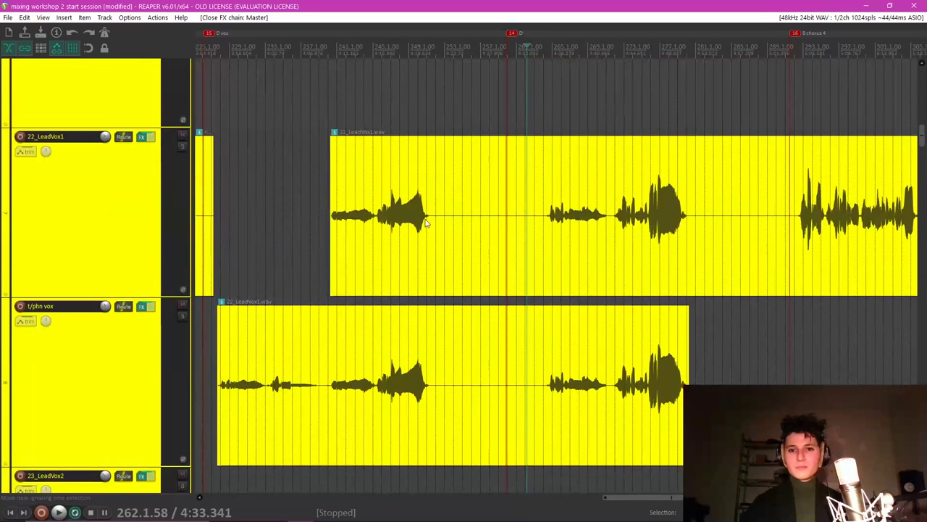
pyautogui.moveTo(922, 135); pyautogui.dragTo(922, 76)
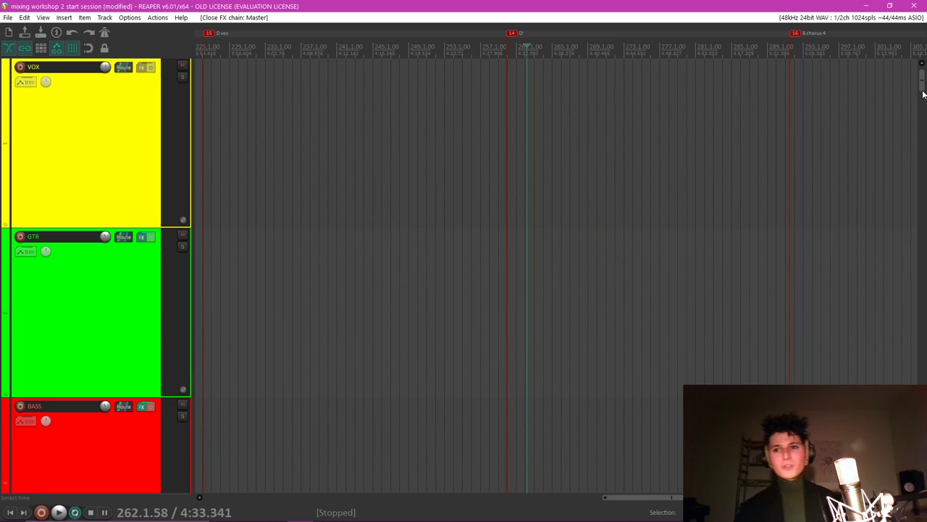
pyautogui.click(102, 139)
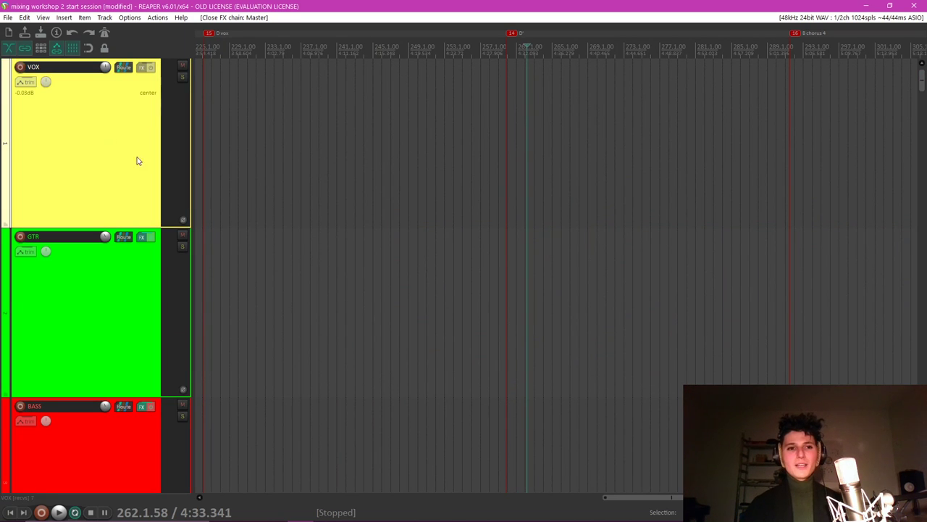
pyautogui.hotkey('ctrl', 'm')
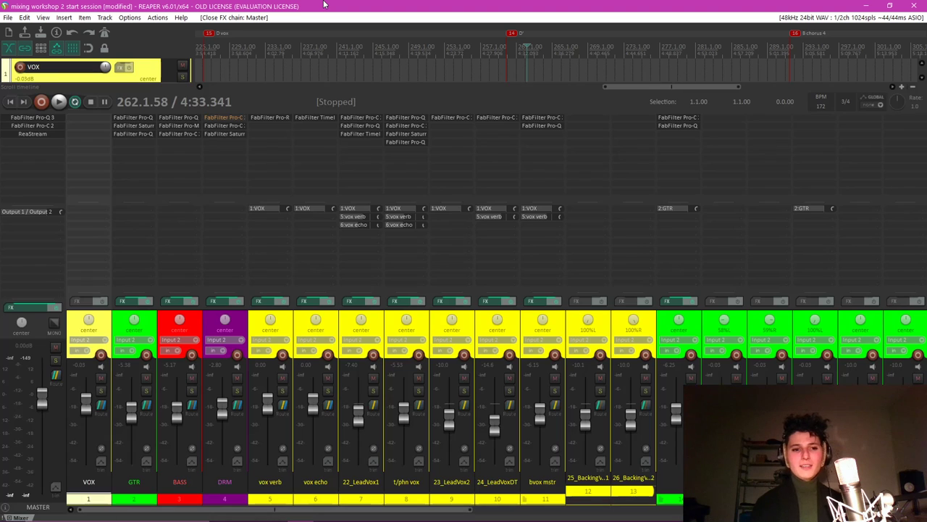
# Hide the mixer, show the master track above VOX in the arrangement, and play a short passage.
pyautogui.click(1, 330)
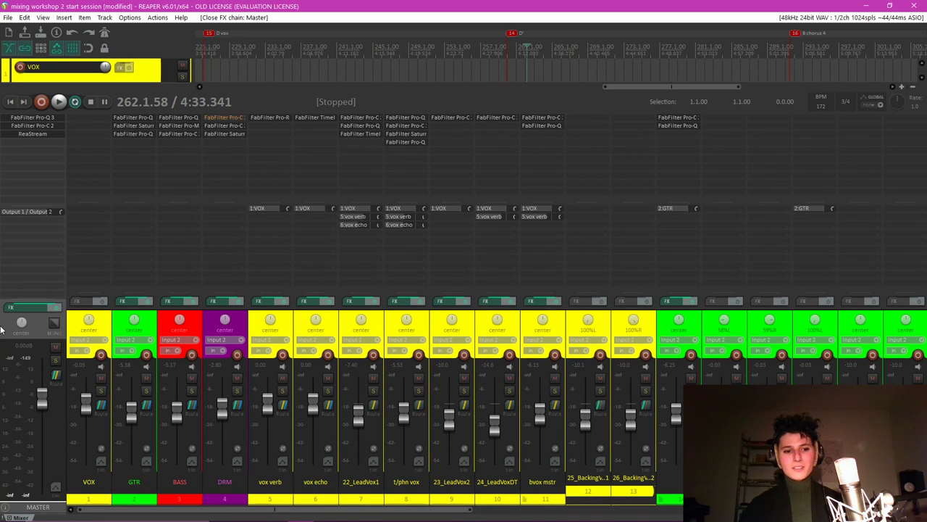
pyautogui.hotkey('ctrl', 'm')
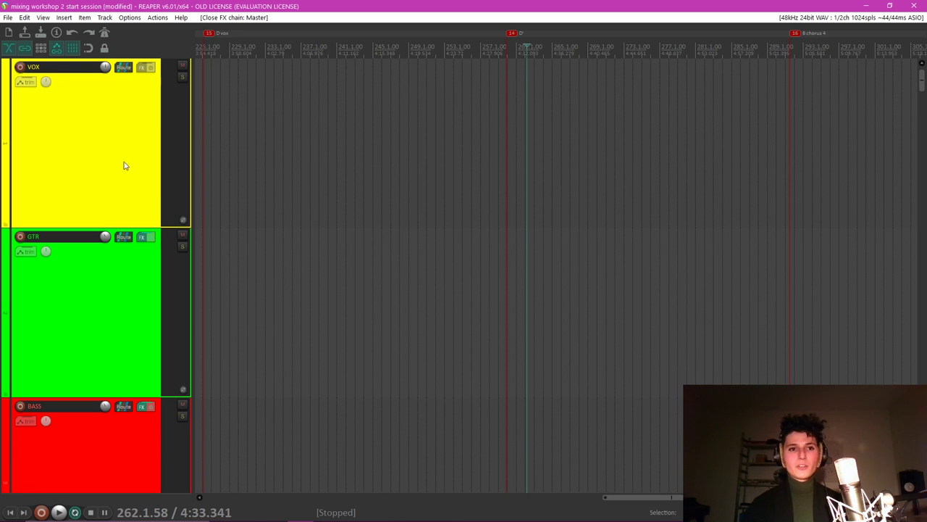
pyautogui.click(42, 18)
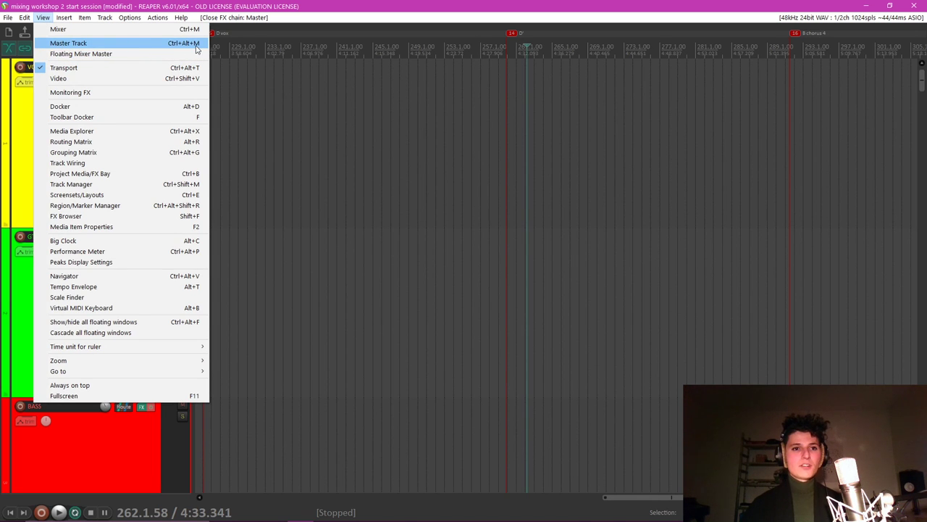
pyautogui.click(145, 43)
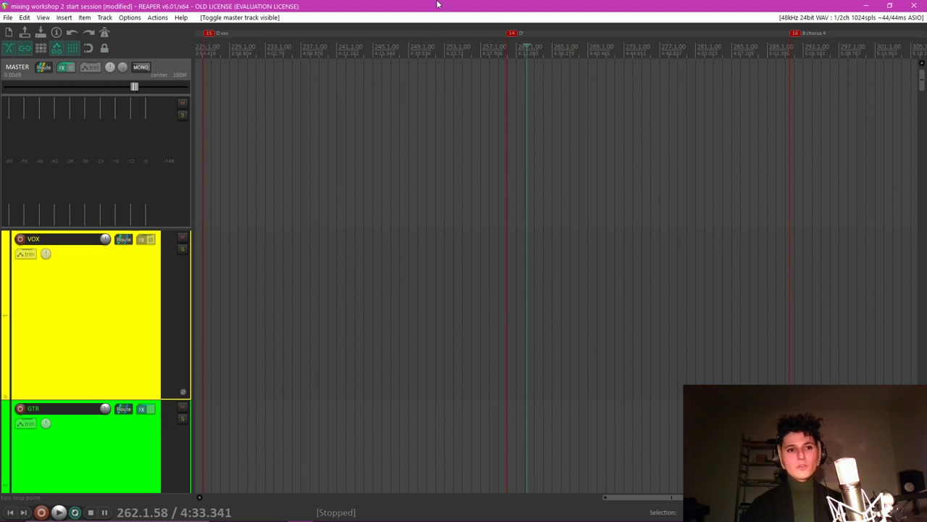
pyautogui.press('space')
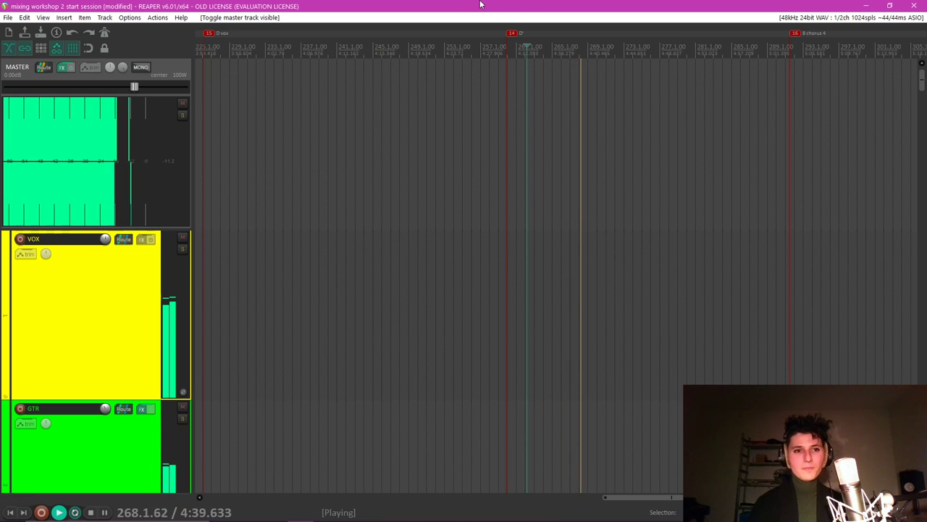
pyautogui.press('space')
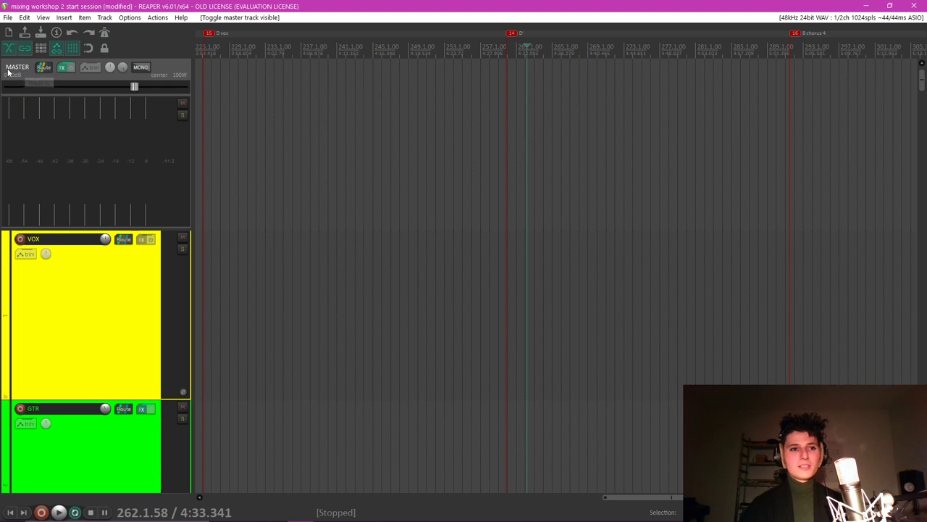
# Look through the master track's FabFilter Pro-Q 3, Pro-C 2 and ReaStream effects, and close the FX chain.
pyautogui.click(63, 68)
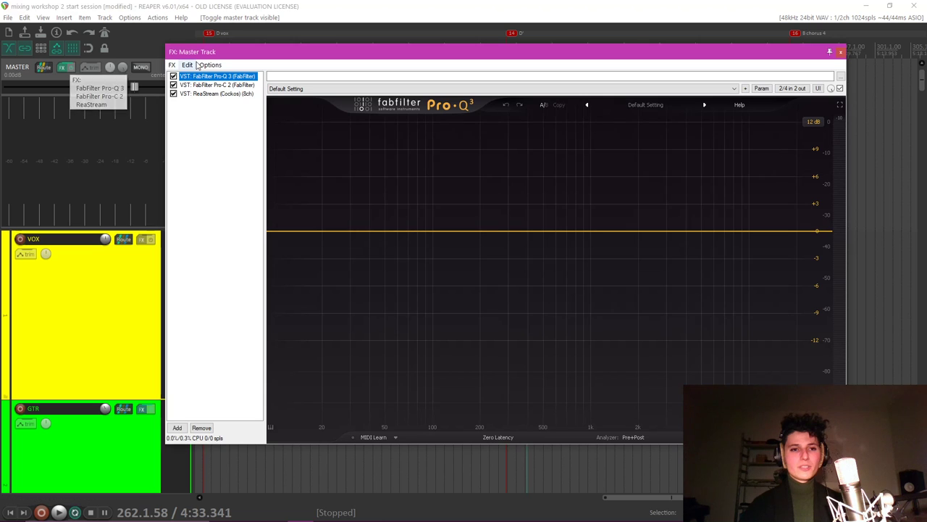
pyautogui.click(224, 85)
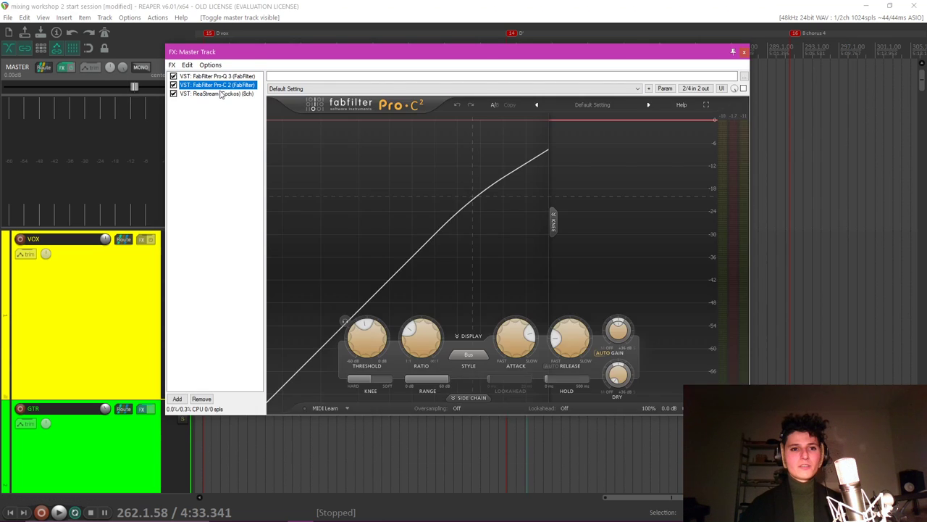
pyautogui.click(222, 94)
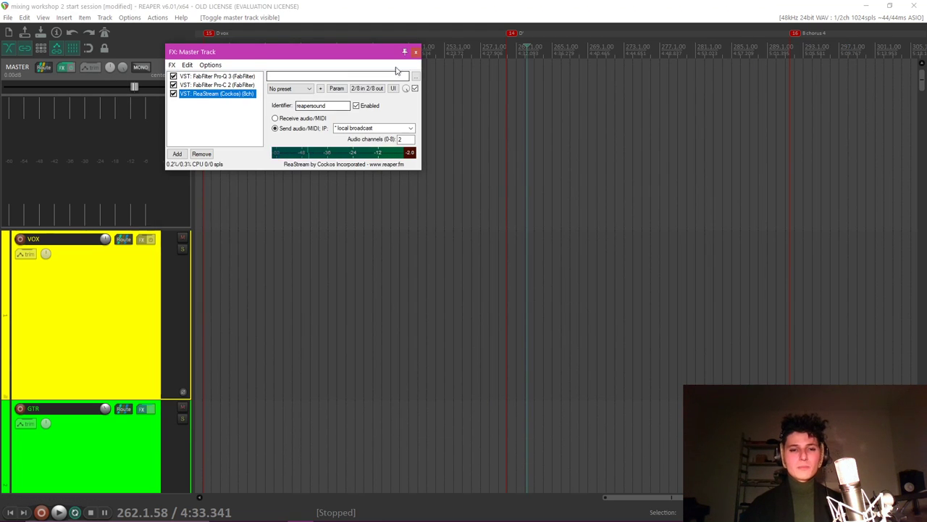
pyautogui.click(415, 52)
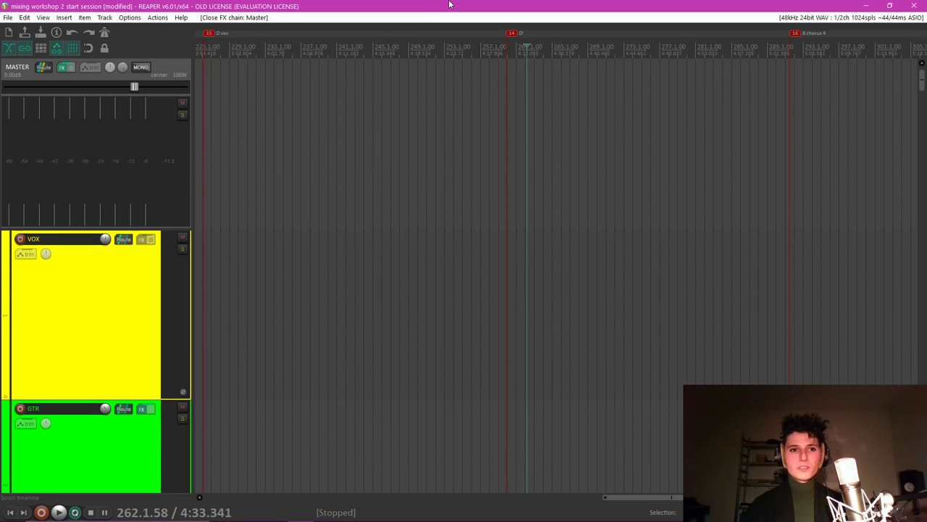
# Open the master track's envelope list and examine the automatable track and plug-in parameters from end to end.
pyautogui.click(87, 66)
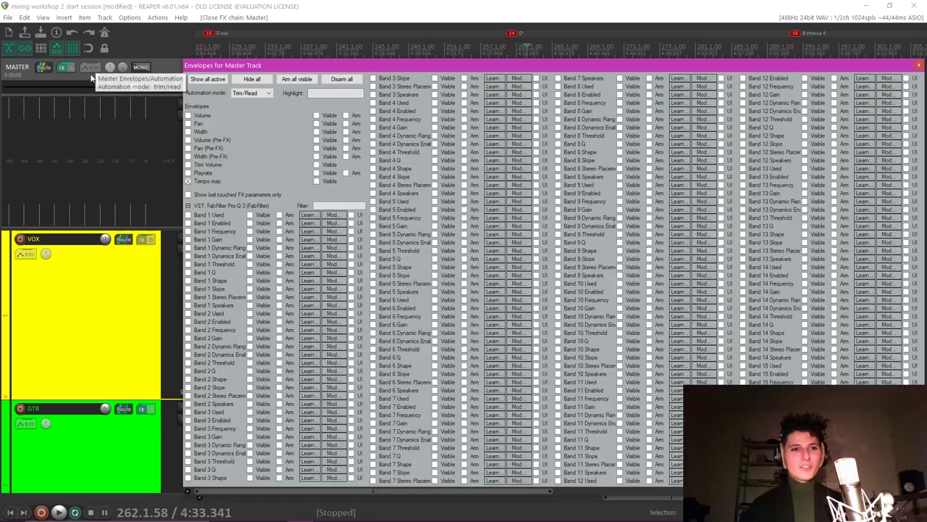
pyautogui.moveTo(431, 70); pyautogui.dragTo(371, 49)
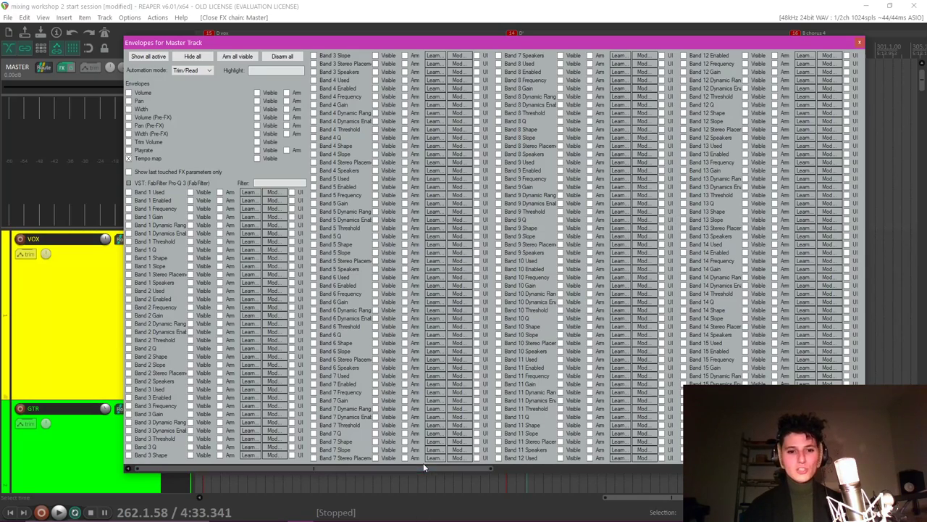
pyautogui.moveTo(422, 468); pyautogui.dragTo(324, 475)
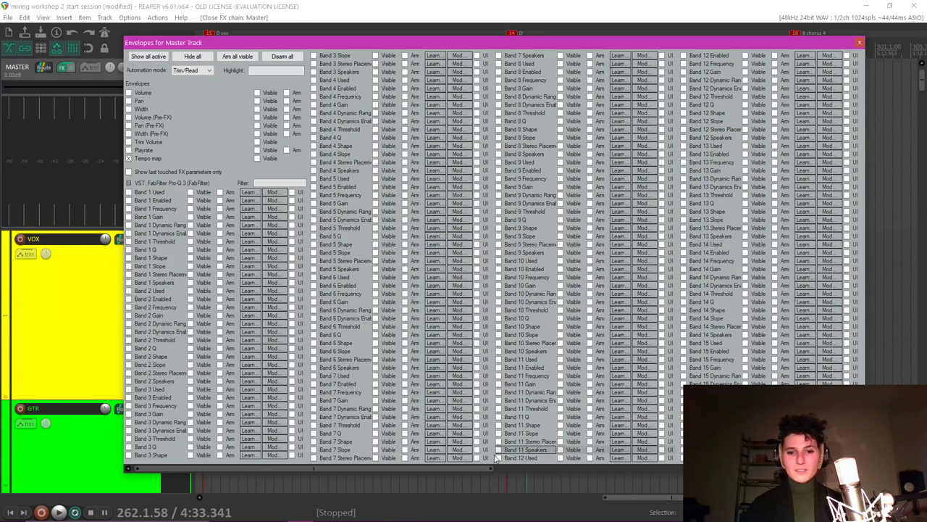
pyautogui.moveTo(312, 468); pyautogui.dragTo(637, 468)
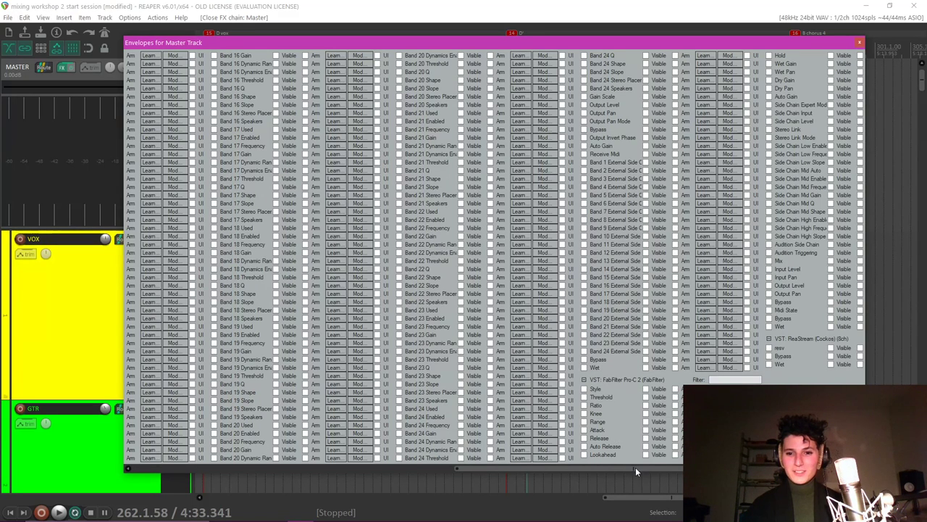
pyautogui.hscroll(2, 635, 466)
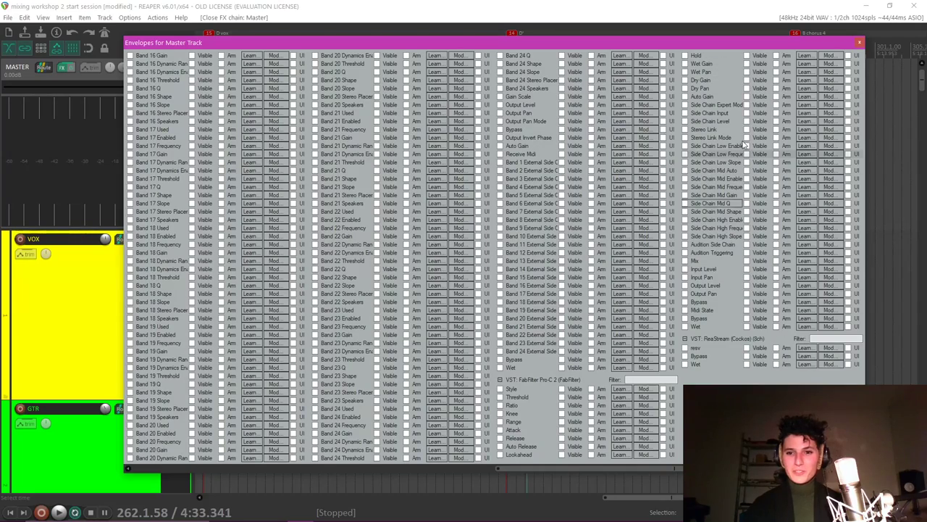
pyautogui.hscroll(-10, 225, 420)
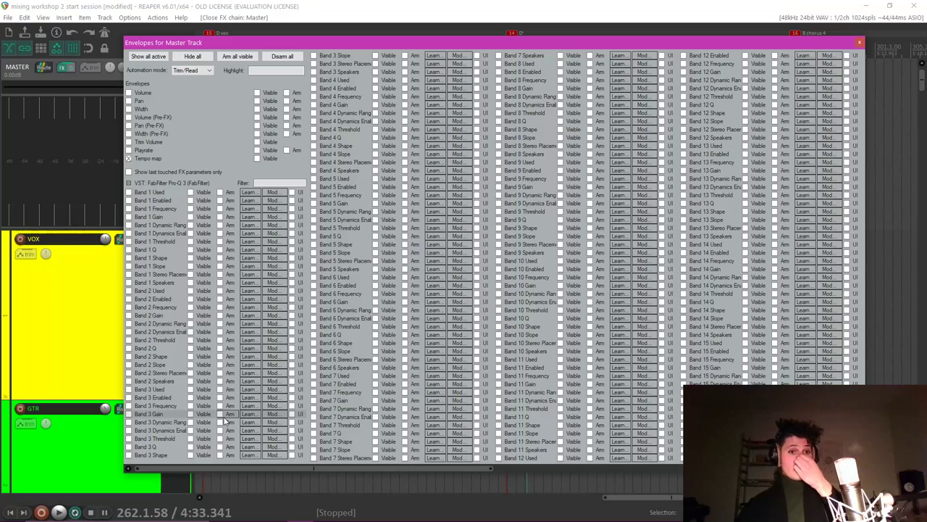
# Activate the master track's Volume (Pre-FX) envelope, visible and armed, and close the envelope list.
pyautogui.click(159, 118)
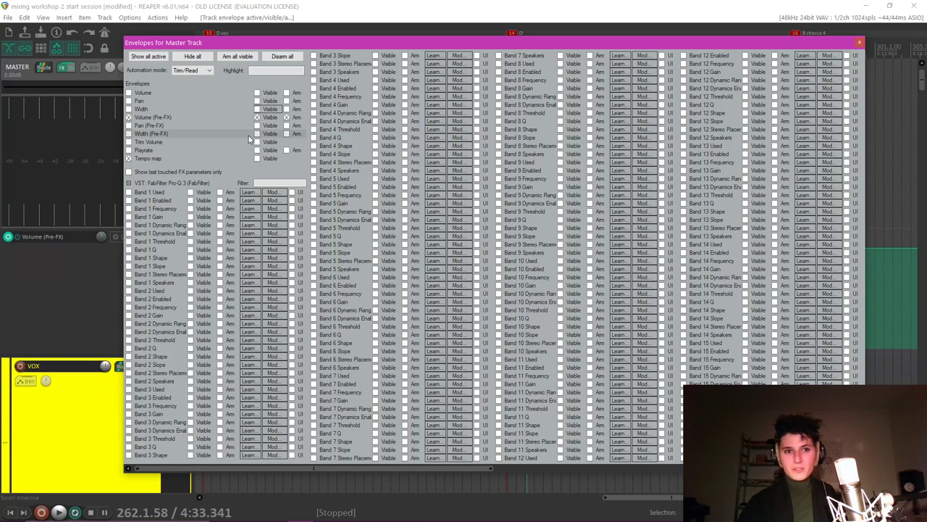
pyautogui.click(183, 118)
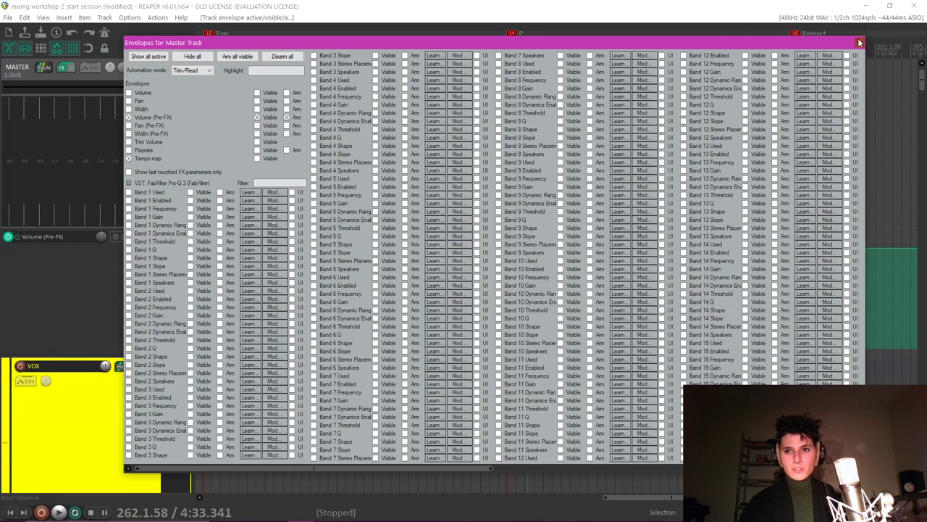
pyautogui.click(859, 43)
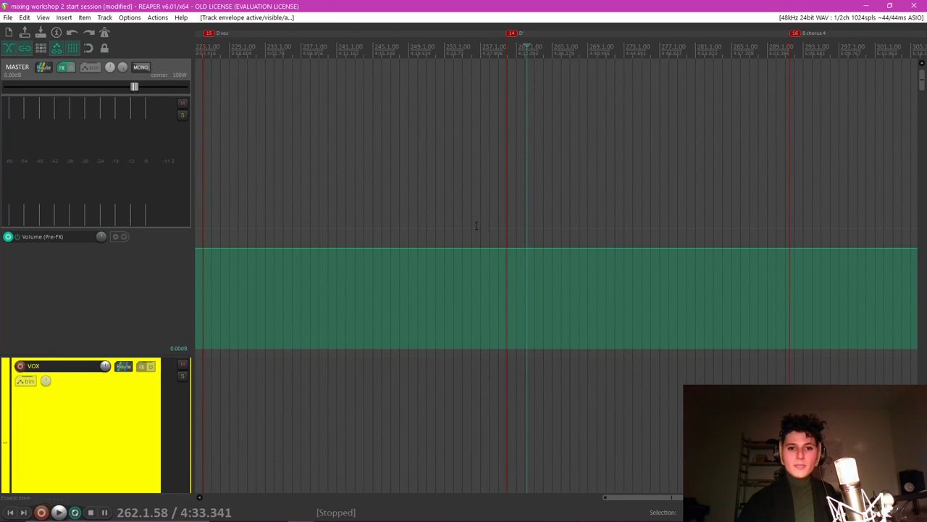
# Try raising the master track's entire Volume (Pre-FX) envelope to +6.02 dB, and undo the change.
pyautogui.scroll(-8, 468, 268)
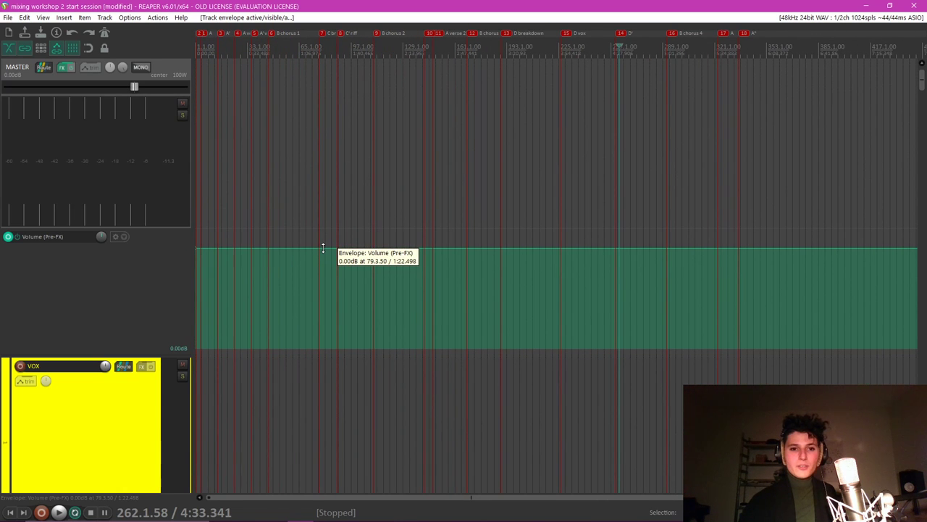
pyautogui.moveTo(323, 248); pyautogui.dragTo(347, 58)
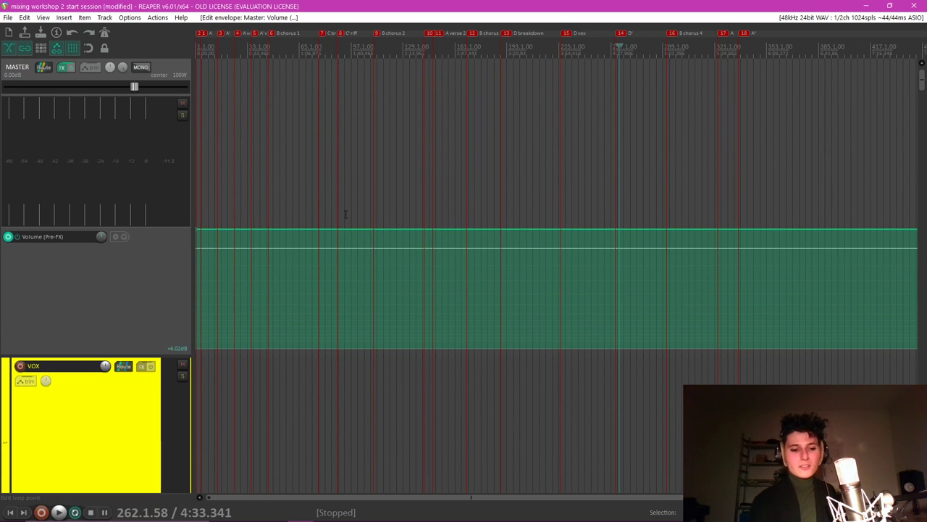
pyautogui.hotkey('ctrl', 'z')
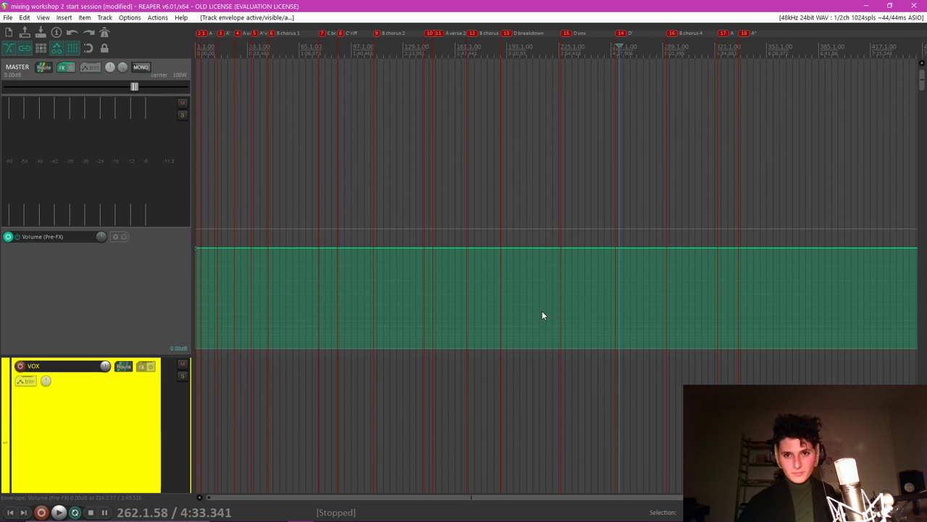
# Place the edit cursor at the B chorus 1 marker and inspect the timeline around it.
pyautogui.click(272, 33)
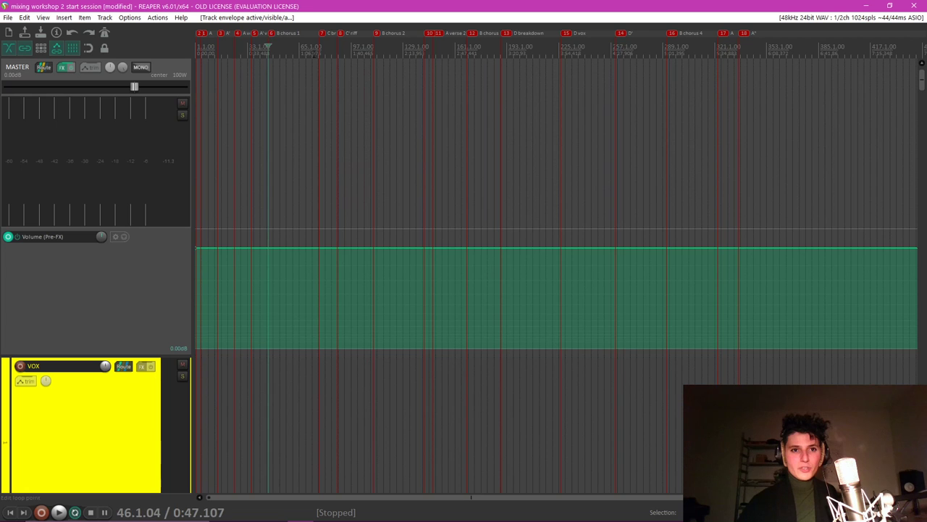
pyautogui.scroll(6, 580, 150)
pyautogui.scroll(8, 579, 150)
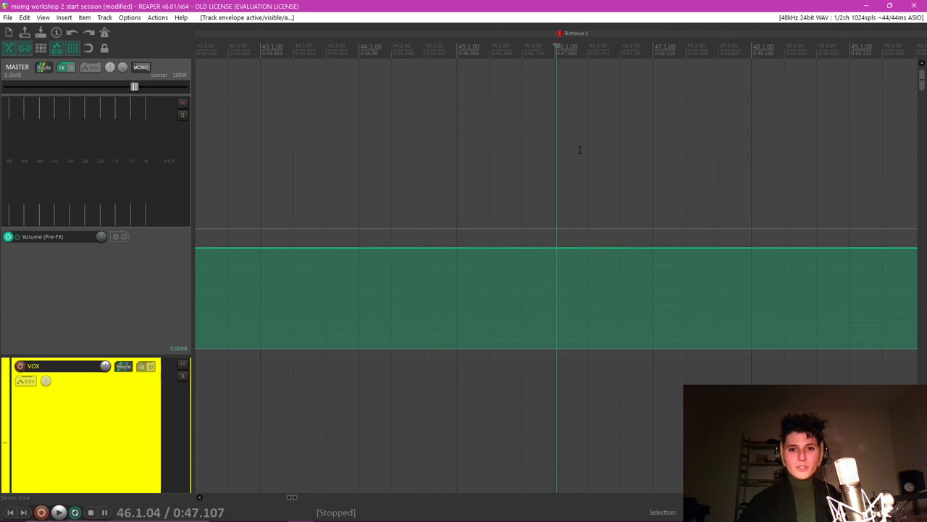
pyautogui.scroll(-5, 579, 150)
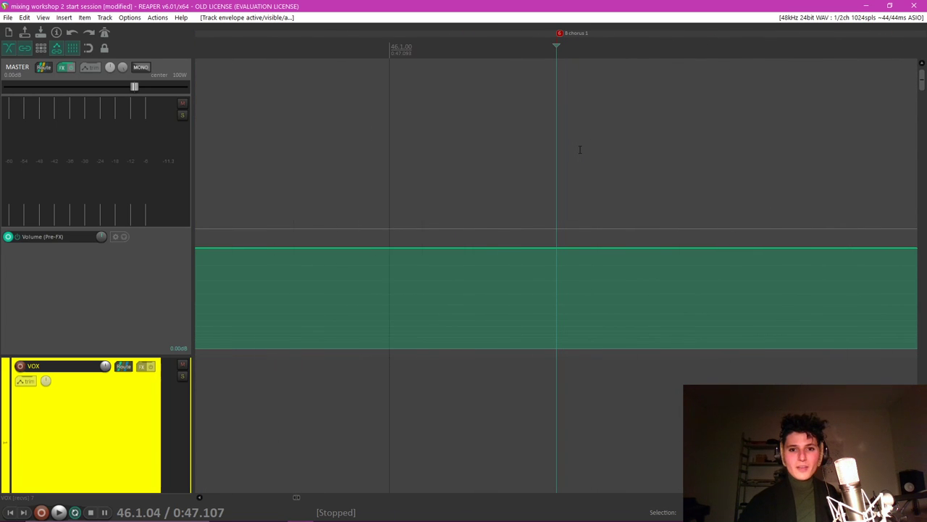
pyautogui.scroll(-2, 579, 150)
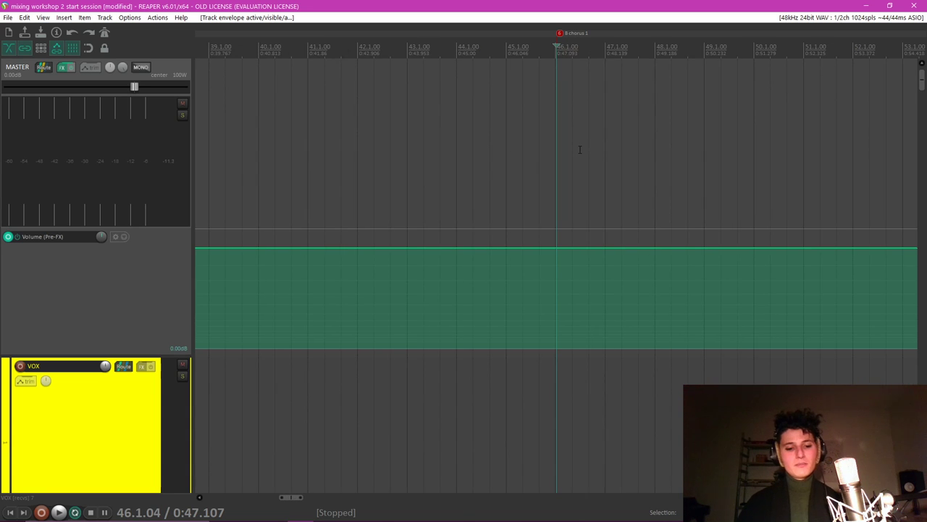
pyautogui.scroll(-2, 579, 150)
pyautogui.scroll(-2, 579, 150)
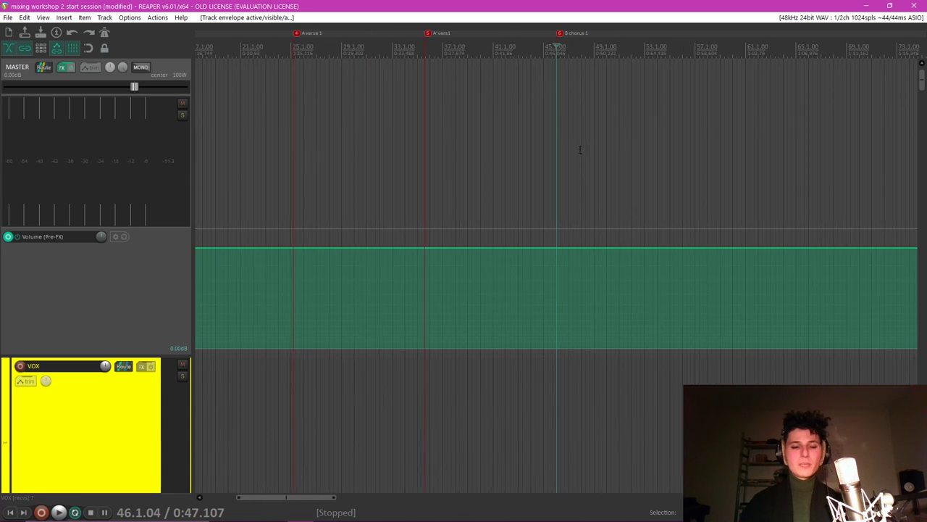
pyautogui.scroll(5, 580, 150)
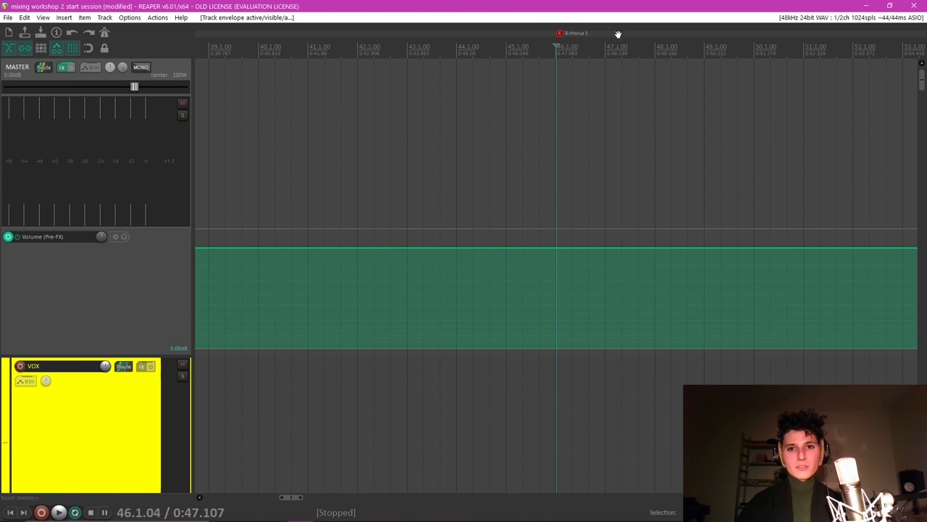
# Compare the B chorus 1 marker with the kick transient on 01_KickIn, and return the edit cursor to the marker.
pyautogui.moveTo(922, 84); pyautogui.dragTo(923, 339)
pyautogui.scroll(5, 726, 279)
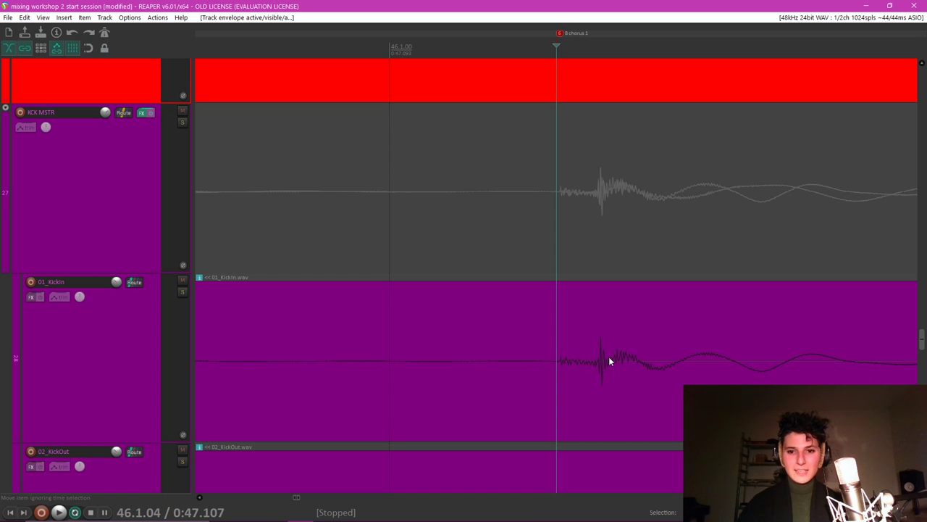
pyautogui.click(656, 351)
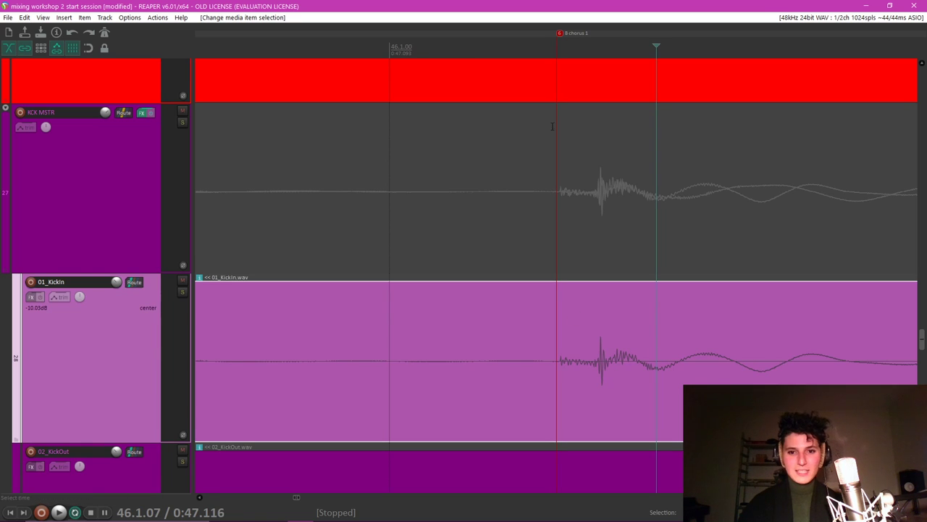
pyautogui.click(563, 34)
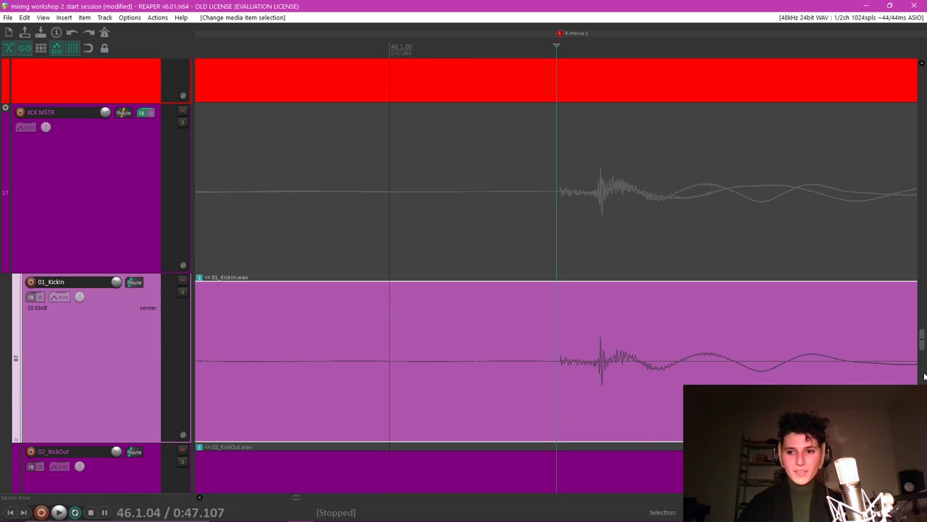
# Add a point to the master track's Volume (Pre-FX) envelope at the B chorus 1 marker.
pyautogui.moveTo(922, 343); pyautogui.dragTo(922, 80)
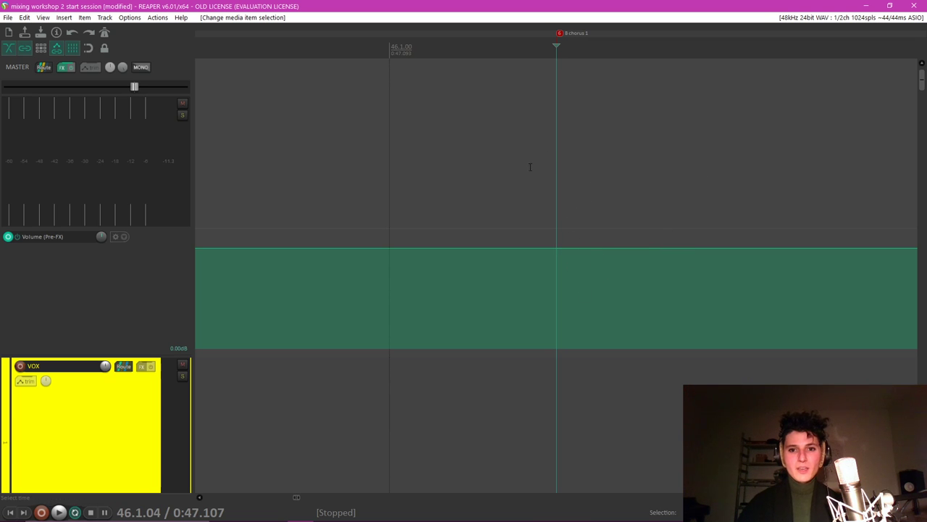
pyautogui.click(555, 249)
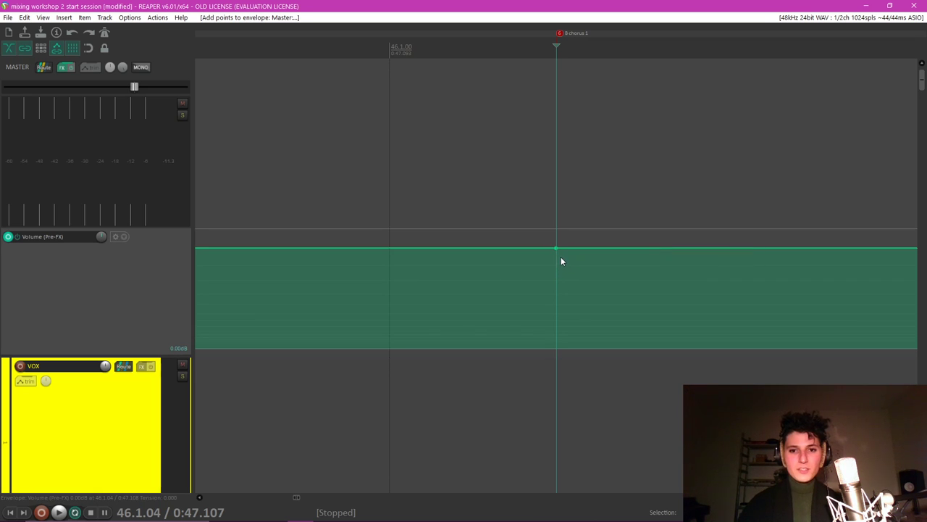
# Try raising the envelope point at B chorus 1 to +6.02 dB, view the resulting ramp, and undo the move.
pyautogui.moveTo(557, 250); pyautogui.dragTo(576, 191)
pyautogui.scroll(-8, 583, 203)
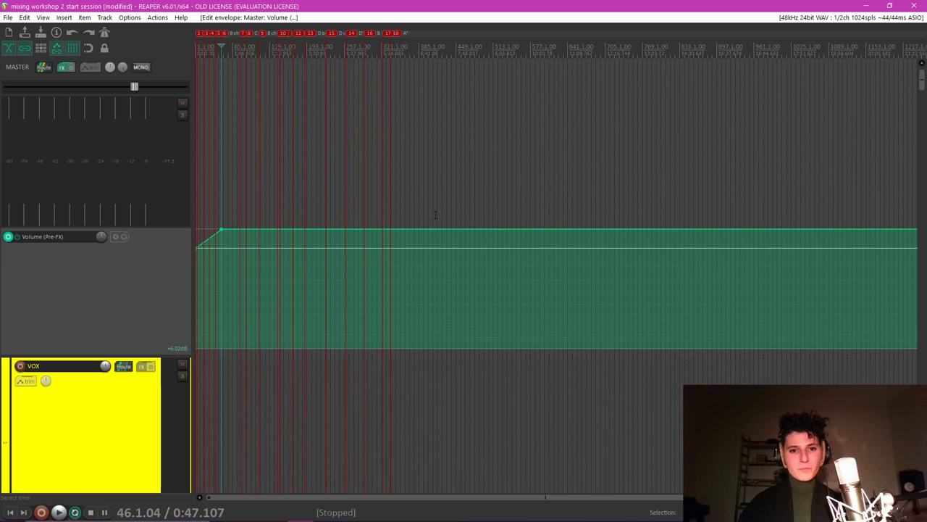
pyautogui.hotkey('ctrl', 'z')
pyautogui.scroll(8, 503, 238)
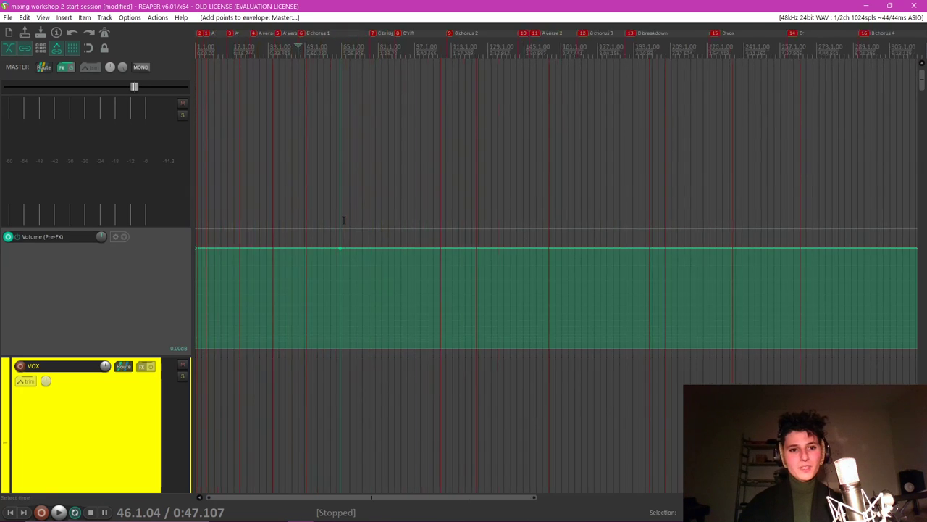
# Try raising the master's pre-FX volume envelope from the B chorus 1 marker onward to +6.02 dB with a steep step, and undo it.
pyautogui.scroll(1, 549, 264)
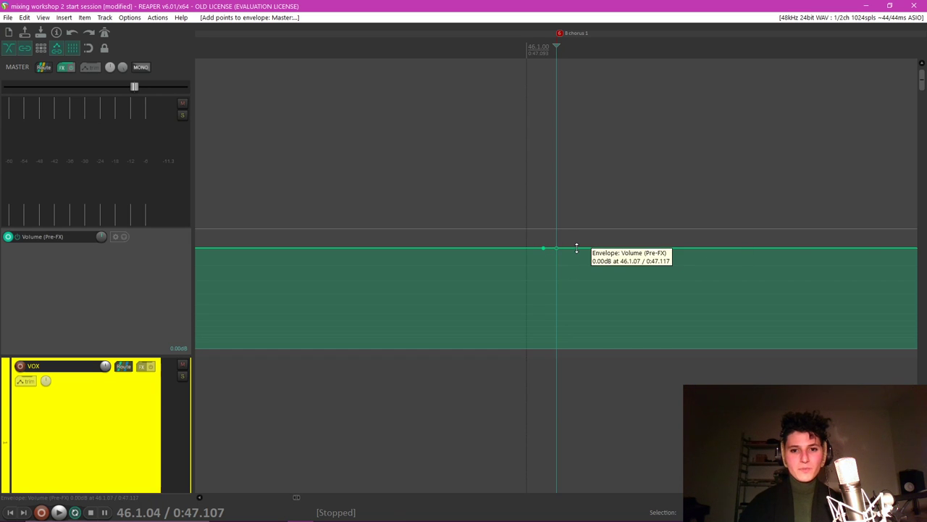
pyautogui.moveTo(576, 246); pyautogui.dragTo(573, 149)
pyautogui.scroll(-1, 600, 274)
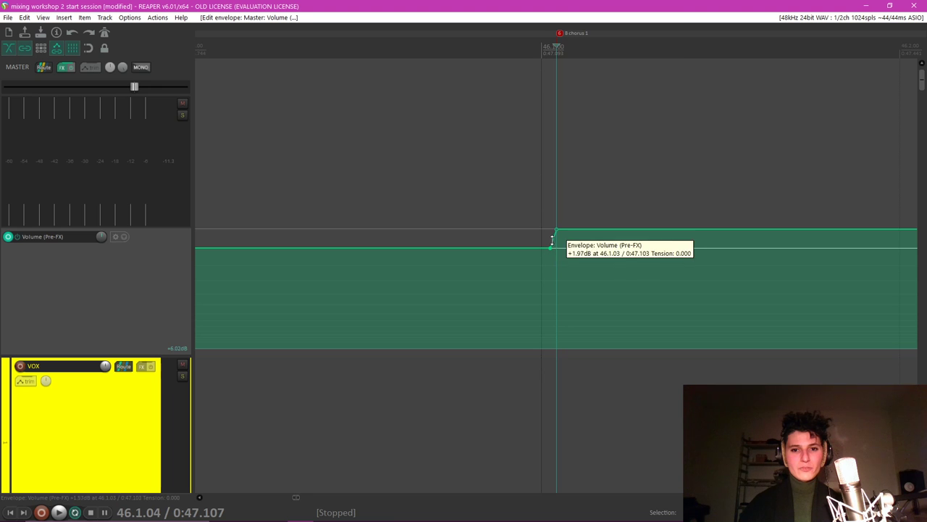
pyautogui.scroll(-5, 614, 279)
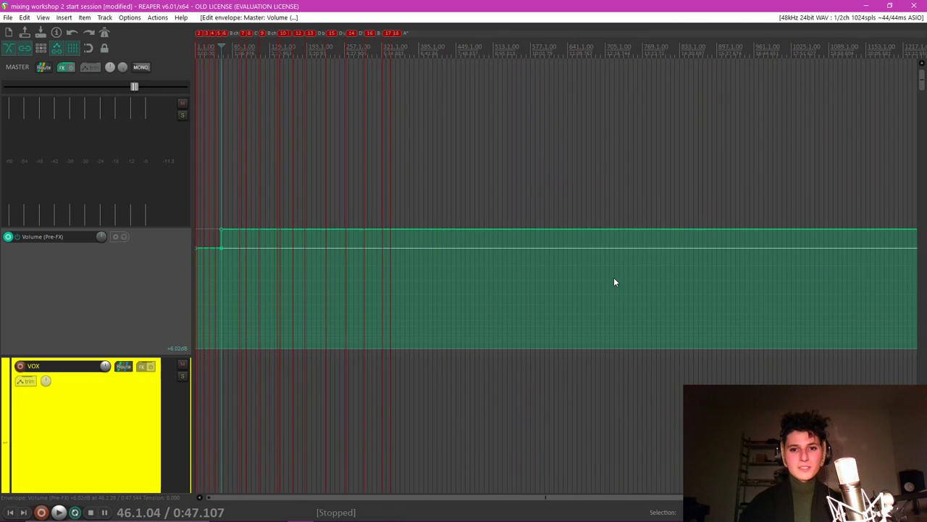
pyautogui.scroll(-2, 655, 240)
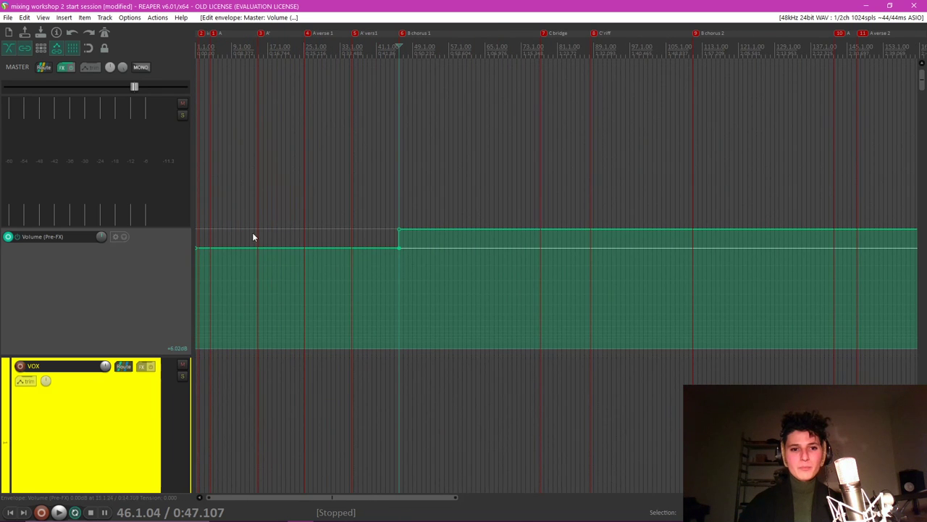
pyautogui.scroll(5, 513, 258)
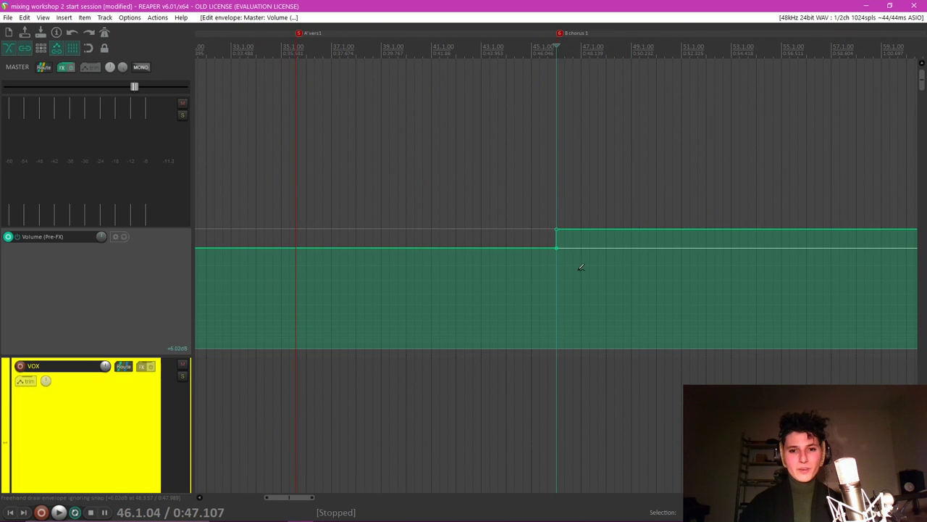
pyautogui.hotkey('ctrl', 'z')
pyautogui.scroll(3, 585, 265)
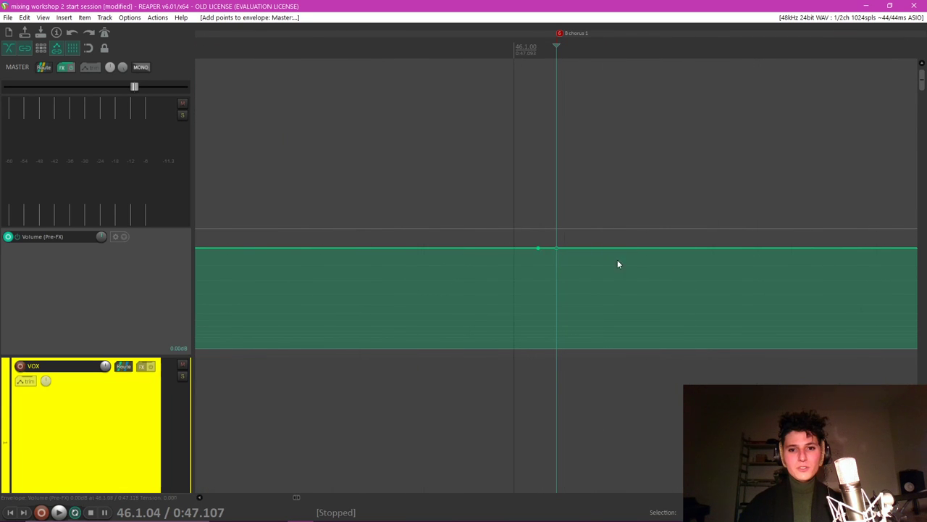
# Place the edit cursor at the C bridge marker and briefly play the song from there.
pyautogui.scroll(-6, 644, 247)
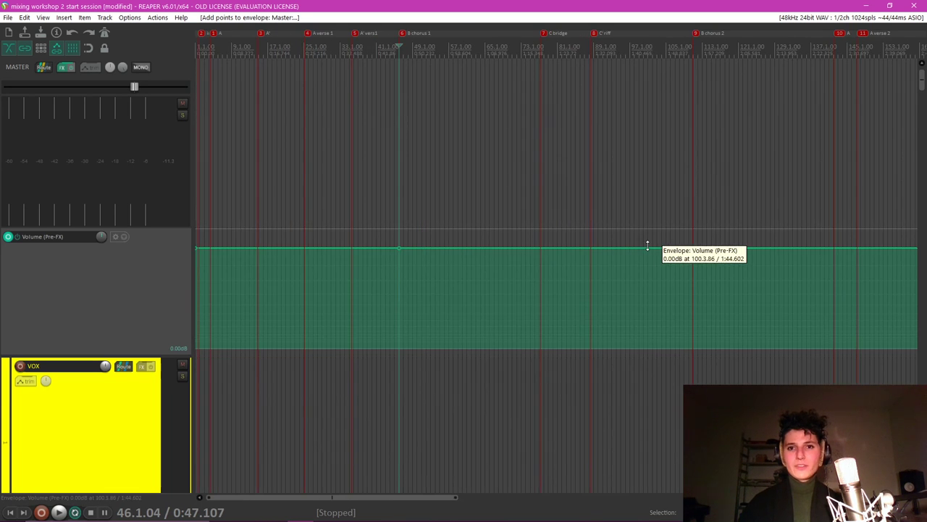
pyautogui.click(547, 39)
pyautogui.scroll(10, 628, 155)
pyautogui.press('space')
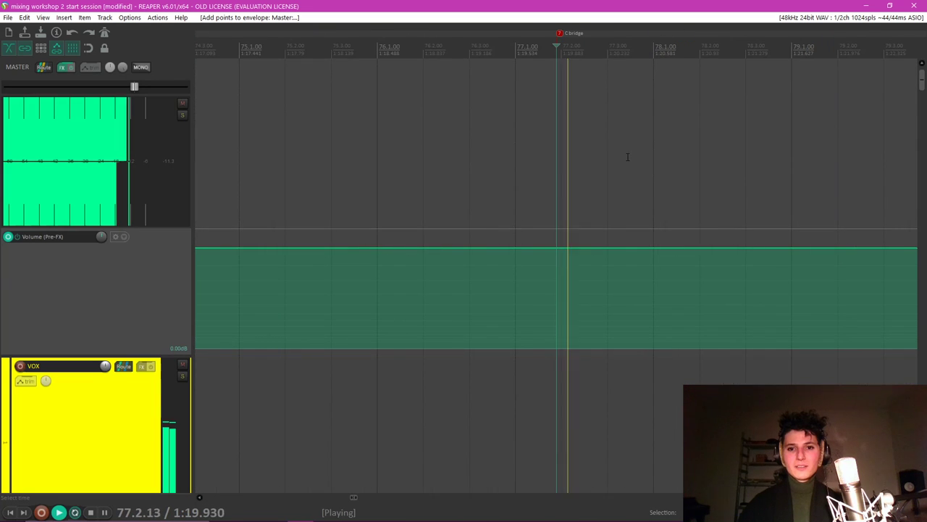
pyautogui.scroll(-8, 628, 155)
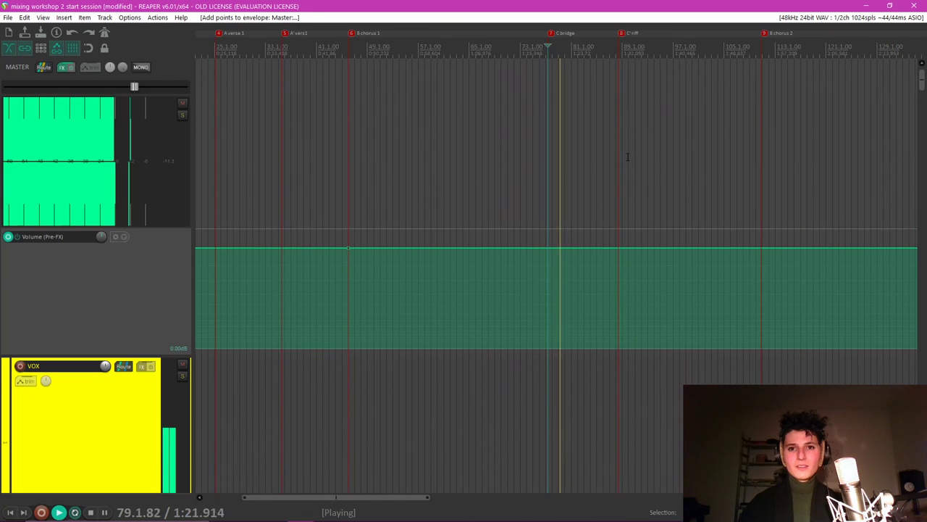
pyautogui.press('space')
pyautogui.scroll(8, 627, 155)
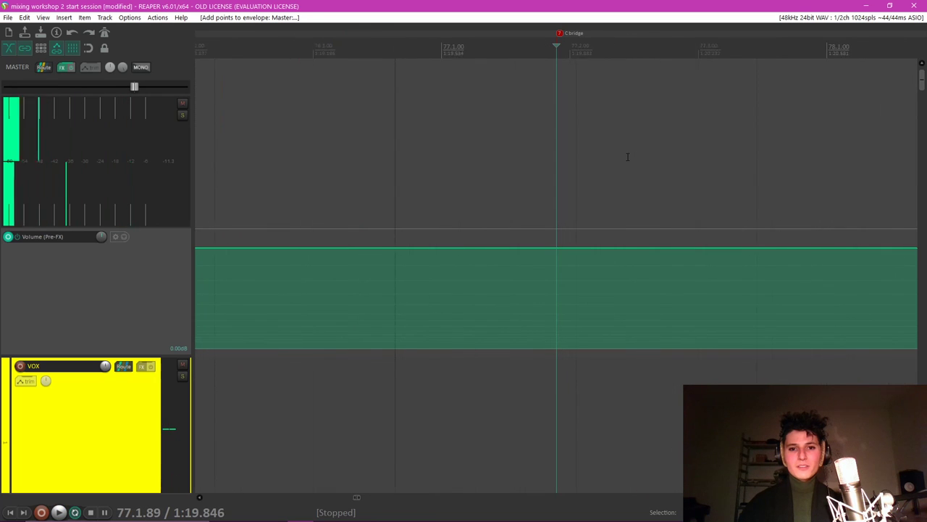
# Add two adjacent envelope points at the C bridge marker and raise the segment between B chorus 1 and C bridge to about +1.8 dB.
pyautogui.keyDown('shift'); pyautogui.click(556, 248); pyautogui.keyUp('shift')
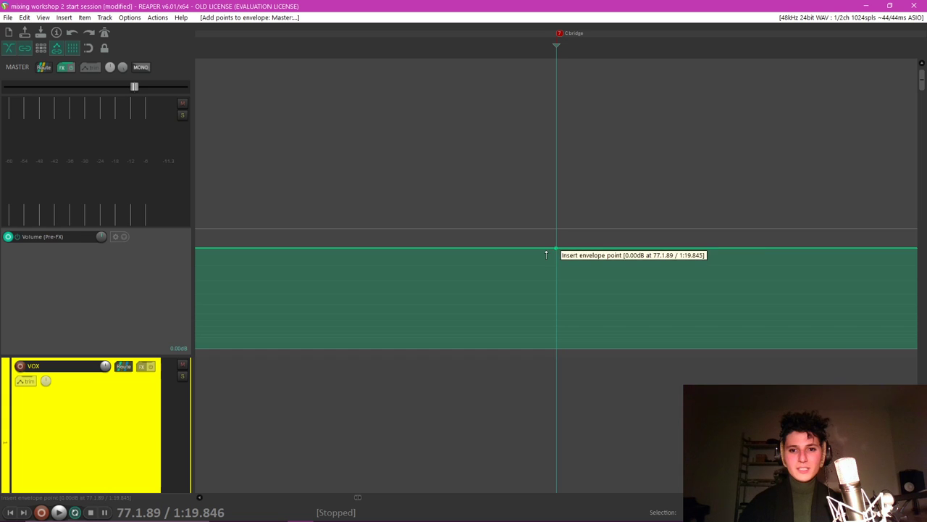
pyautogui.keyDown('shift'); pyautogui.click(546, 249); pyautogui.keyUp('shift')
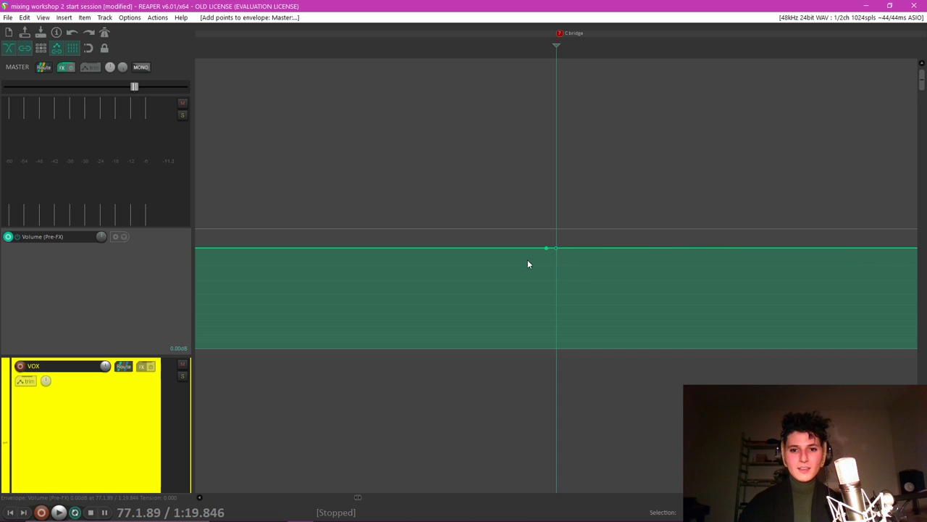
pyautogui.scroll(-10, 490, 257)
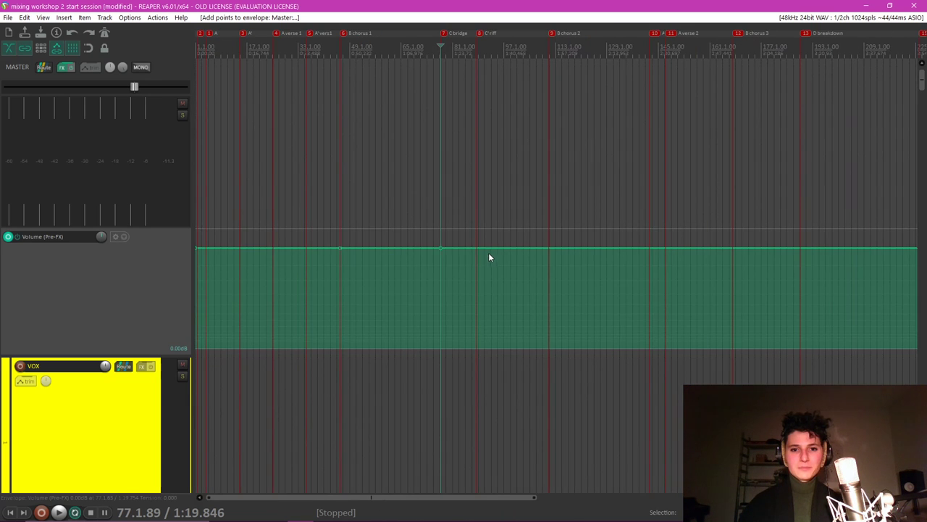
pyautogui.moveTo(396, 248)
pyautogui.mouseDown()
pyautogui.moveTo(397, 225)
pyautogui.moveTo(396, 285)
pyautogui.moveTo(392, 203)
pyautogui.moveTo(403, 237)
pyautogui.moveTo(407, 207)
pyautogui.moveTo(397, 246)
pyautogui.moveTo(398, 238)
pyautogui.moveTo(411, 244)
pyautogui.mouseUp()
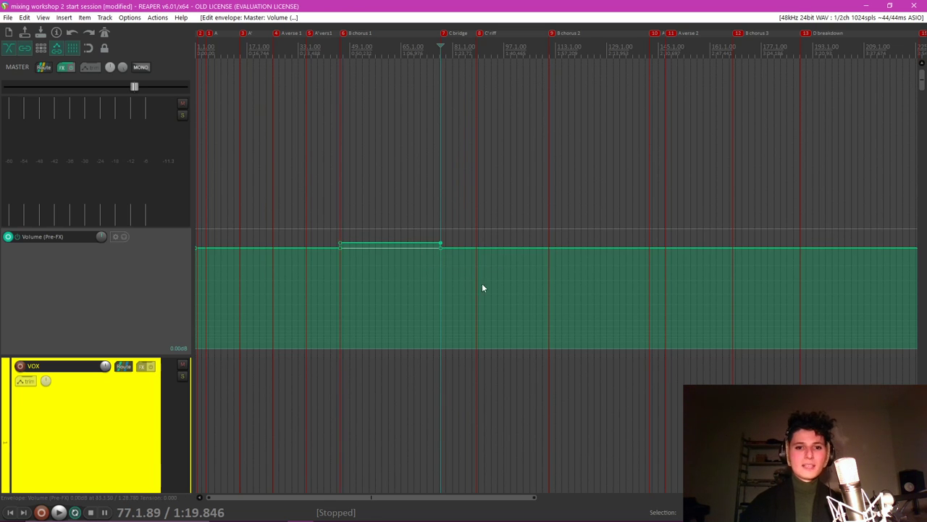
# Play the song from around bar 39 into B chorus 1 to hear the raised master level.
pyautogui.click(329, 43)
pyautogui.scroll(5, 636, 117)
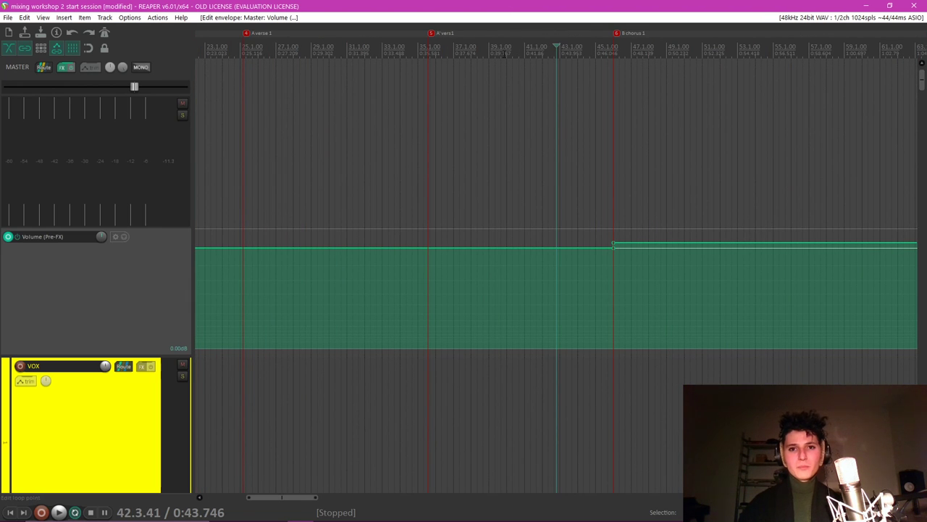
pyautogui.click(503, 47)
pyautogui.press('space')
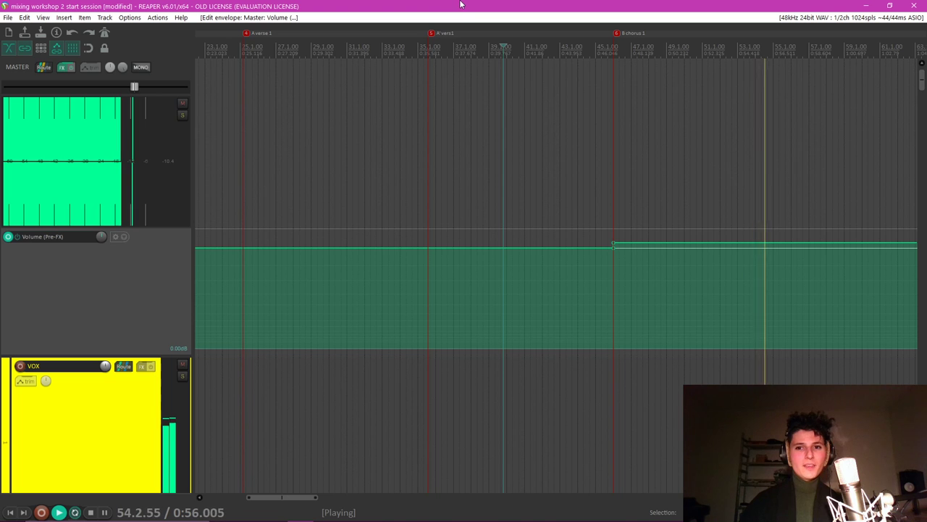
pyautogui.press('space')
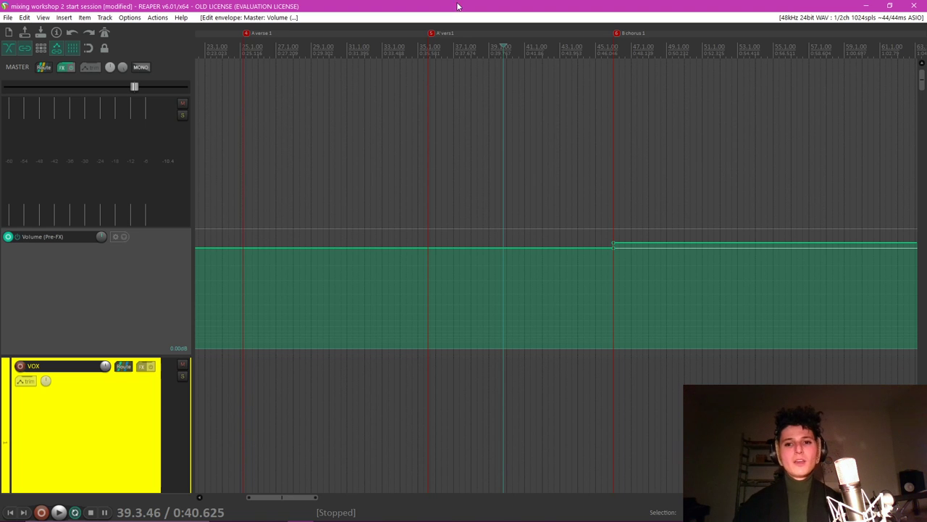
# Place the edit cursor at the B chorus 2 marker and add a point there to the master's Volume (Pre-FX) envelope.
pyautogui.scroll(-10, 689, 242)
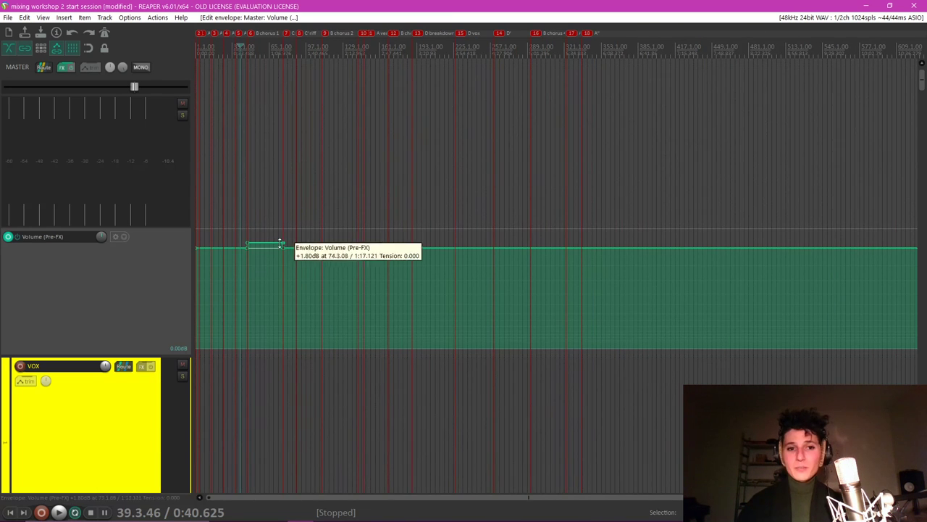
pyautogui.click(326, 40)
pyautogui.scroll(10, 609, 234)
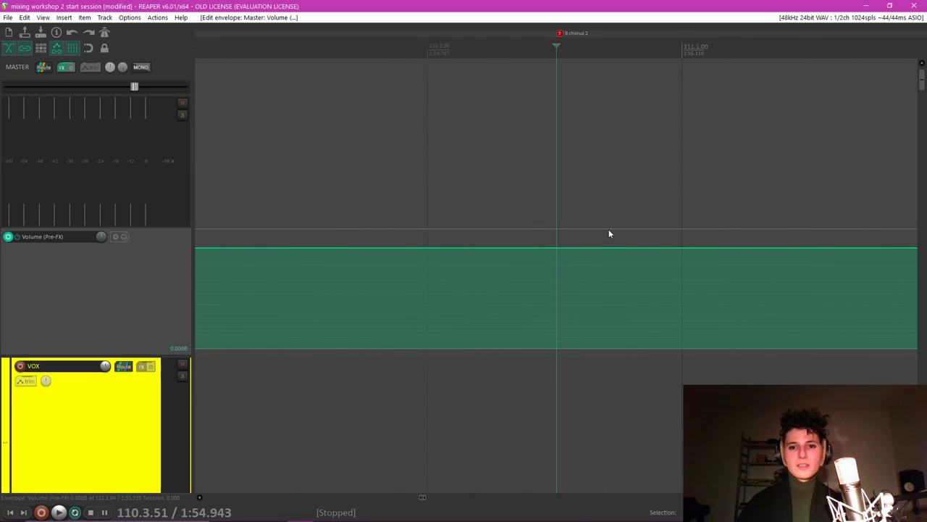
pyautogui.keyDown('shift'); pyautogui.click(553, 249); pyautogui.keyUp('shift')
pyautogui.scroll(-10, 670, 189)
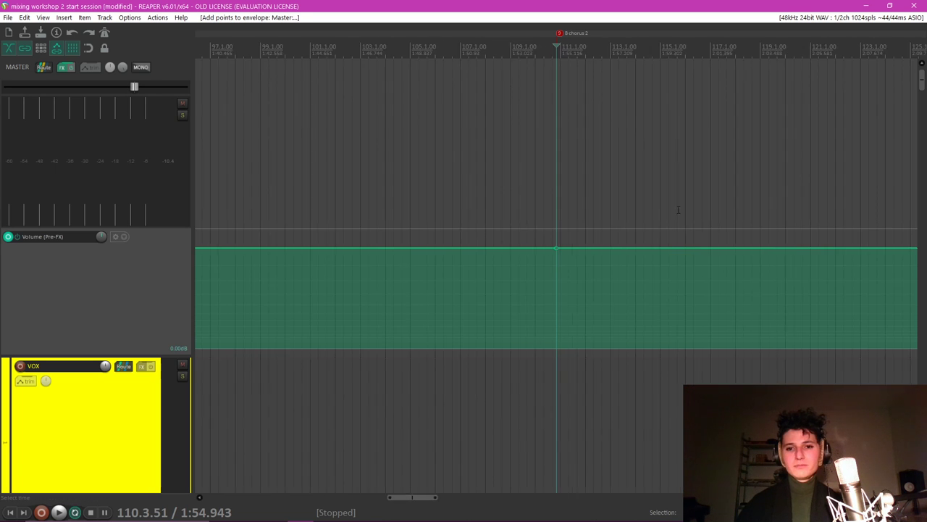
pyautogui.scroll(-6, 704, 248)
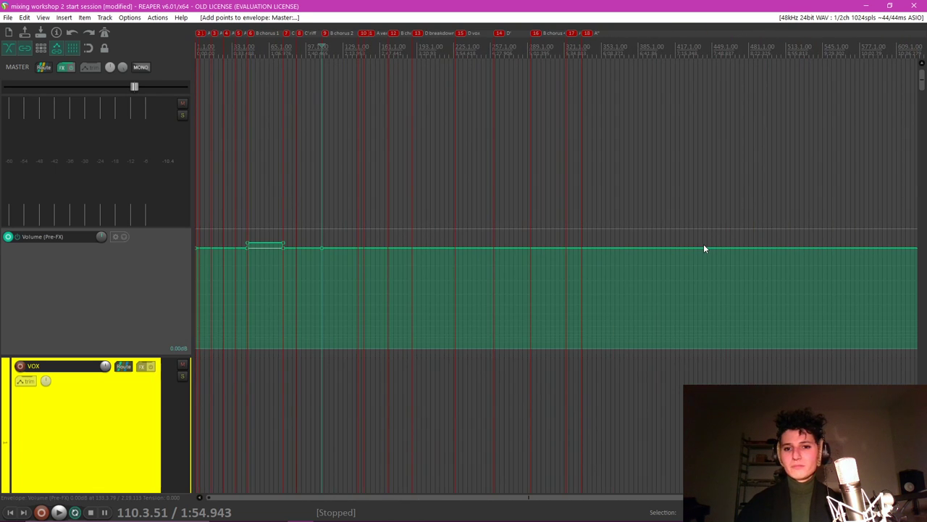
# Open the recent project "mixing workshop 2 end session.rpp" and view the master's pre-FX volume envelope across the whole song.
pyautogui.click(7, 17)
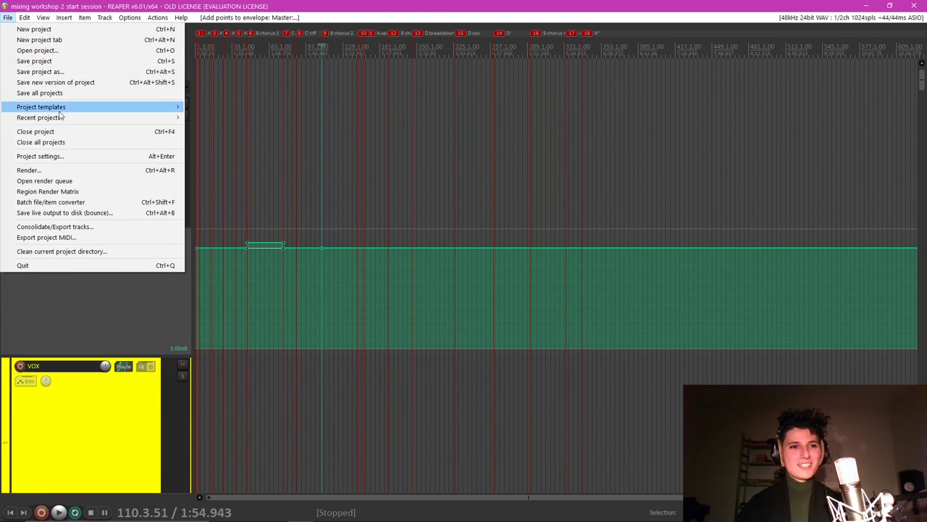
pyautogui.moveTo(68, 118)
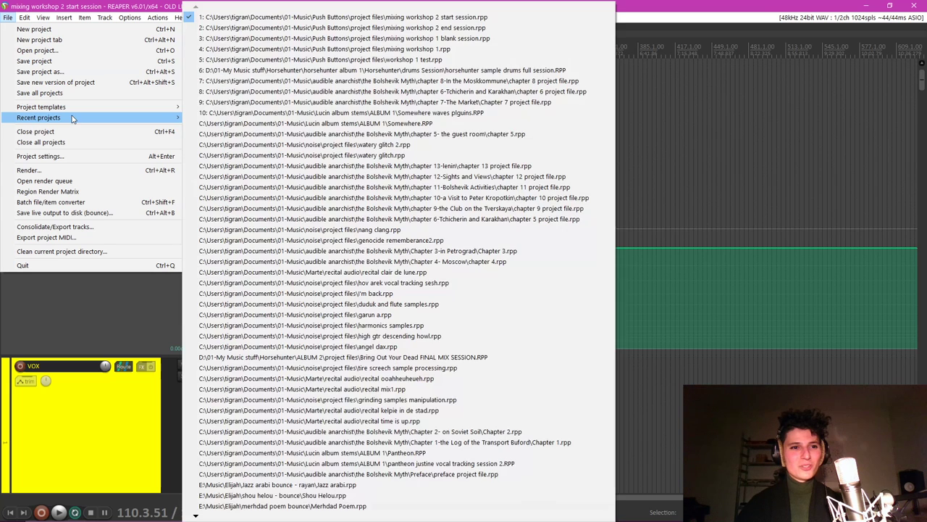
pyautogui.click(439, 29)
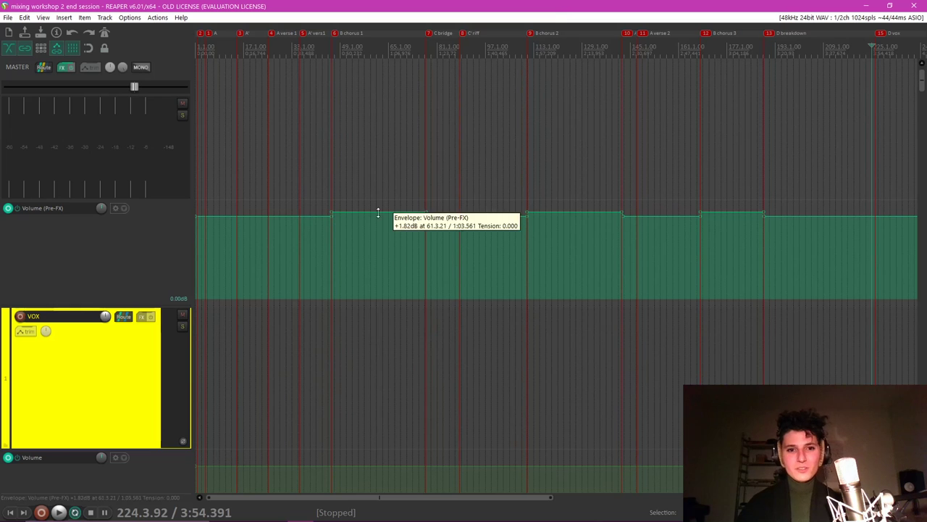
pyautogui.scroll(-4, 736, 226)
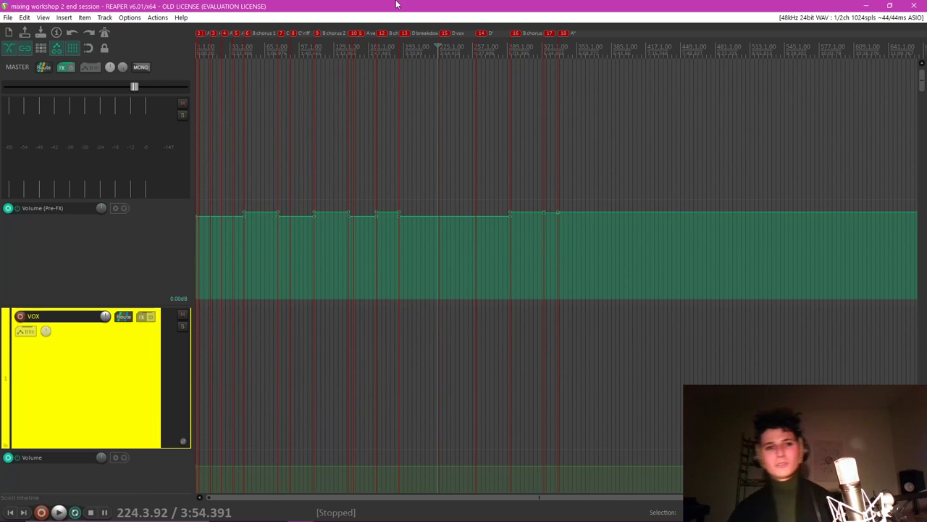
# Play the finished mix from the start of the project with the mixer displayed.
pyautogui.press('Home')
pyautogui.press('=')
pyautogui.press('=')
pyautogui.press('=')
pyautogui.press('=')
pyautogui.press('=')
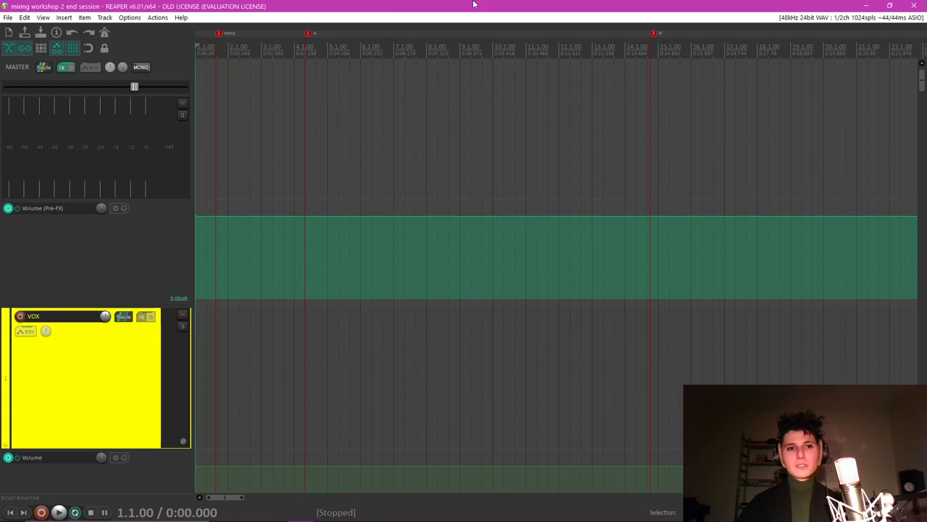
pyautogui.press('space')
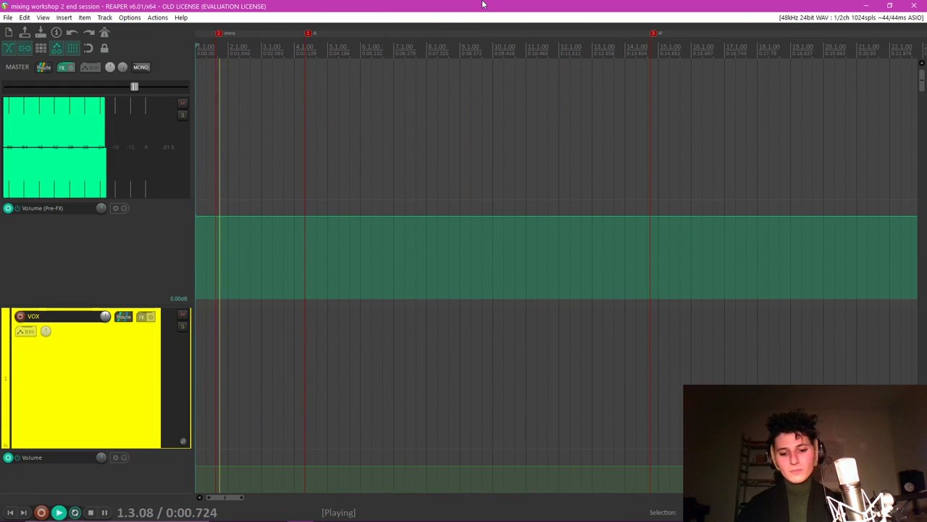
pyautogui.hotkey('ctrl', 'm')
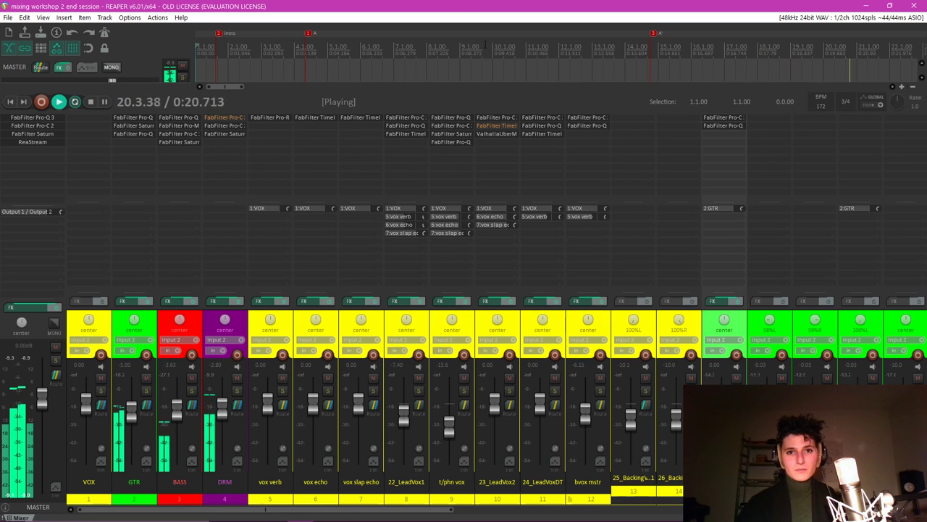
pyautogui.scroll(-3, 499, 63)
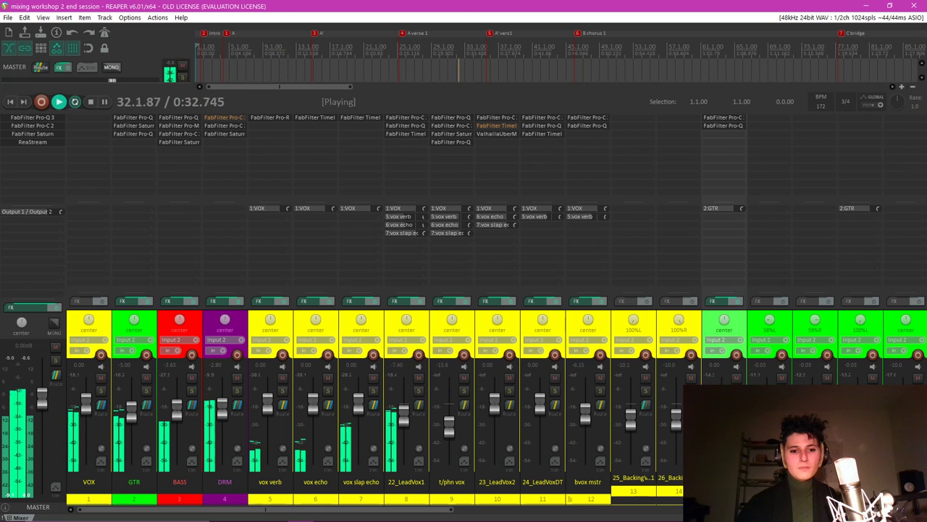
# Switch to the YouTube live chat window in Firefox to read the messages, and return to the REAPER project.
pyautogui.moveTo(326, 519)
pyautogui.click(384, 466)
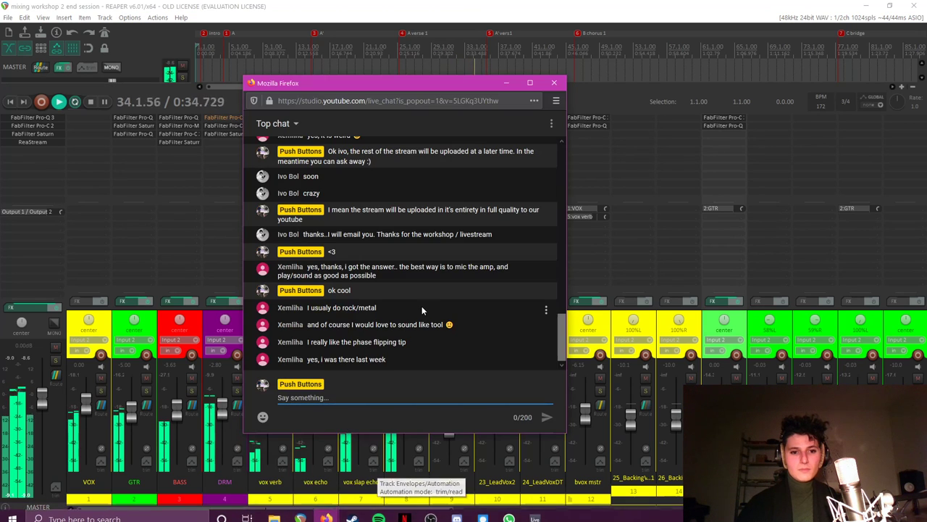
pyautogui.click(471, 5)
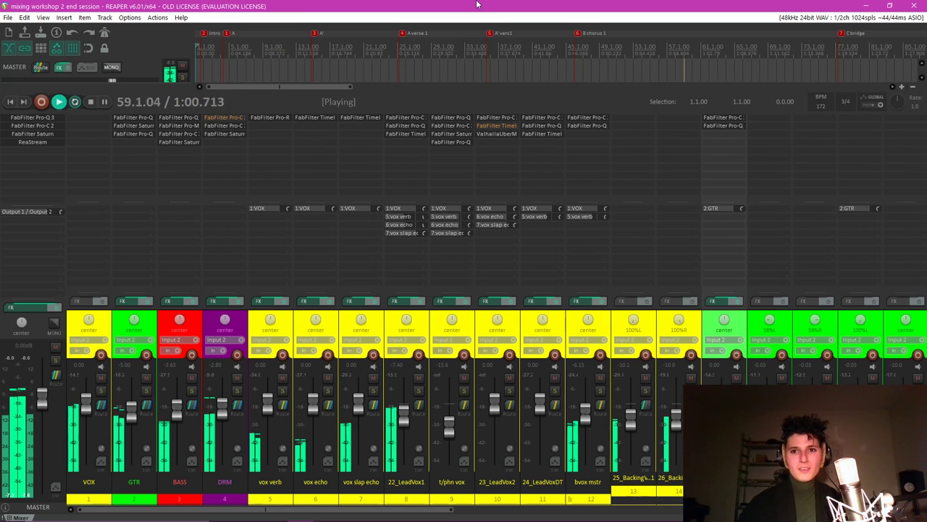
# Select the 23_LeadVox2 track, hide the mixer to examine its Volume and Pan envelopes around the C' riff marker, and stop playback.
pyautogui.moveTo(351, 86); pyautogui.dragTo(551, 86)
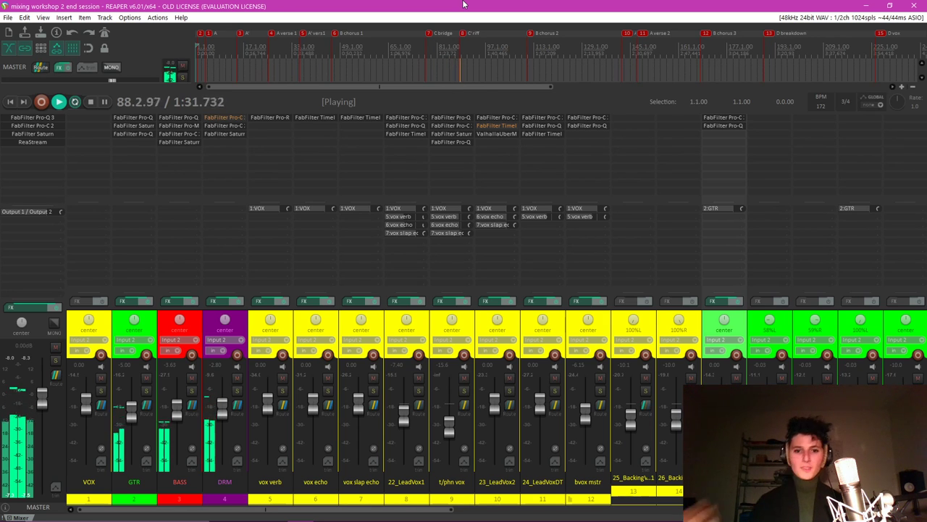
pyautogui.click(424, 324)
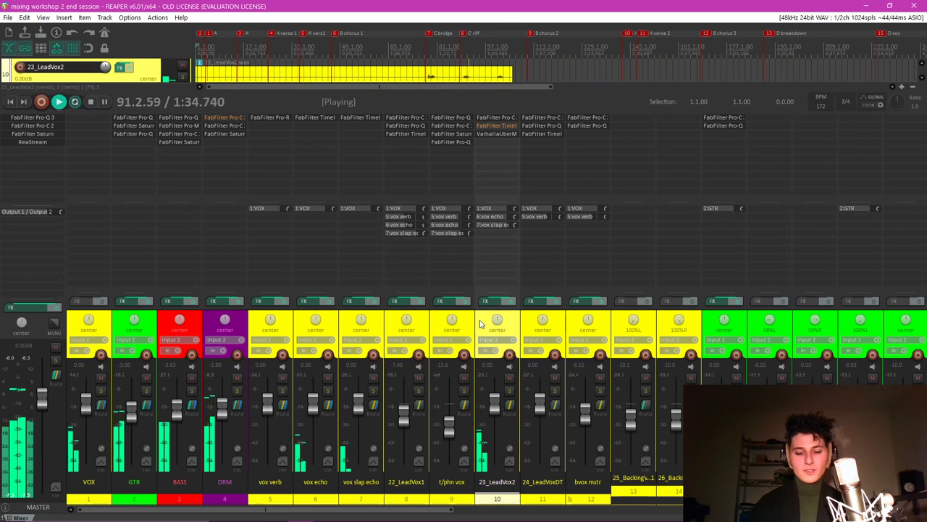
pyautogui.hotkey('ctrl', 'm')
pyautogui.moveTo(462, 320); pyautogui.dragTo(484, 317)
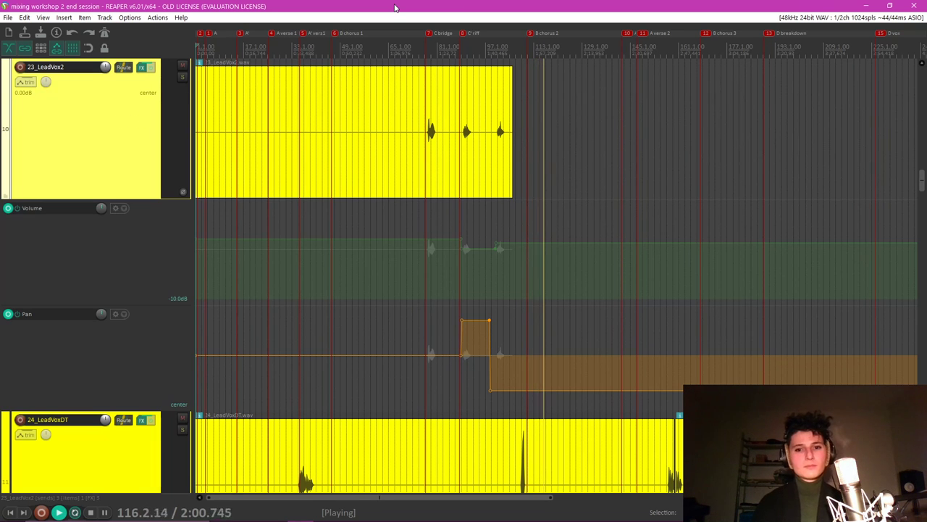
pyautogui.press('space')
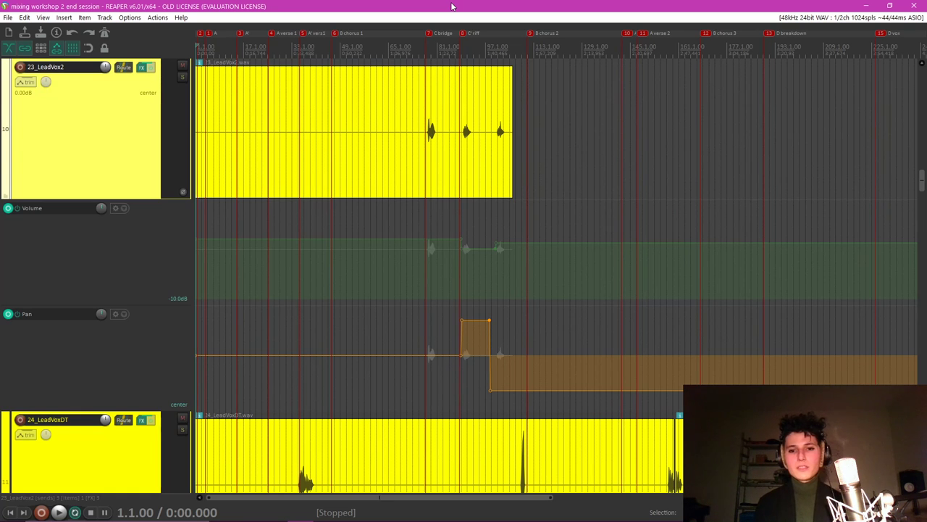
# Display the mixer and examine the channel strips from the vocal, guitar, bass and drum buses through to the individual drum tracks and the master.
pyautogui.hotkey('ctrl', 'm')
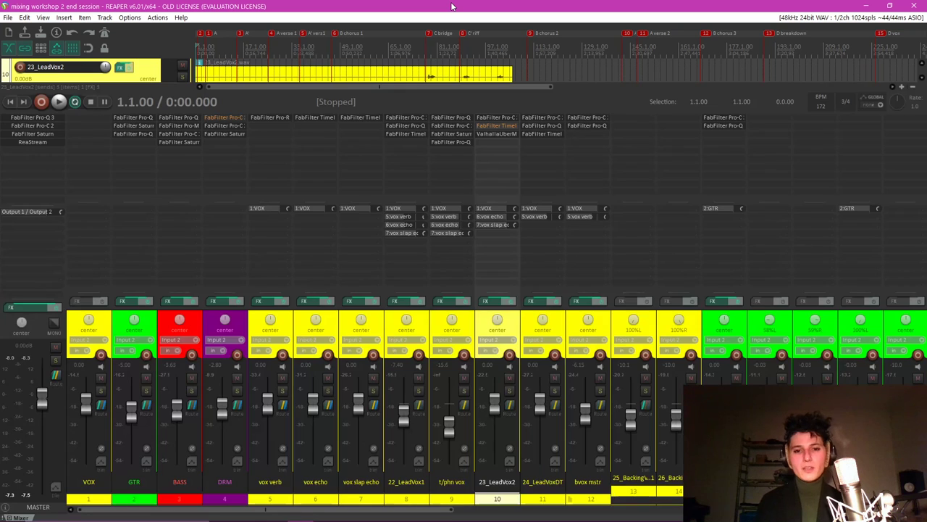
pyautogui.click(253, 332)
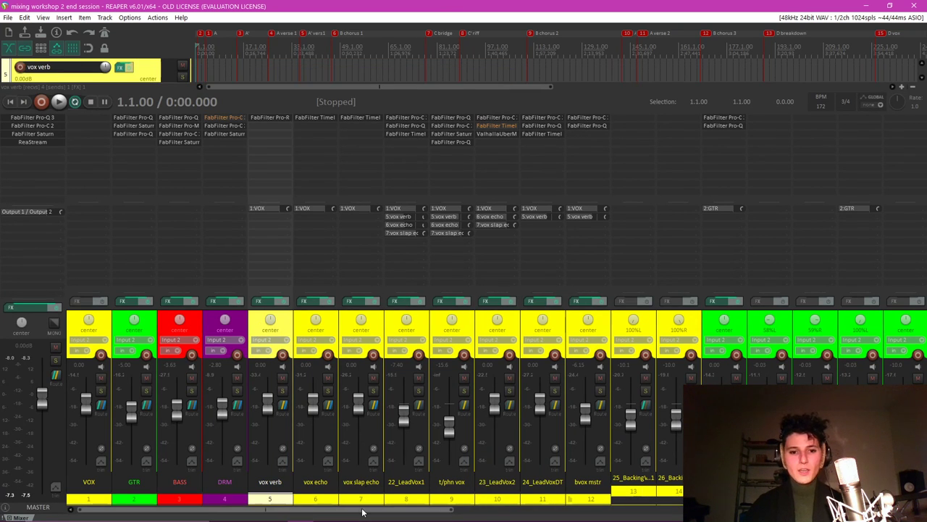
pyautogui.moveTo(348, 509); pyautogui.dragTo(812, 510)
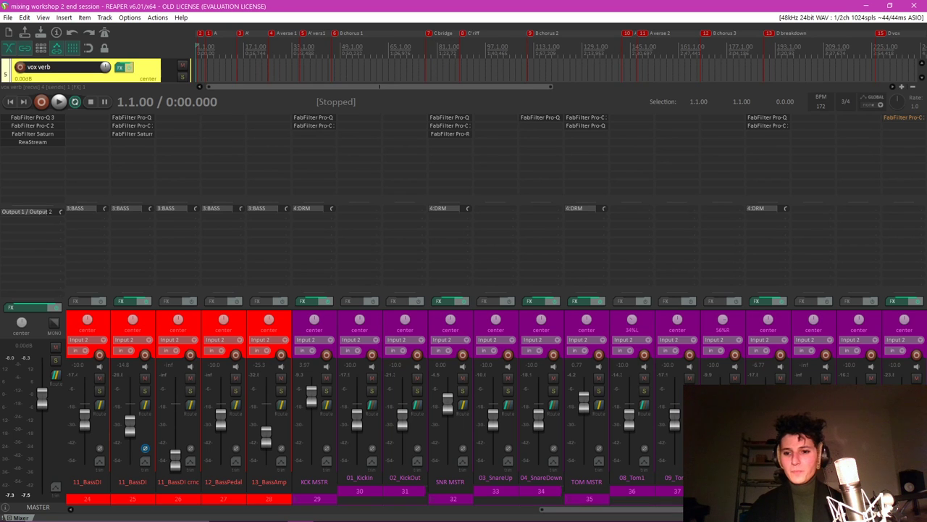
pyautogui.click(44, 318)
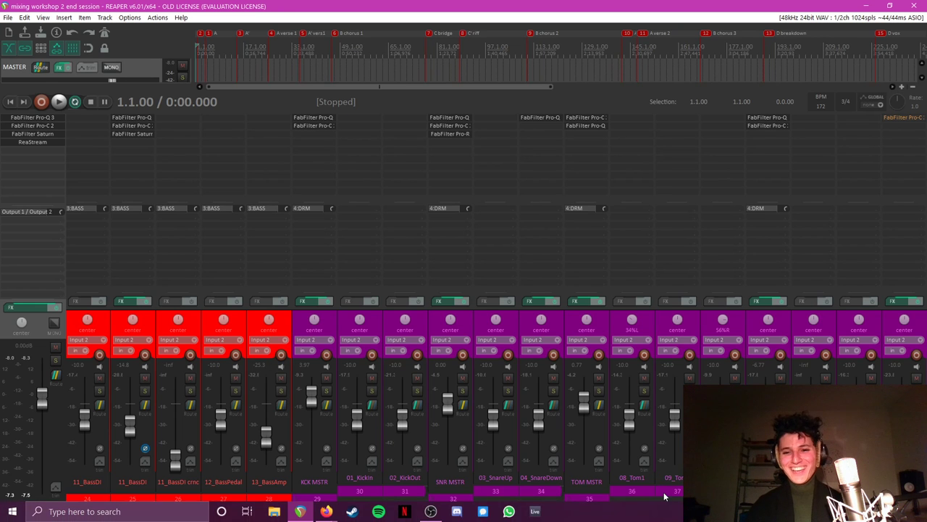
pyautogui.moveTo(668, 514); pyautogui.dragTo(68, 468)
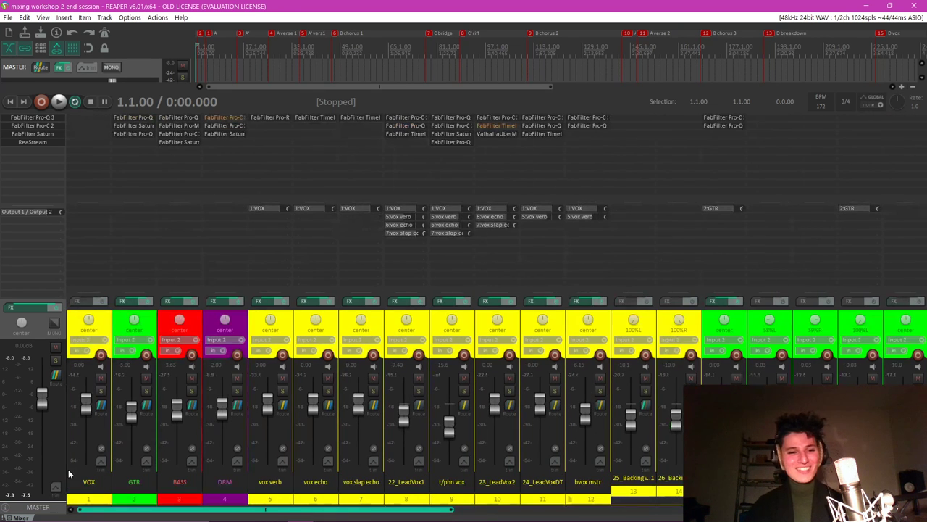
pyautogui.click(110, 321)
pyautogui.click(114, 321)
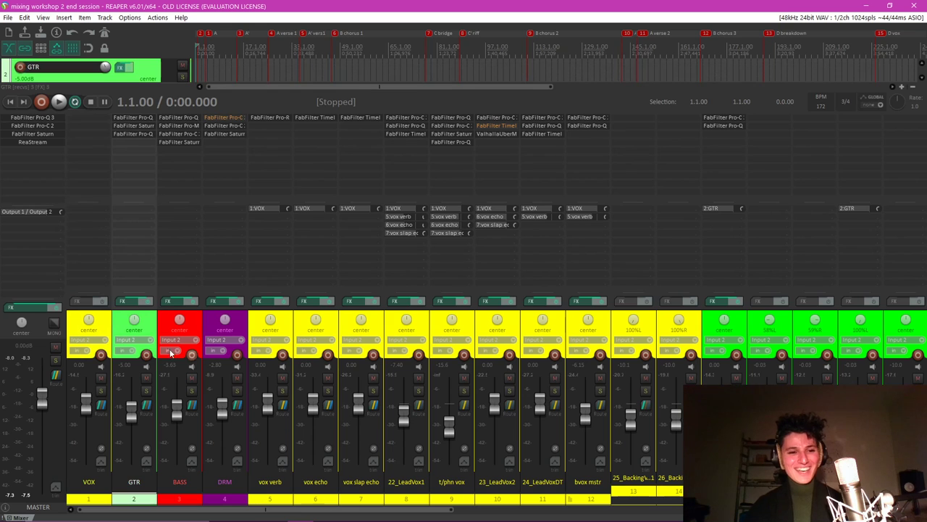
pyautogui.click(42, 328)
pyautogui.click(108, 323)
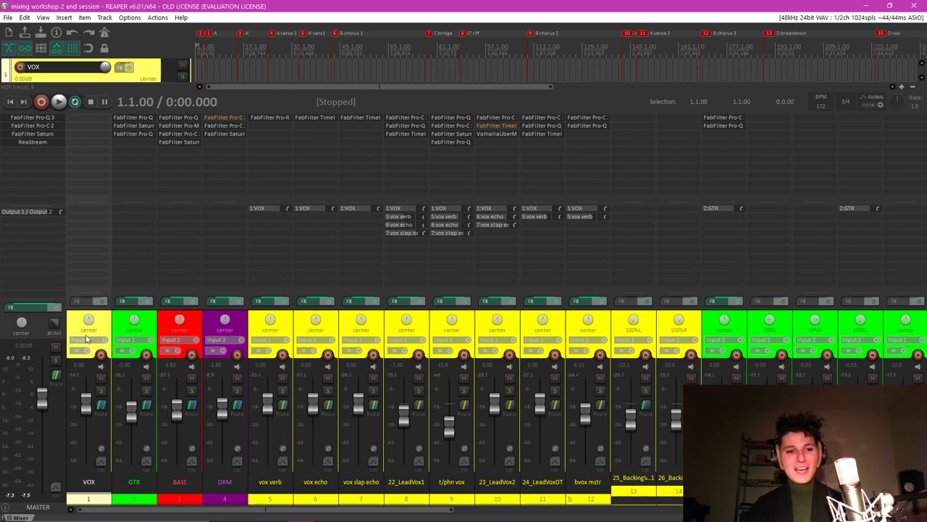
pyautogui.click(45, 328)
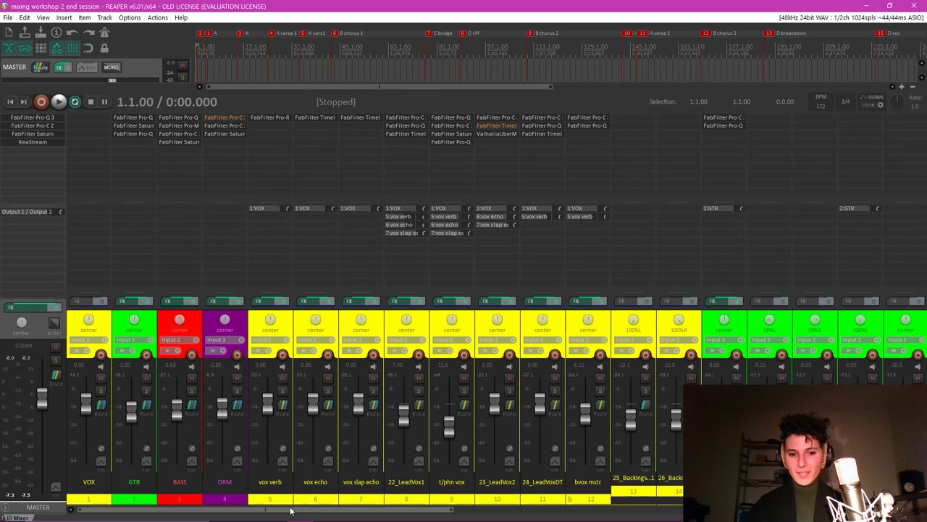
# Play the mix and try raising the fader of a drum track to +12 dB.
pyautogui.moveTo(261, 509); pyautogui.dragTo(730, 509)
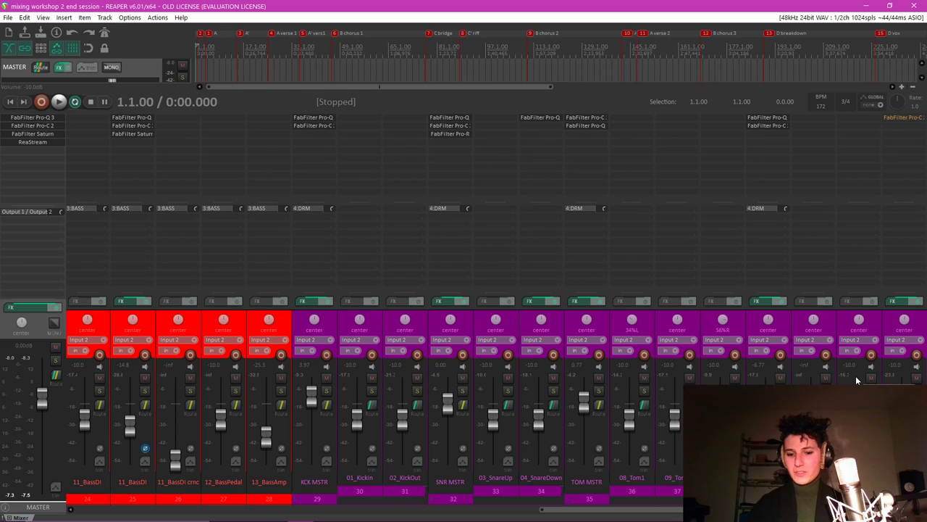
pyautogui.press('space')
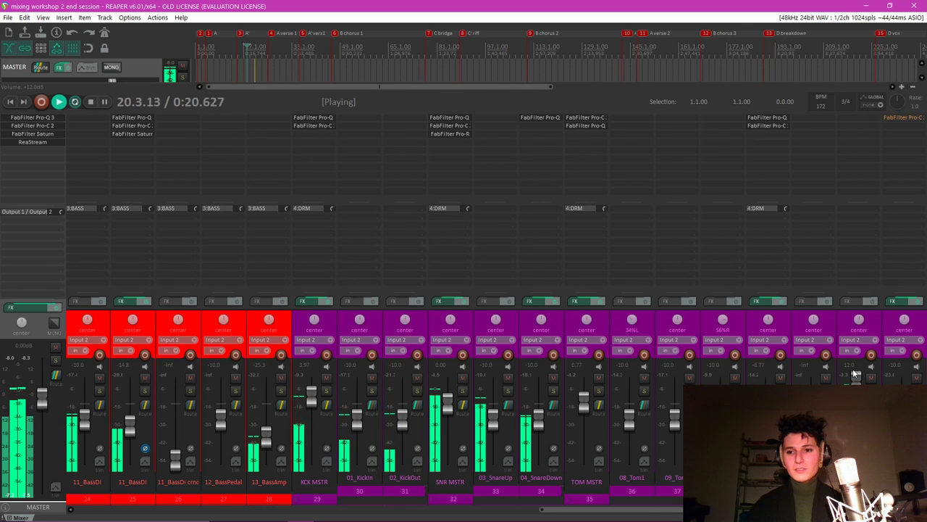
pyautogui.press('space')
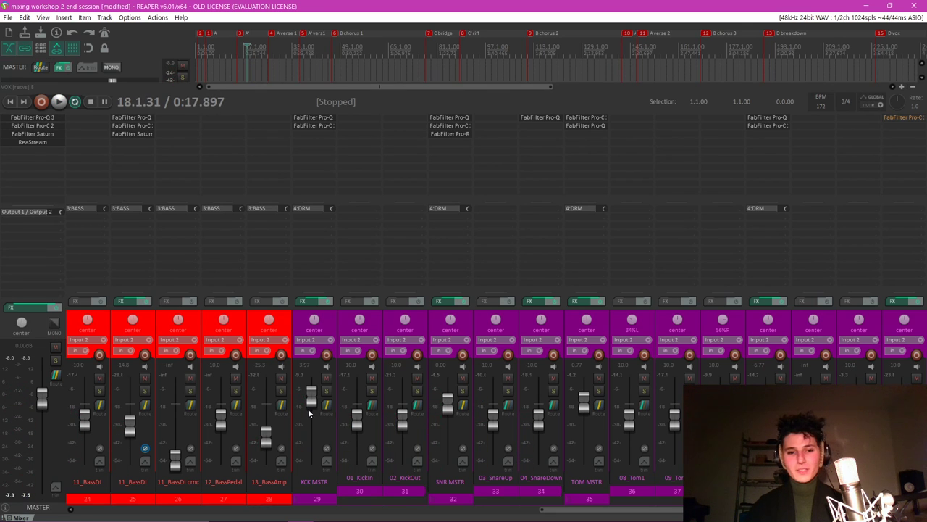
# Try boosting the KCK MSTR fader to +12 dB during playback, and undo the volume change.
pyautogui.press('space')
pyautogui.moveTo(311, 397); pyautogui.dragTo(316, 327)
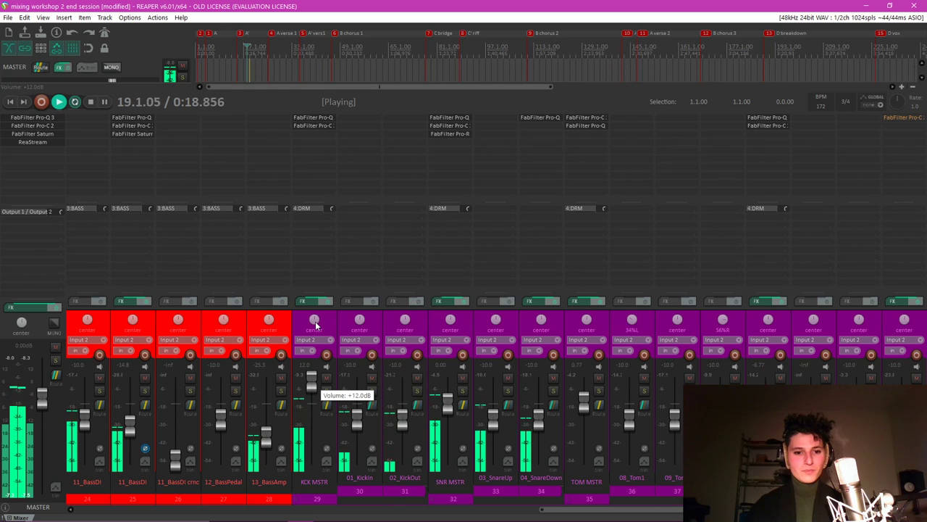
pyautogui.press('space')
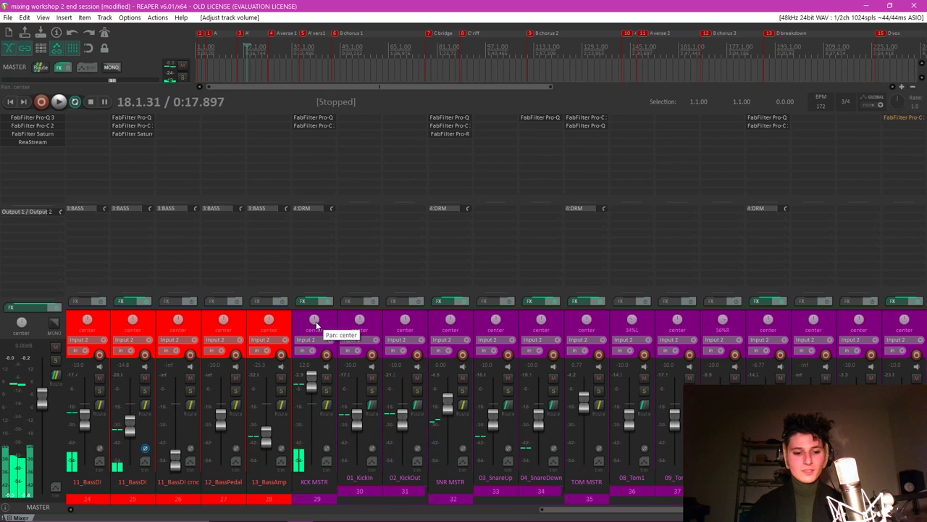
pyautogui.hotkey('ctrl', 'z')
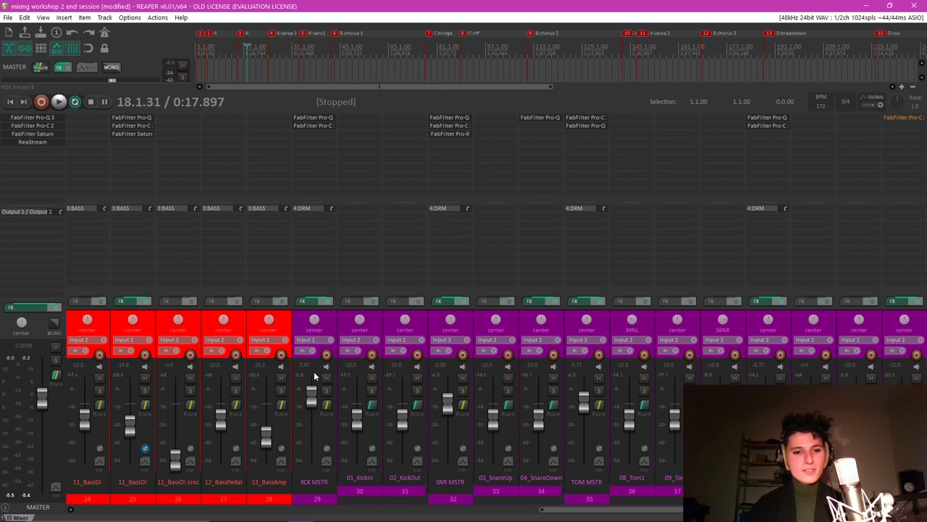
# Compare the KCK MSTR and other drum channels with the VOX bus and the master, examining the levels across the mixer.
pyautogui.click(325, 320)
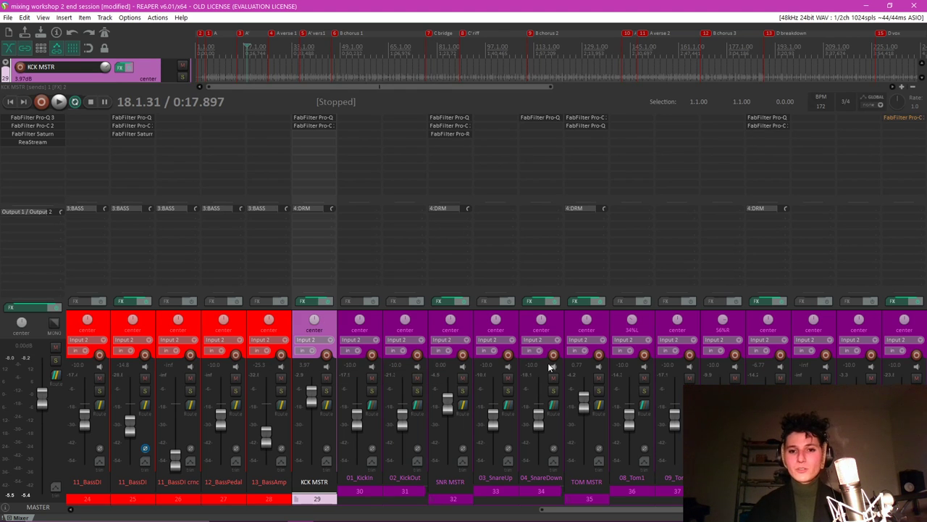
pyautogui.moveTo(627, 510); pyautogui.dragTo(168, 421)
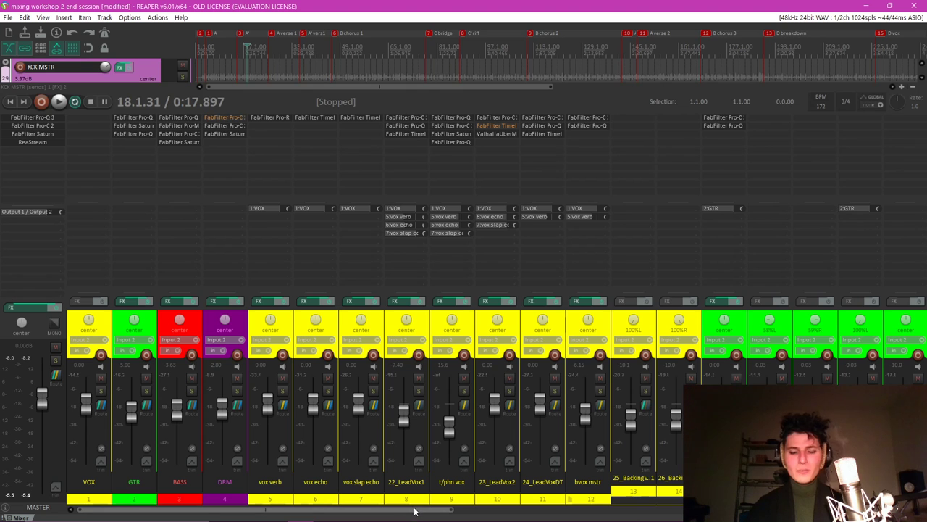
pyautogui.moveTo(415, 511); pyautogui.dragTo(877, 512)
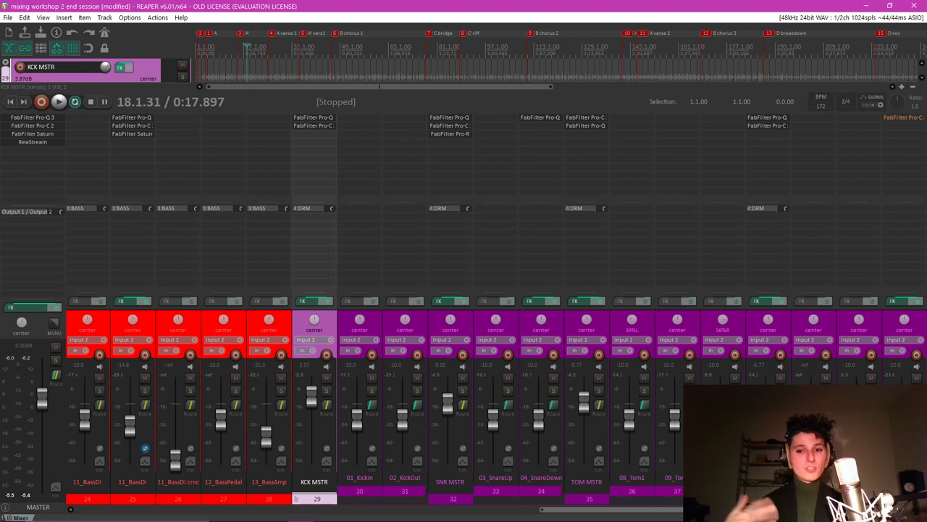
pyautogui.click(8, 331)
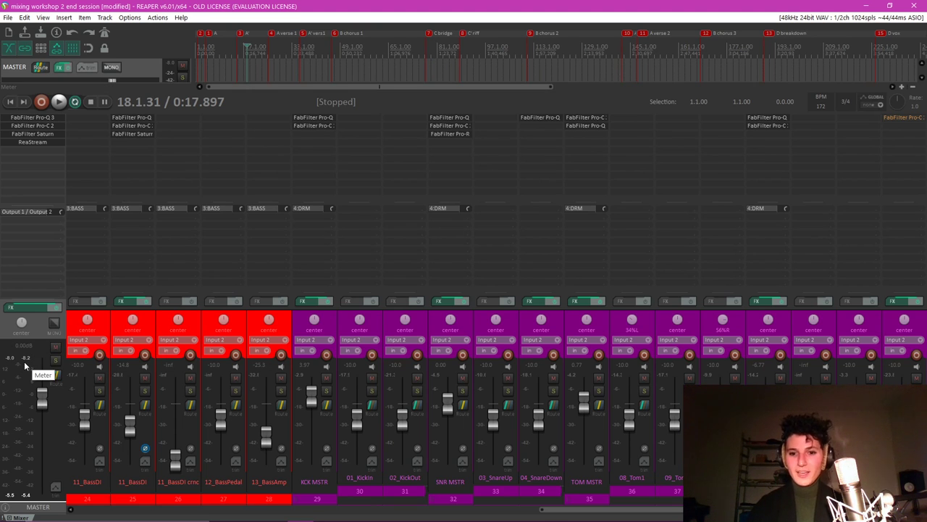
pyautogui.moveTo(638, 510); pyautogui.dragTo(149, 500)
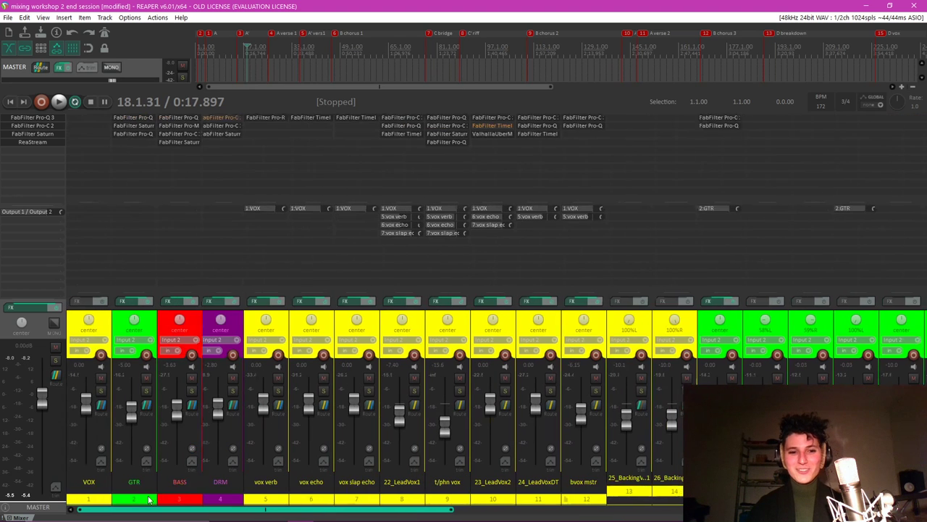
pyautogui.click(105, 330)
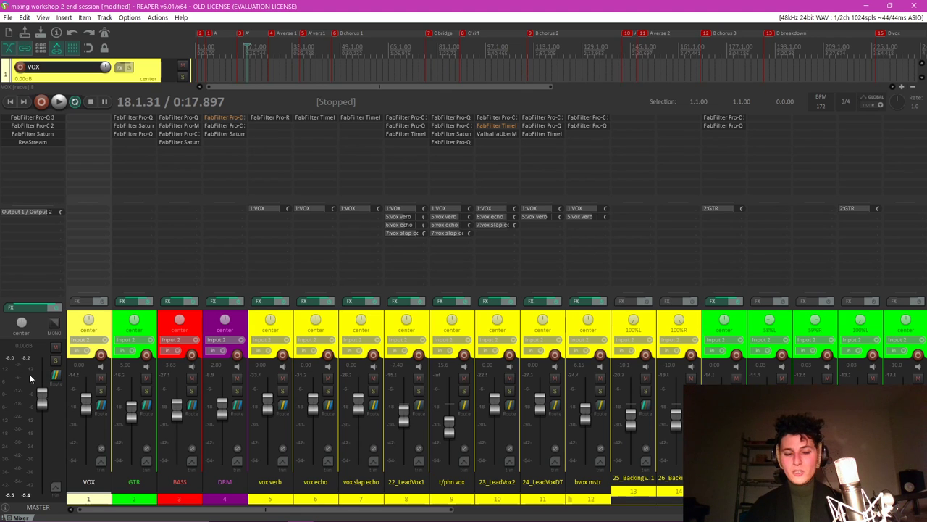
pyautogui.click(9, 334)
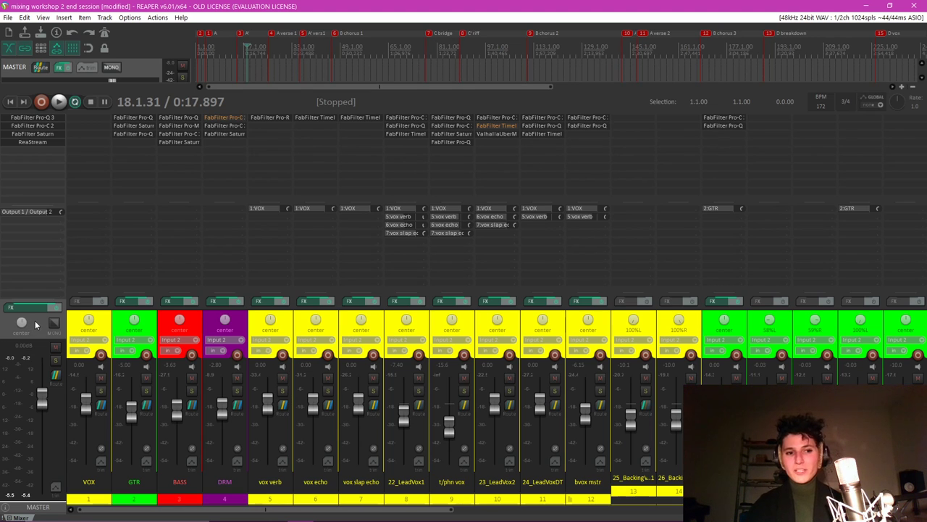
pyautogui.click(72, 319)
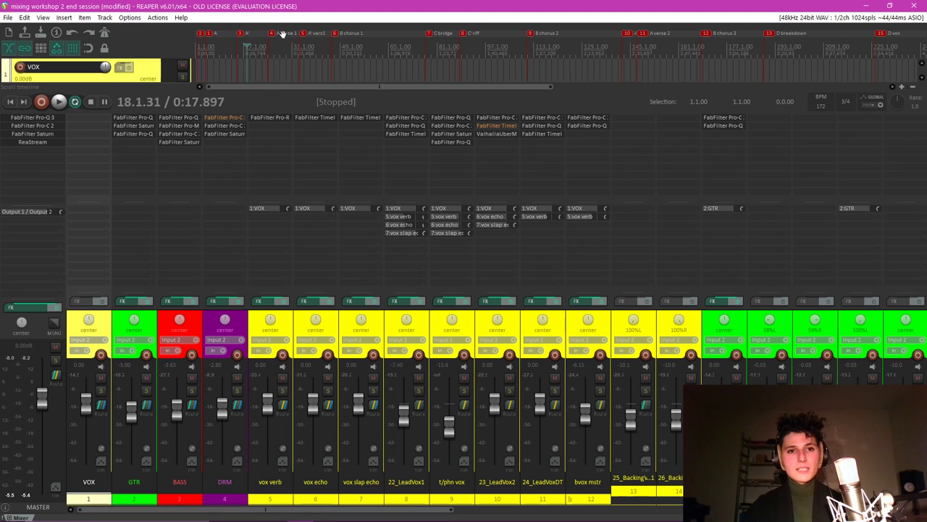
# Play the mix from just before the B chorus 1 marker to check the master's level, and stop playback.
pyautogui.click(332, 36)
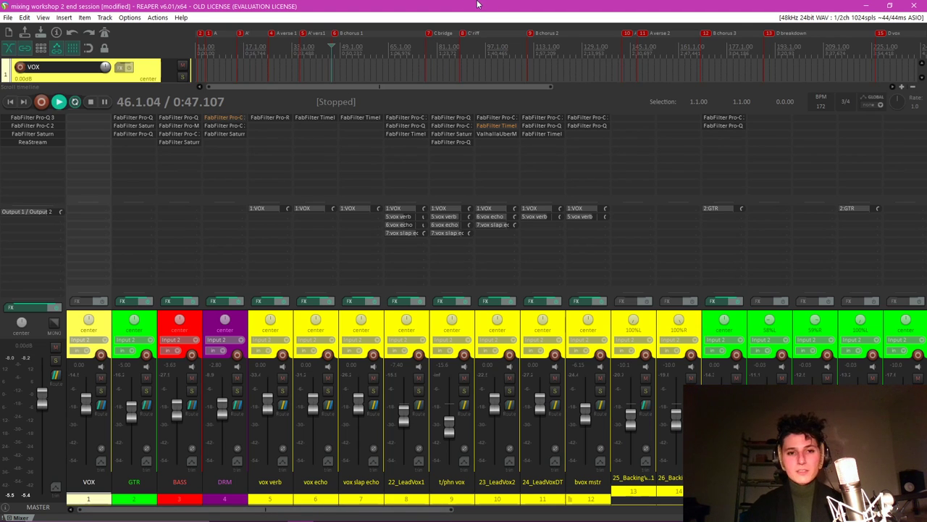
pyautogui.press('space')
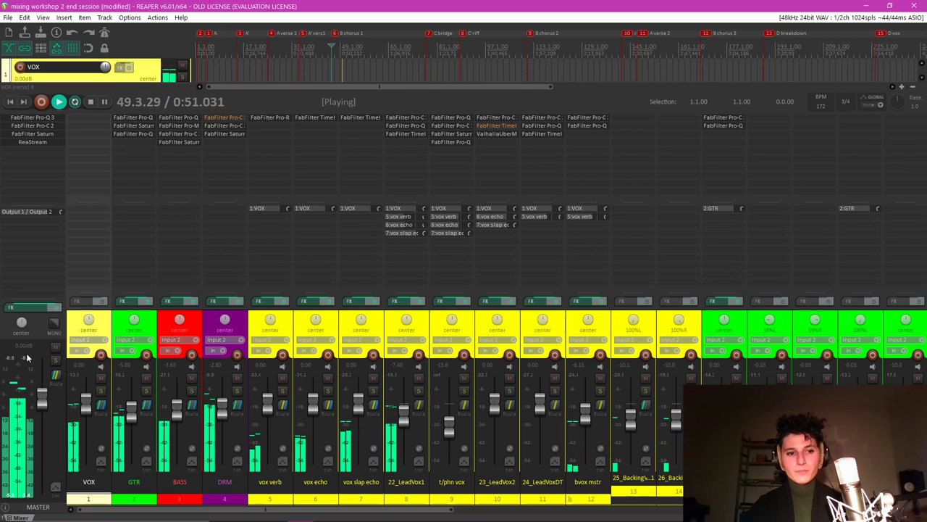
pyautogui.click(10, 331)
pyautogui.press('space')
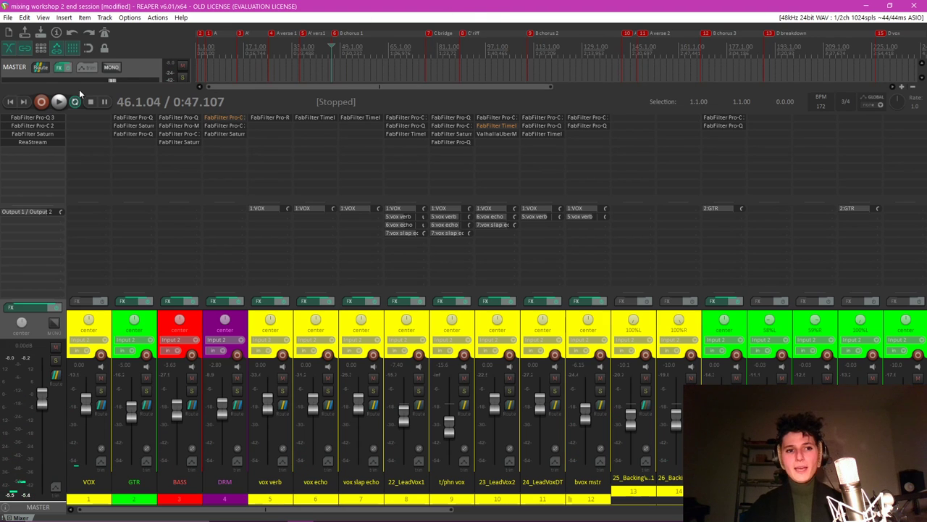
# Add FabFilter Pro-L 2 to the master track, place it ahead of ReaStream in the FX chain, and close its window.
pyautogui.doubleClick(50, 148)
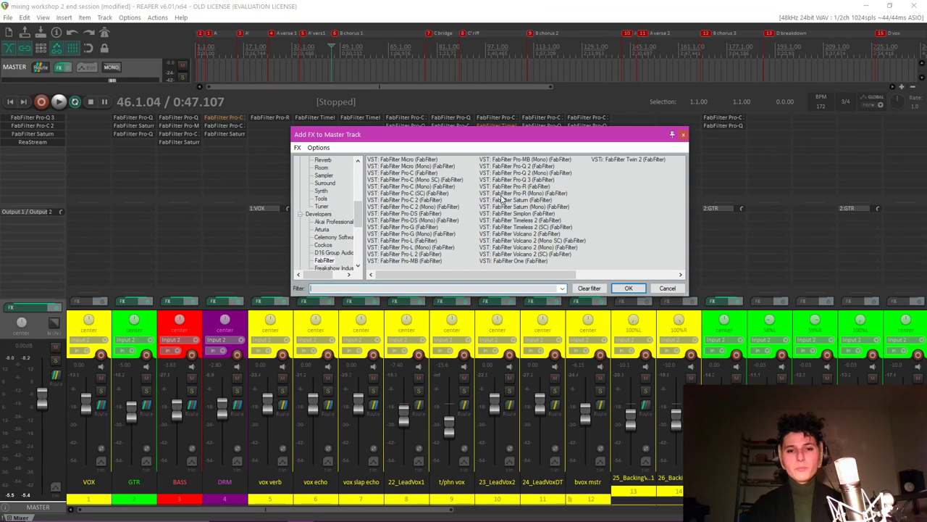
pyautogui.doubleClick(430, 254)
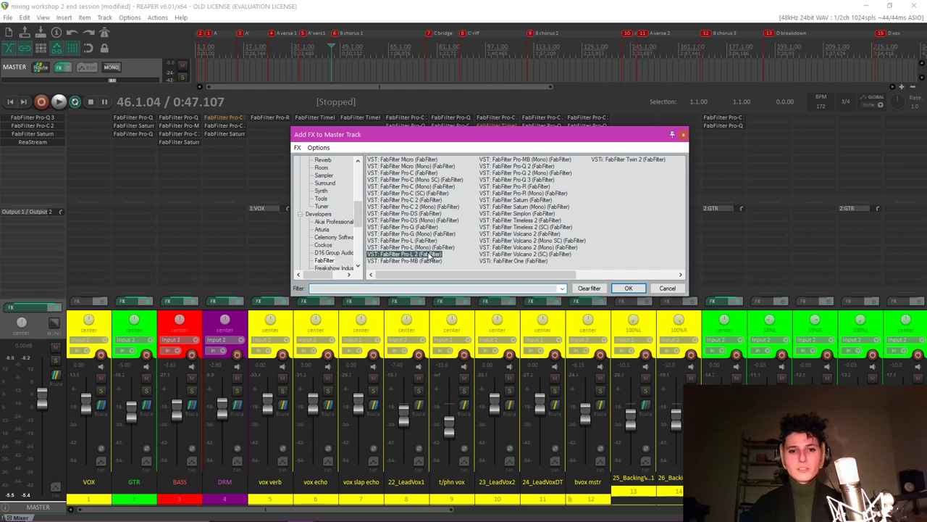
pyautogui.moveTo(339, 30); pyautogui.dragTo(531, 28)
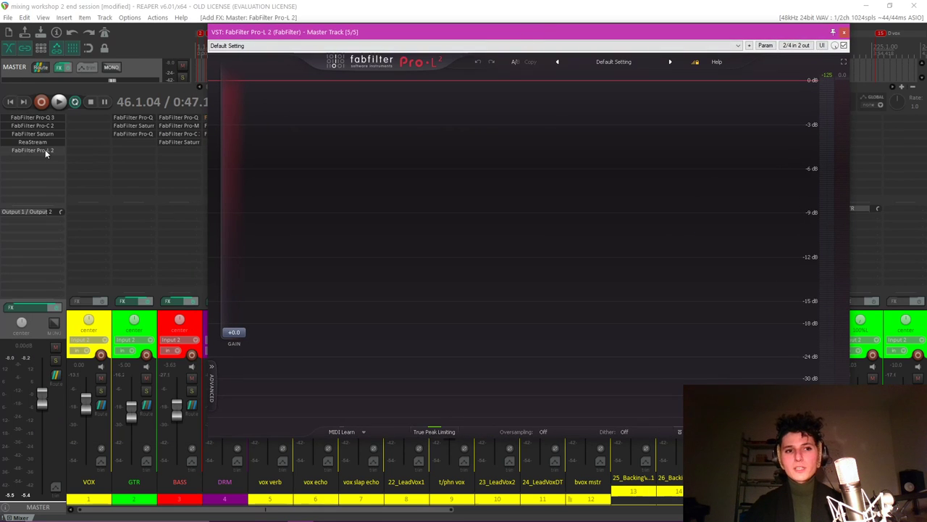
pyautogui.moveTo(45, 149); pyautogui.dragTo(45, 141)
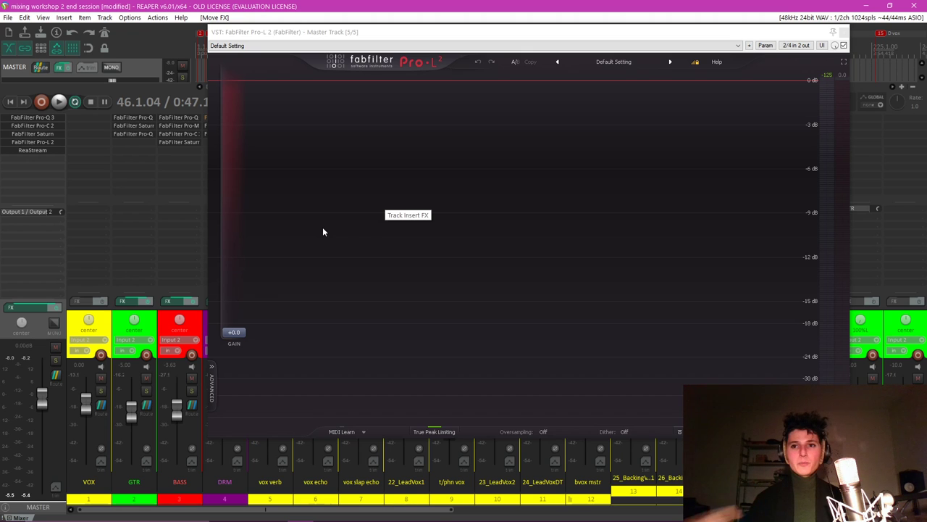
pyautogui.click(844, 32)
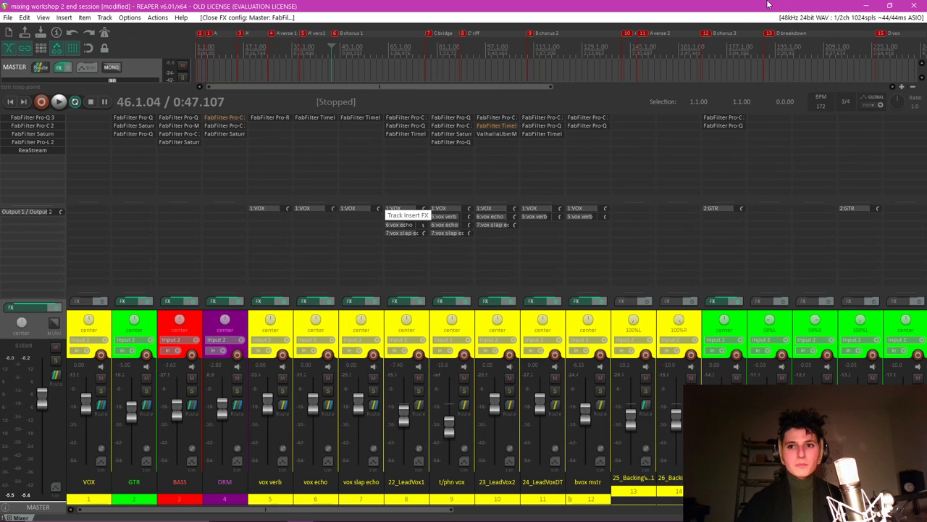
# Check the ASIO audio device settings in the preferences and close them without changes.
pyautogui.click(799, 19)
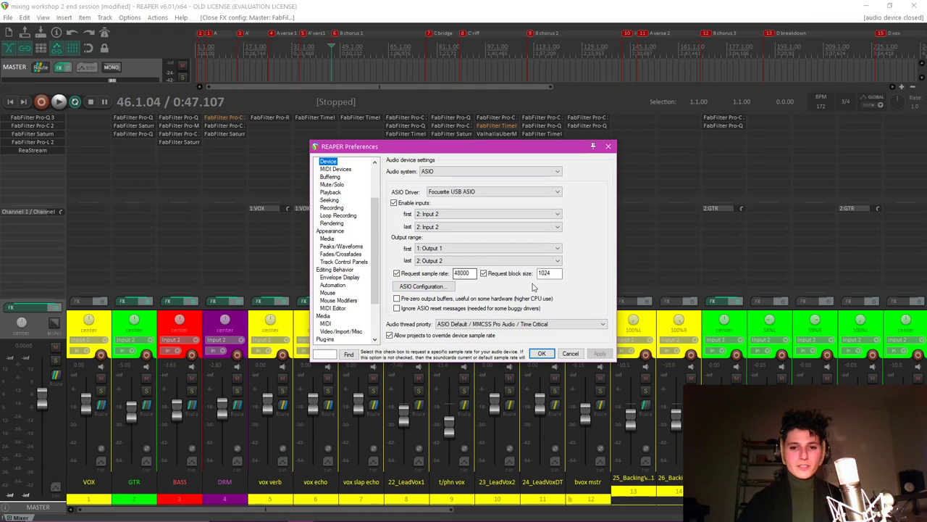
pyautogui.click(607, 146)
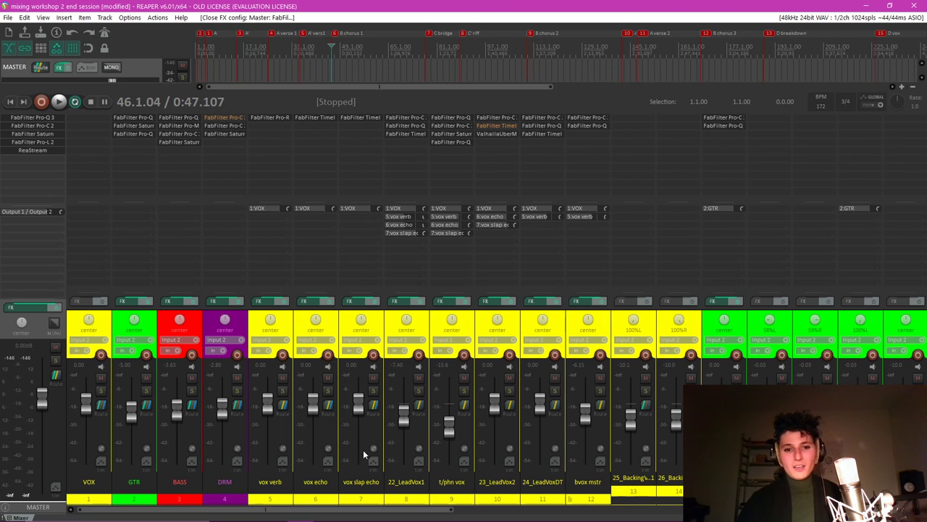
# Switch to the YouTube live chat window in Firefox and move it aside to read the messages.
pyautogui.moveTo(324, 515)
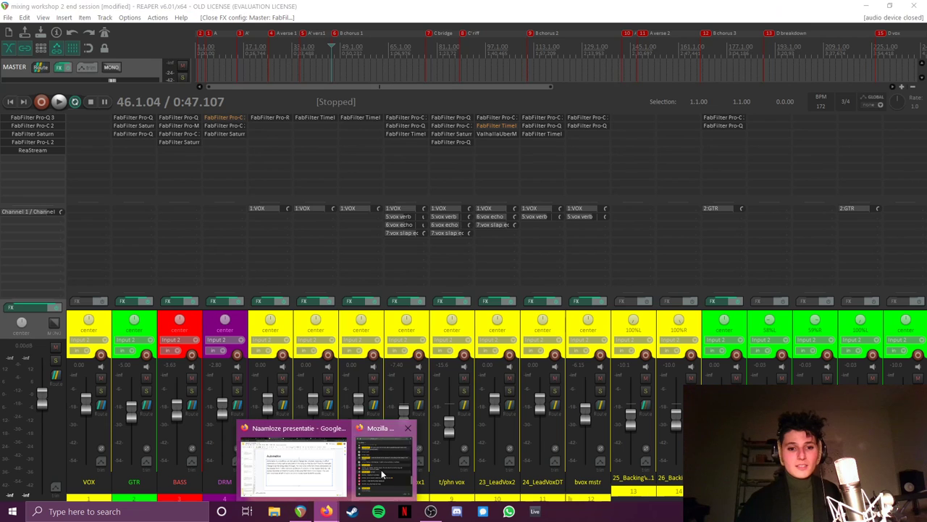
pyautogui.click(381, 469)
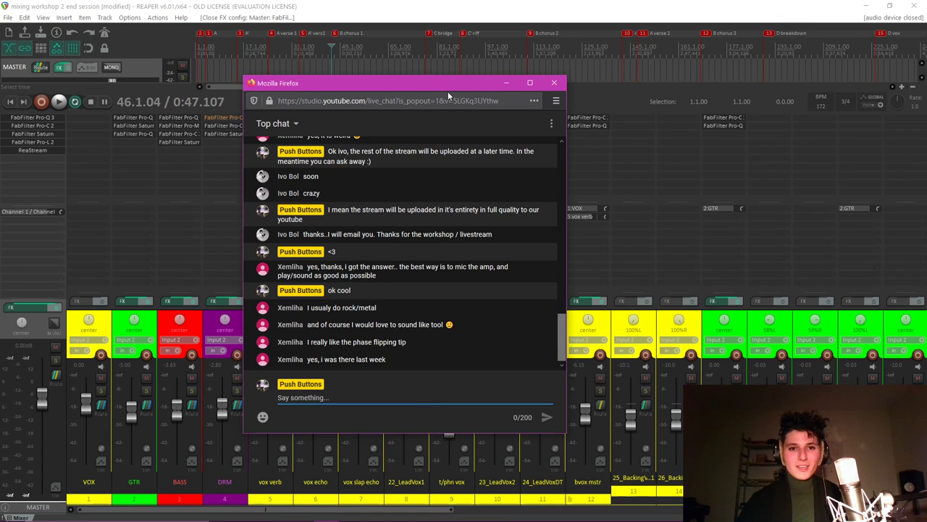
pyautogui.moveTo(447, 91); pyautogui.dragTo(609, 72)
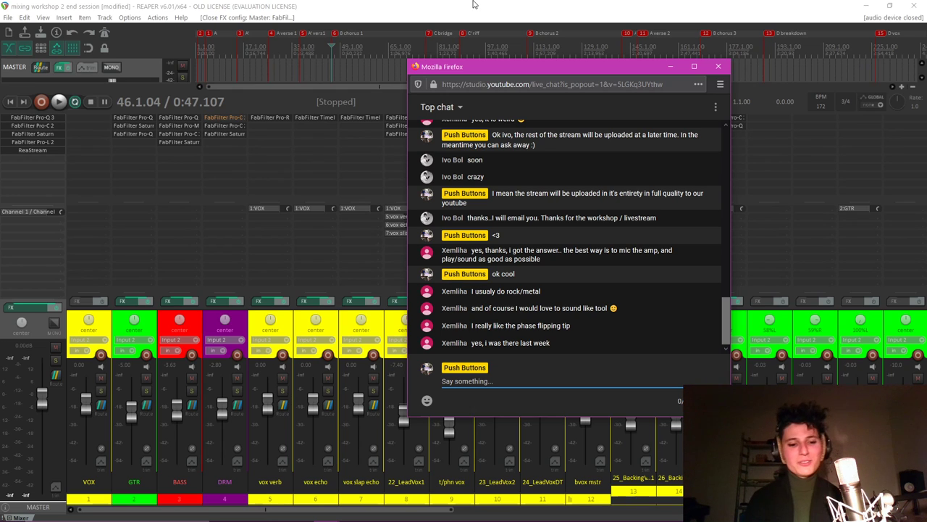
# Send the message "Is there any questions?" in the live chat.
pyautogui.write('Is there any ')
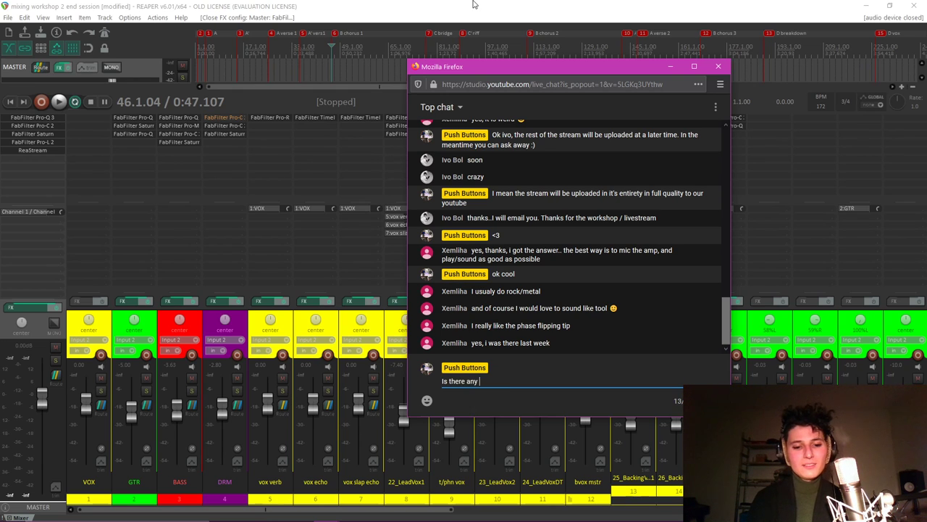
pyautogui.write('questions?')
pyautogui.press('Return')
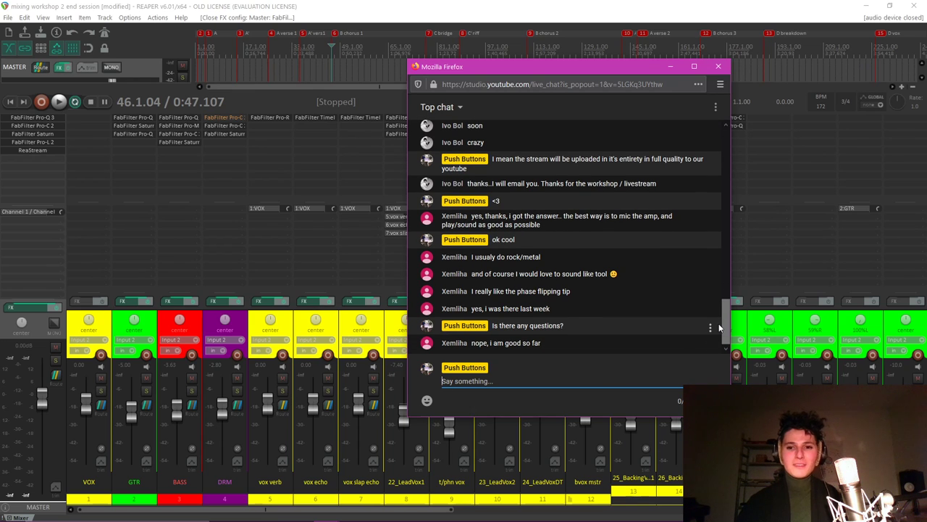
# Send the replies "Ok! We are finished :)" and "No problem <3" in the live chat.
pyautogui.write('ok')
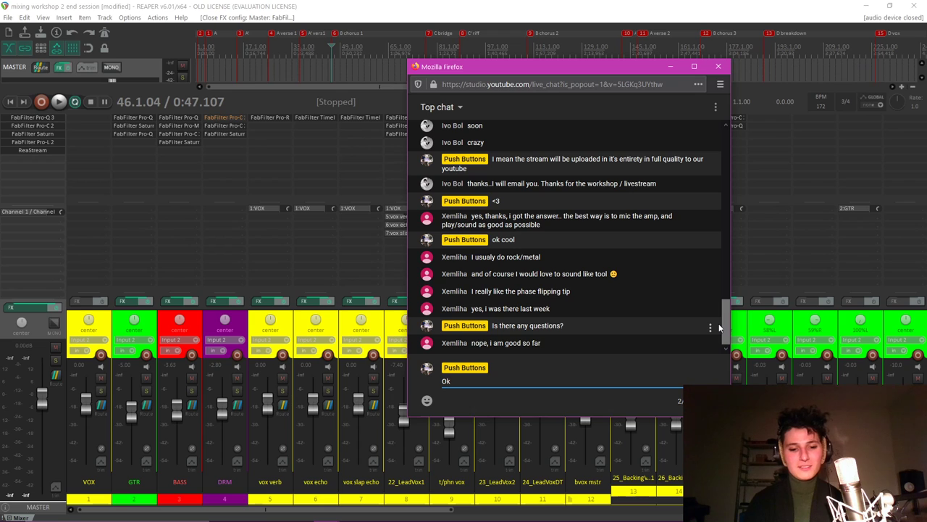
pyautogui.write('! We are fin')
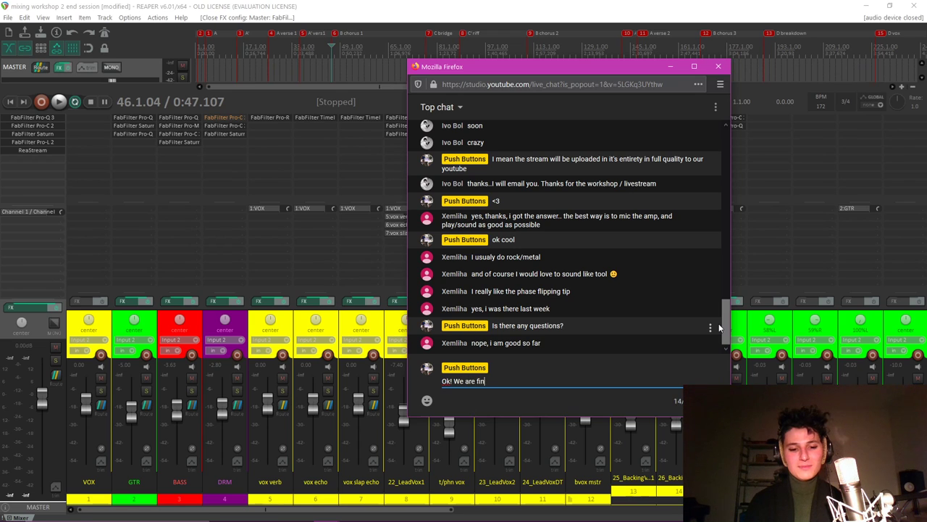
pyautogui.write('ished :)')
pyautogui.press('Return')
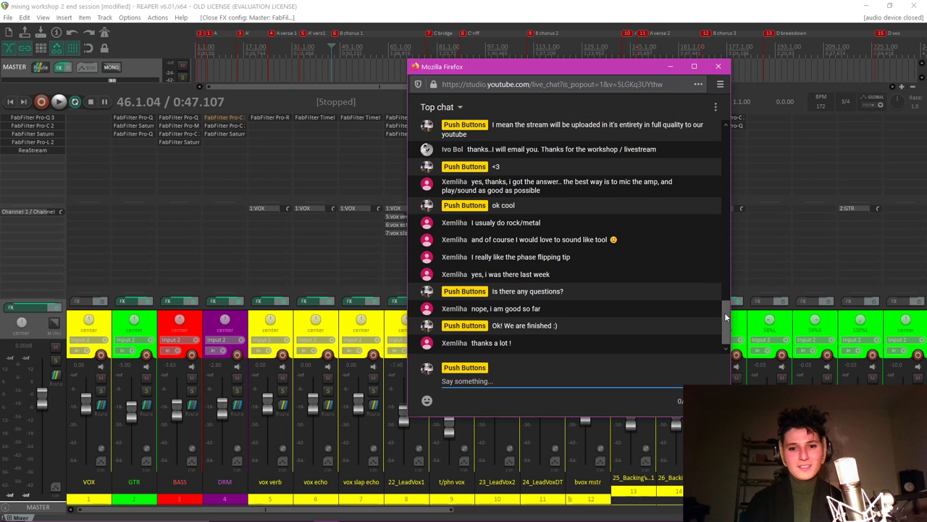
pyautogui.write('No ')
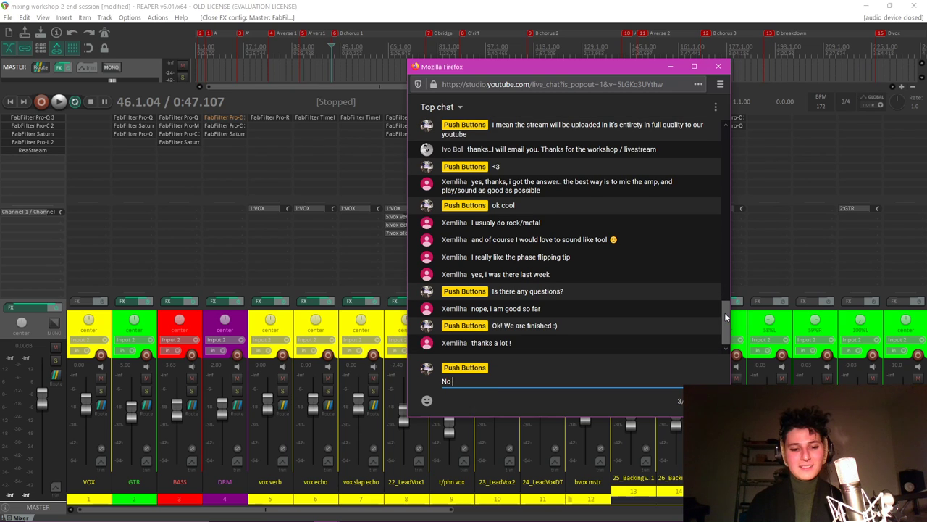
pyautogui.write('problem <3')
pyautogui.press('Return')
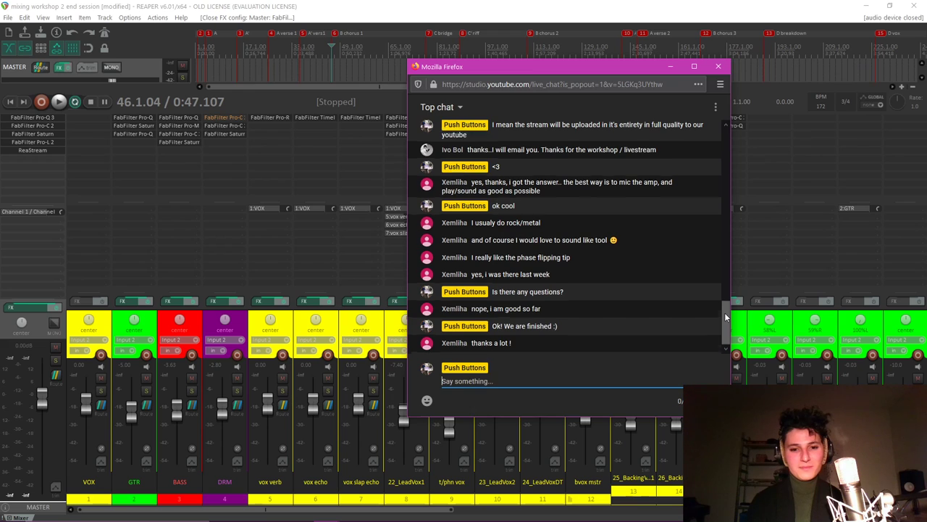
# Send the chat message "Hope you have a great time mixing and that you learned something these past few workshops!".
pyautogui.write('Hope ')
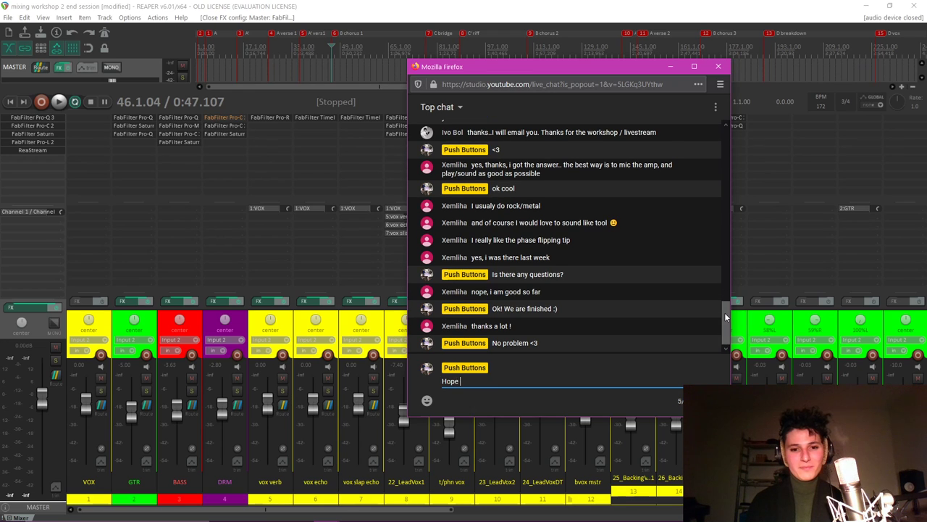
pyautogui.write('you have a great time mixin')
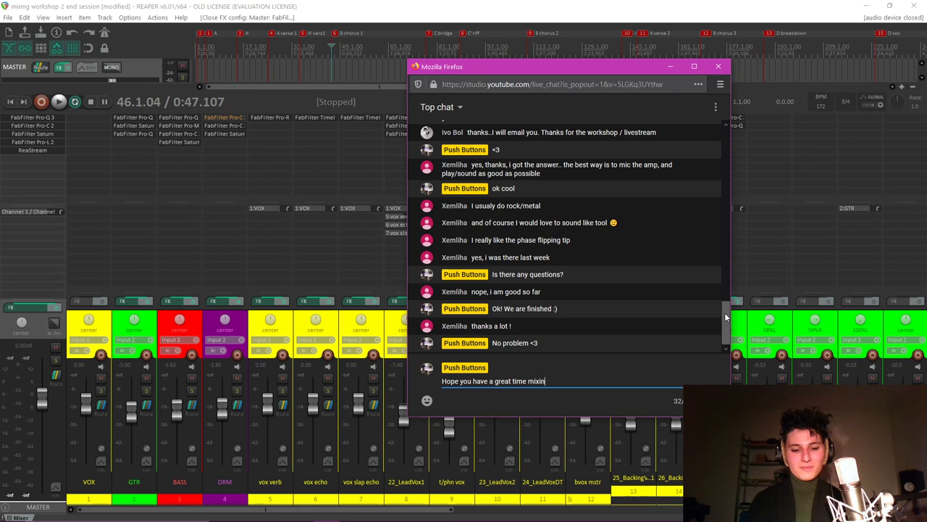
pyautogui.write('g and that you l')
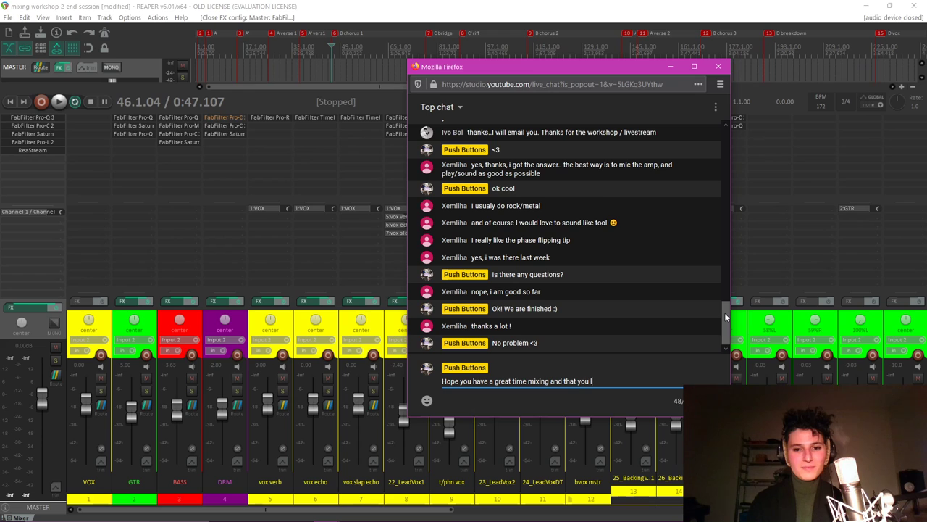
pyautogui.write('earned something these past fe')
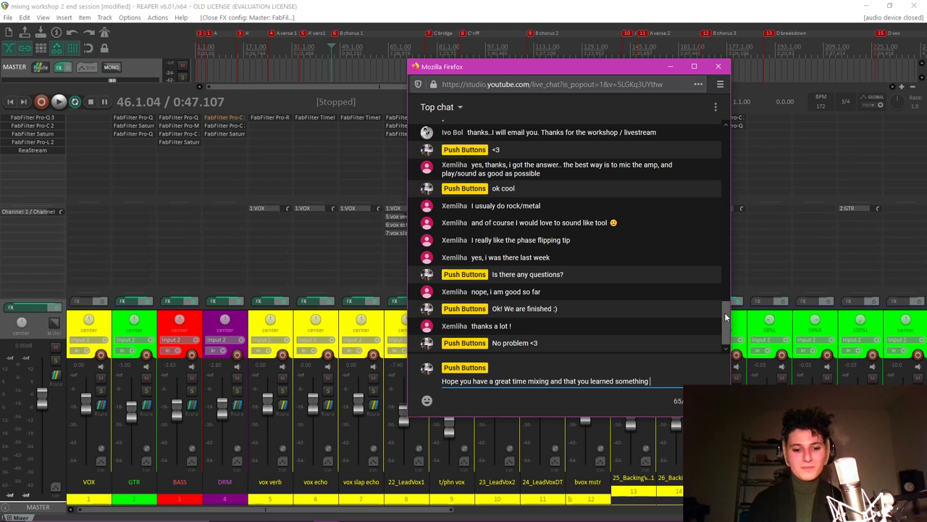
pyautogui.write('w ')
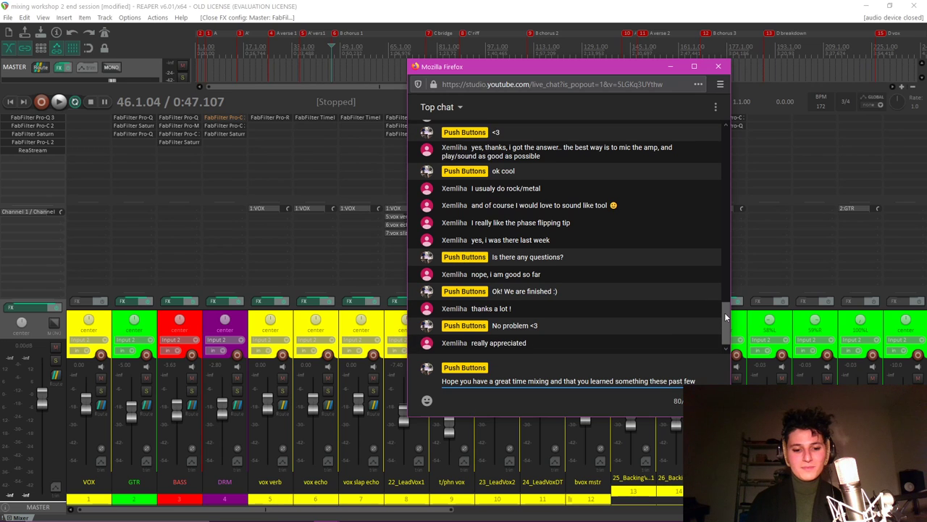
pyautogui.write('workshops!')
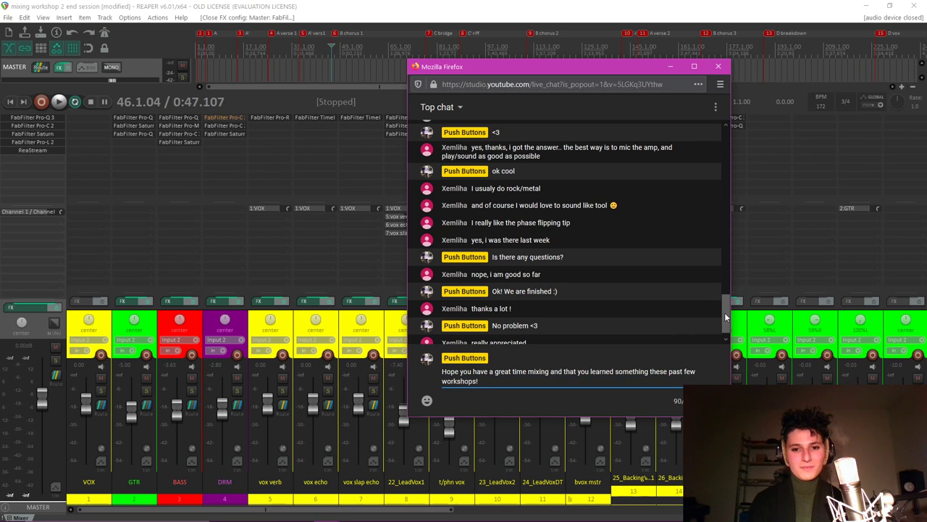
pyautogui.press('Return')
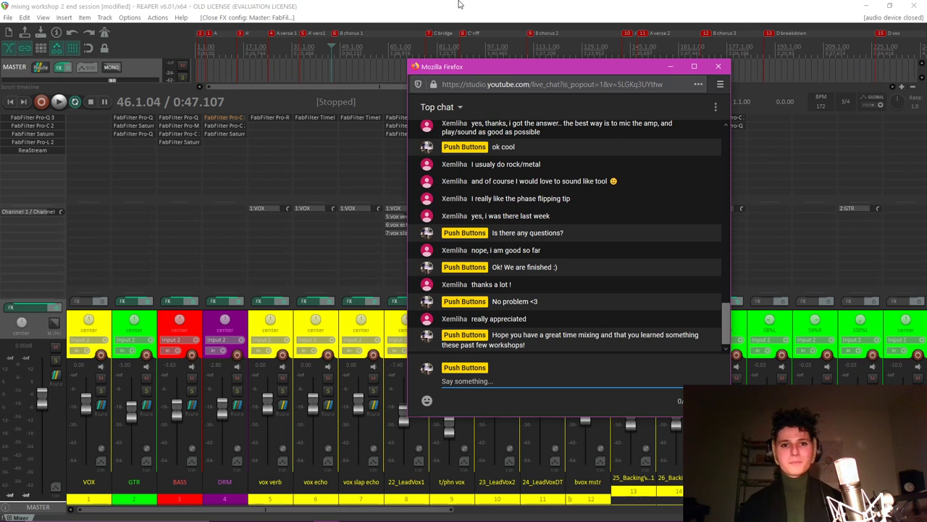
# Close the live chat window and switch to the Automation slide of the Google Slides presentation in Firefox.
pyautogui.click(718, 66)
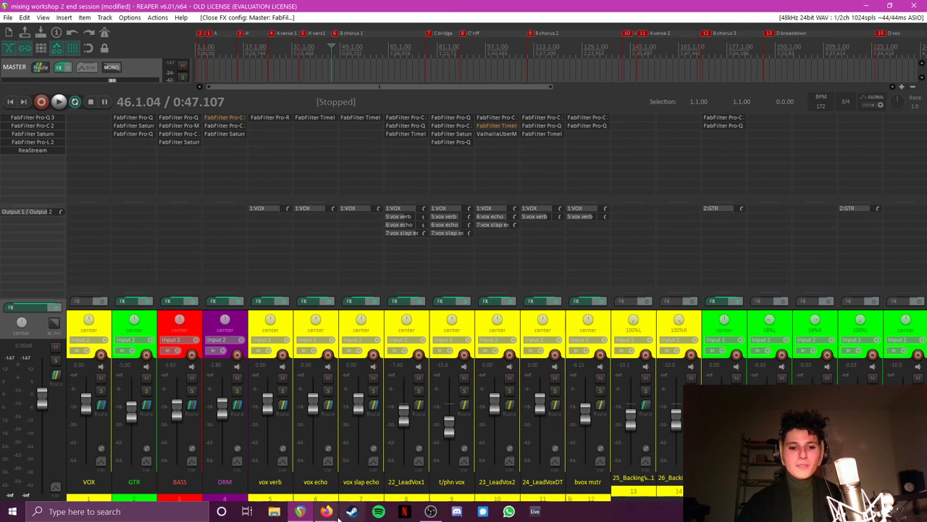
pyautogui.moveTo(326, 511)
pyautogui.click(297, 474)
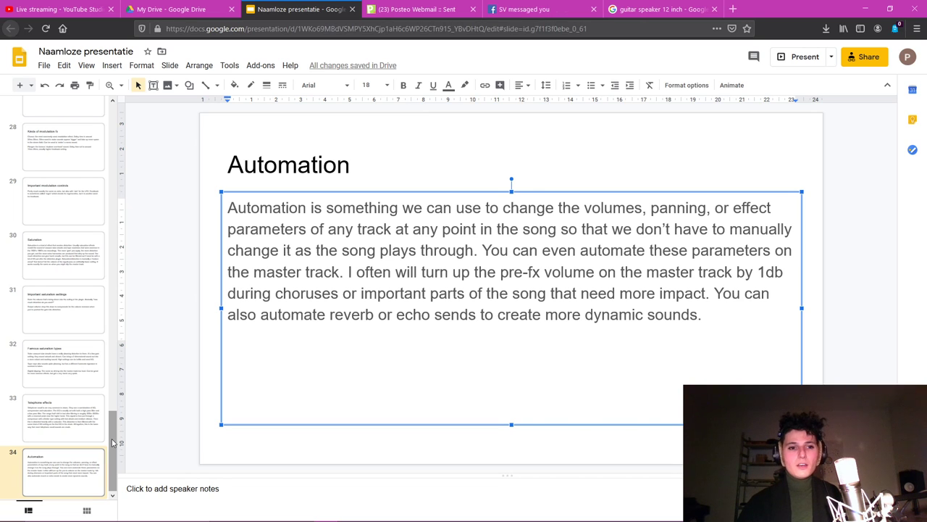
pyautogui.click(207, 314)
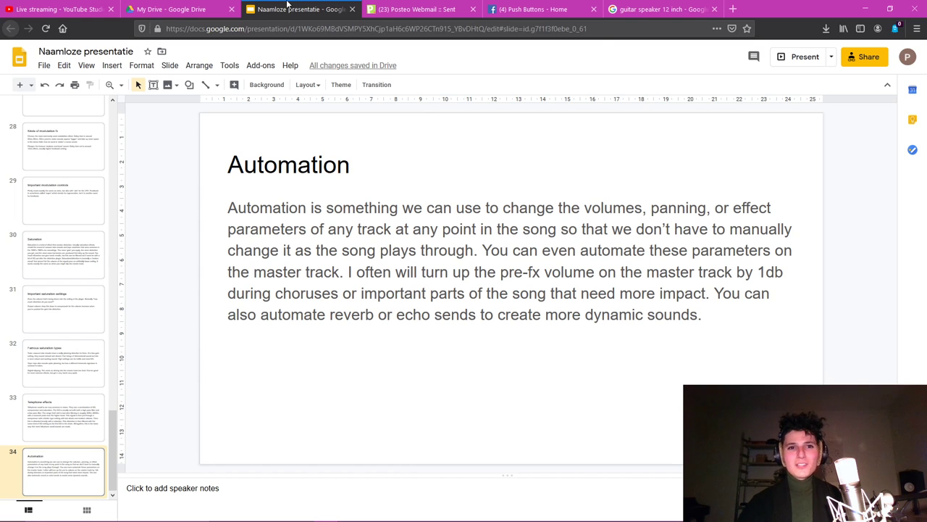
# Switch to the YouTube Studio live streaming dashboard and end the mixing tutorial stream.
pyautogui.click(91, 5)
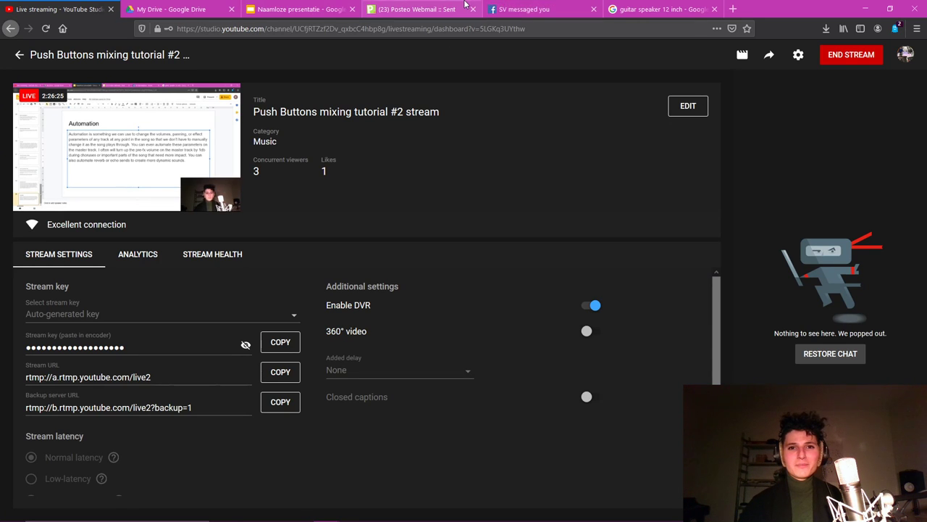
pyautogui.click(848, 54)
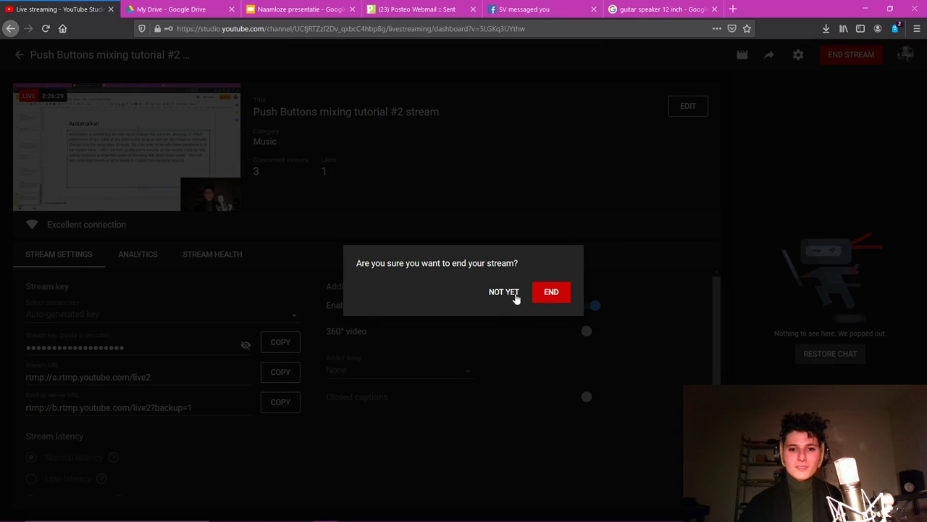